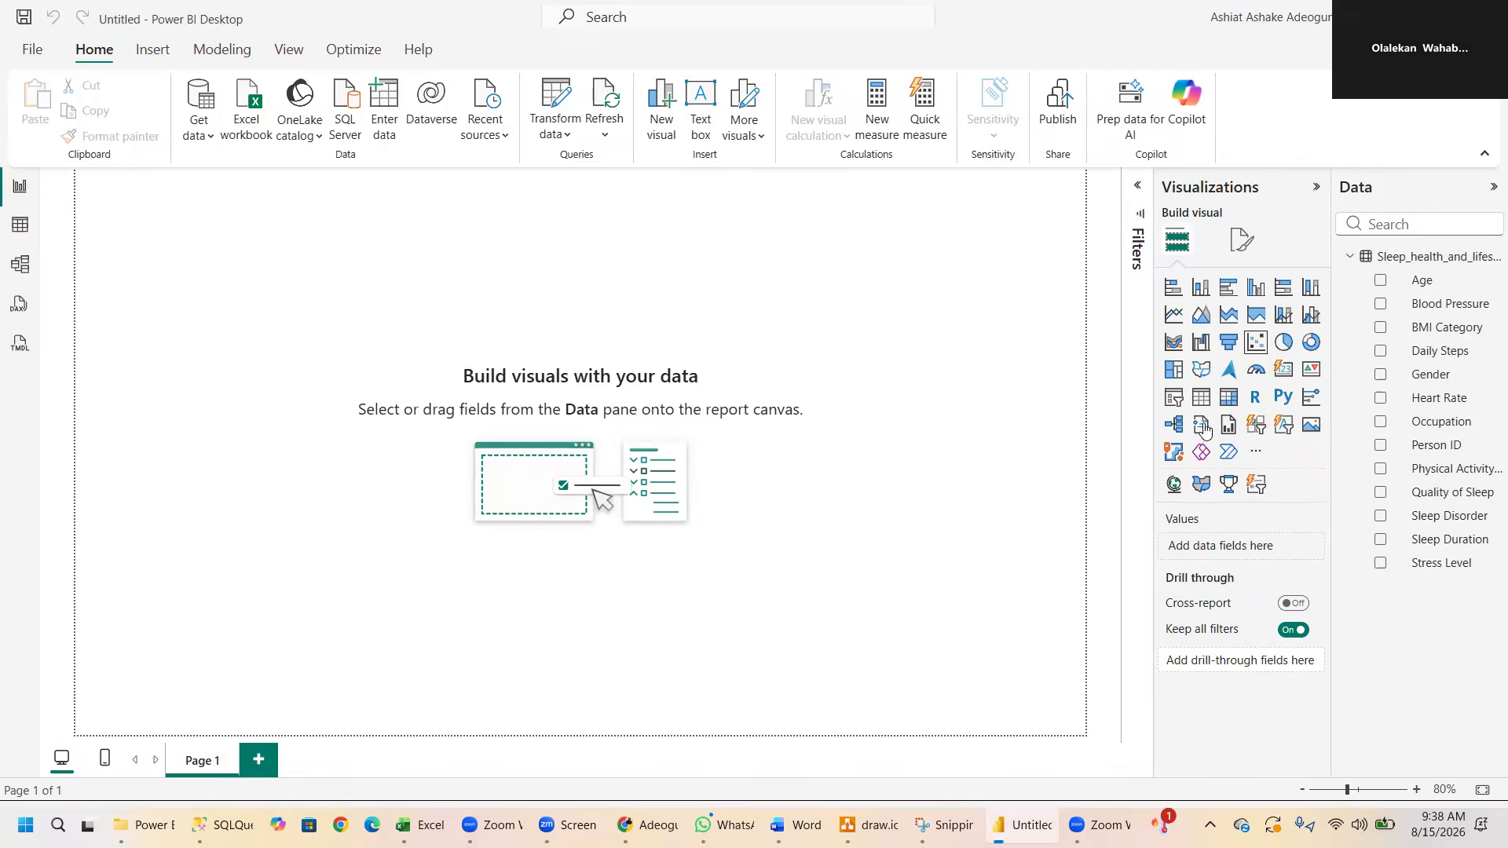
- Browse the gallery of additional visuals, viewing the all, organizational and AppSource listings, and close it
left_click(1257, 455)
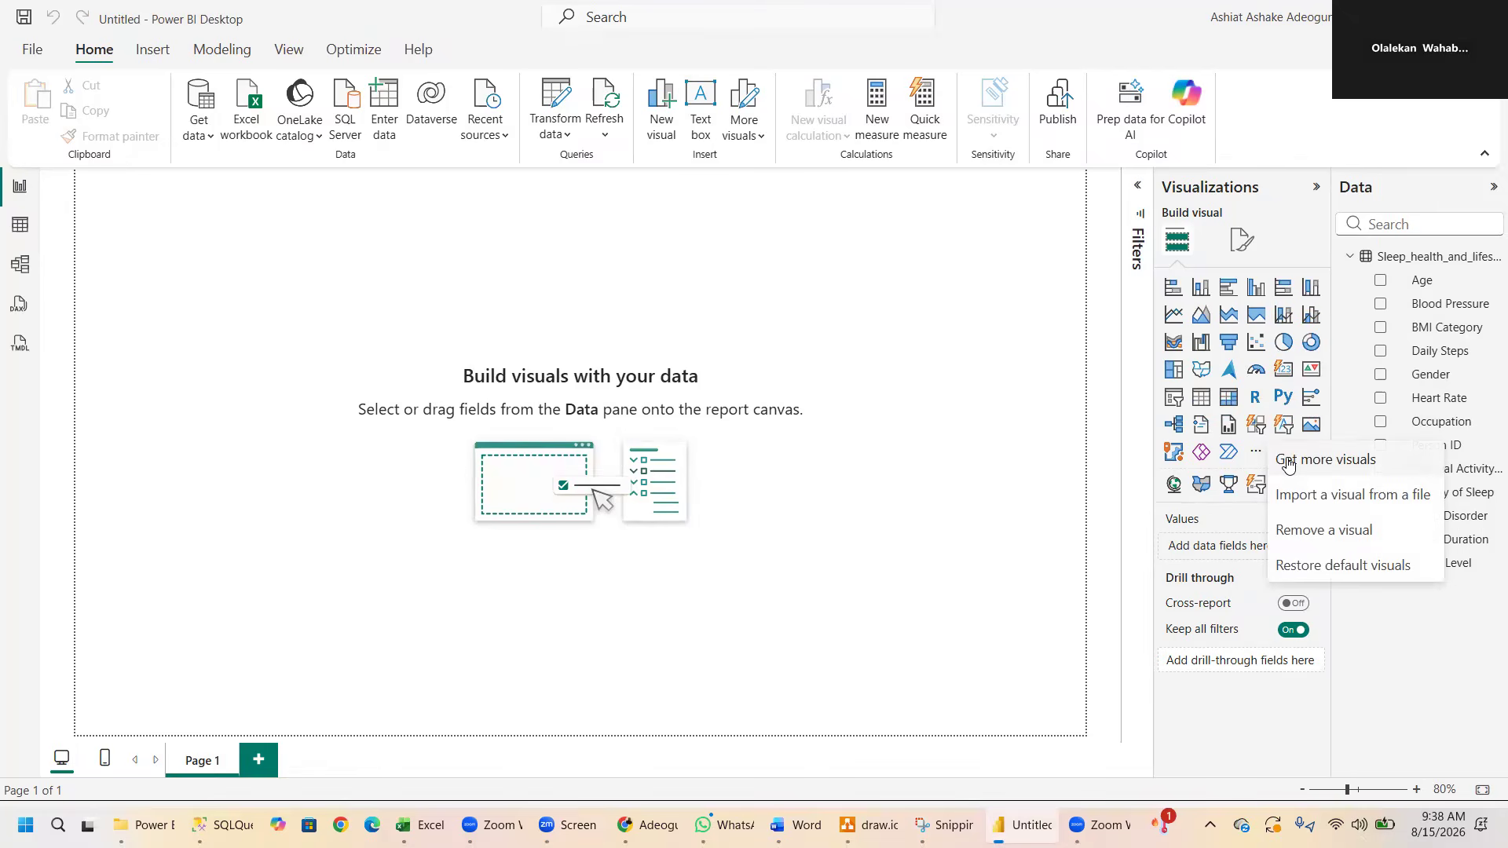
left_click(1288, 464)
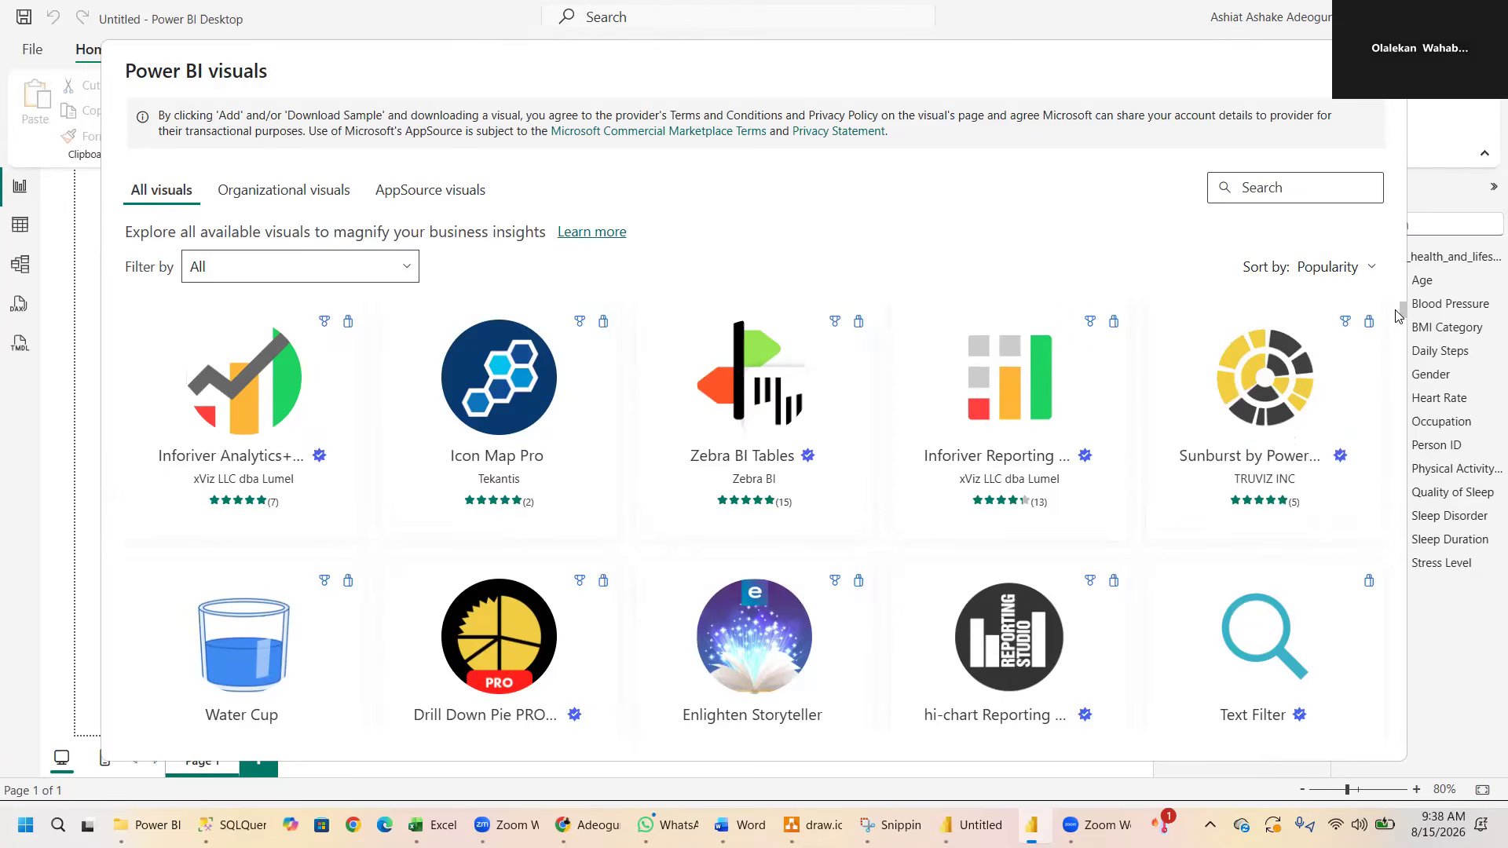
scroll(1403, 314, "down", 10)
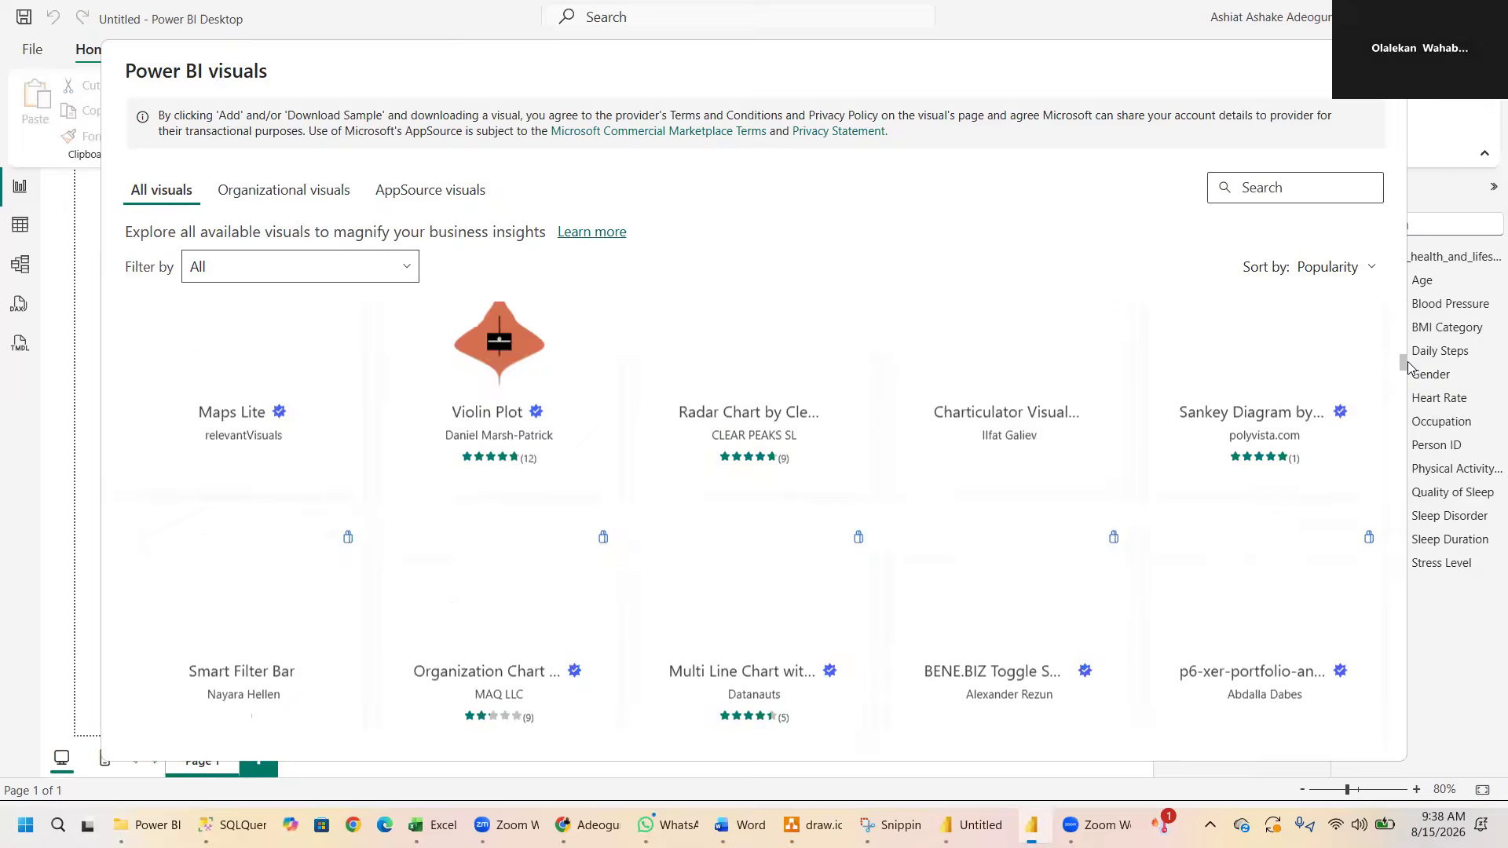
scroll(1408, 399, "up", 10)
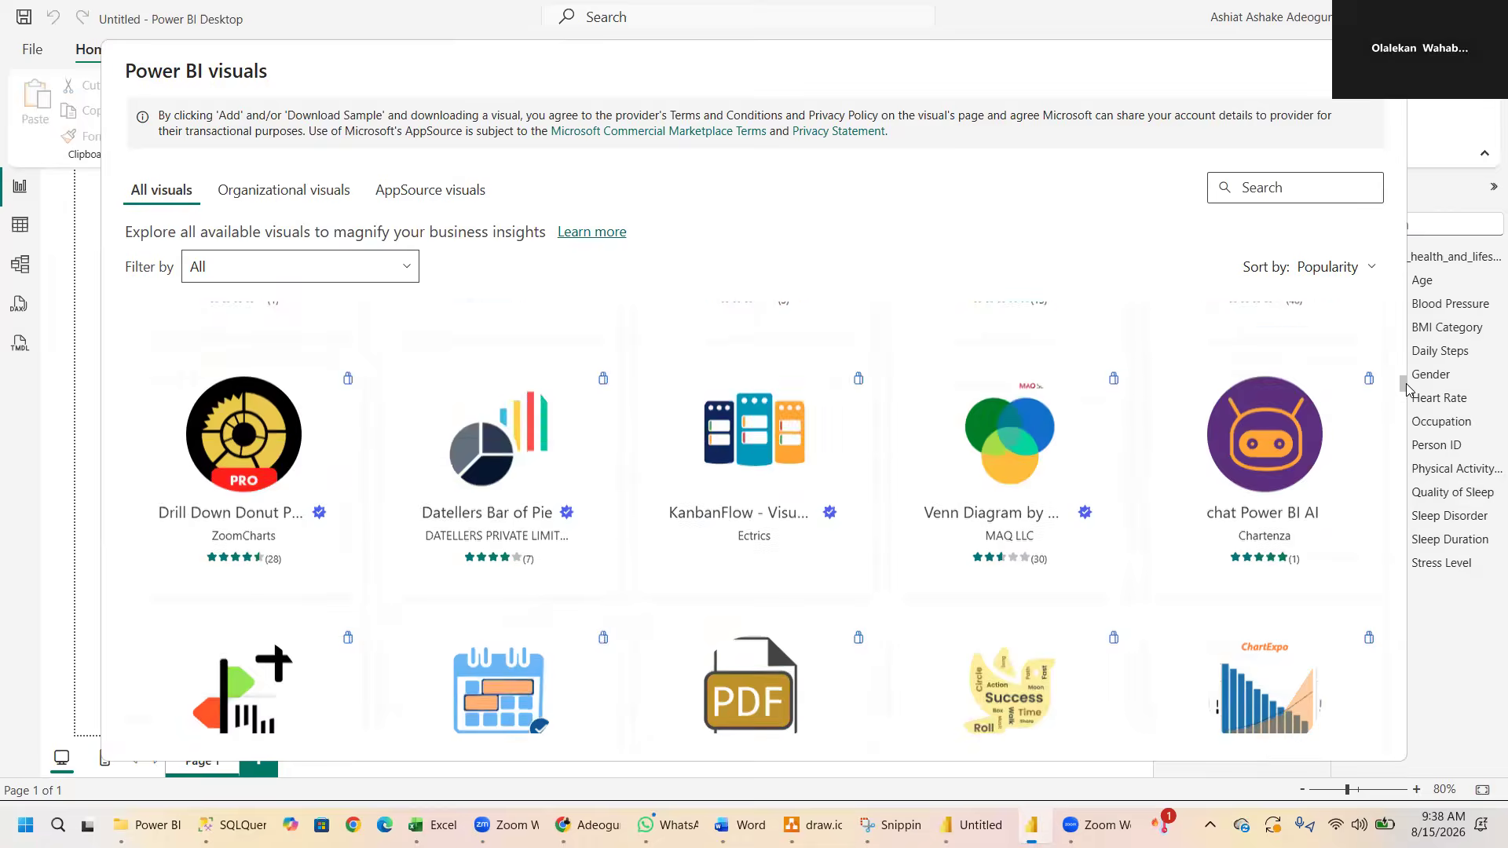
left_click(319, 200)
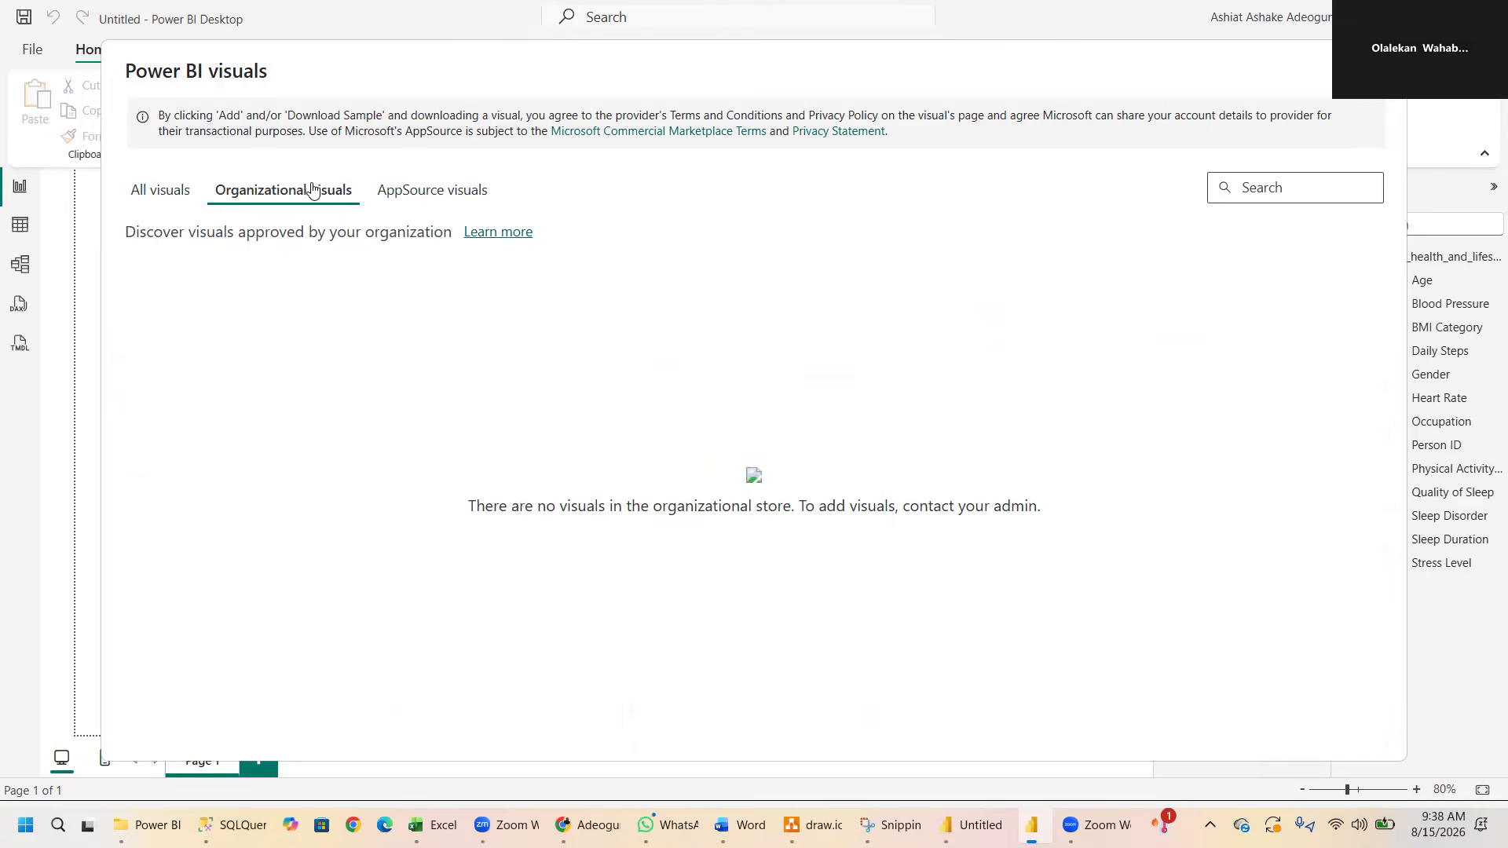
left_click(444, 193)
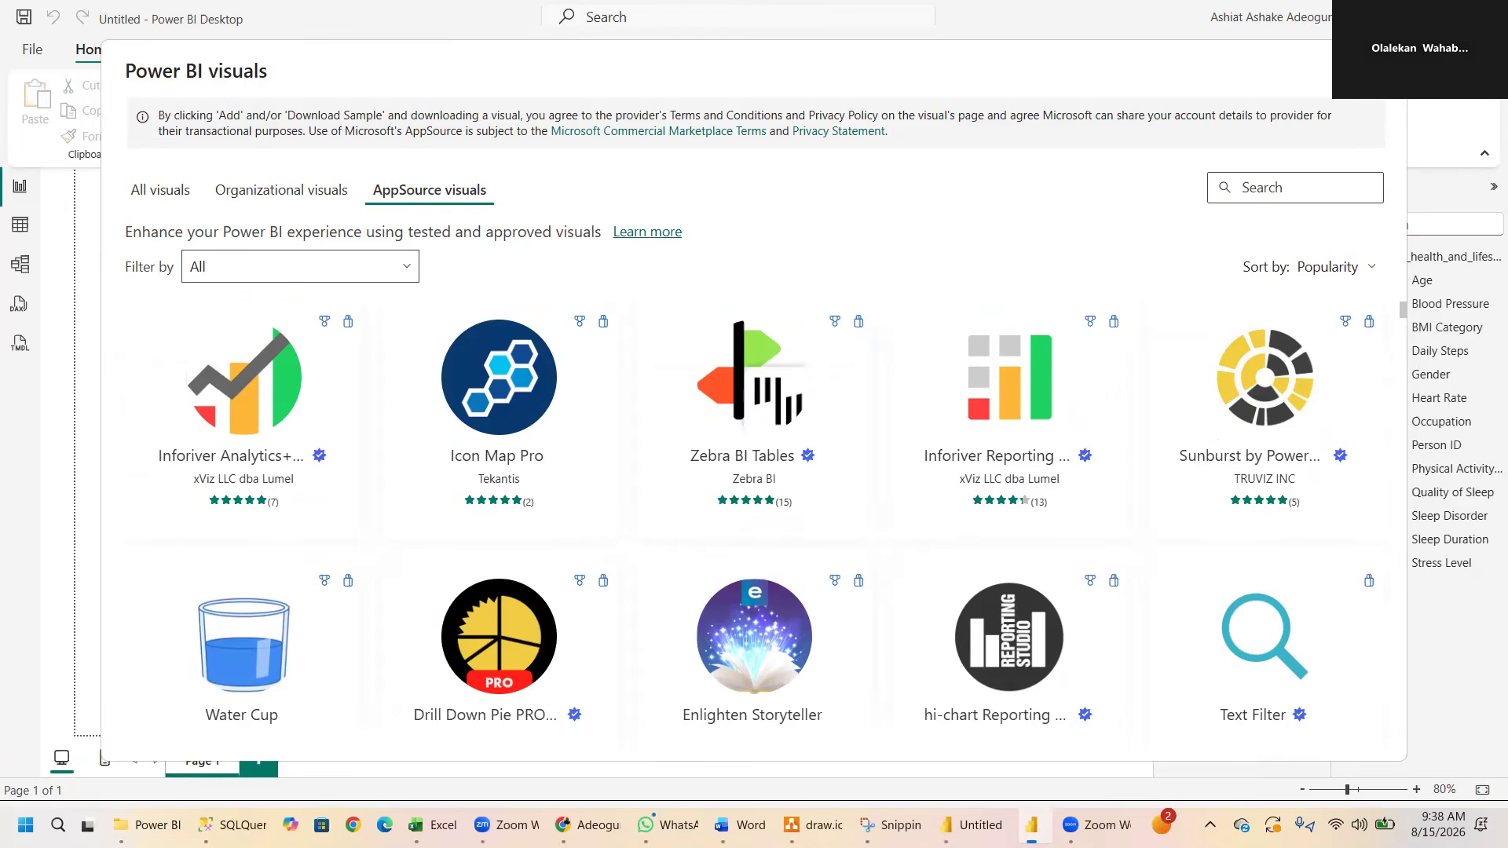
left_click(1379, 71)
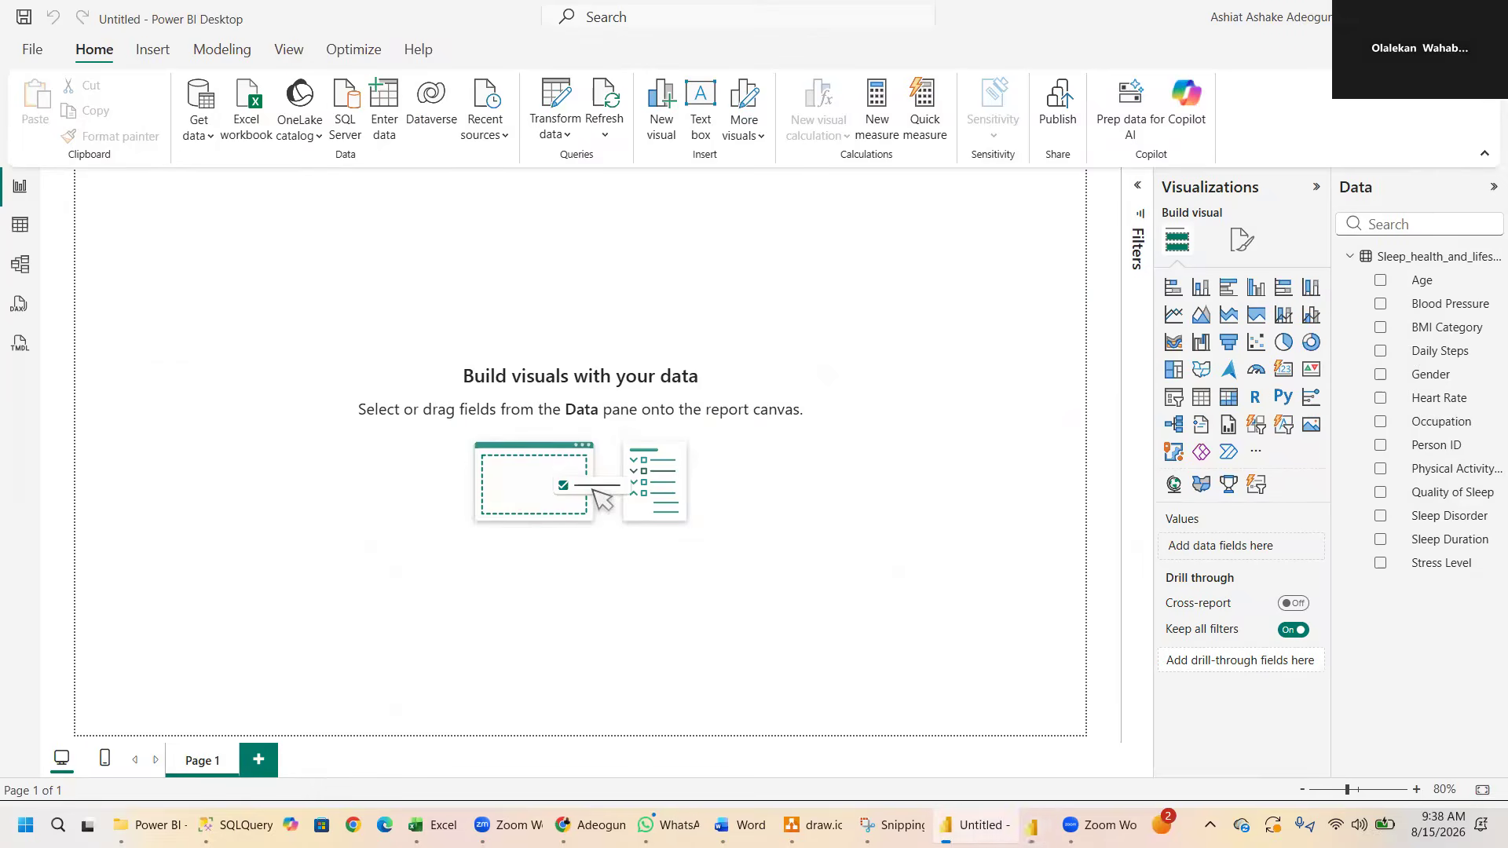
left_click(1255, 454)
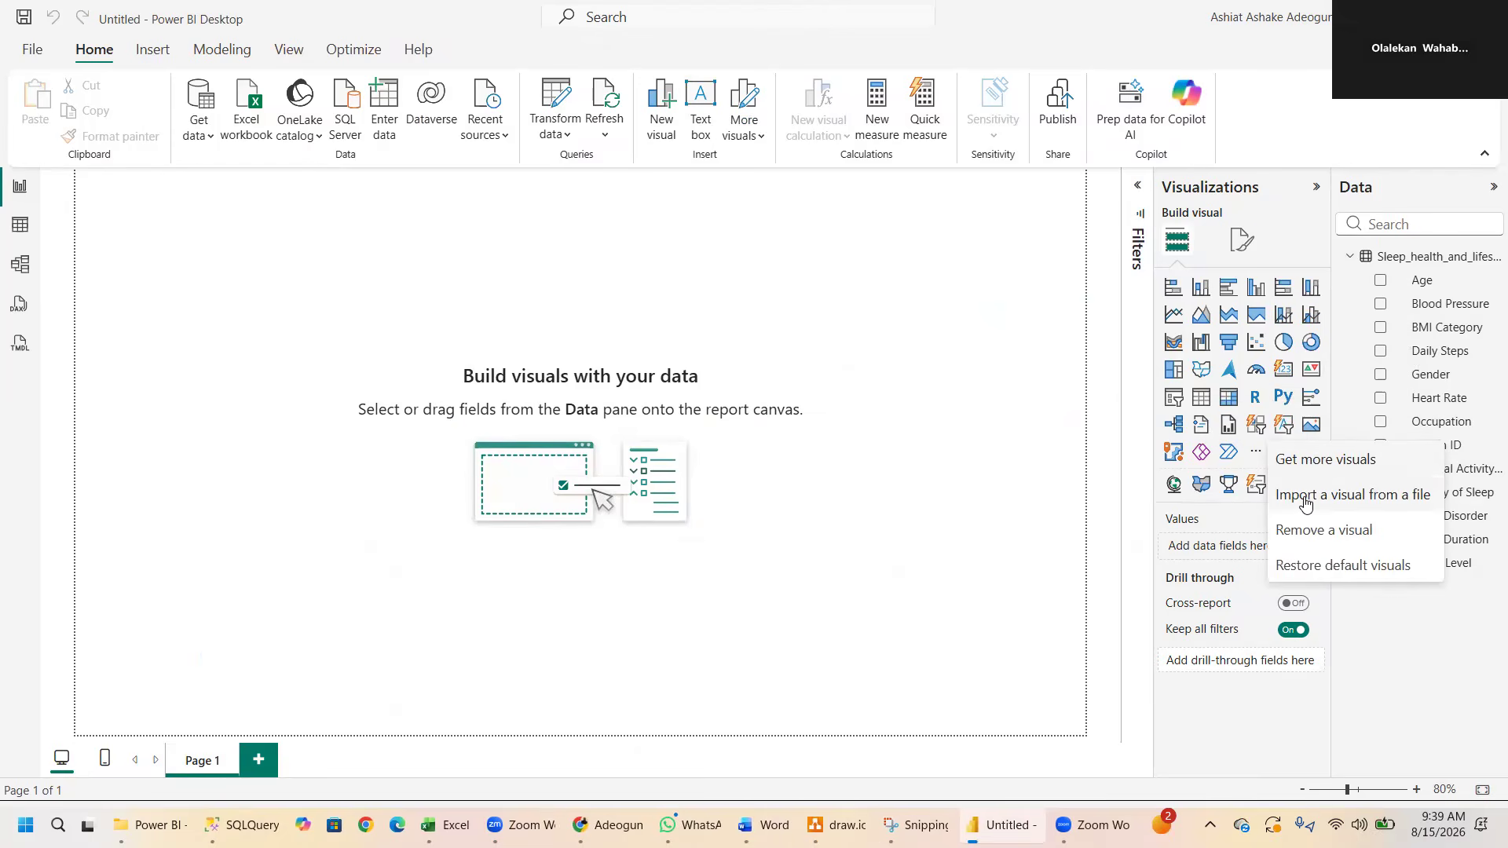
left_click(1304, 495)
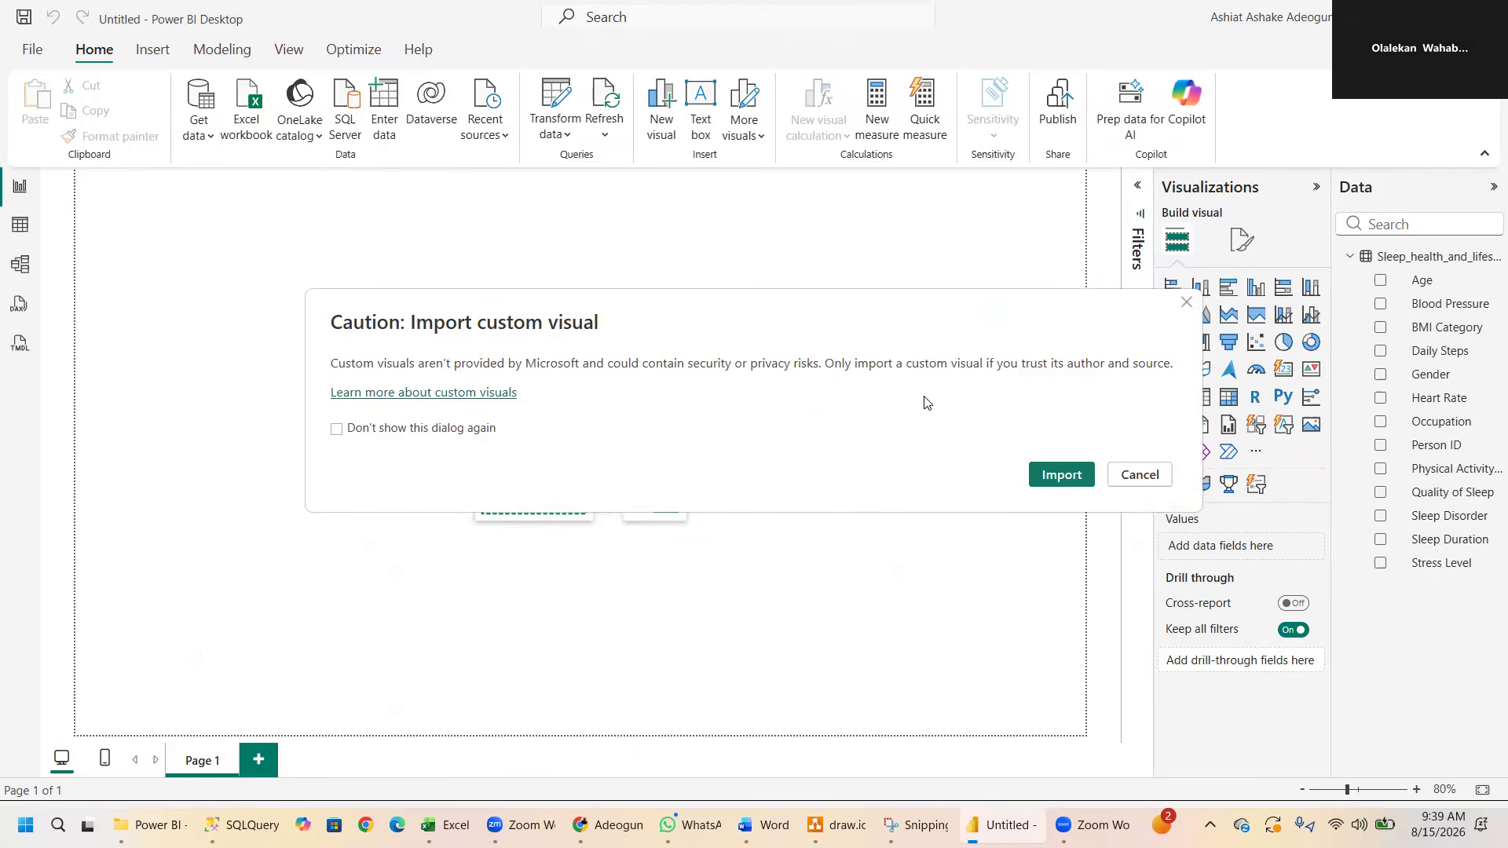
left_click(471, 431)
left_click(1052, 475)
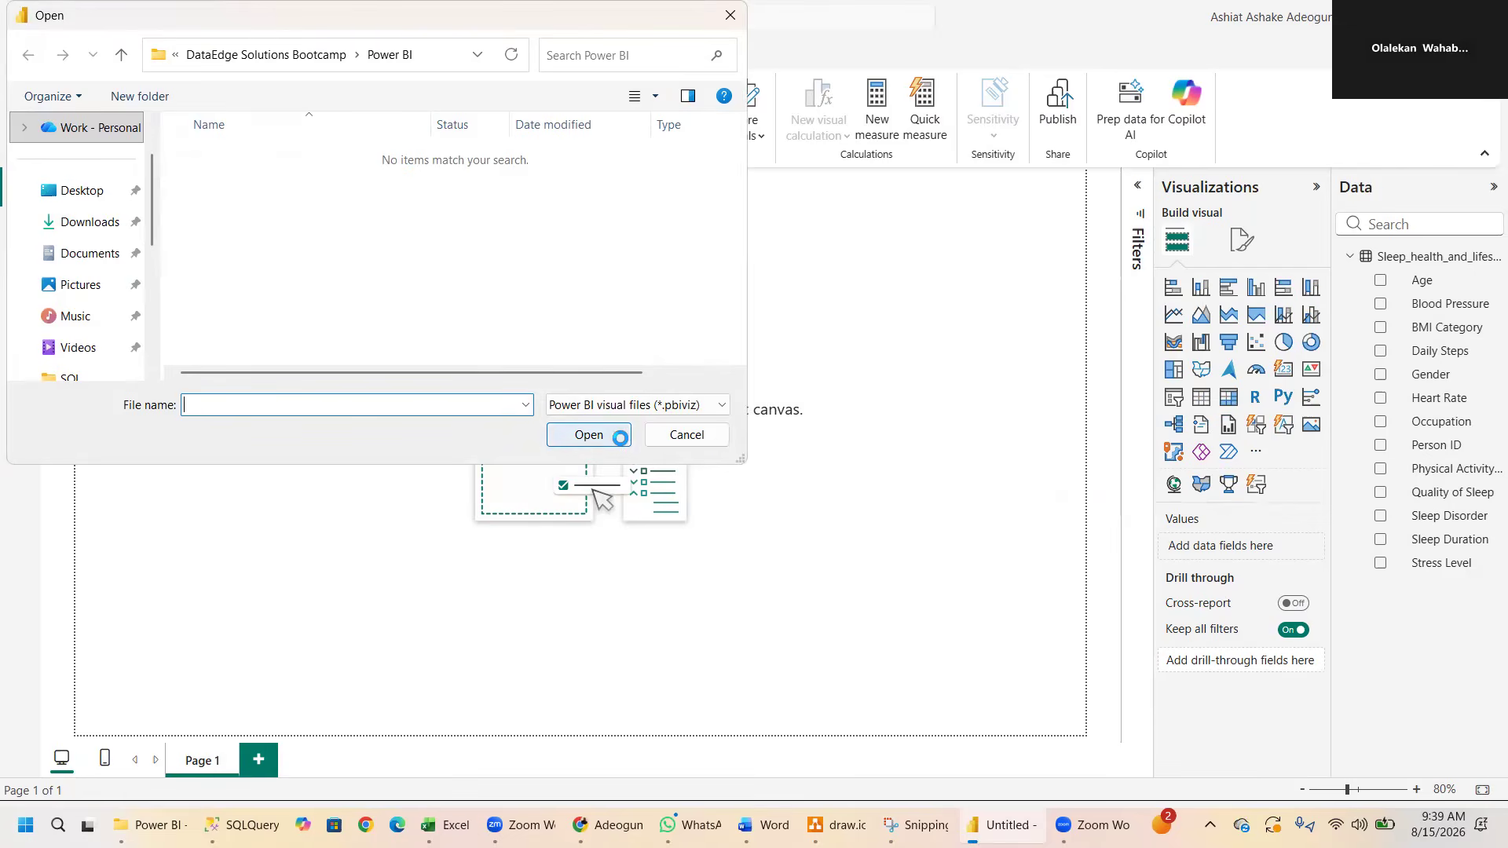
left_click(704, 434)
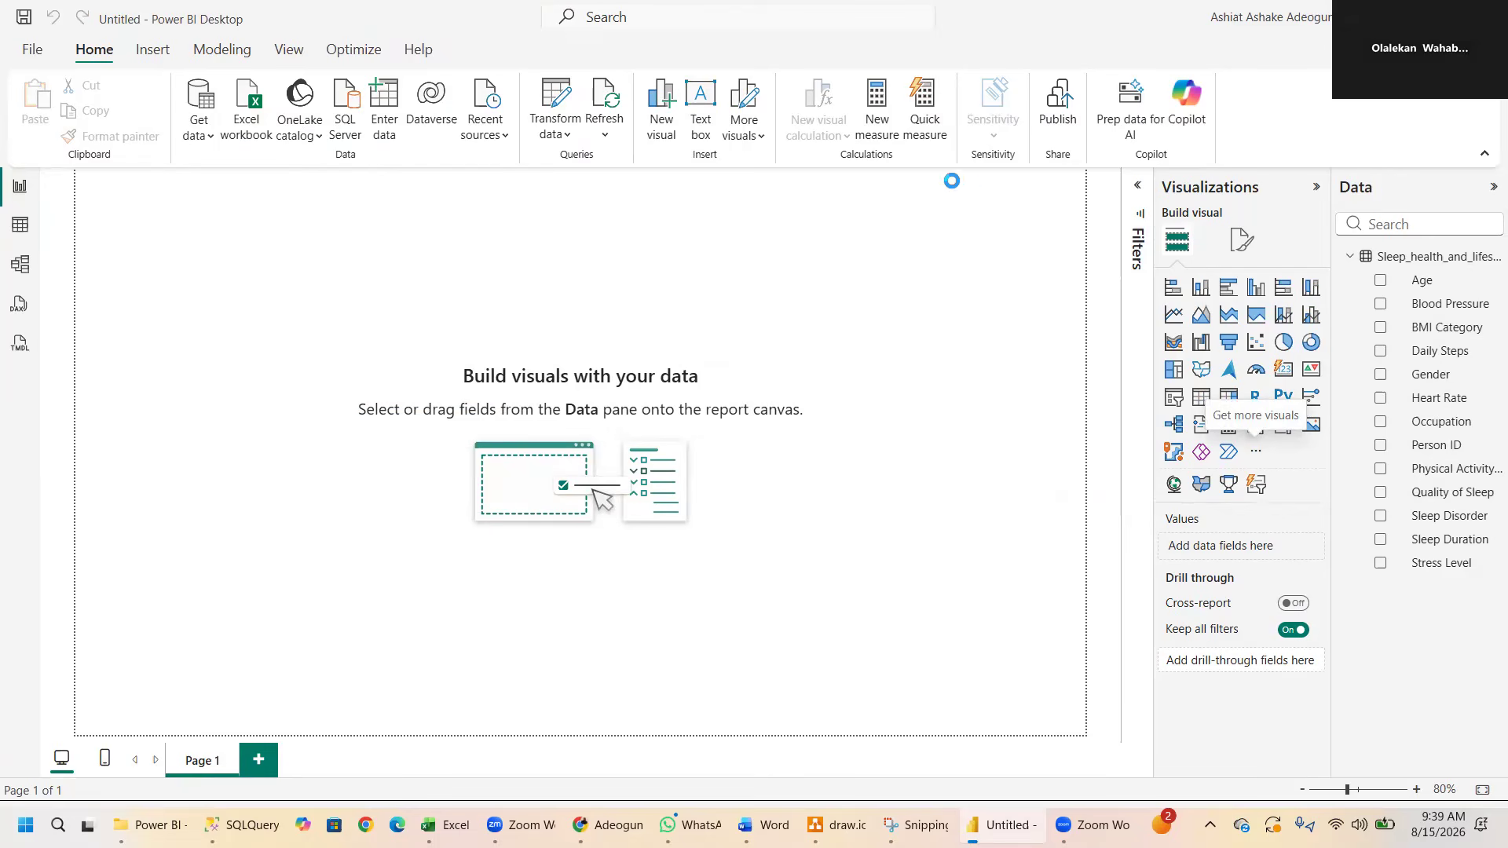
- Expand the Filters pane to view the page-level and report-level filters, and collapse it again
left_click(1138, 185)
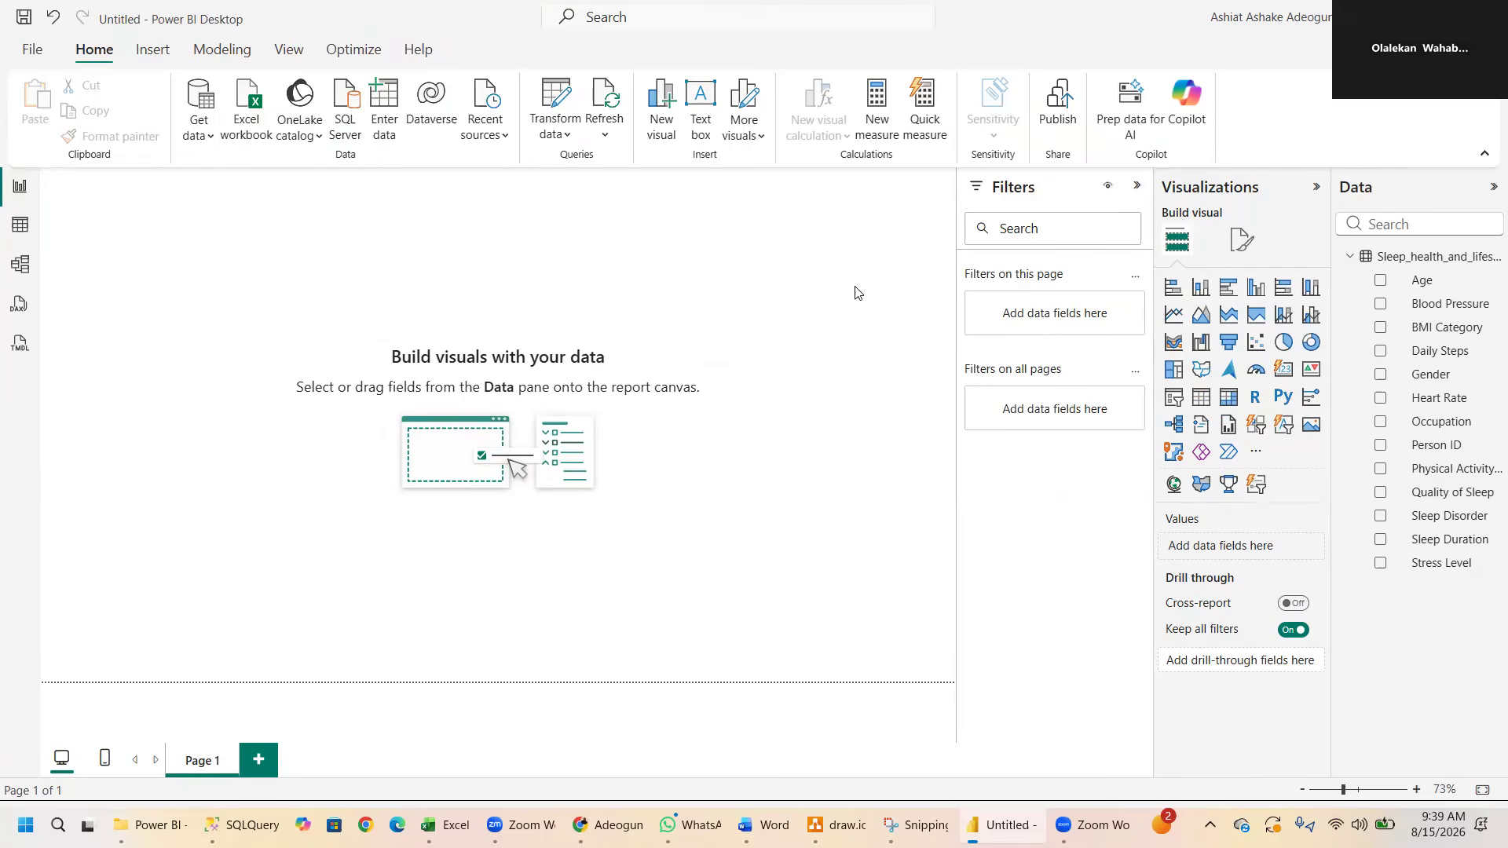
left_click(1136, 190)
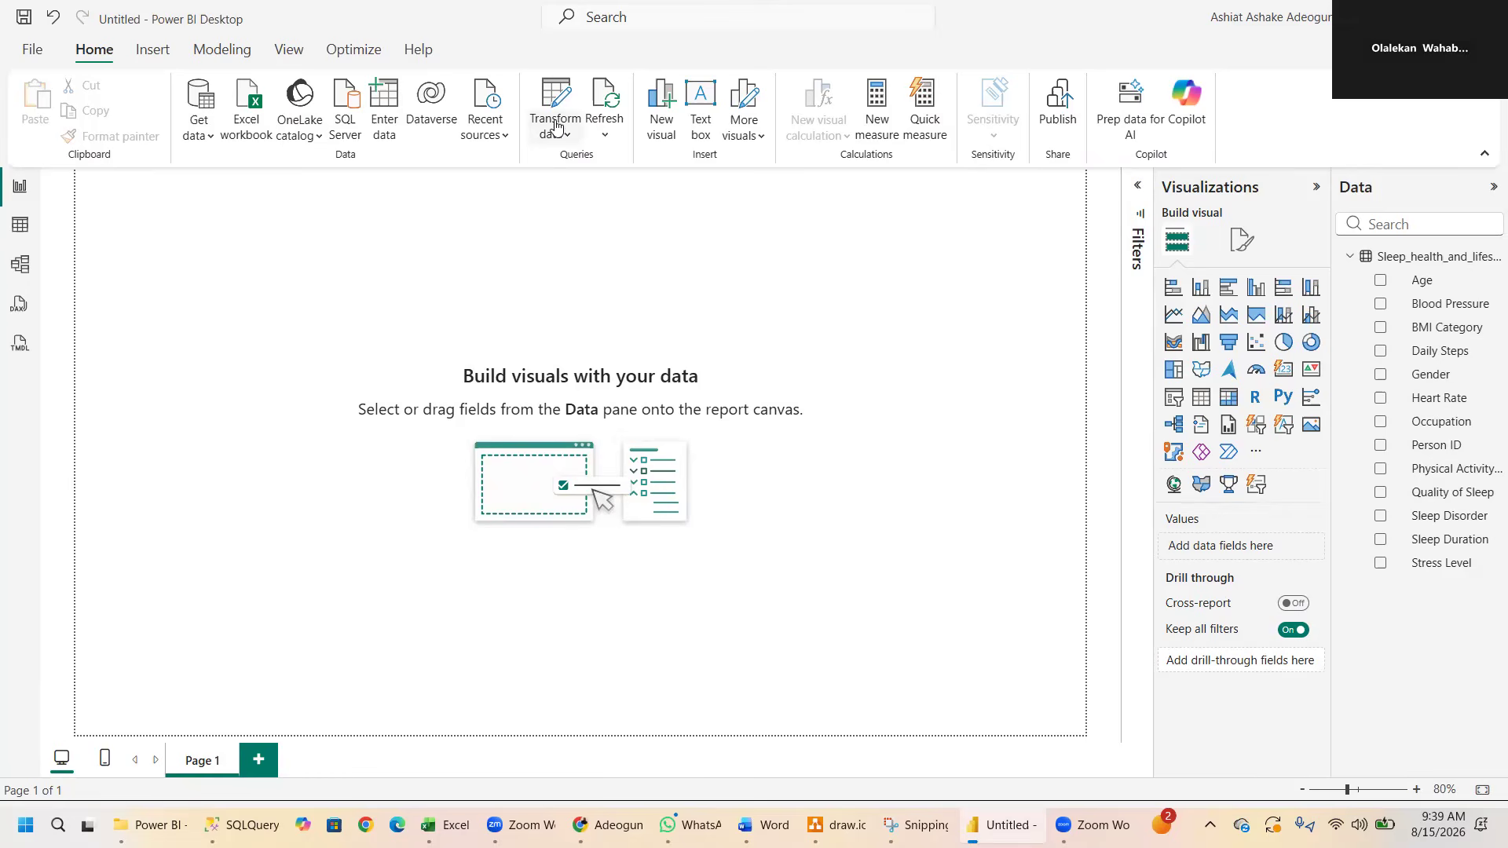
- Refresh the report's data, and also refresh its schema and data together
left_click(605, 128)
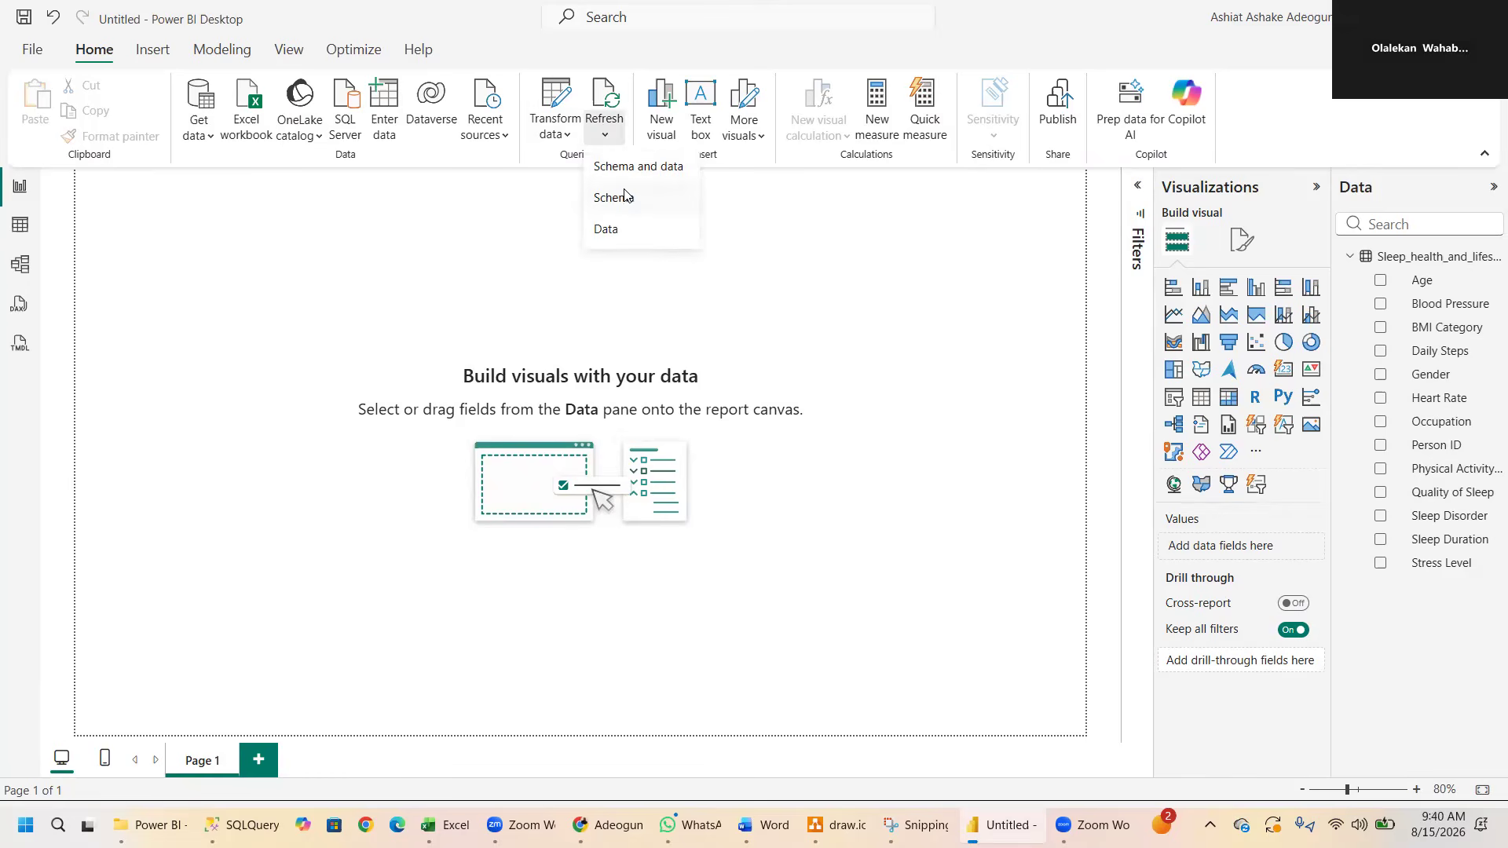
left_click(607, 229)
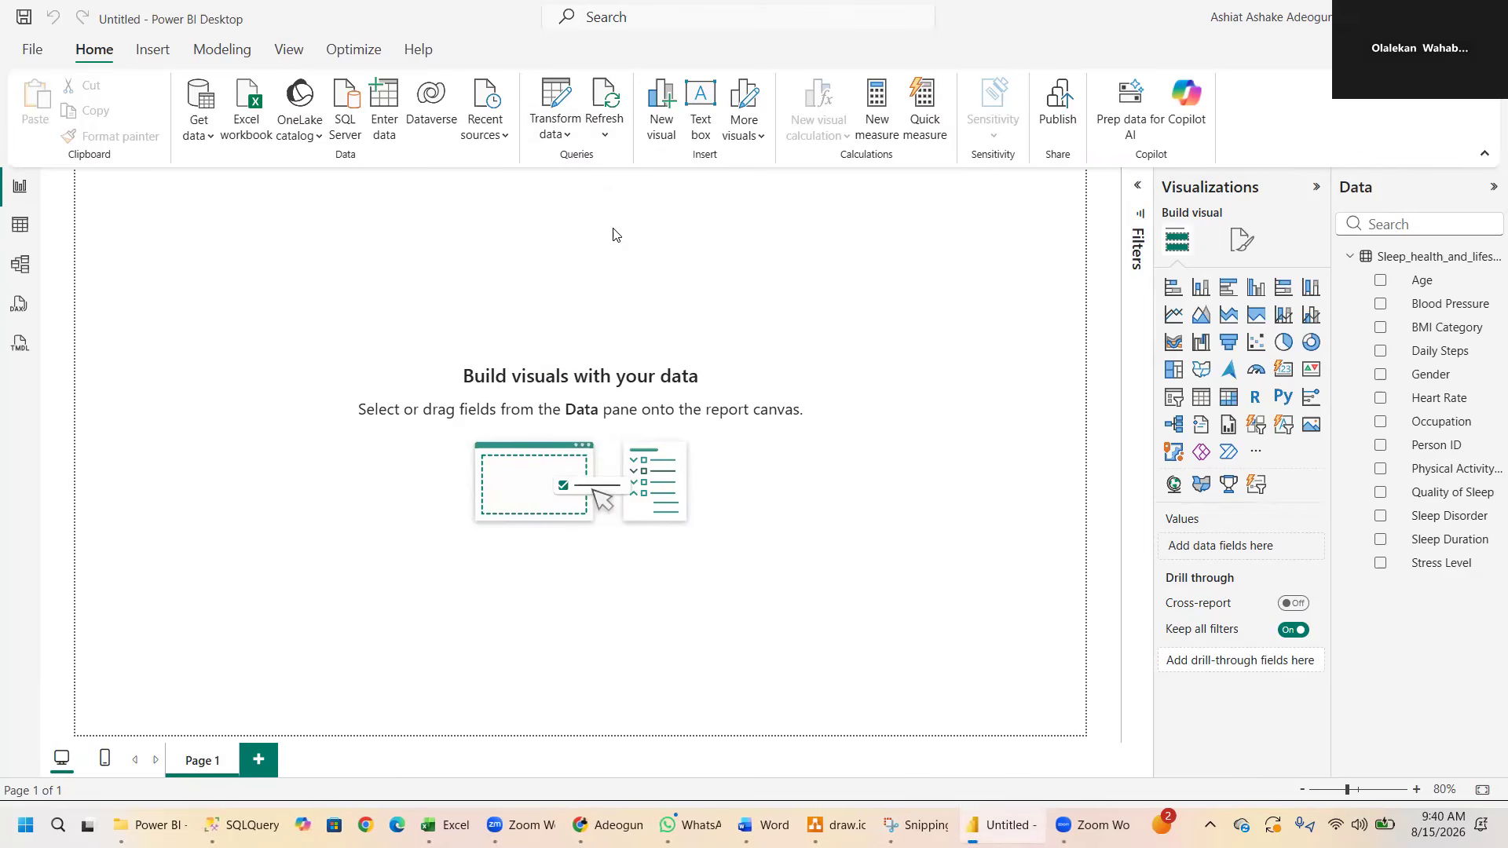
left_click(609, 122)
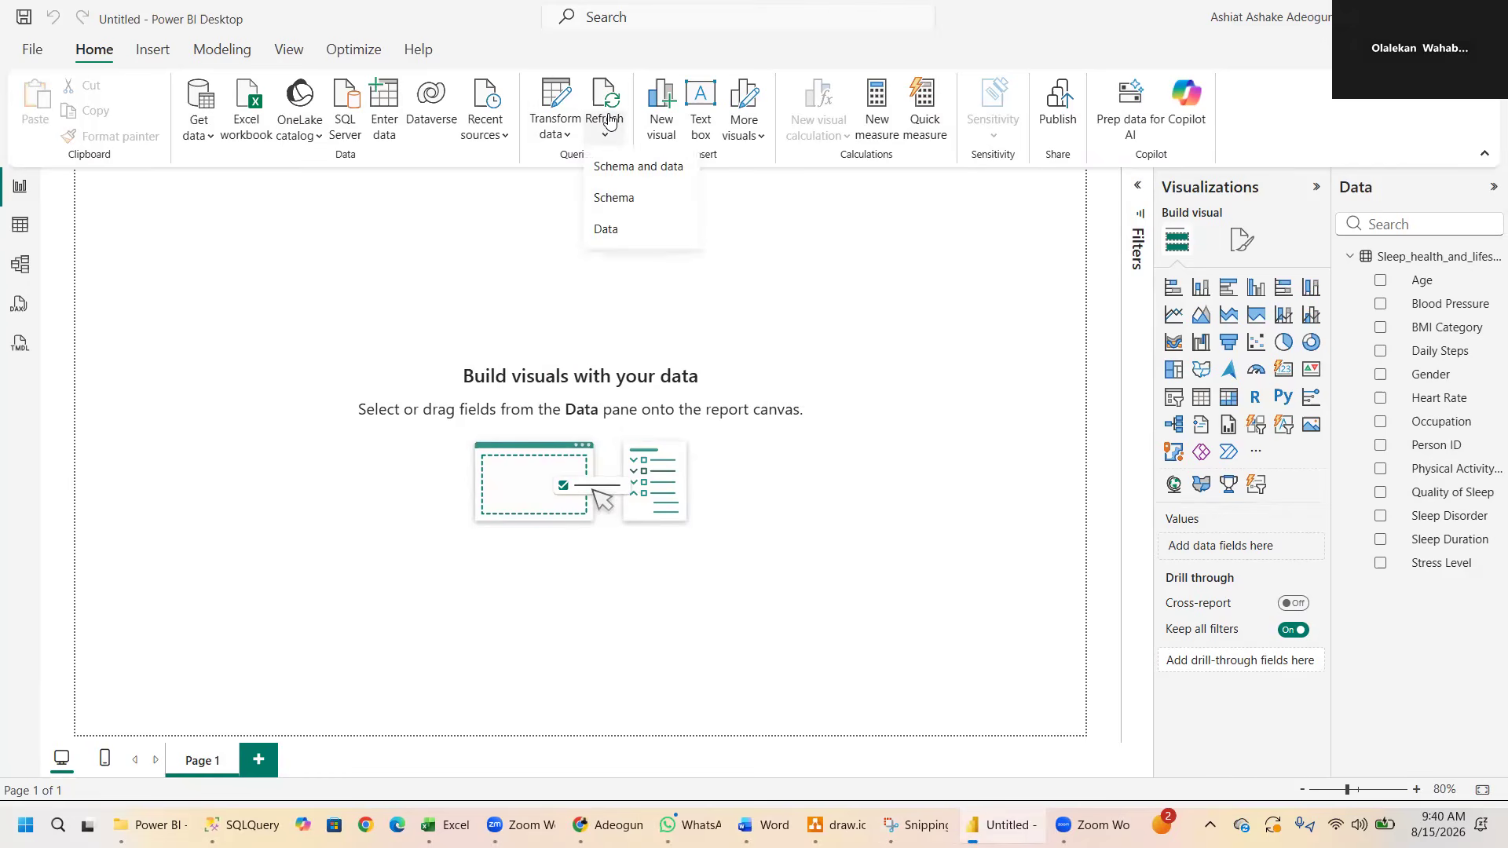
left_click(608, 229)
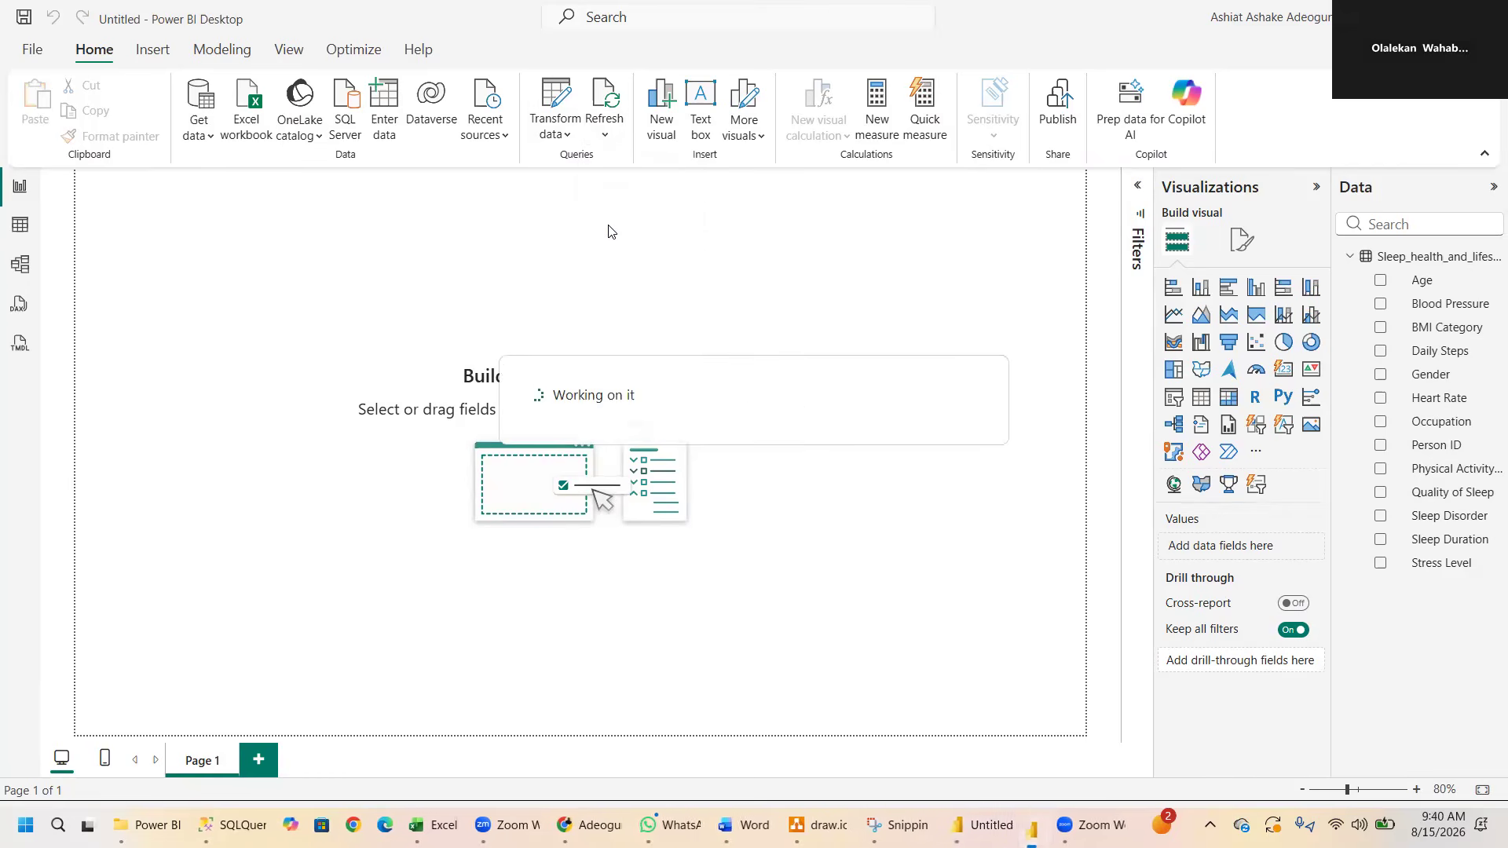
left_click(604, 106)
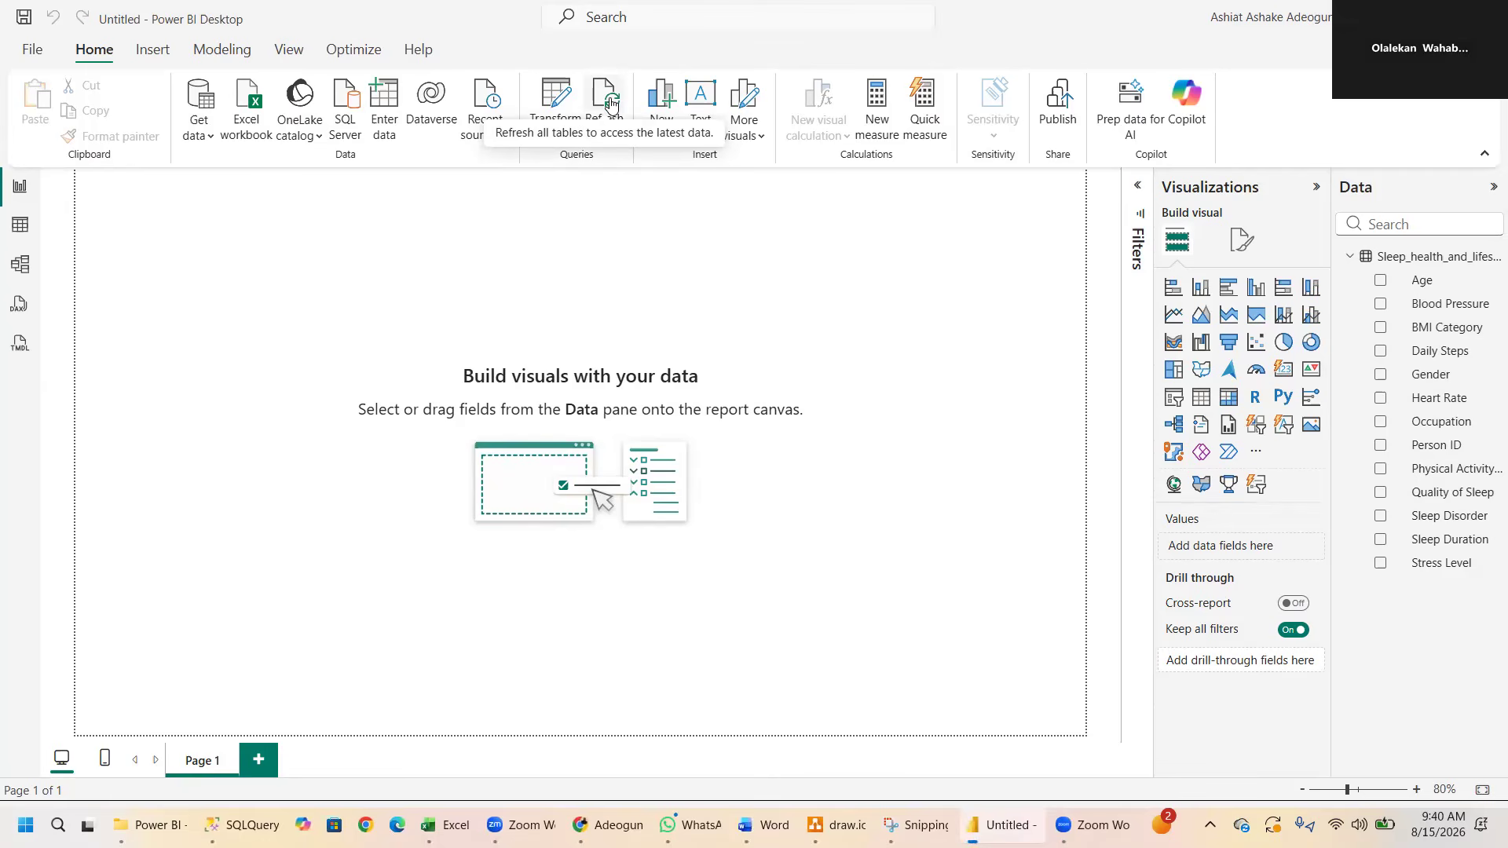
left_click(611, 105)
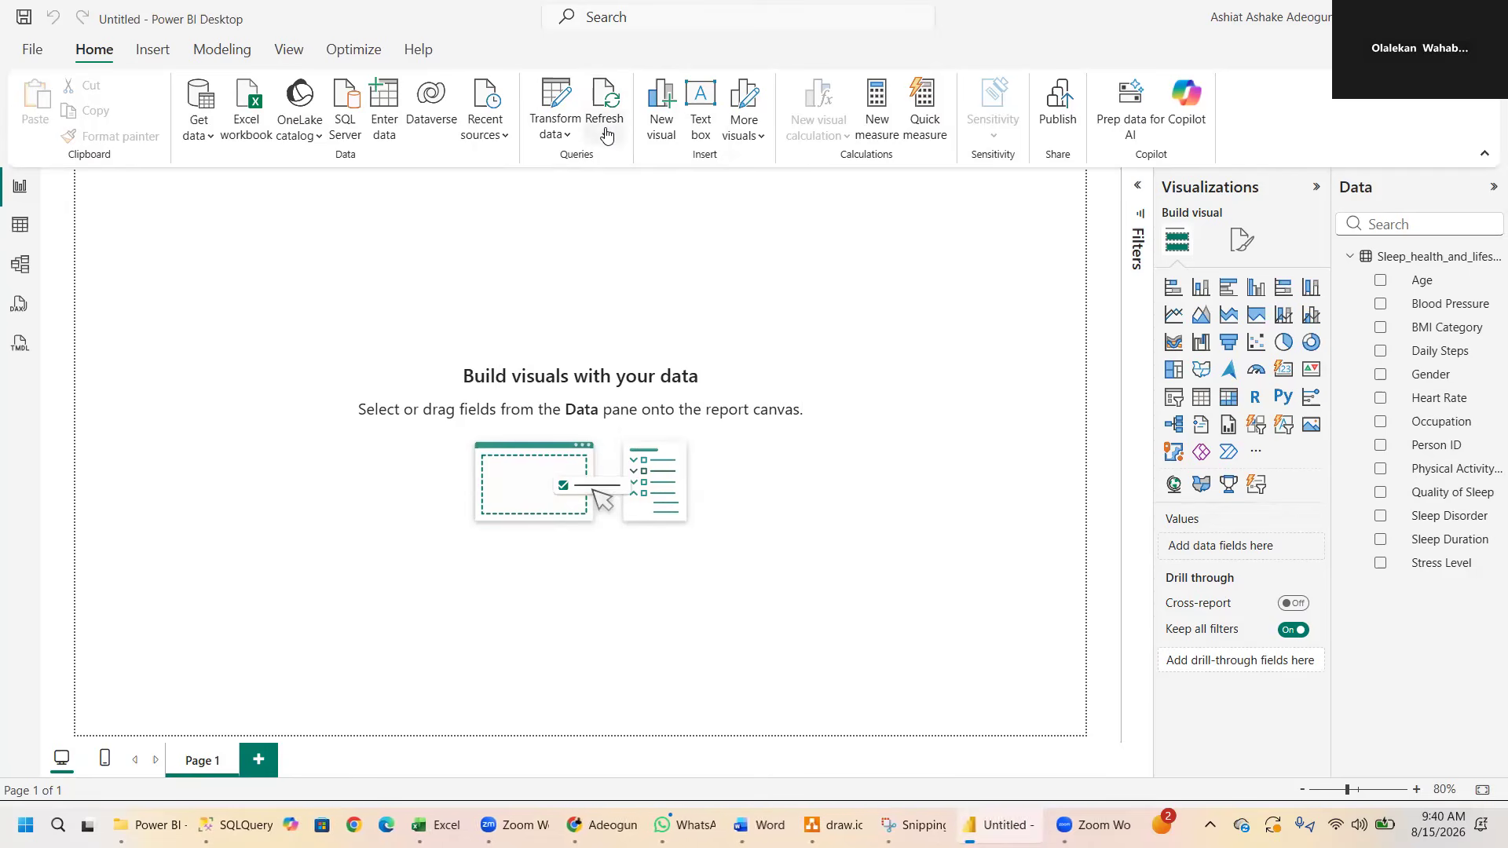
left_click(605, 134)
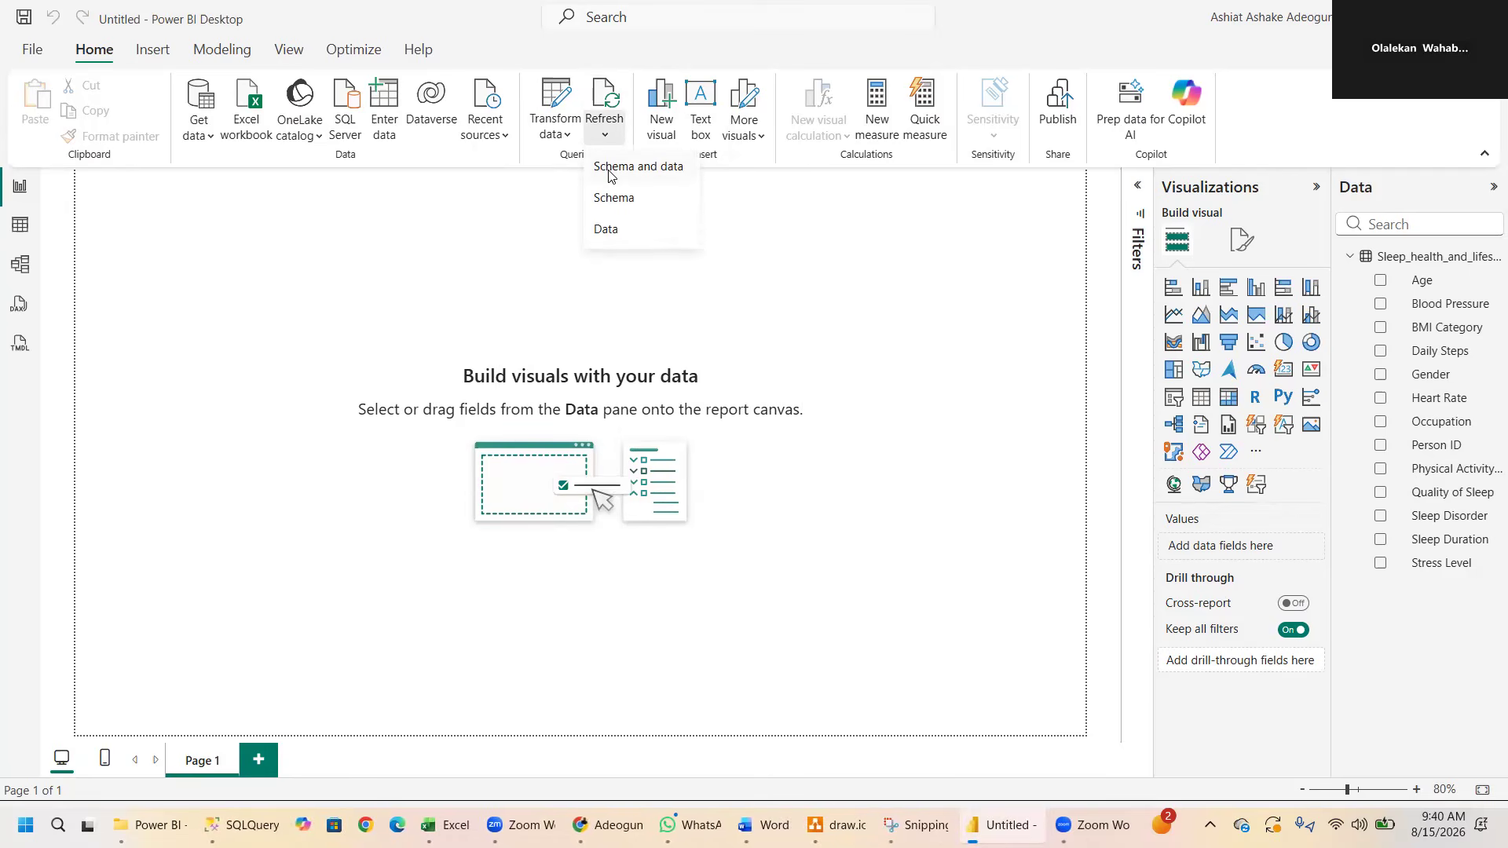
left_click(609, 167)
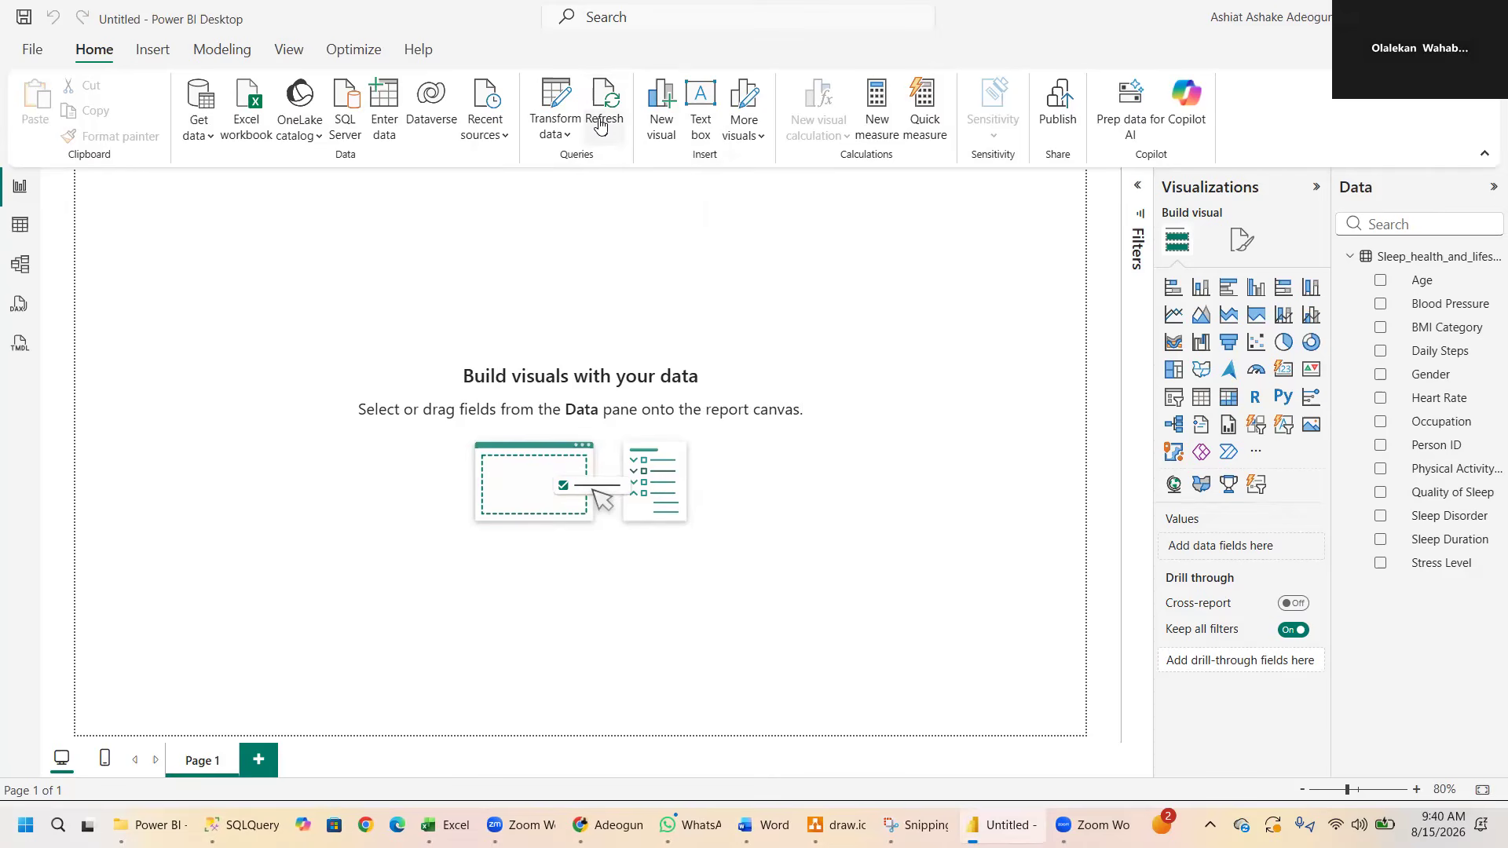
- Add a new visual to the page, try it as an area chart, and delete it
left_click(661, 136)
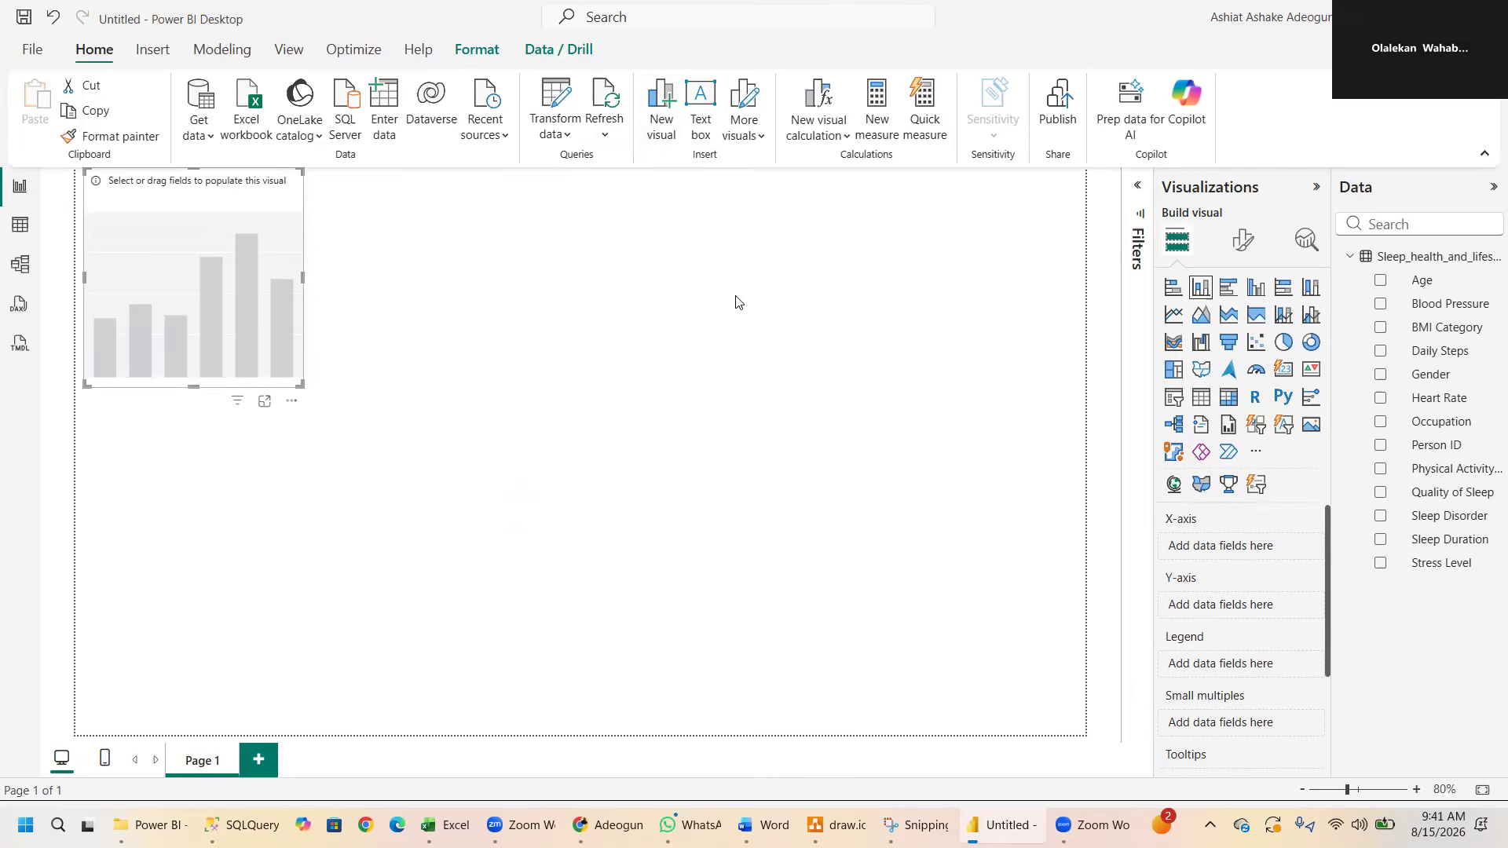
left_click(1249, 293)
left_click(1206, 315)
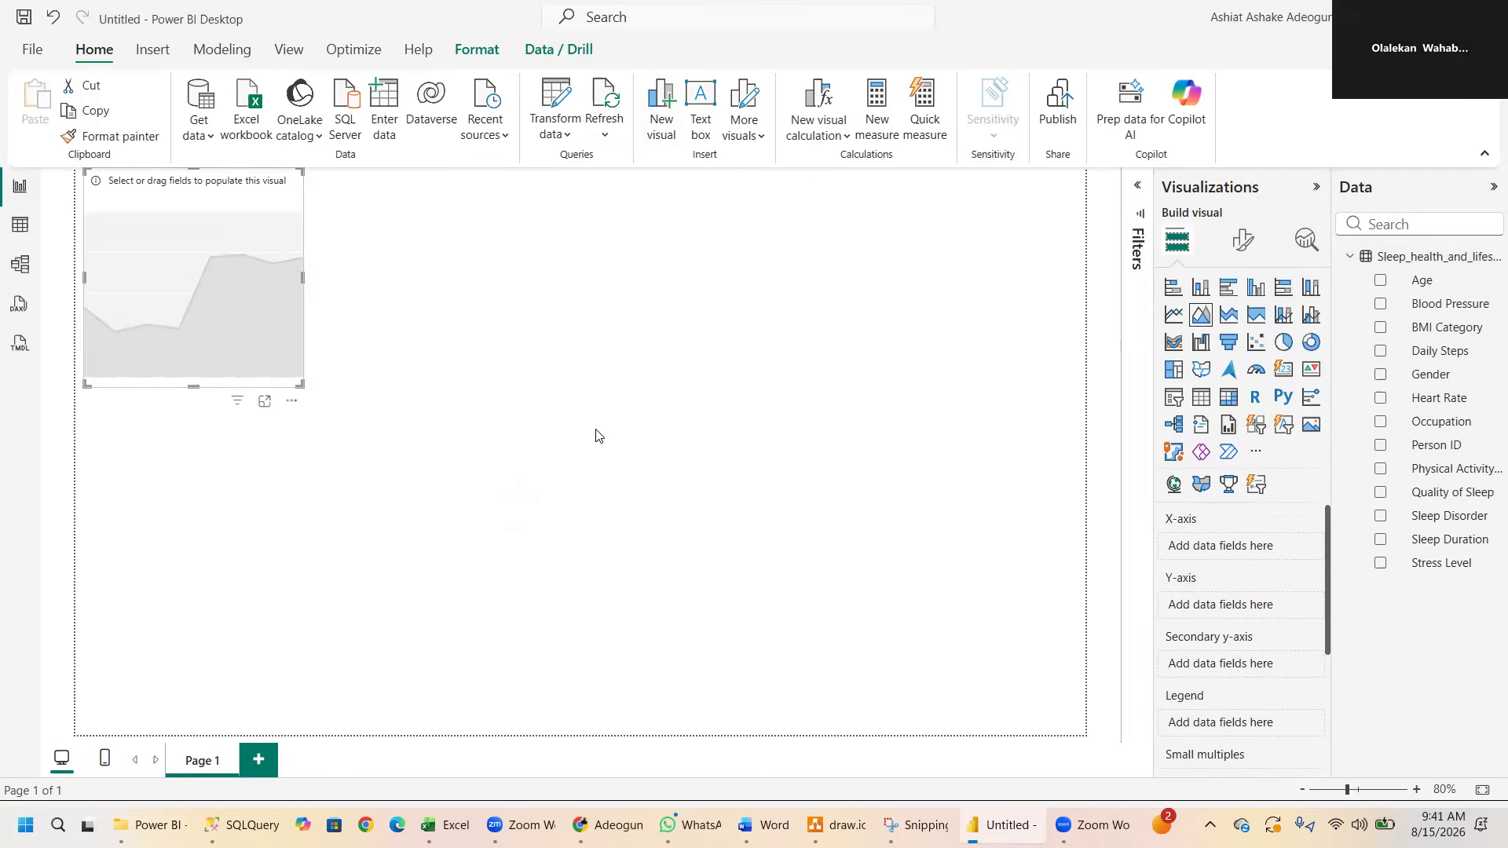
key("Delete")
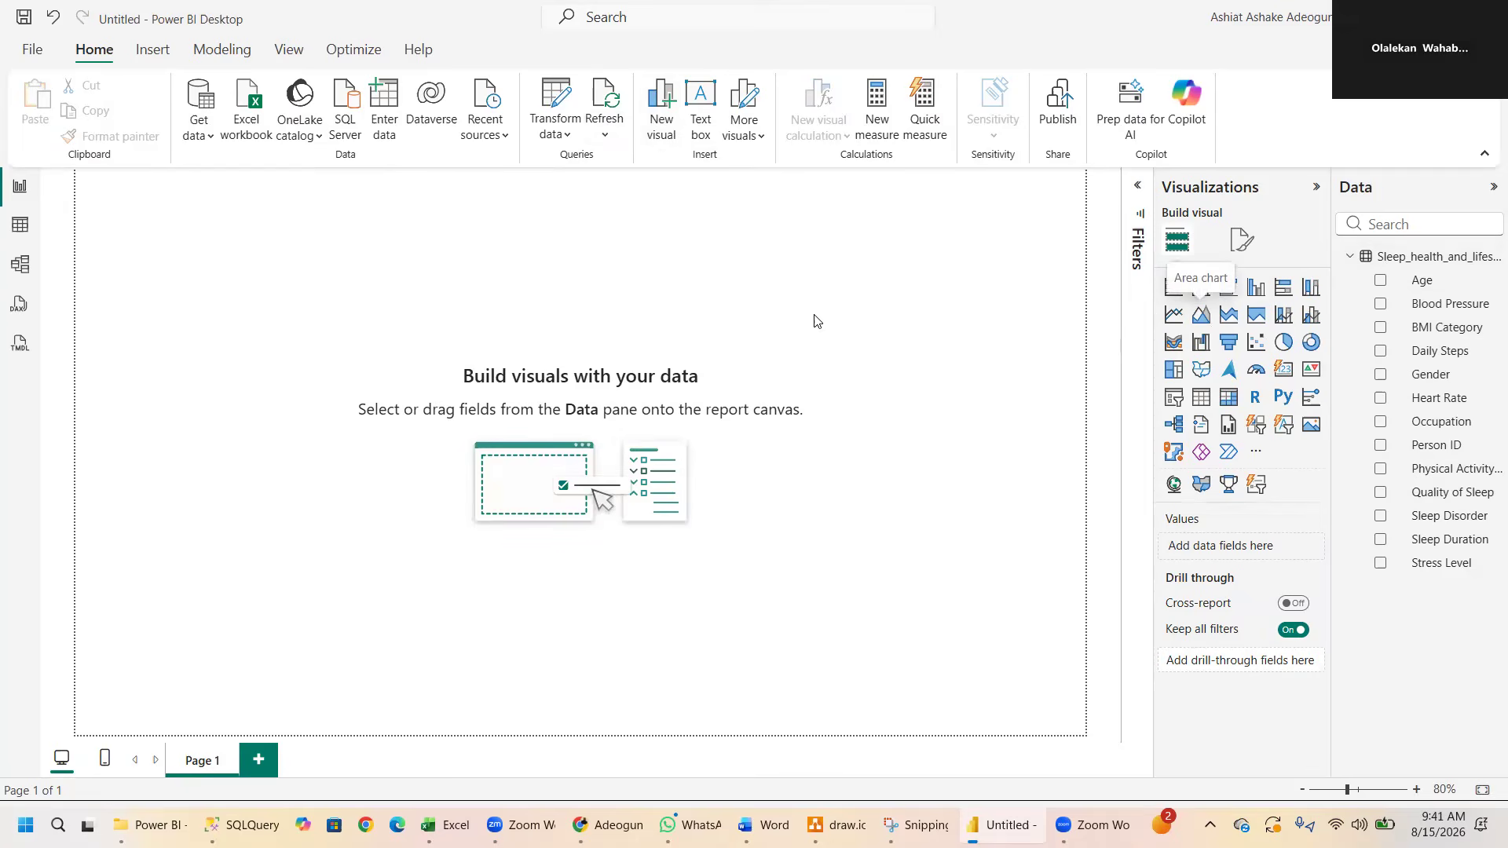
- Add an area chart, try it as a card and as a slicer, and delete the visual
left_click(1200, 315)
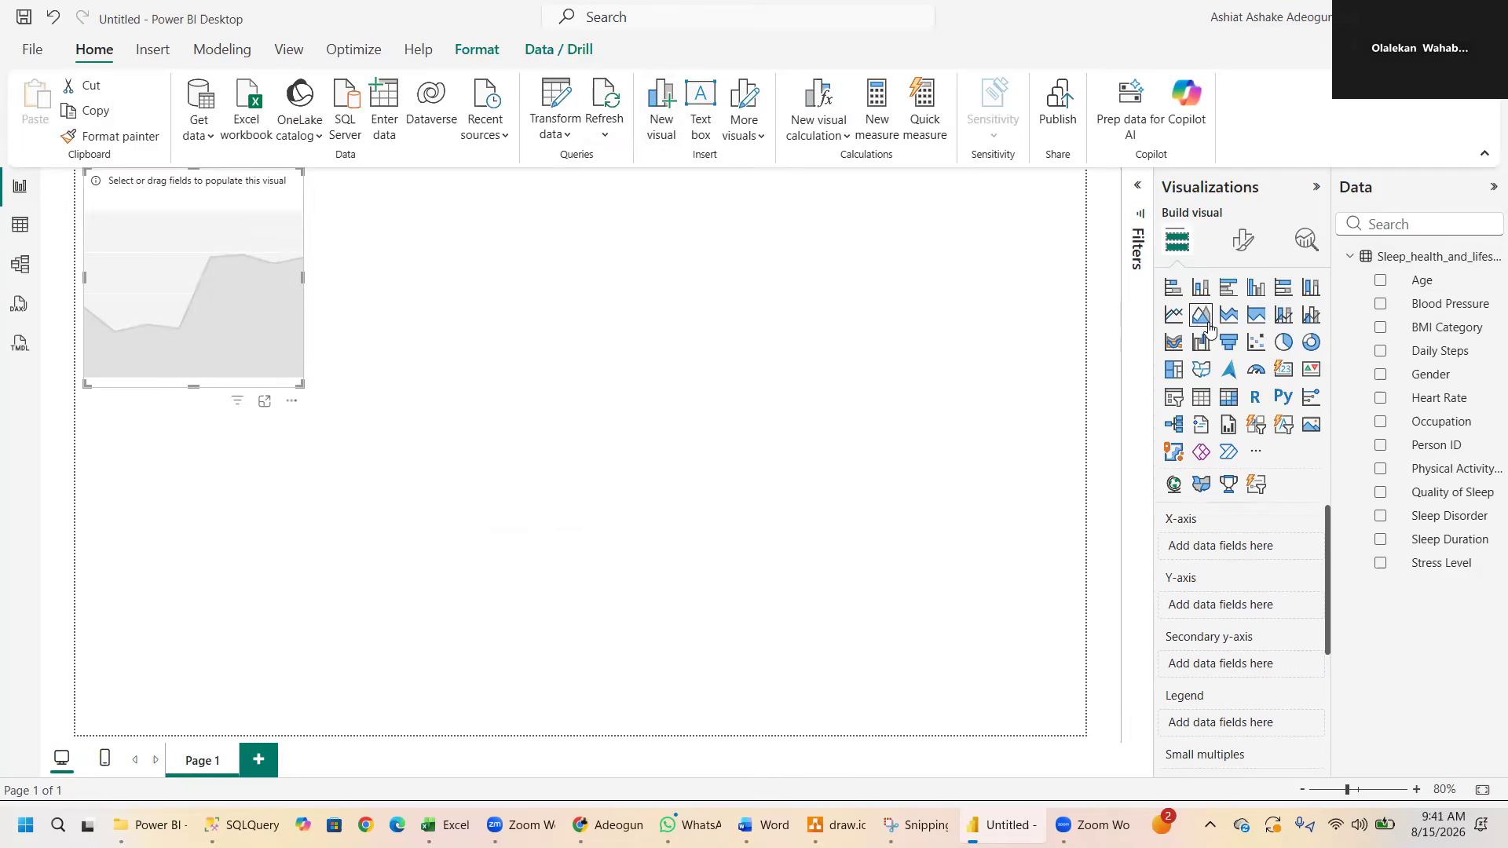
left_click(1284, 375)
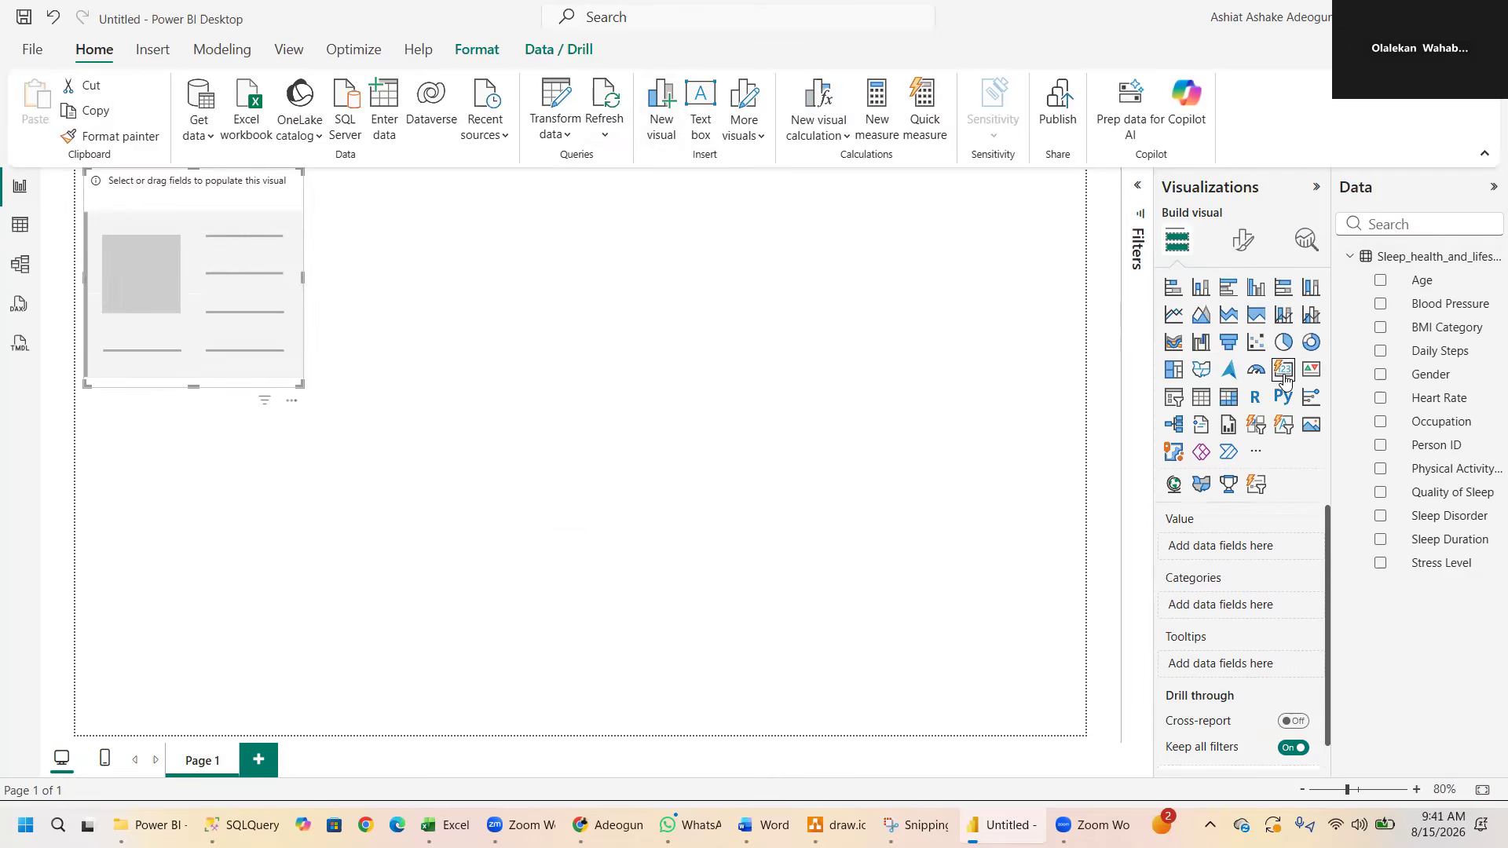
left_click(1174, 397)
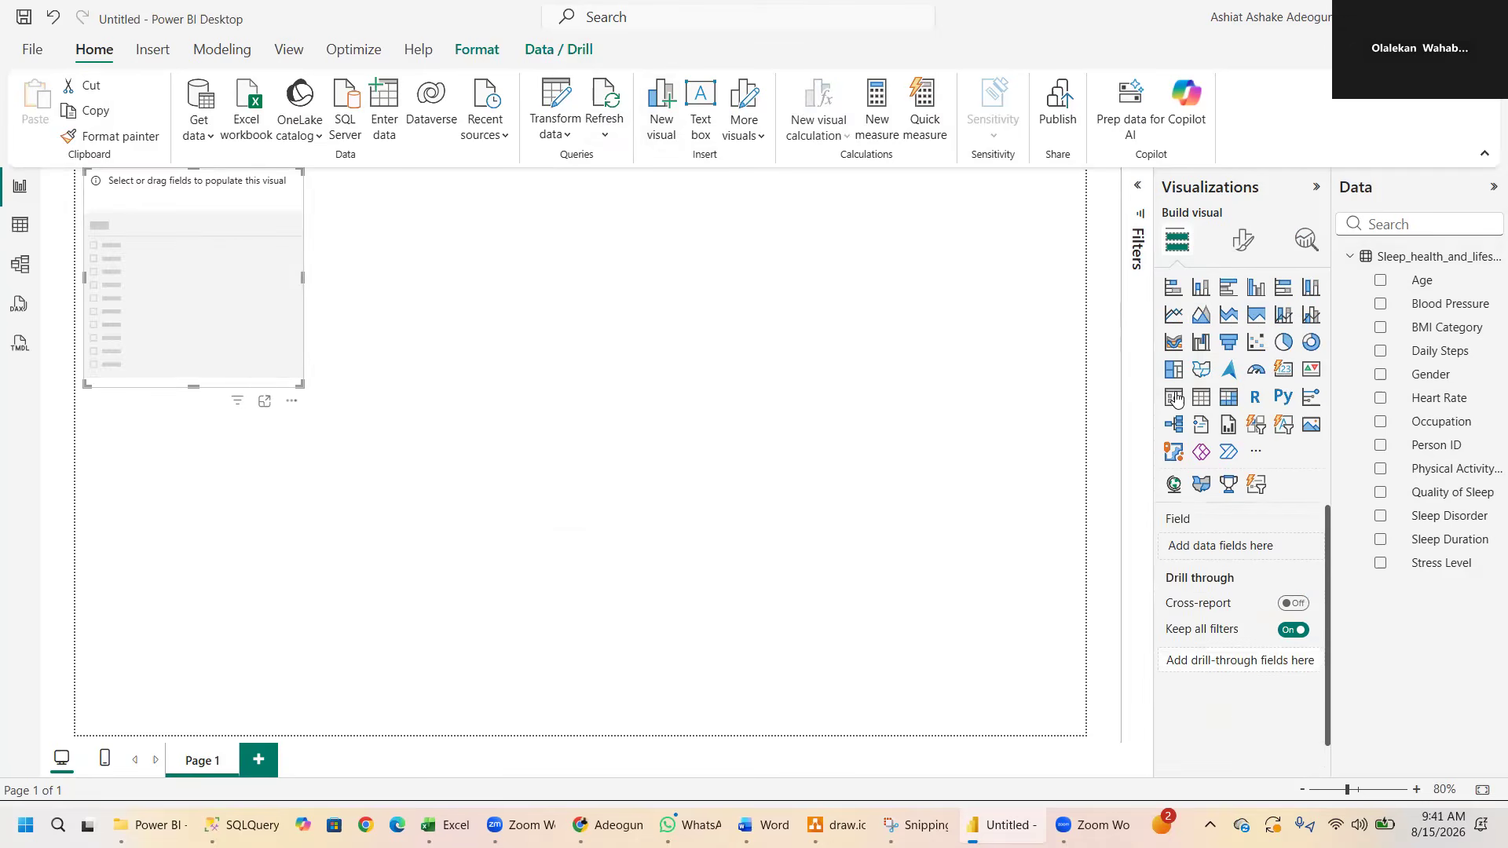
key("Delete")
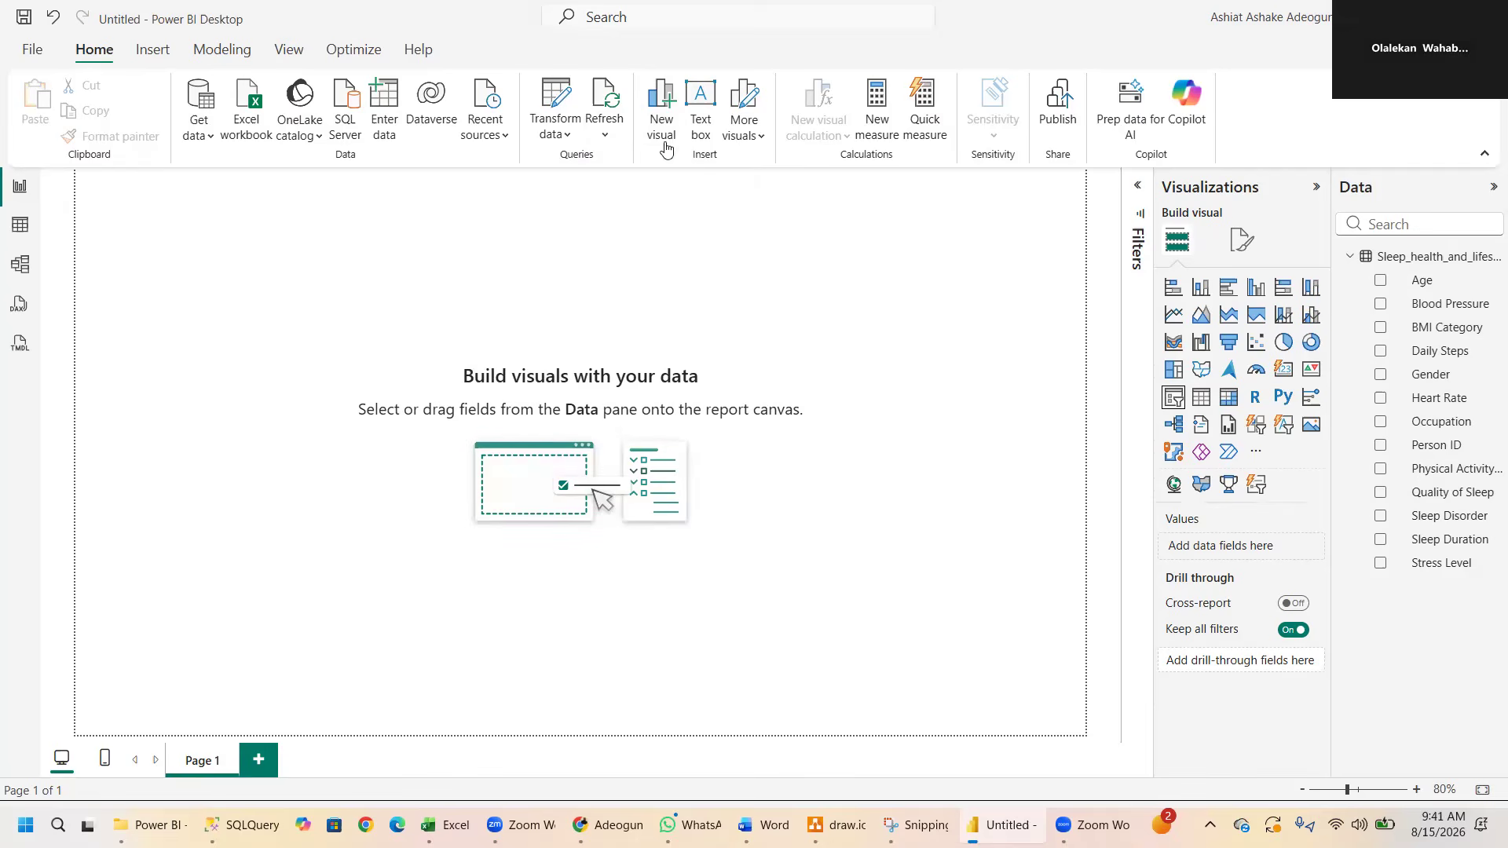
- Add a text box to the page containing the title "SLEEP HEALTH AND LIFECYCLE DASHBORD"
left_click(694, 107)
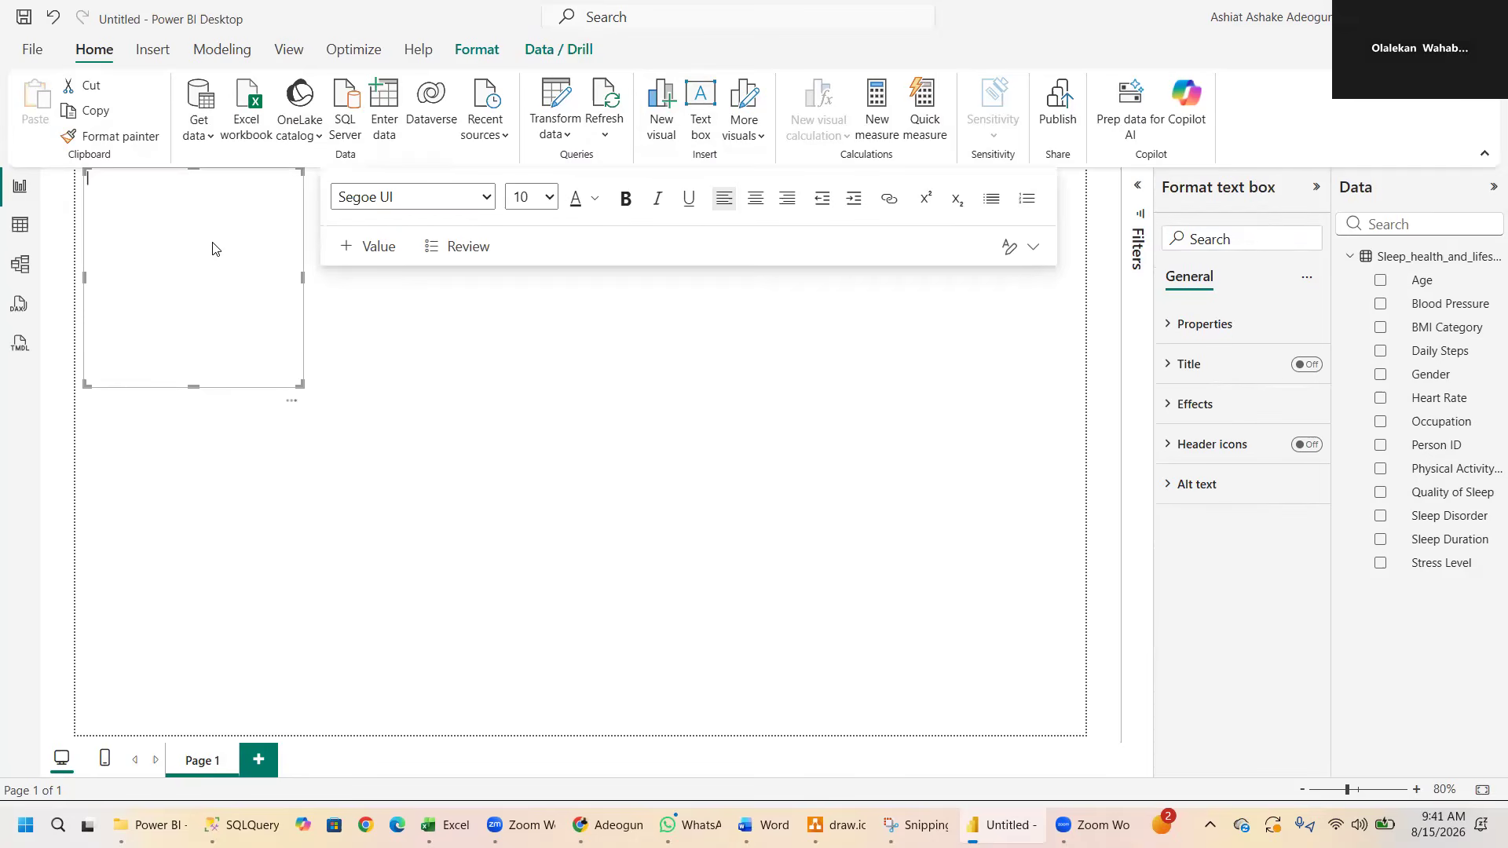
type("DASHBOR")
key("BackSpace")
key("BackSpace")
key("BackSpace")
key("BackSpace")
key("BackSpace")
key("BackSpace")
type("HEALTH AND LIFE")
left_click(89, 179)
type("SLEEP HEALTH AND LIFECYCLE DAS")
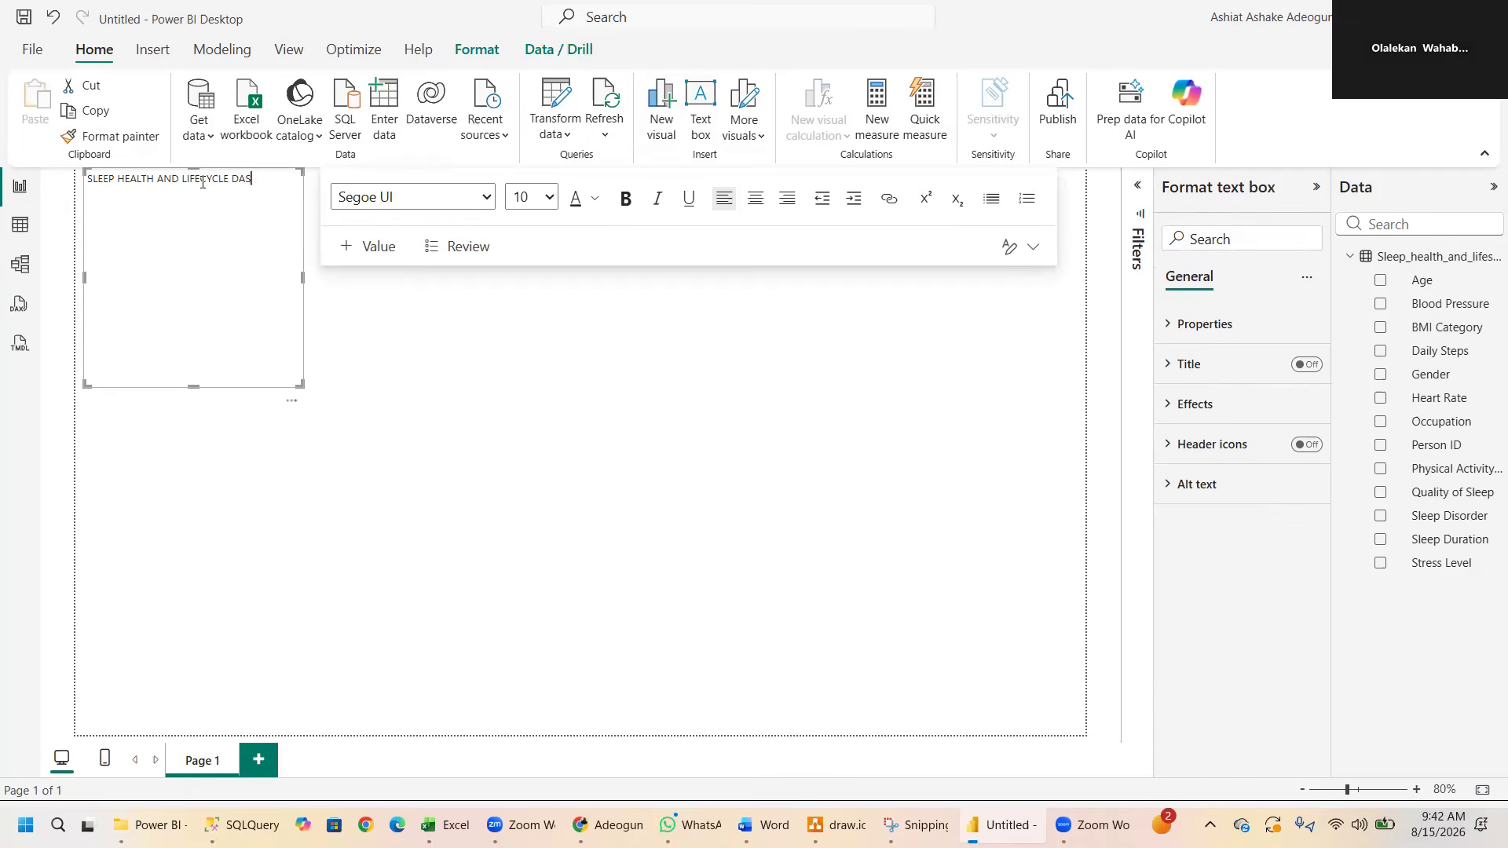
type("HBORD")
left_click(538, 306)
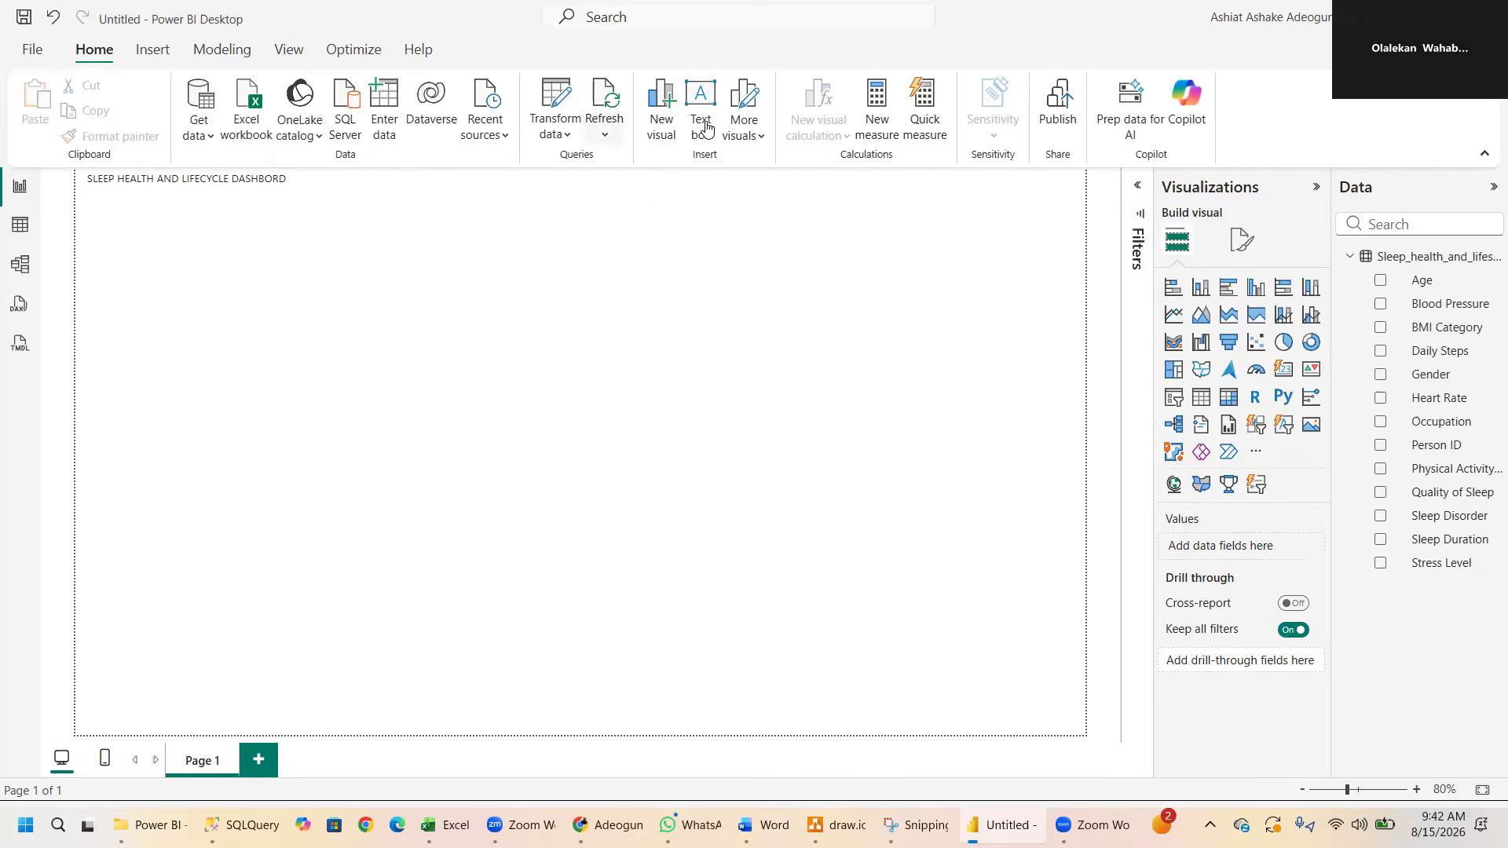
left_click(756, 139)
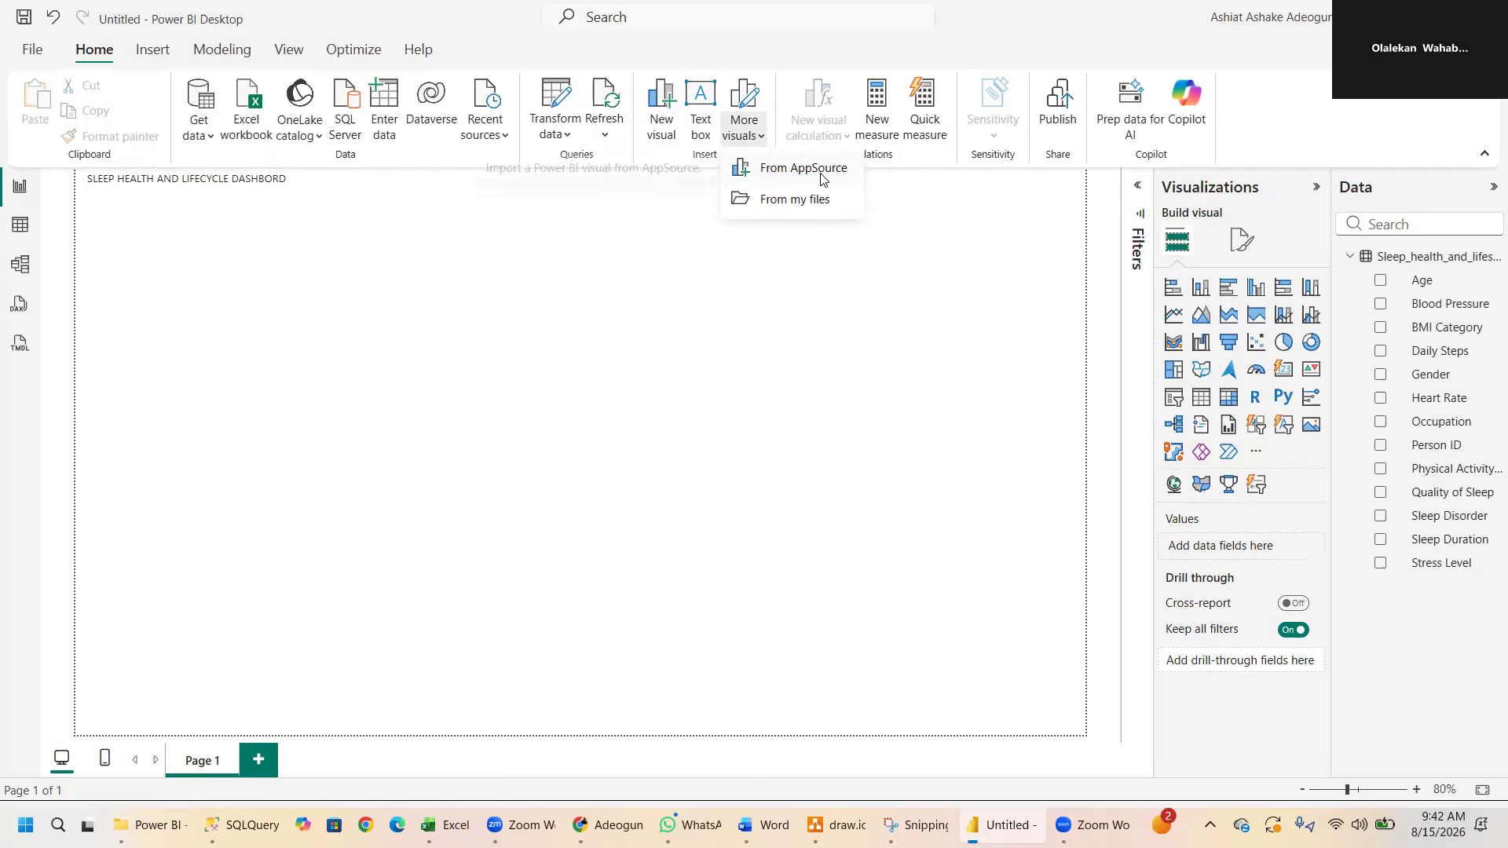
left_click(892, 234)
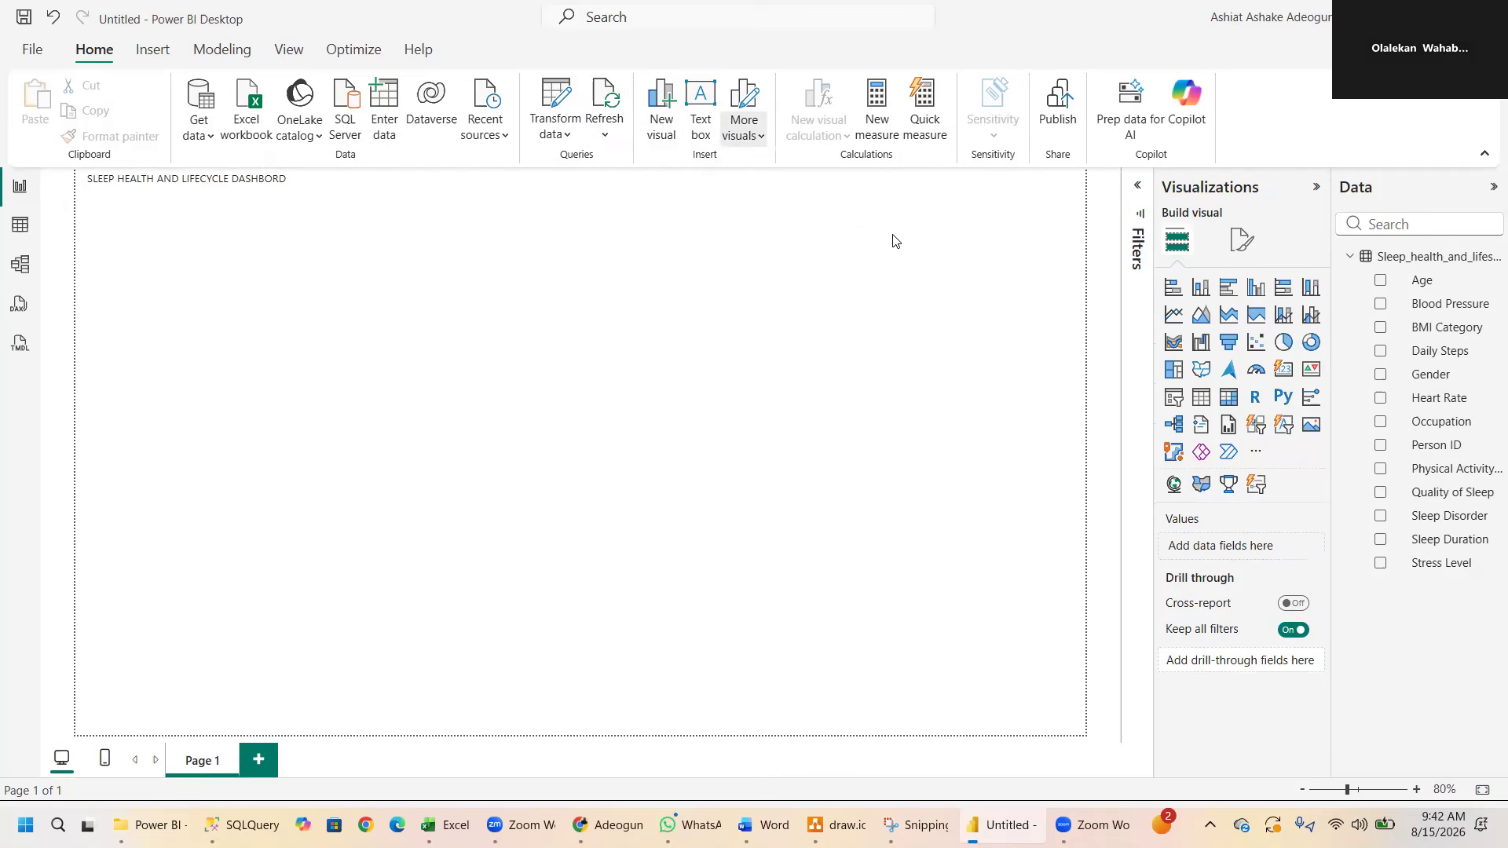
- Start publishing the report and choose to save its changes first
left_click(1050, 118)
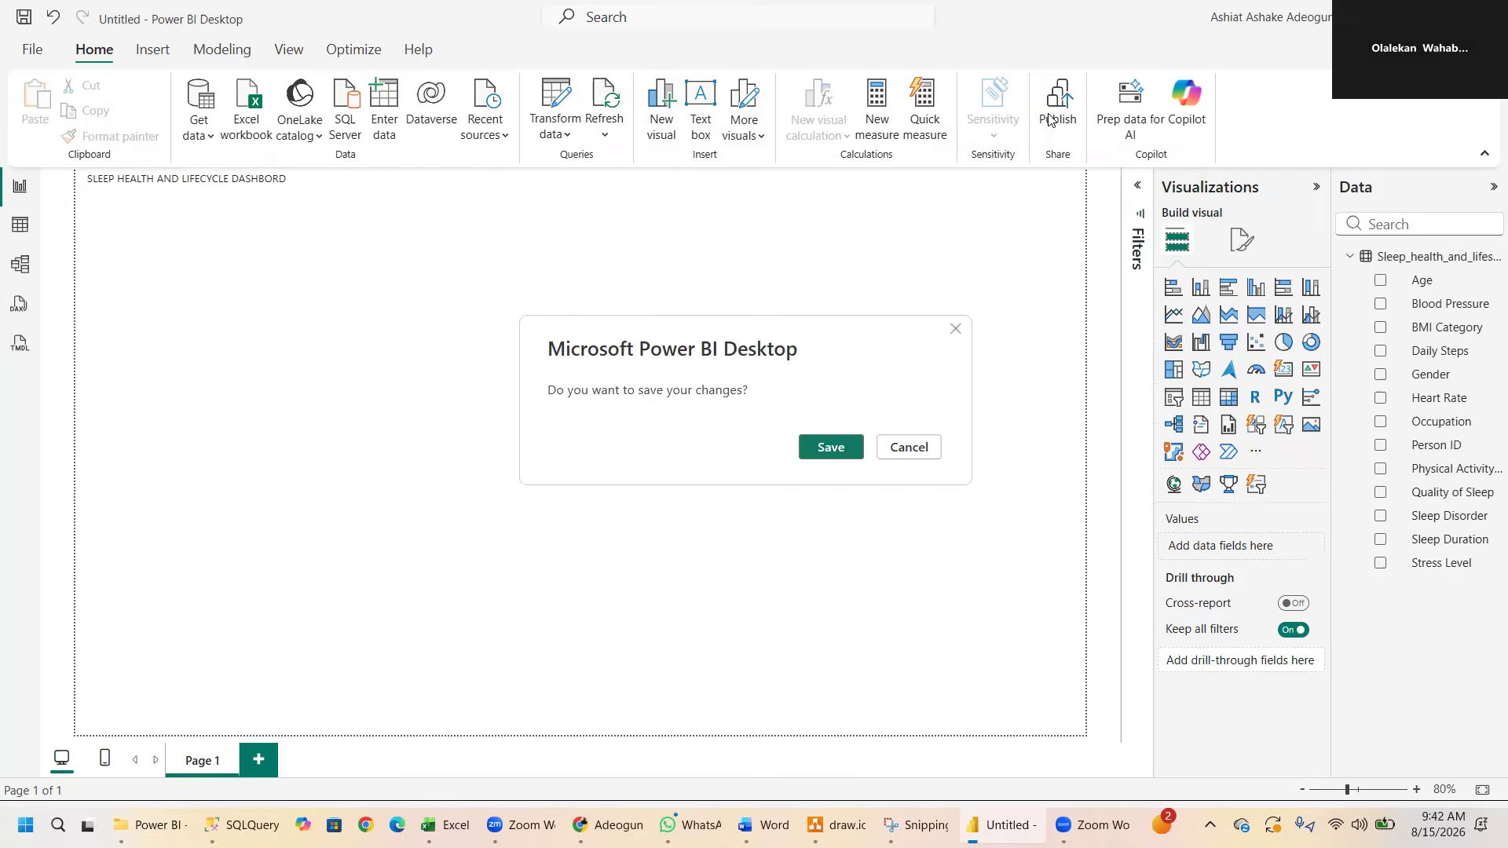
left_click(826, 449)
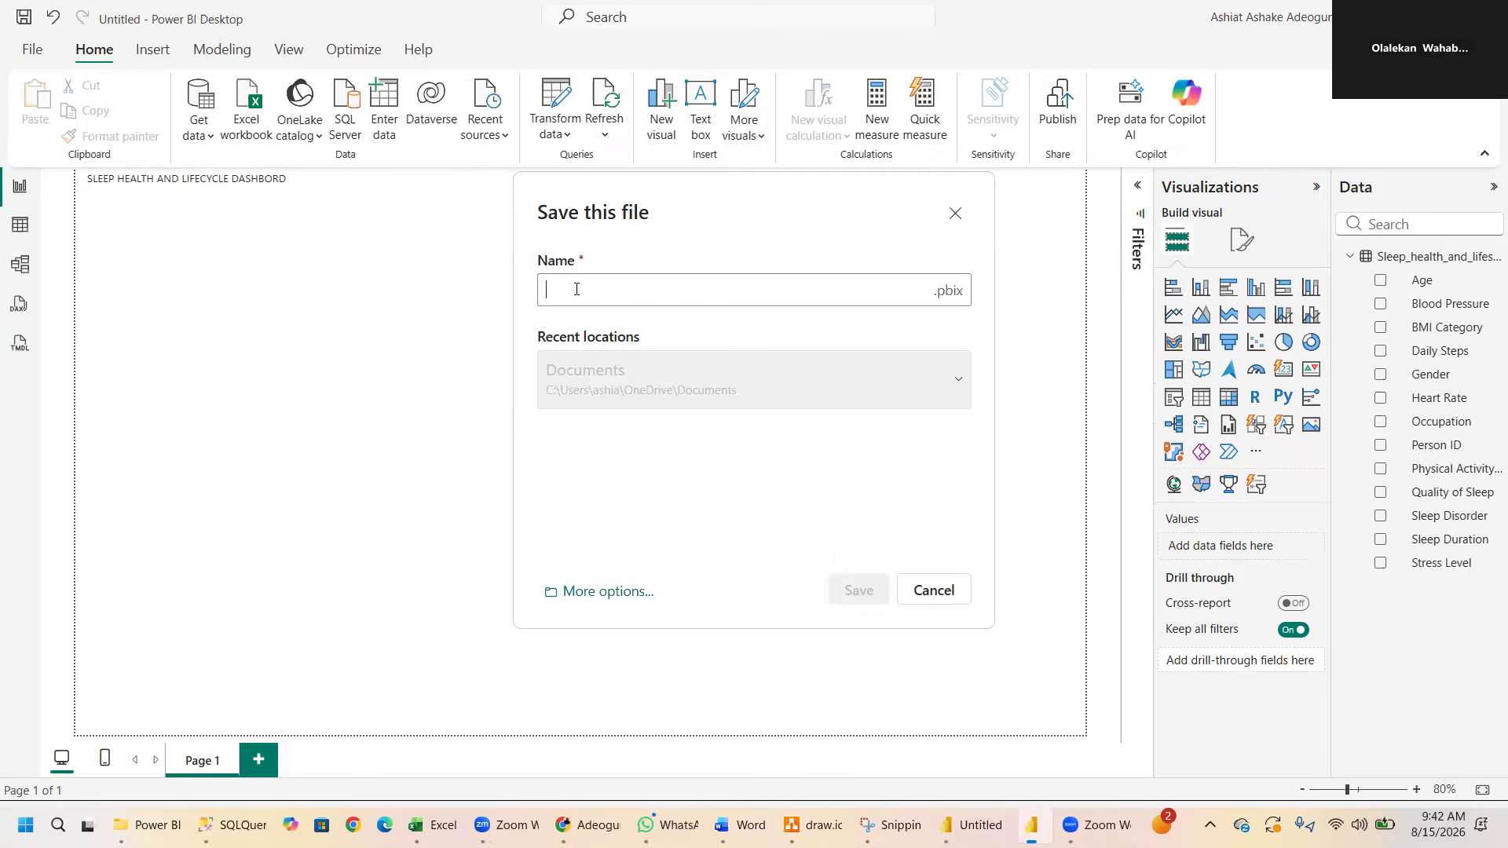
- Enter Sleephealthandlife as the report's file name, removing the spaces between the words
type("Sl")
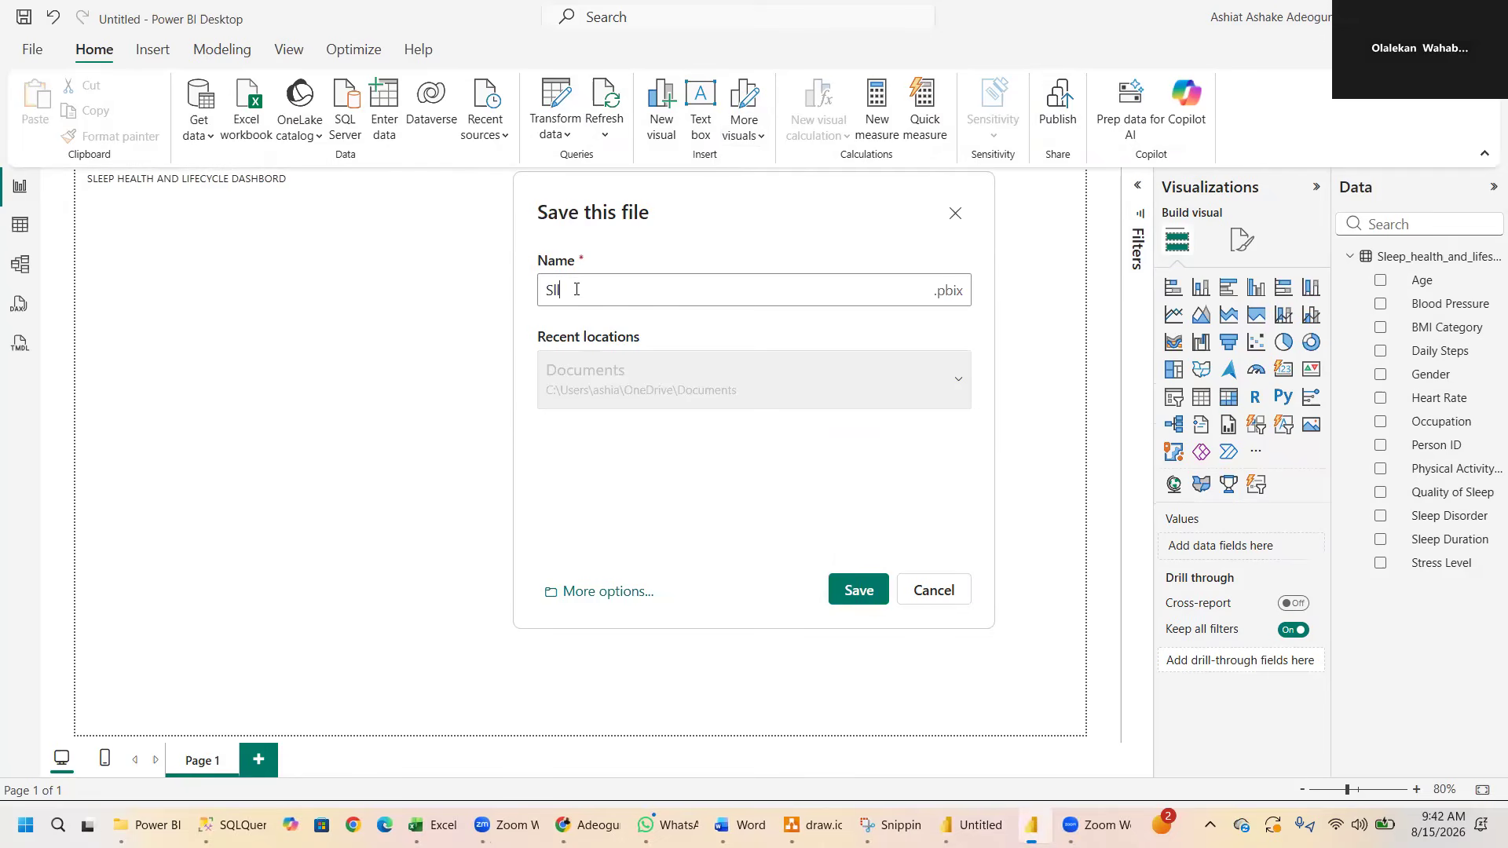
type("eephealth and life")
left_click(621, 292)
key("BackSpace")
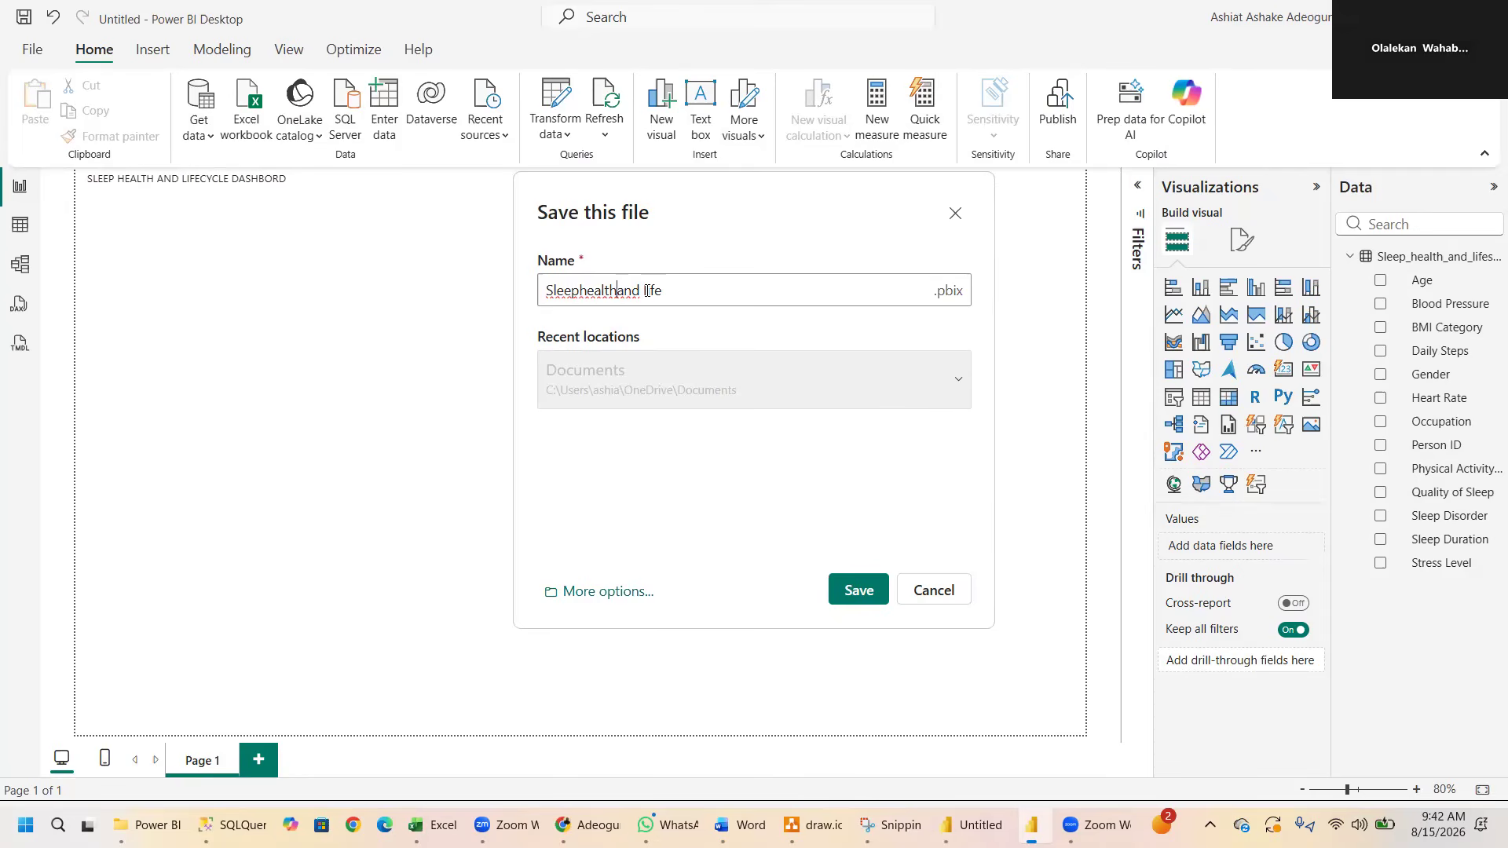
left_click(645, 290)
key("BackSpace")
- Bring up the additional save options and browse from Documents to the Power BI folder as the save location
left_click(622, 593)
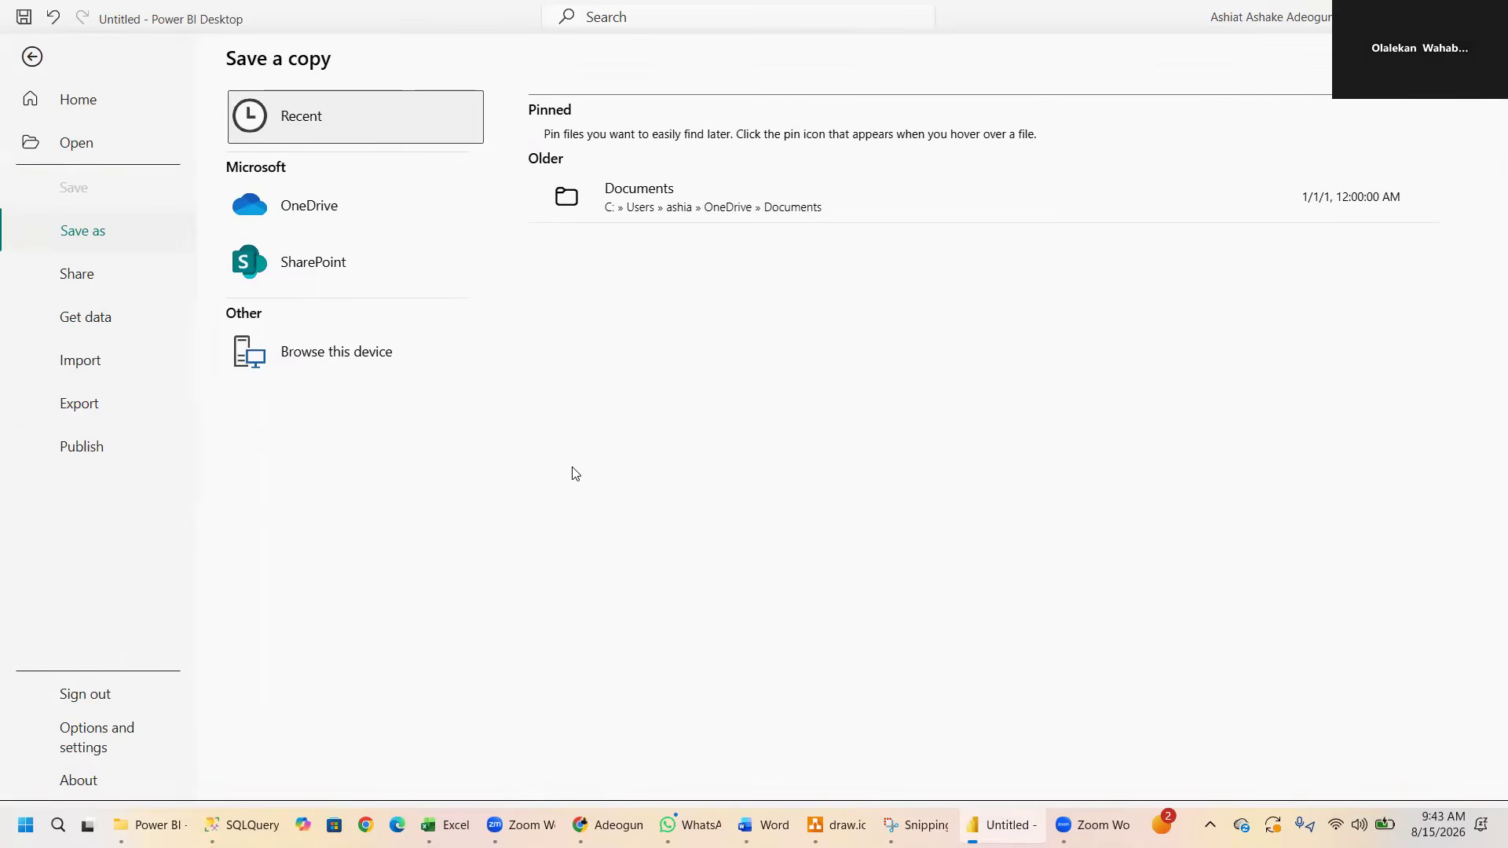
left_click(756, 204)
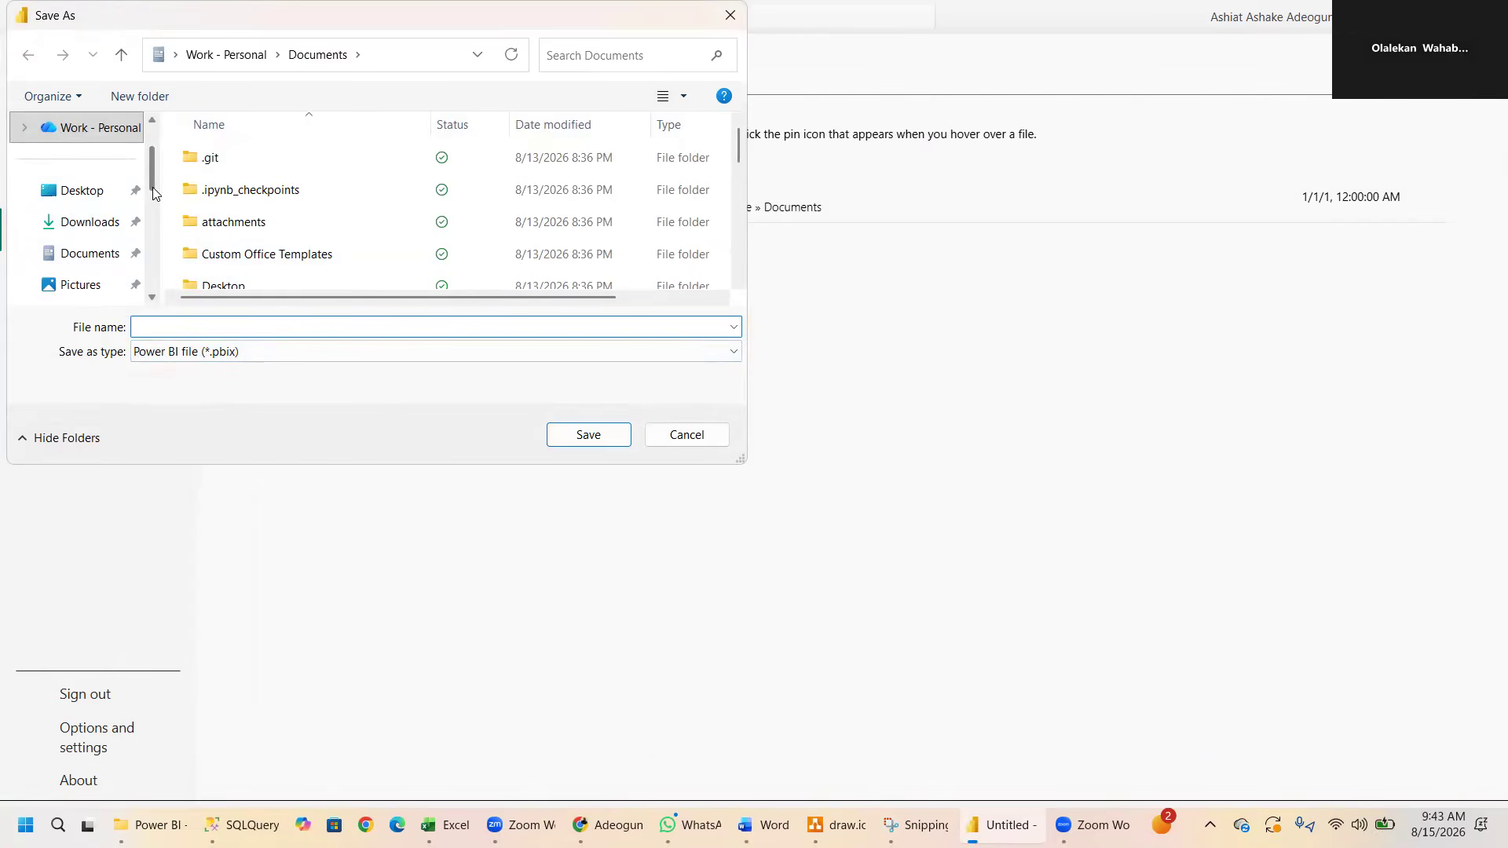
scroll(154, 225, "down", 3)
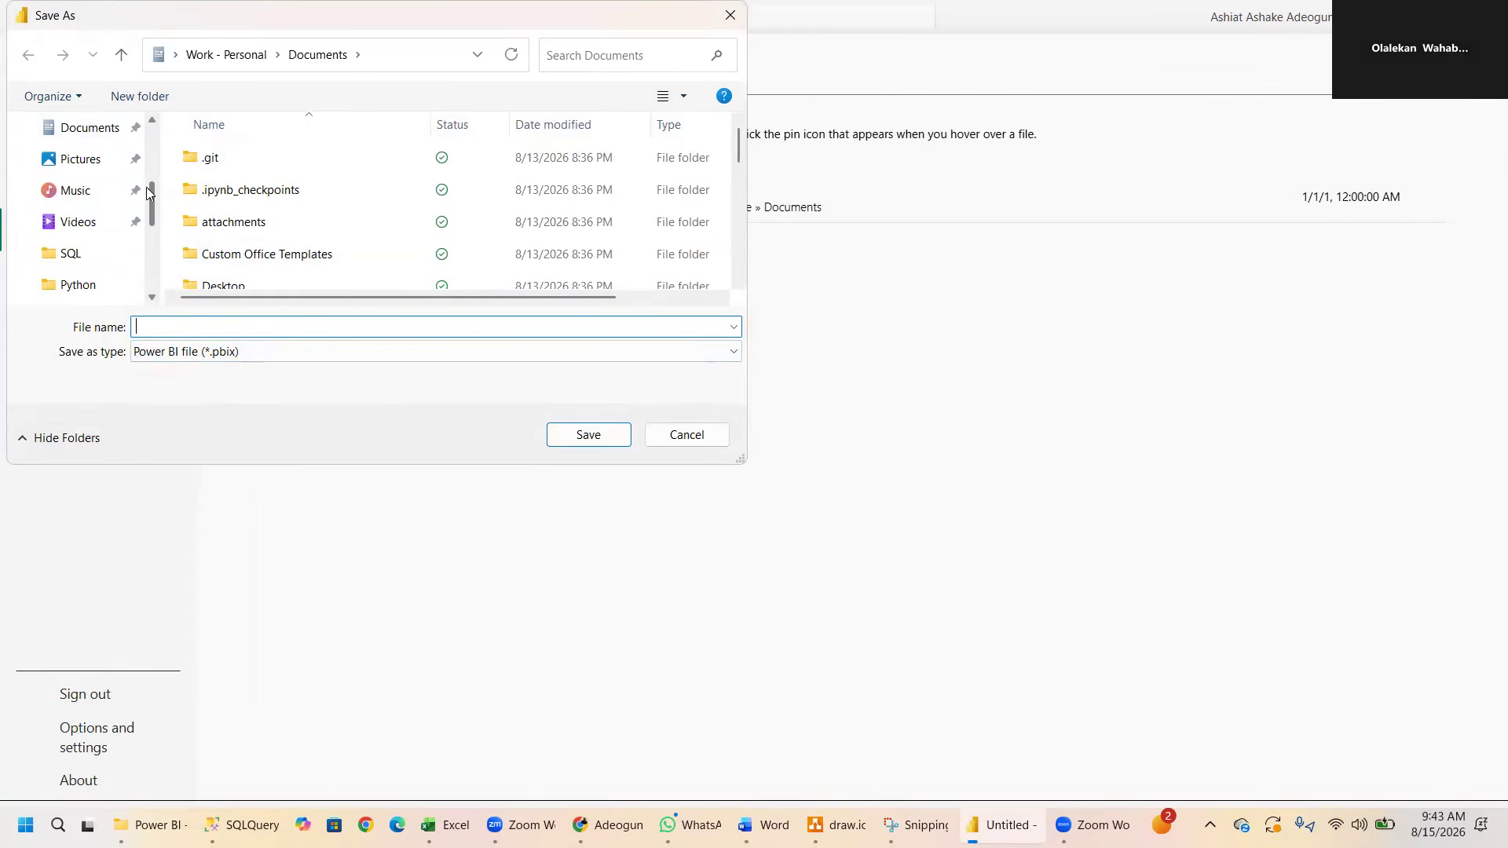
left_click(92, 129)
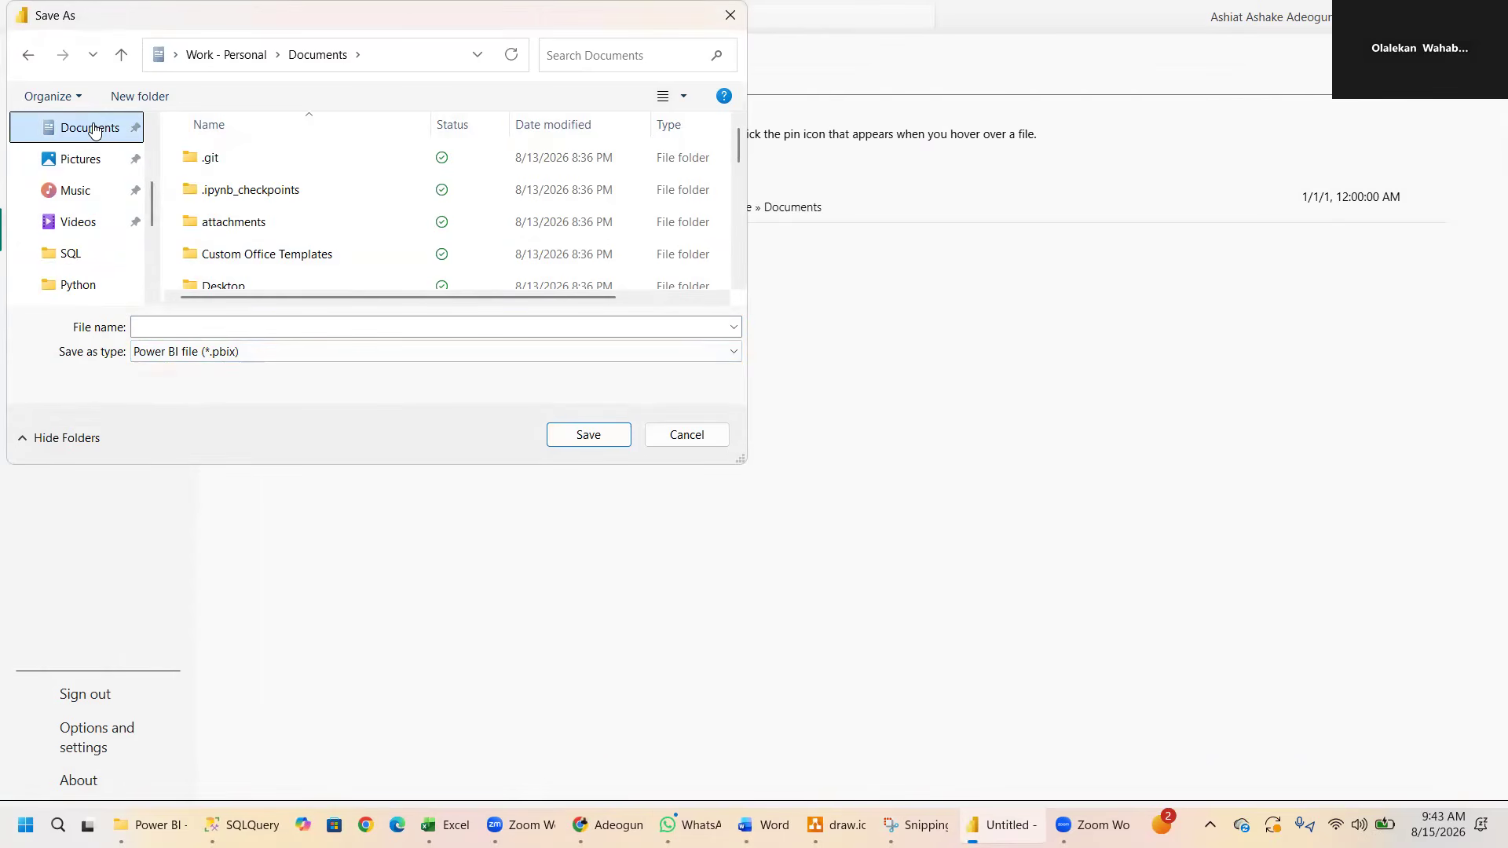
scroll(154, 288, "down", 3)
left_click(86, 223)
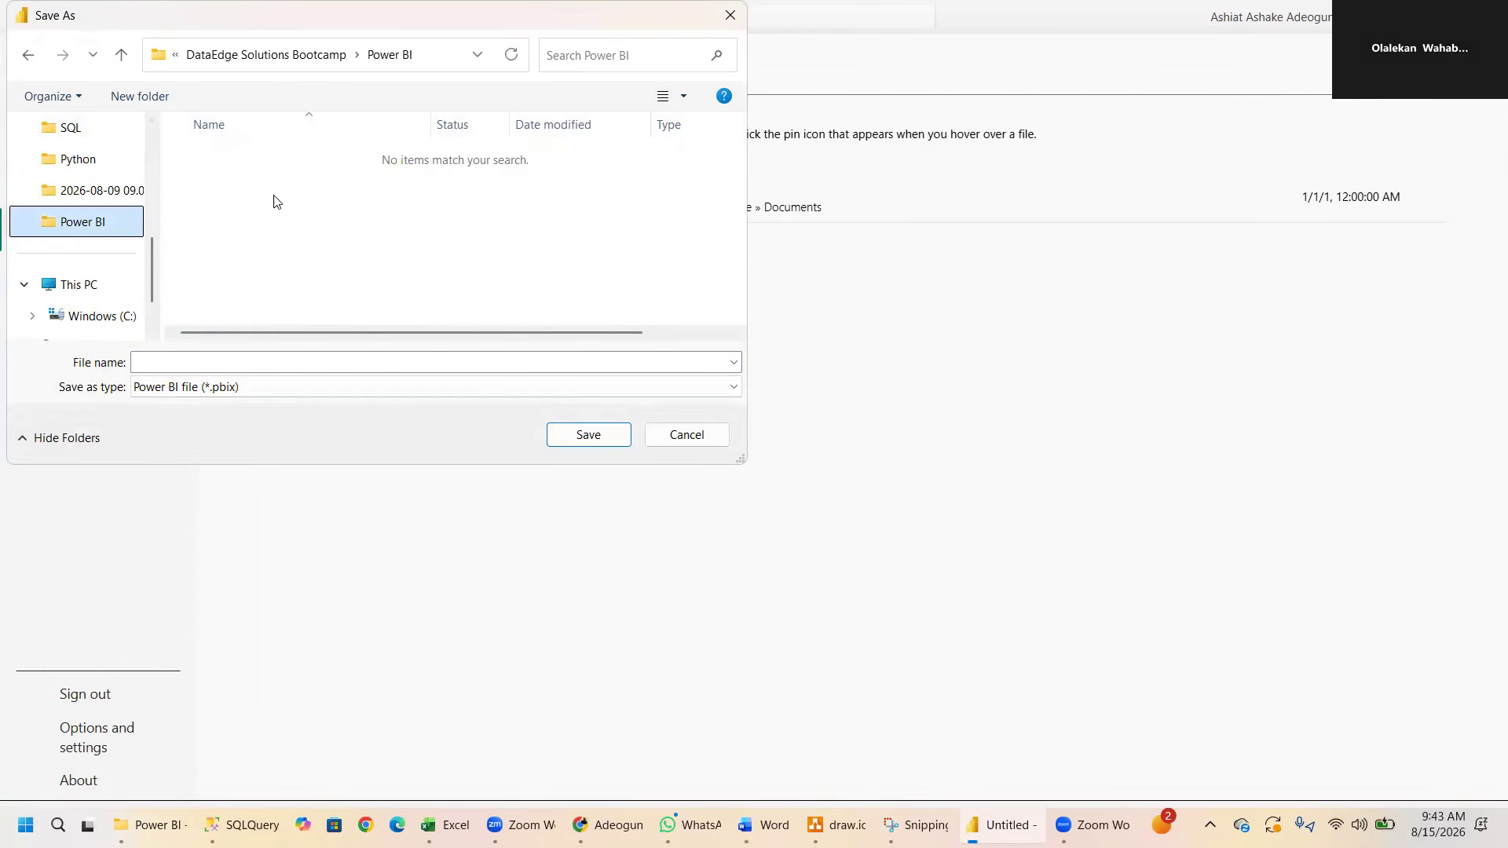
- Save the report in the Power BI folder as Sleep_health_and_lifestyle_dataset.csv, in Power BI file format, replacing the existing file
left_click(500, 362)
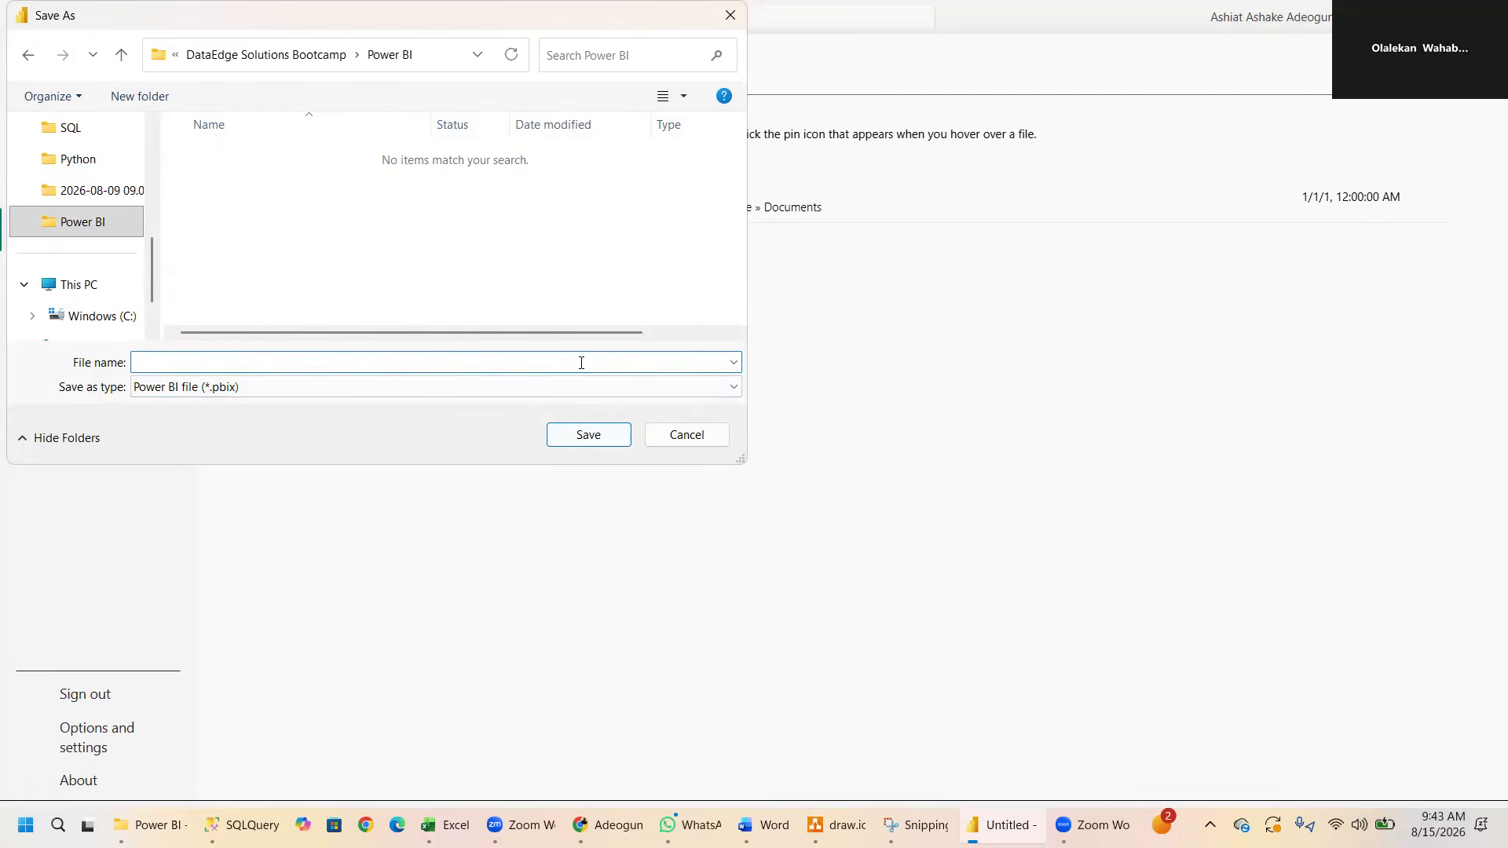
type("slee")
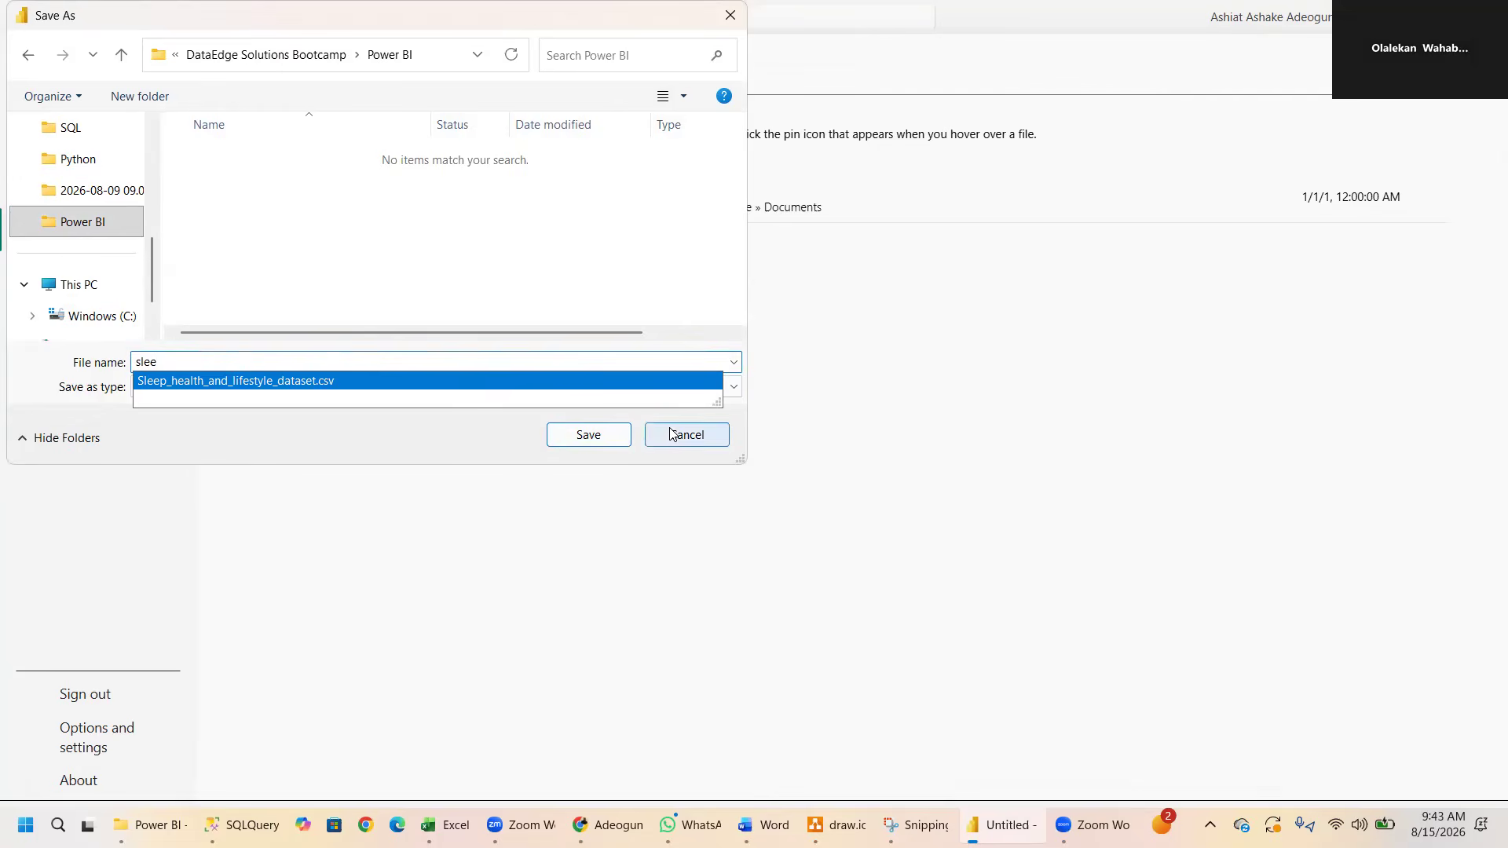
left_click(533, 384)
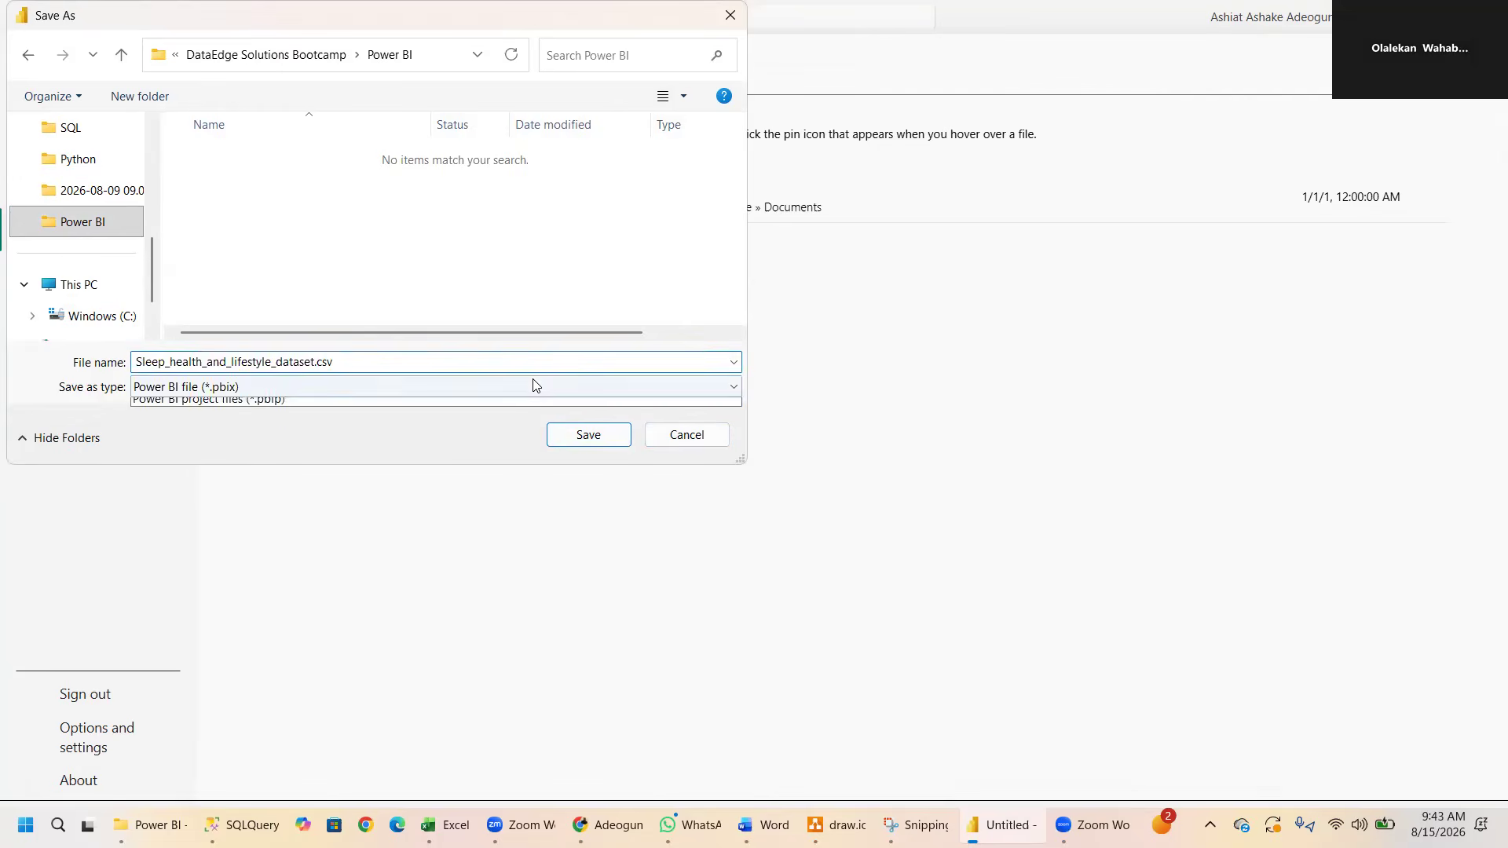
left_click(589, 434)
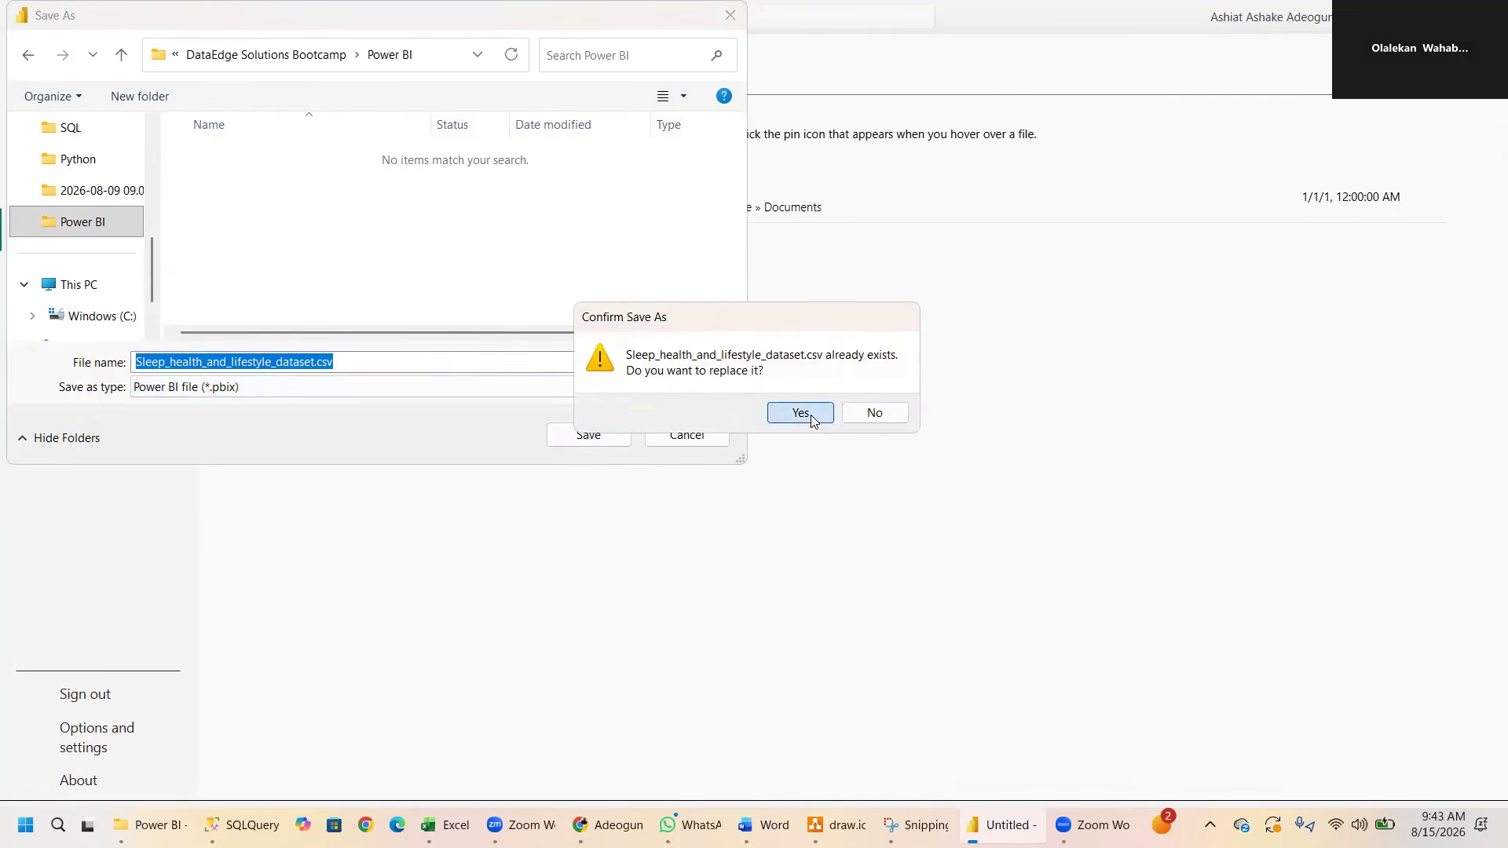
left_click(811, 415)
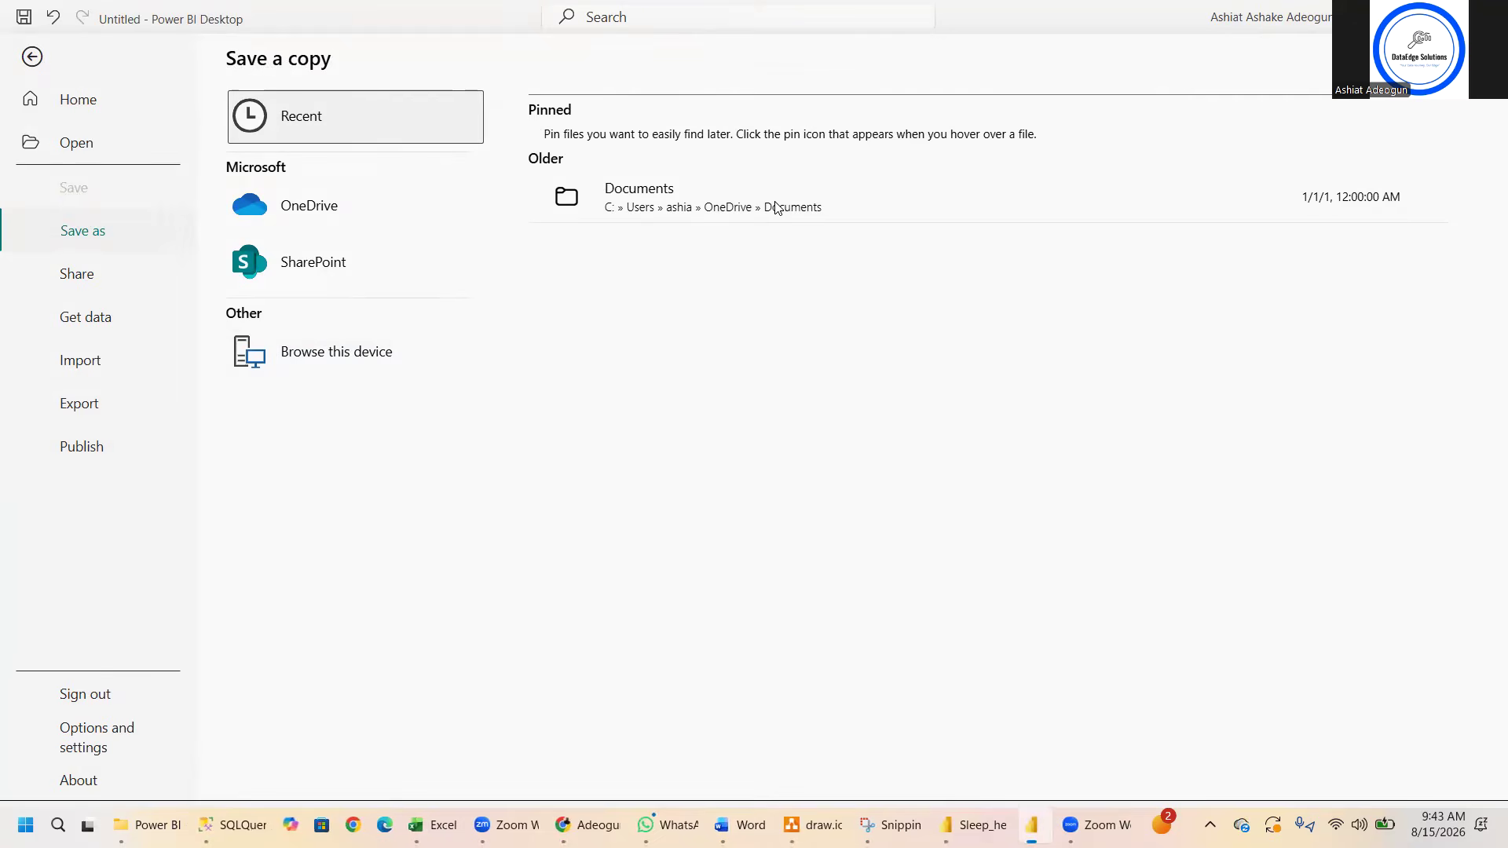
- Switch to File Explorer and open the saved Sleep_health_and_lifestyle_dataset.csv report from the Power BI folder
left_click(154, 823)
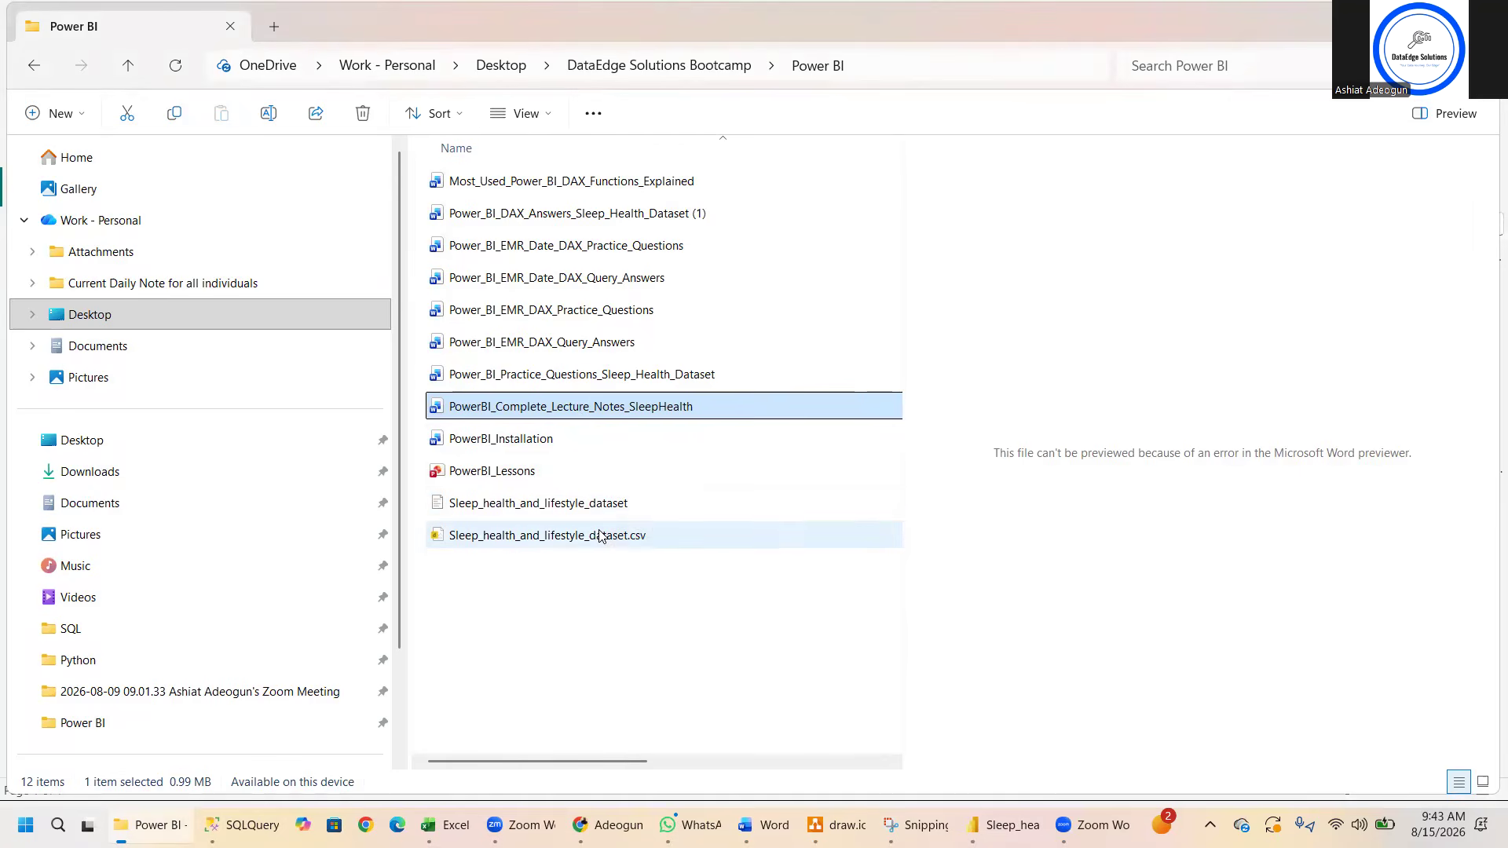
double_click(440, 541)
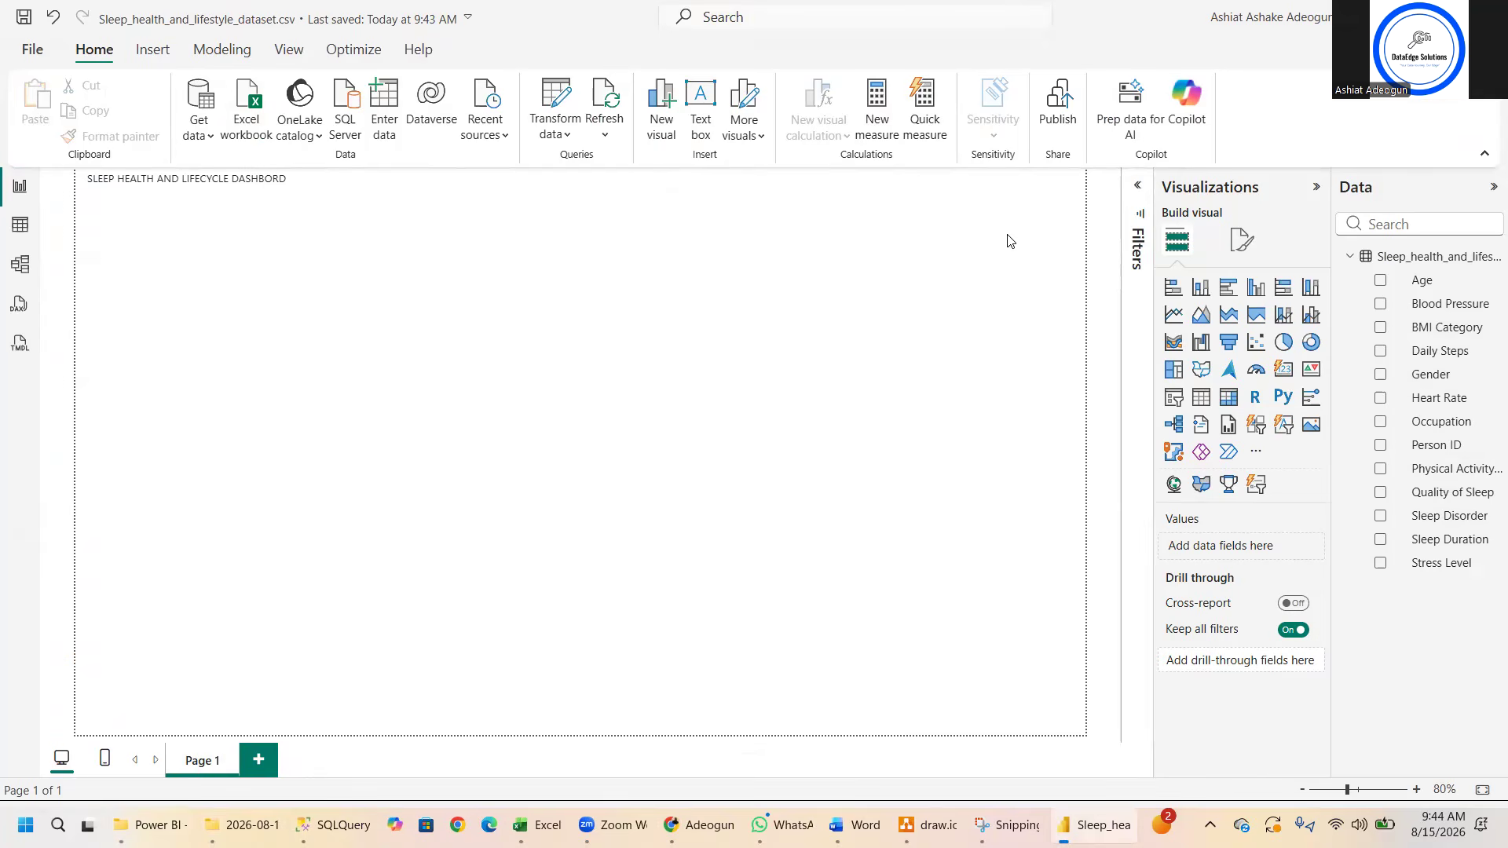
- Try to publish the report to the first listed workspace, the personal projects one
left_click(1069, 116)
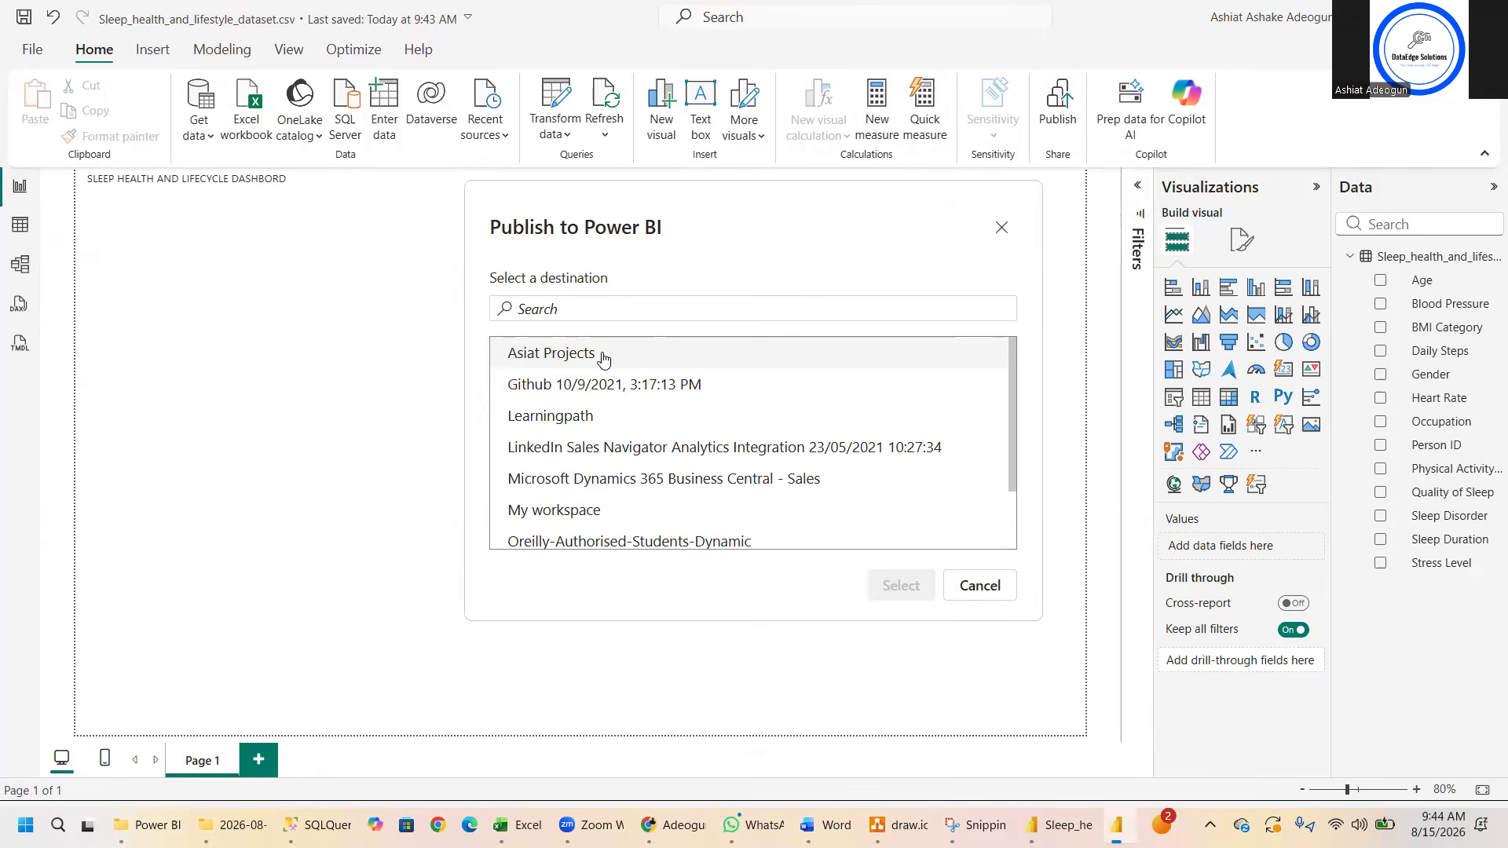
left_click(602, 358)
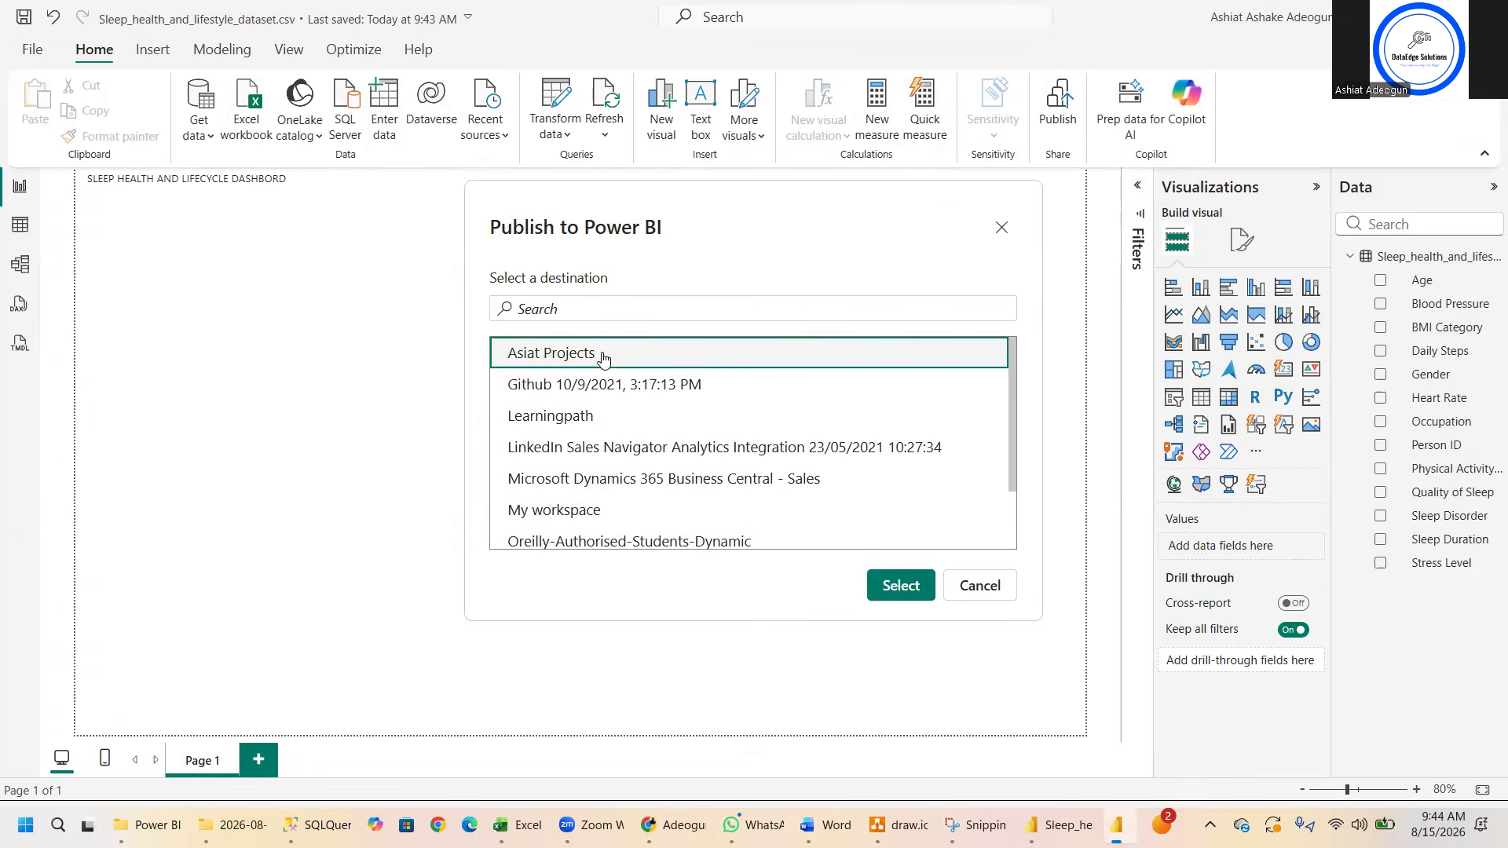
left_click(896, 585)
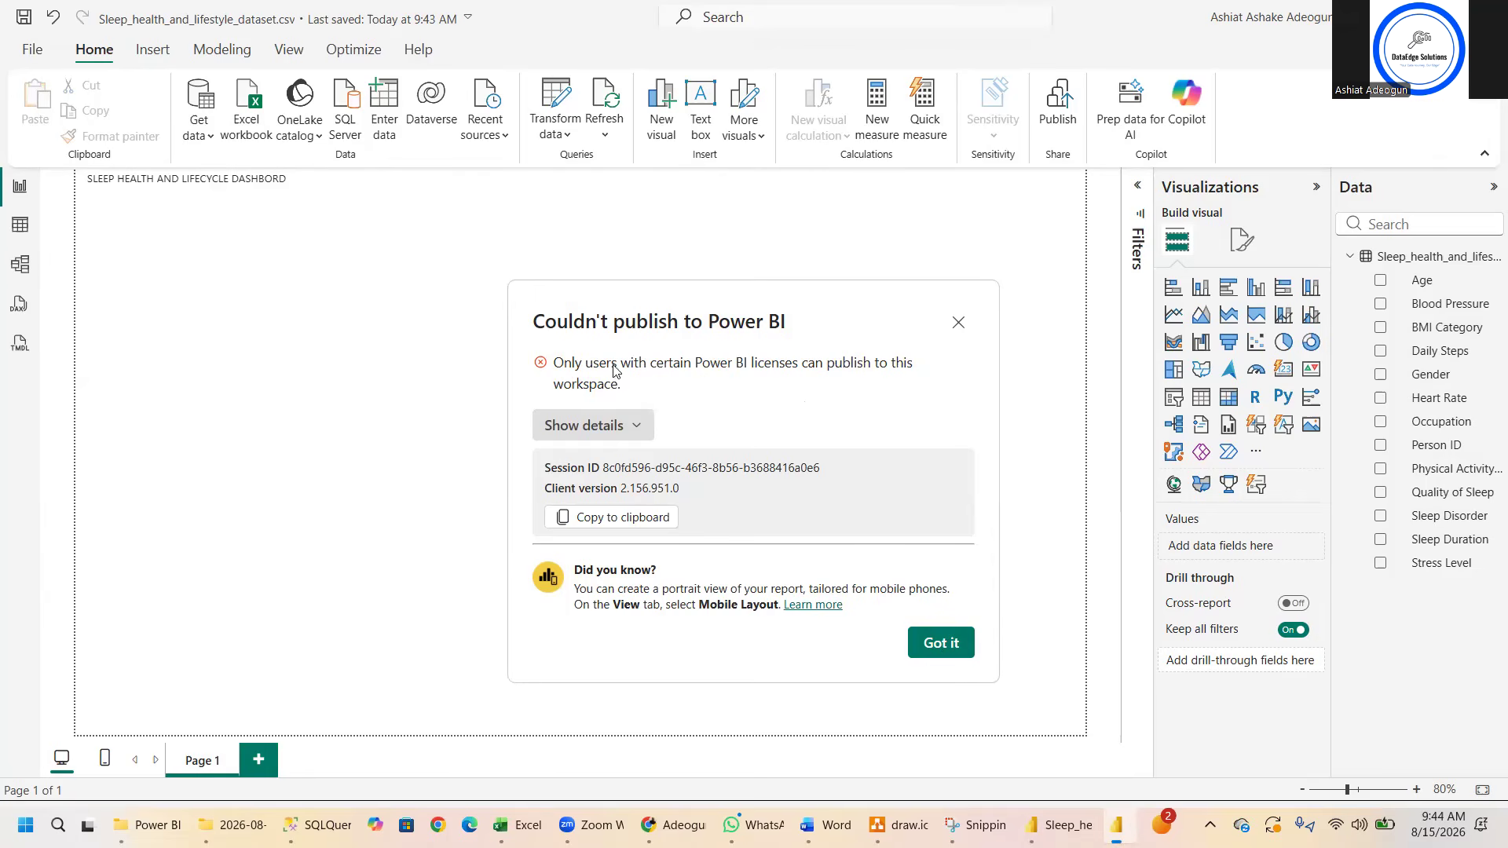
left_click(954, 645)
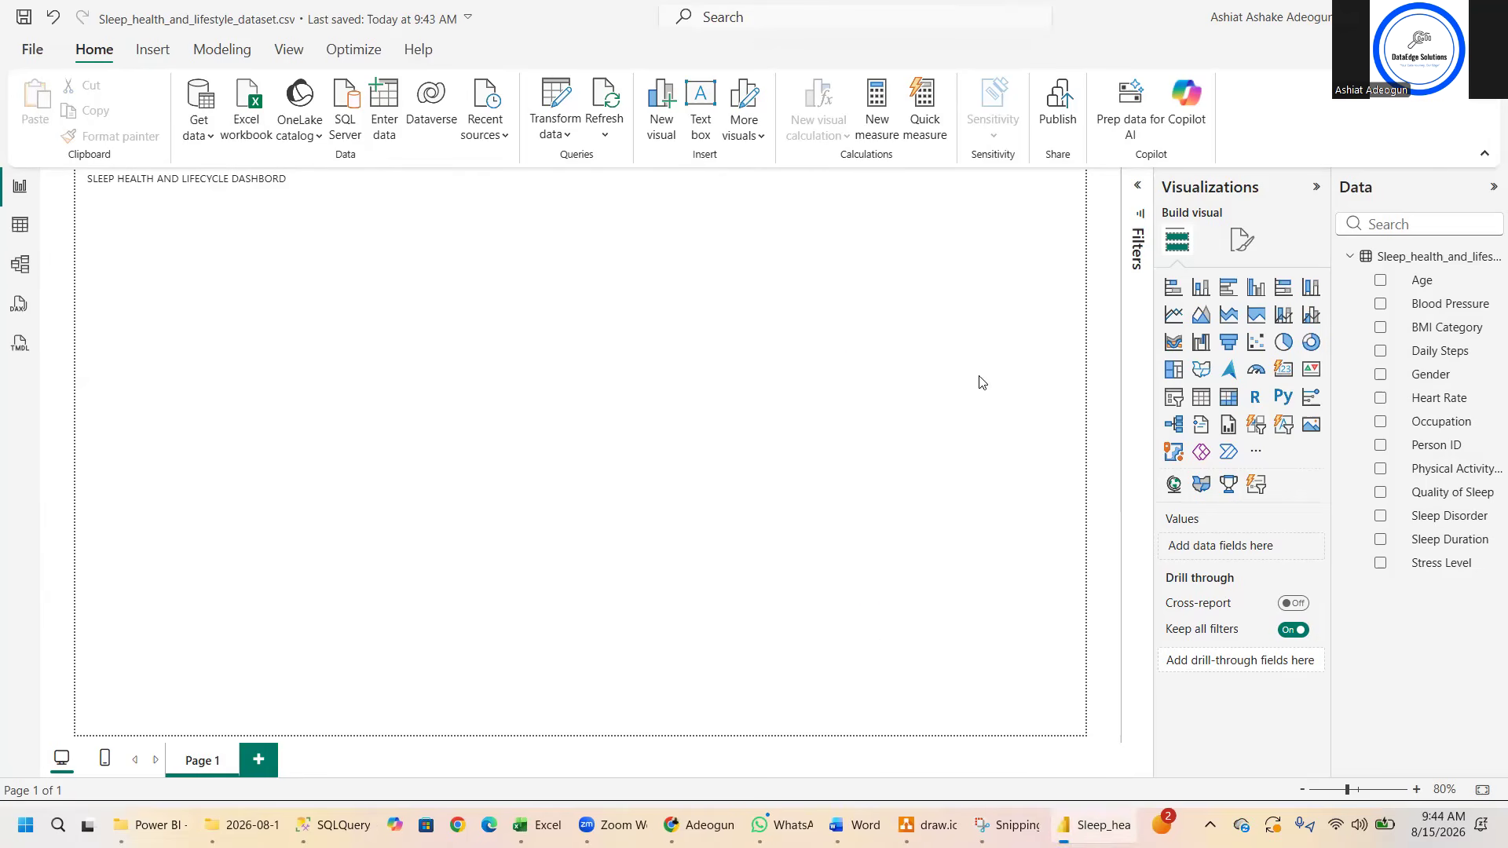
- Open Copilot, try to choose a workspace that supports it, and close Copilot again
left_click(1189, 99)
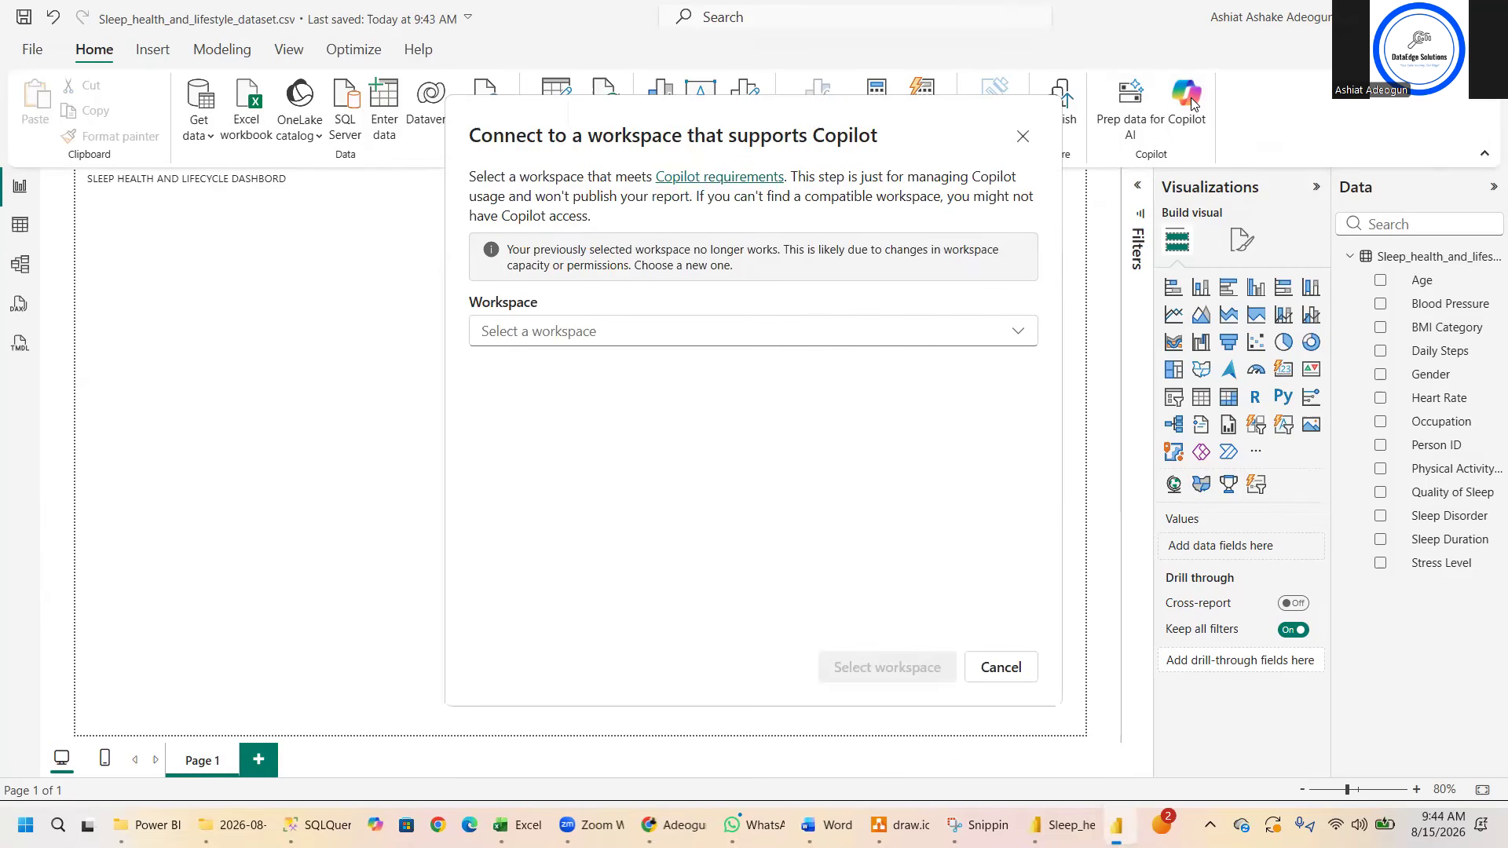
left_click(662, 331)
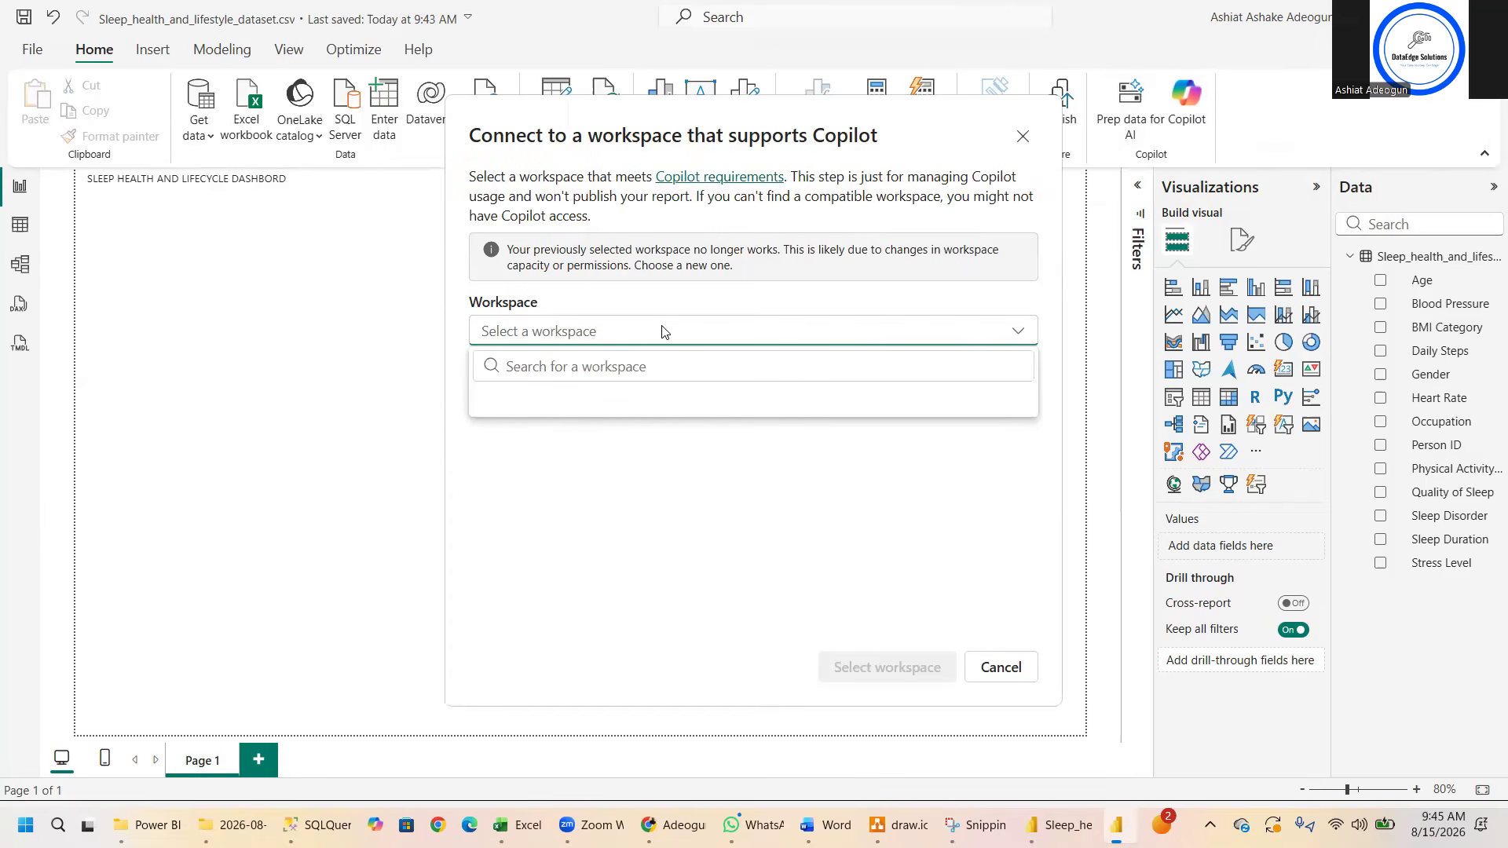
left_click(663, 331)
left_click(663, 331)
left_click(547, 339)
left_click(546, 338)
left_click(1025, 140)
left_click(1023, 140)
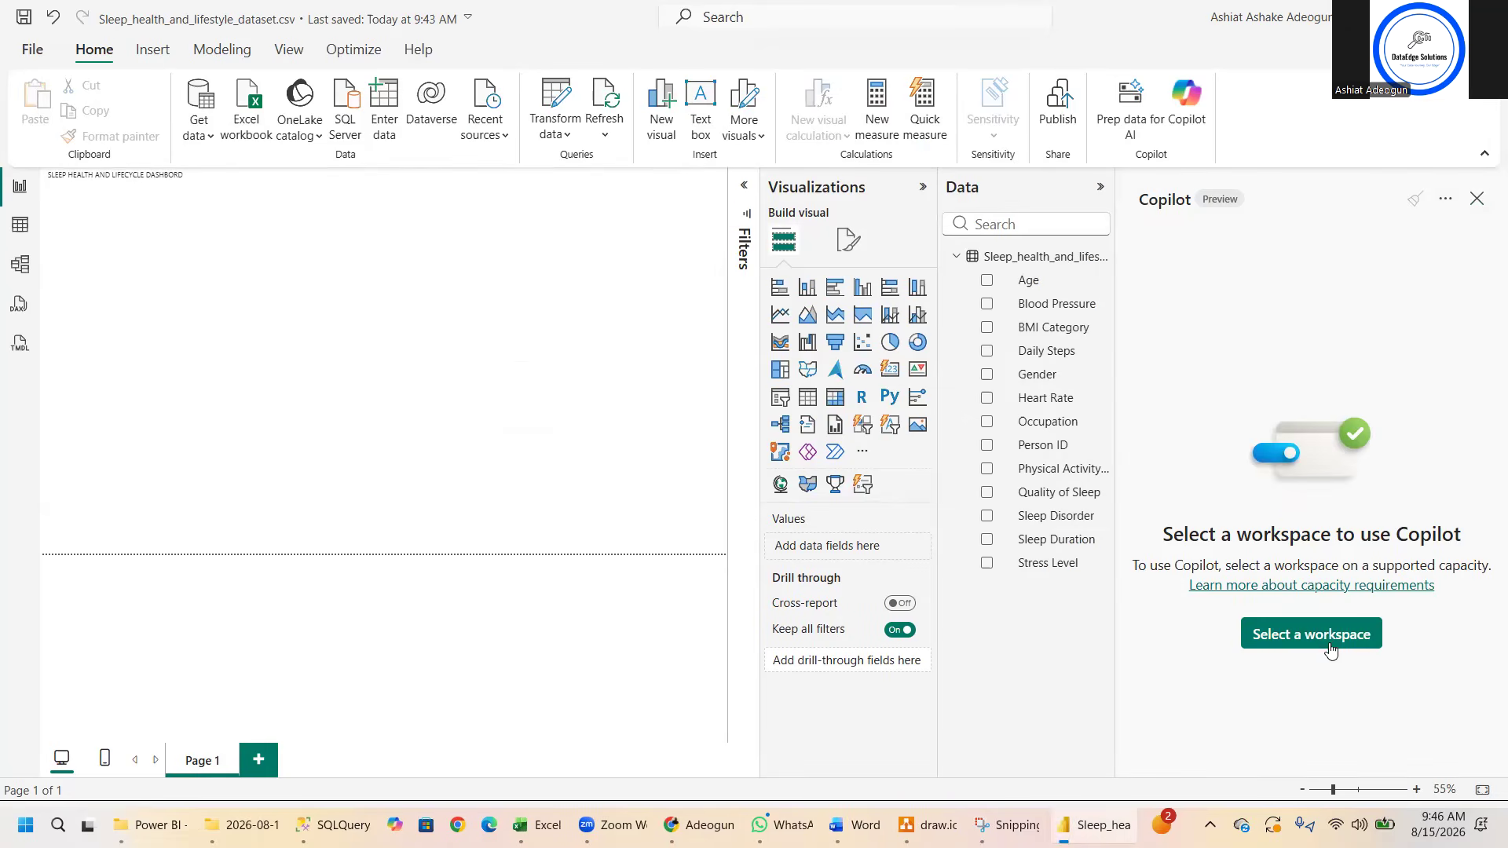
left_click(1475, 199)
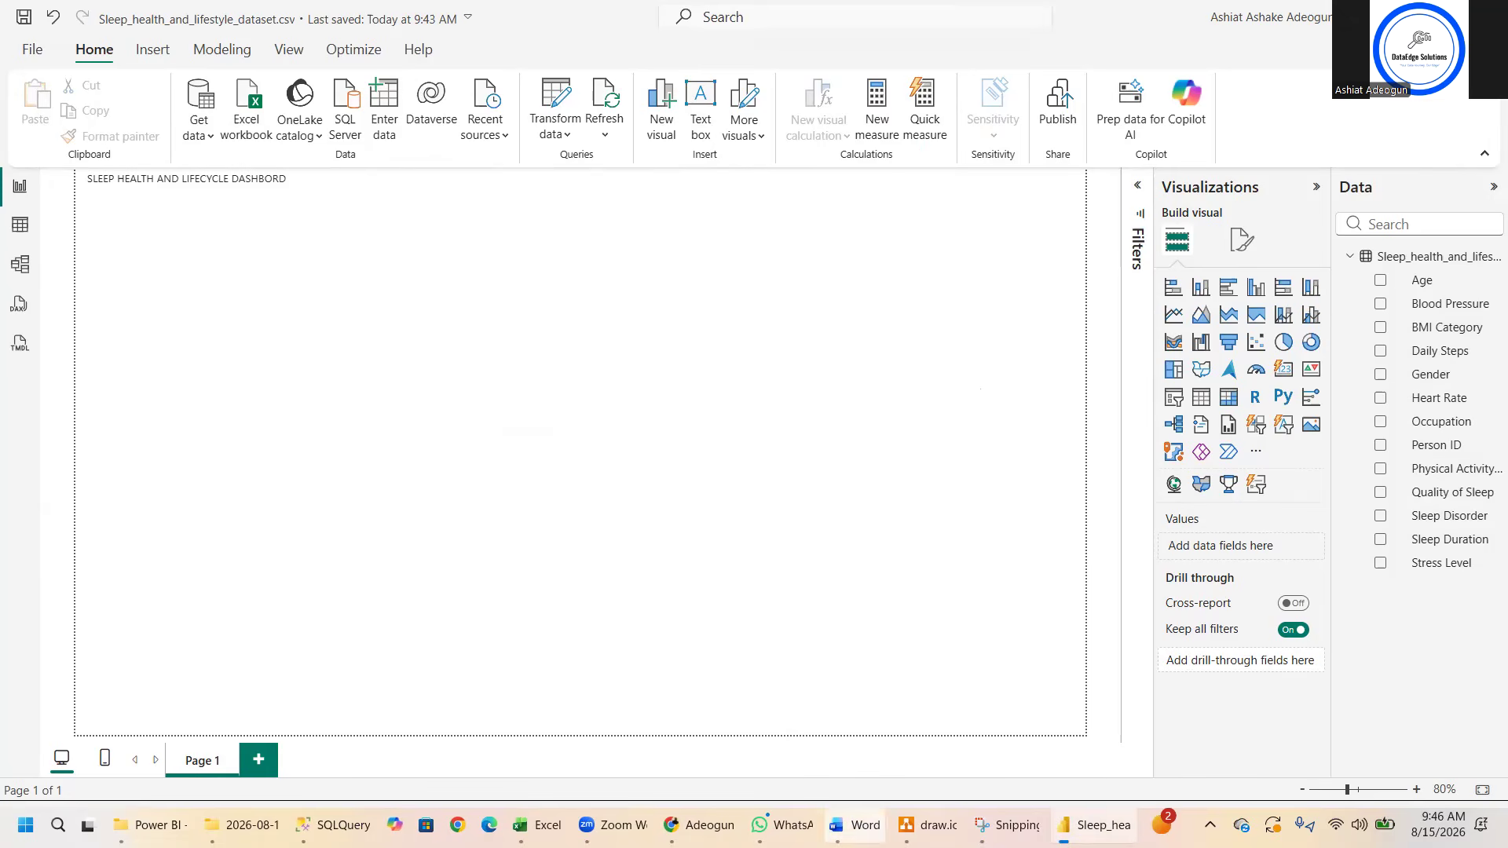
- Open the Power_BI_Practice_Questions_Sleep_Health_Dataset document in Word from File Explorer, and close the DAX answers document
mouse_move(856, 824)
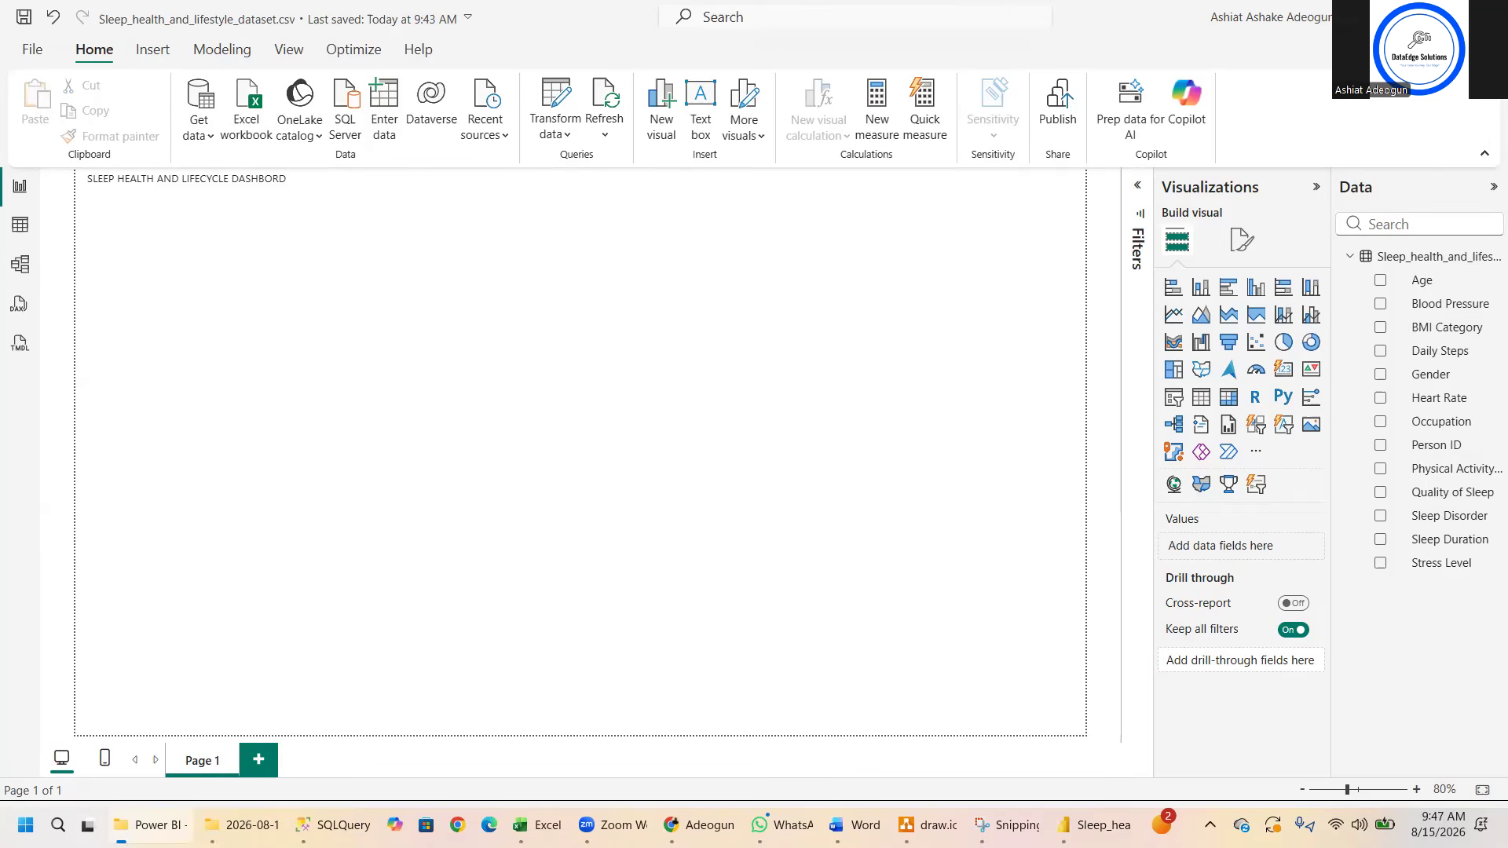
left_click(151, 826)
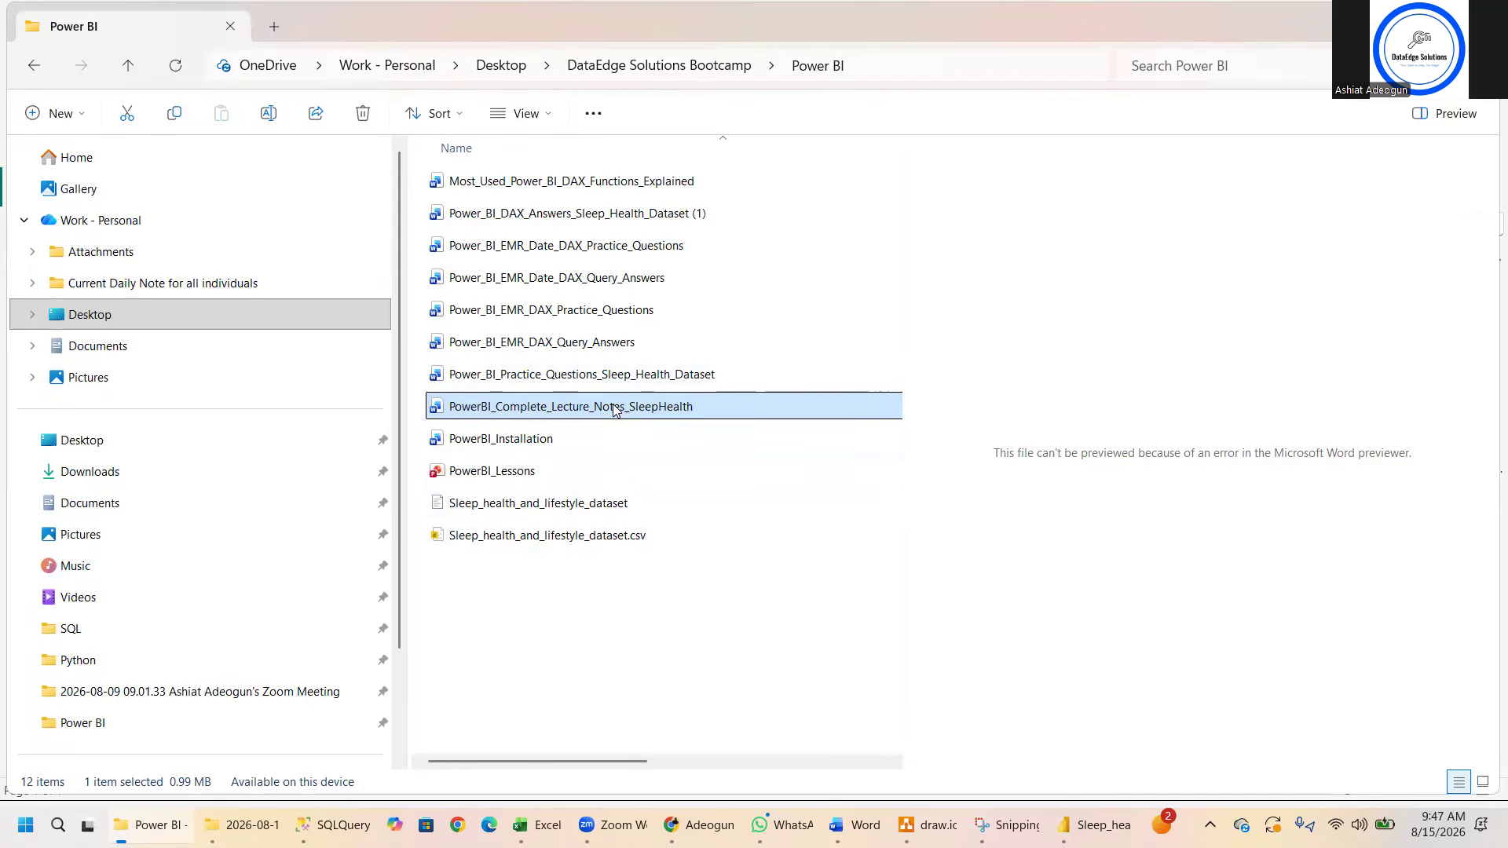
double_click(626, 375)
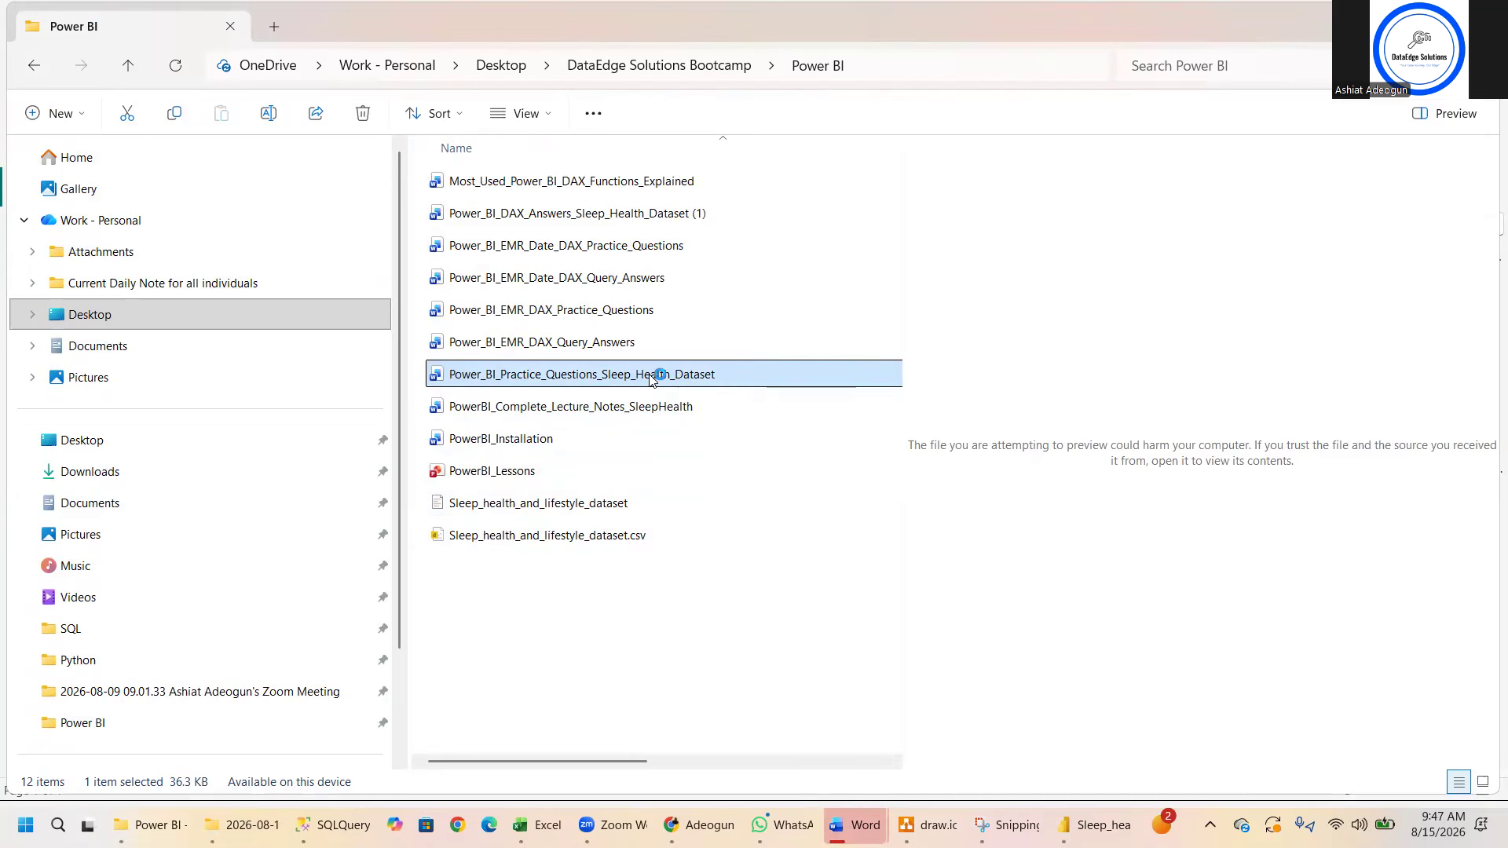
left_click(866, 822)
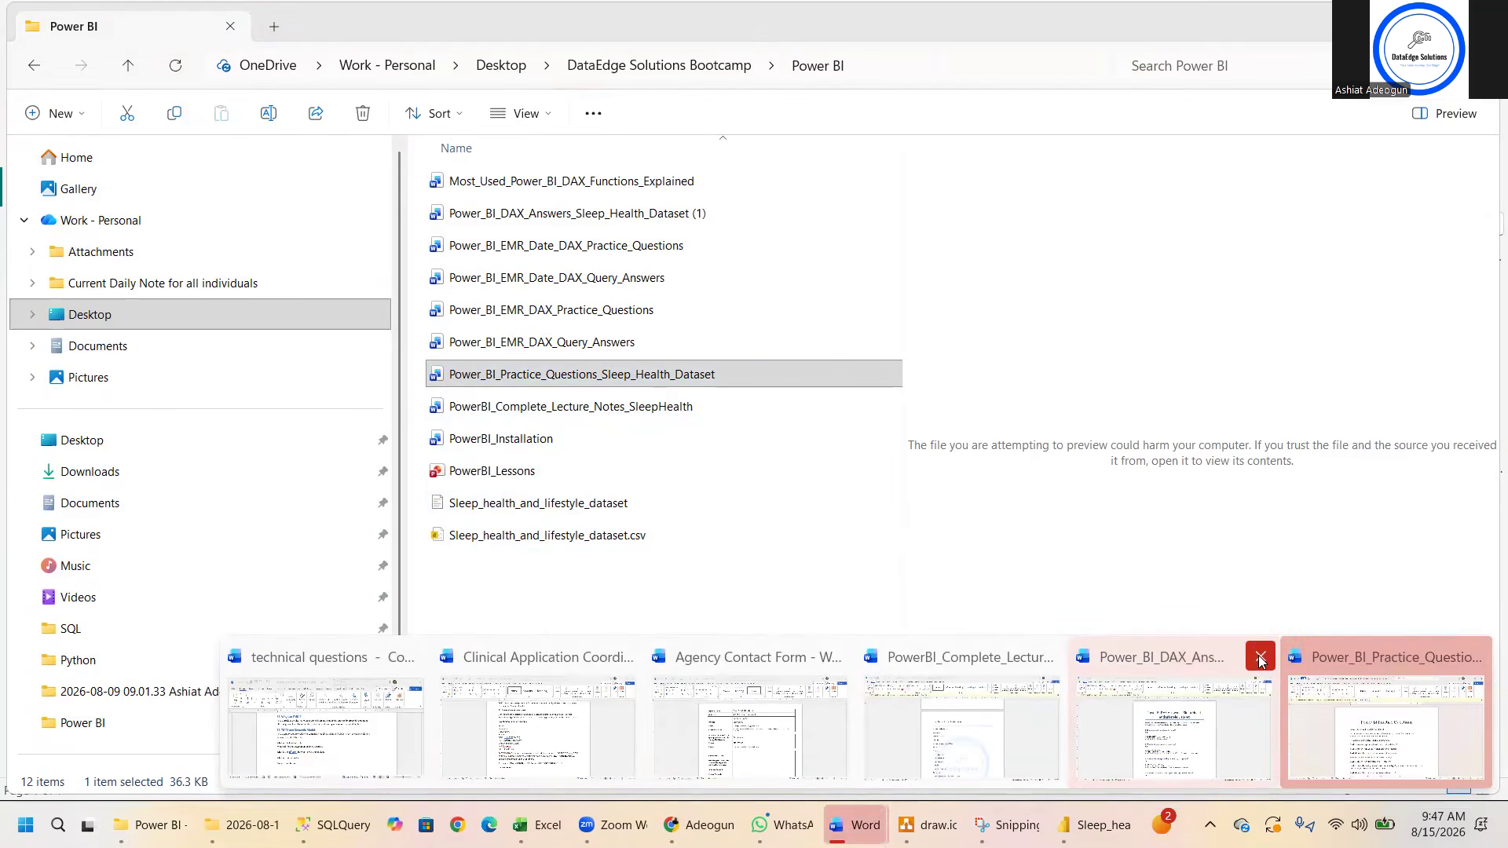
left_click(1261, 659)
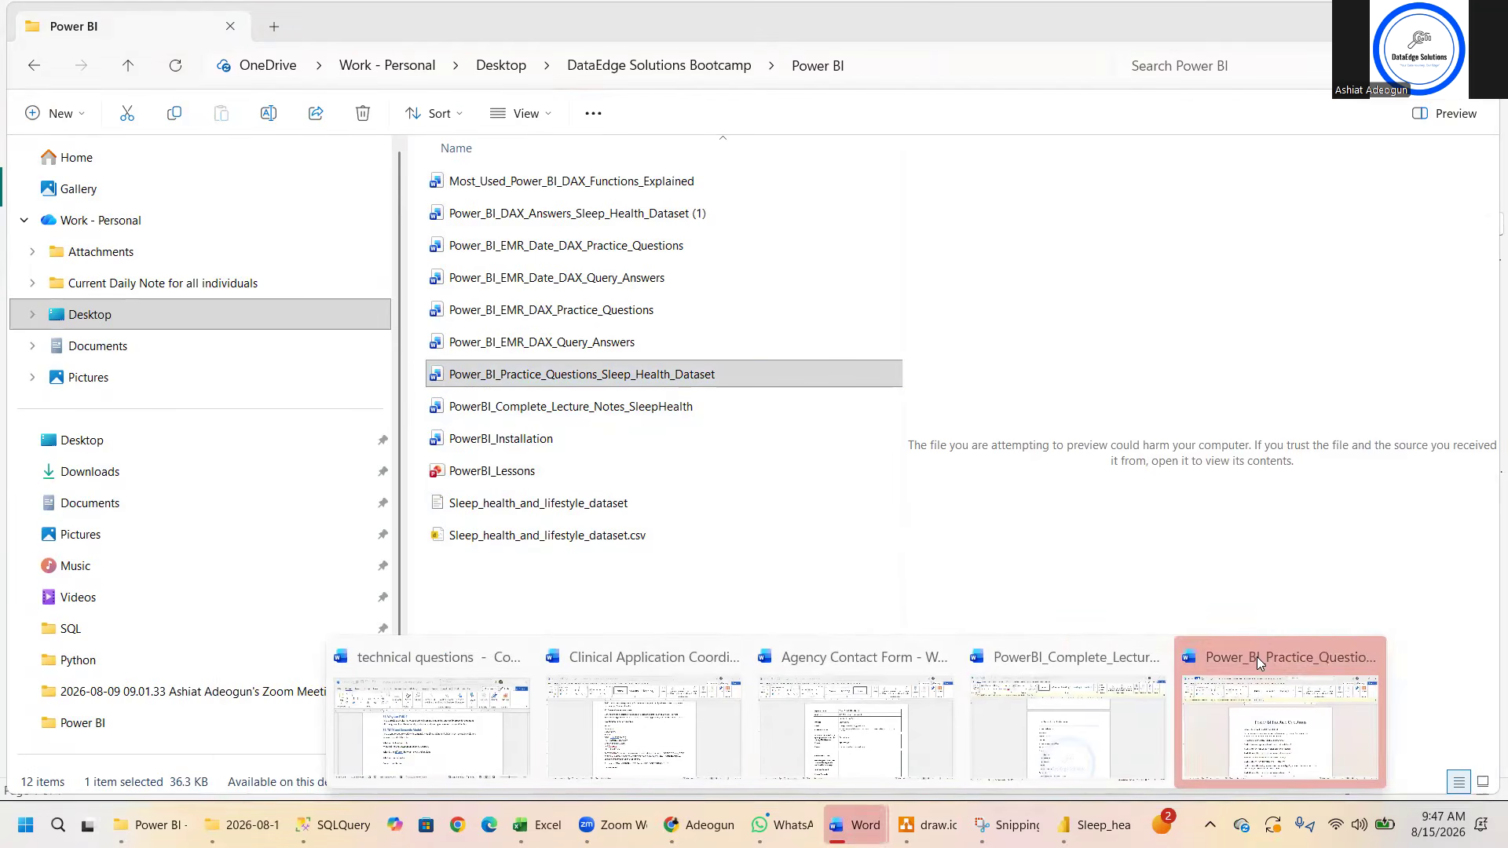
left_click(1269, 739)
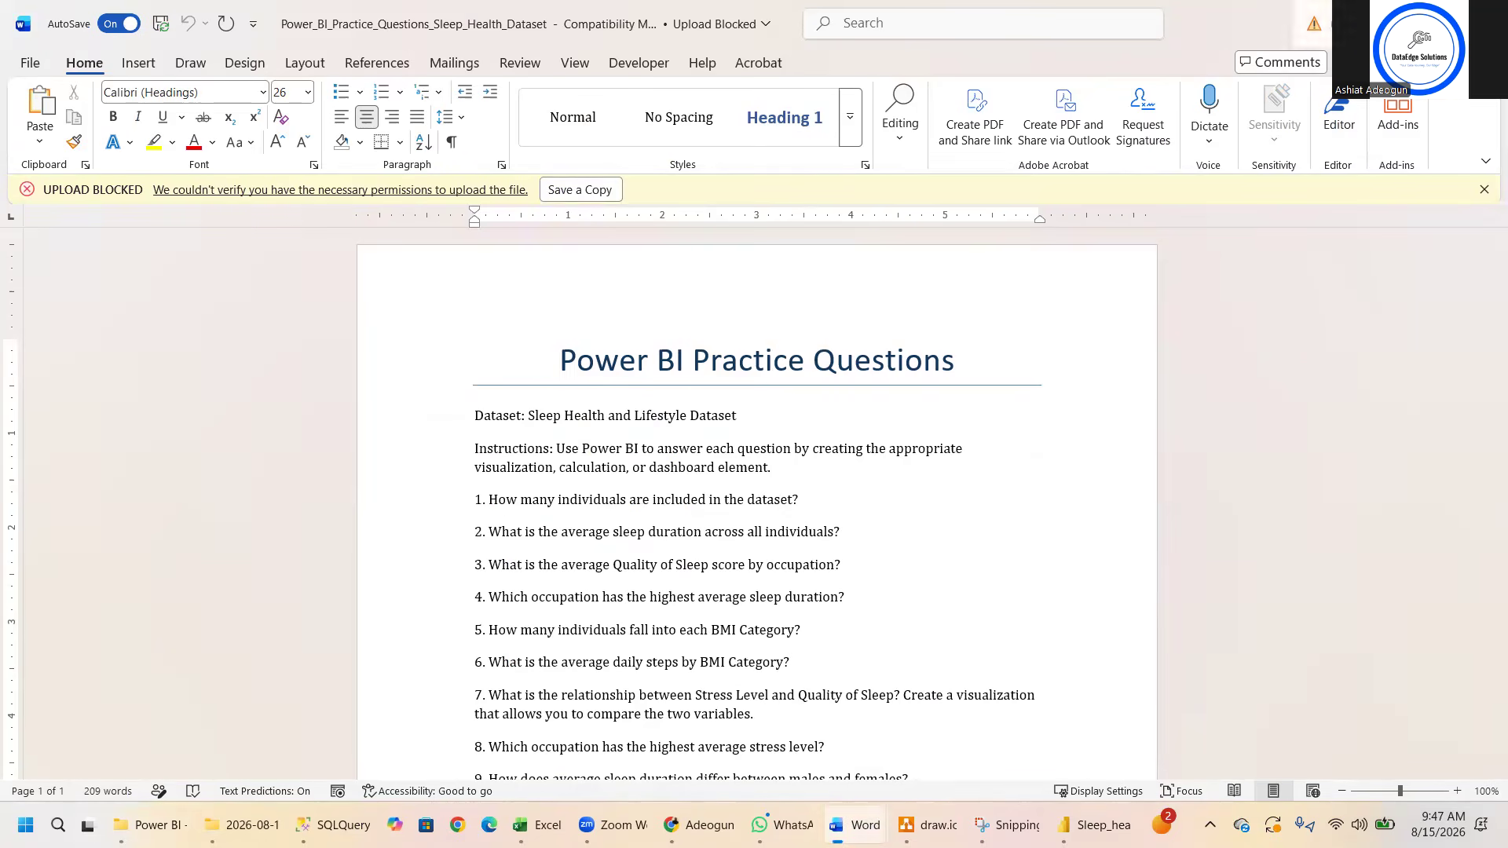
- Switch to the sleep health report in Power BI and open its DAX query view
key("alt+Tab")
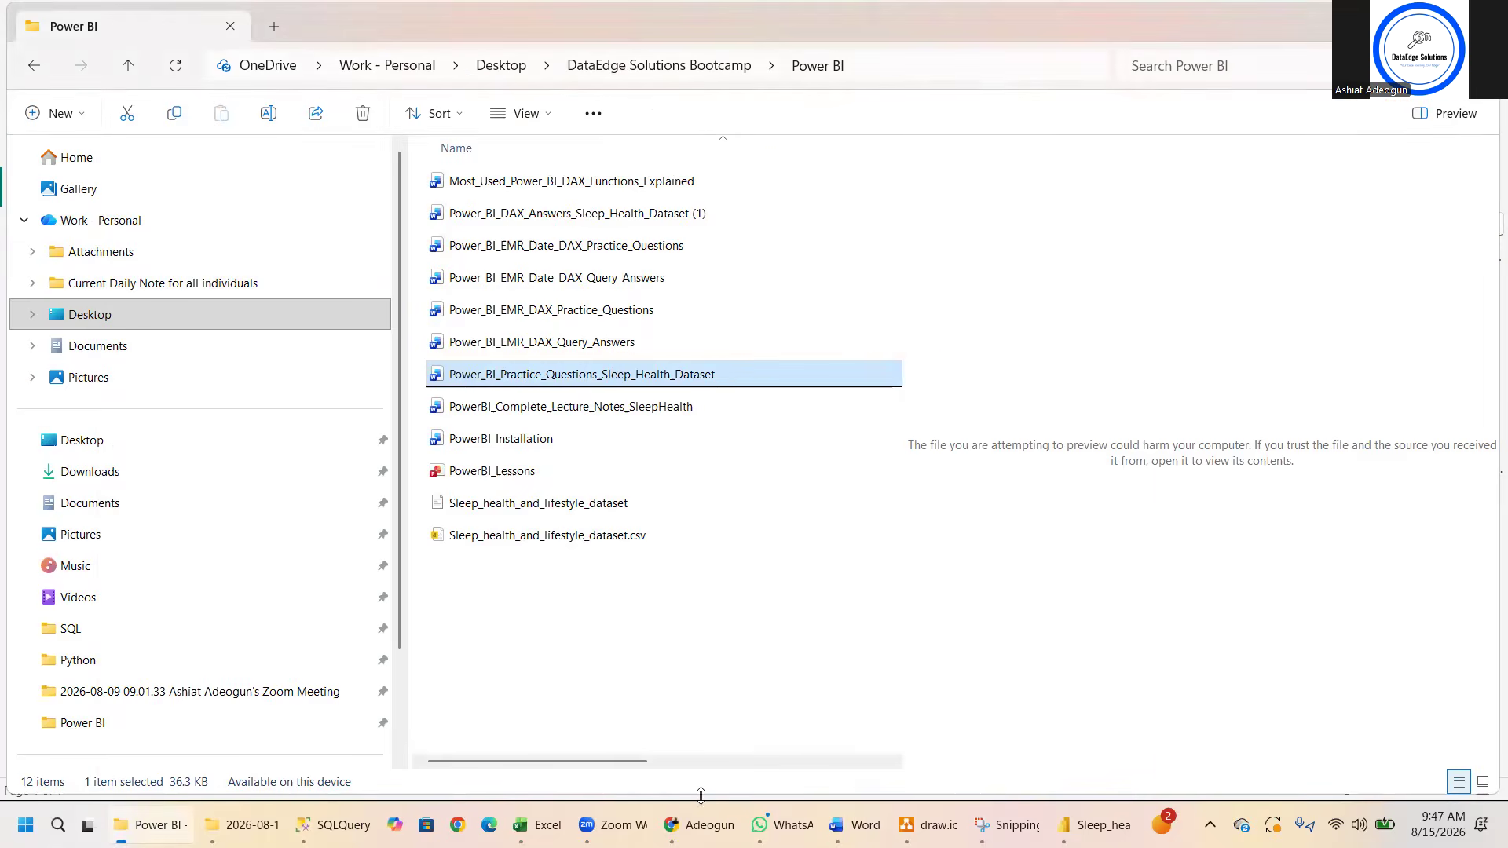
left_click(1095, 825)
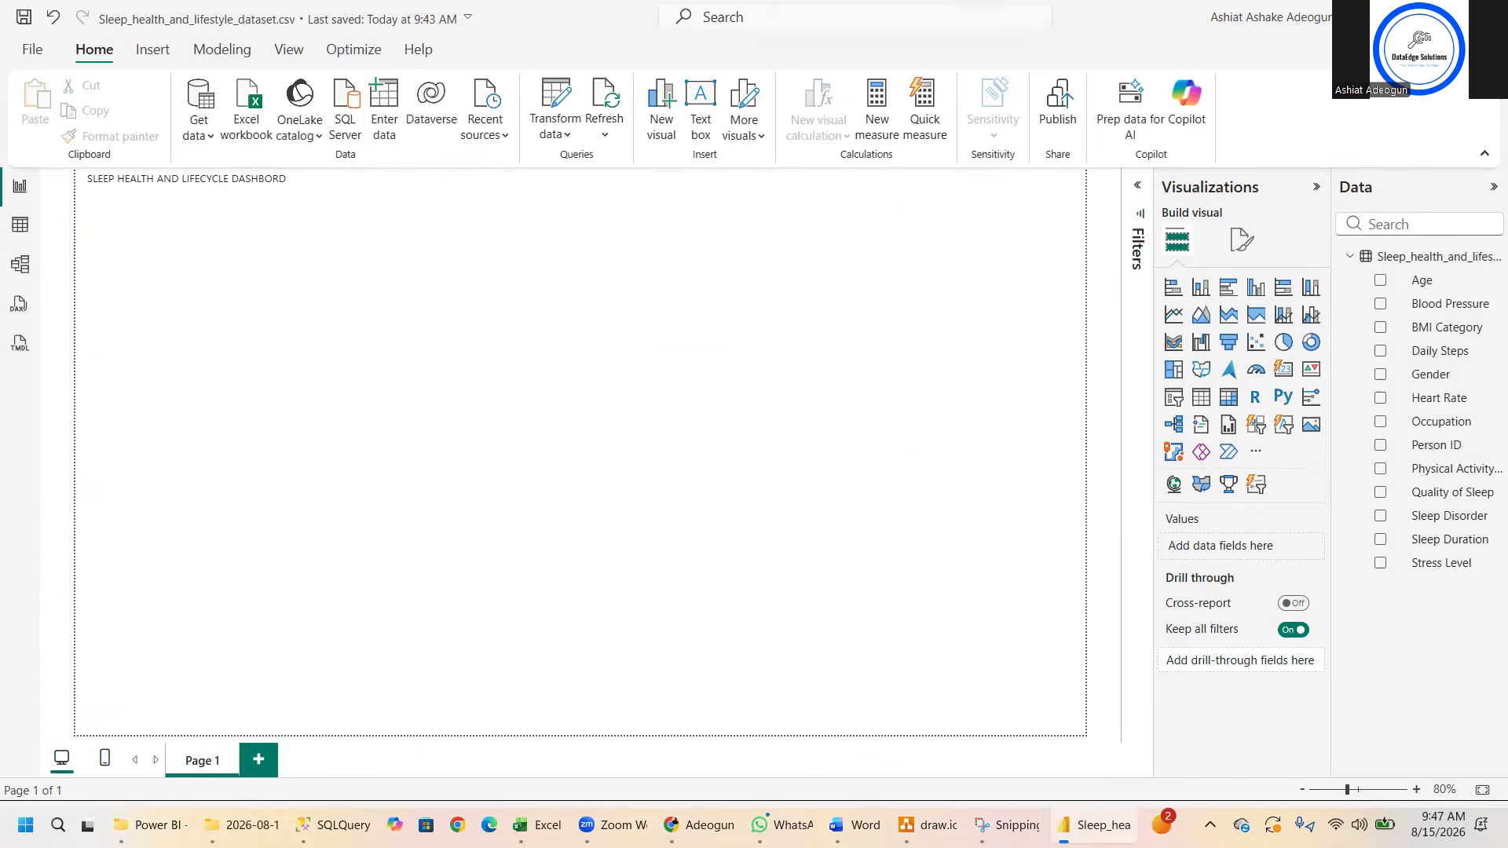
left_click(19, 305)
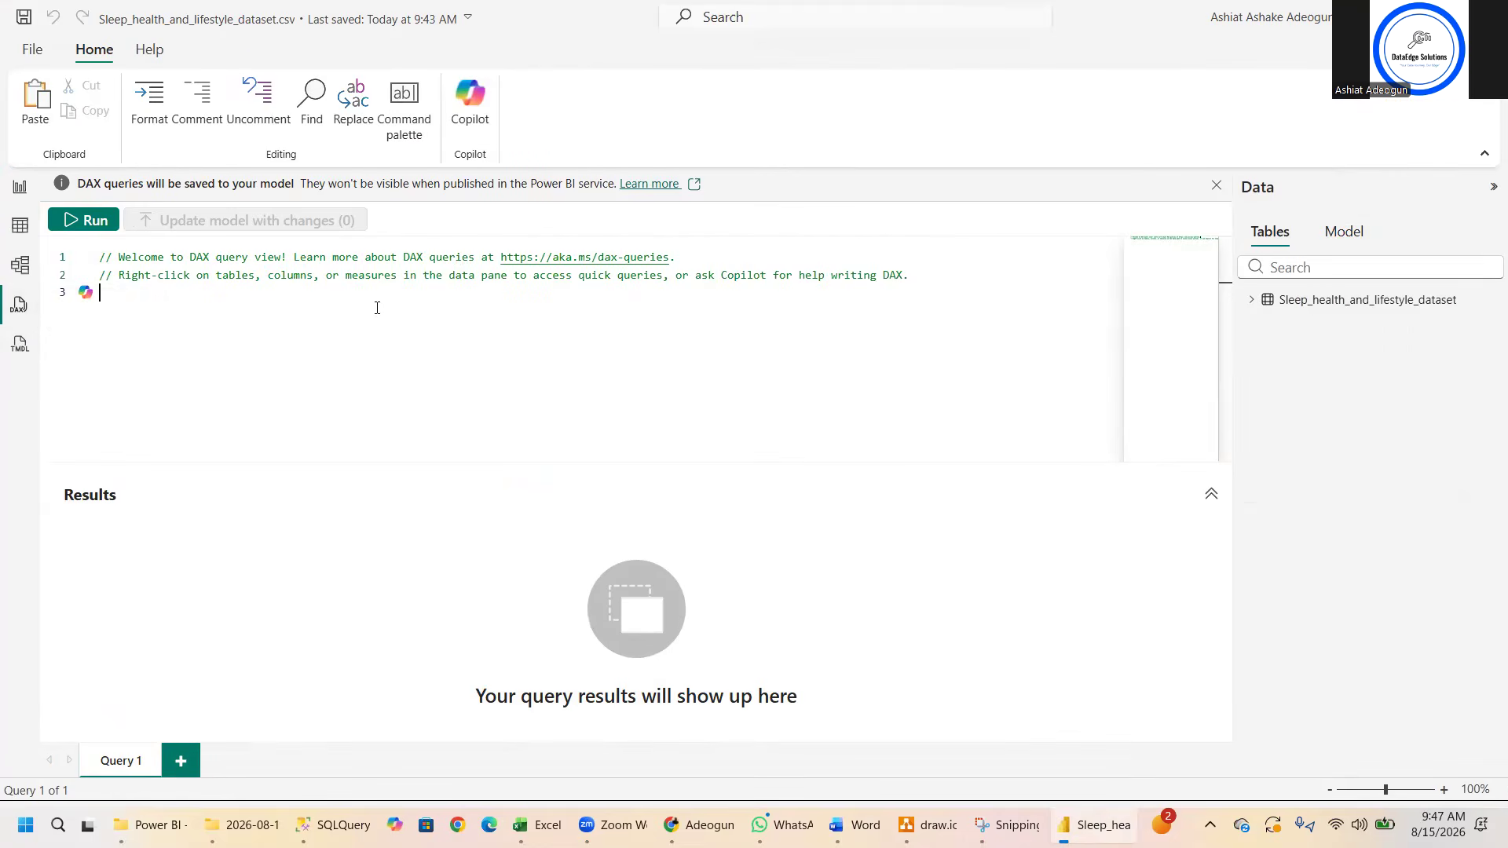
- Start a Copilot prompt in the query editor with "How many", and copy question 1 from the Power_BI_Practice_Questions_Sleep_Health_Dataset document in Word
key("Return")
left_click(84, 318)
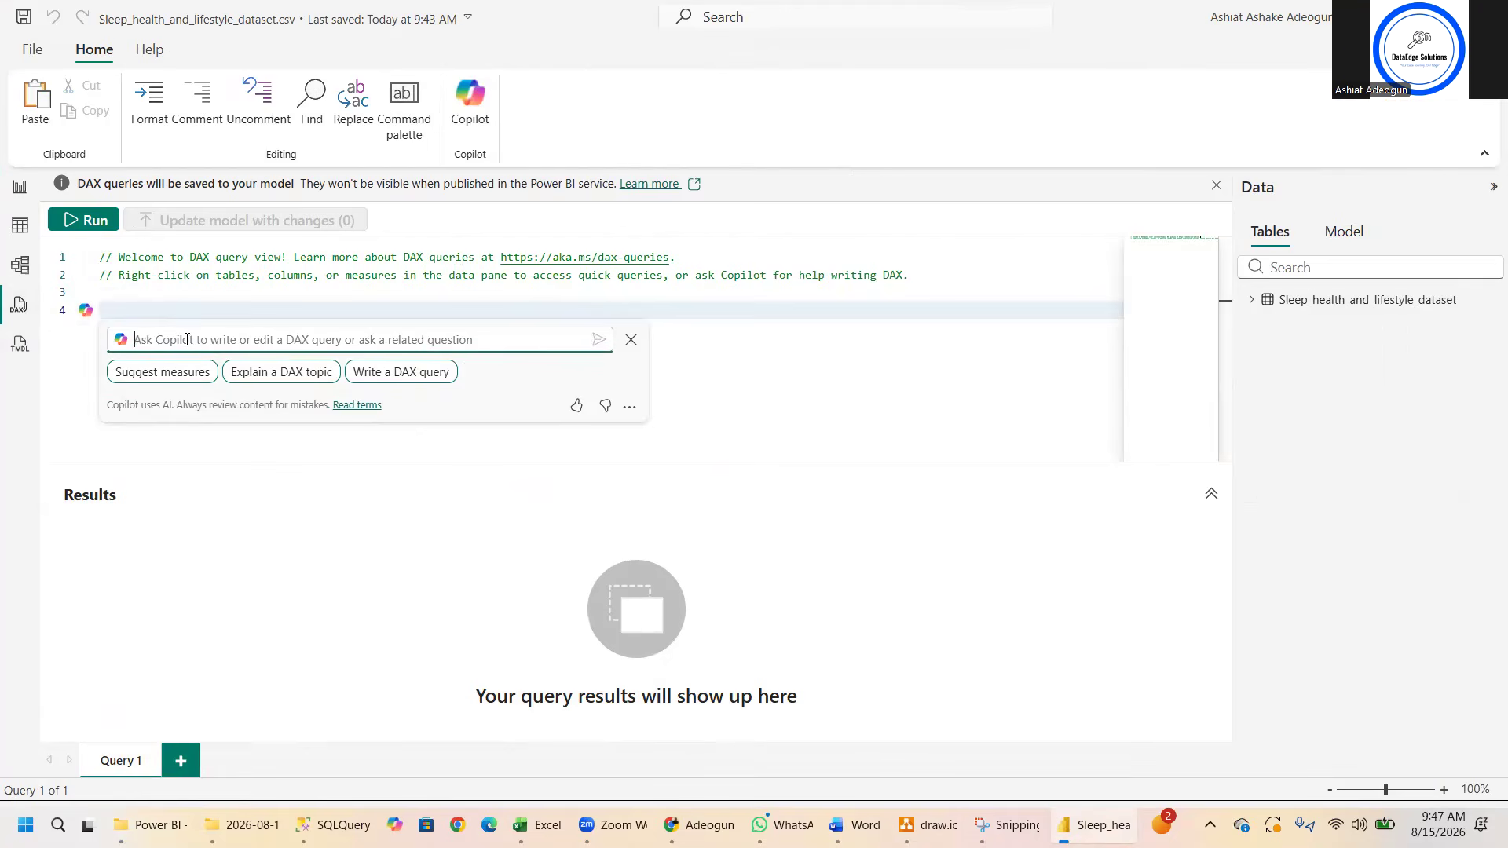
type("How")
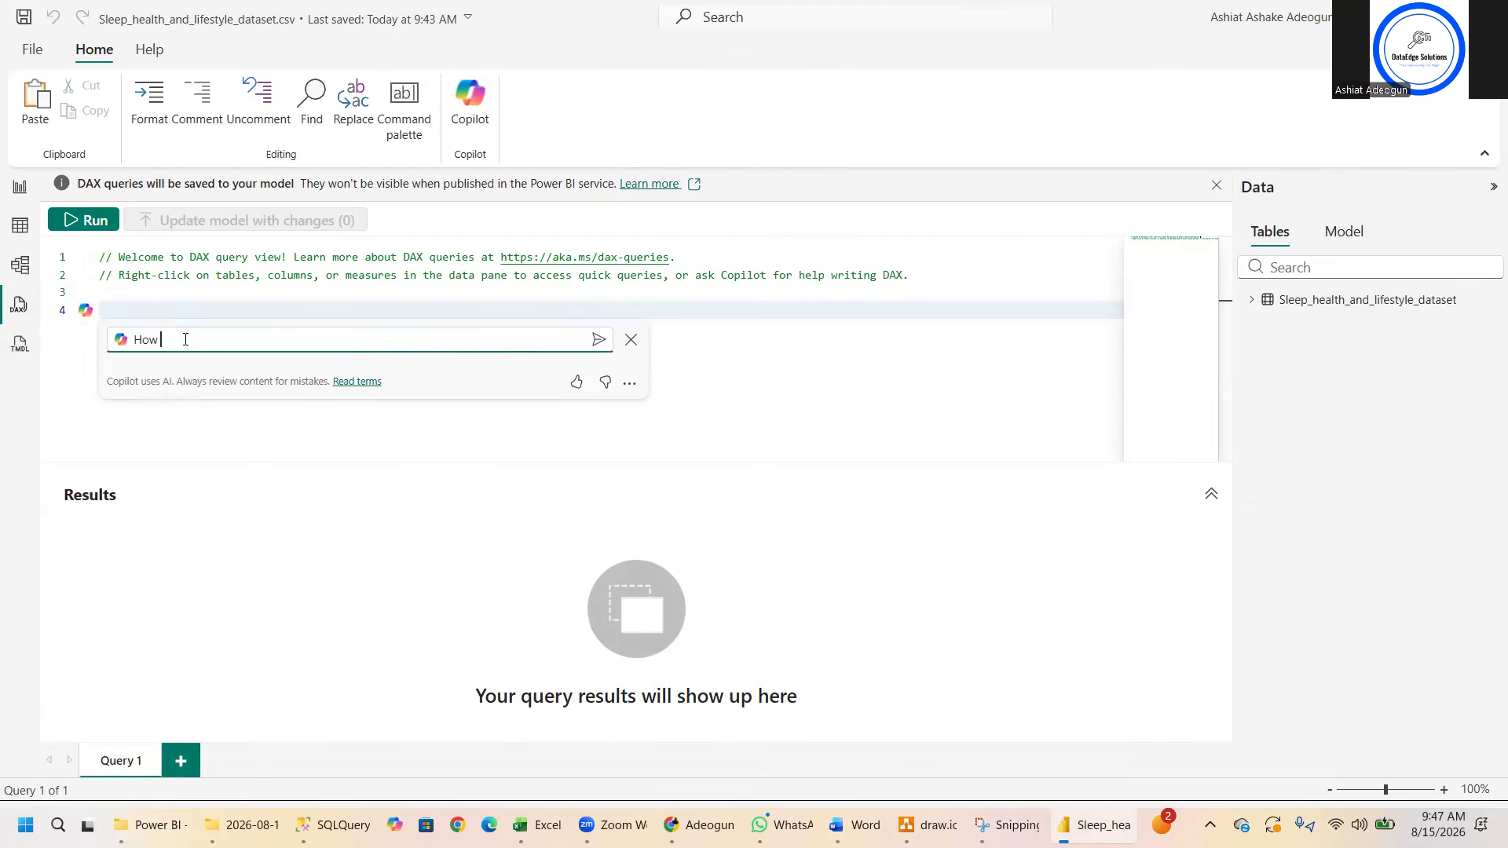
type(" many")
mouse_move(695, 825)
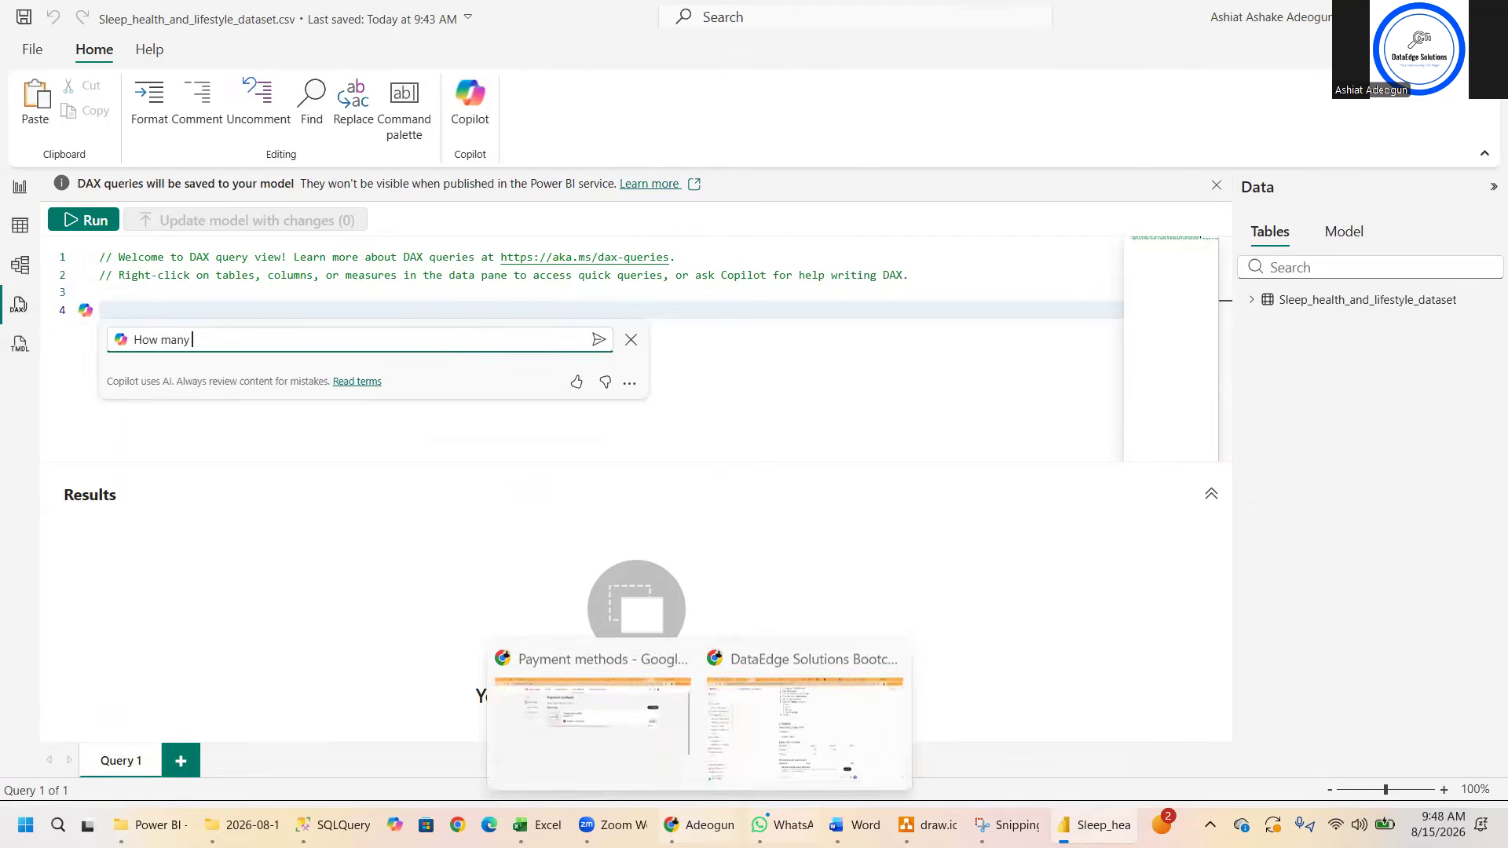
mouse_move(853, 825)
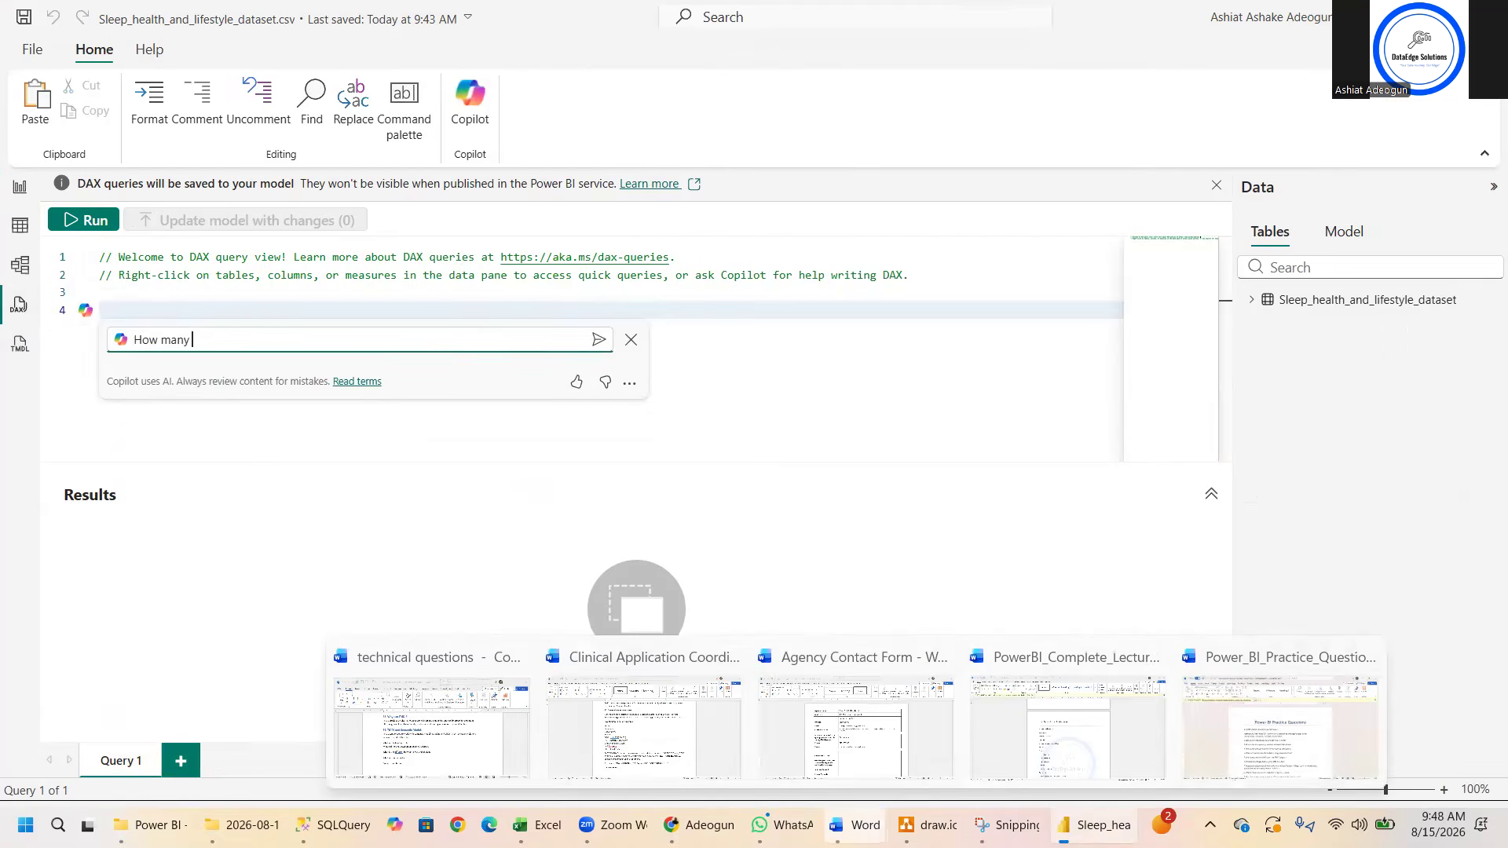
left_click(1219, 729)
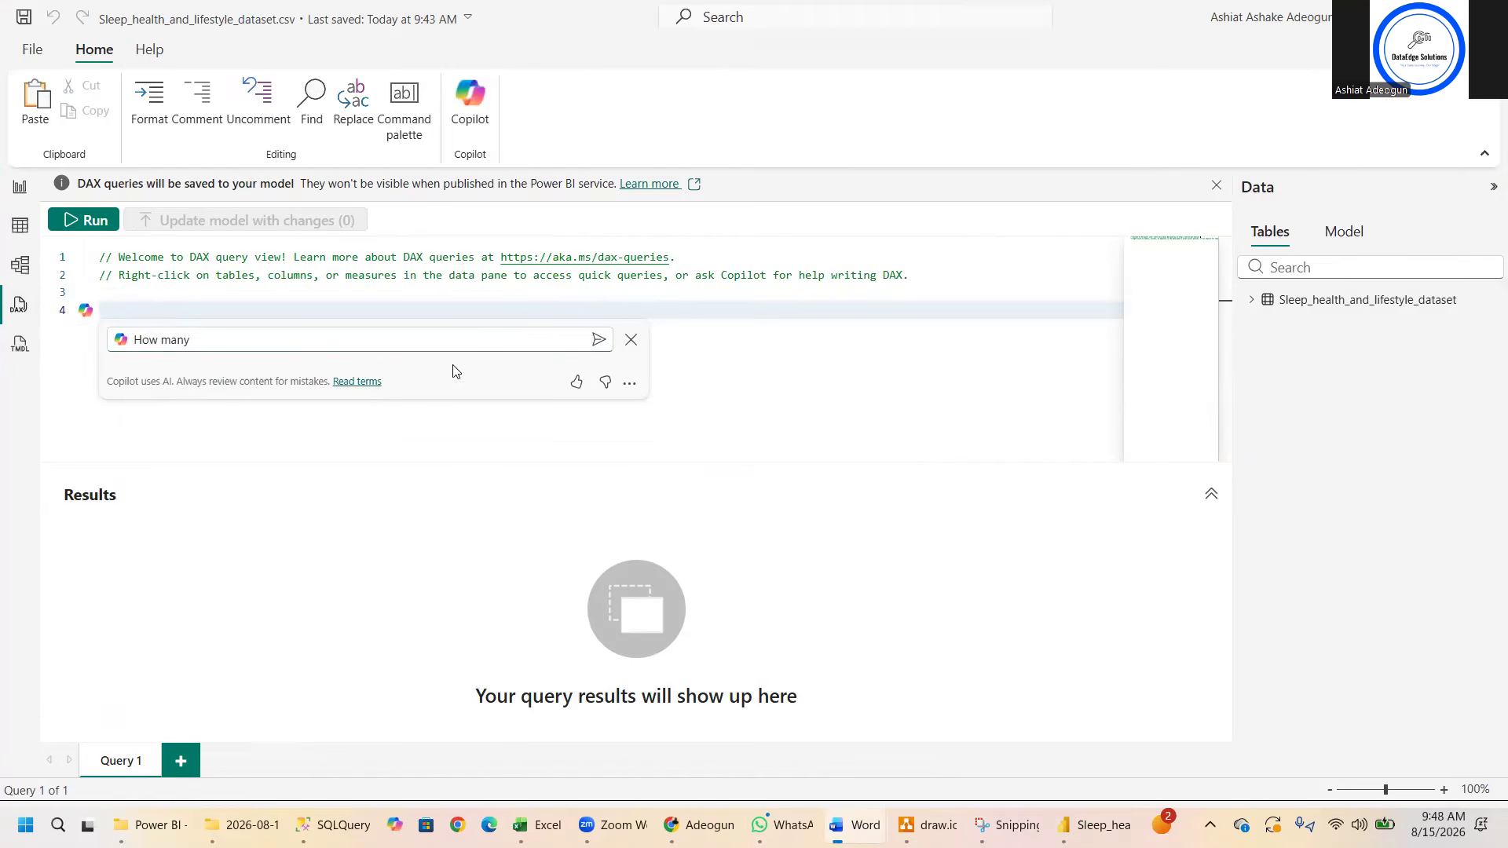
- Replace the draft Copilot prompt with "1. How many individuals are included in the dataset?" and submit it
left_click(424, 338)
key("BackSpace")
key("BackSpace")
key("BackSpace")
key("BackSpace")
key("BackSpace")
key("BackSpace")
key("BackSpace")
key("BackSpace")
type("1. How many individuals are included in the dataset?")
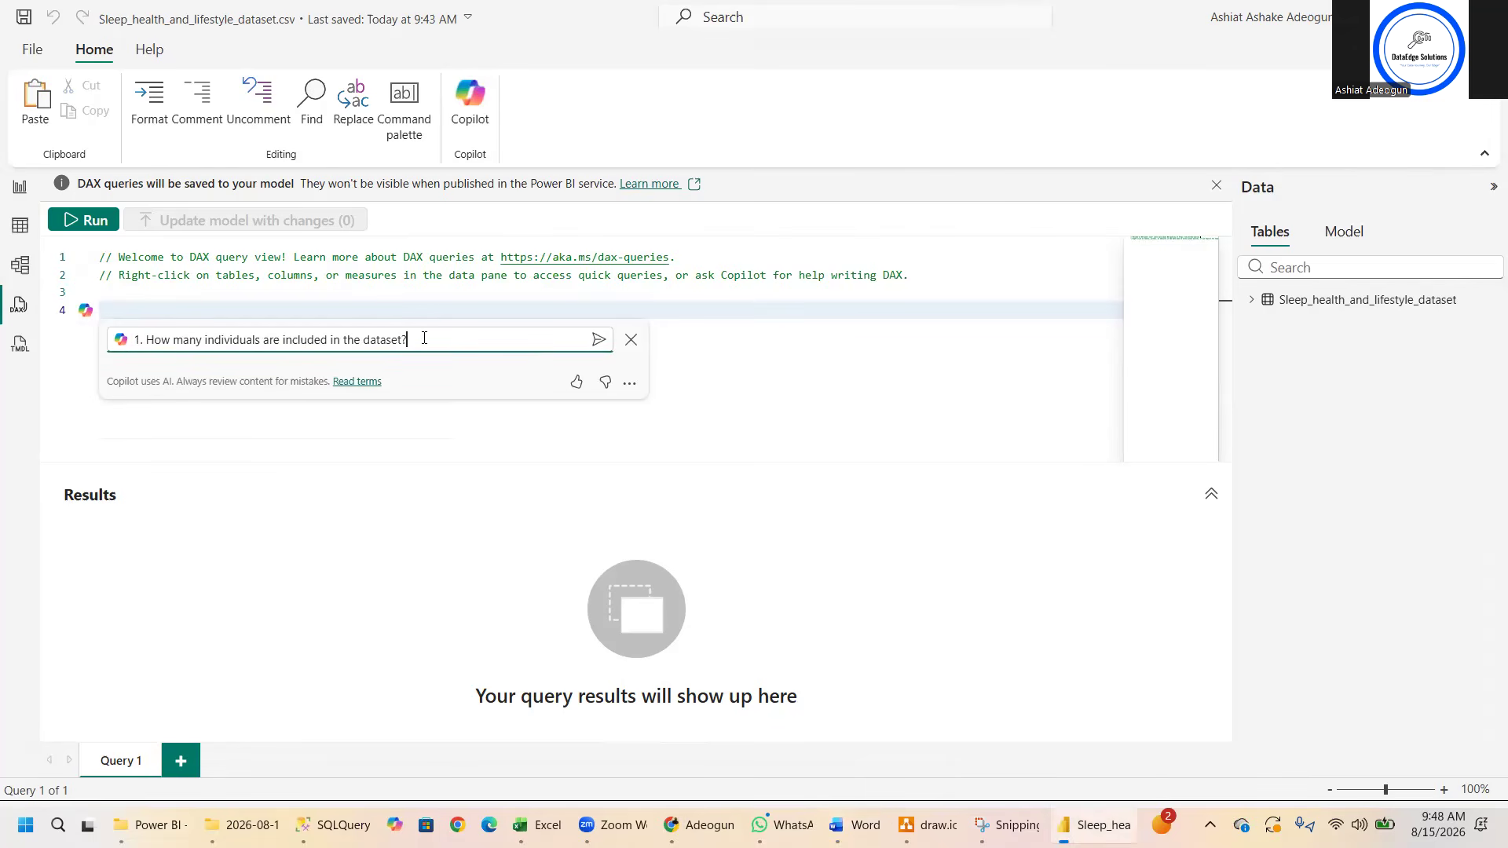
key("Return")
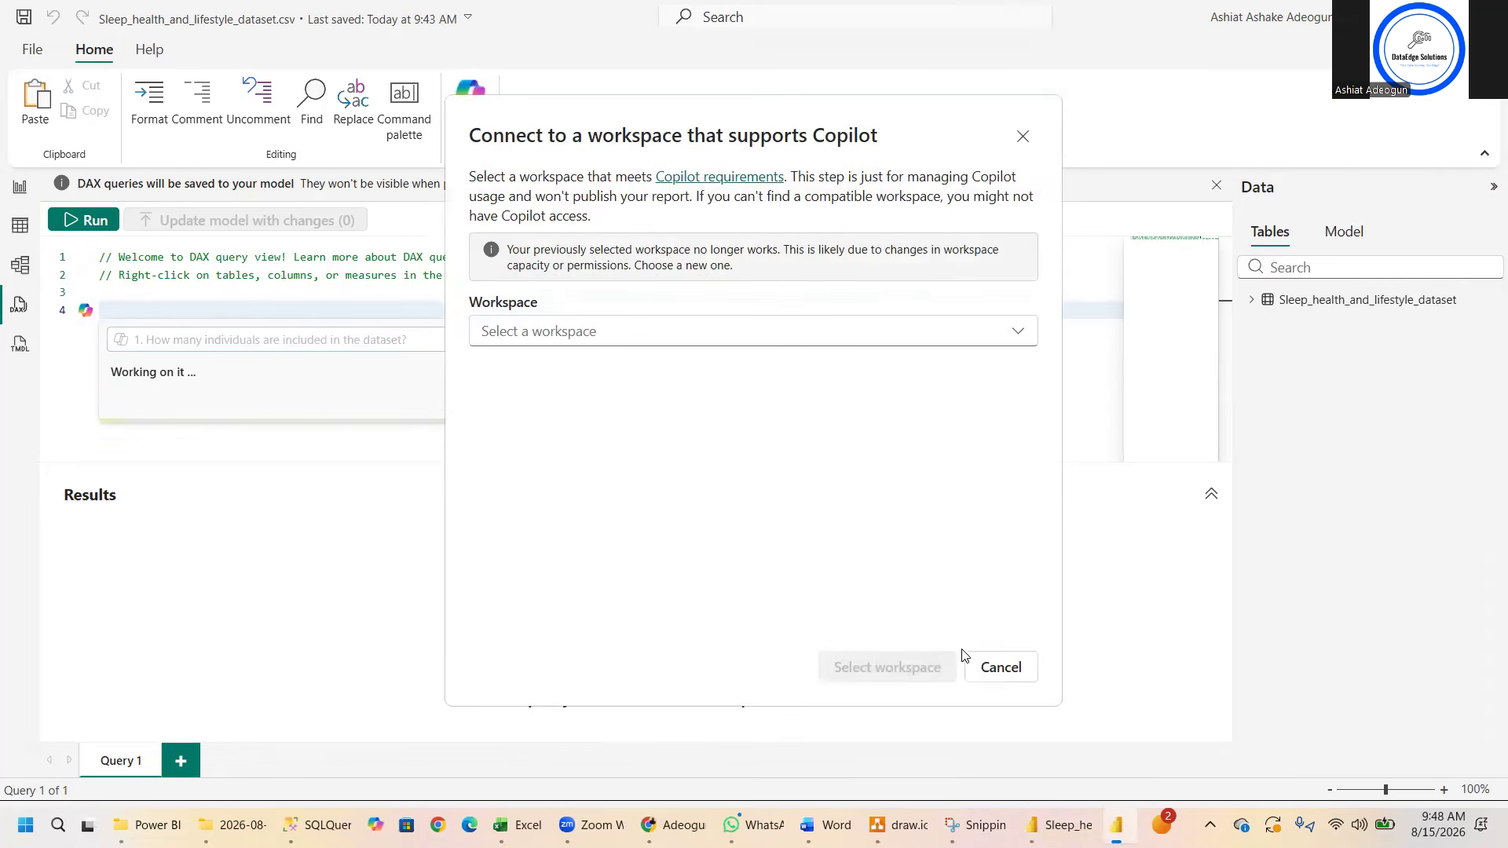
- Cancel the choice of a Copilot workspace and exit Copilot, discarding the prompt
left_click(989, 674)
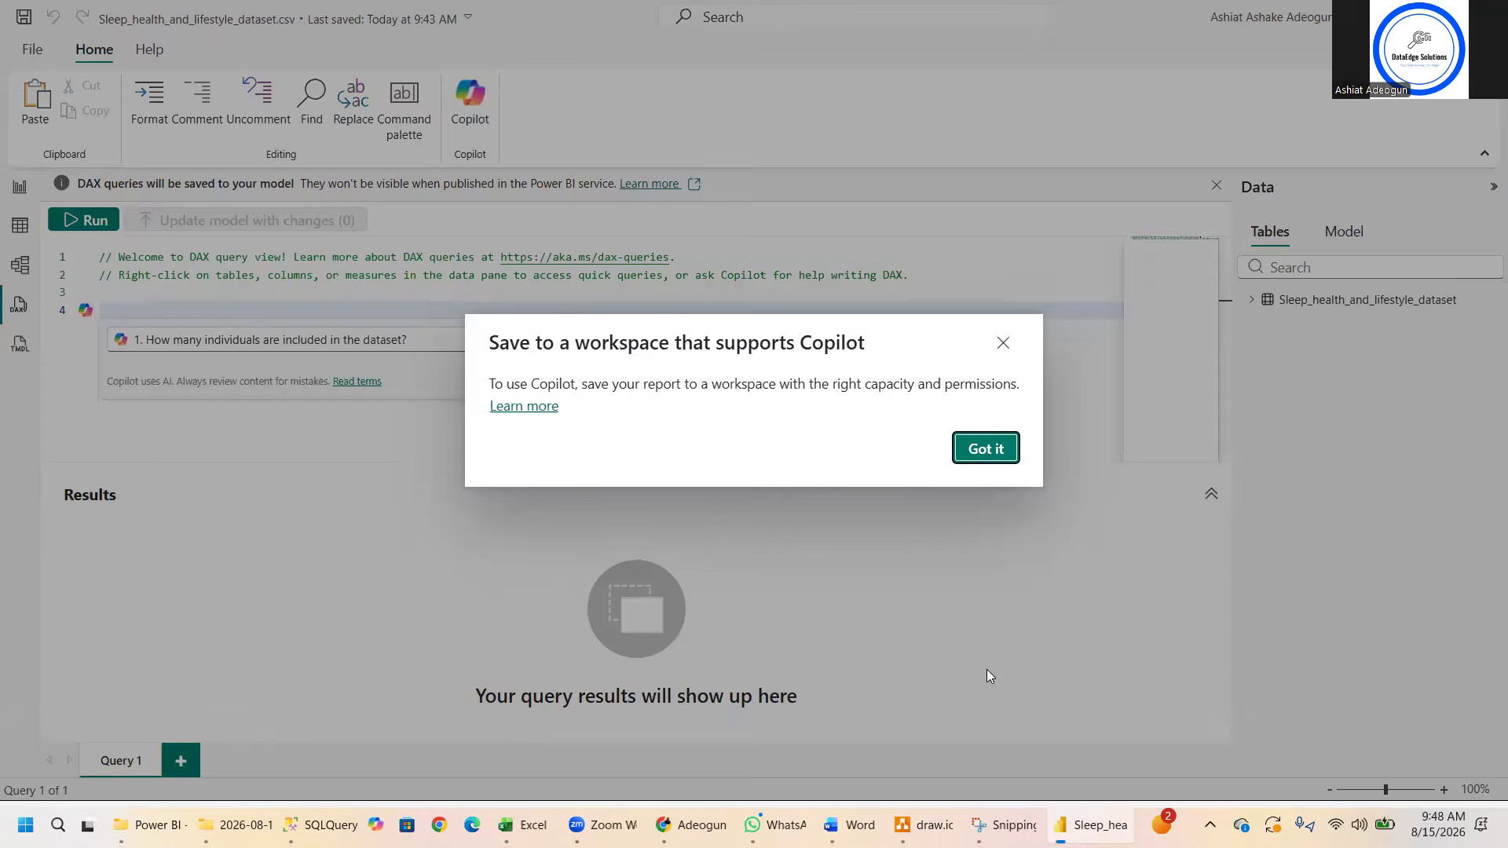
left_click(966, 451)
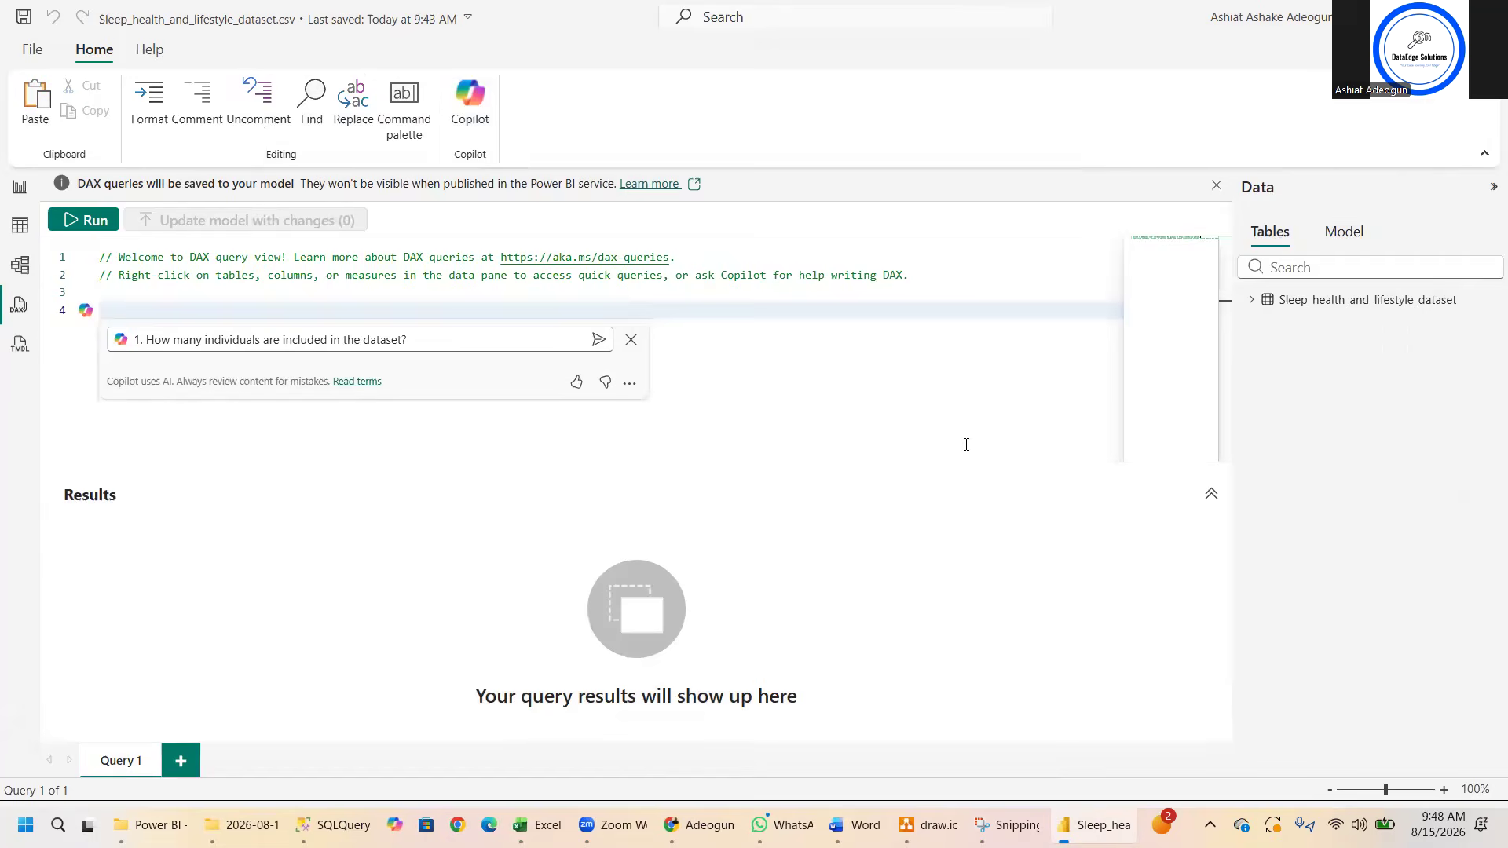
left_click(632, 343)
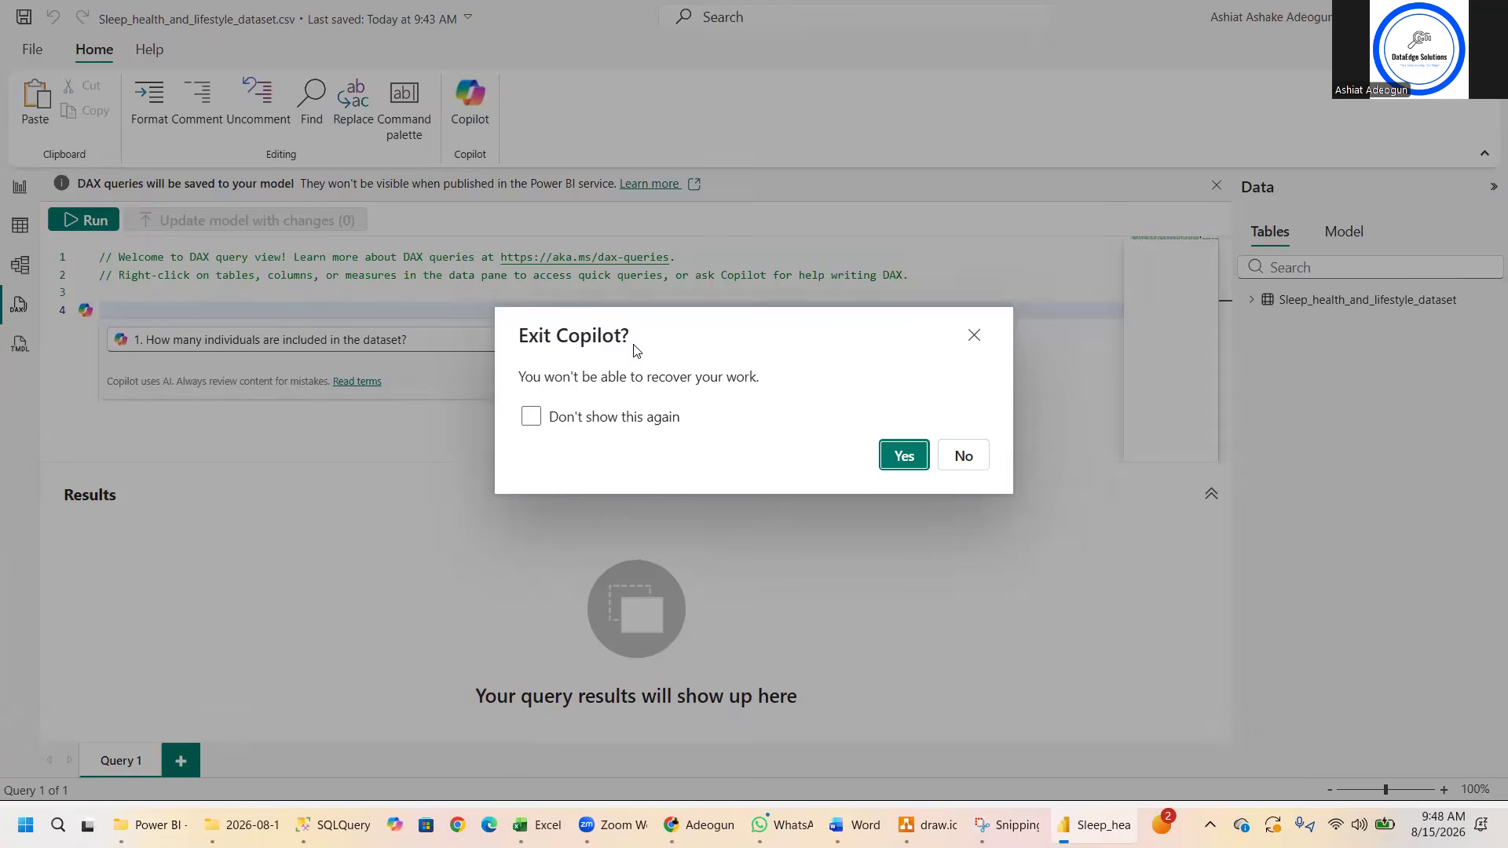
left_click(903, 449)
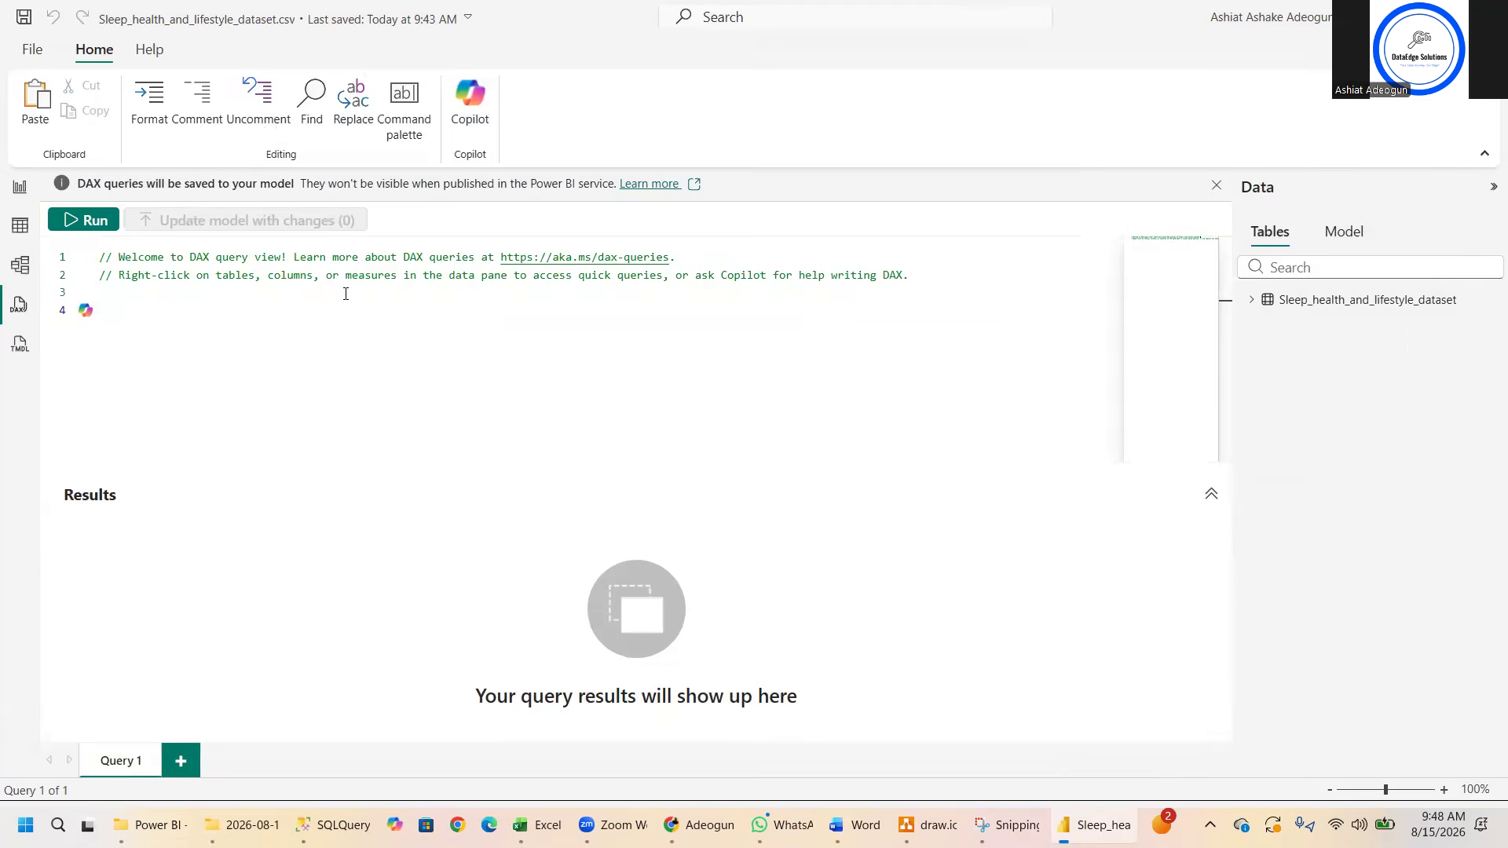
- Paste the question "1. How many individuals are included in the dataset?" into Query 1 with blank lines below it
key("Return")
type("1. How many individuals are included in the dataset?")
key("Return")
key("Return")
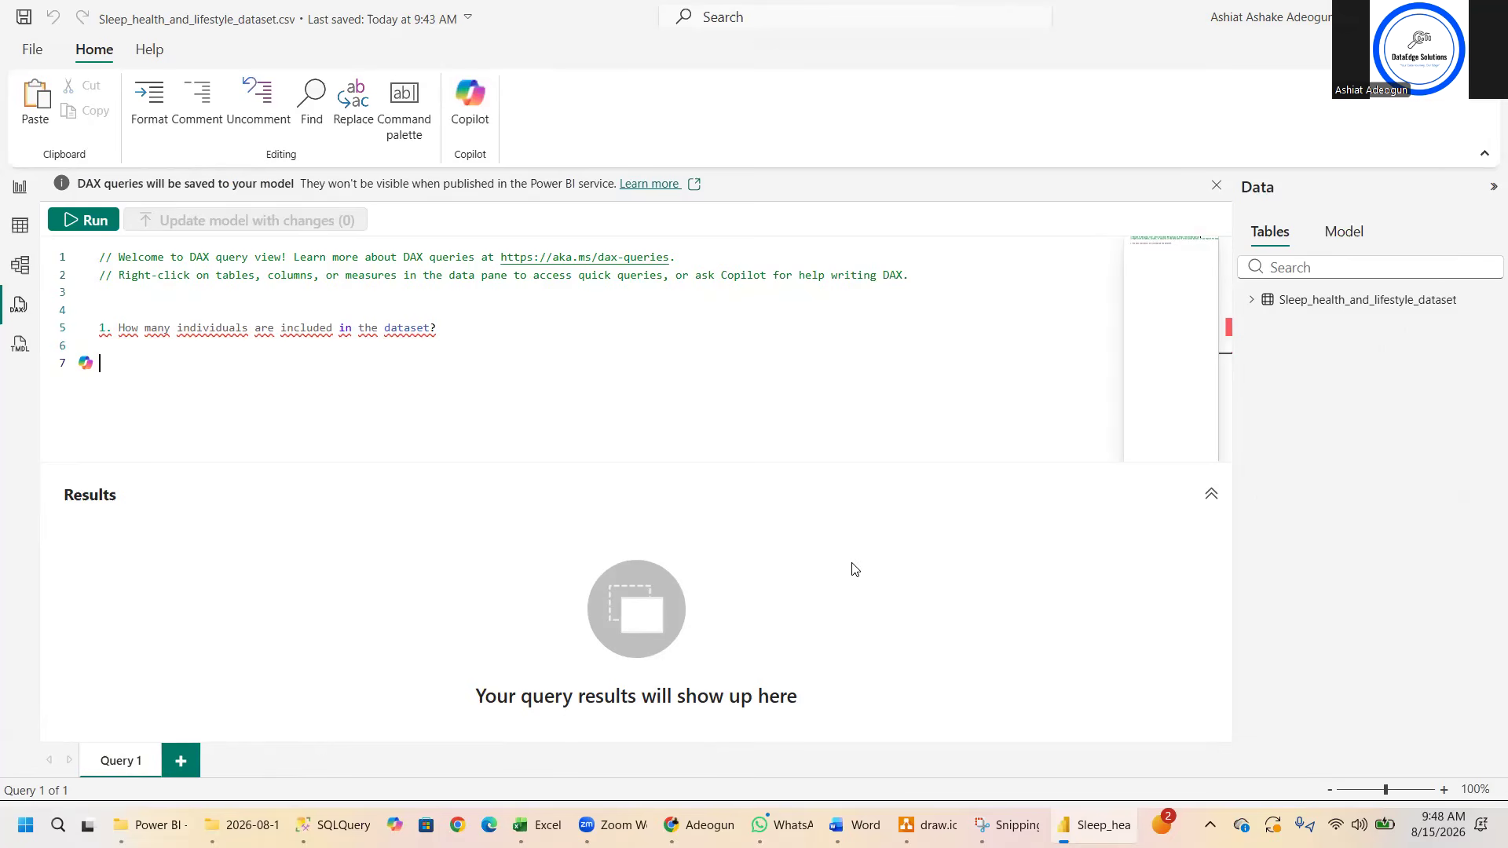
mouse_move(534, 825)
mouse_move(141, 824)
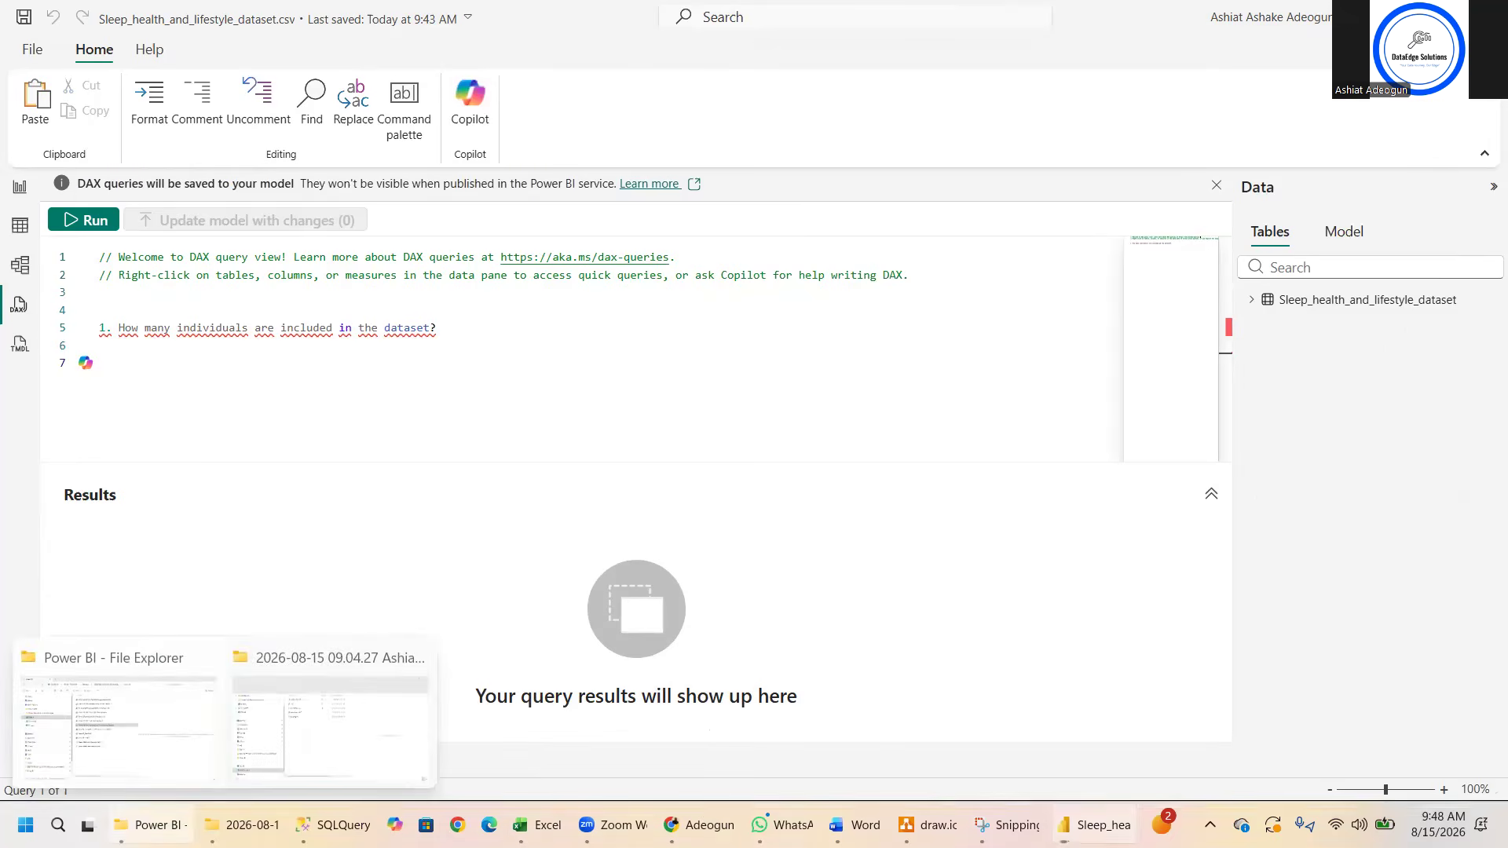
left_click(118, 715)
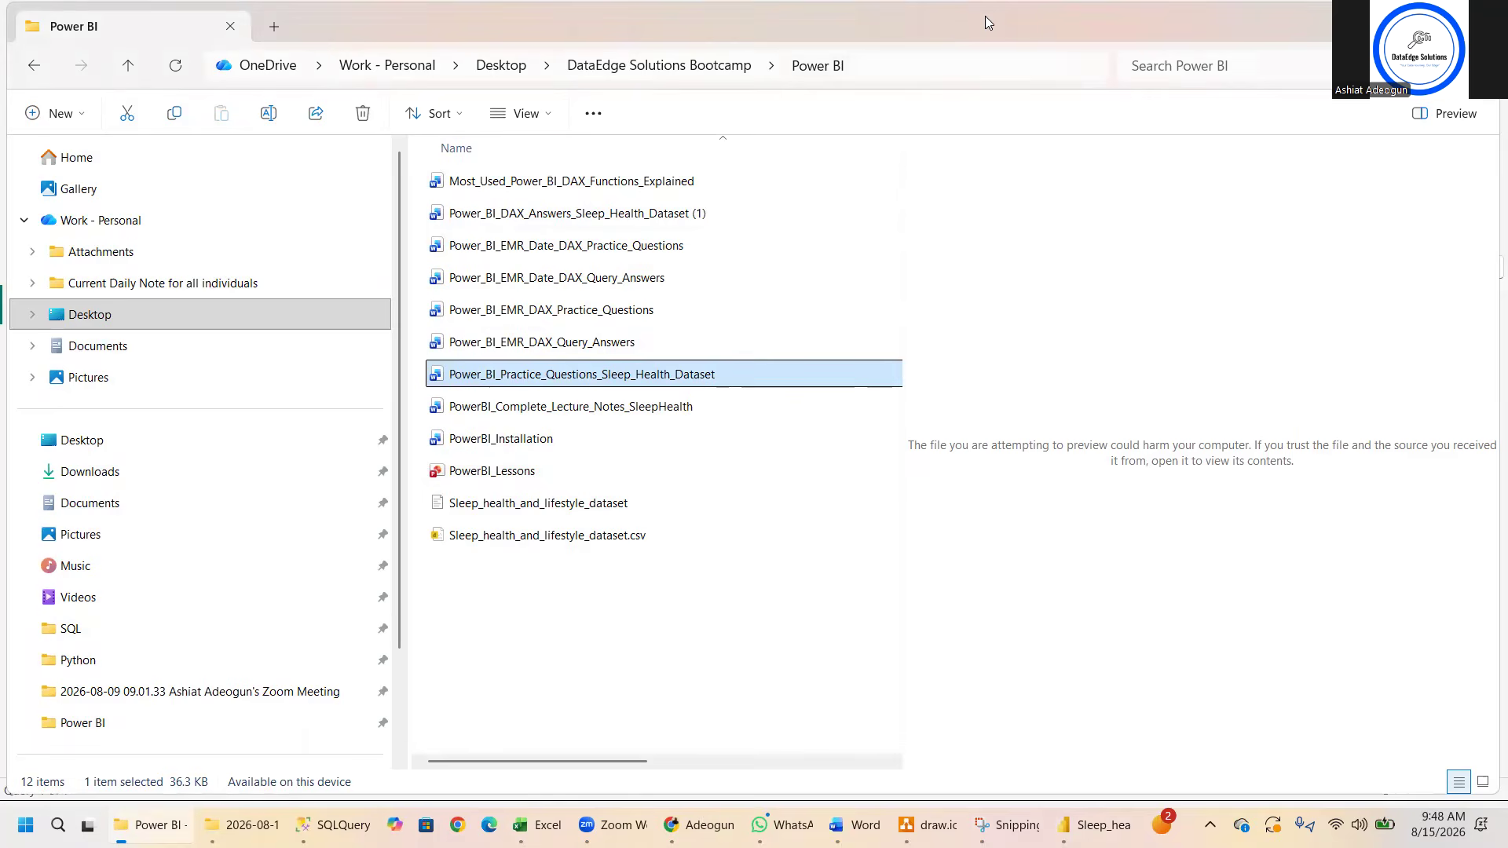
key("alt+Tab")
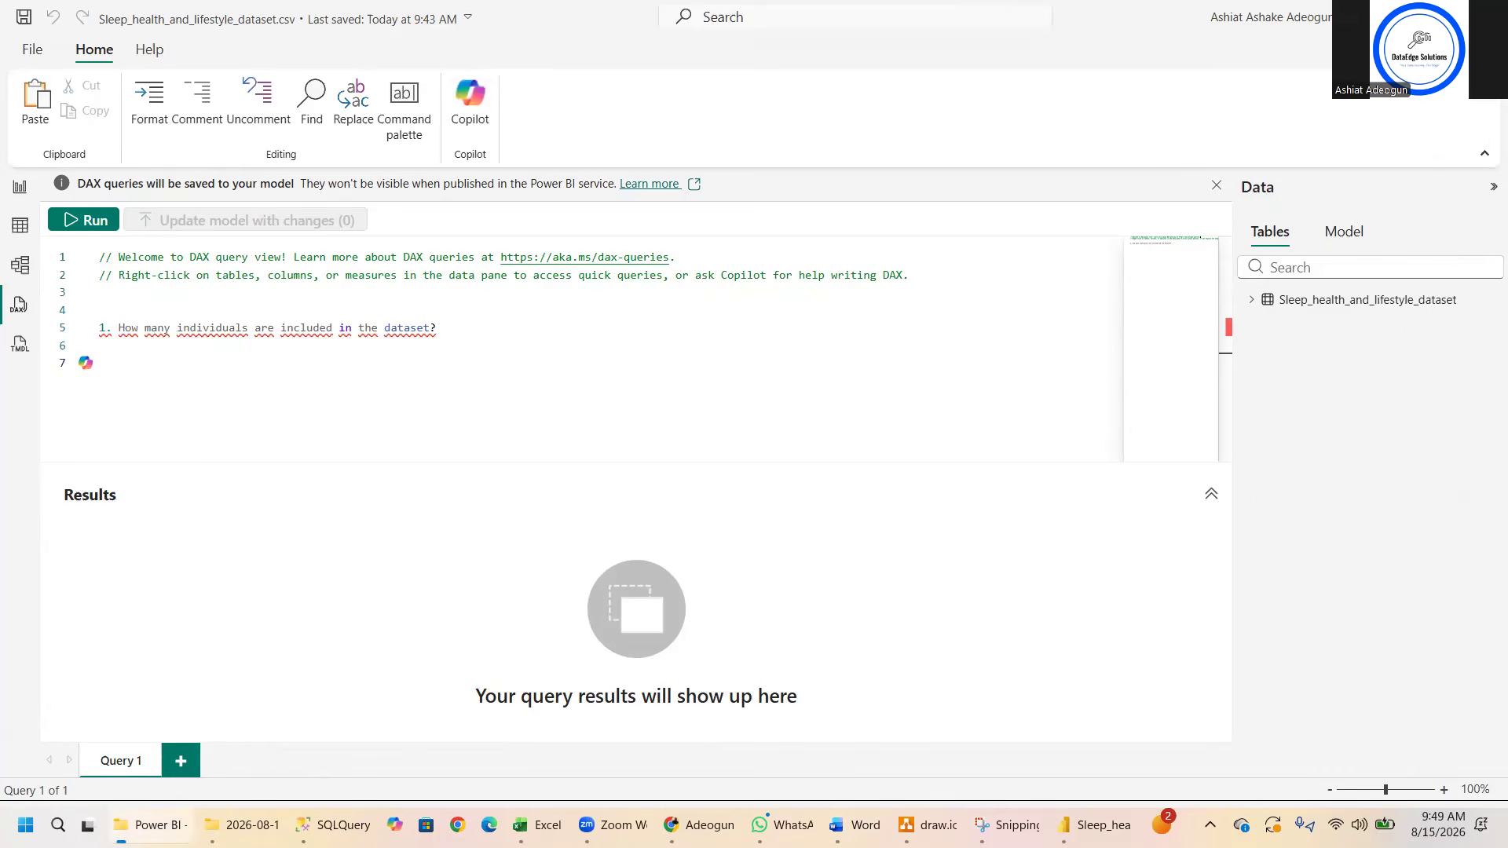
key("alt+Tab")
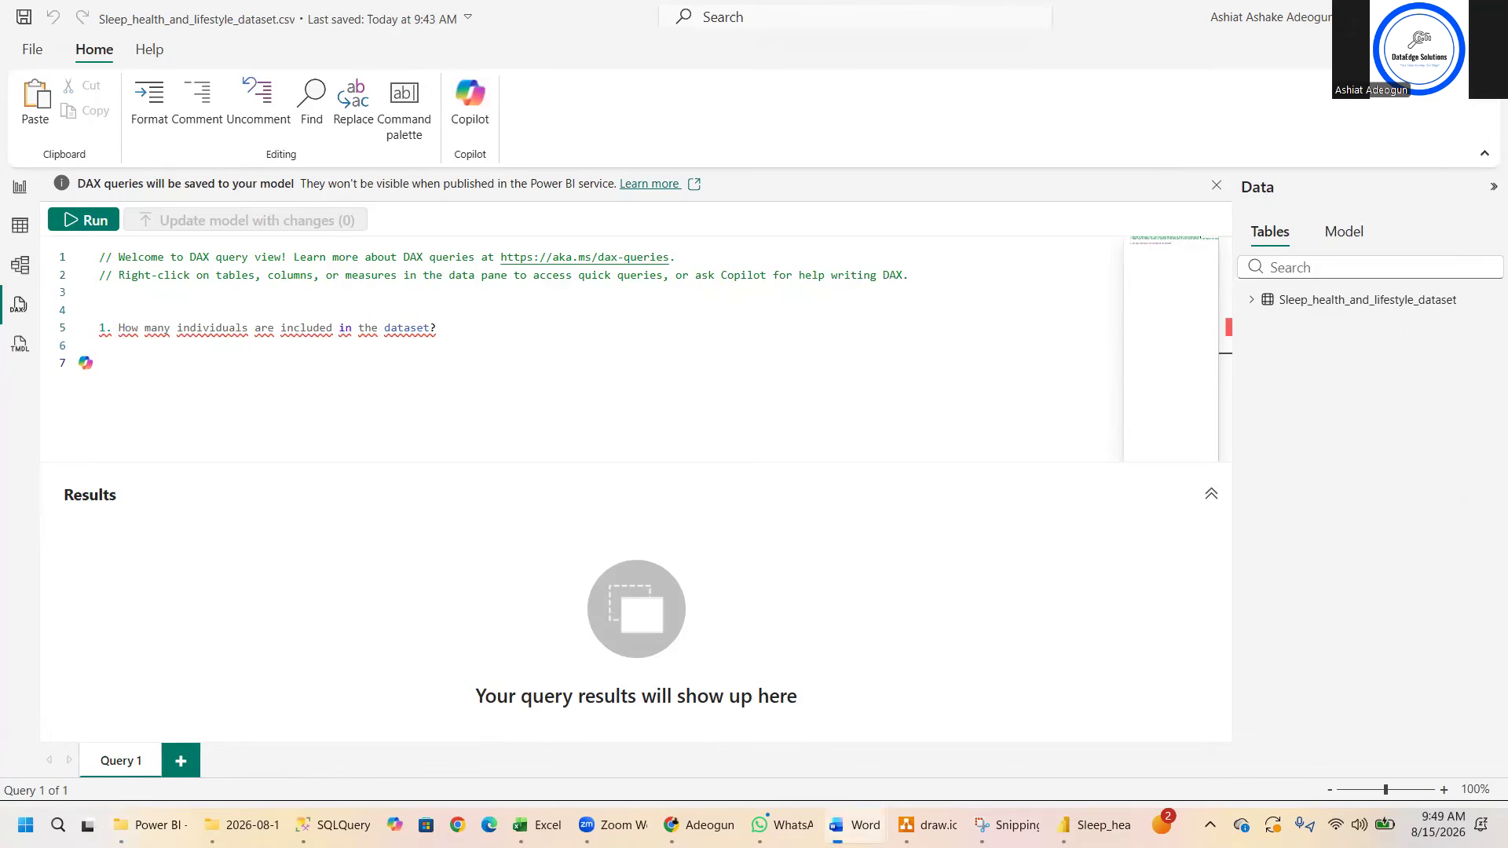
key("alt+Tab")
- Add the line "DAX:" directly below the question and begin a formula with "Total Individuals =" two lines further down
left_click(239, 355)
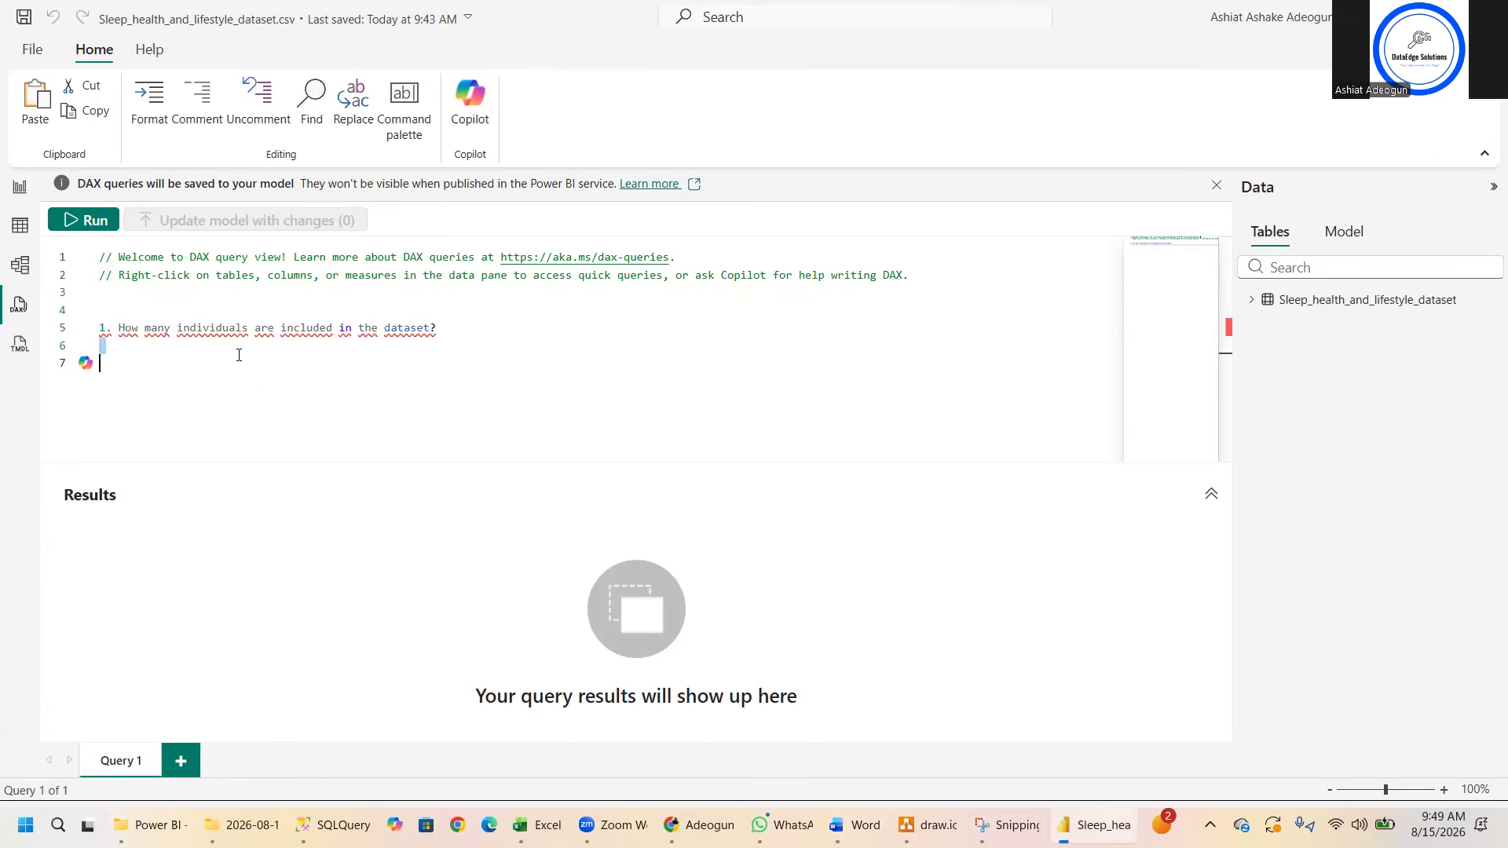
type("DA")
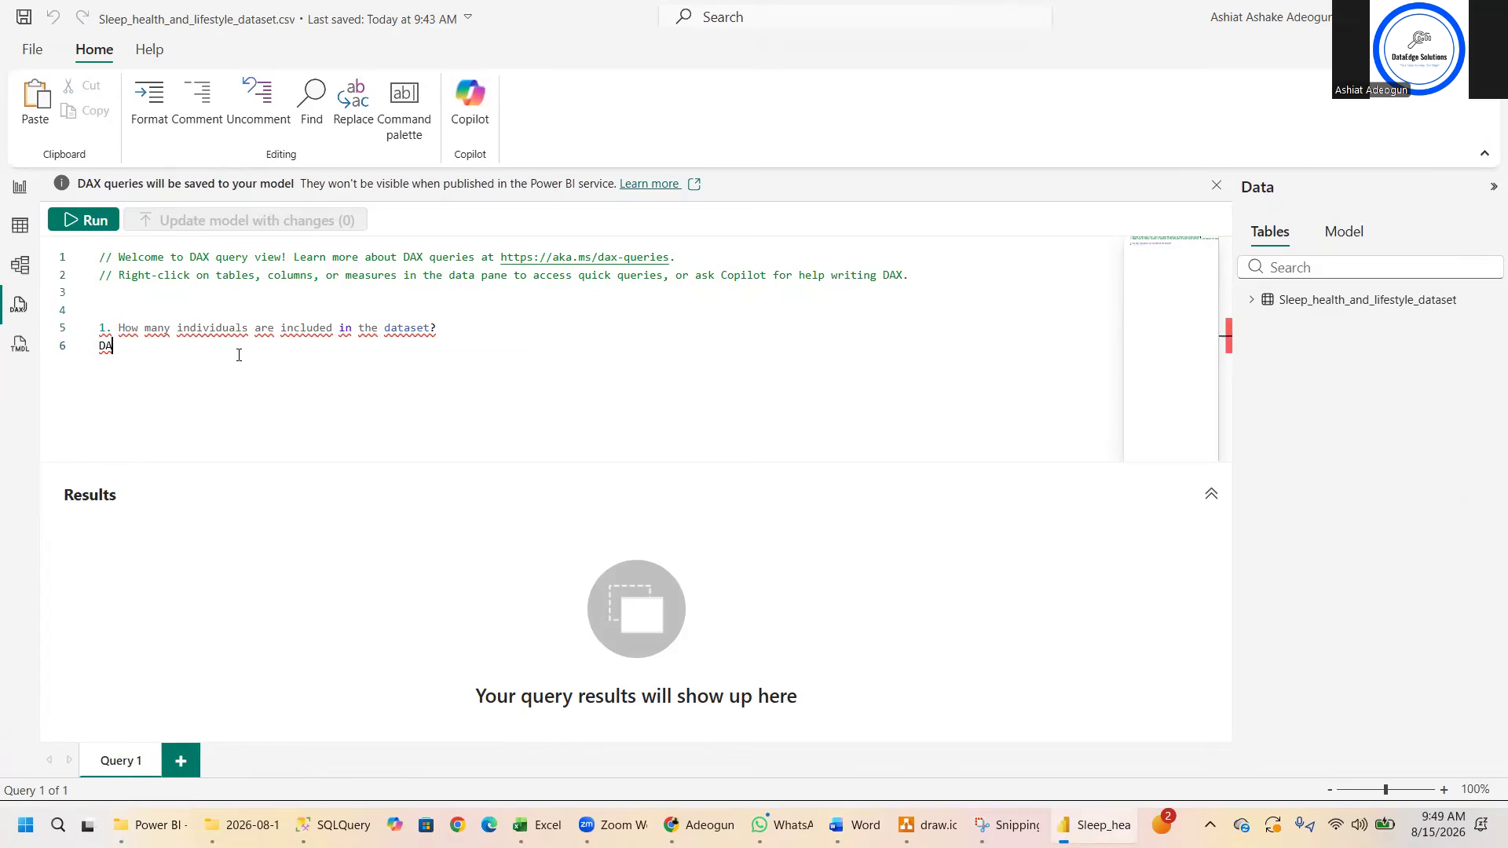
type("X:")
key("Return")
key("Return")
type("t")
key("BackSpace")
type("Total Ind")
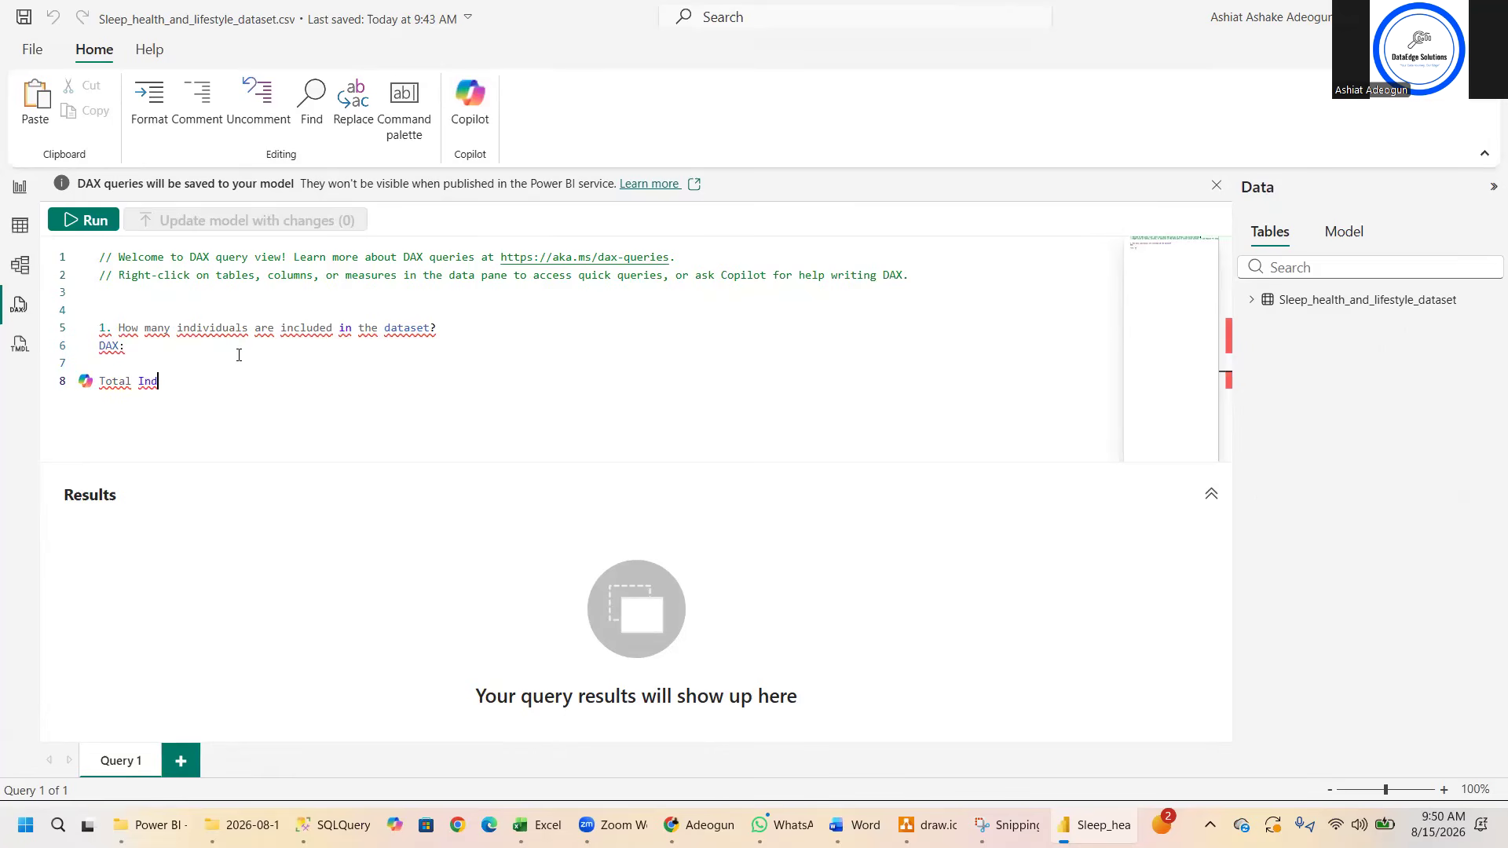
type("ividuals =")
- Turn the question line and the "DAX:" line into comments with //
left_click(101, 327)
type("//")
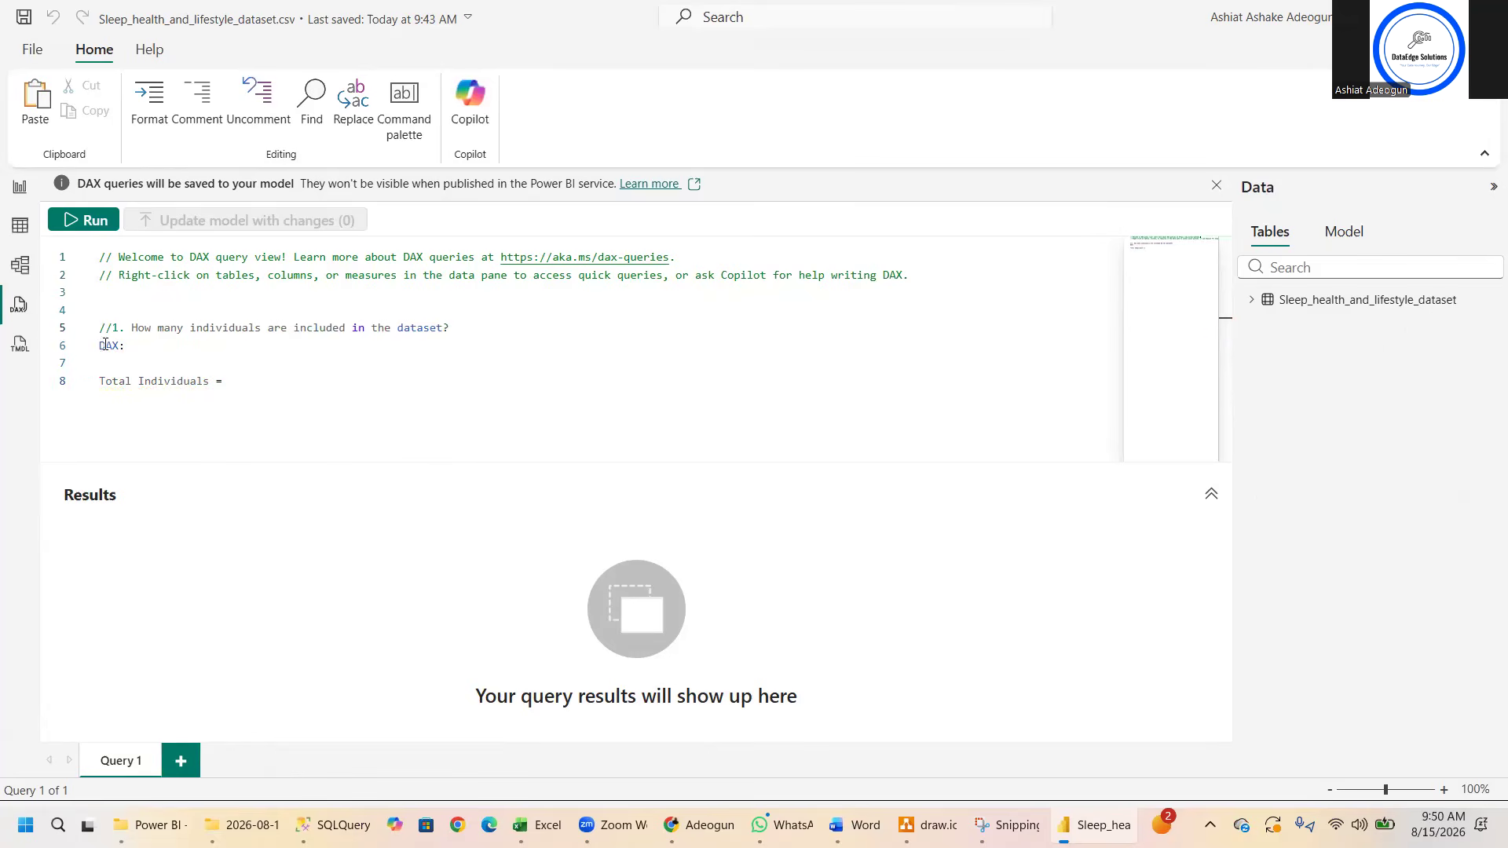
left_click(100, 345)
type("//")
- Complete the formula as Total Individuals = DISTINCTCOUNT('Sleep Health' [Person ID])
left_click(245, 386)
type("DISTINC")
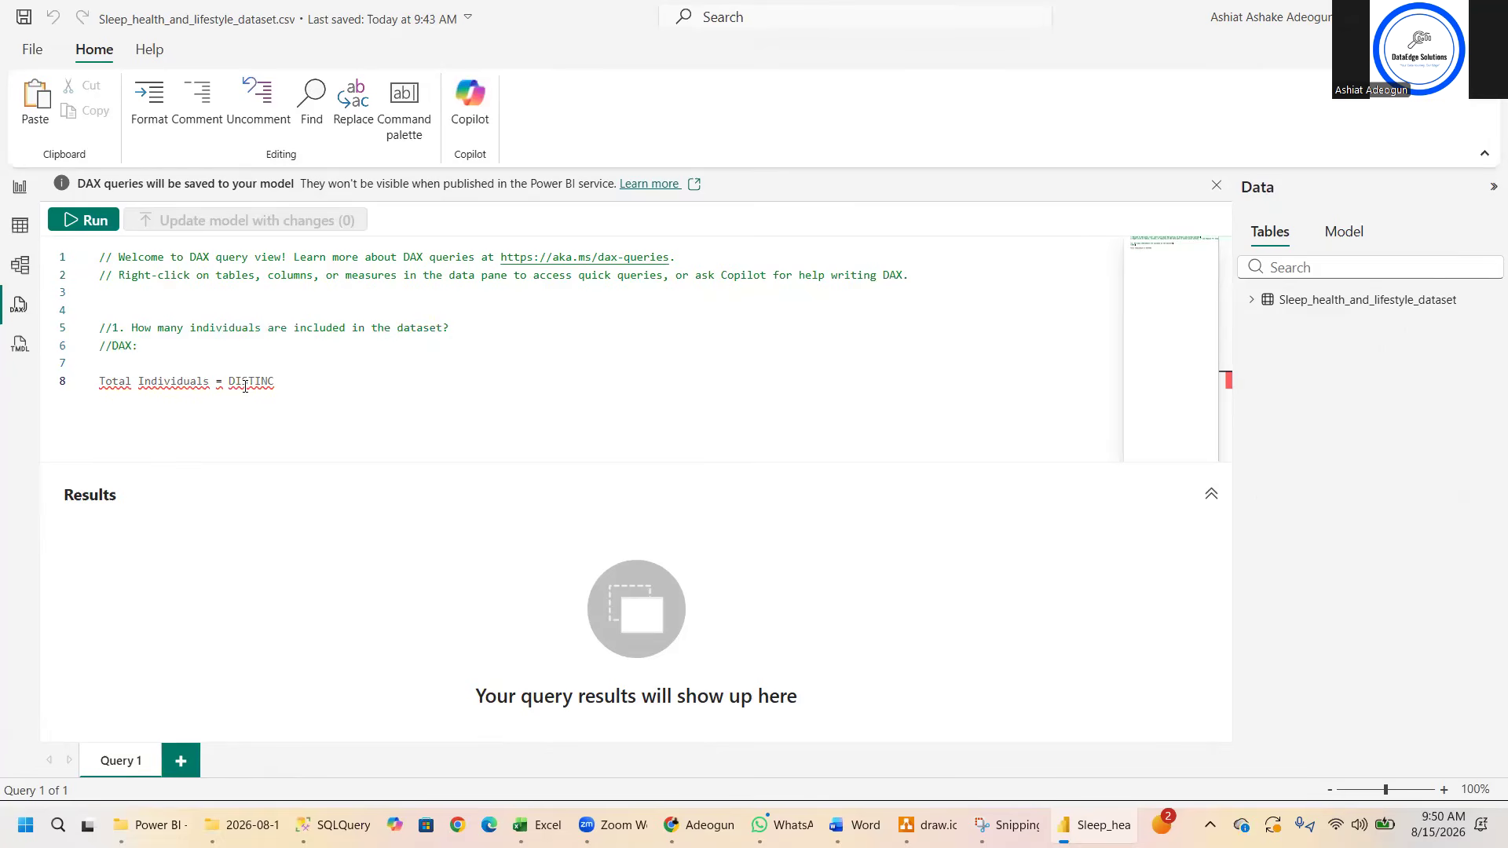
type("TCOUNT('Sleep Health ")
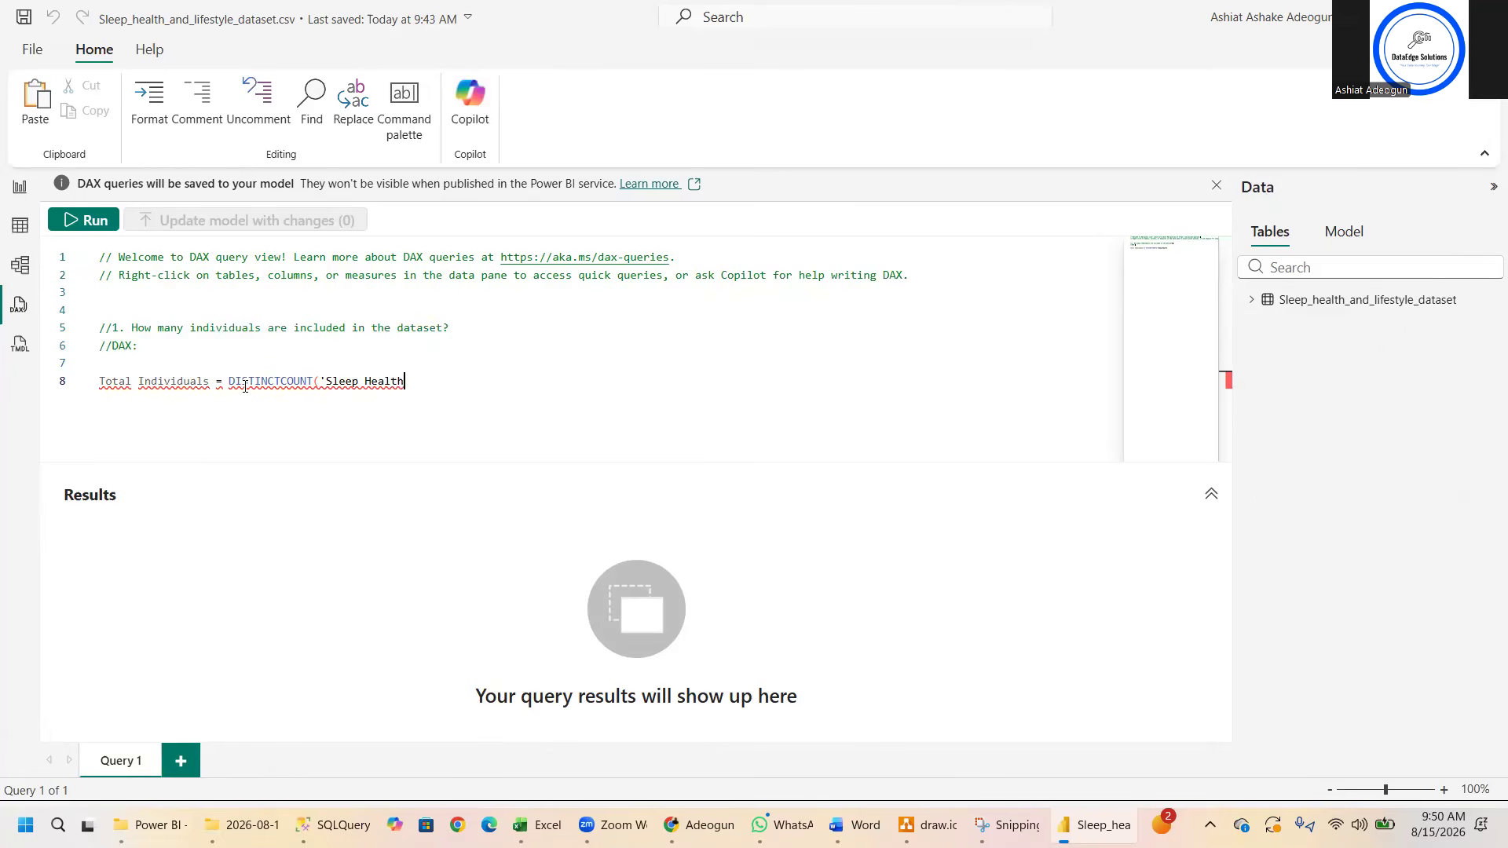
type("' [Person ID])")
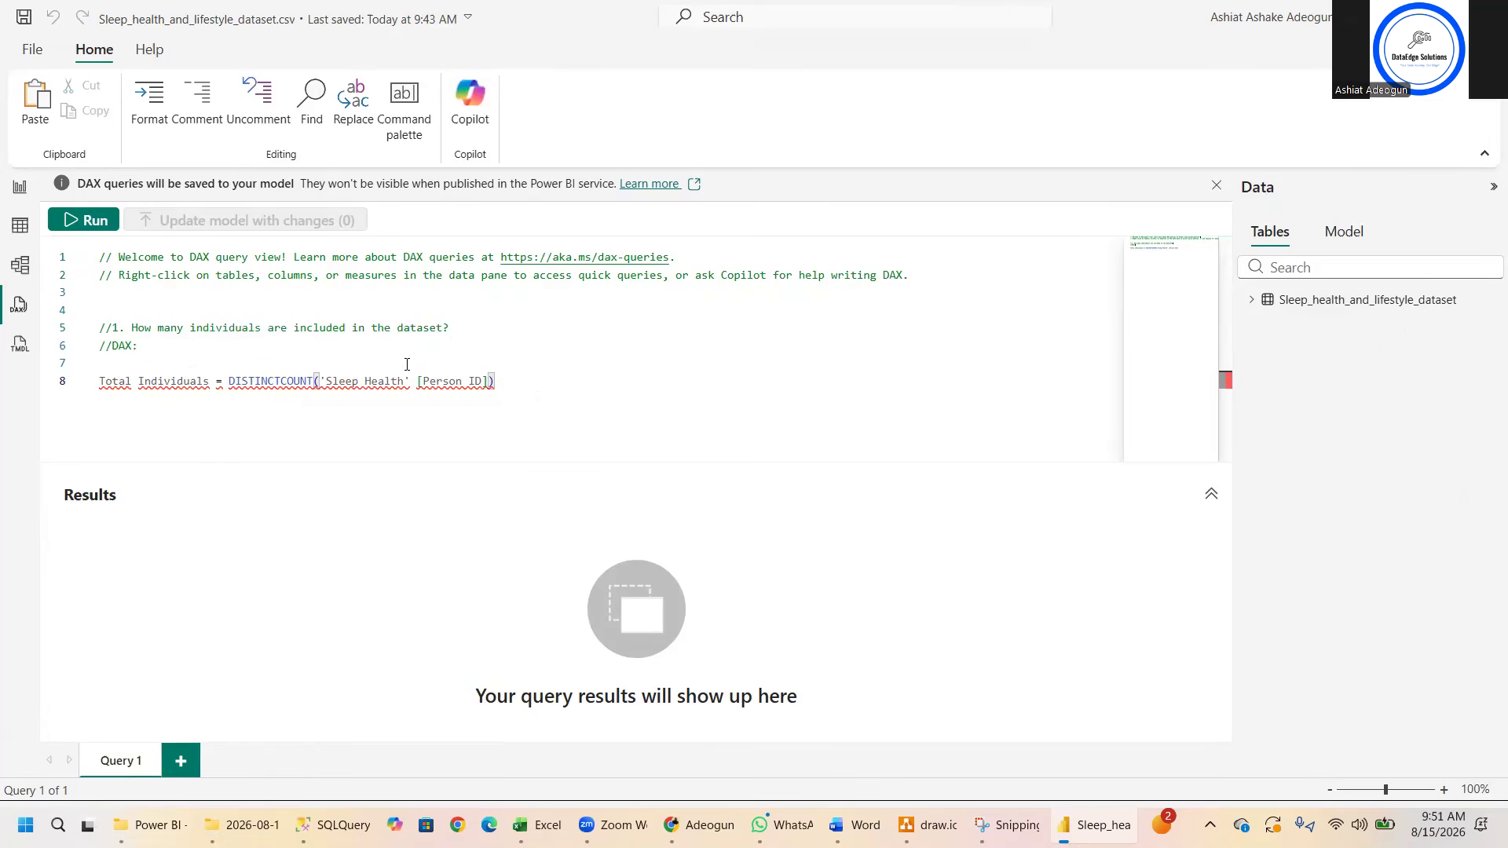
- Run the query, list the columns of the Sleep_health_and_lifestyle_dataset table, and read the message in the results to its end
left_click(91, 220)
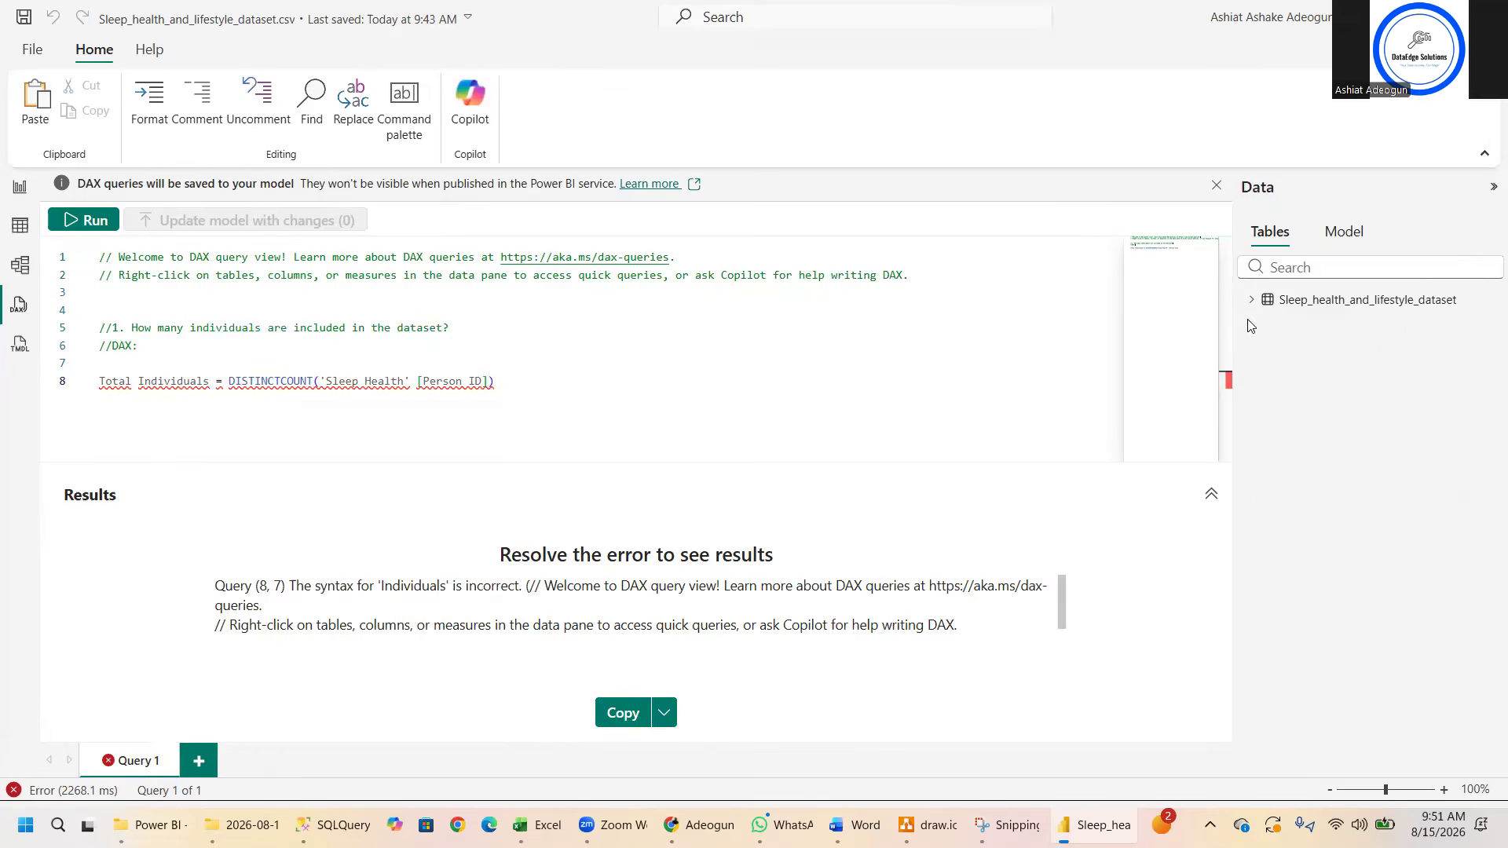
left_click(1253, 299)
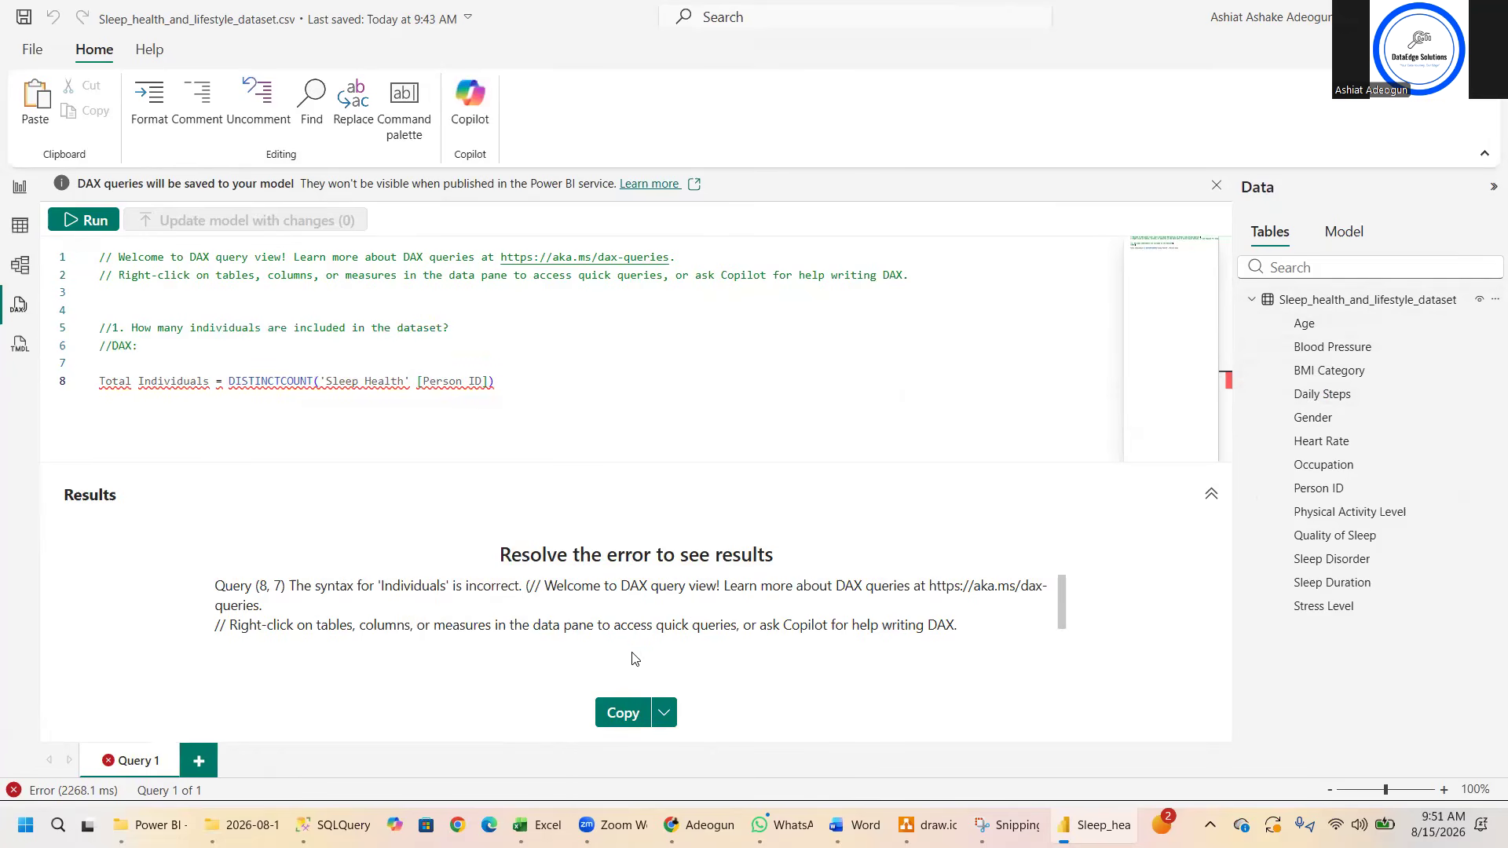
left_click_drag(1062, 605, 1058, 711)
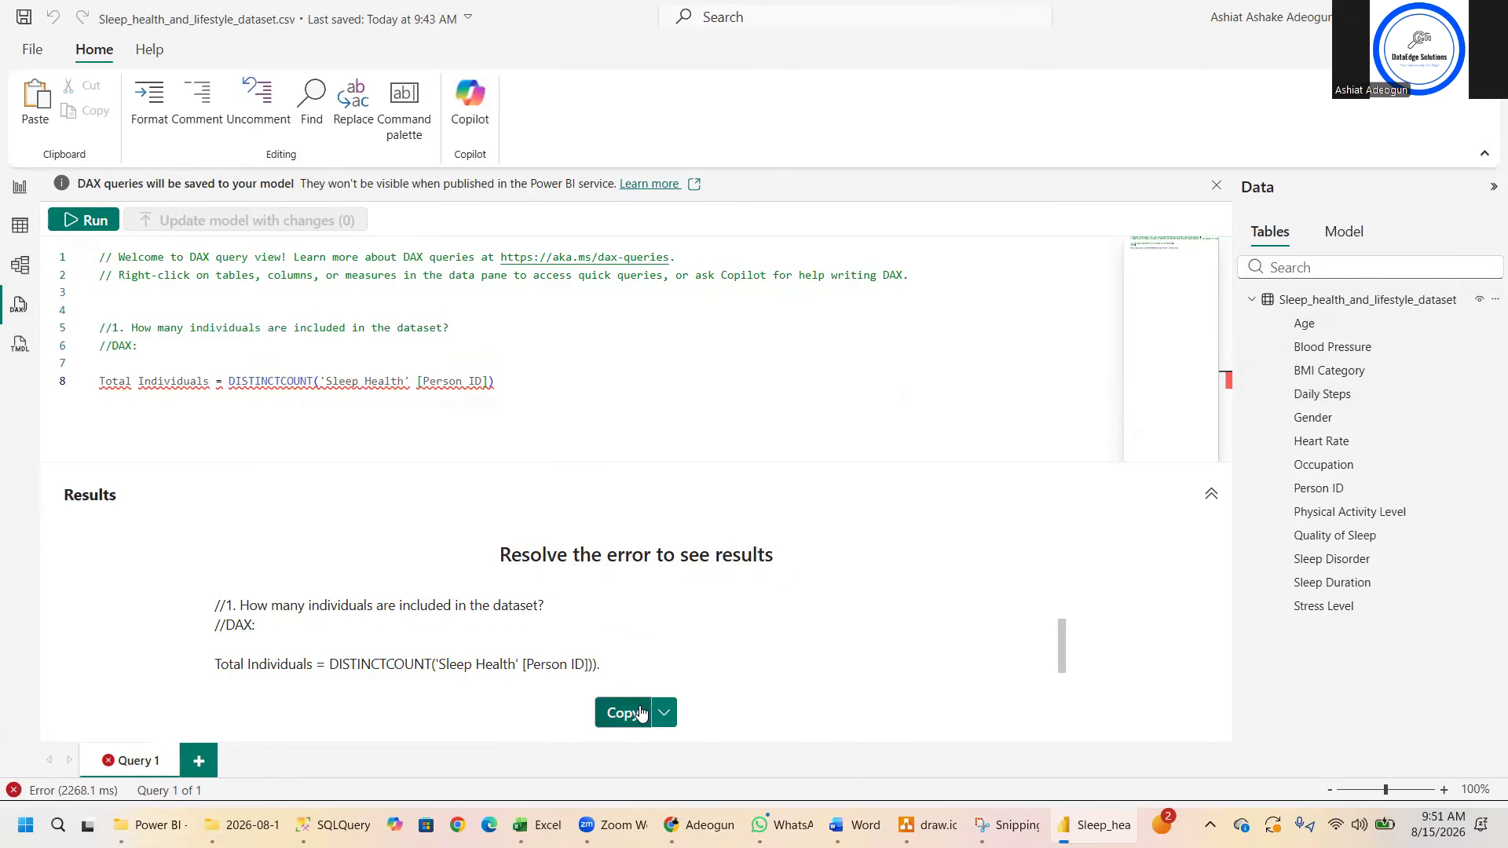
- Delete the Total Individuals formula from the query, keeping the two comment lines
left_click_drag(495, 381, 91, 333)
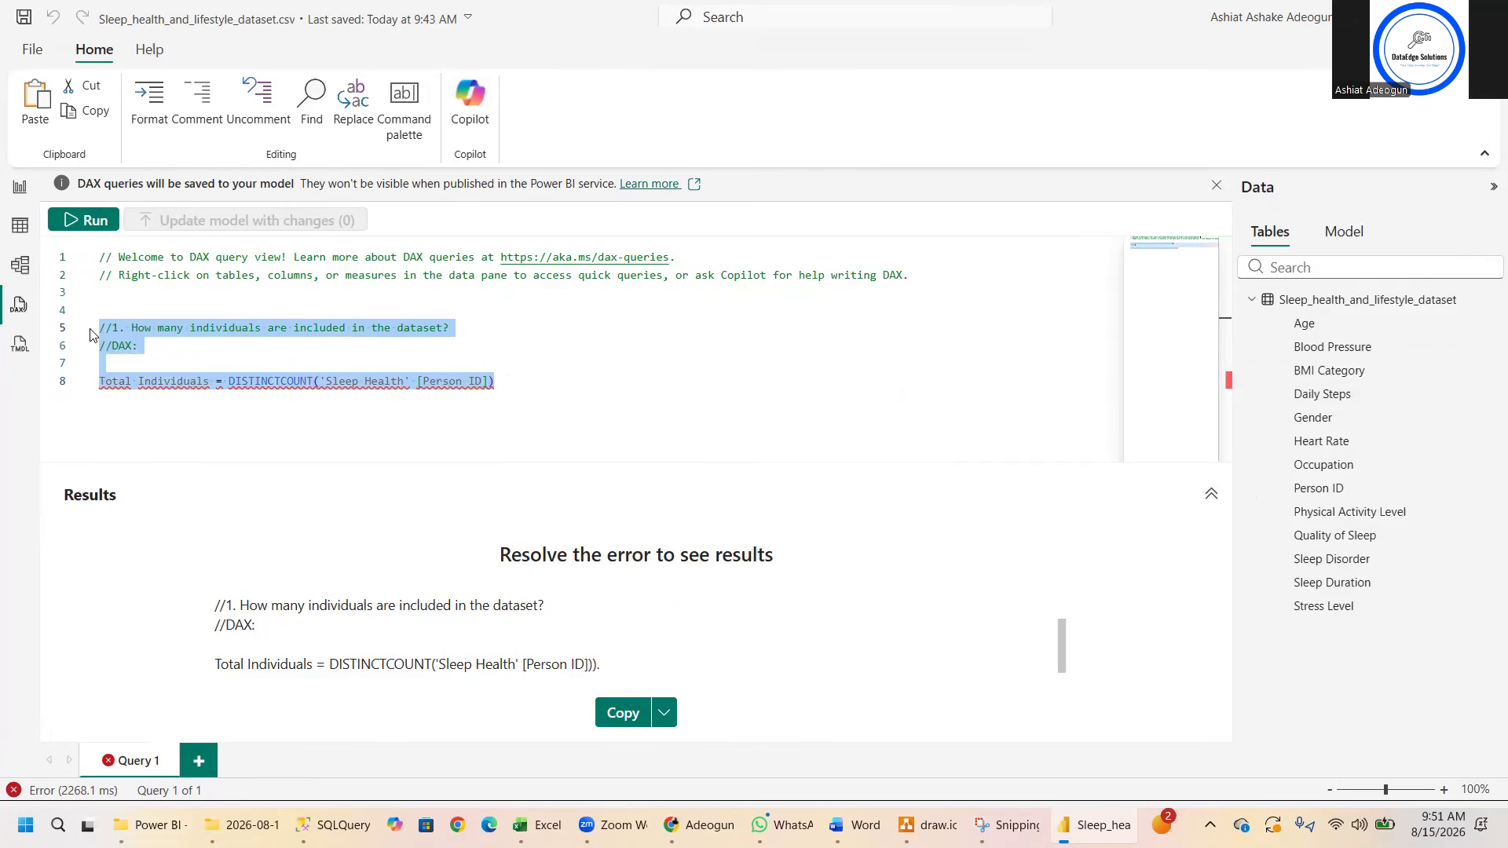
left_click(146, 366)
left_click_drag(506, 383, 94, 386)
key("ctrl+c")
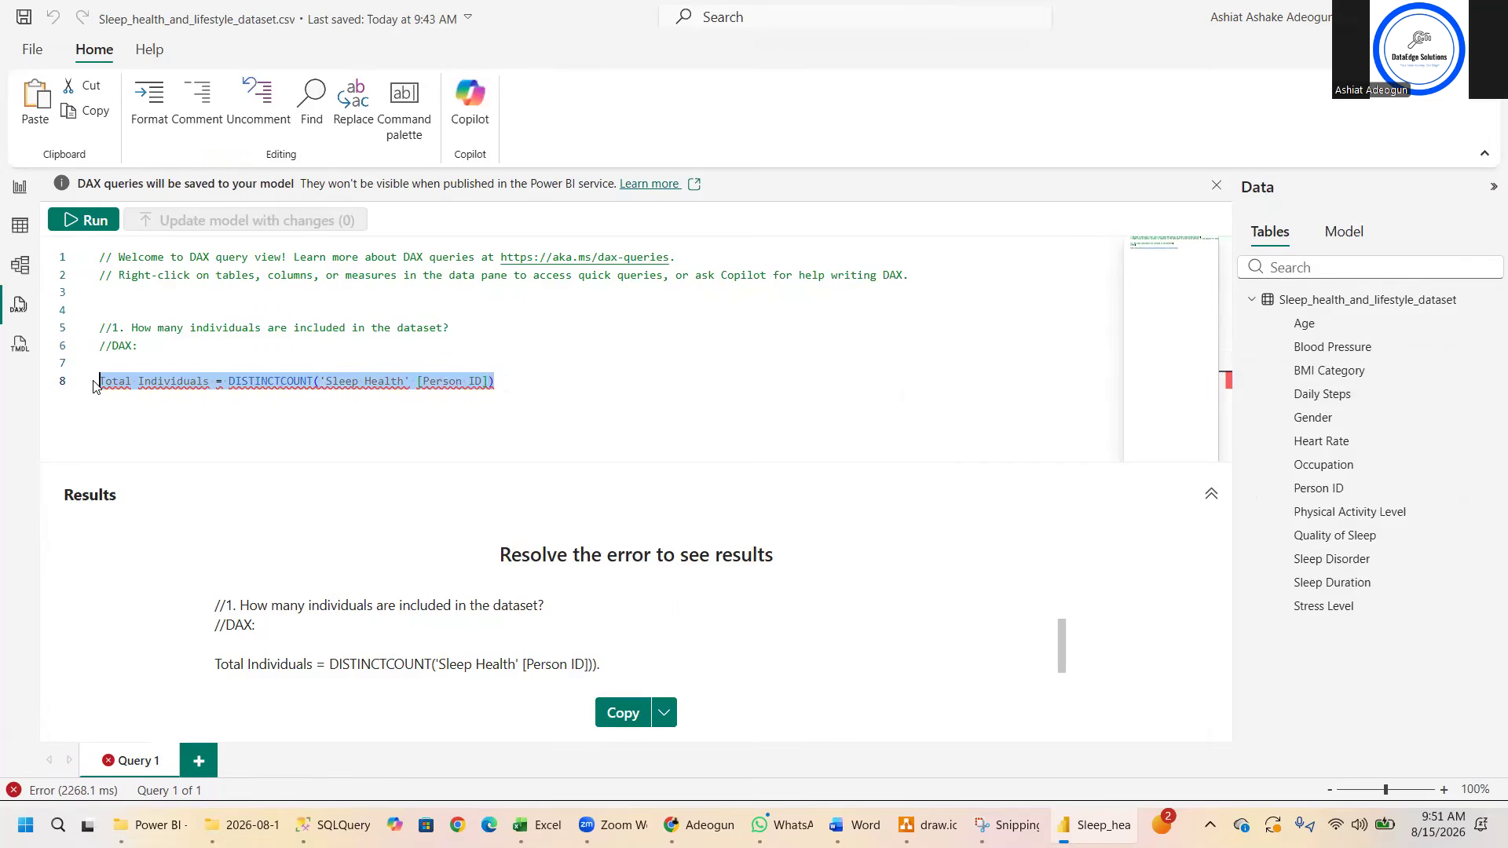
key("Delete")
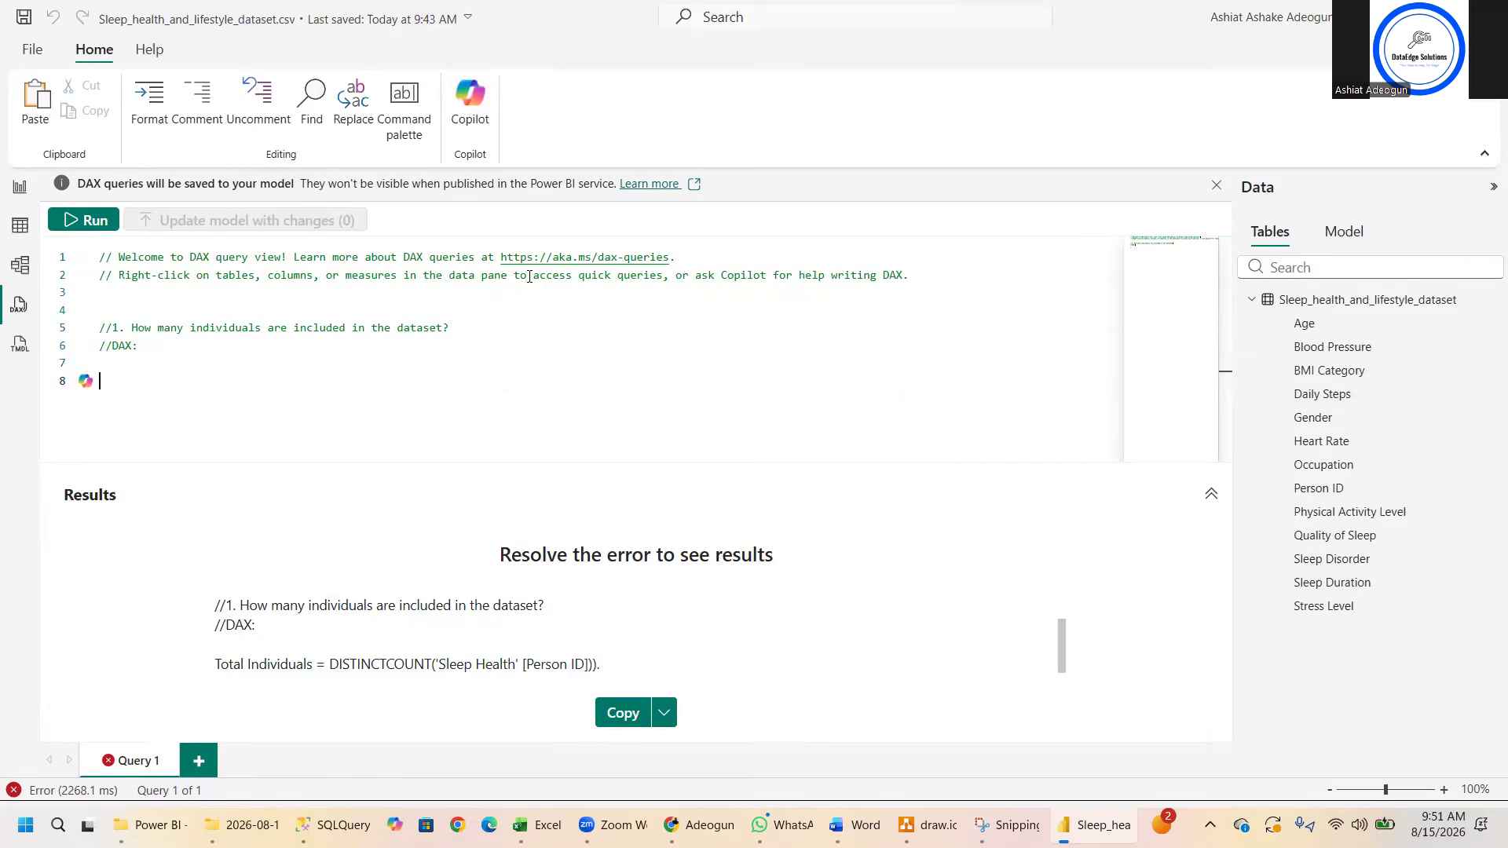
- In the data table view, create the measure Total Individuals = DISTINCTCOUNT('Sleep_health_and_lifestyle_dataset'[Person ID]) on the Sleep_health_and_lifestyle_dataset table
left_click(19, 227)
left_click(33, 187)
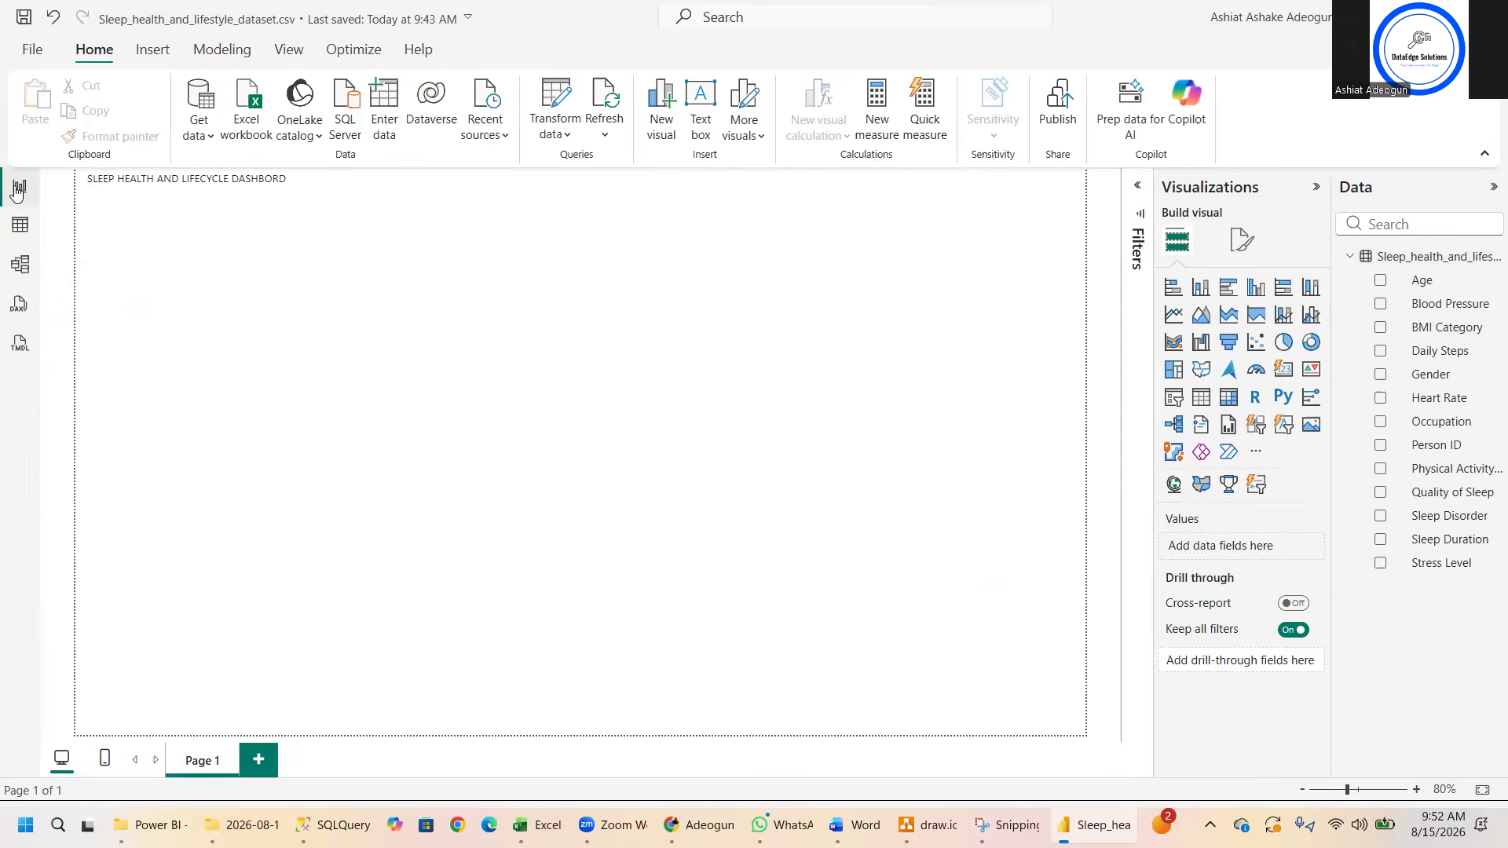
left_click(22, 228)
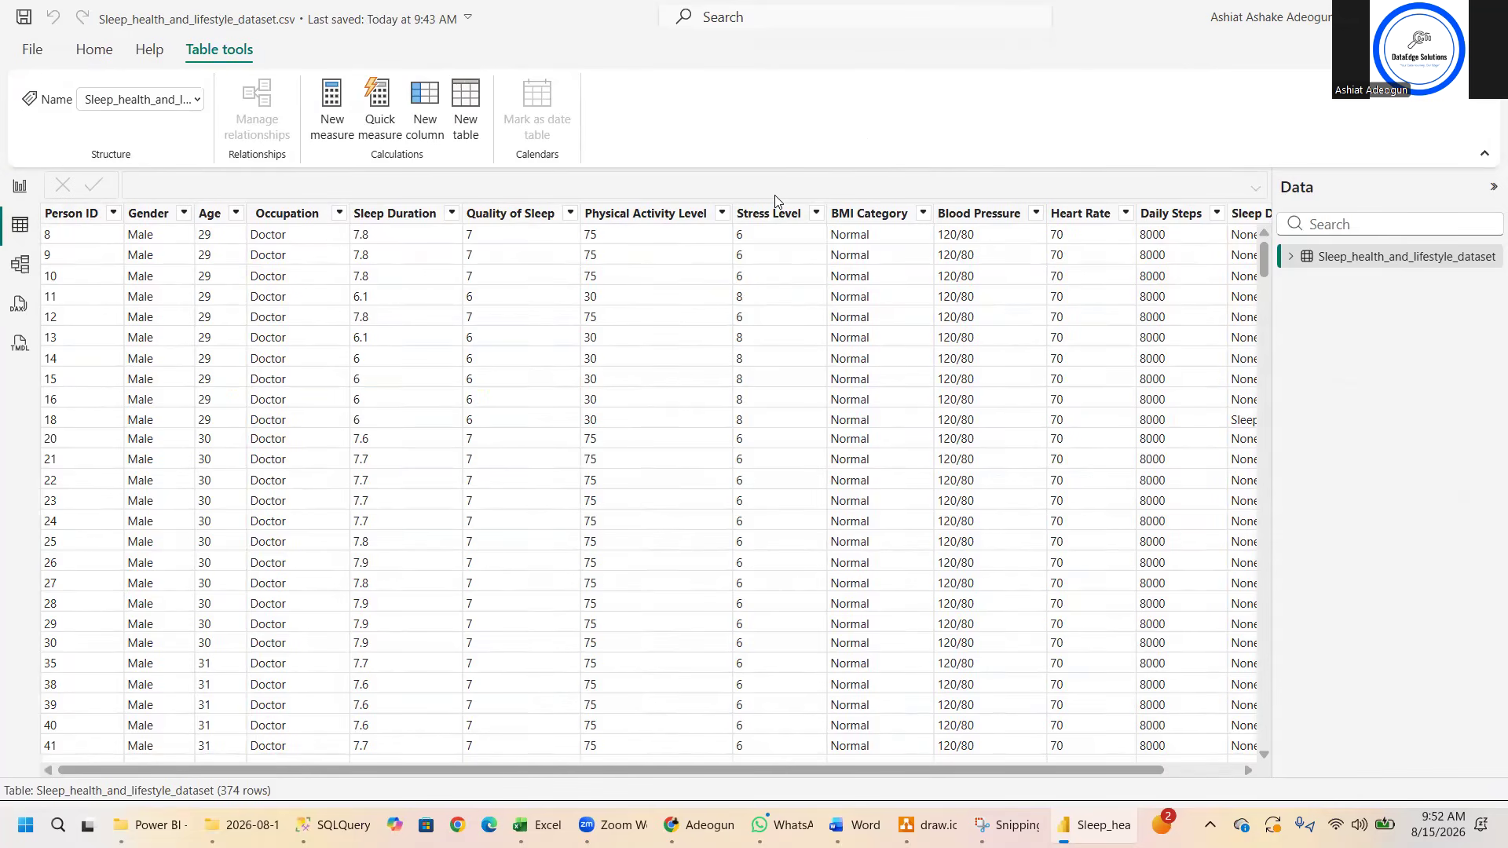
right_click(1311, 264)
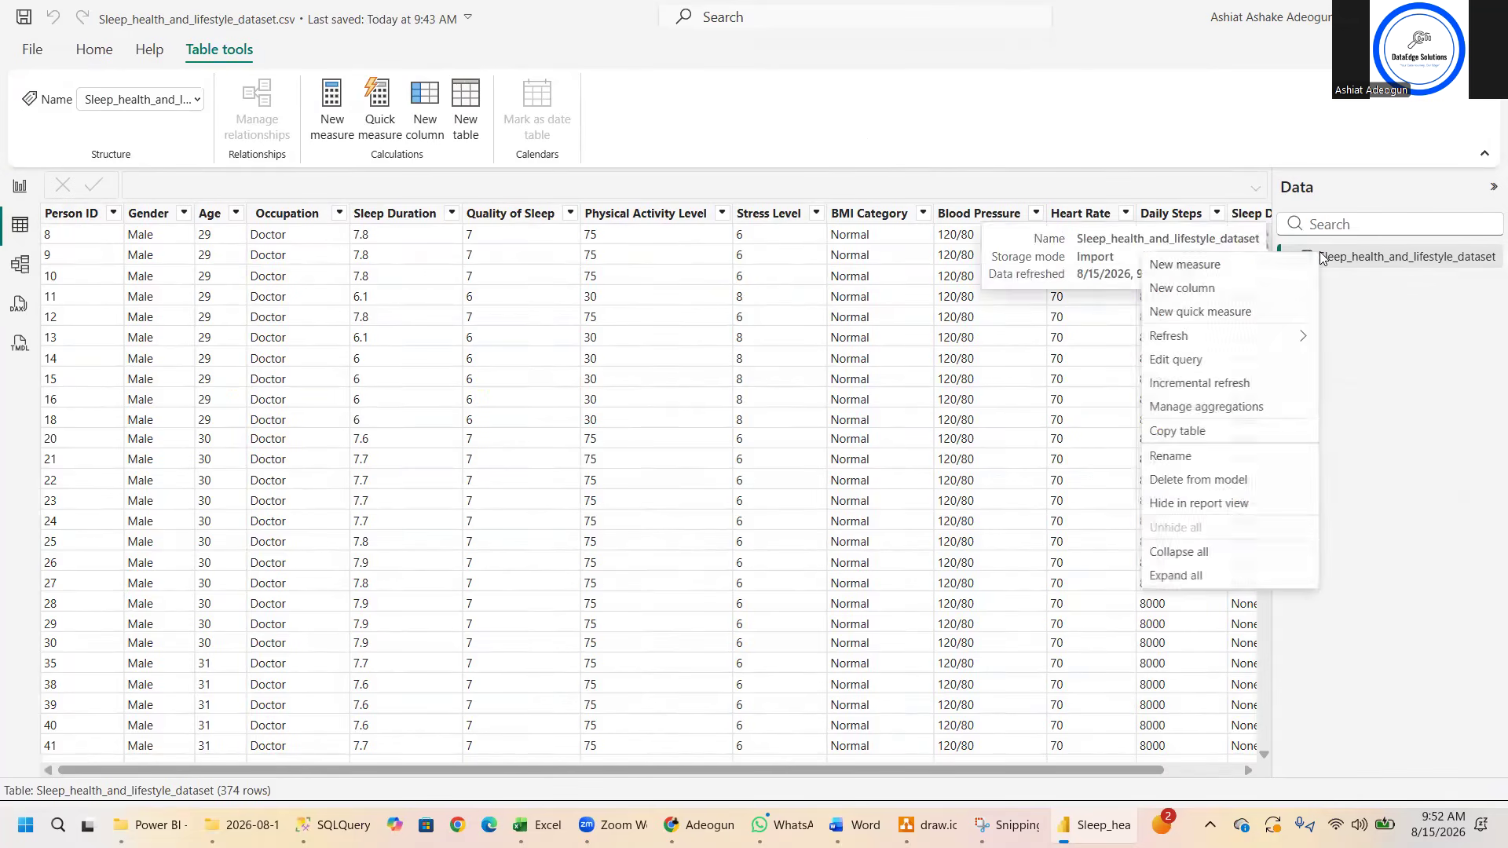
left_click(1221, 267)
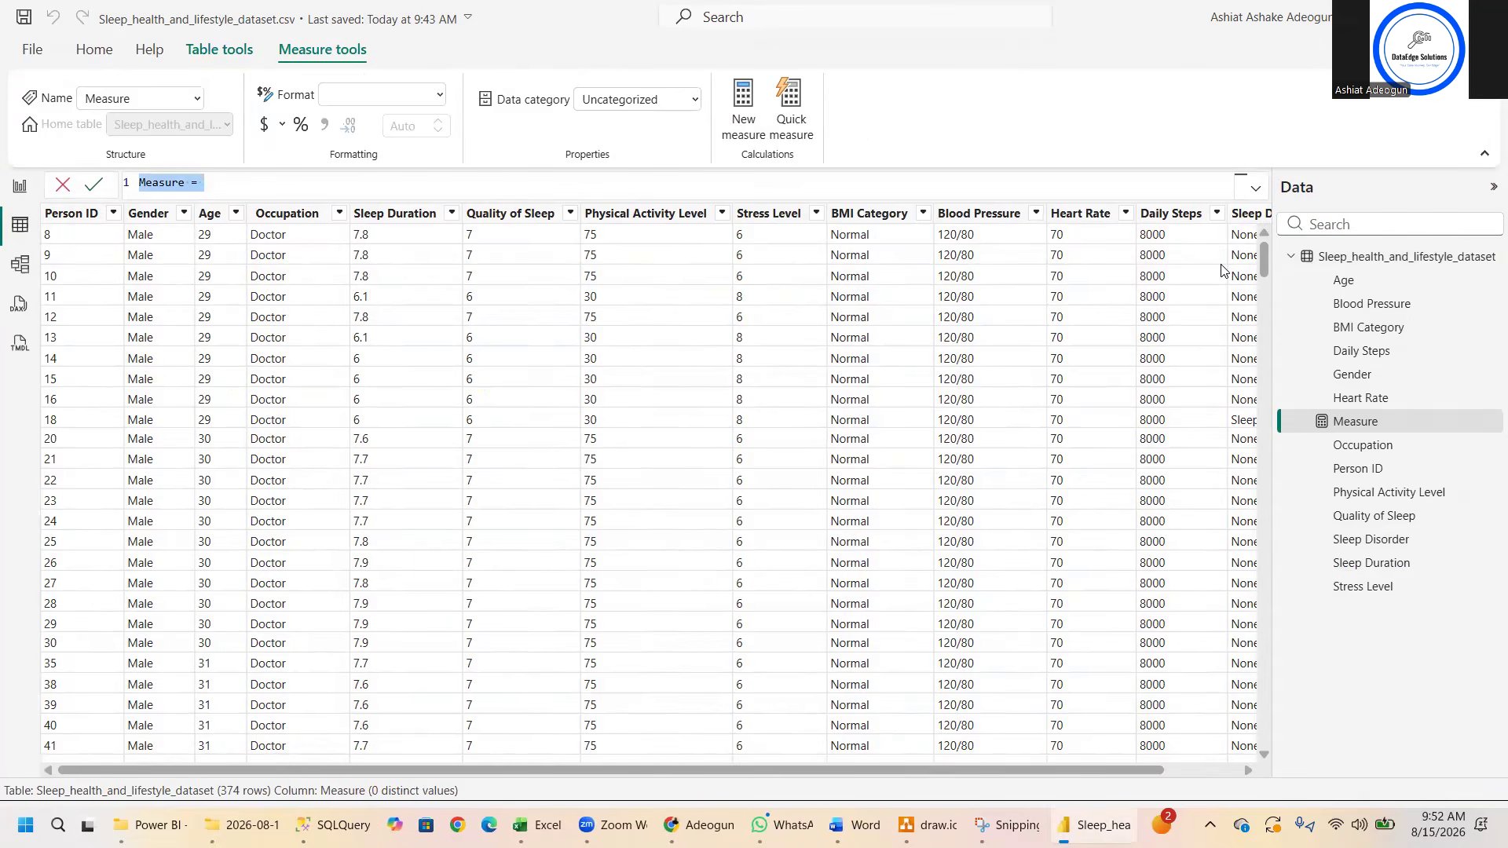
key("ctrl+v")
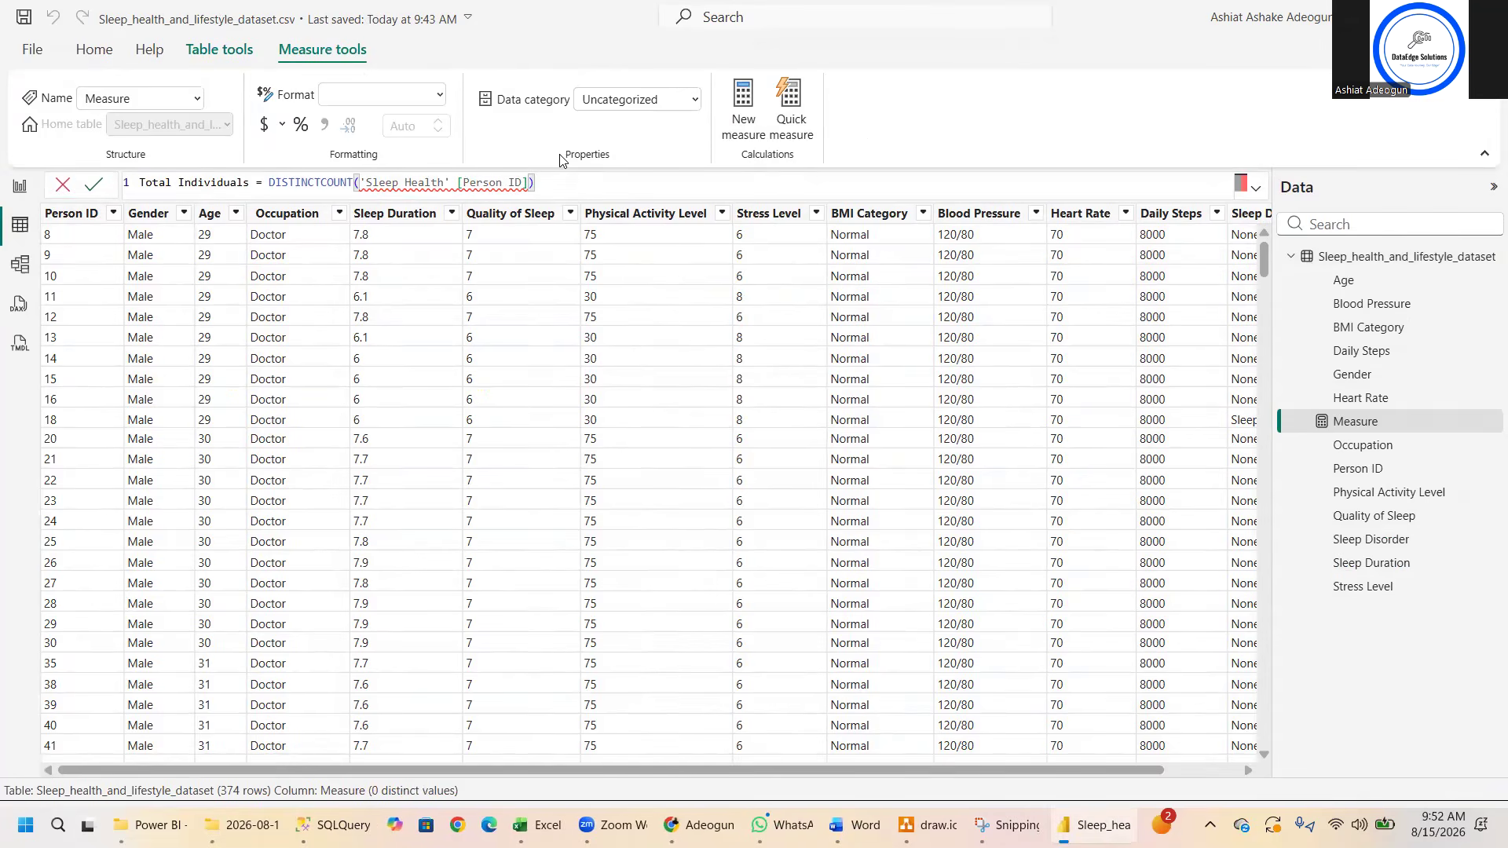
key("BackSpace")
key("BackSpace")
key("BackSpace")
key("BackSpace")
key("BackSpace")
key("BackSpace")
key("BackSpace")
key("BackSpace")
key("BackSpace")
key("BackSpace")
key("BackSpace")
key("BackSpace")
key("BackSpace")
key("BackSpace")
key("BackSpace")
key("BackSpace")
key("BackSpace")
key("BackSpace")
key("BackSpace")
key("BackSpace")
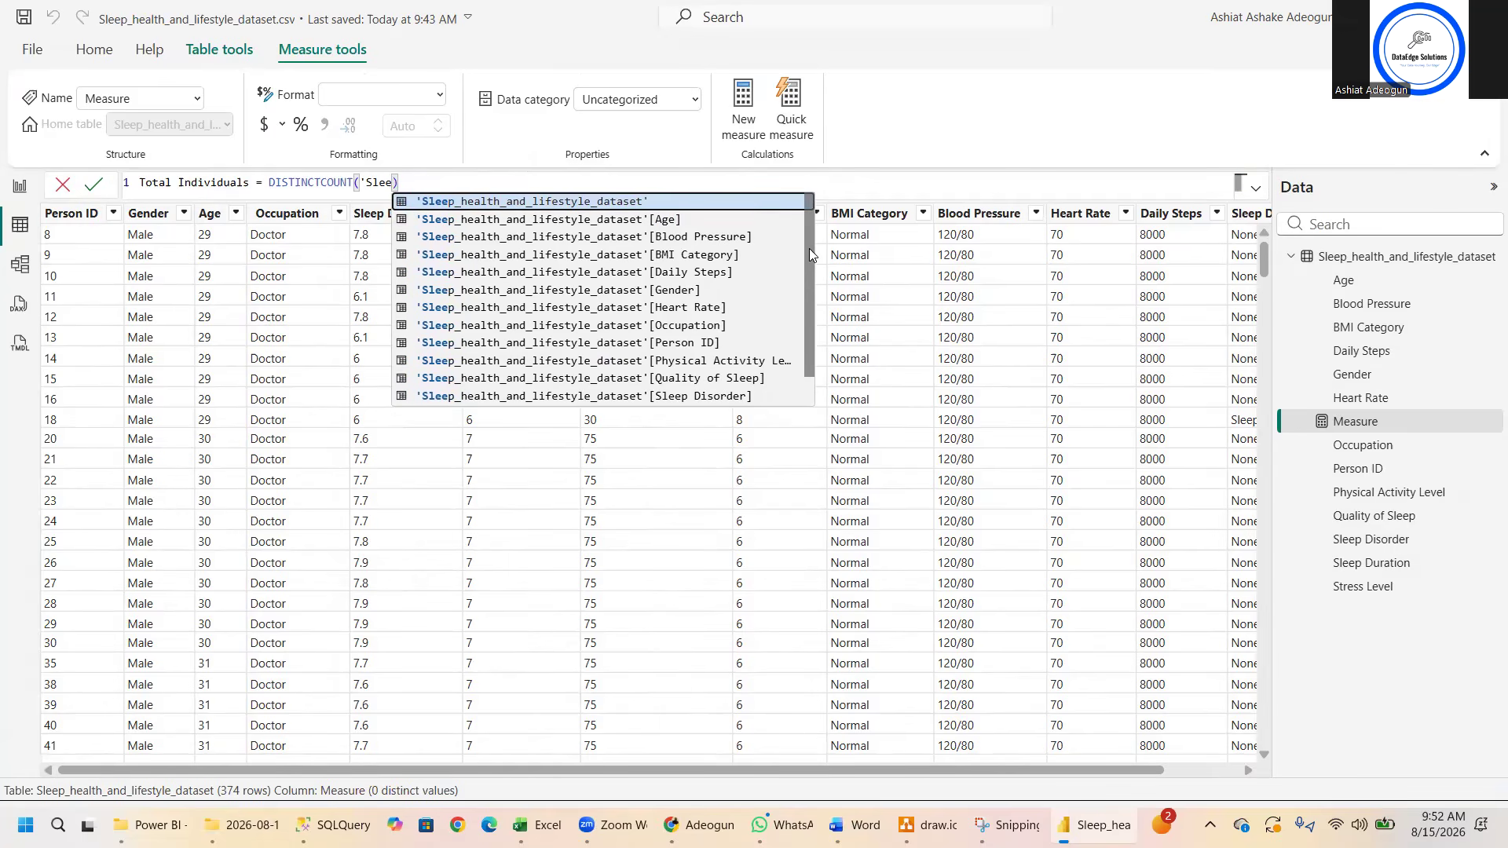
left_click(691, 343)
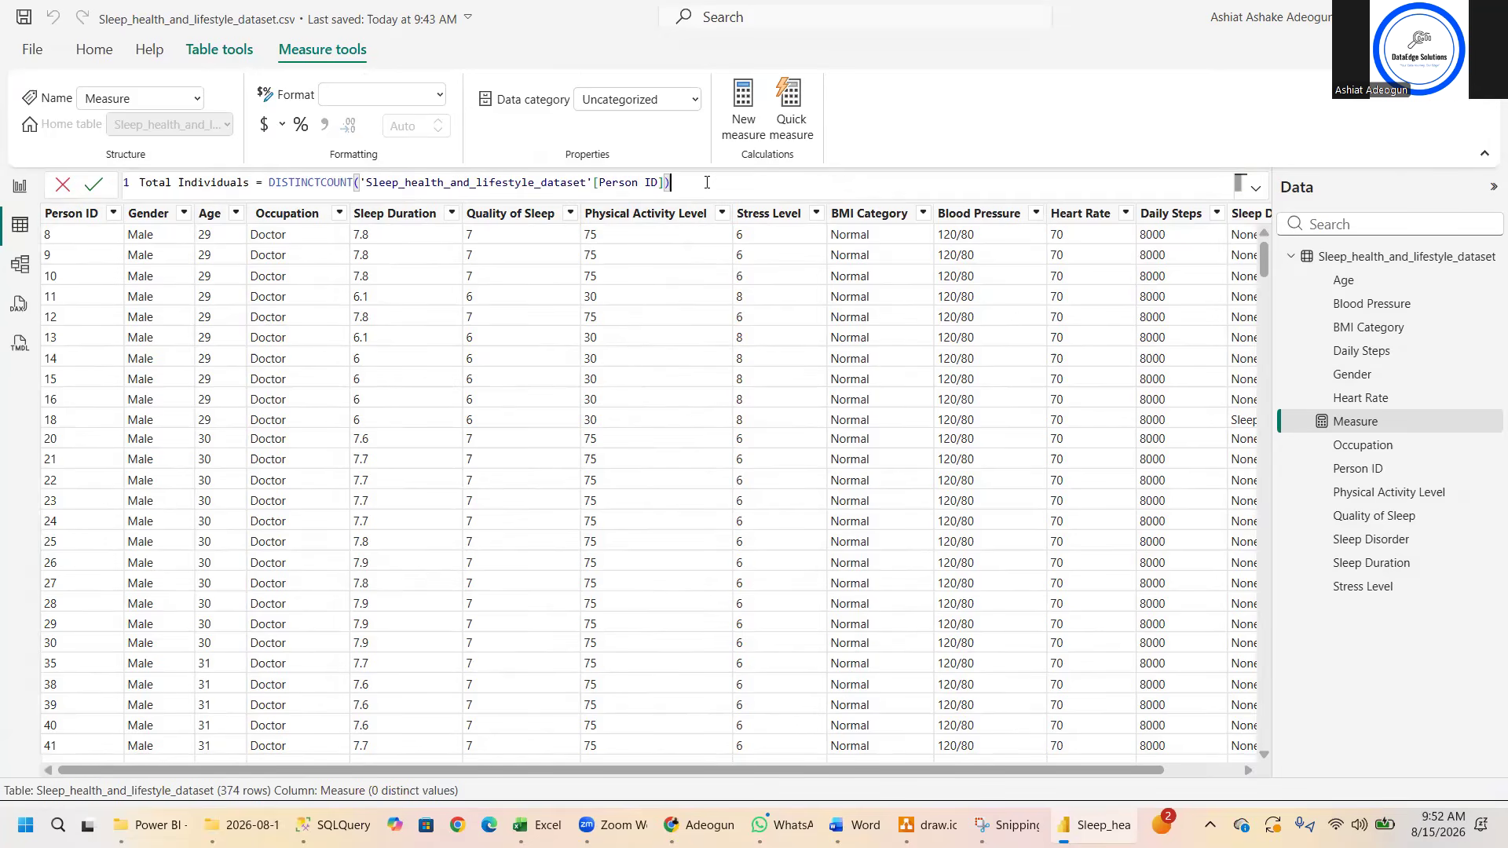
left_click(92, 193)
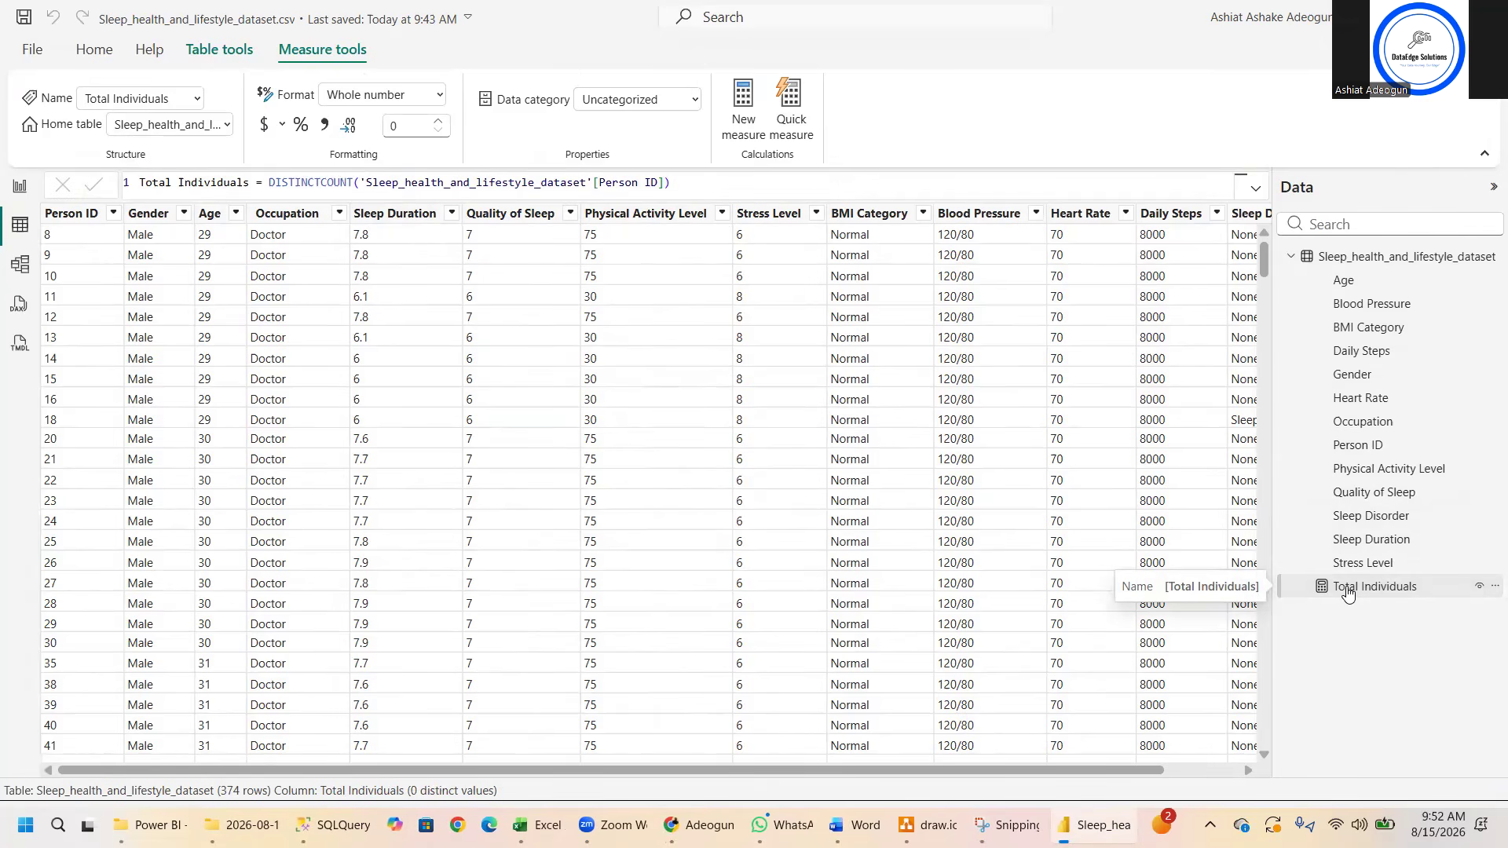
- Add a Max per category quick measure with First Age as base value and Occupation as category, and return to the report page
right_click(1364, 260)
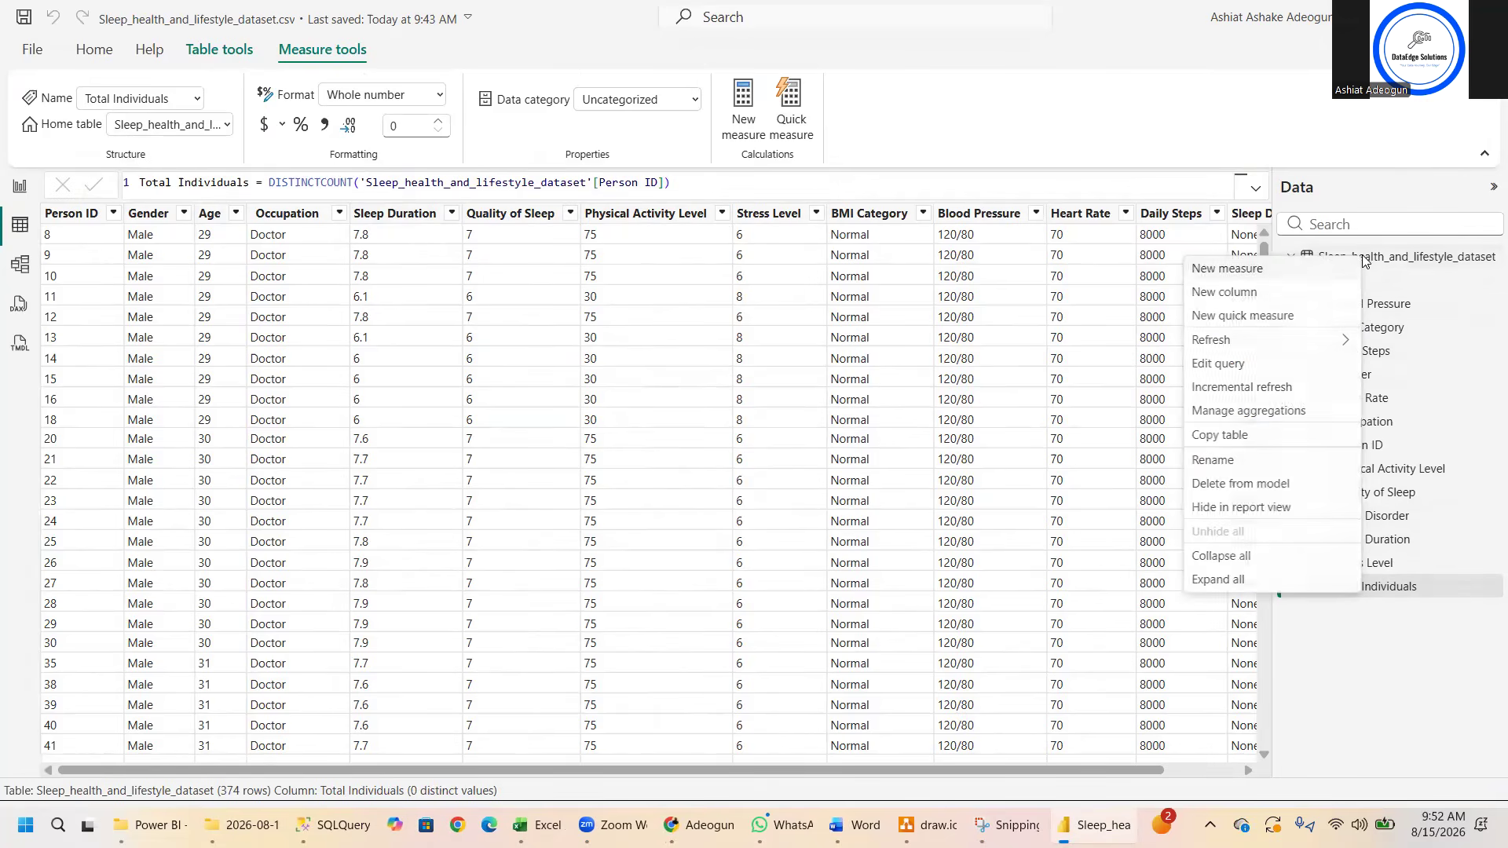
left_click(1243, 316)
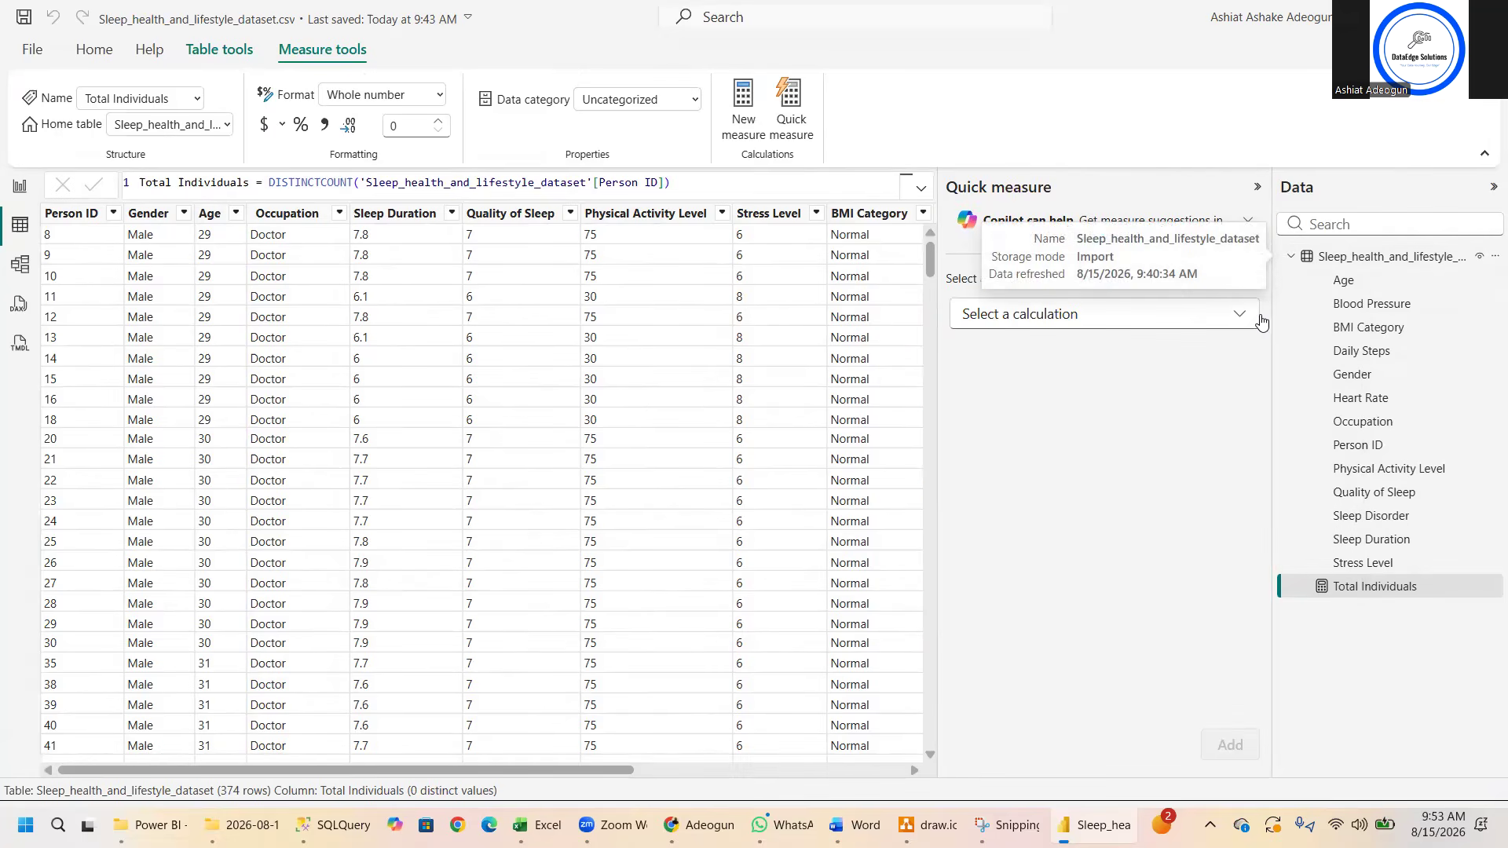
left_click(1243, 316)
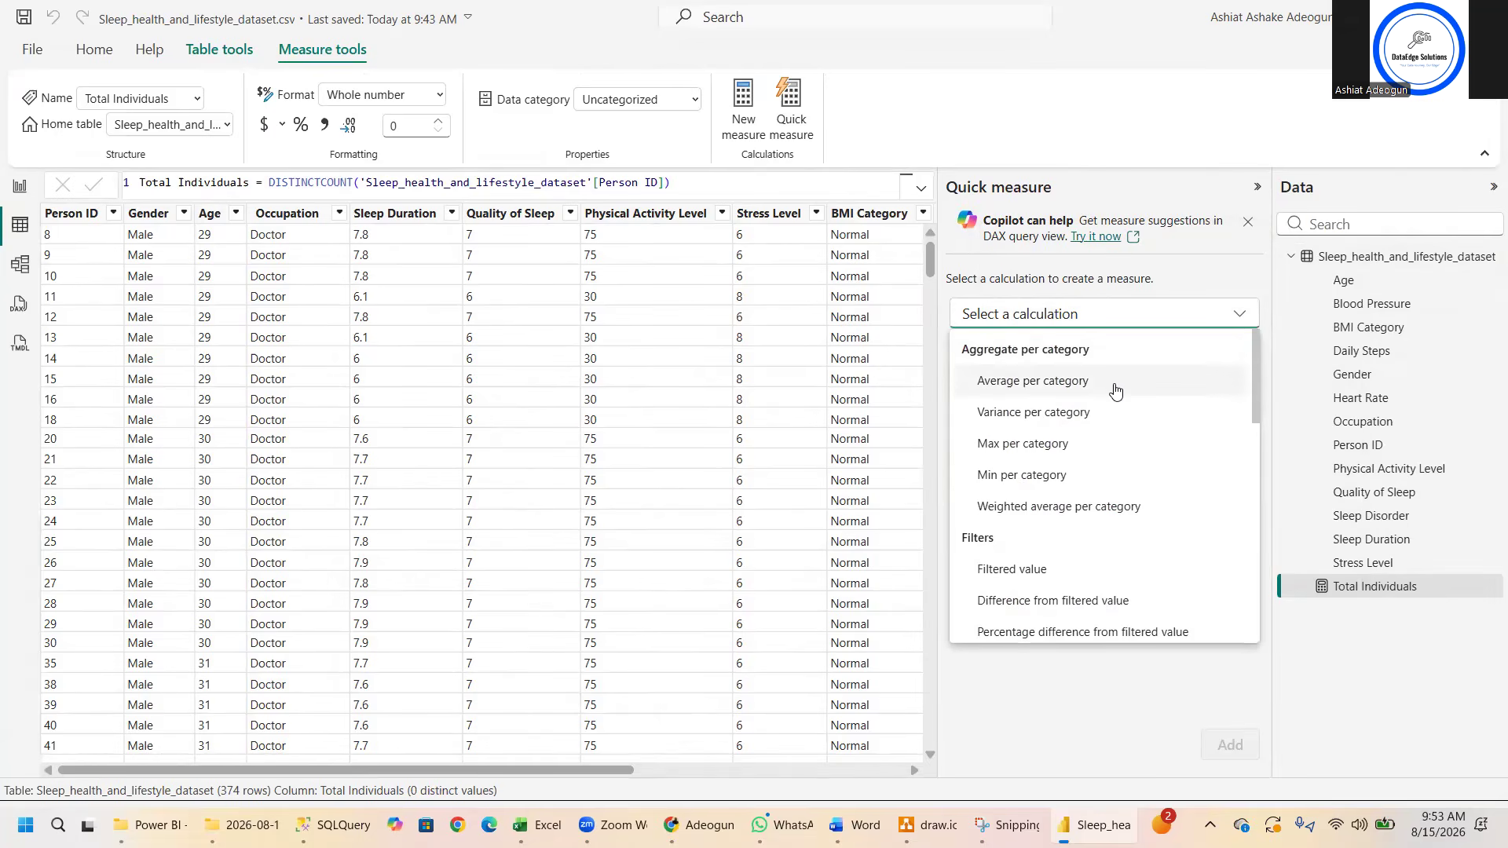
left_click(1051, 453)
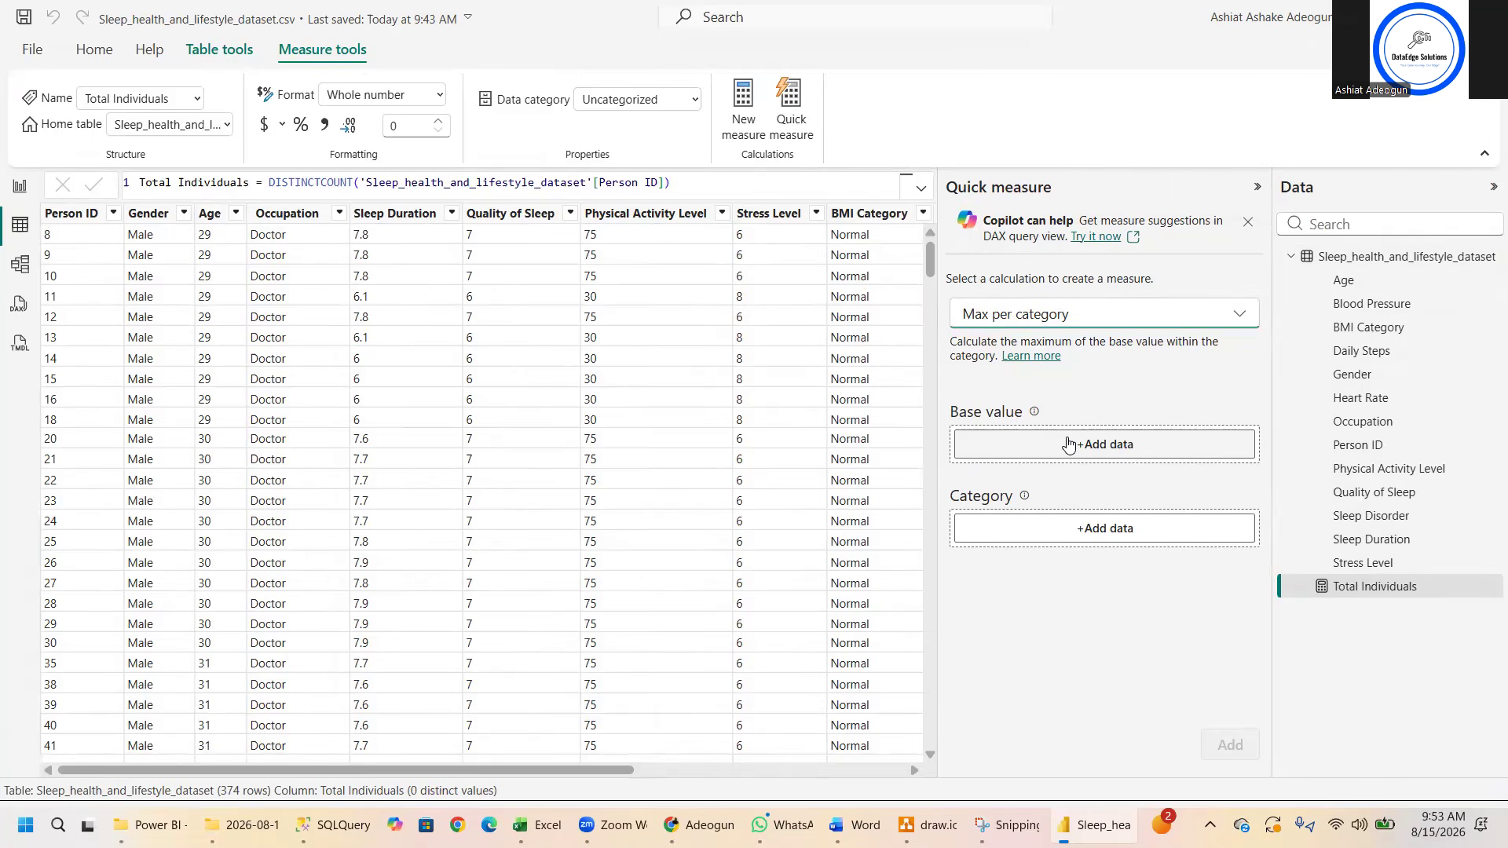
left_click(1069, 446)
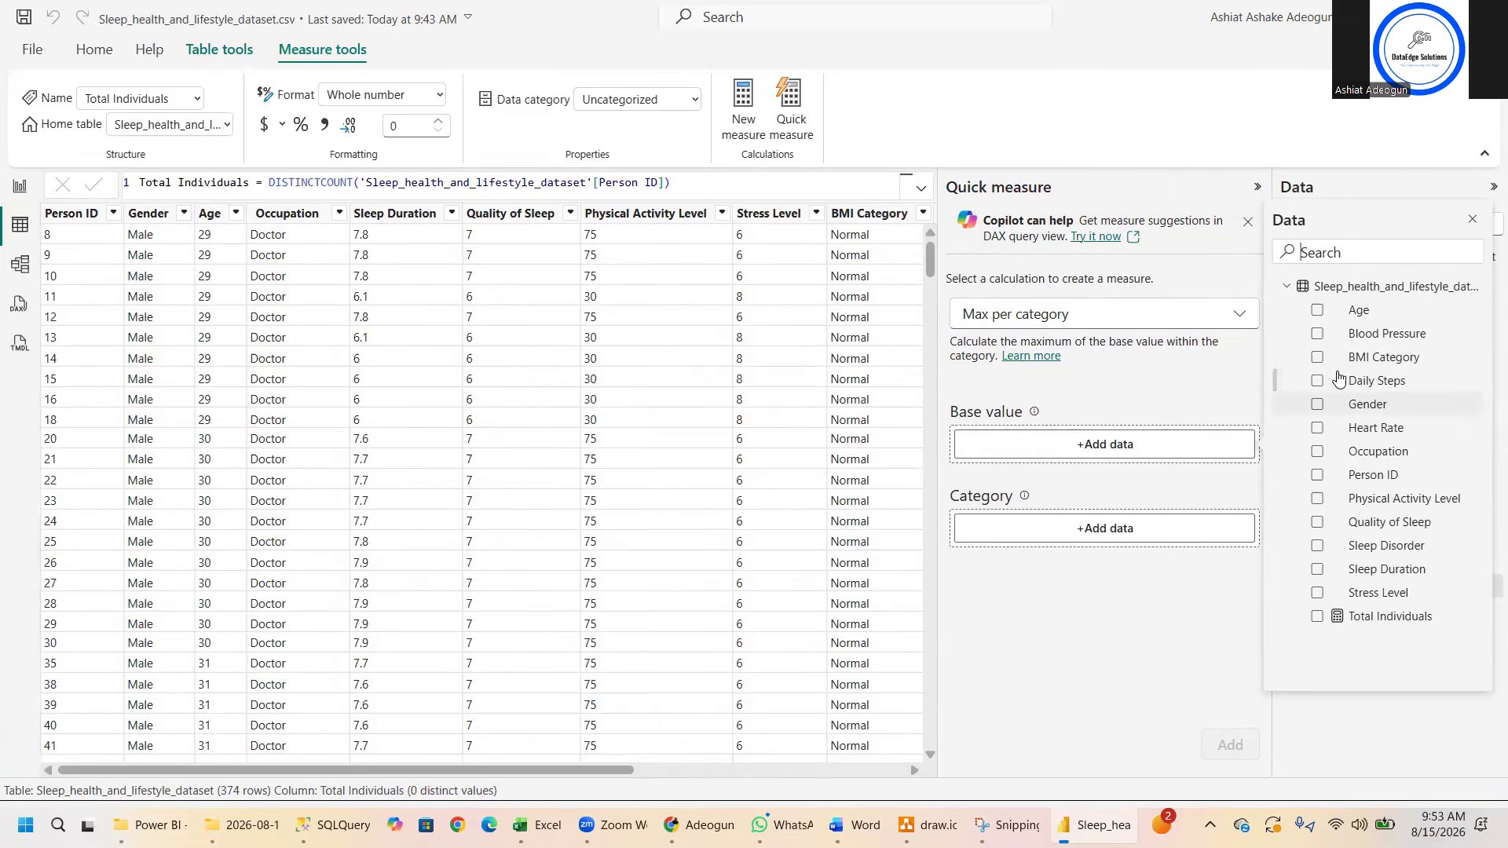
left_click(1373, 313)
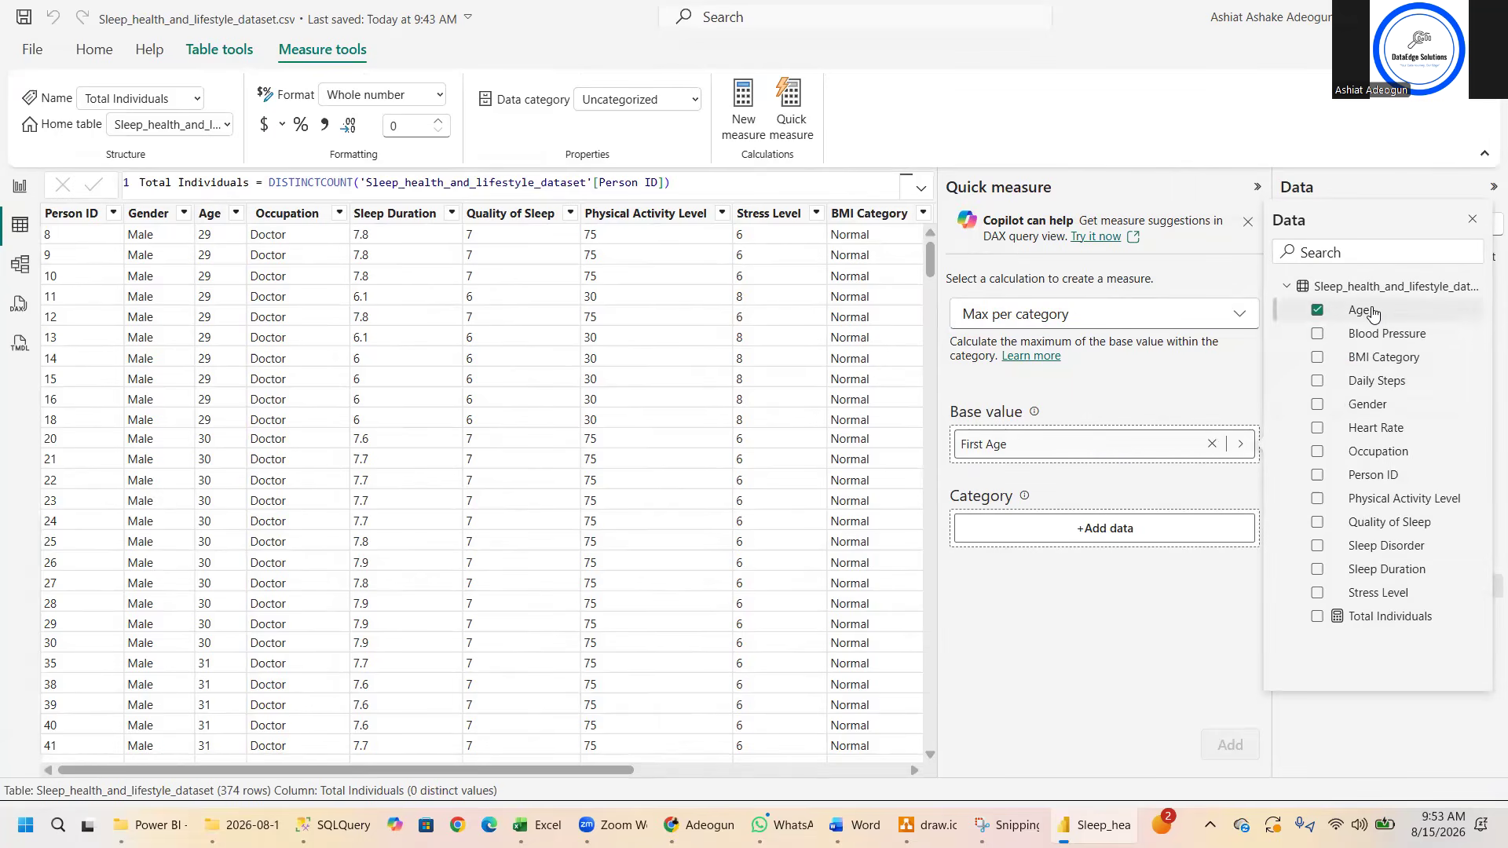
left_click(1106, 530)
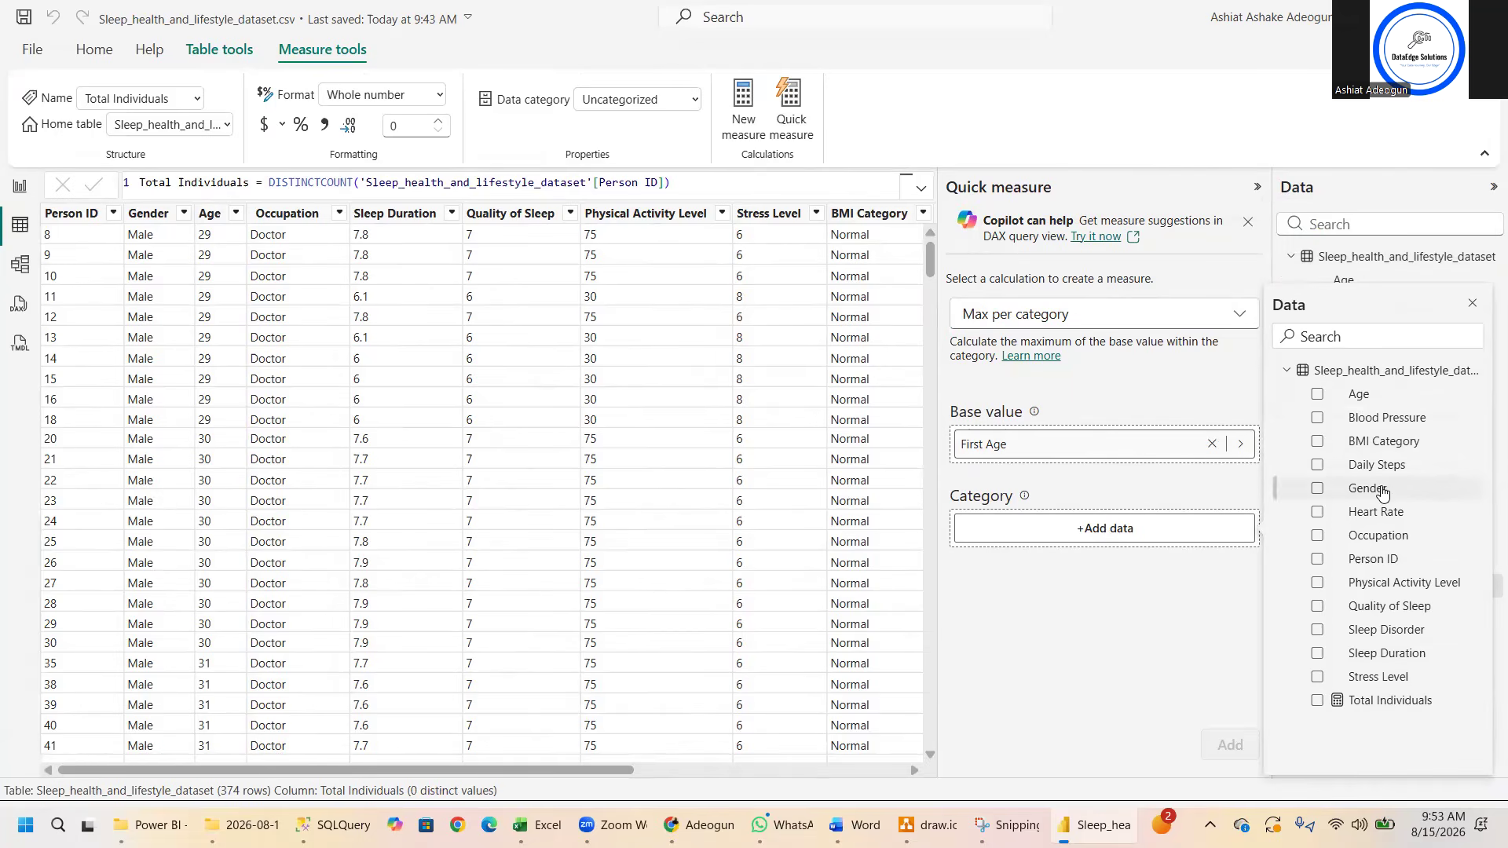
left_click(1382, 539)
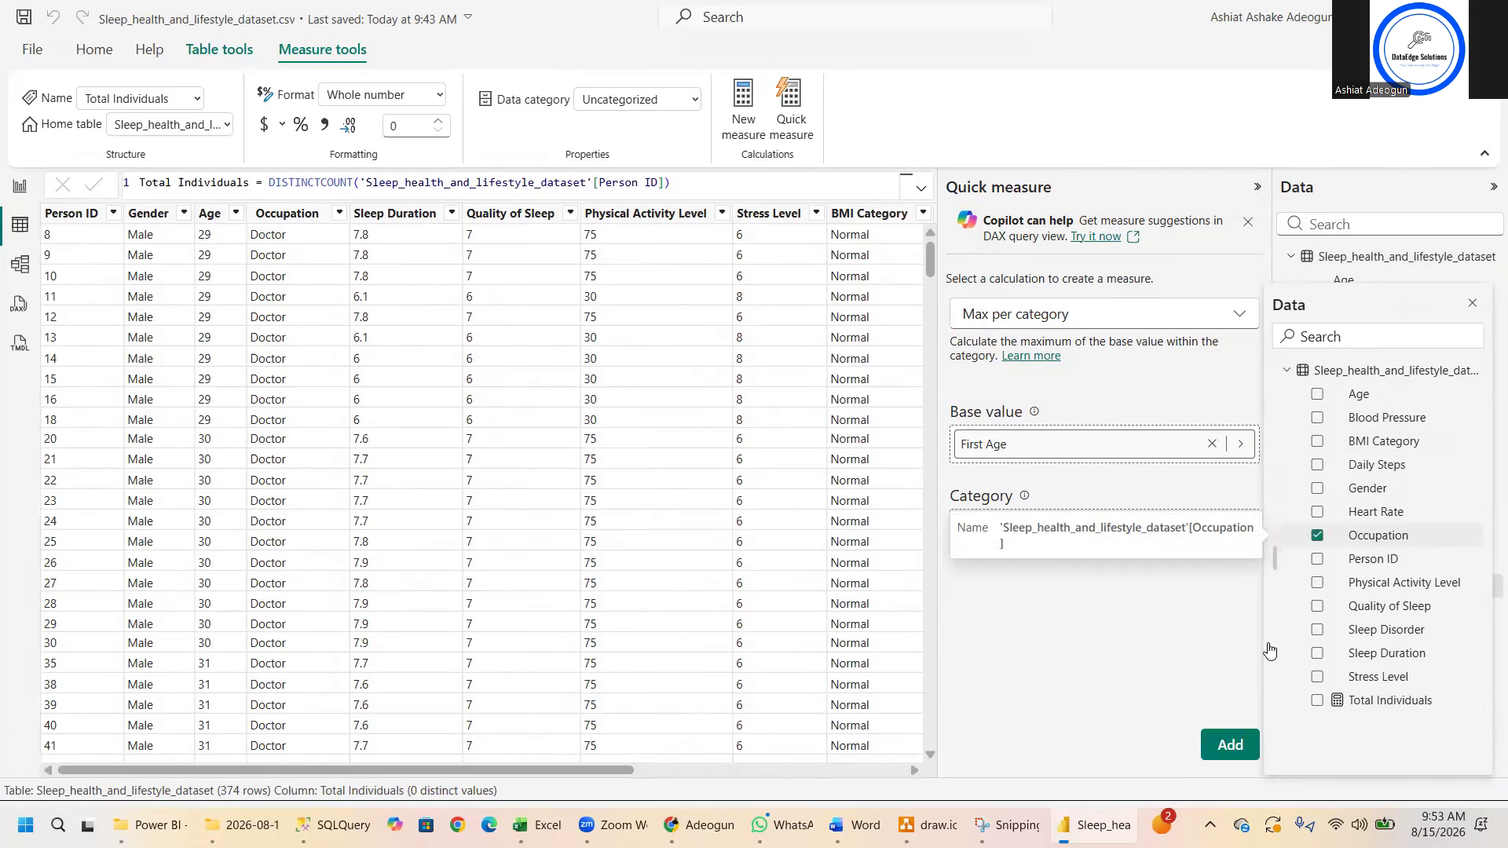
left_click(1226, 745)
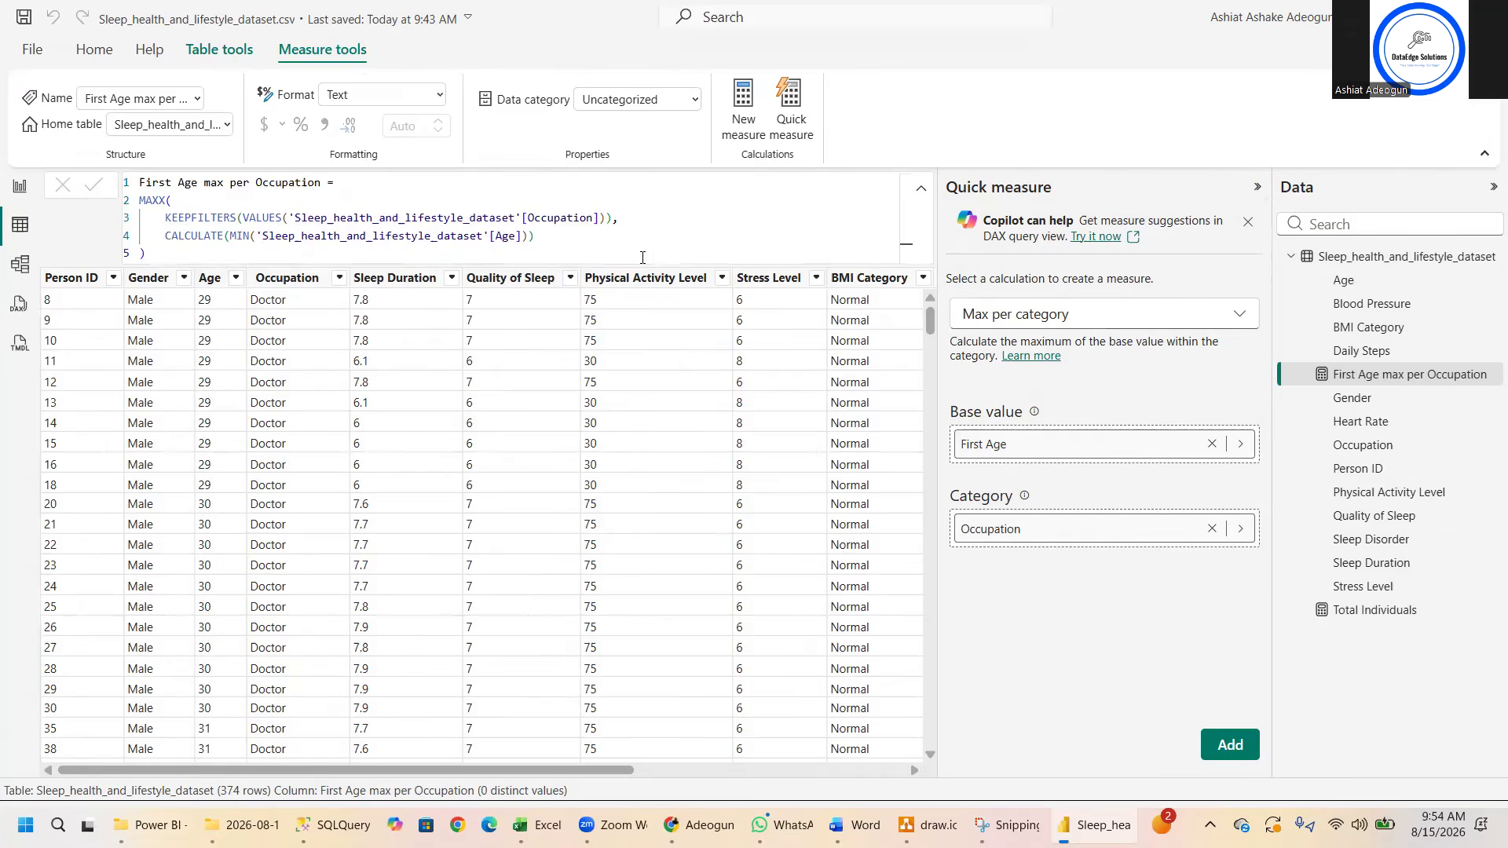
left_click(19, 189)
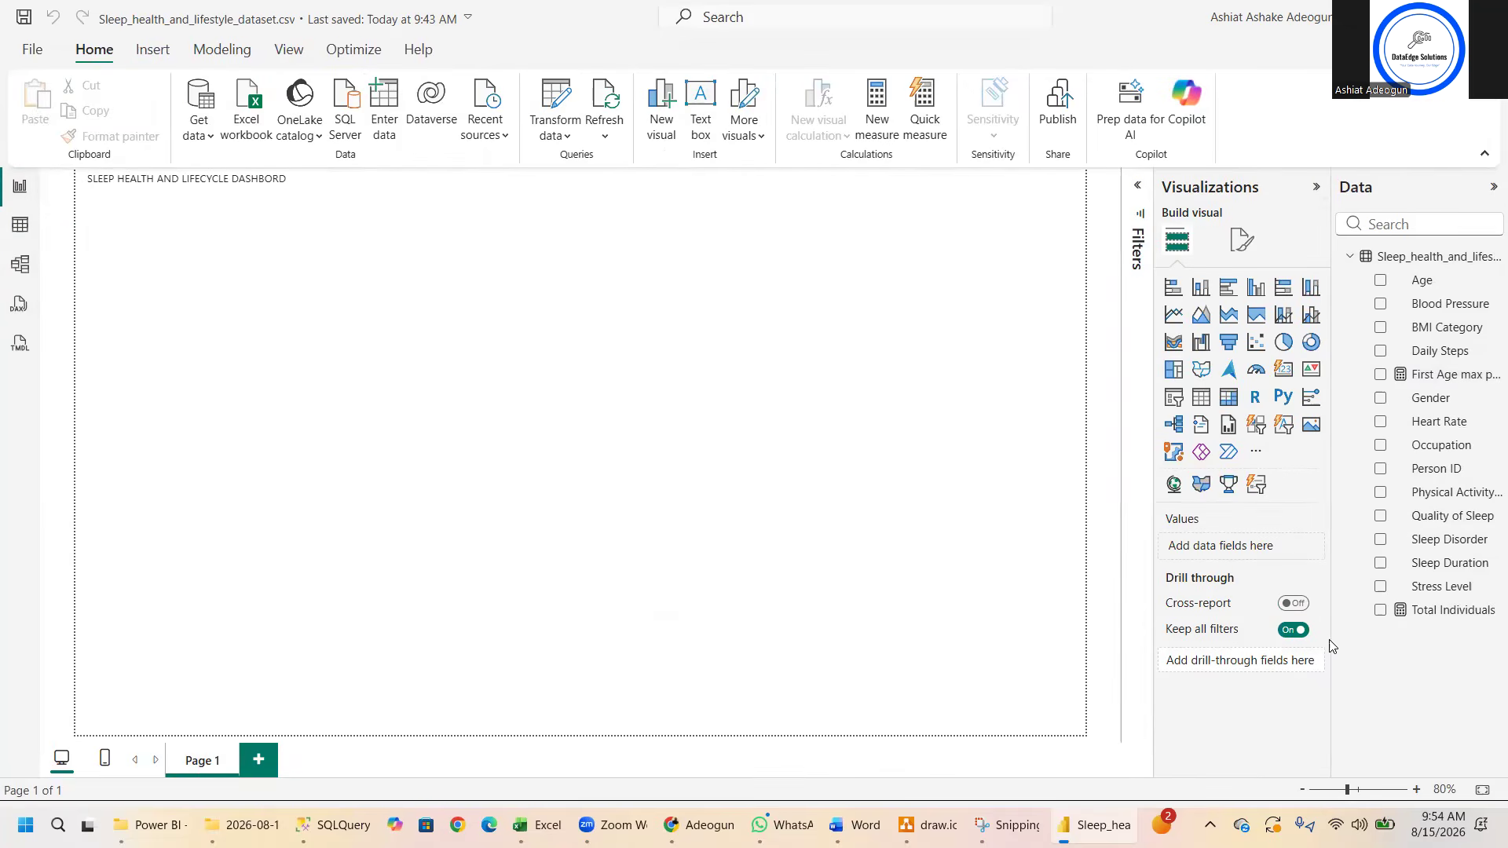
left_click_drag(1431, 377, 714, 483)
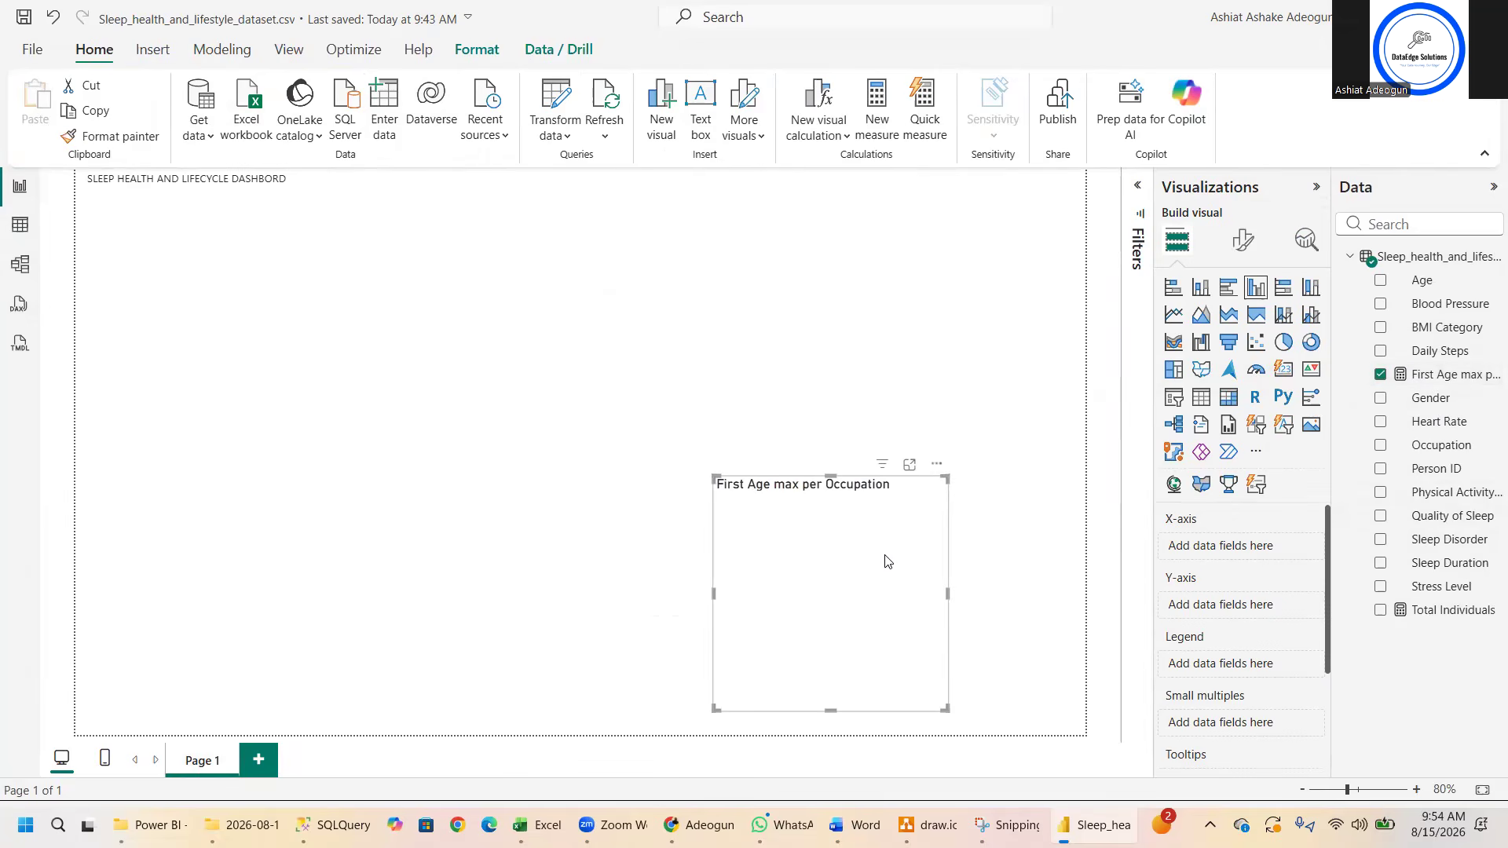
left_click_drag(885, 501, 719, 257)
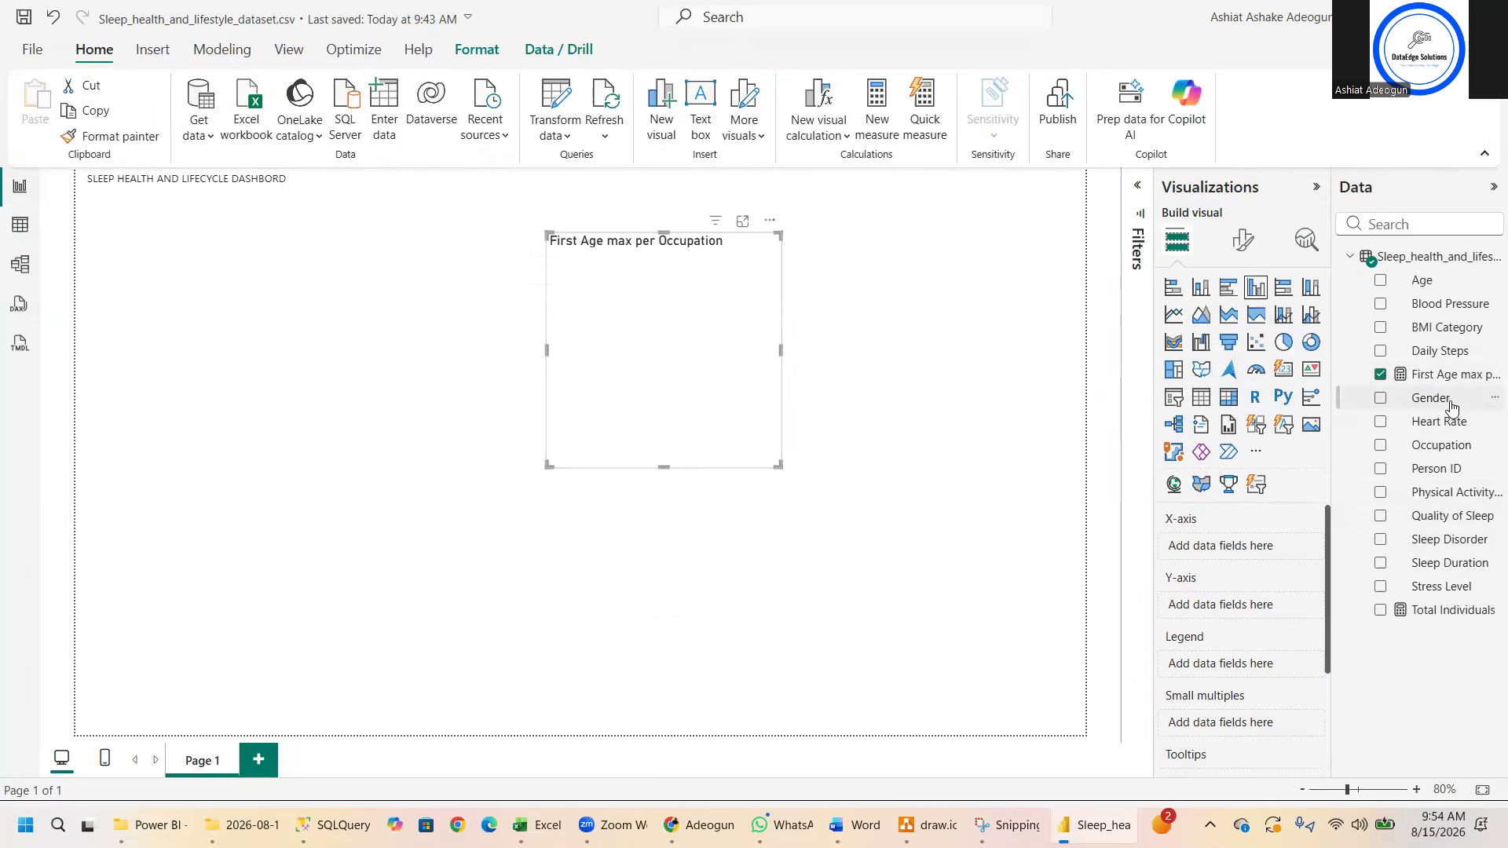
left_click_drag(1451, 405, 694, 348)
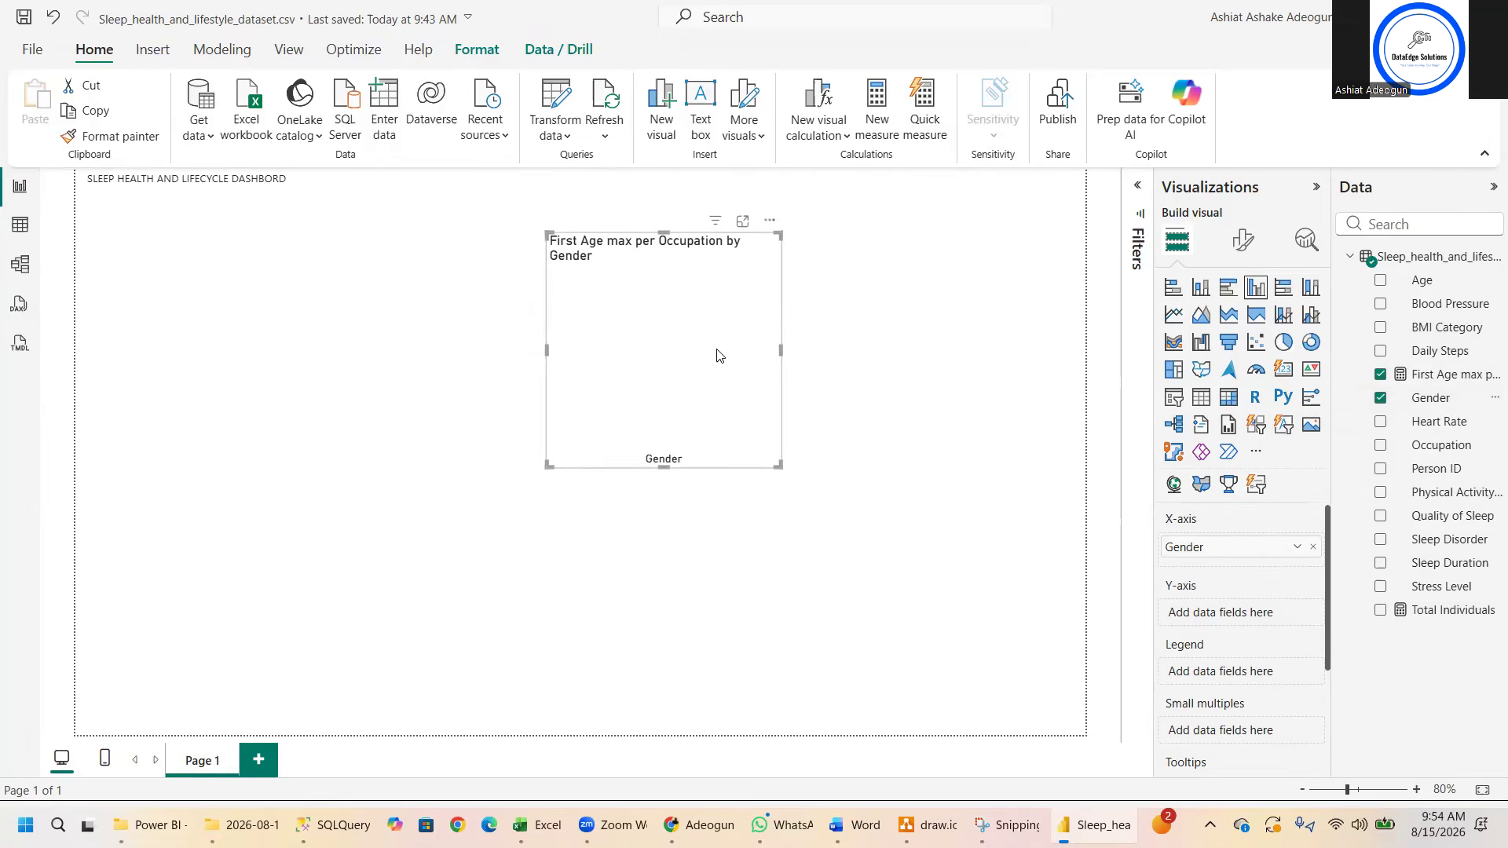
key("Delete")
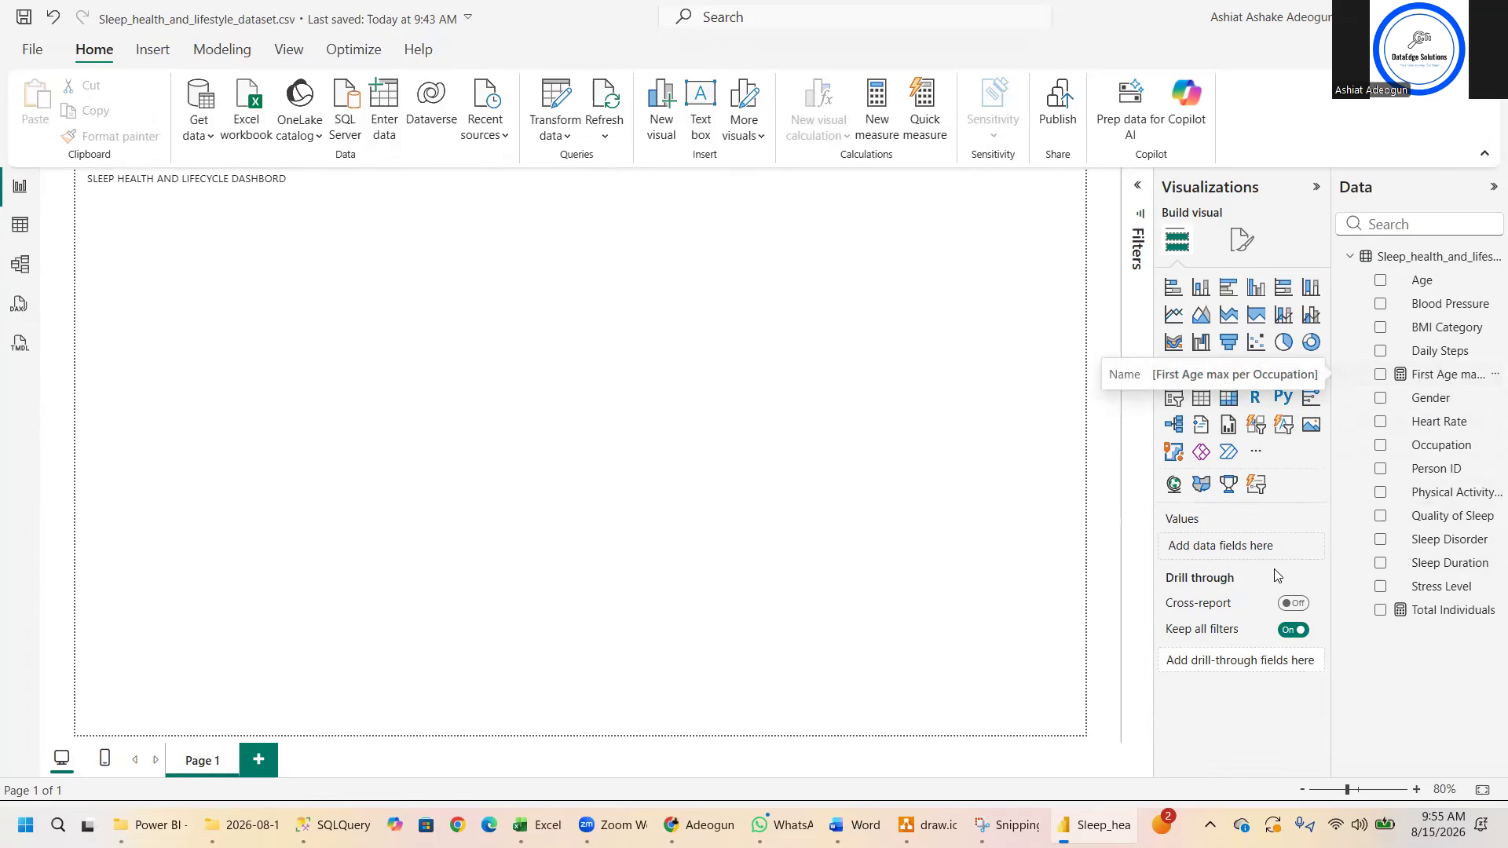
- Build a table visual with First Age max per Occupation and Occupation, without Gender, and resize it to a narrow, taller frame
left_click_drag(1448, 383, 1234, 553)
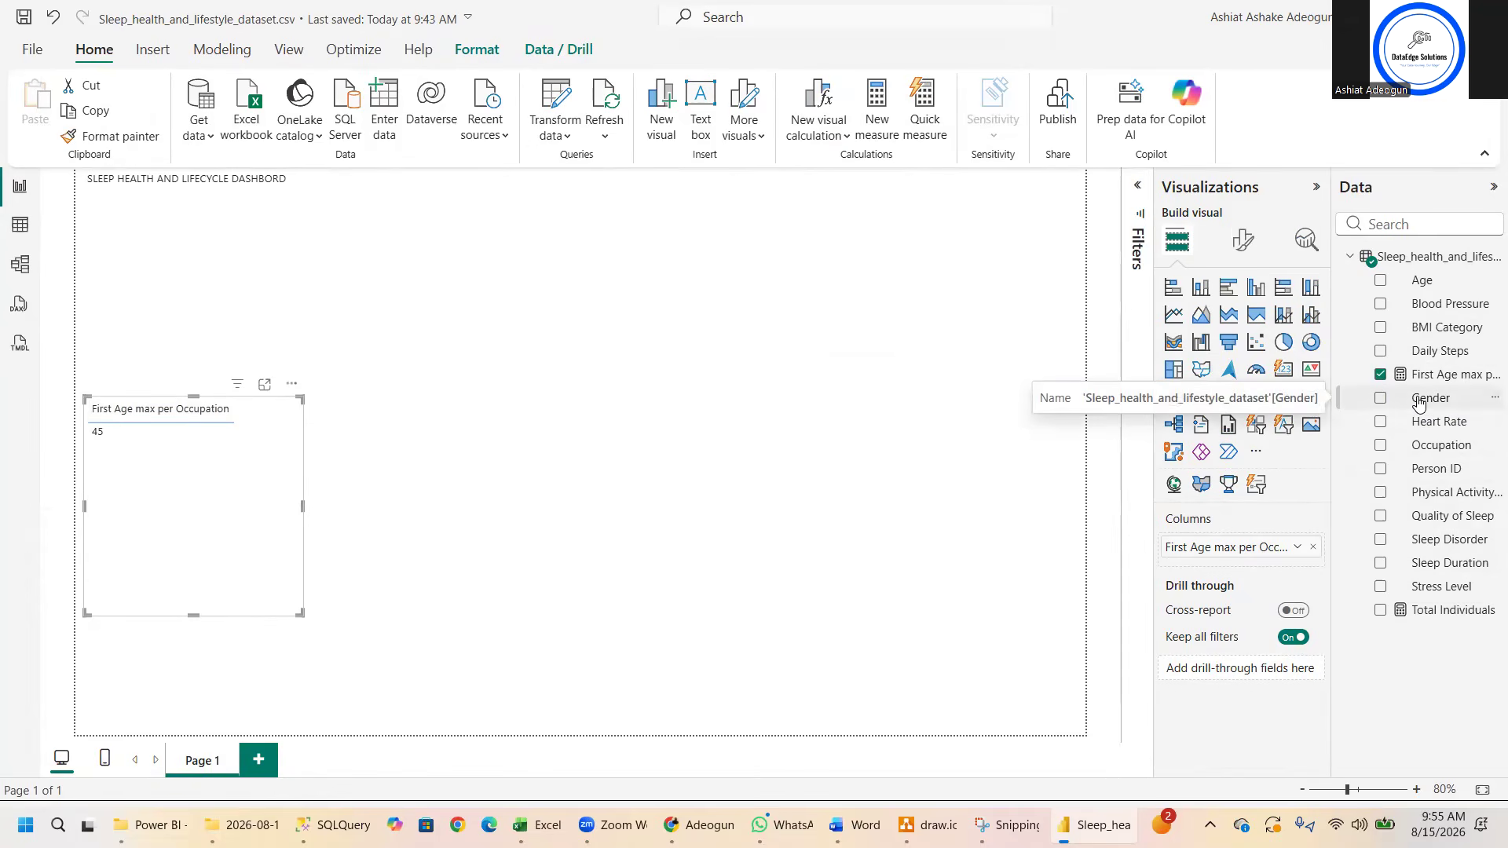
left_click_drag(1419, 402, 1229, 568)
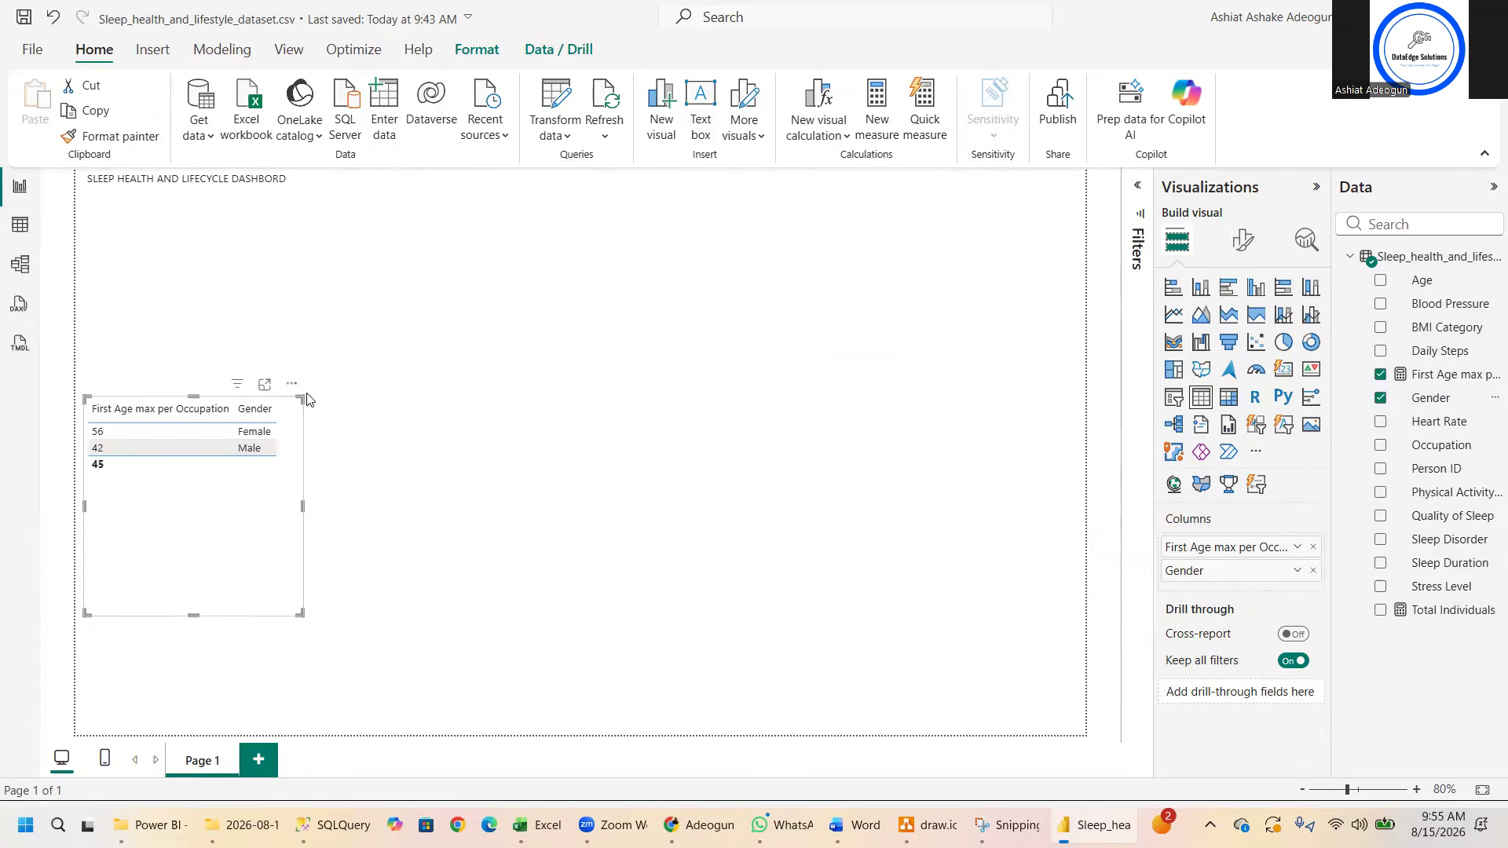
left_click_drag(299, 399, 733, 391)
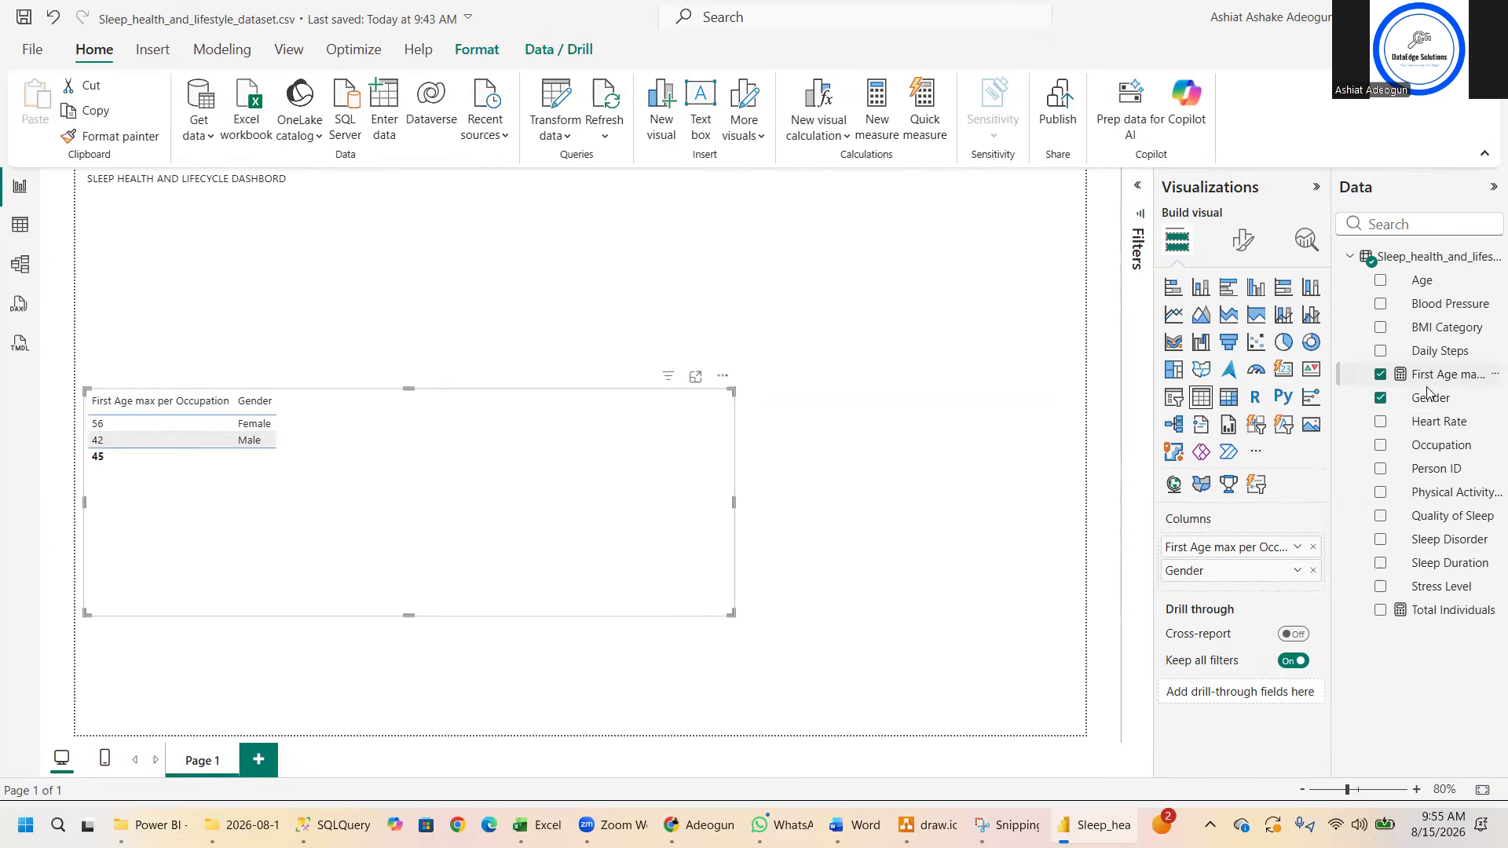
left_click(1381, 398)
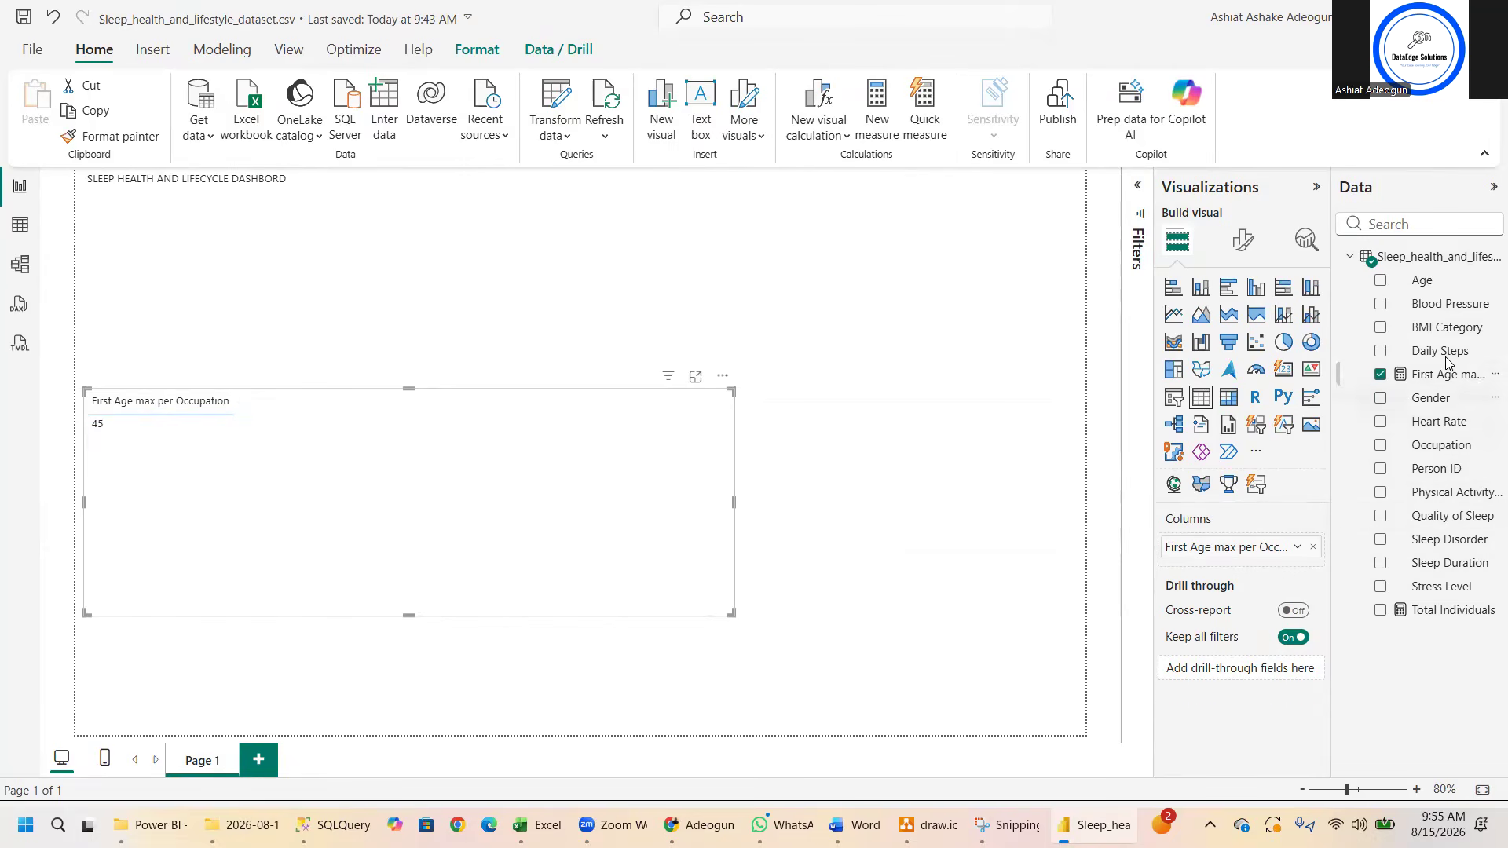
left_click_drag(1445, 445, 1249, 571)
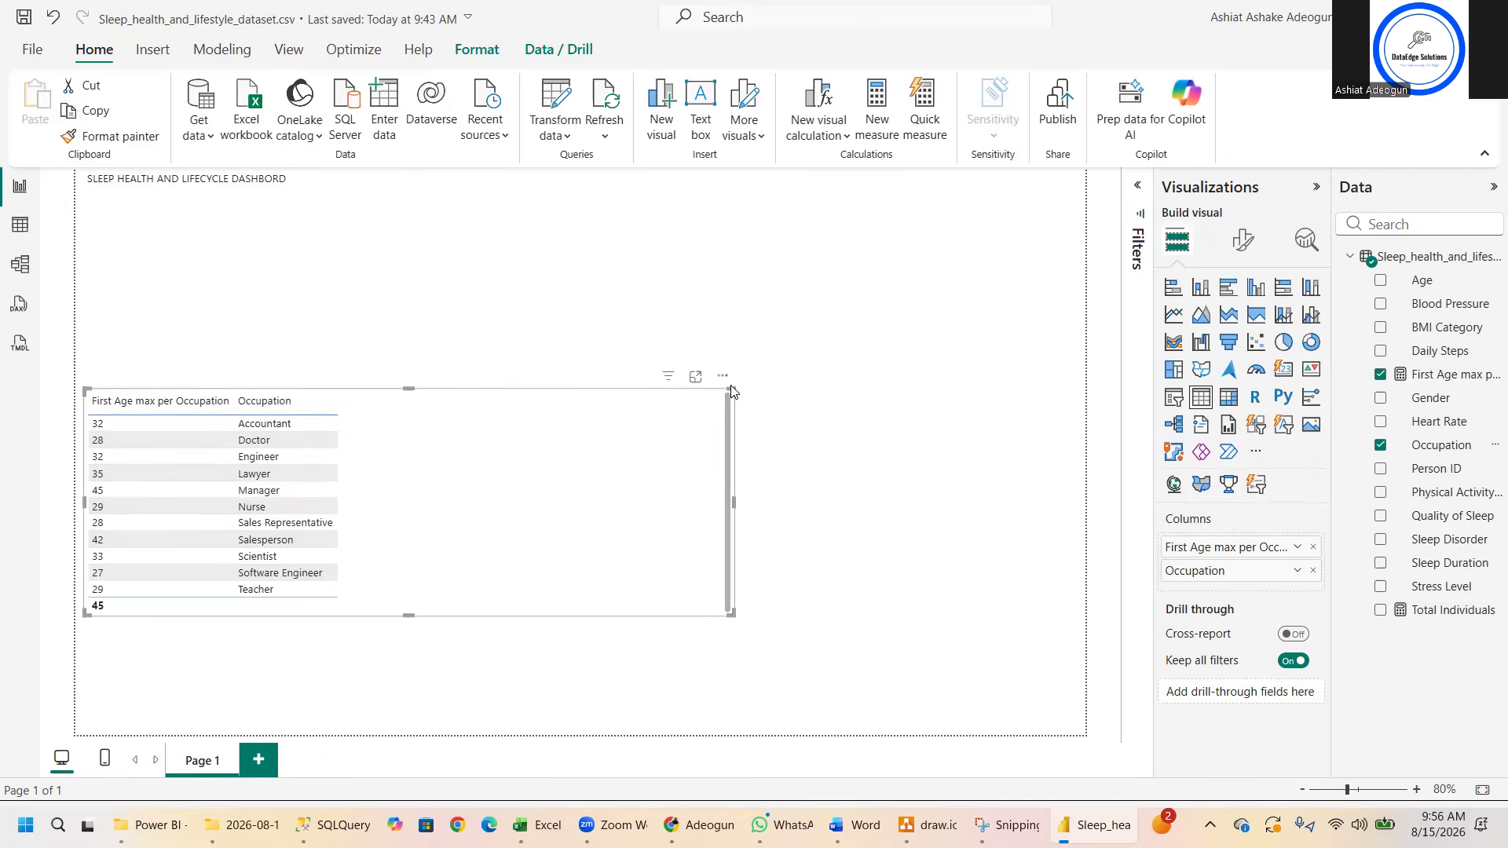
left_click_drag(731, 388, 357, 306)
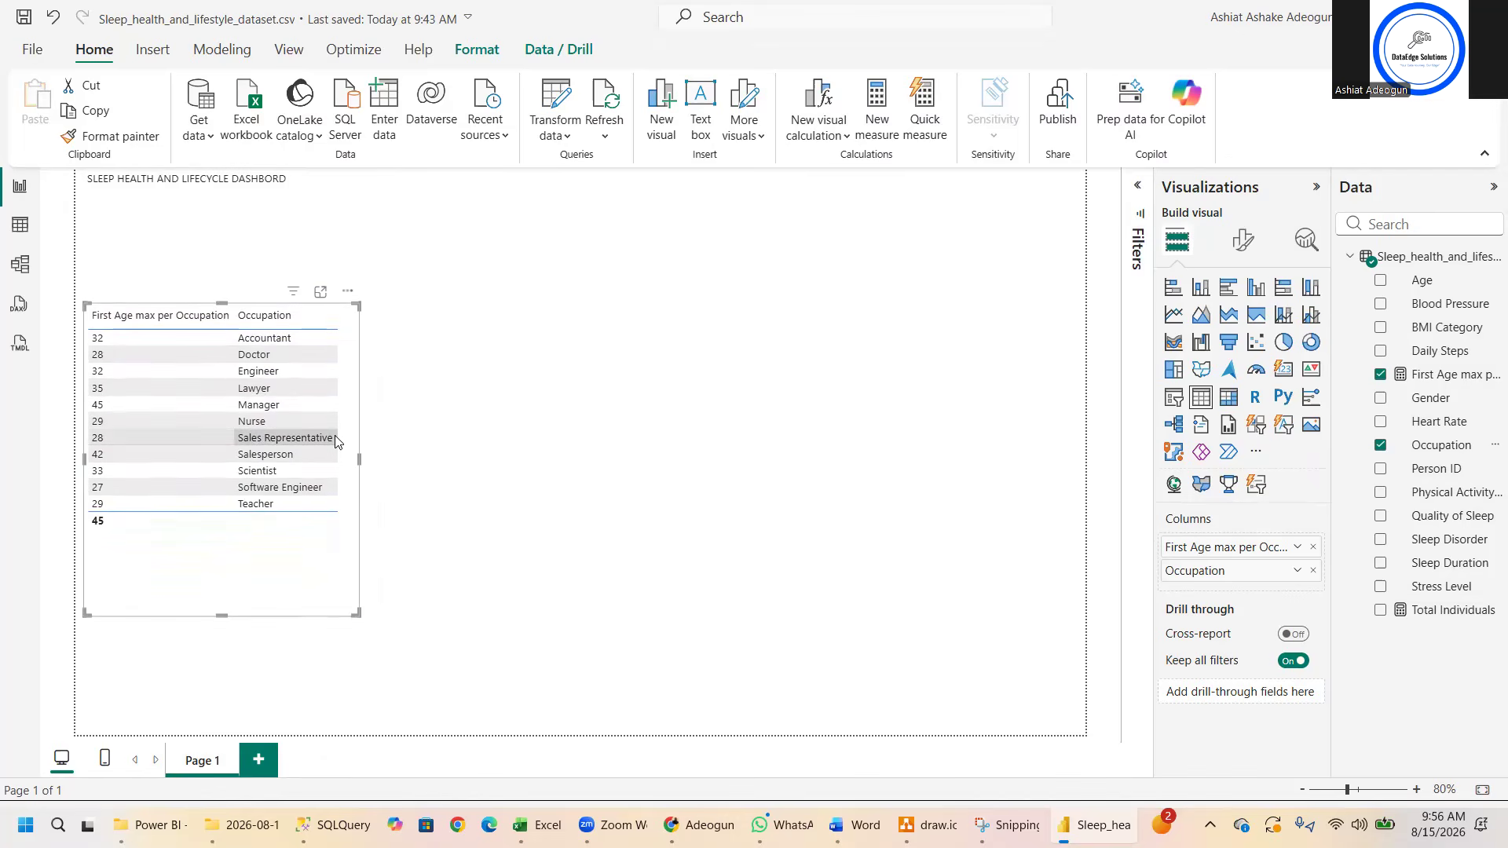
- Add a separate card visual showing First Age max per Occupation and place it near the page's upper middle, beside the table
left_click(573, 391)
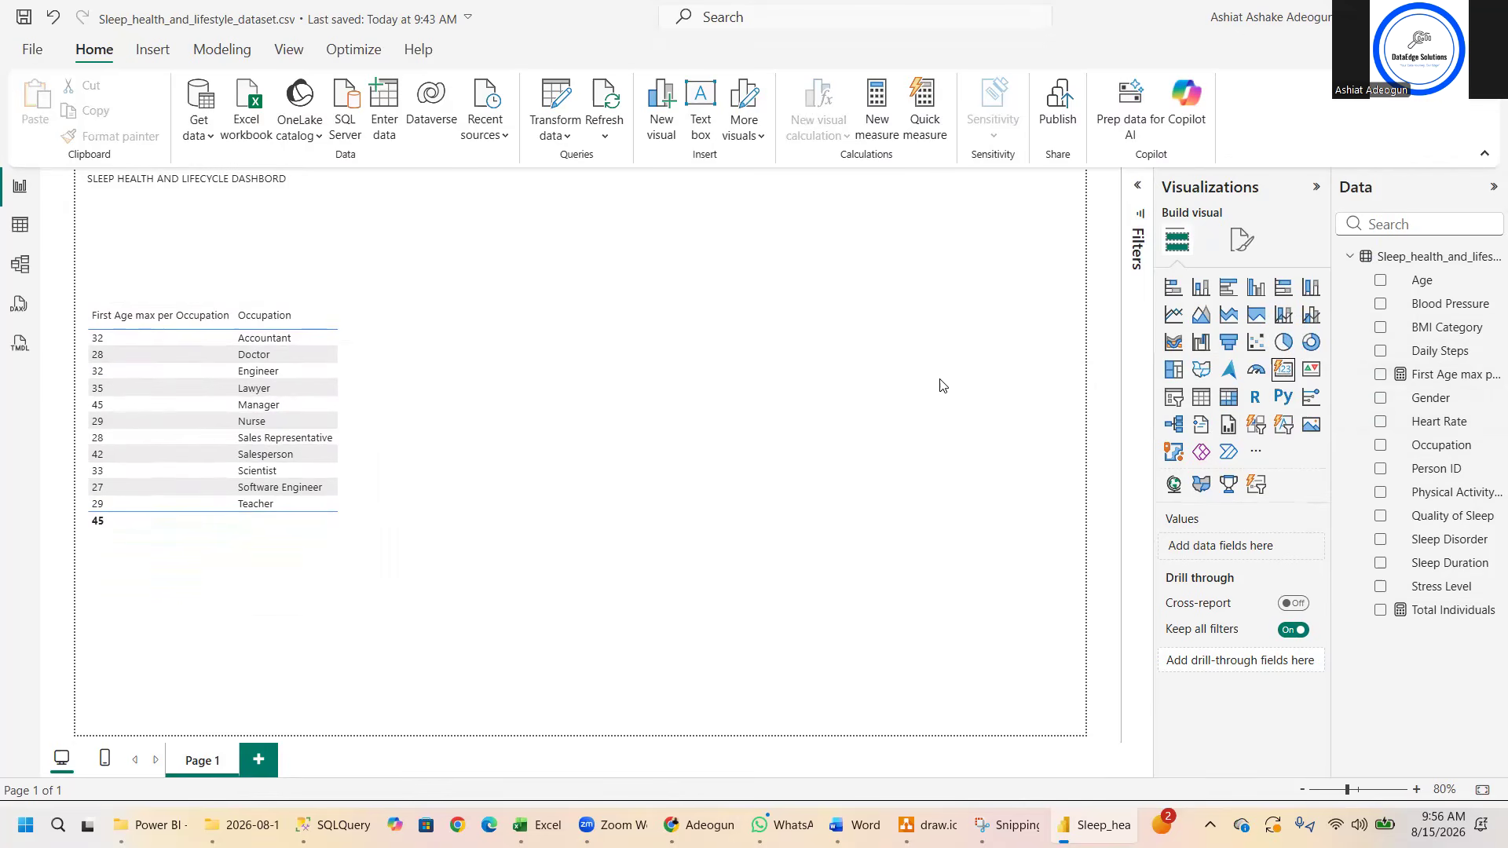
left_click(1286, 370)
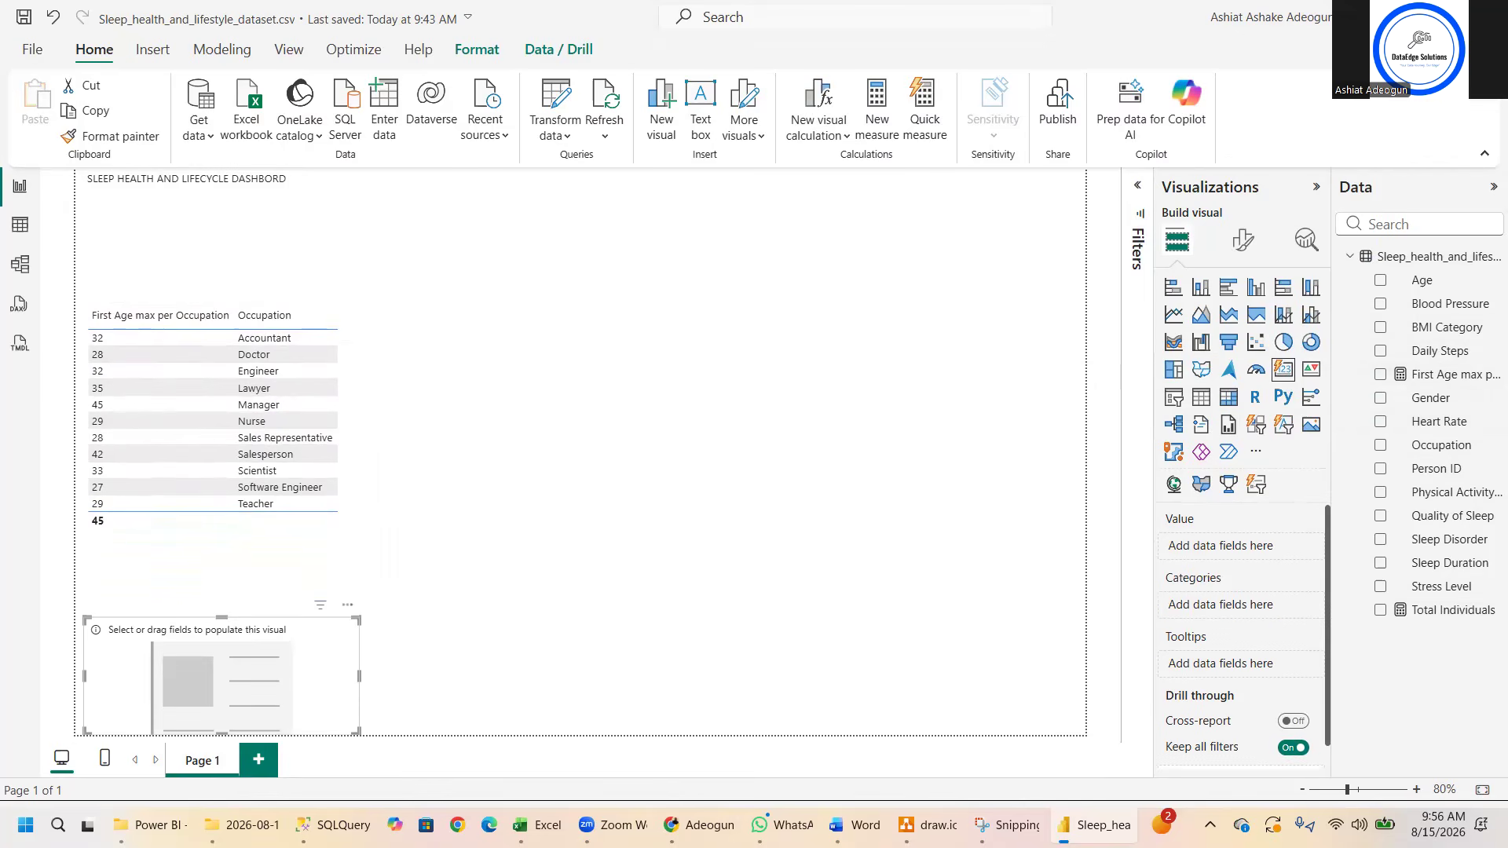
left_click(1379, 375)
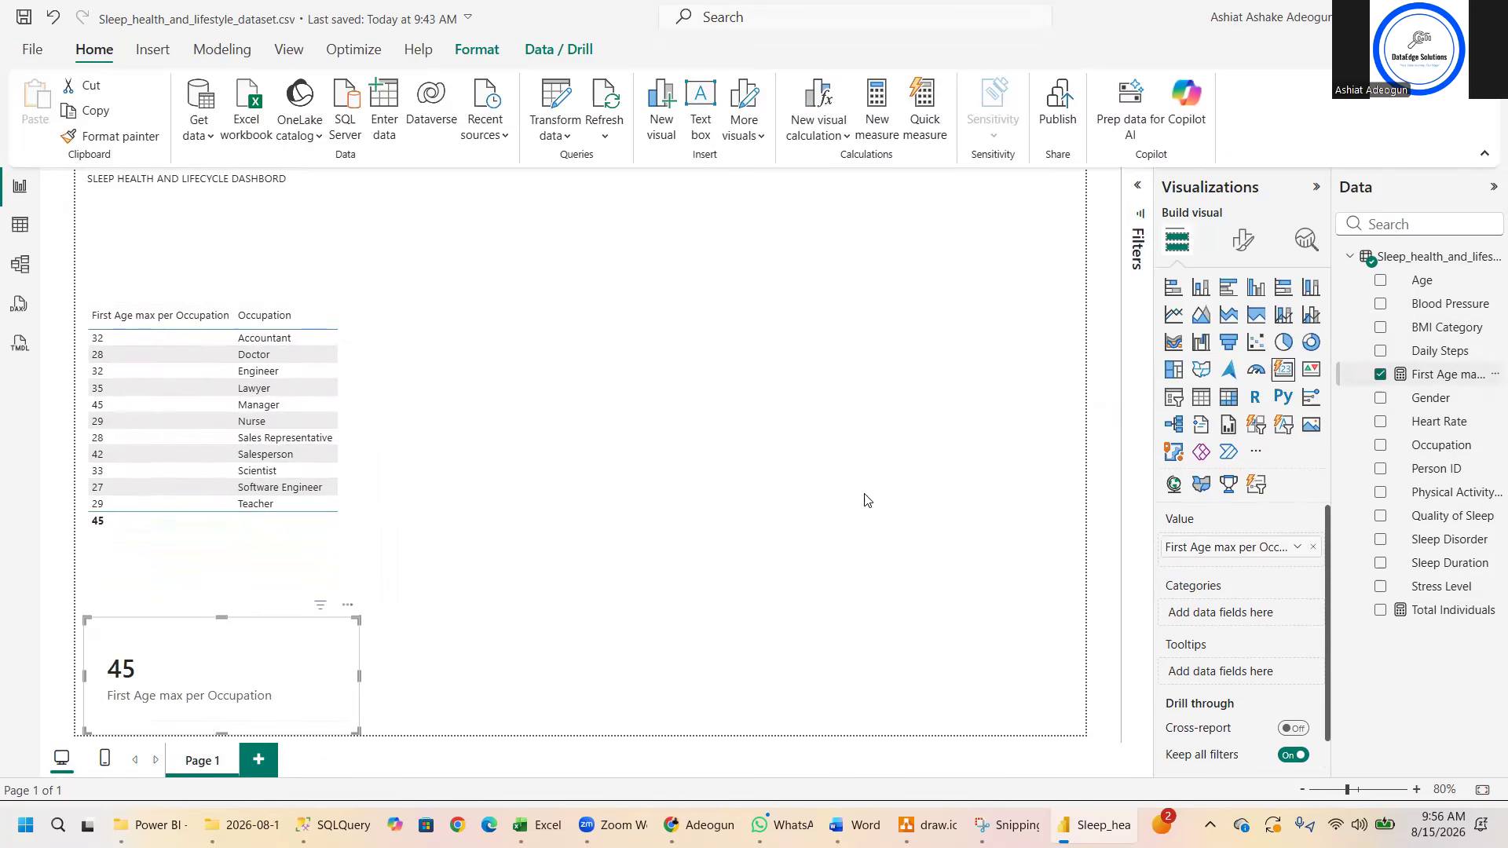
left_click_drag(309, 629, 846, 256)
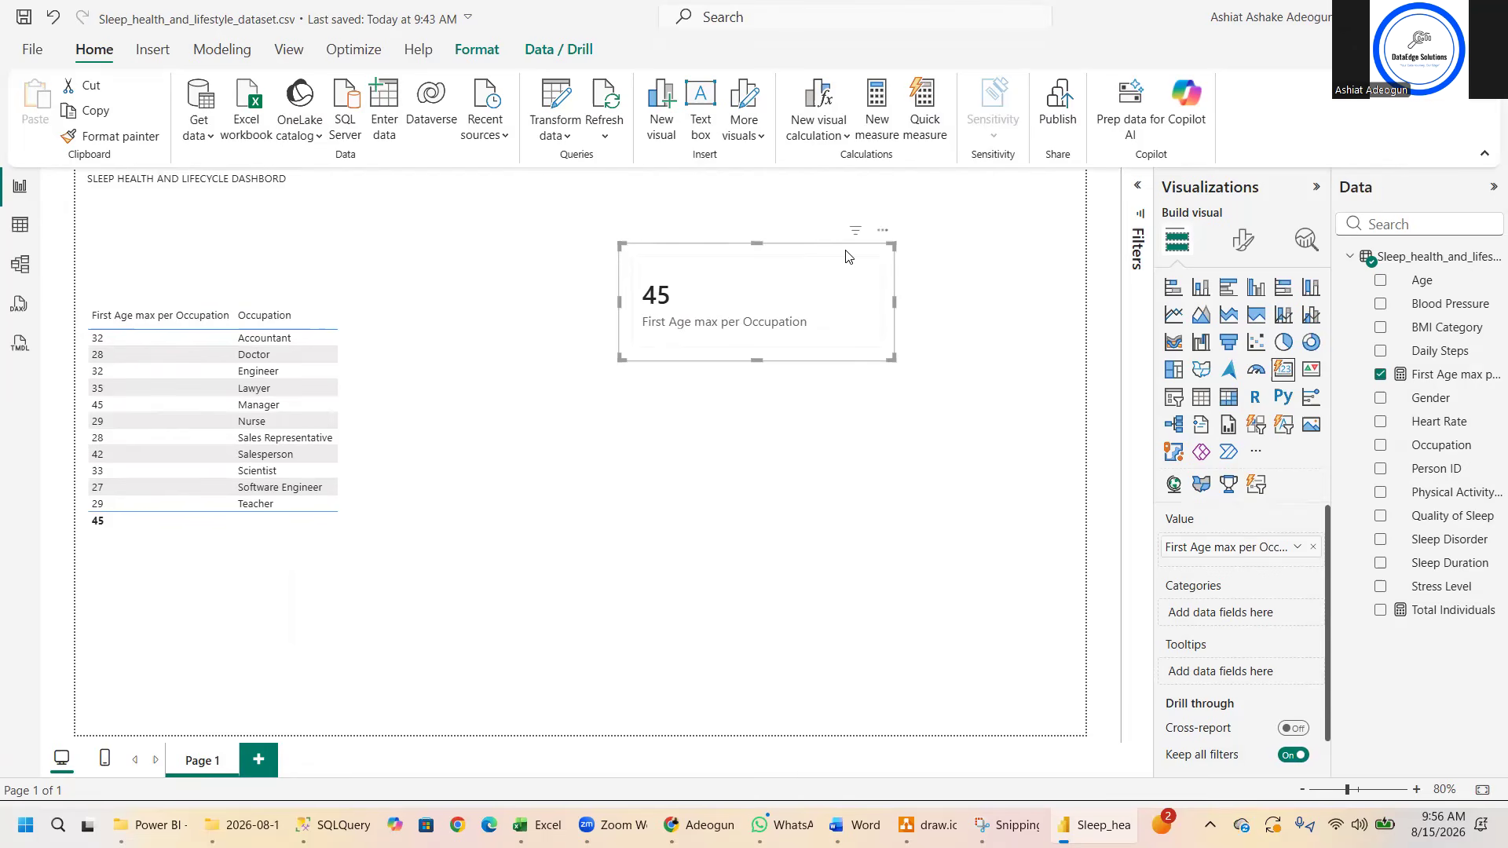
- Filter the card by the Doctor row and replace the table's First Age max per Occupation column with Age
left_click(196, 354)
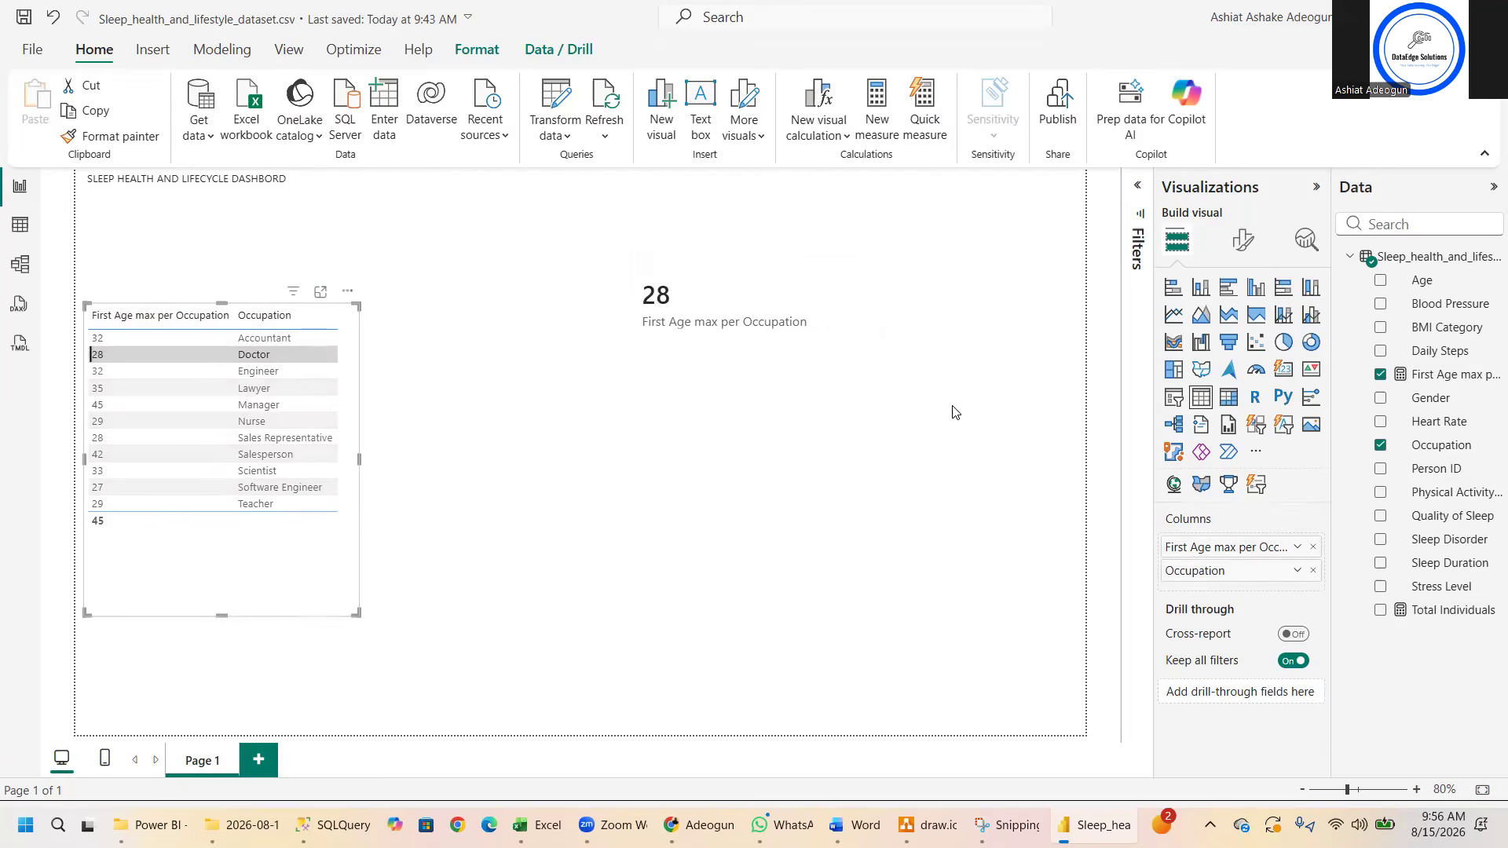
left_click(1311, 548)
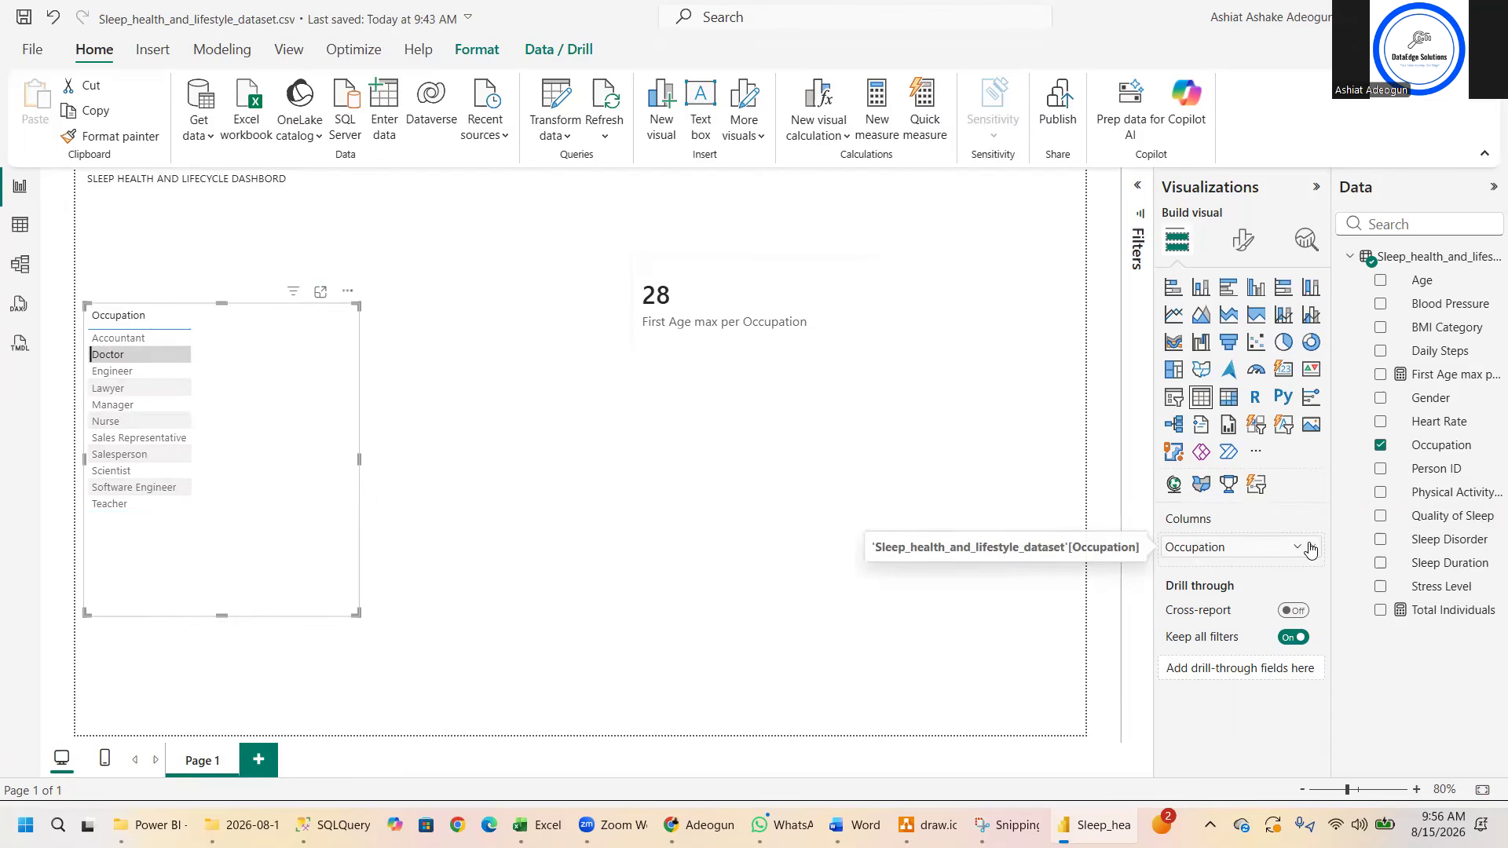
left_click(1381, 281)
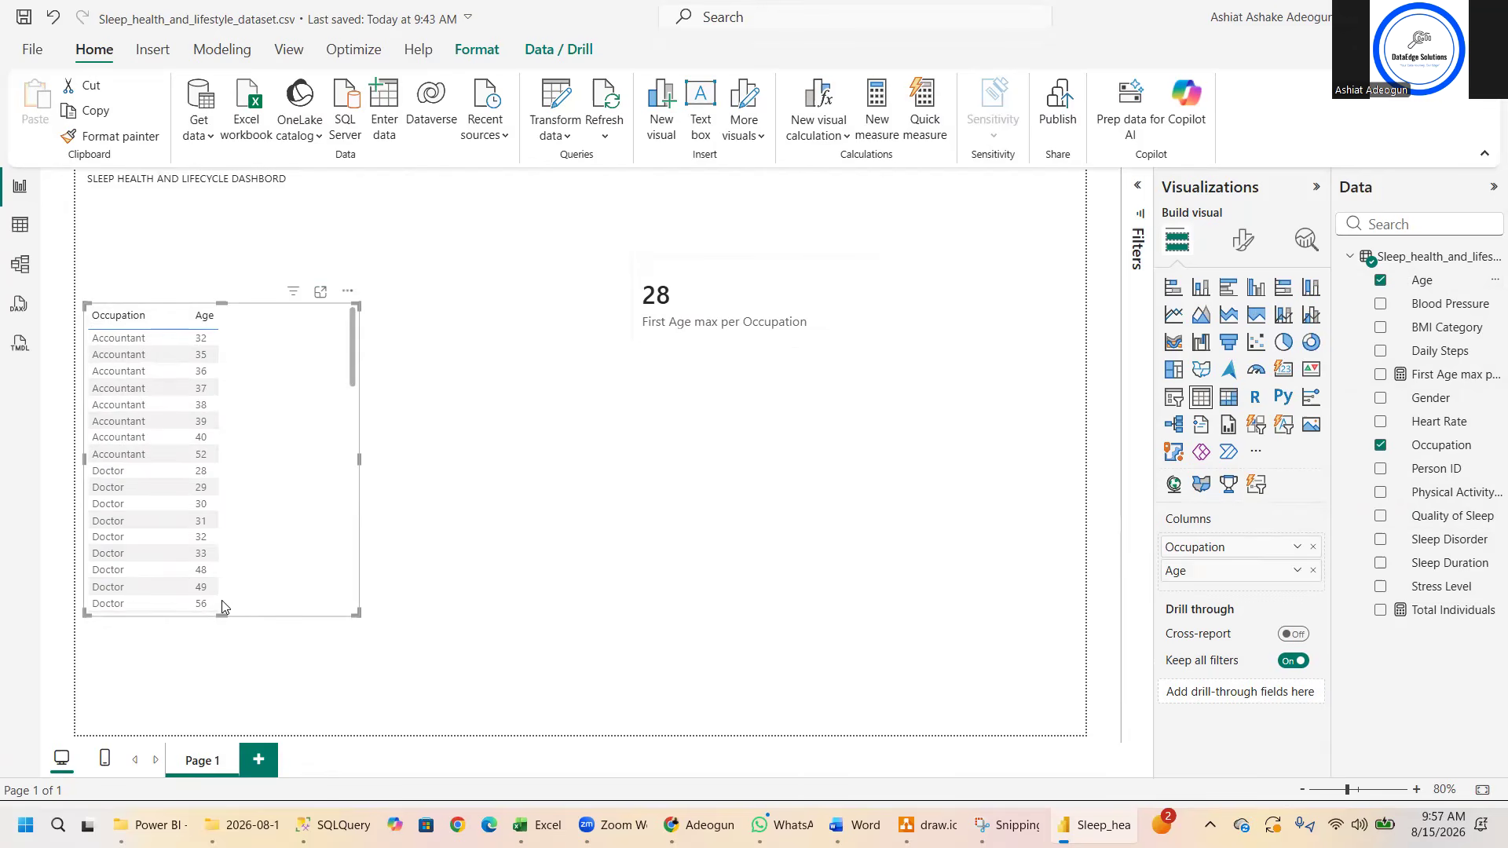
- Clear the Age and Occupation fields from the table, and delete both the First Age max per Occupation card and the table visual
left_click(1315, 572)
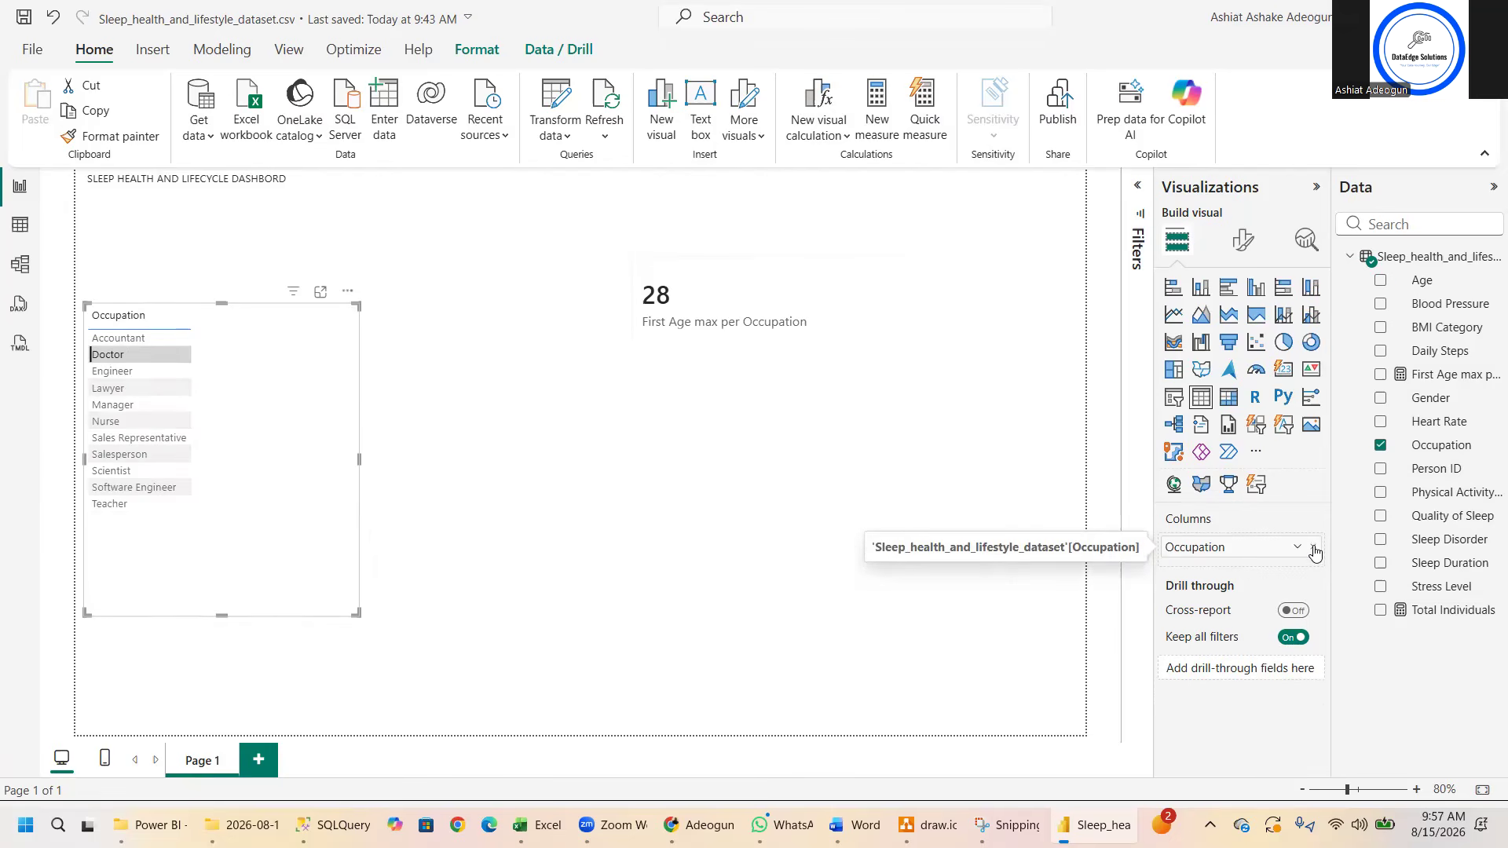
left_click(1313, 548)
left_click(833, 304)
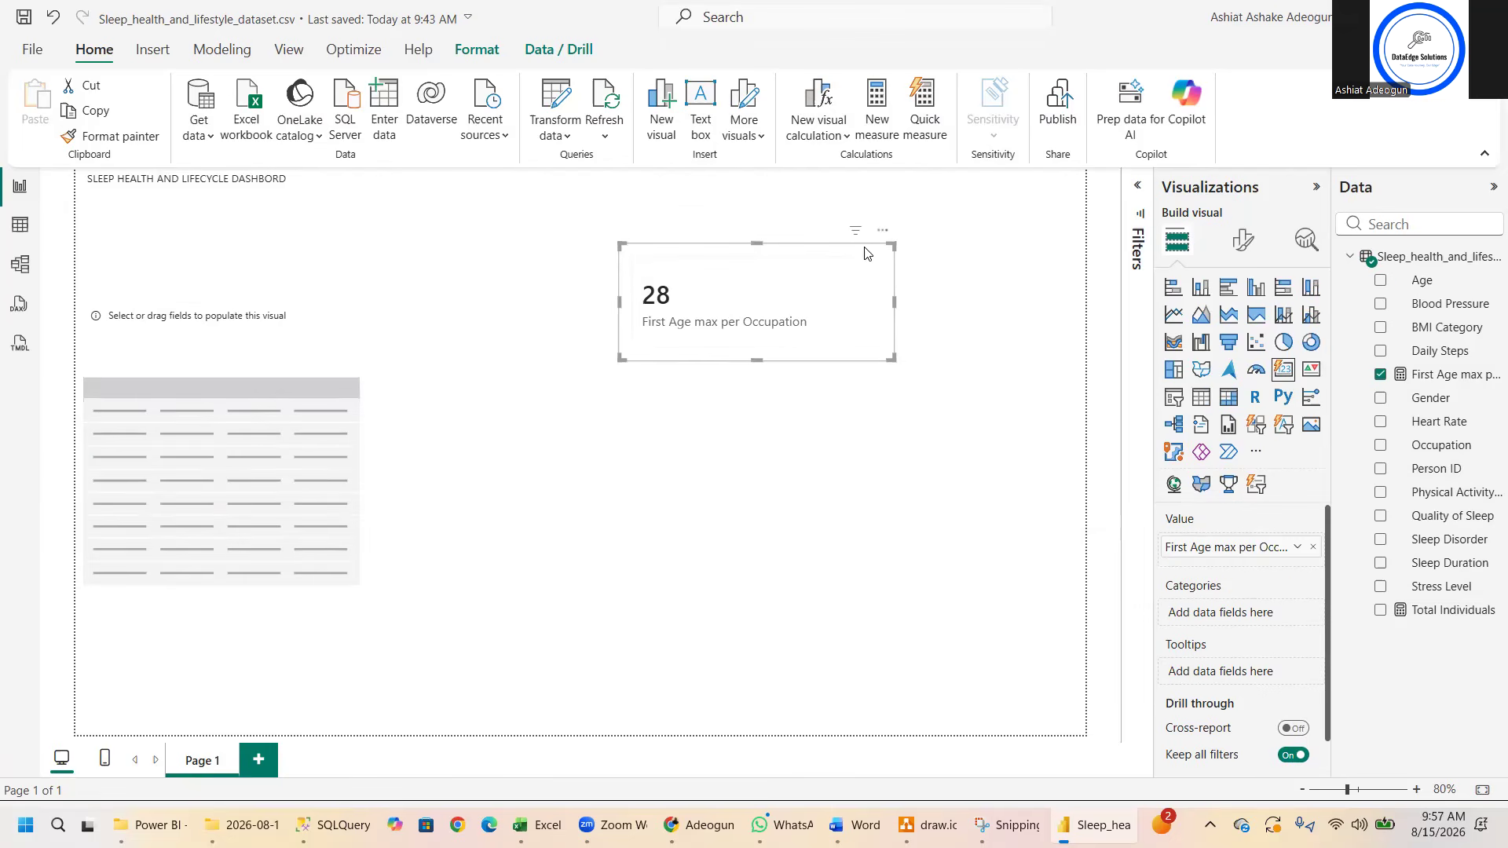
left_click(883, 234)
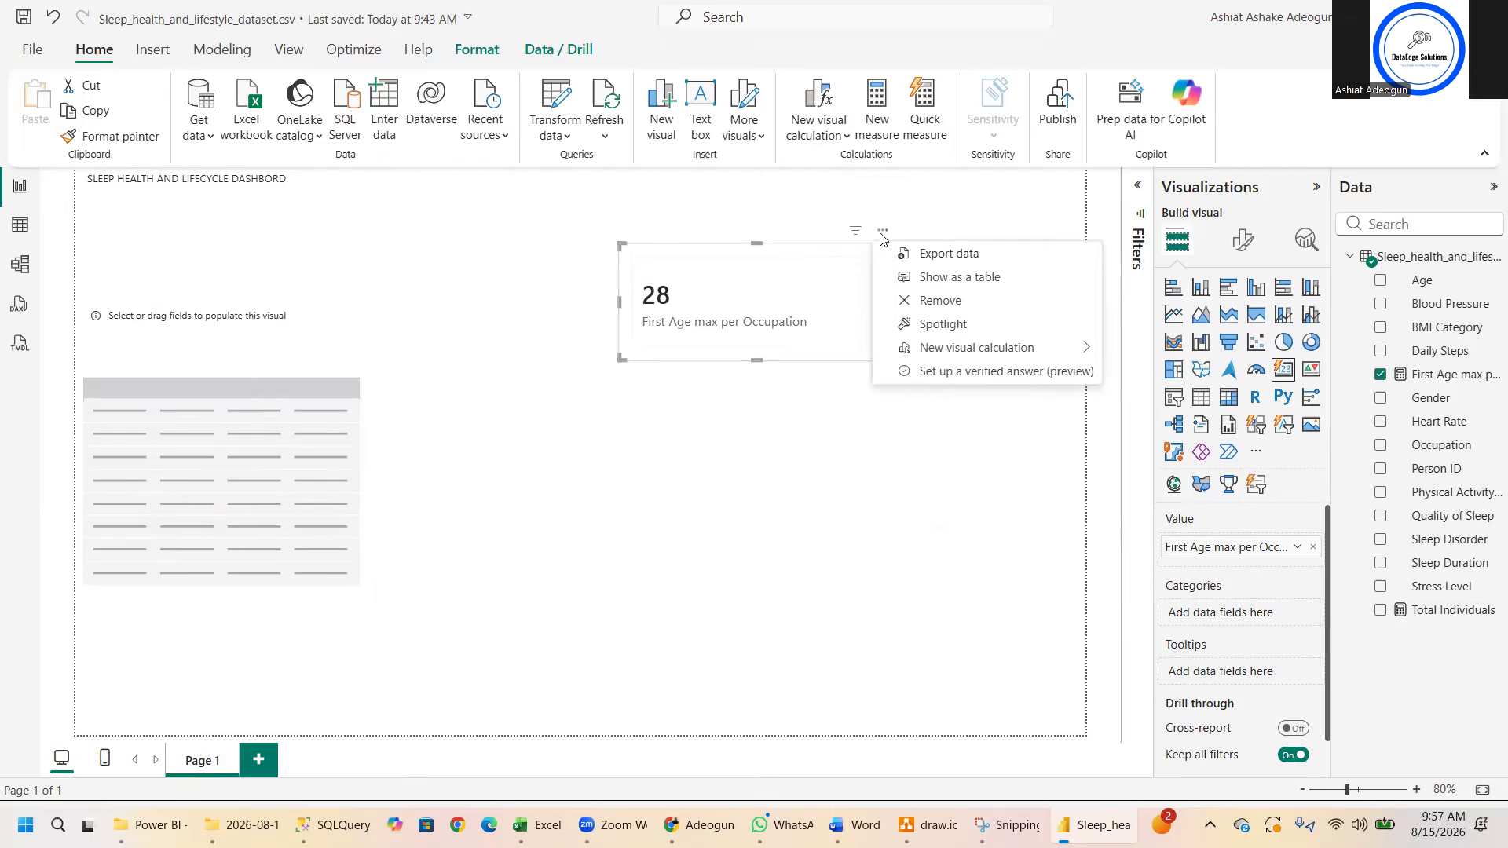
left_click(803, 312)
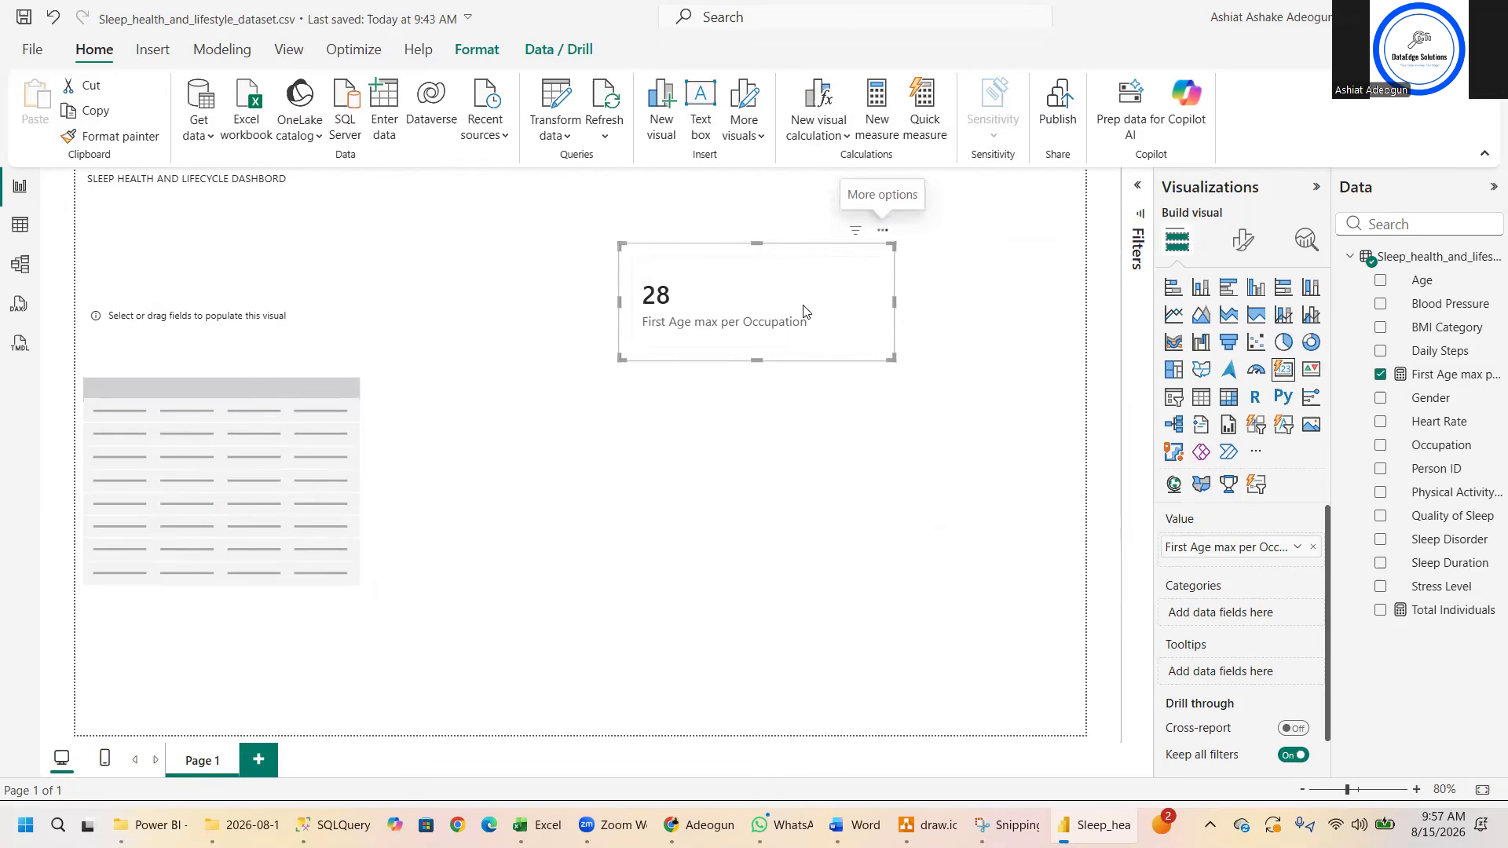
key("Delete")
left_click(176, 418)
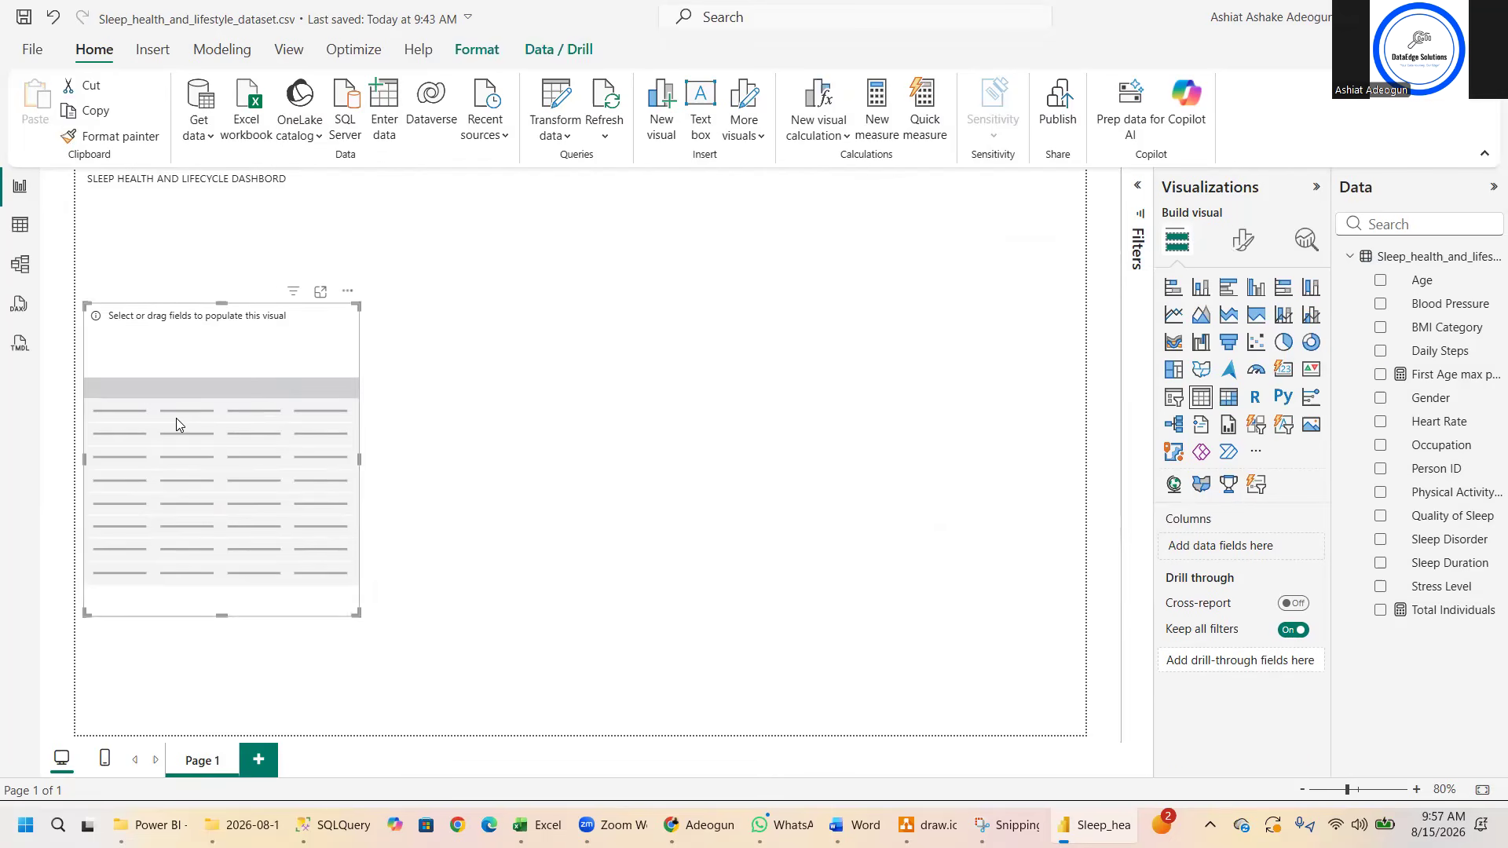
key("Delete")
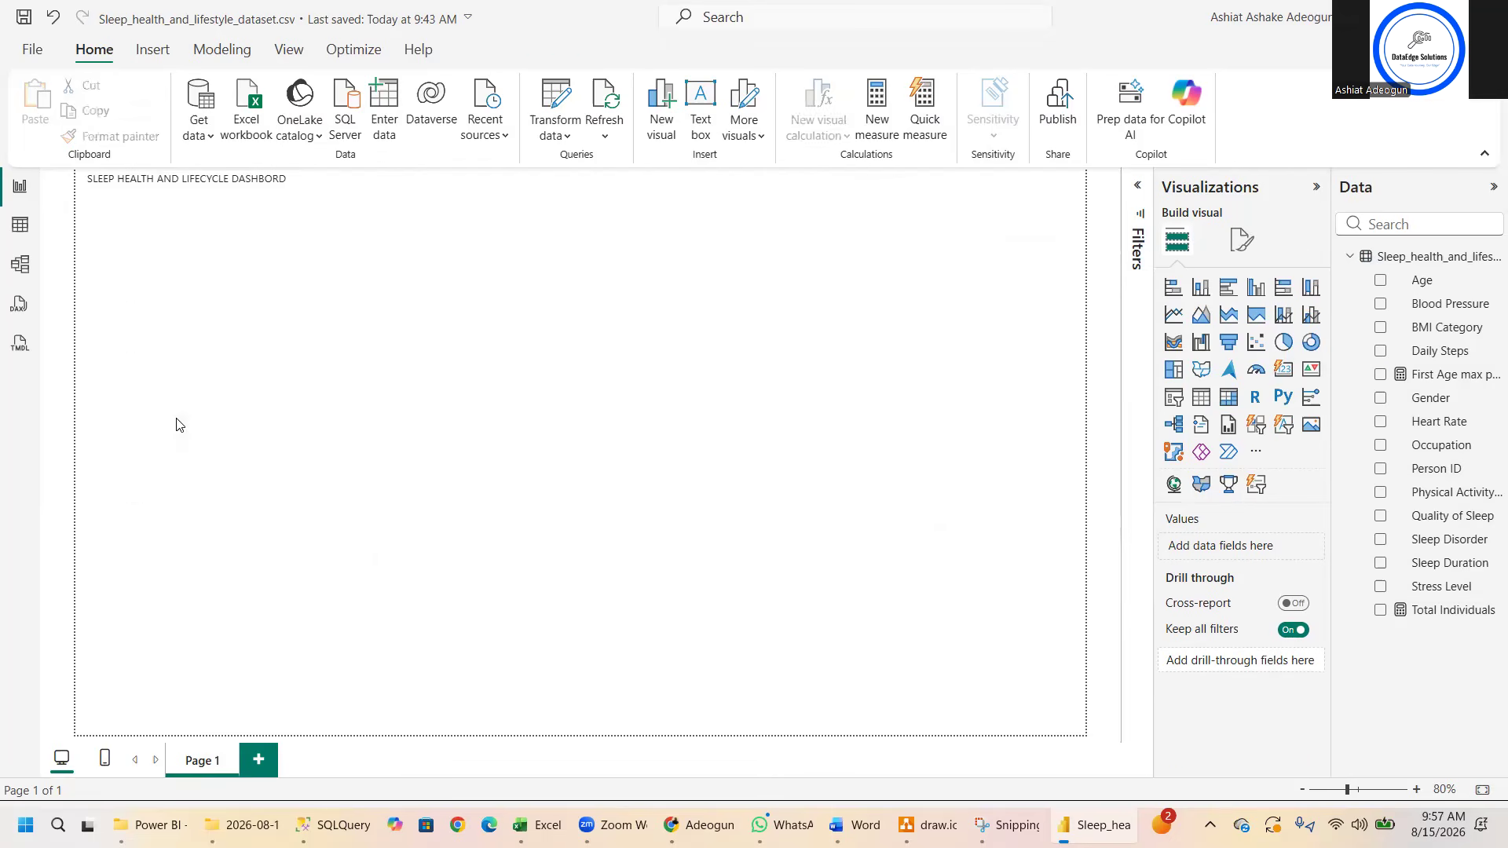
- Copy the Total Individuals measure's formula into the DAX query below the //DAX: comment and run the query
left_click(17, 227)
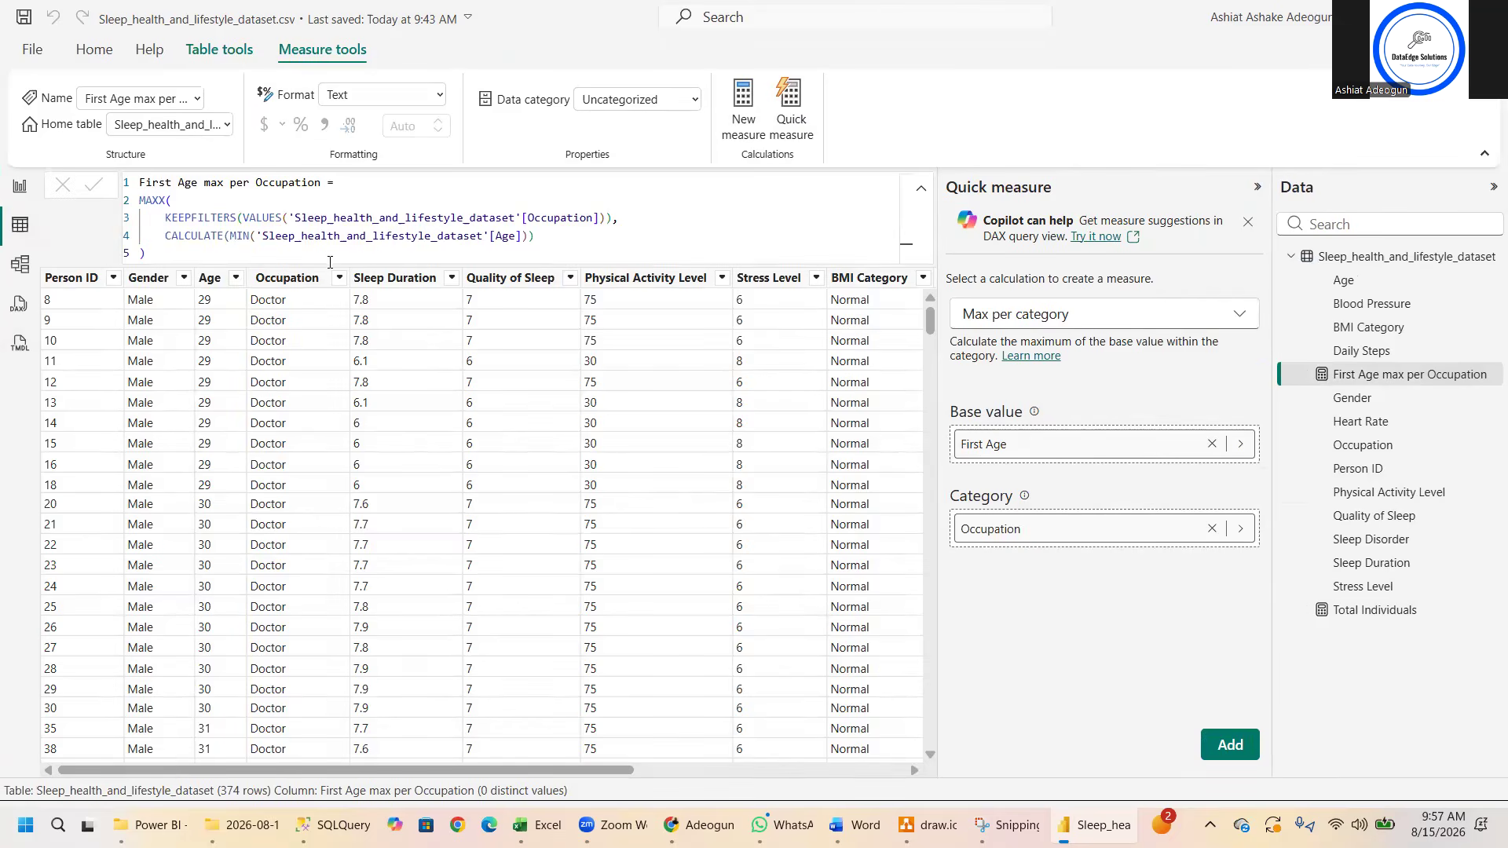
left_click(1366, 617)
left_click(723, 192)
key("ctrl+a")
key("ctrl+c")
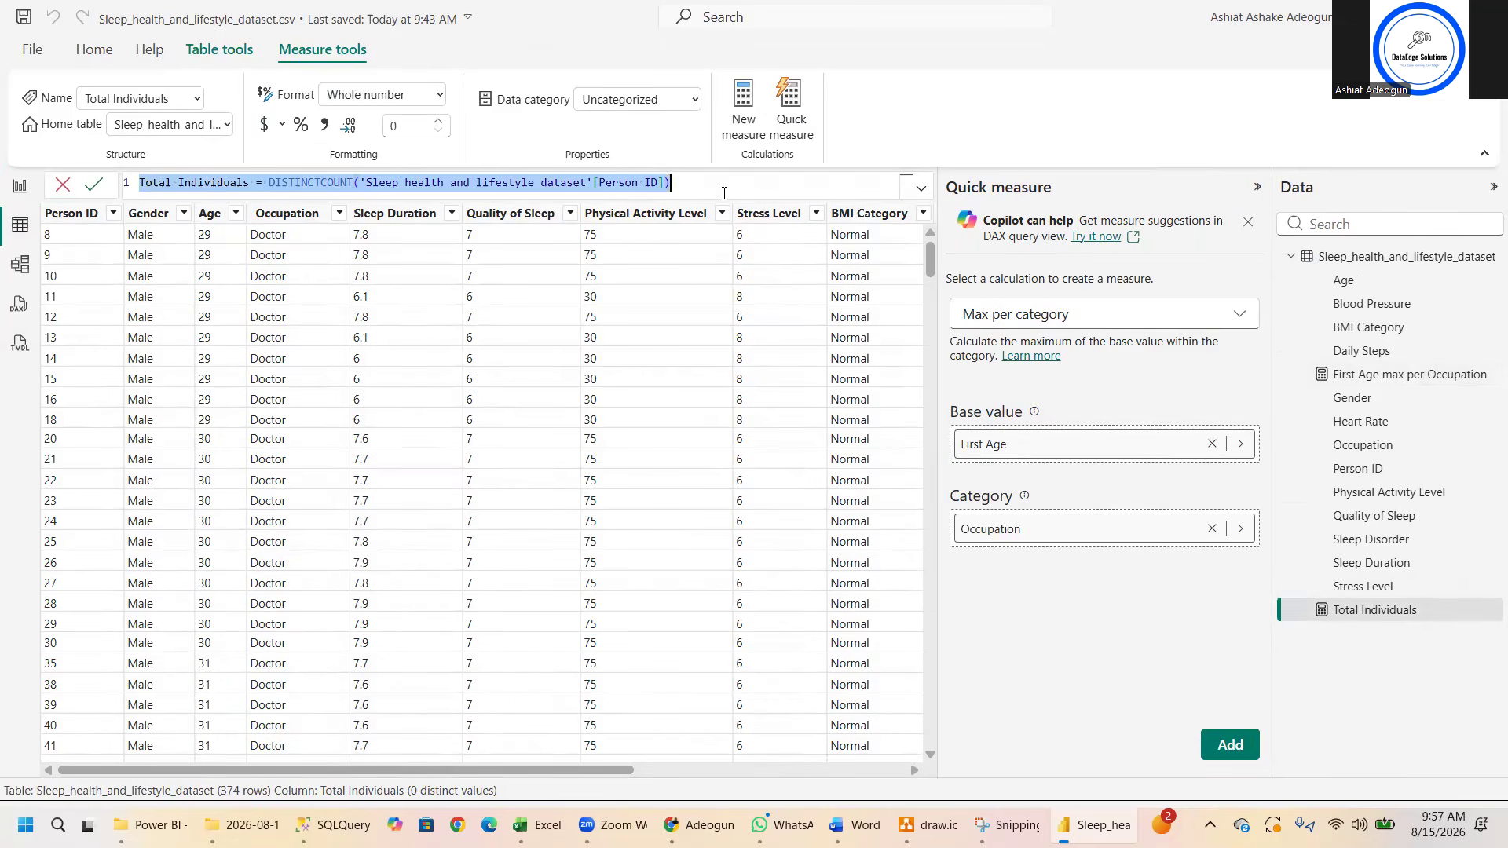
left_click(19, 304)
left_click(174, 370)
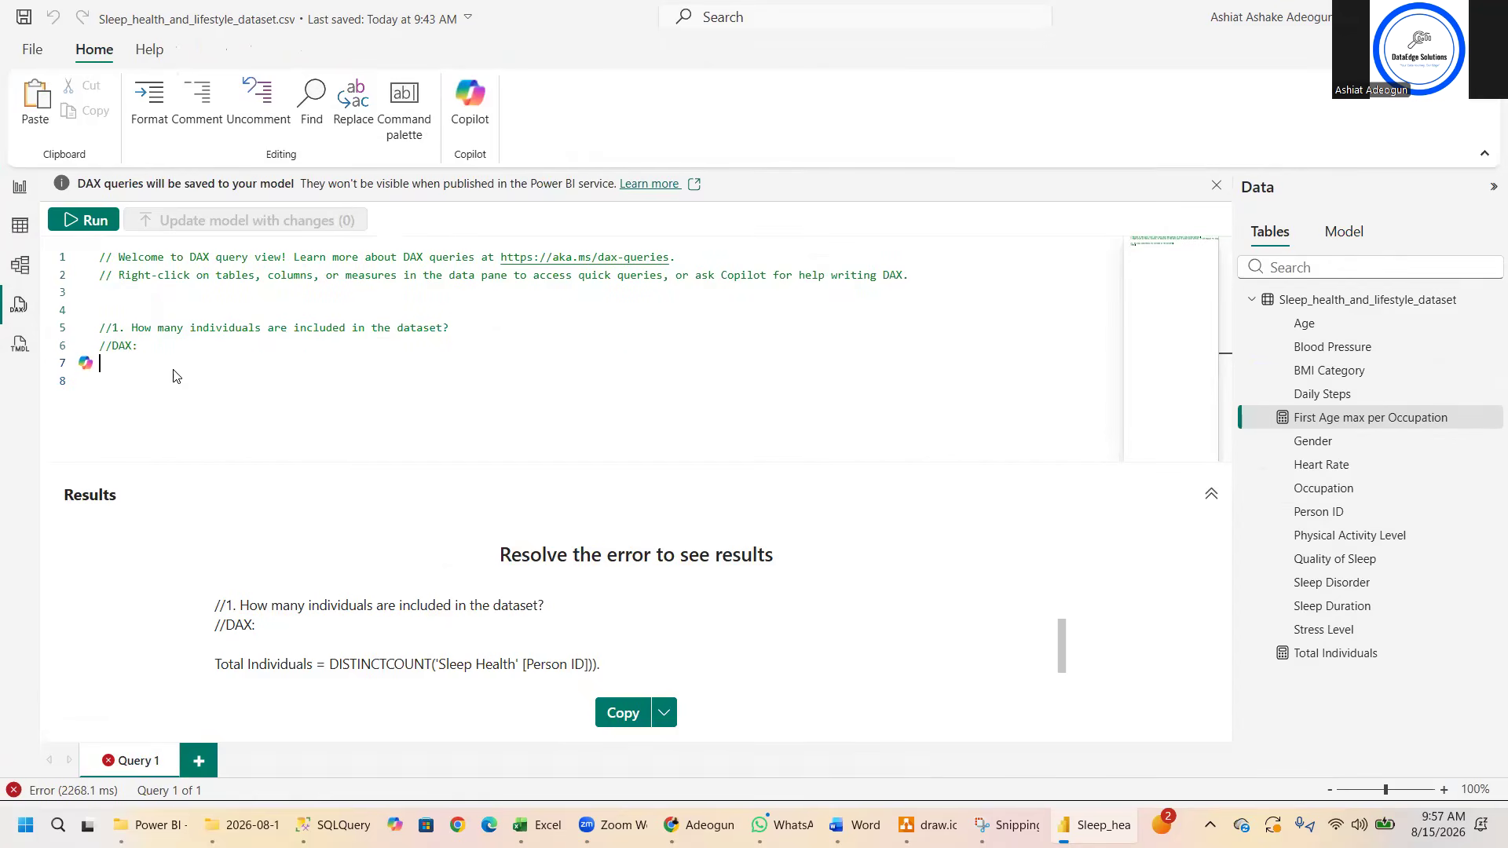
key("ctrl+v")
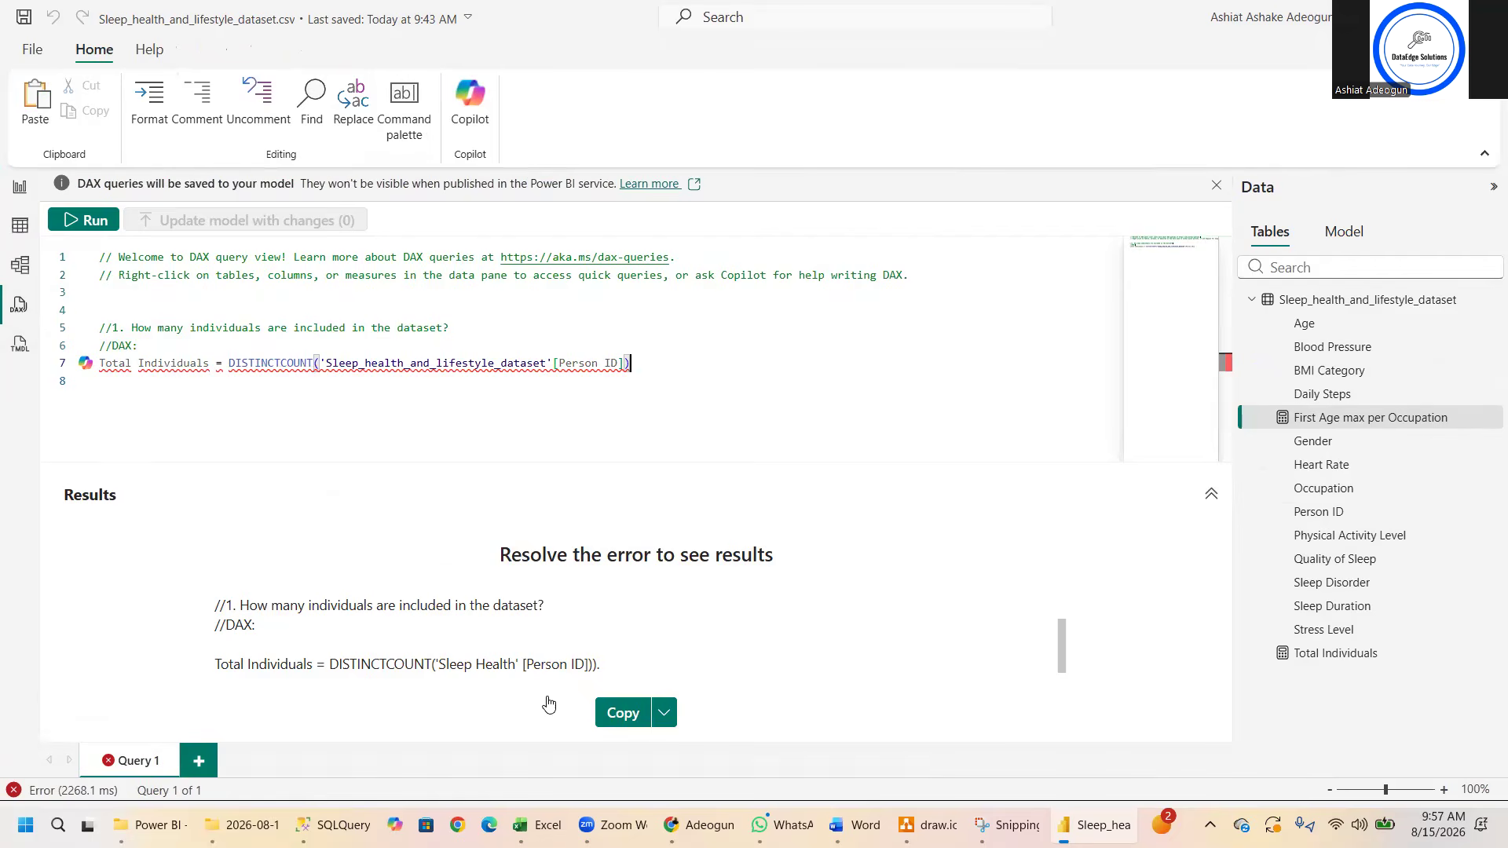
left_click(72, 223)
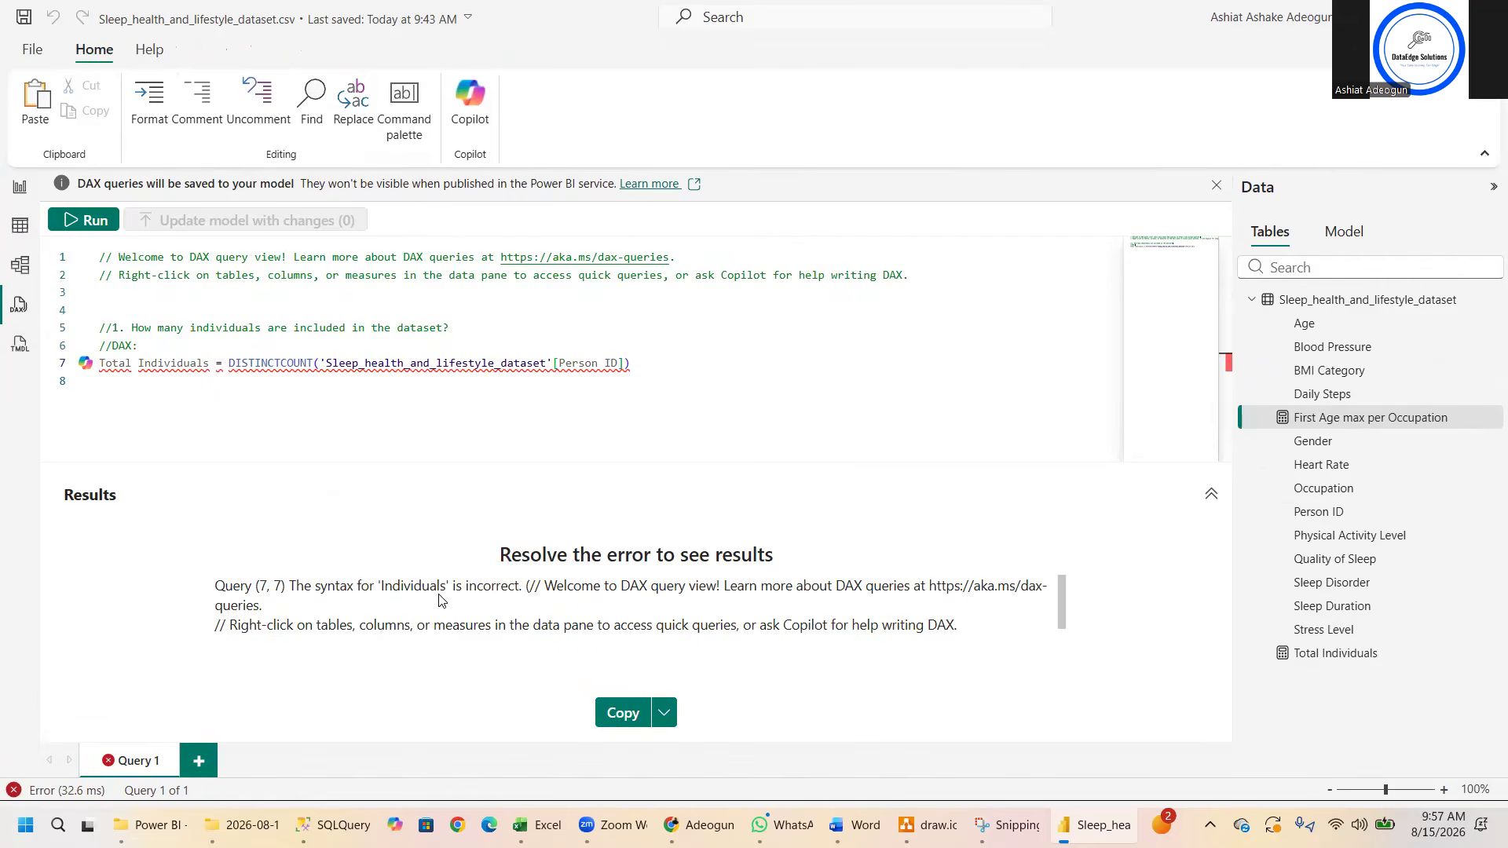
- Try running the query with only the DISTINCTCOUNT expression, removing the "Total Individuals =" prefix
left_click(211, 363)
left_click(229, 362)
key("BackSpace")
key("BackSpace")
key("BackSpace")
key("BackSpace")
key("BackSpace")
key("BackSpace")
key("BackSpace")
key("BackSpace")
key("BackSpace")
key("BackSpace")
key("BackSpace")
key("BackSpace")
key("BackSpace")
key("BackSpace")
key("BackSpace")
key("BackSpace")
key("BackSpace")
key("BackSpace")
key("BackSpace")
key("BackSpace")
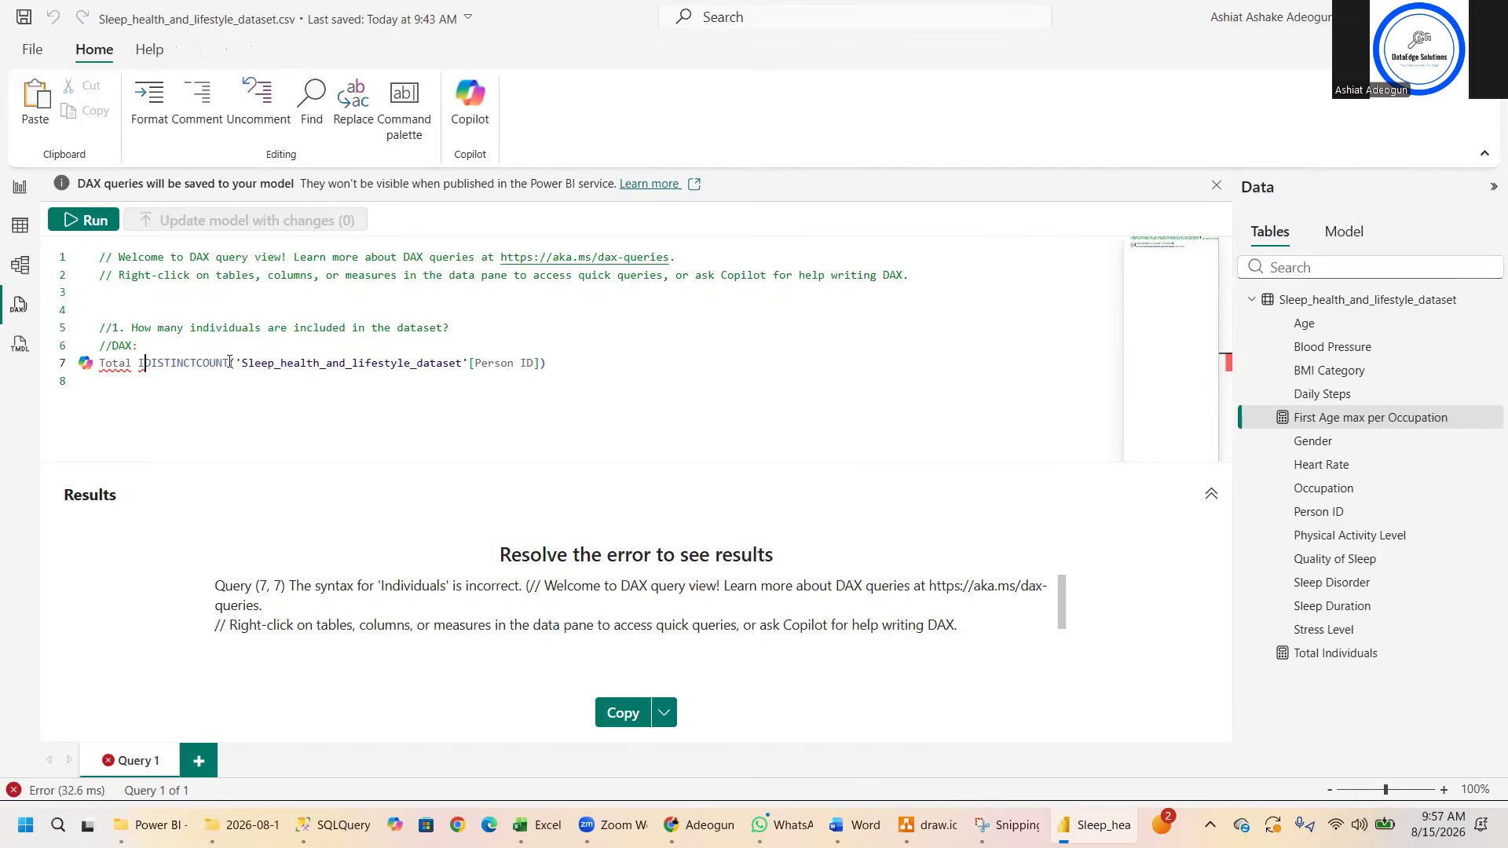
left_click(92, 229)
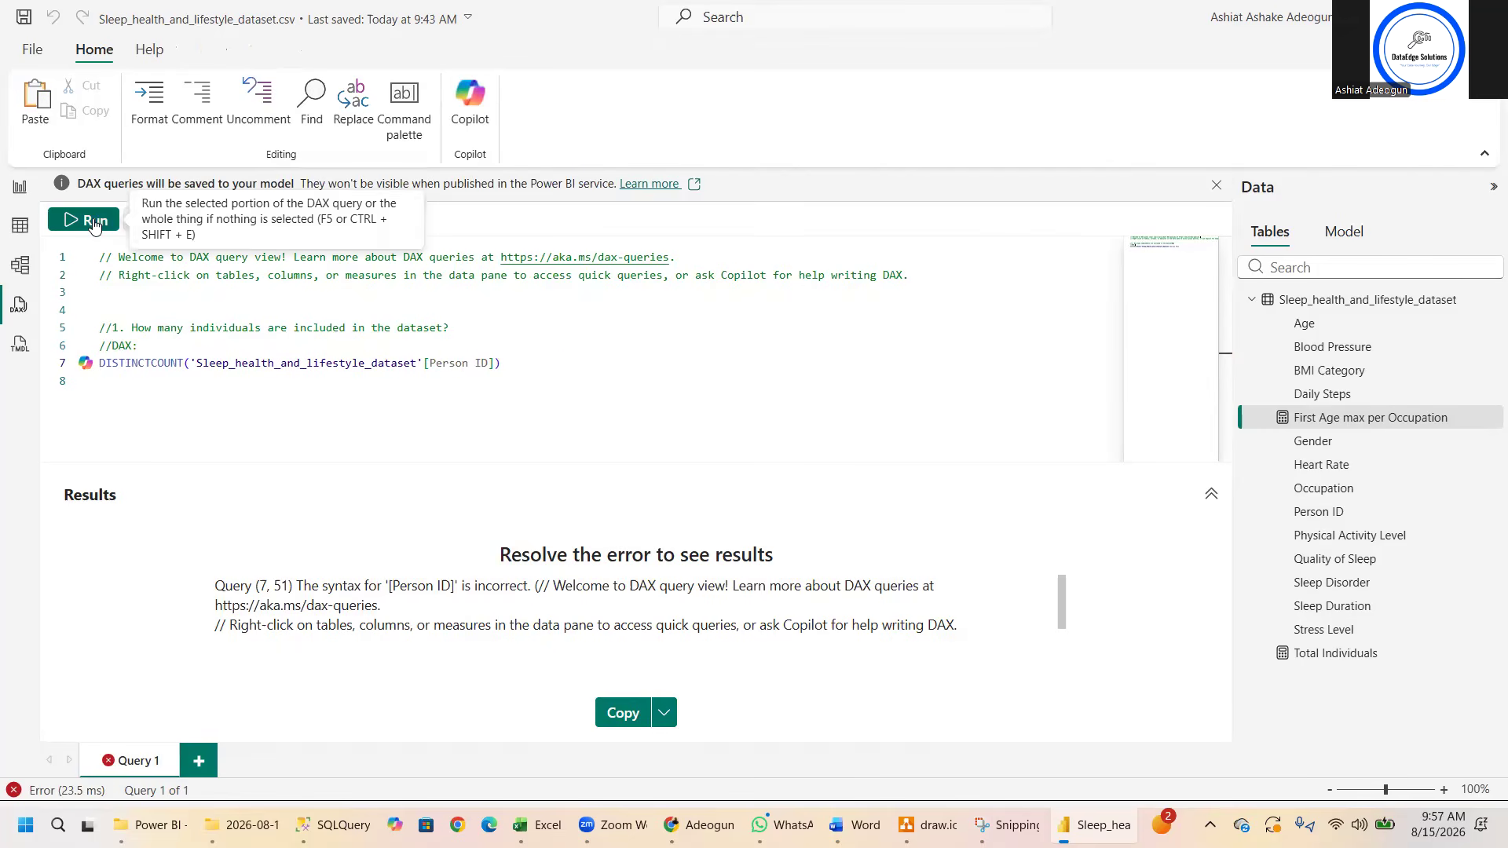
- Replace the entire query, including its comments, with the copied Total Individuals formula and run it again
double_click(102, 362)
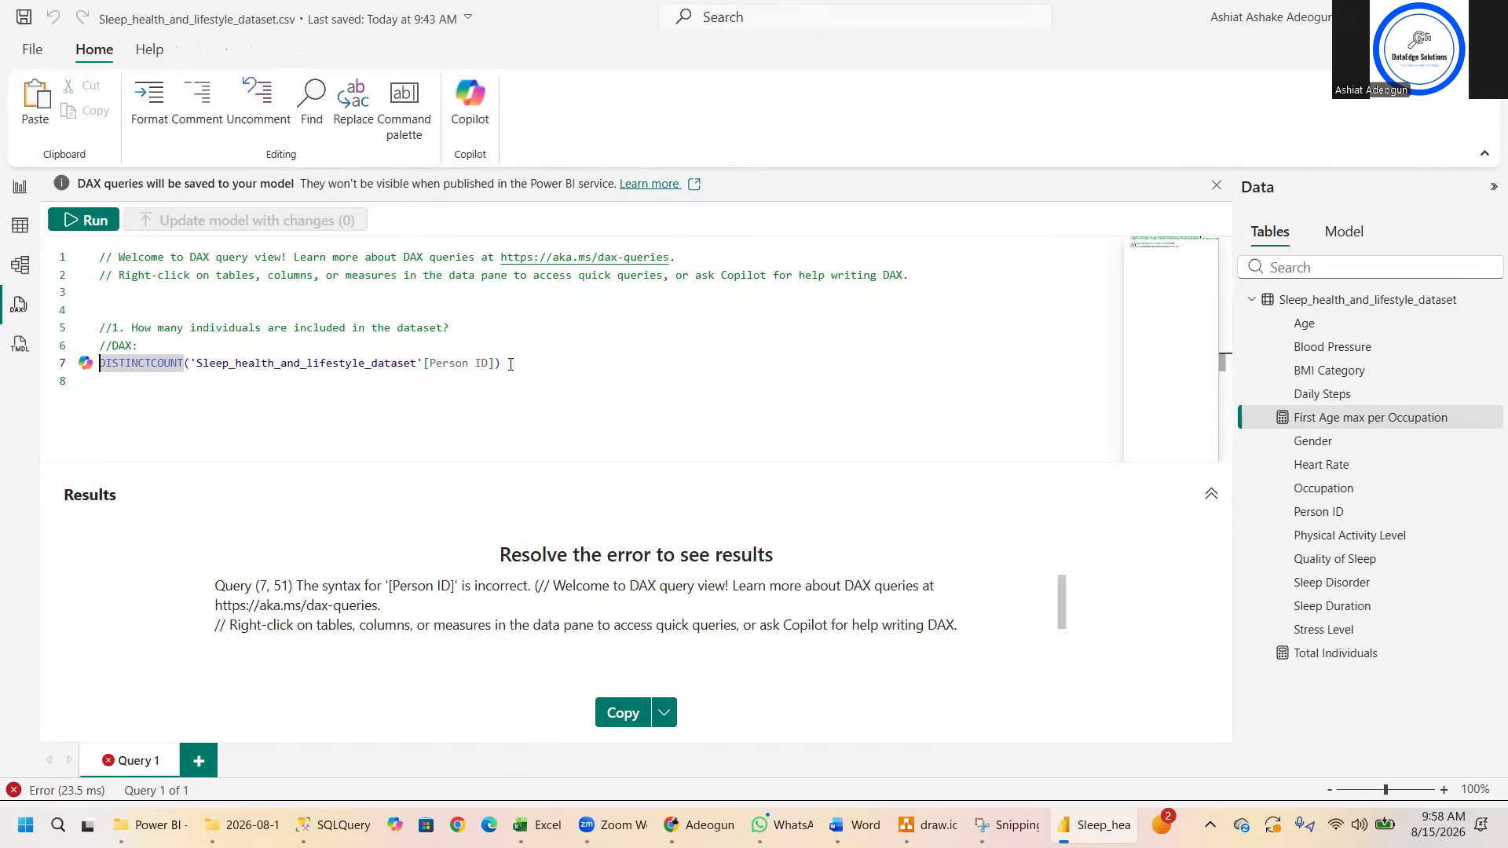
left_click(156, 346)
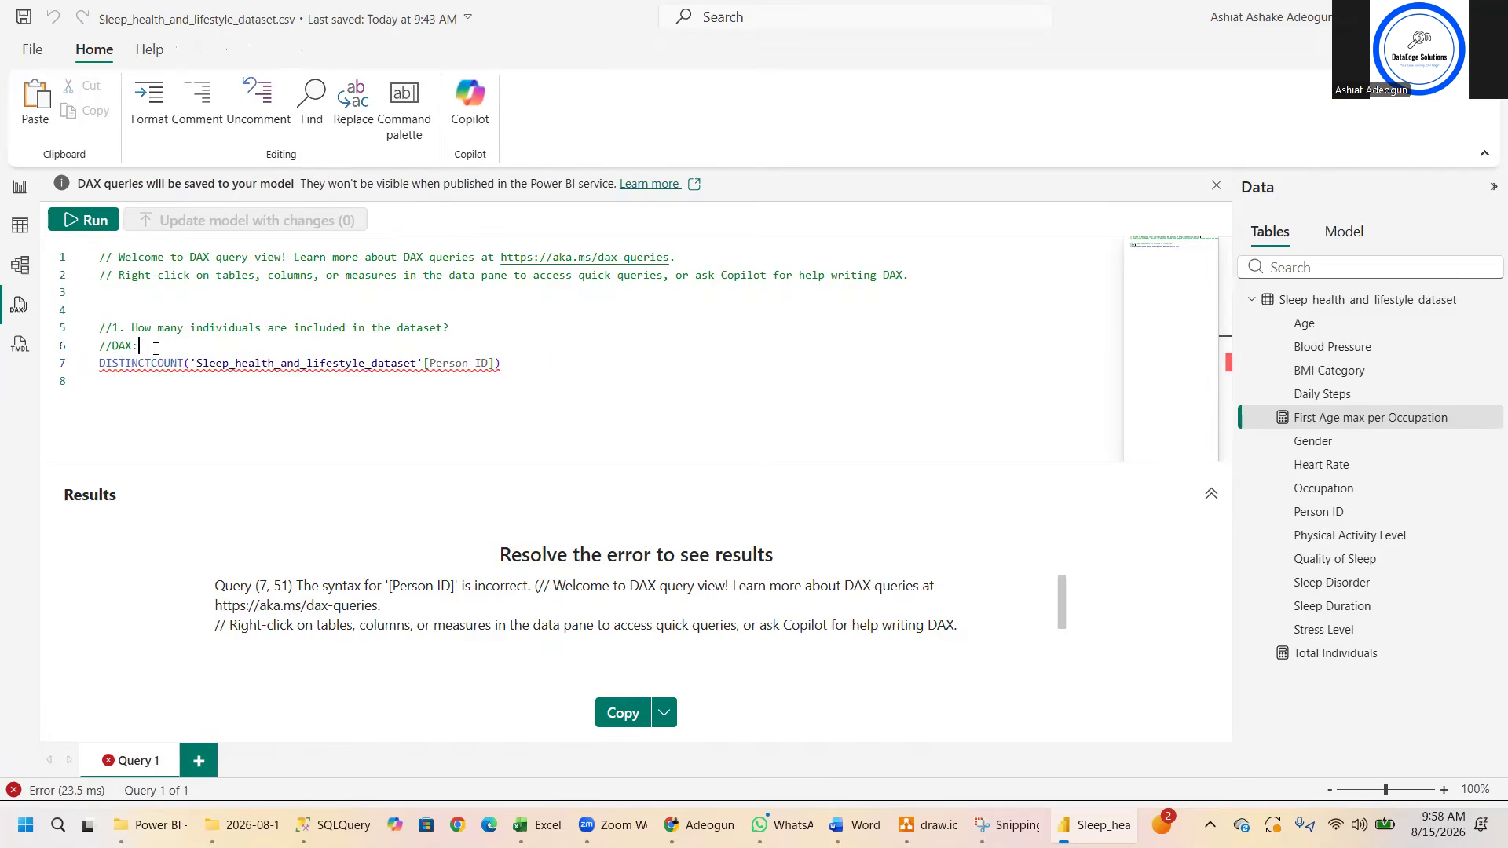
key("ctrl+a")
key("ctrl+v")
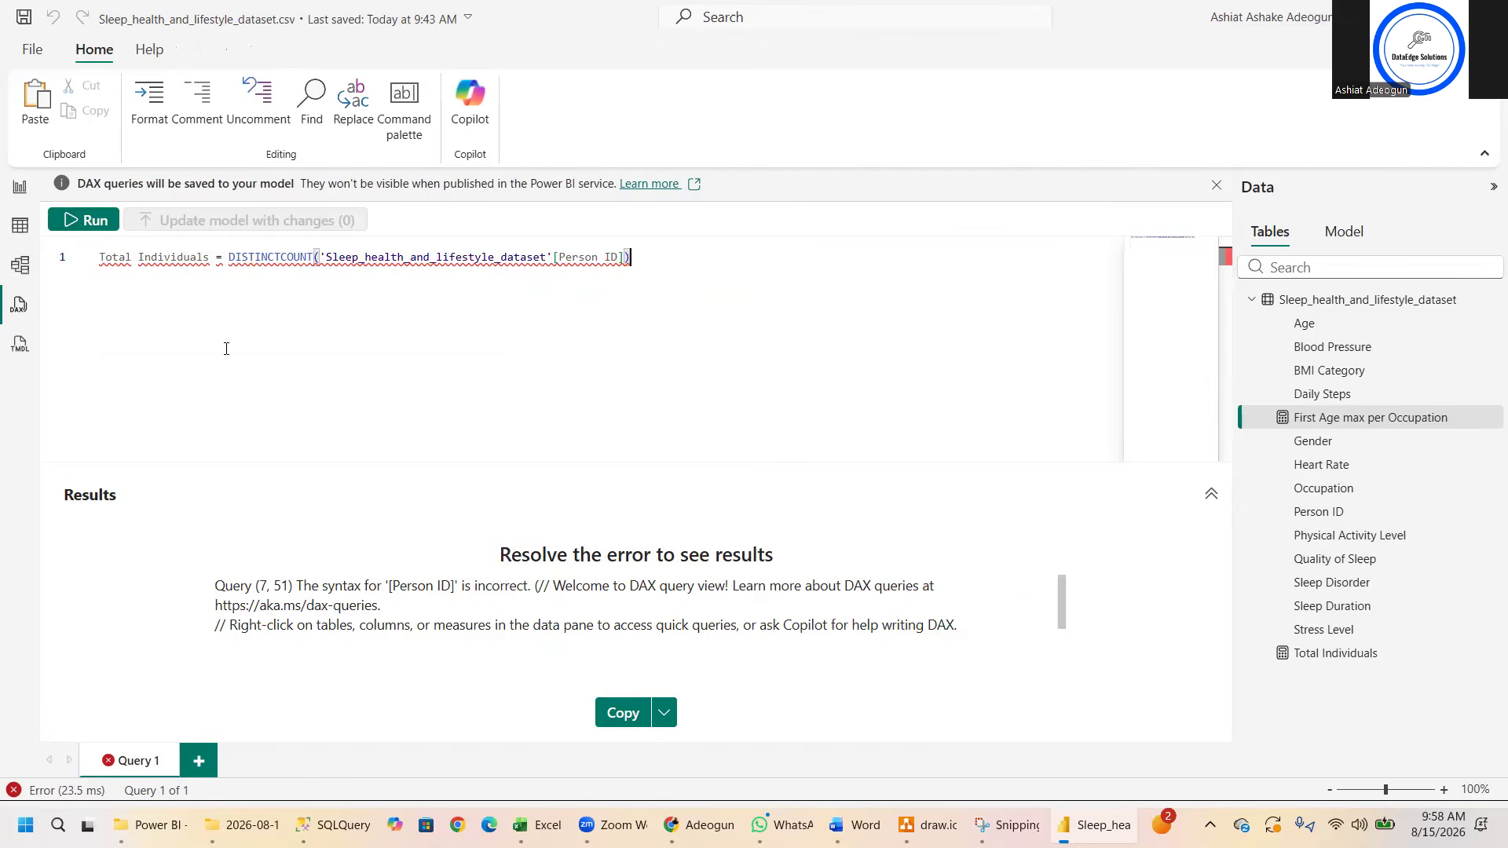
left_click(73, 223)
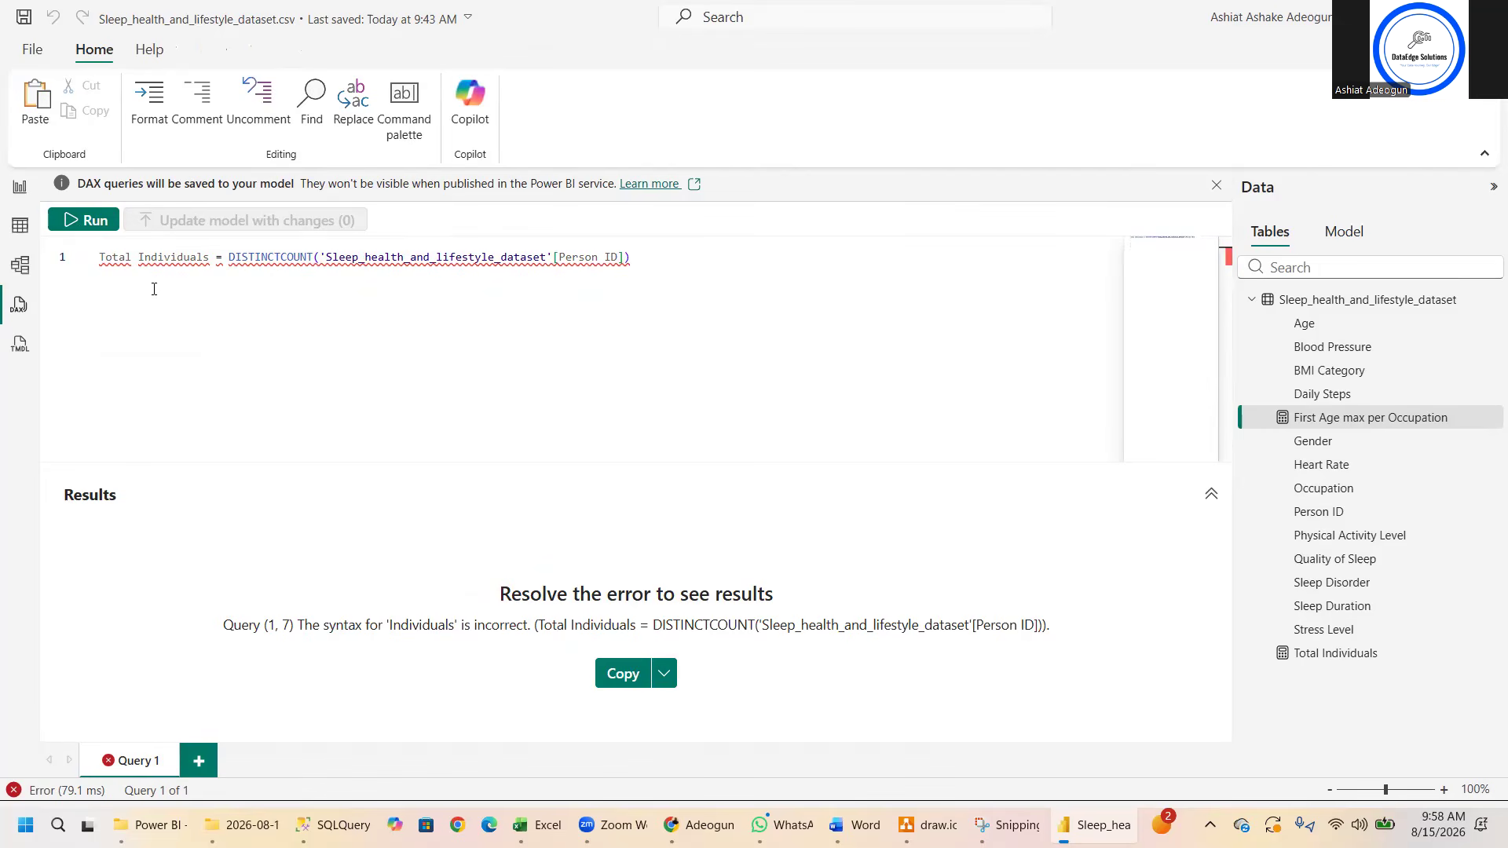
left_click(86, 226)
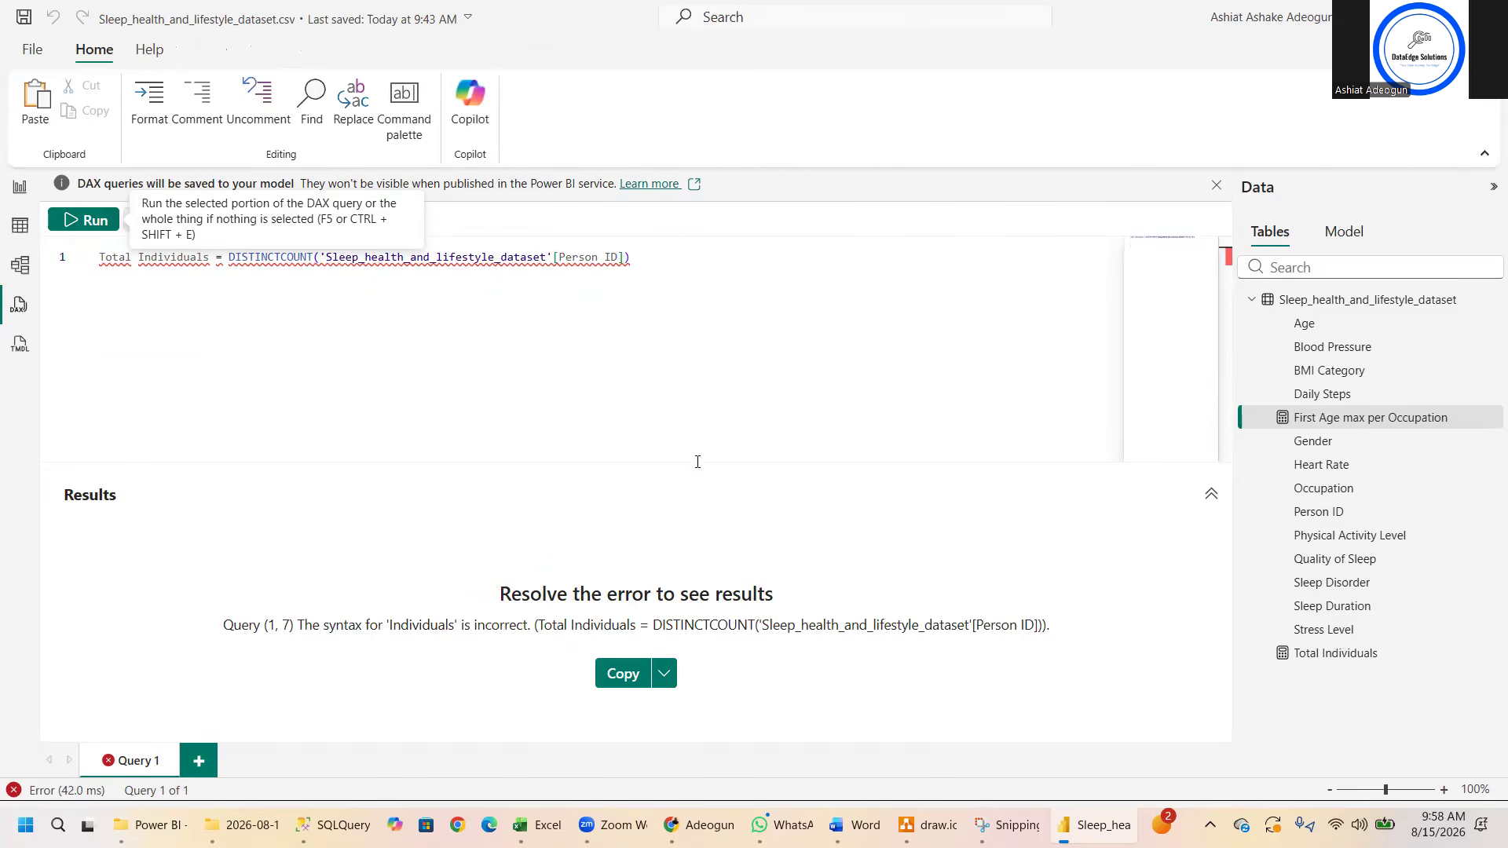
left_click(1230, 261)
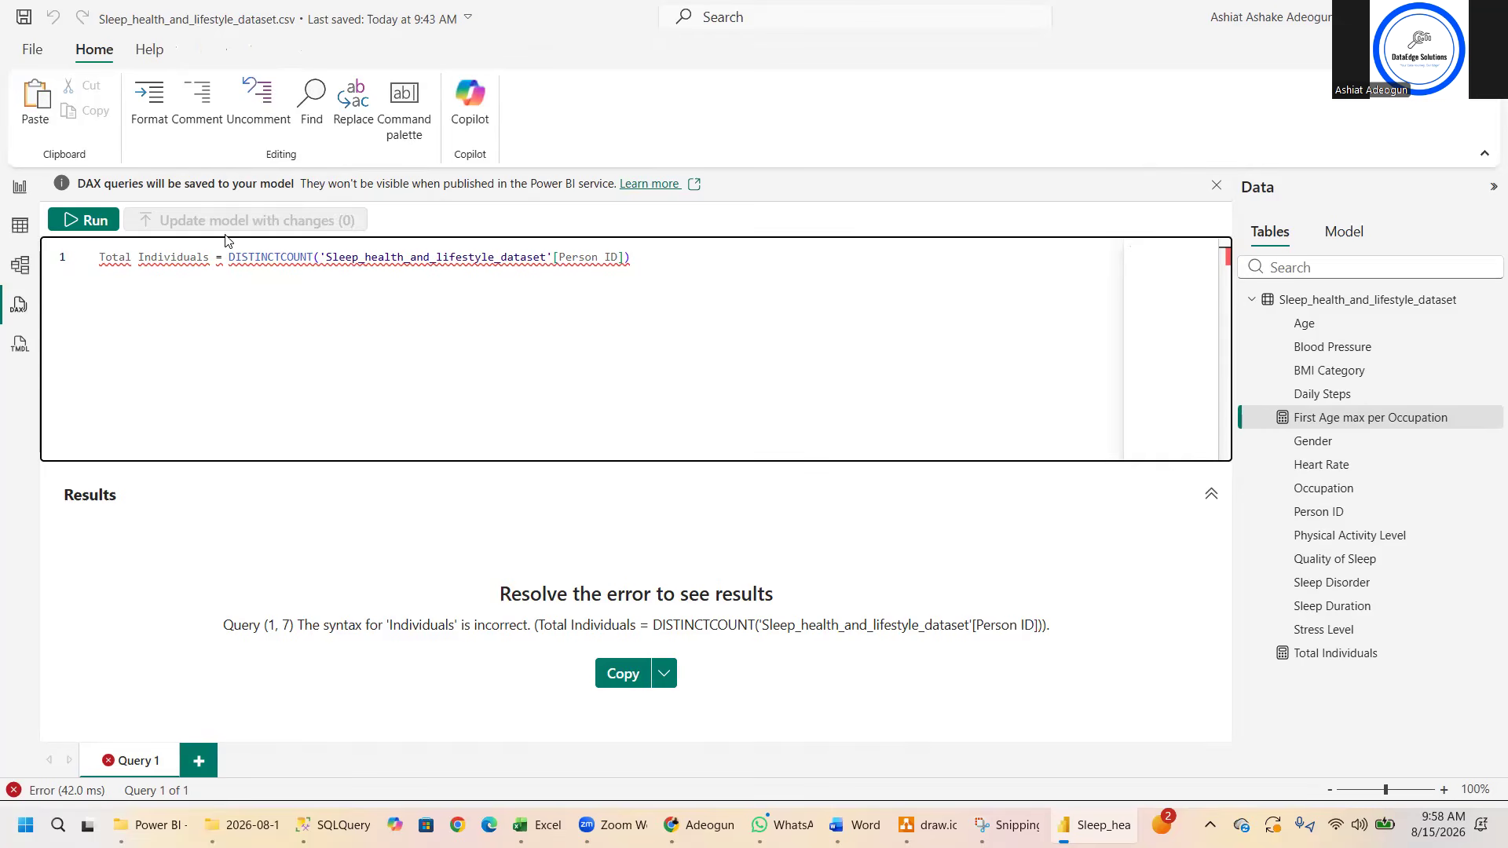
- Check the Total Individuals formula in the table view and return to the report page with nothing selected
left_click(20, 186)
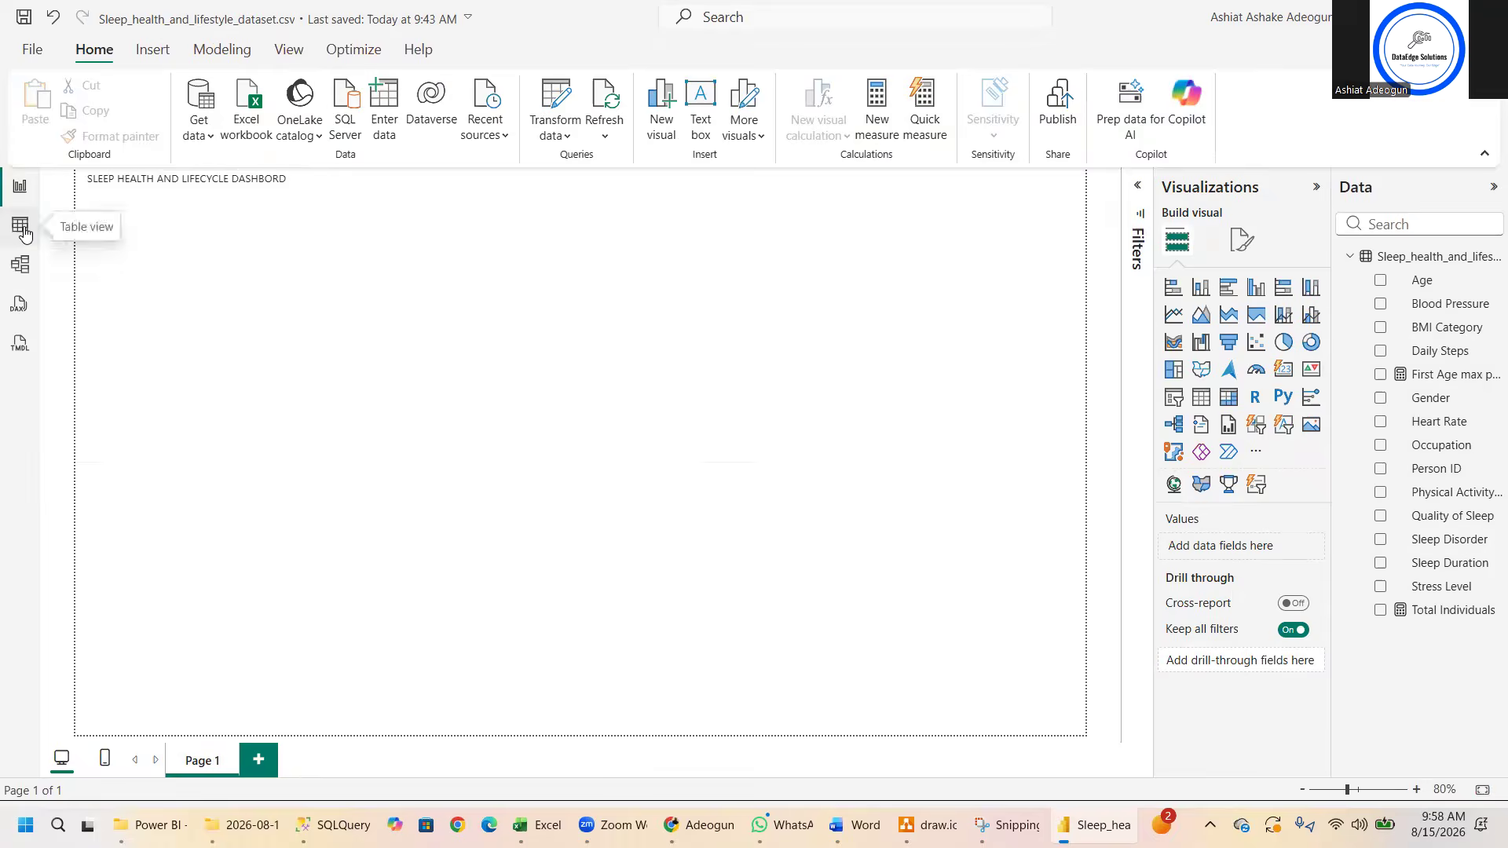
left_click(20, 227)
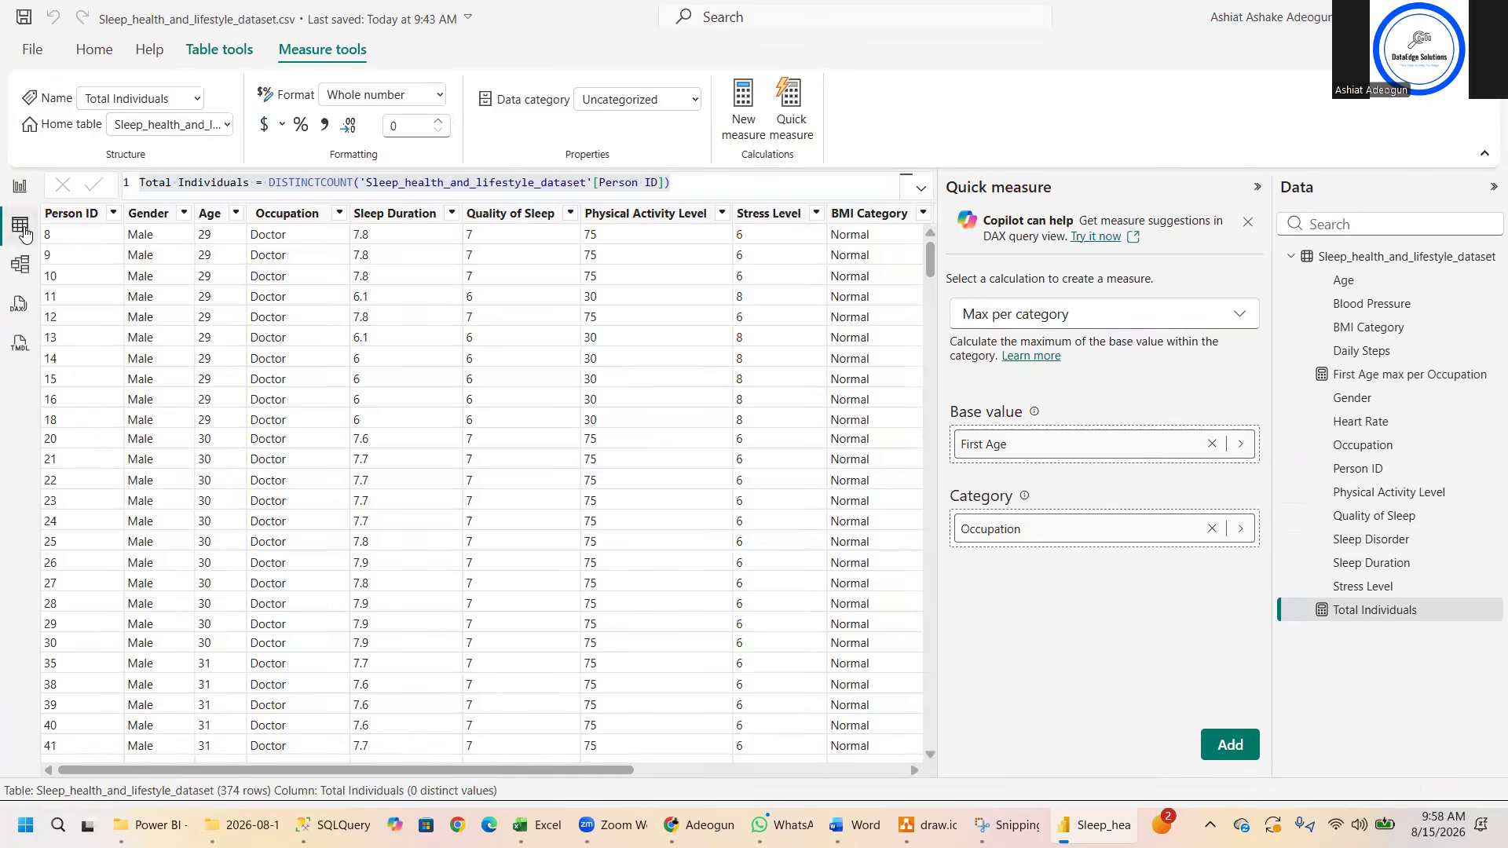
left_click(21, 188)
left_click_drag(1417, 620, 157, 248)
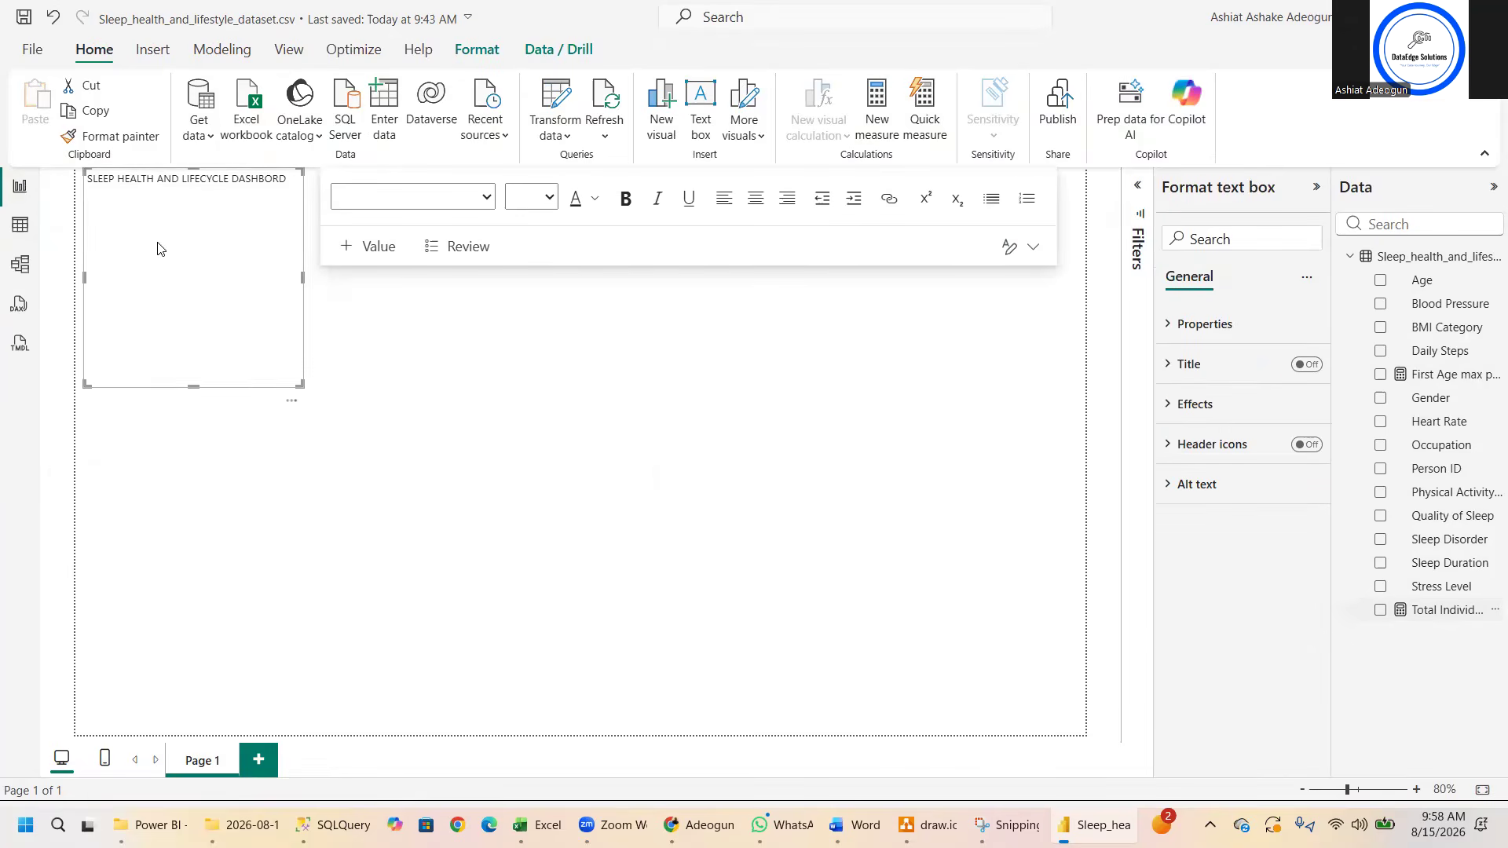
left_click(425, 380)
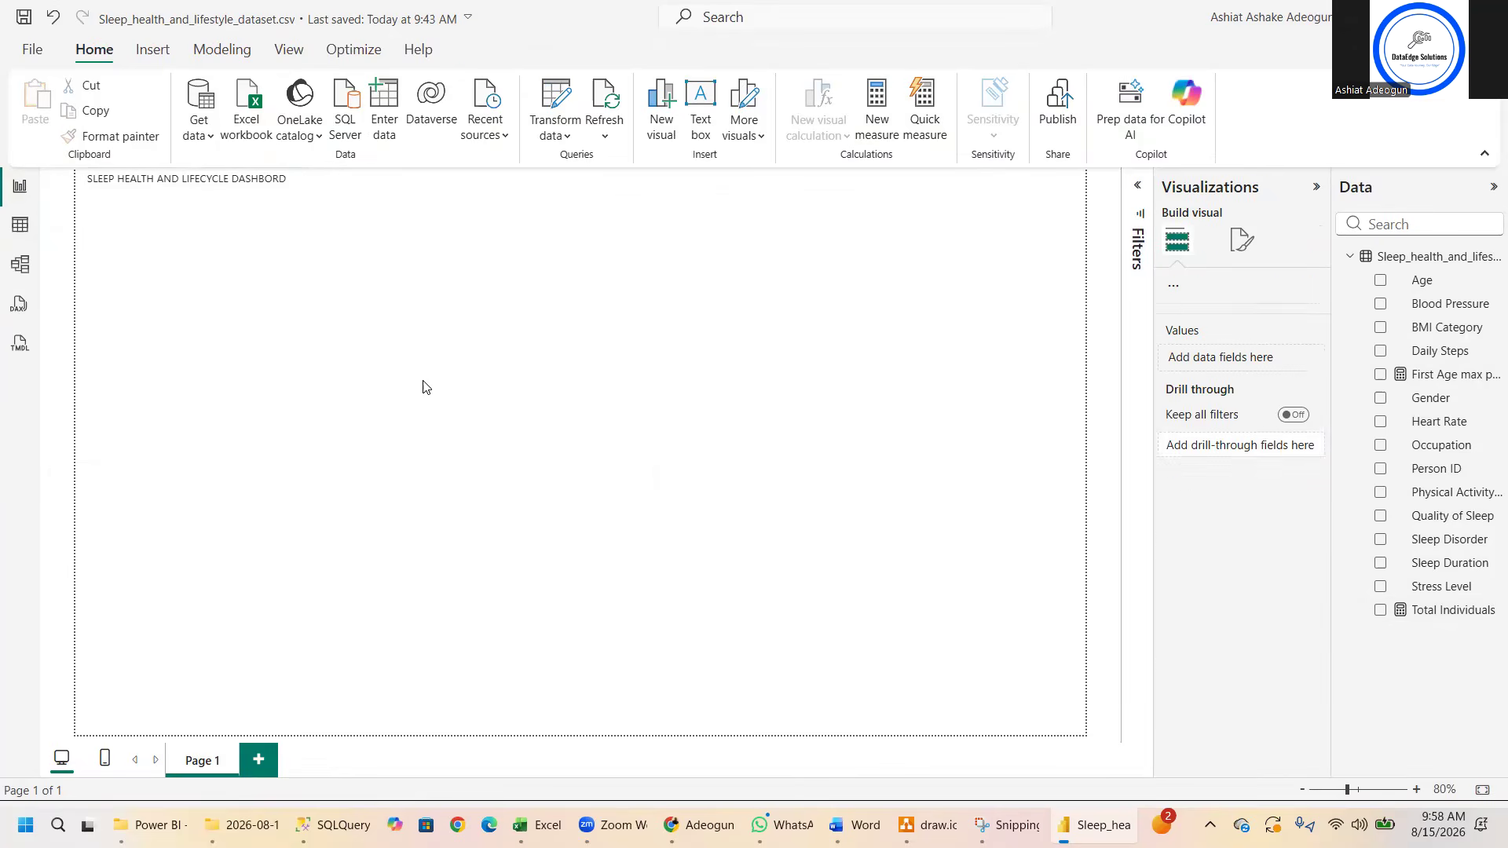
- Resize the dashboard title's text box to a wide, short banner and format the title bold at font size 20
left_click(249, 264)
left_click_drag(302, 385, 879, 223)
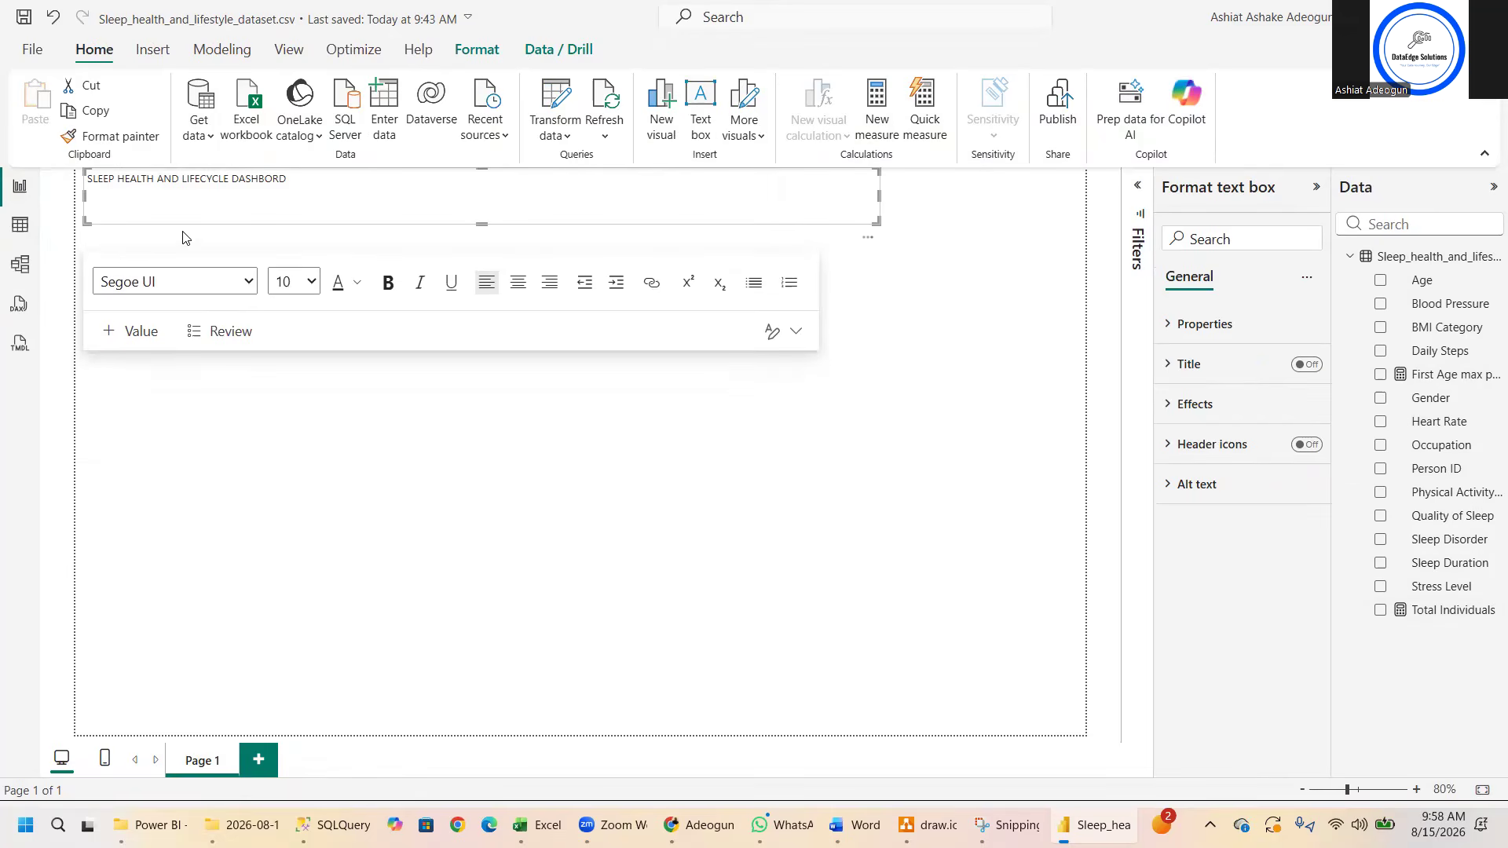
triple_click(184, 188)
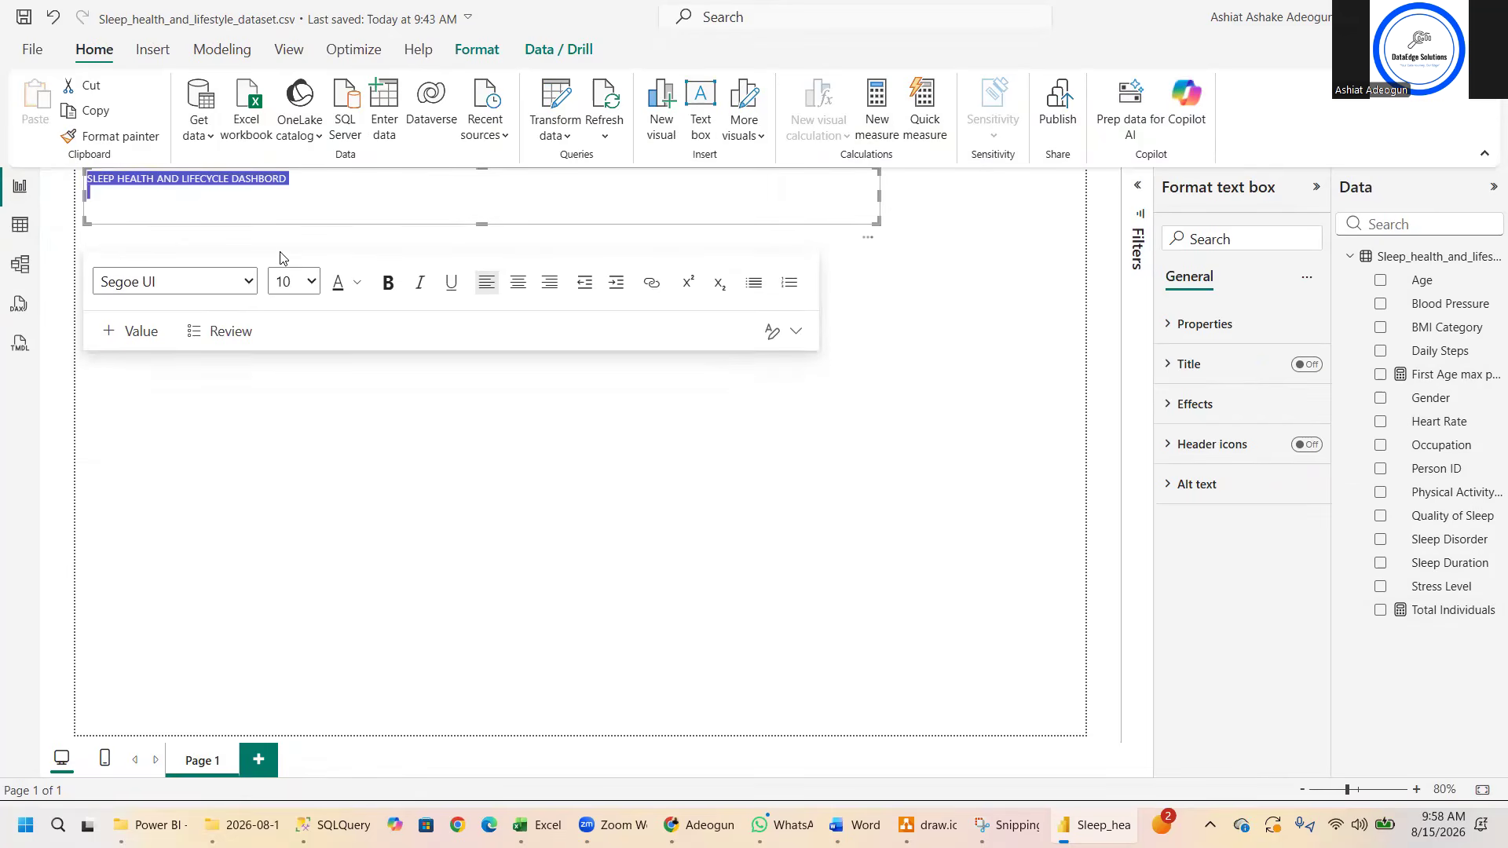
left_click(312, 283)
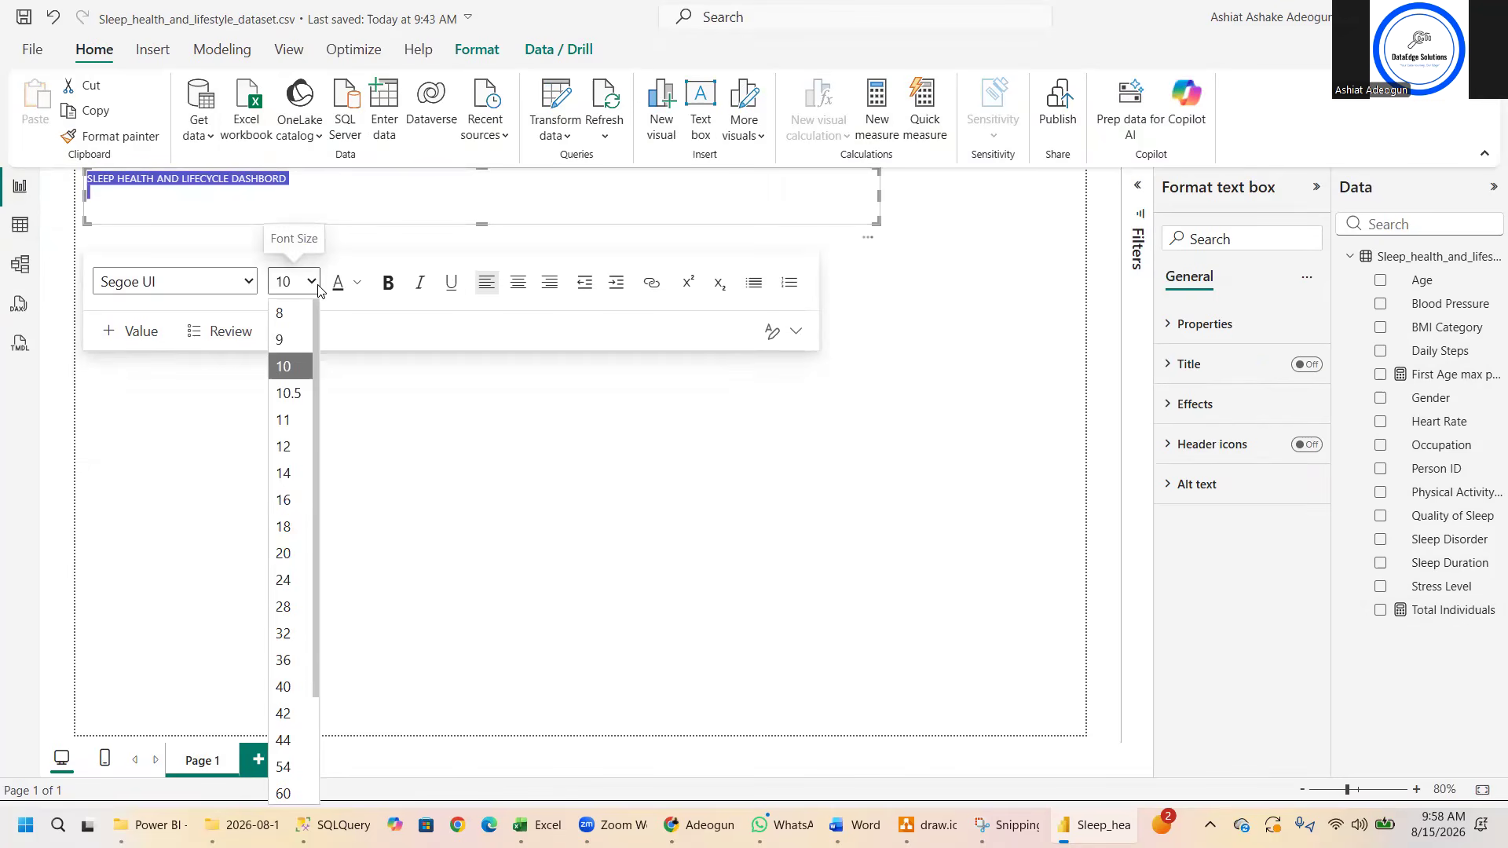
left_click(297, 562)
left_click(387, 282)
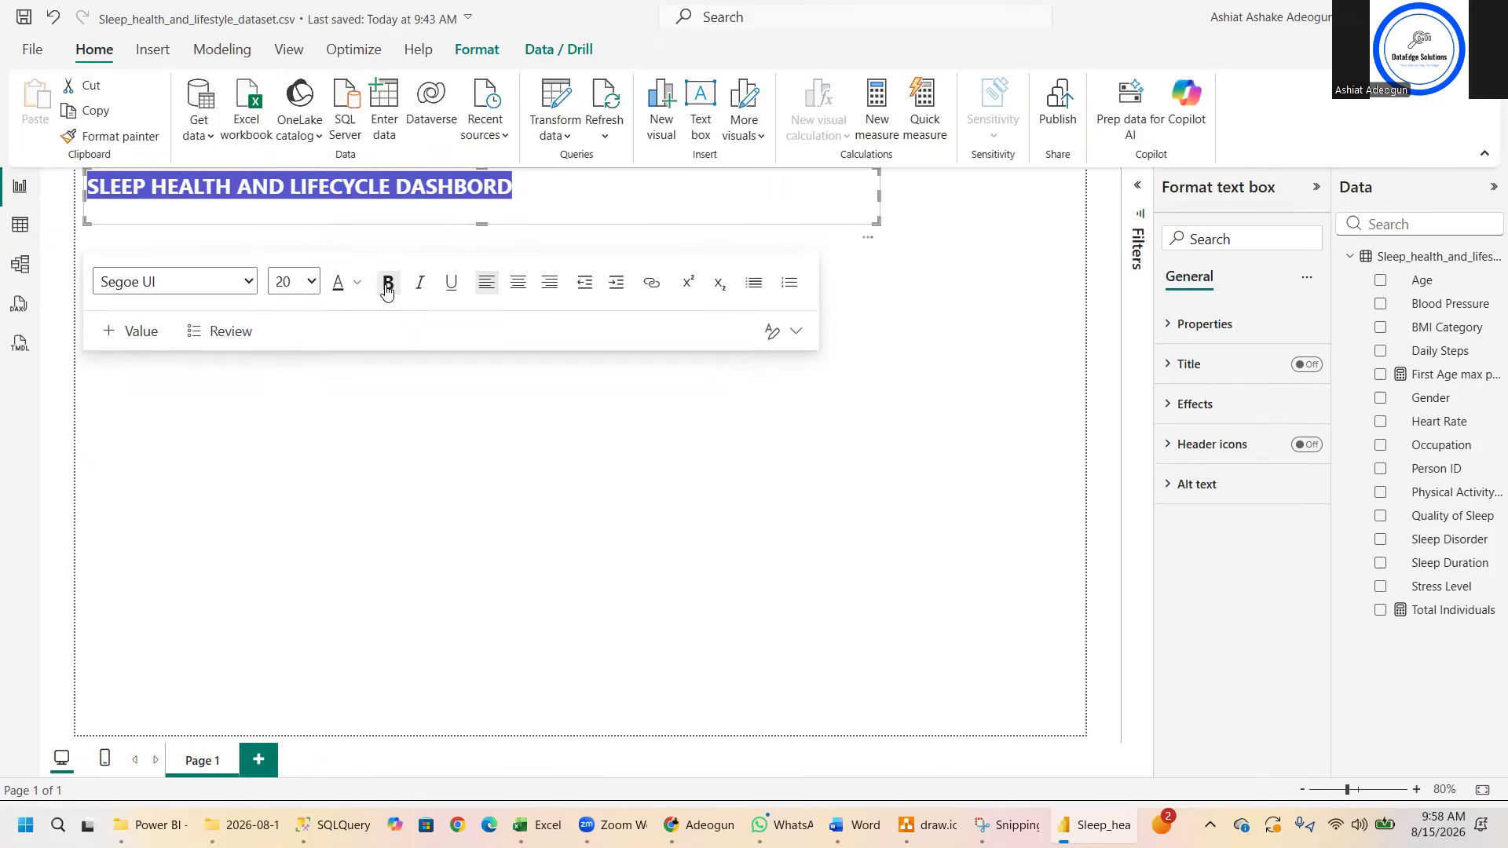
left_click(376, 422)
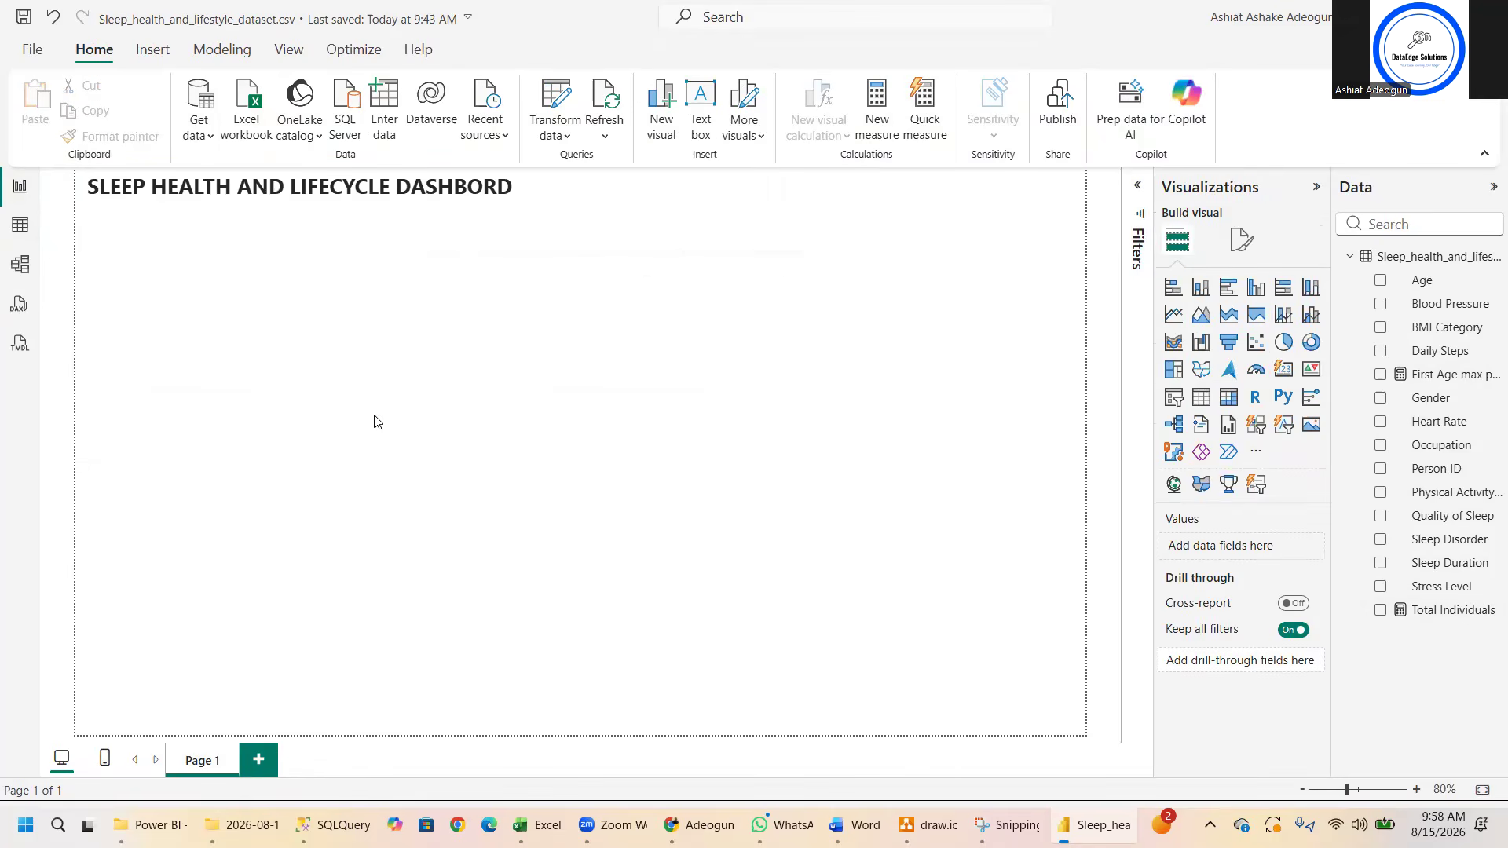
- Add a card visual showing Total Individuals, narrow it, and place it just beneath the dashboard title
left_click(1285, 374)
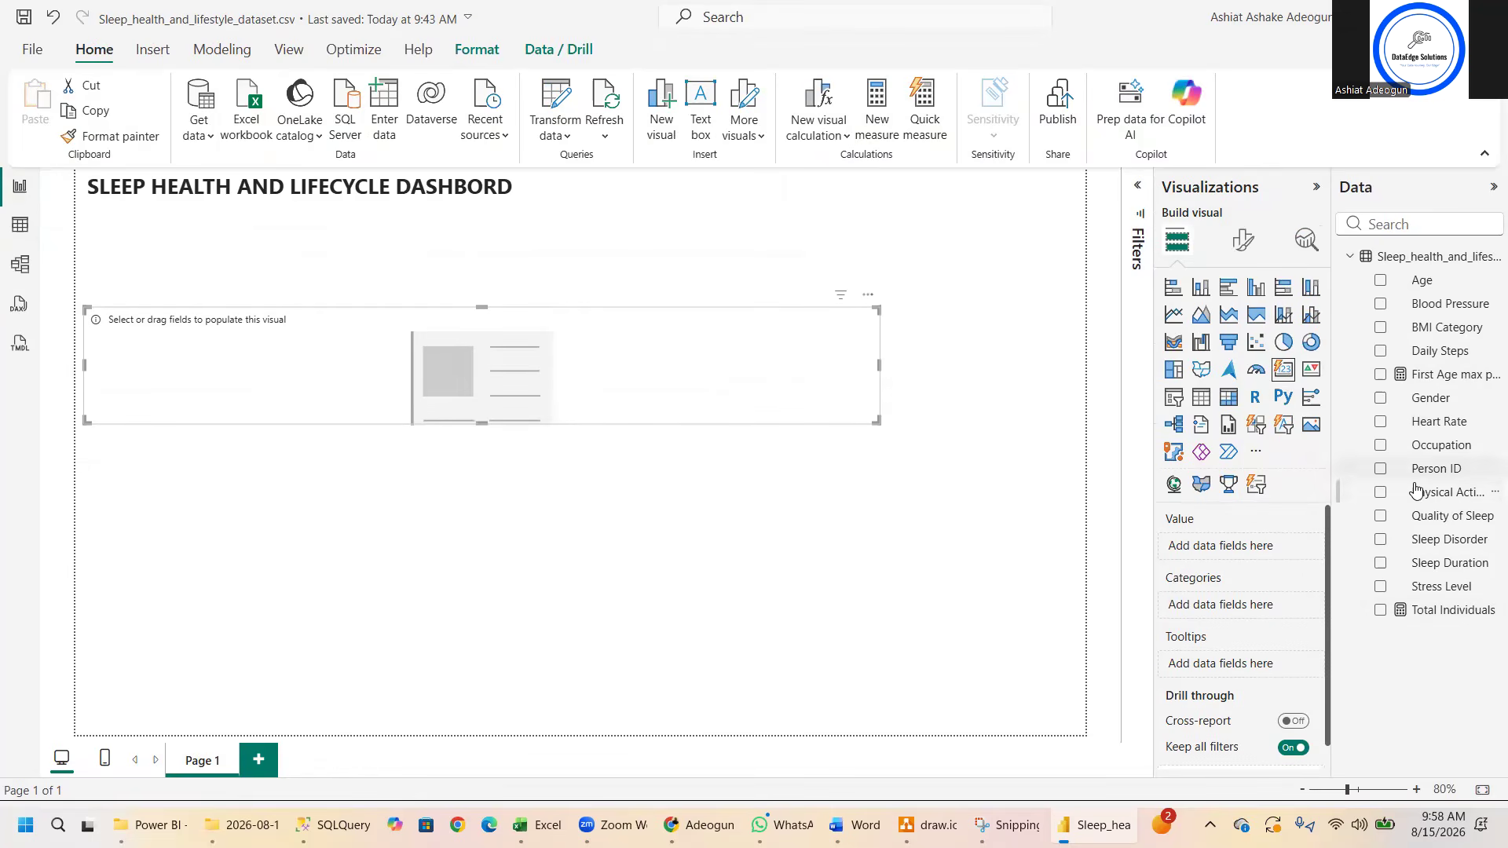
left_click(1381, 611)
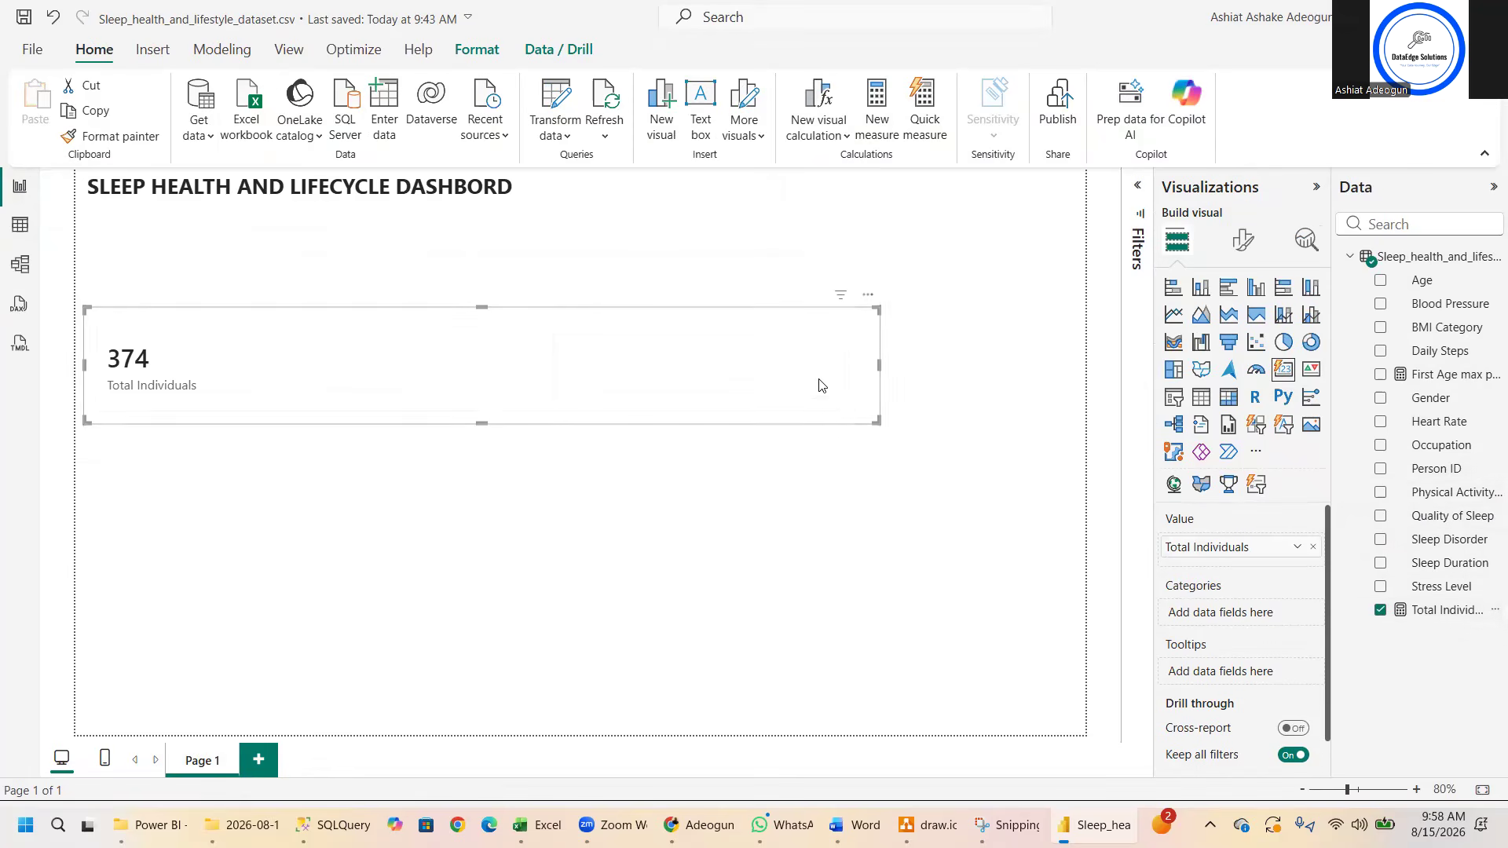
left_click_drag(879, 421, 243, 422)
left_click_drag(189, 345, 179, 276)
left_click(544, 393)
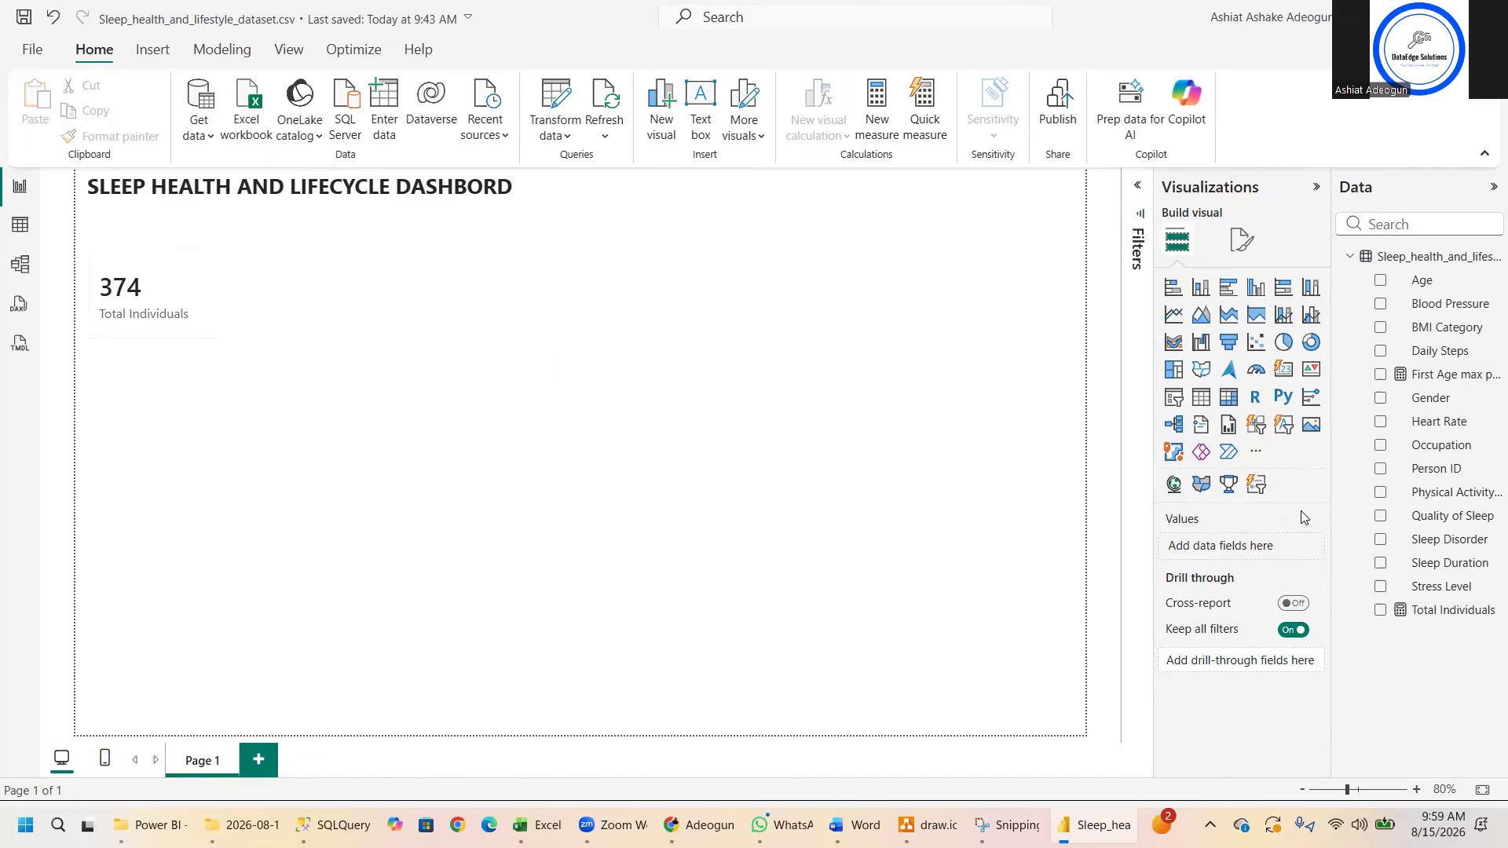
- Start a new measure in the sleep dataset table and name it Average Sleep Duration
right_click(1399, 262)
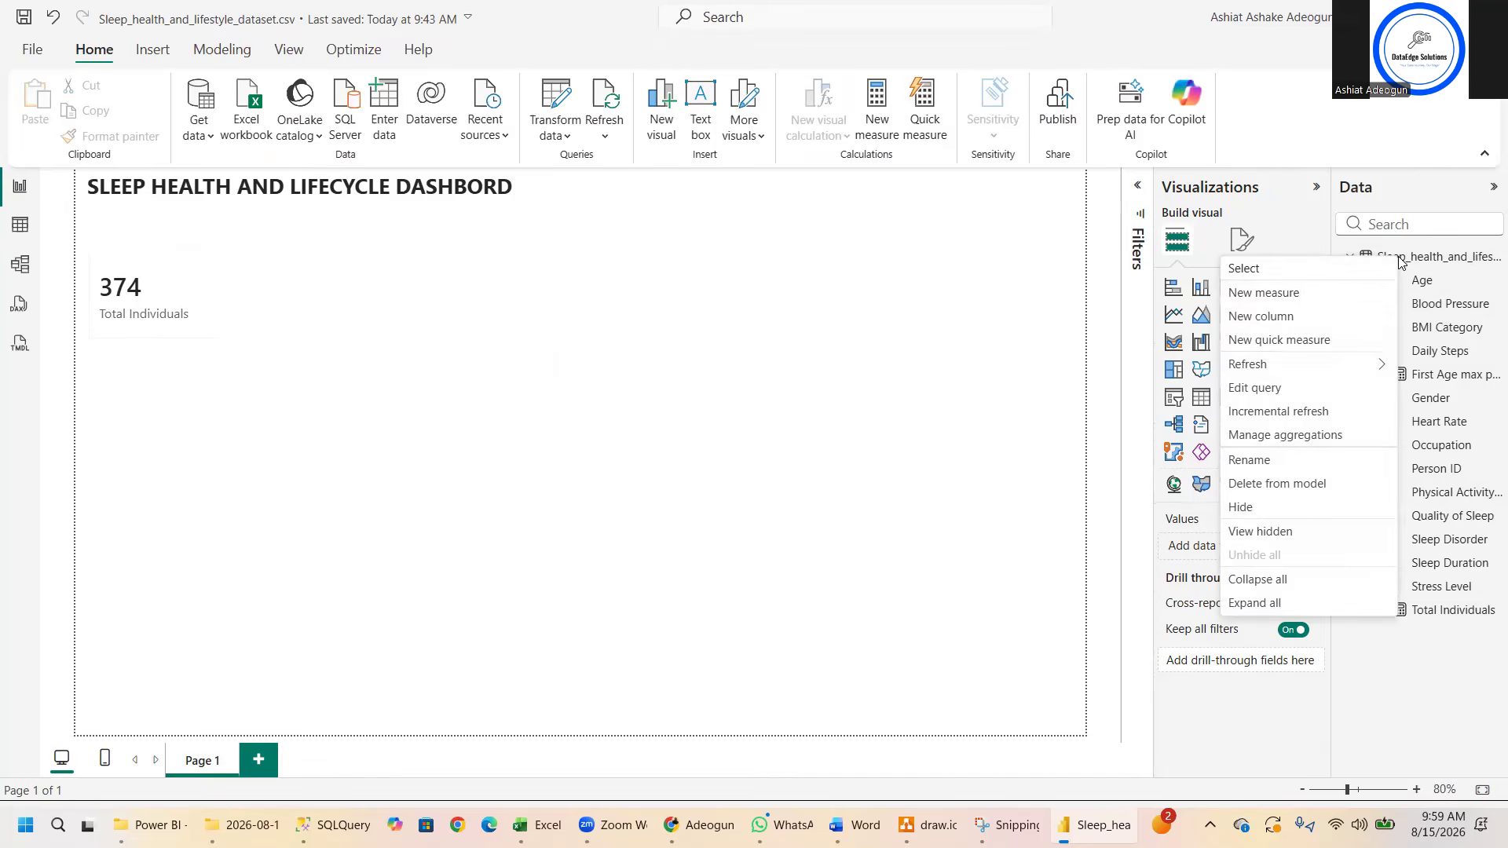
left_click(1331, 290)
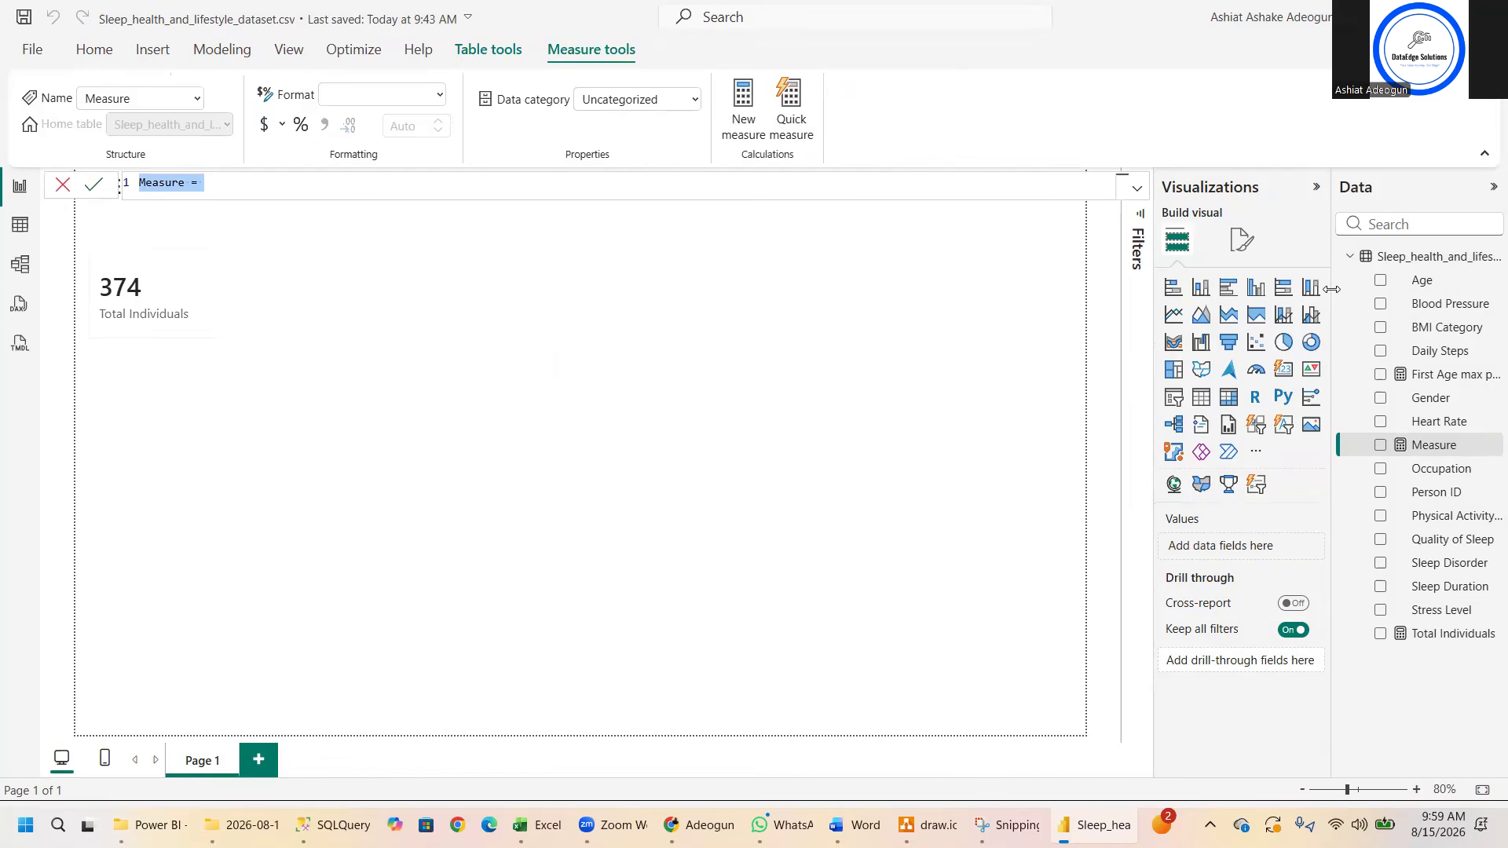
type("Average")
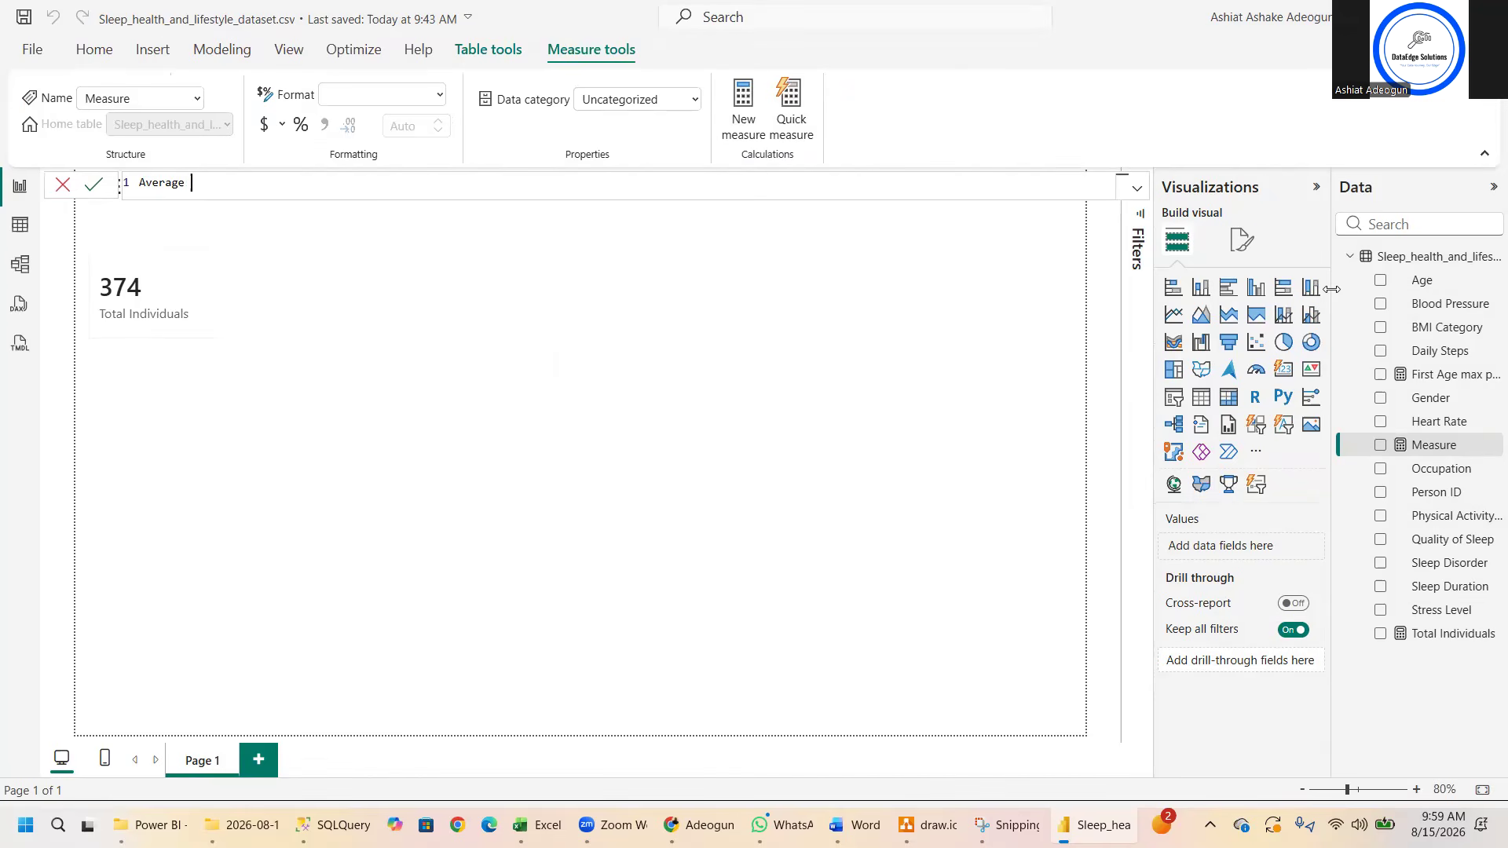
type(" Sleep Duration =")
key("shift+Return")
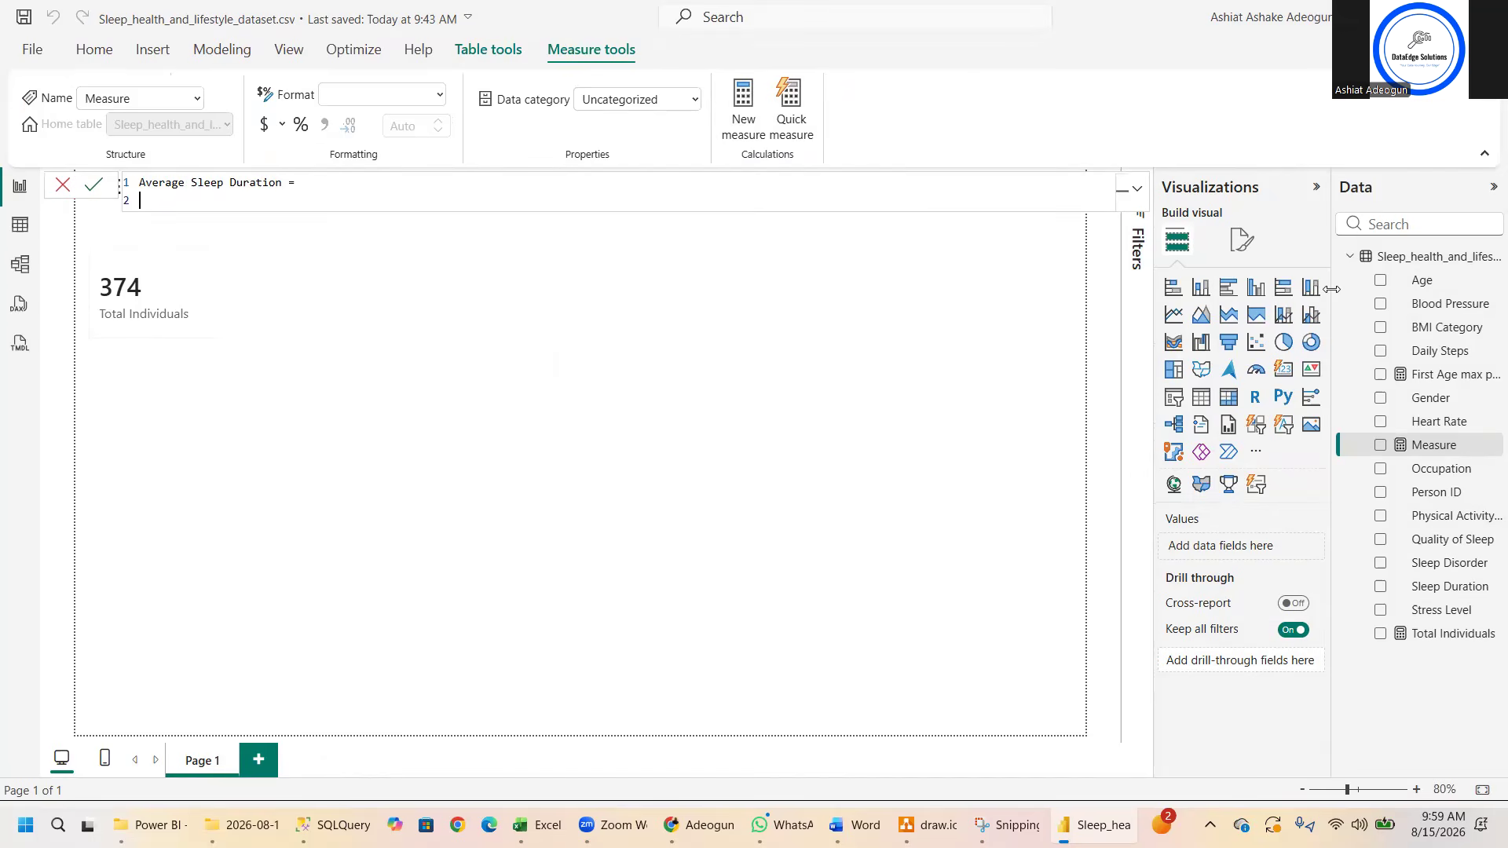
- Define the measure as AVERAGE(Sleep_health_and_lifestyle_dataset[Sleep Duration]) and commit the formula
type("AVERAGE(")
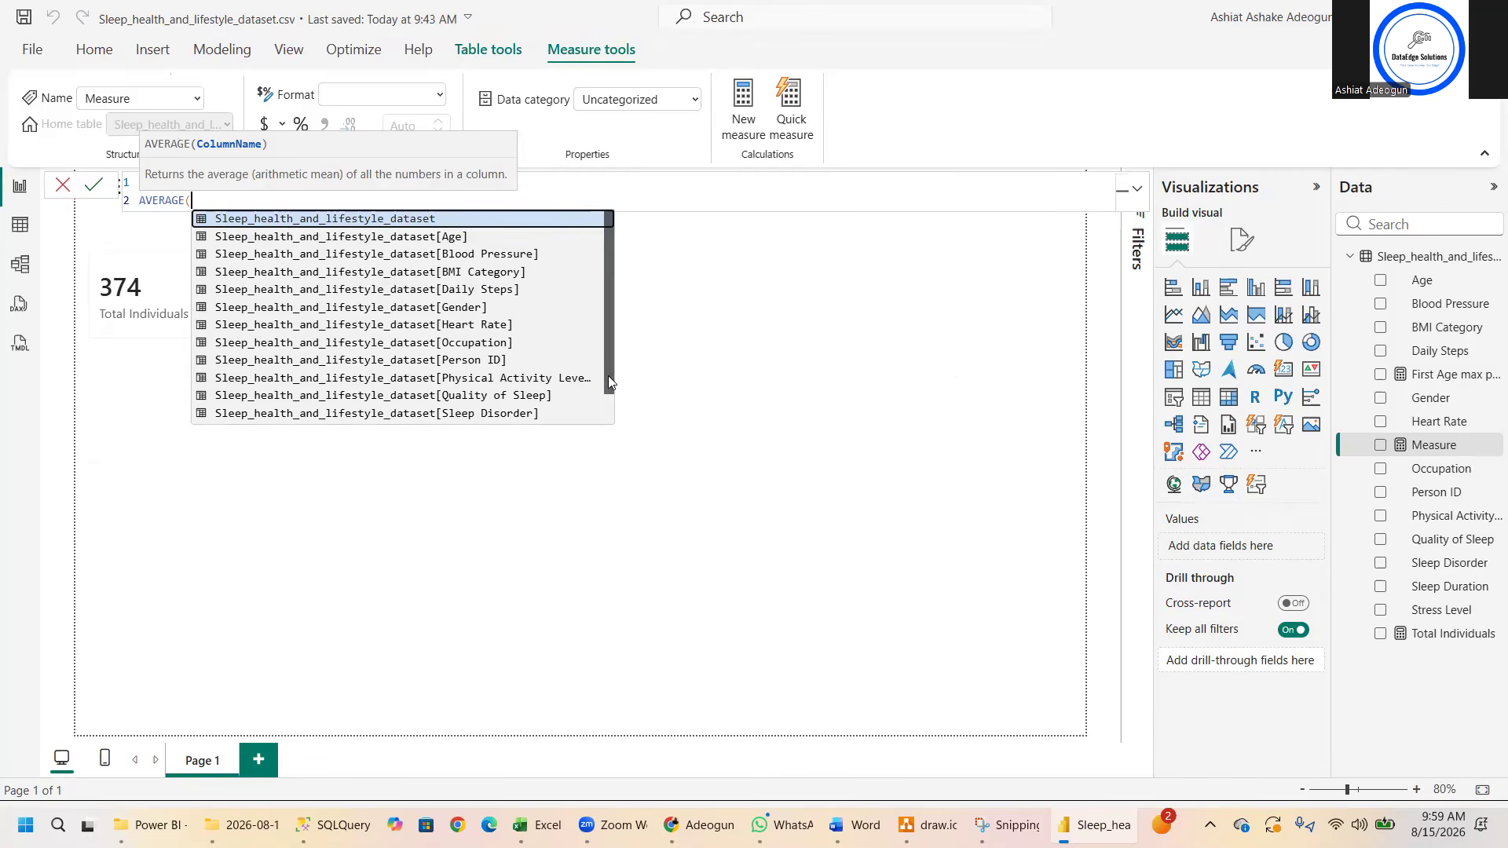
left_click_drag(608, 375, 601, 438)
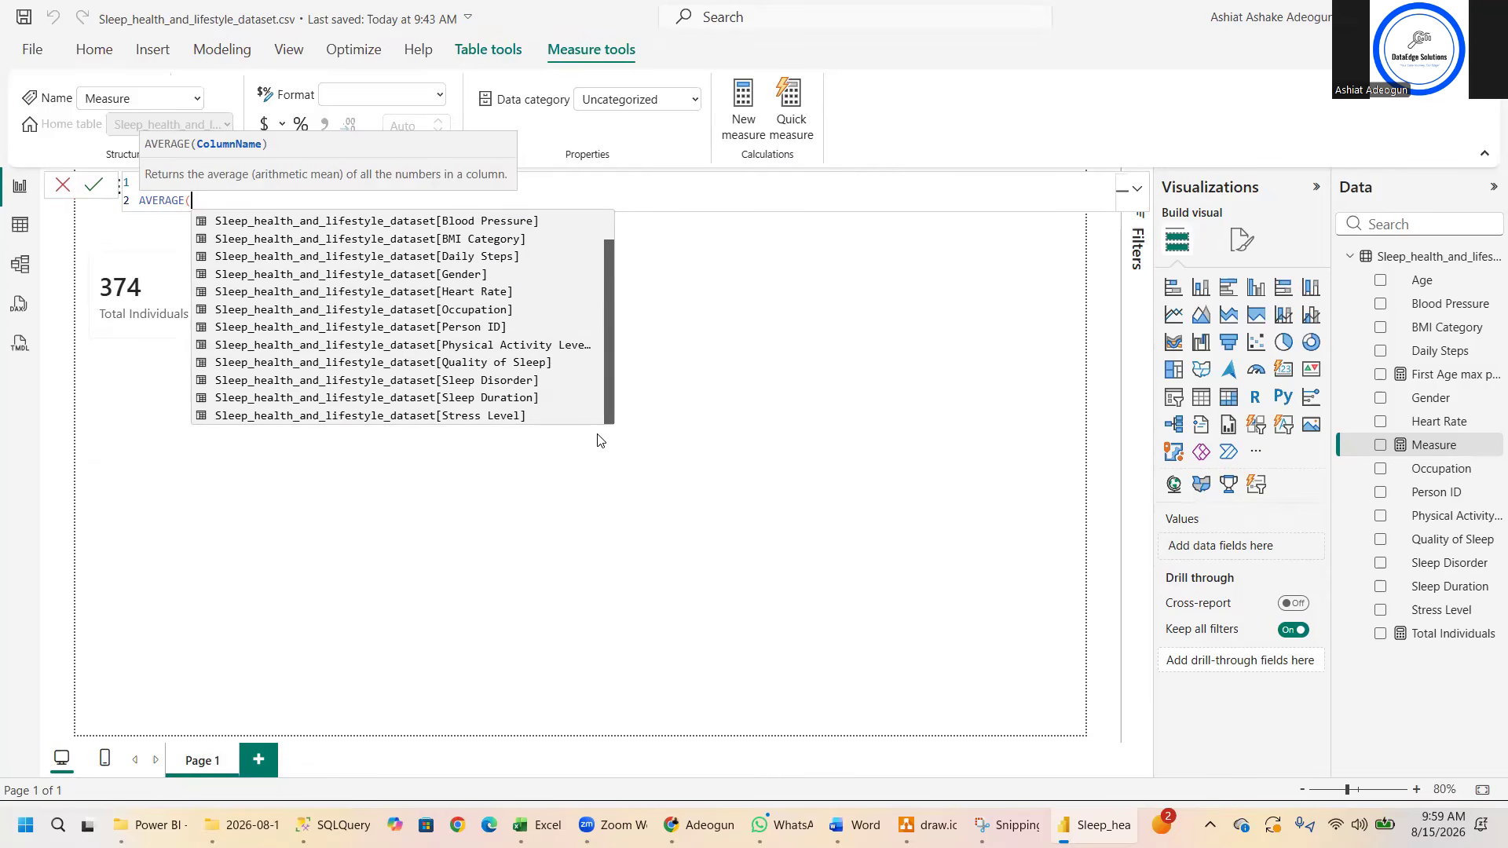
left_click(514, 398)
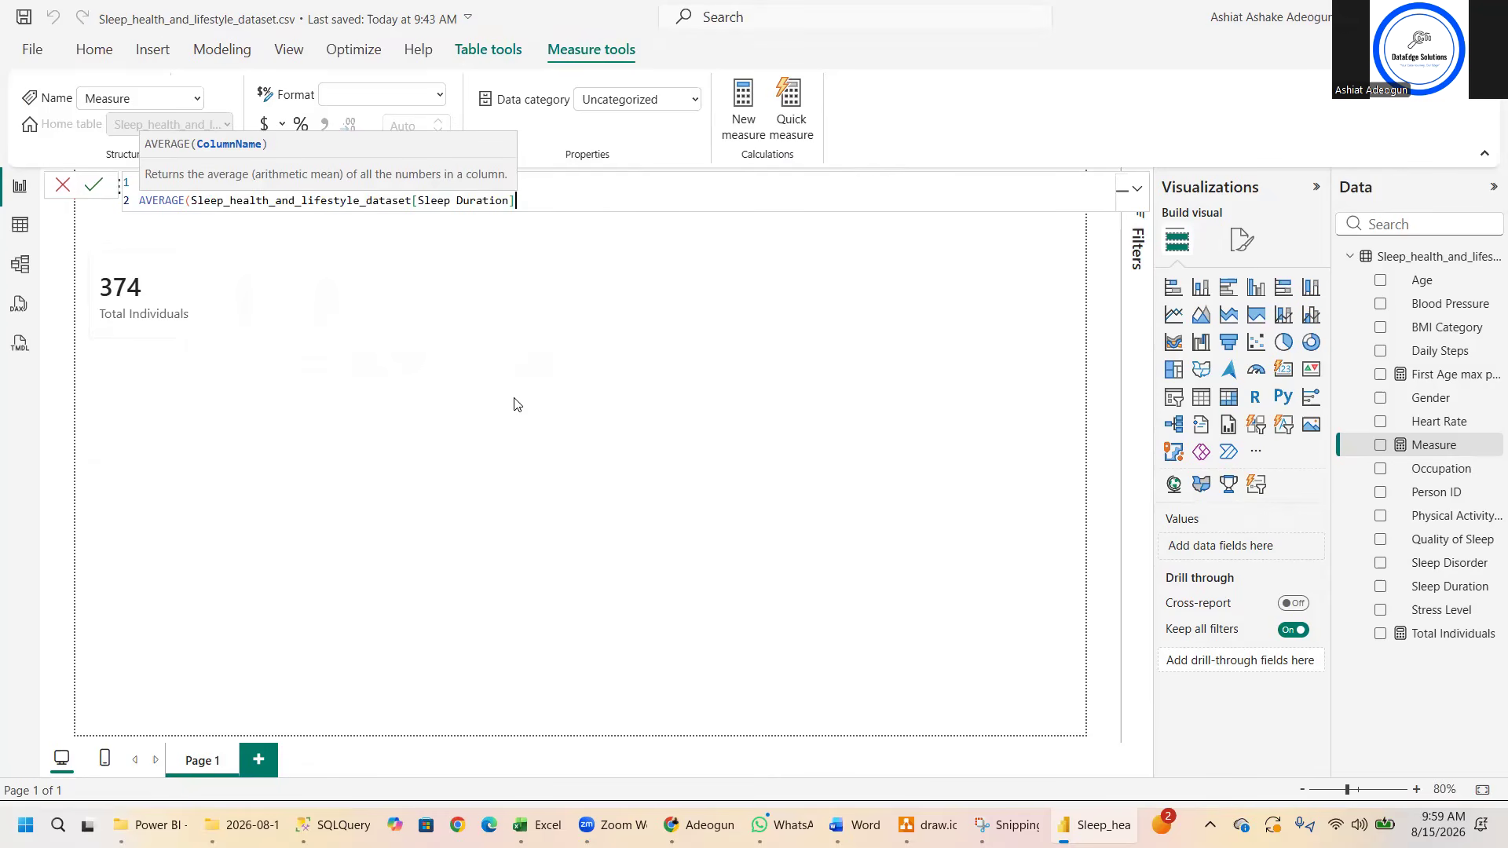
type(")")
key("Return")
left_click(544, 203)
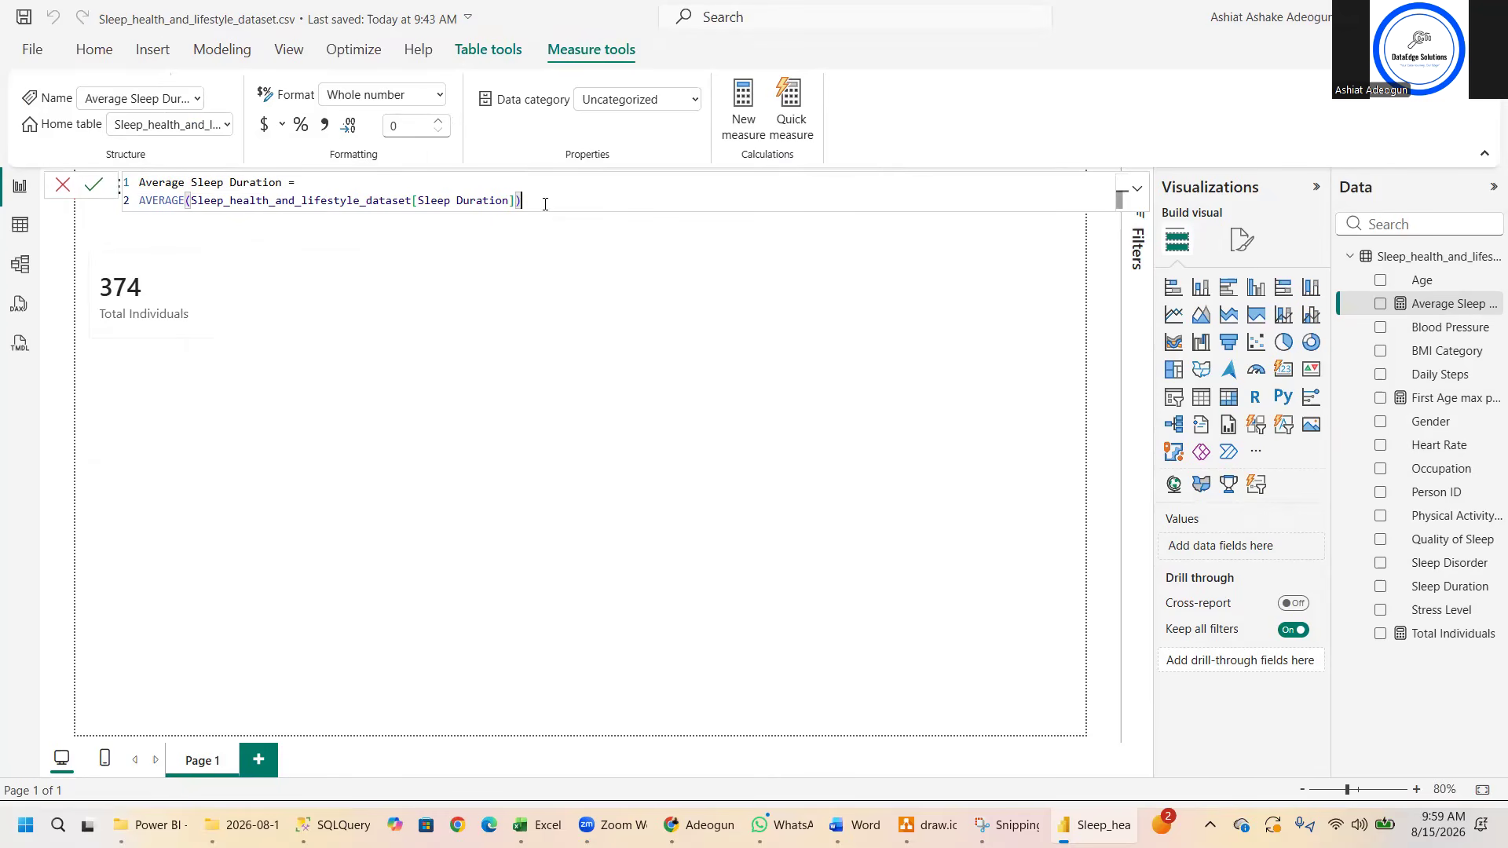
left_click(93, 184)
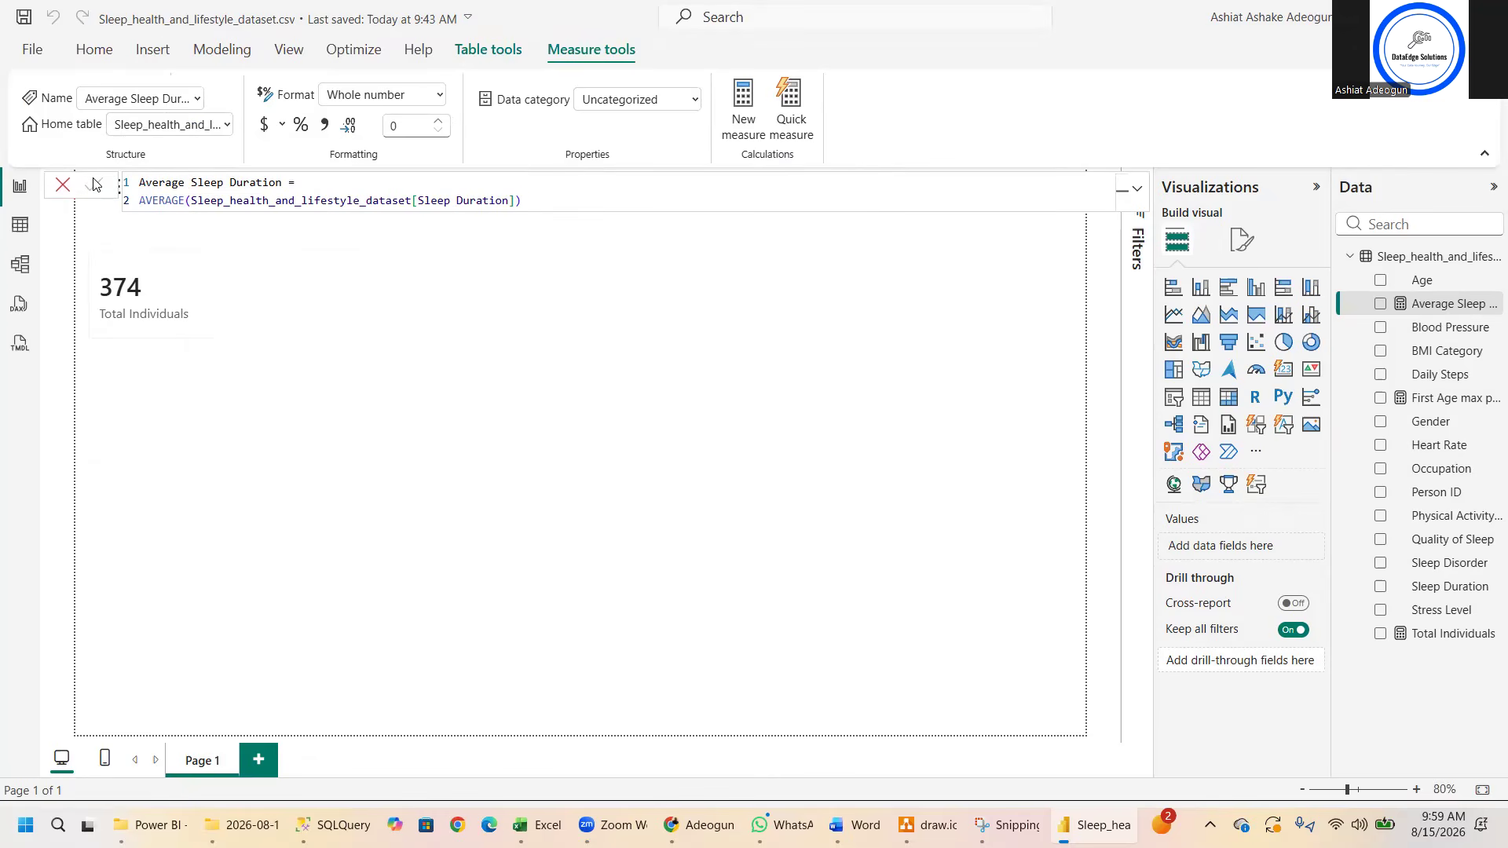
- Try to show Average Sleep Duration in a copy of the Total Individuals card placed beside the original
left_click(209, 291)
key("ctrl+c")
key("ctrl+v")
left_click_drag(209, 291, 372, 287)
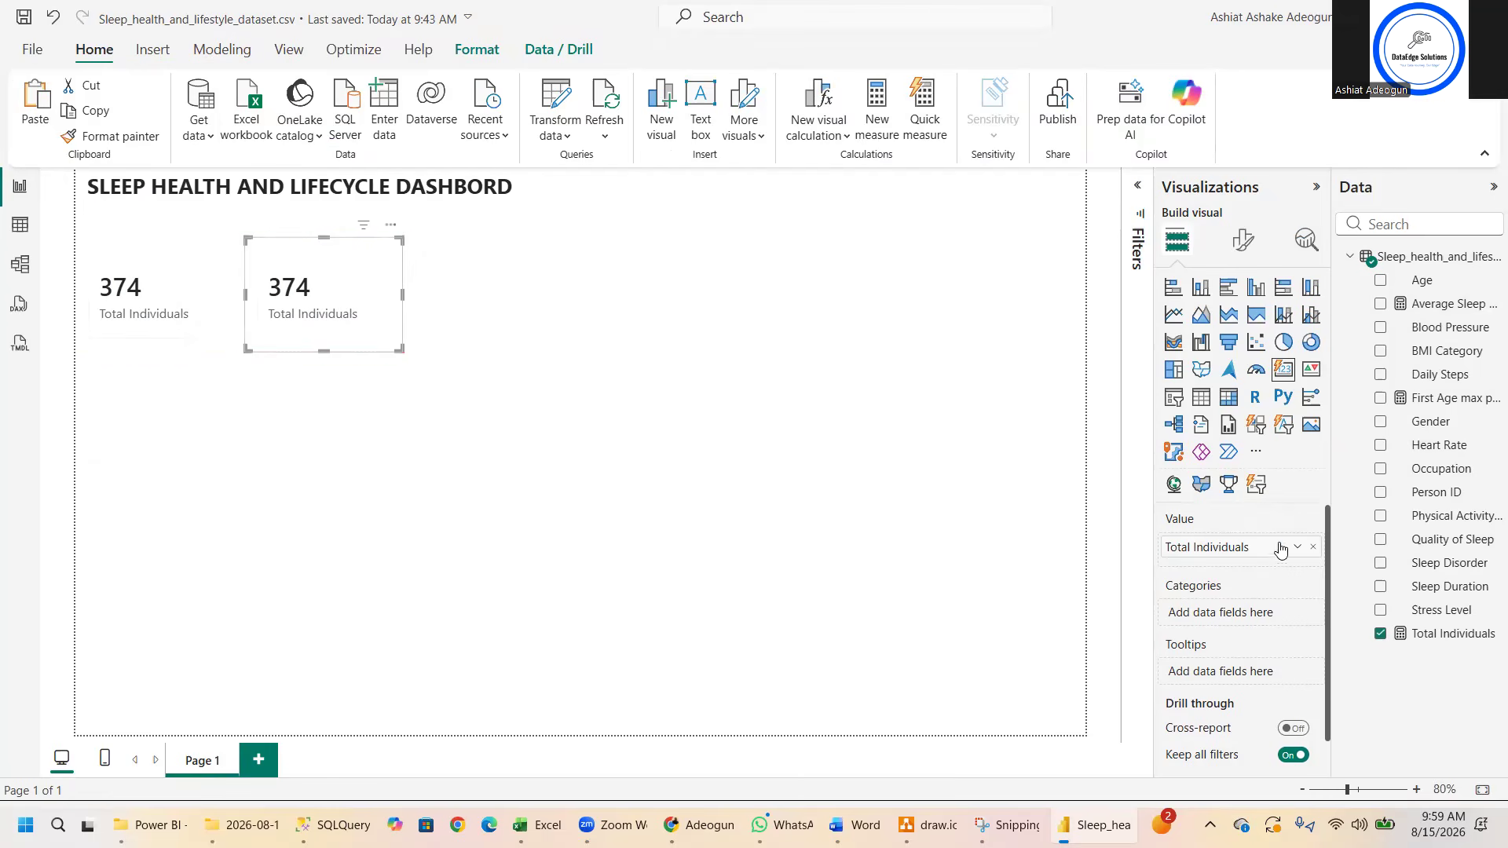
left_click(1312, 547)
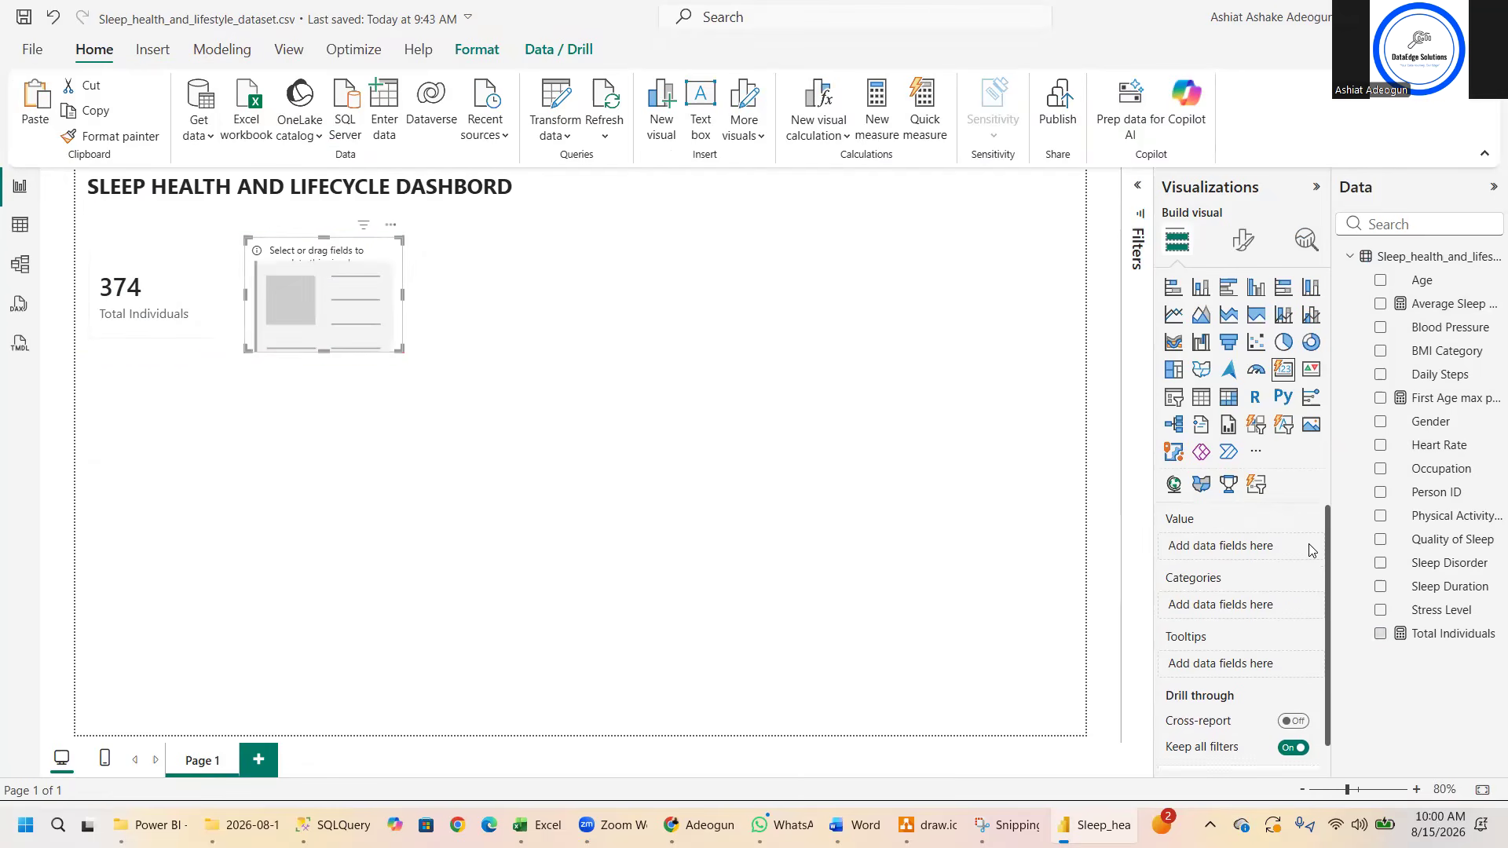
left_click(1380, 304)
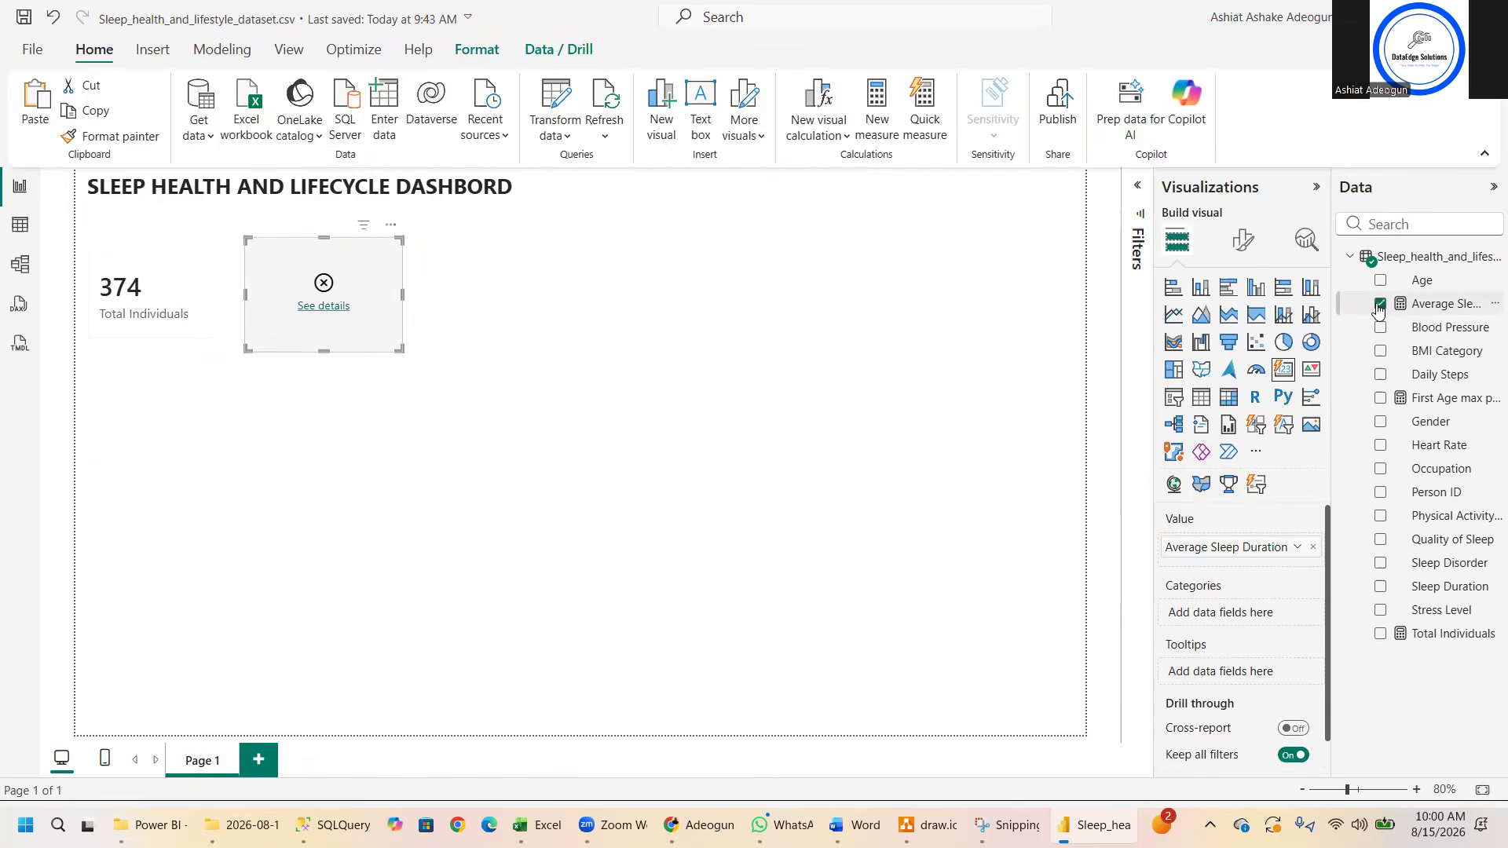
- Read the copied card's error details and delete that card
left_click(324, 306)
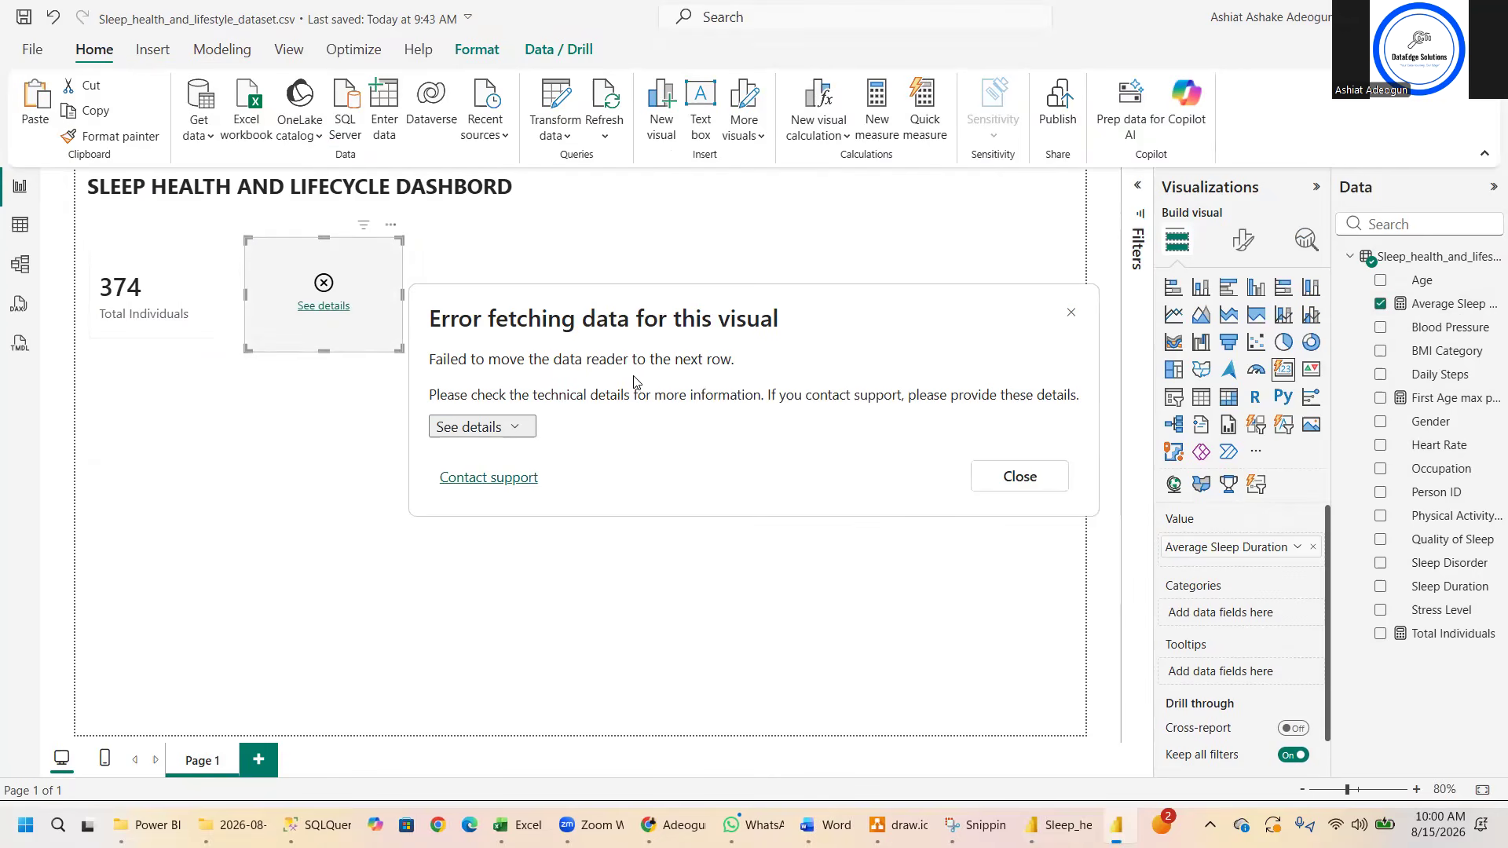
left_click(993, 487)
key("Delete")
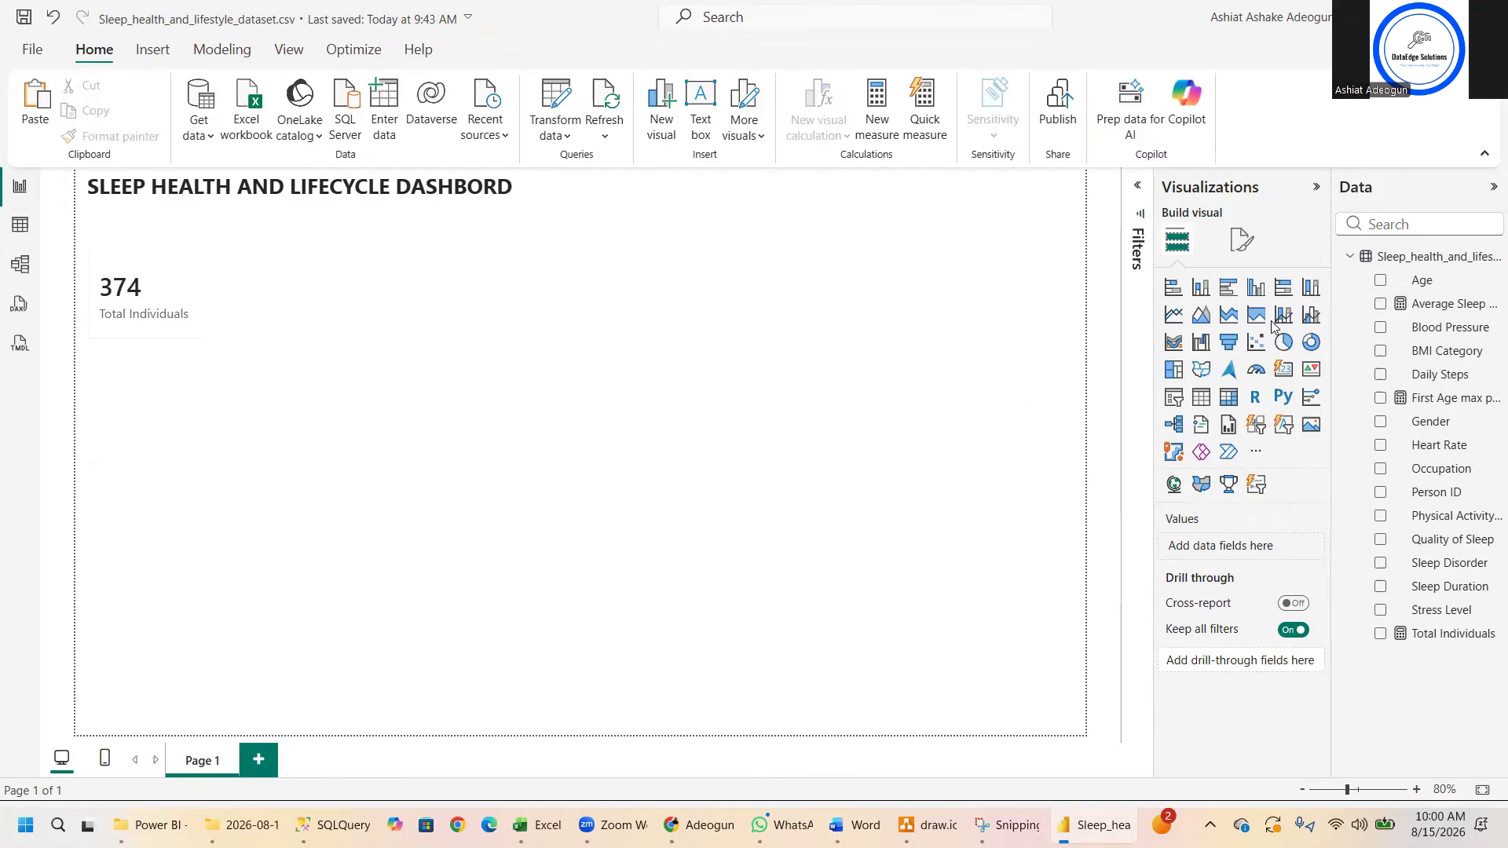
- Put the Average Sleep Duration formula on a single line and commit it
left_click(1442, 305)
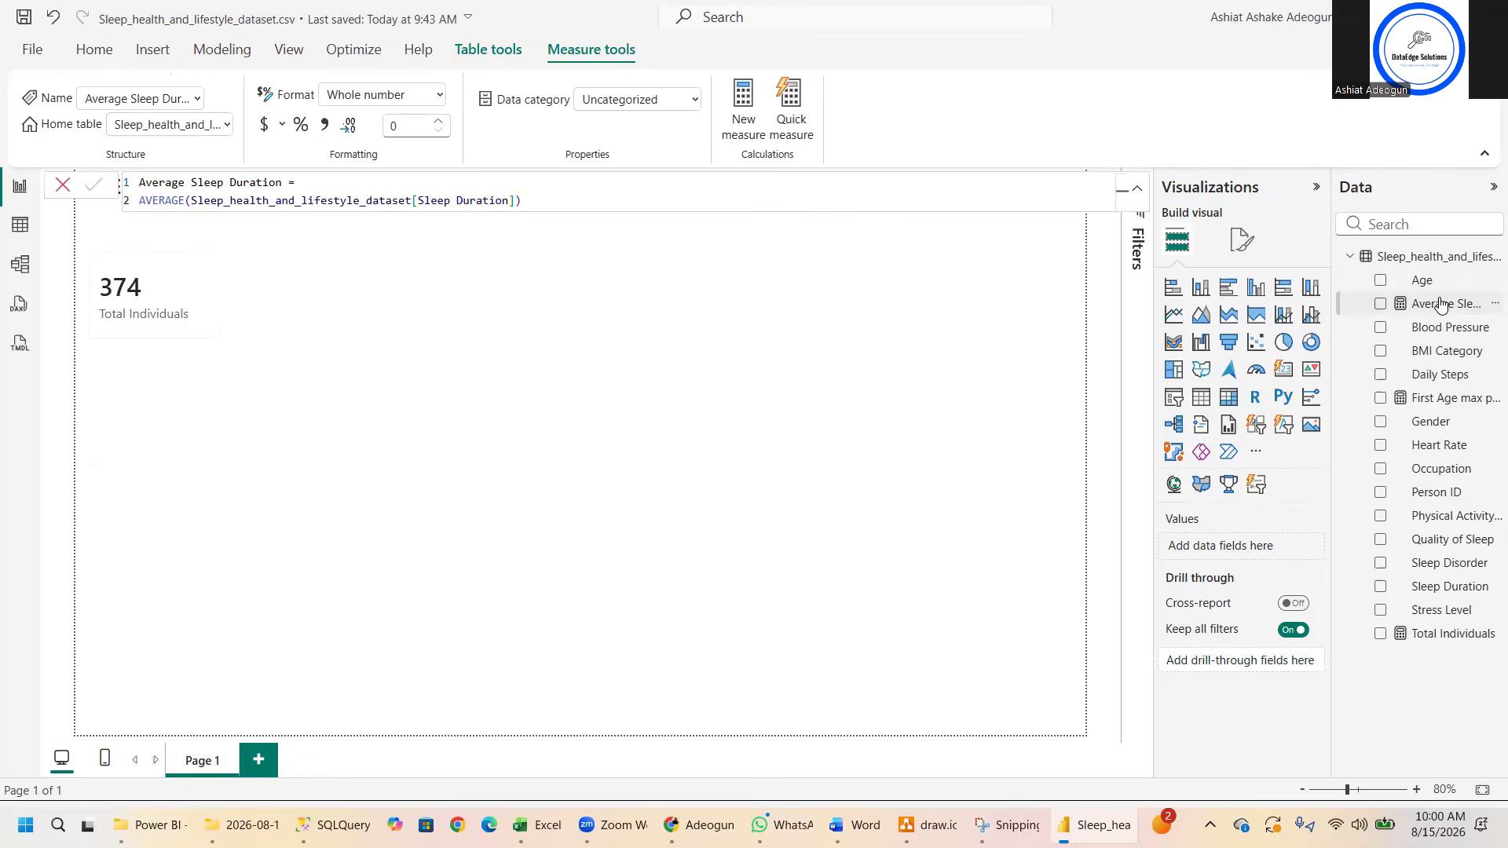
double_click(142, 201)
key("BackSpace")
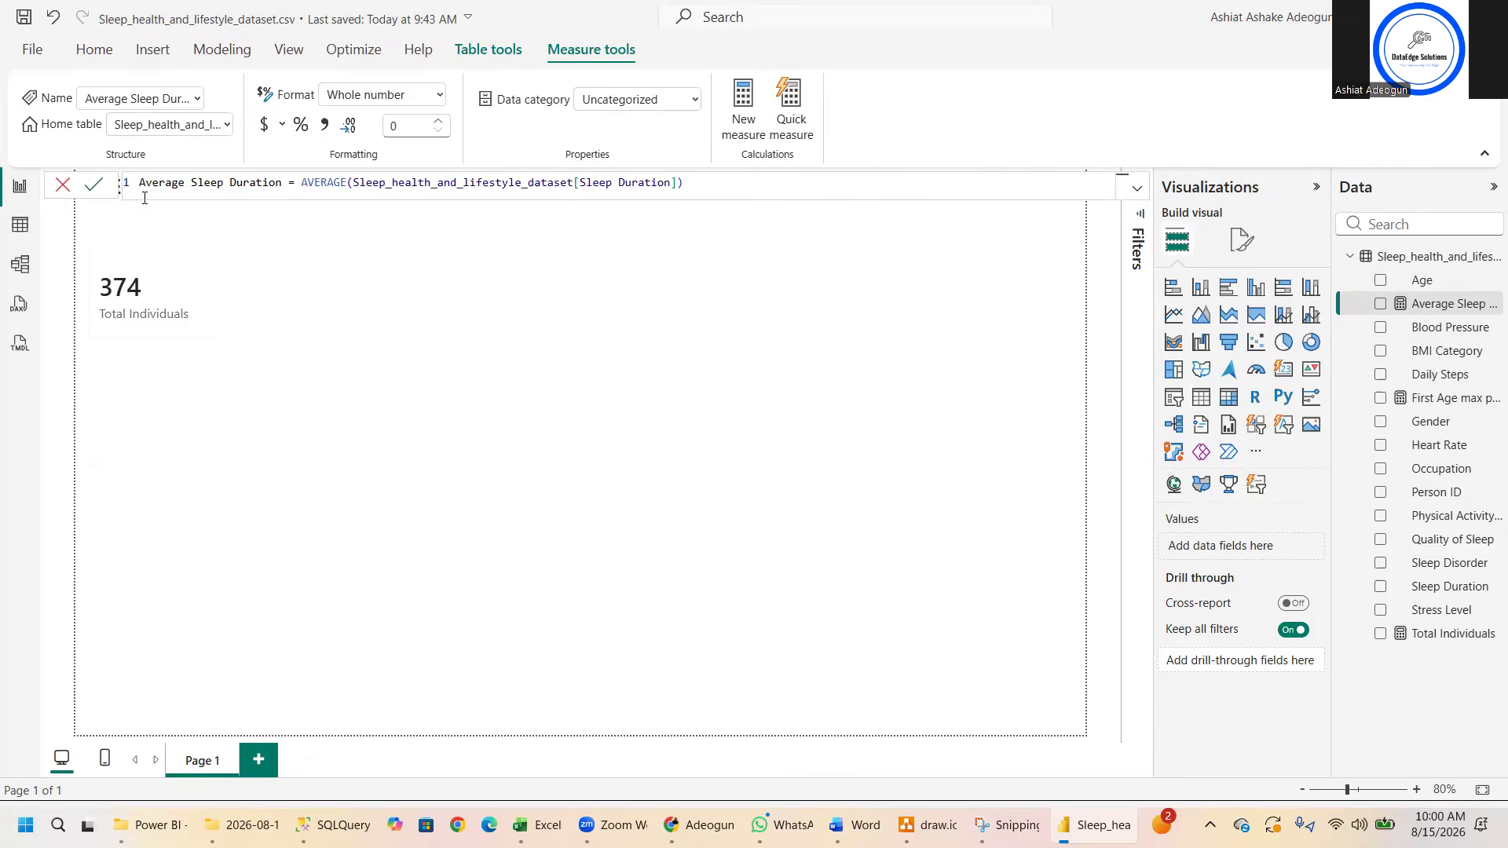
left_click(94, 183)
- Add a visual of Average Sleep Duration to the report page and check its error details
left_click(1380, 304)
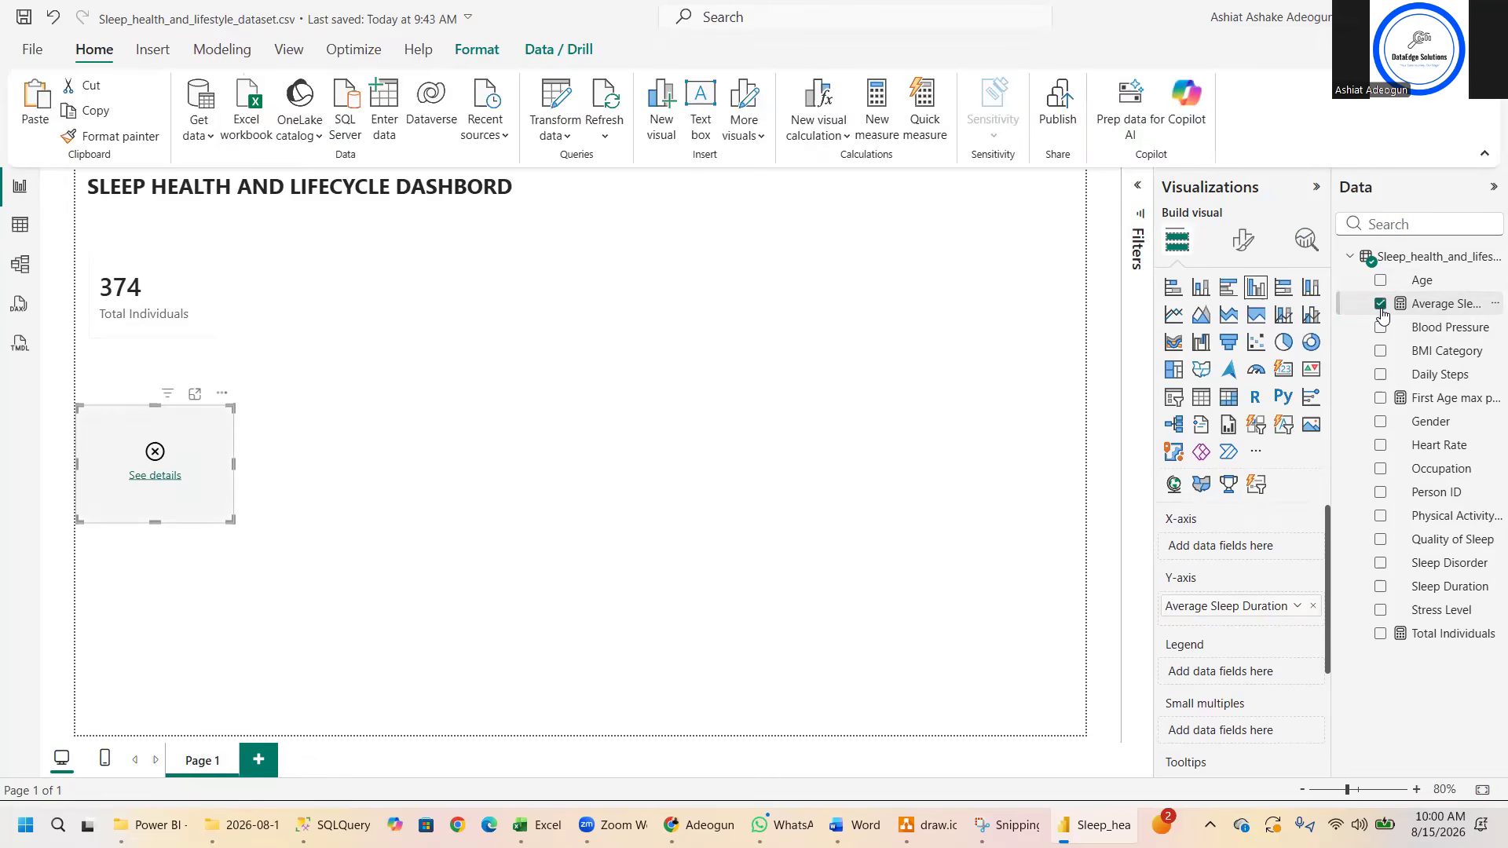
left_click(155, 476)
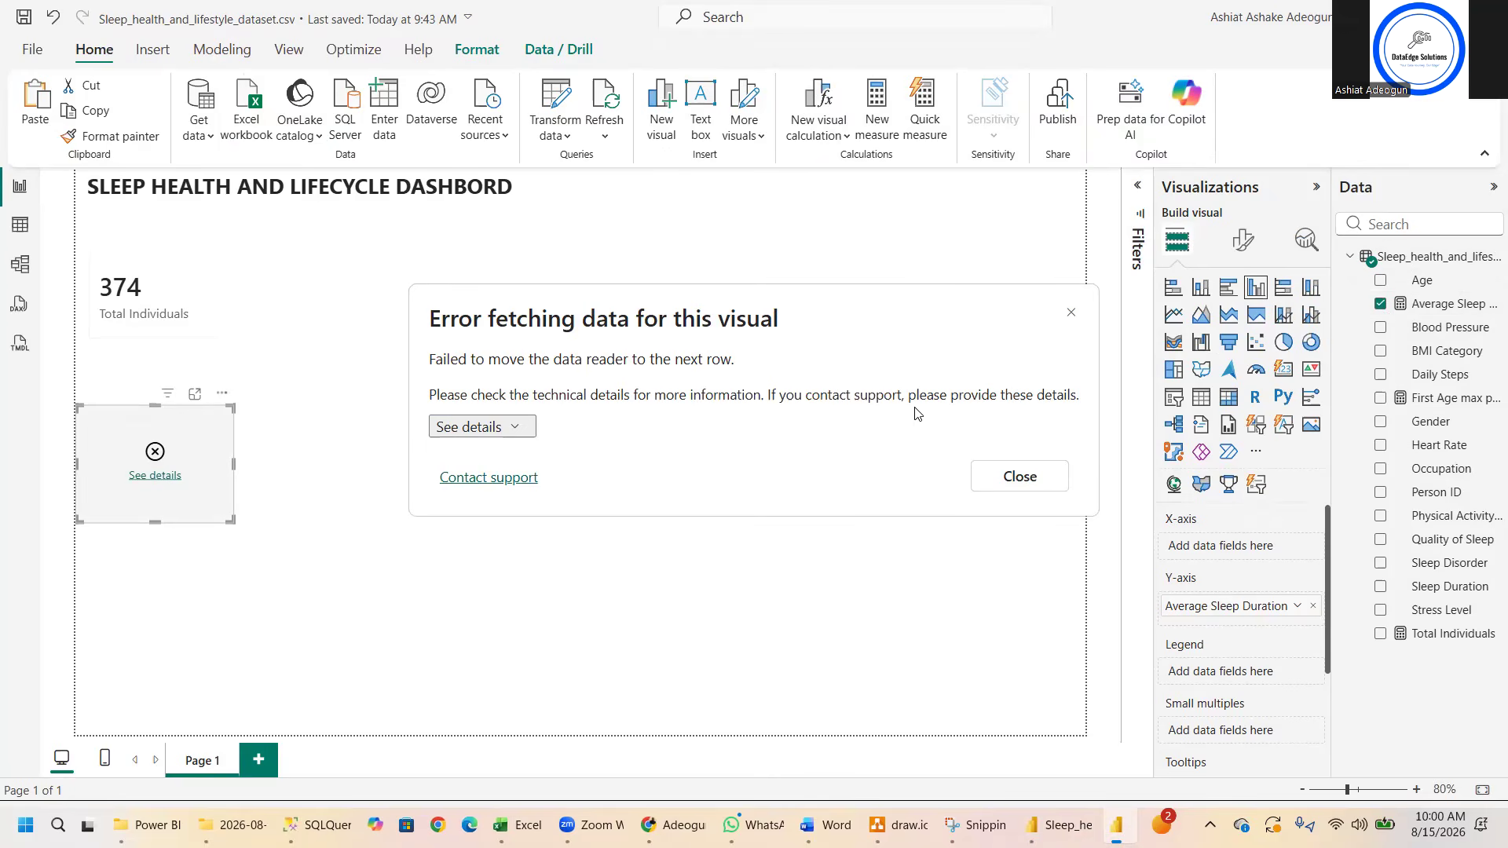
left_click(1019, 477)
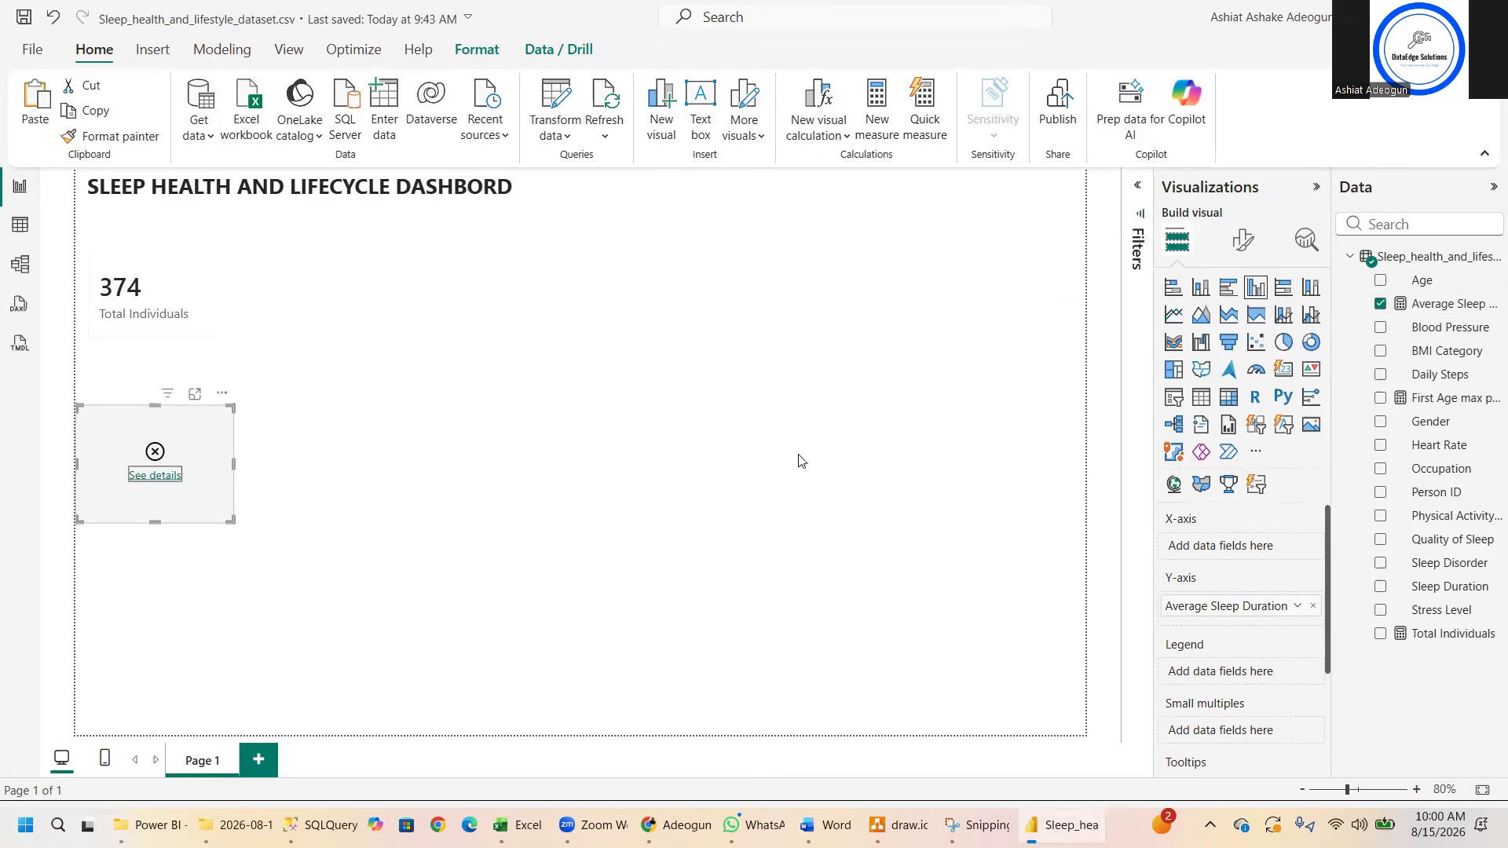
- Examine the Sleep Duration column in the table view, including its available formats
left_click(21, 227)
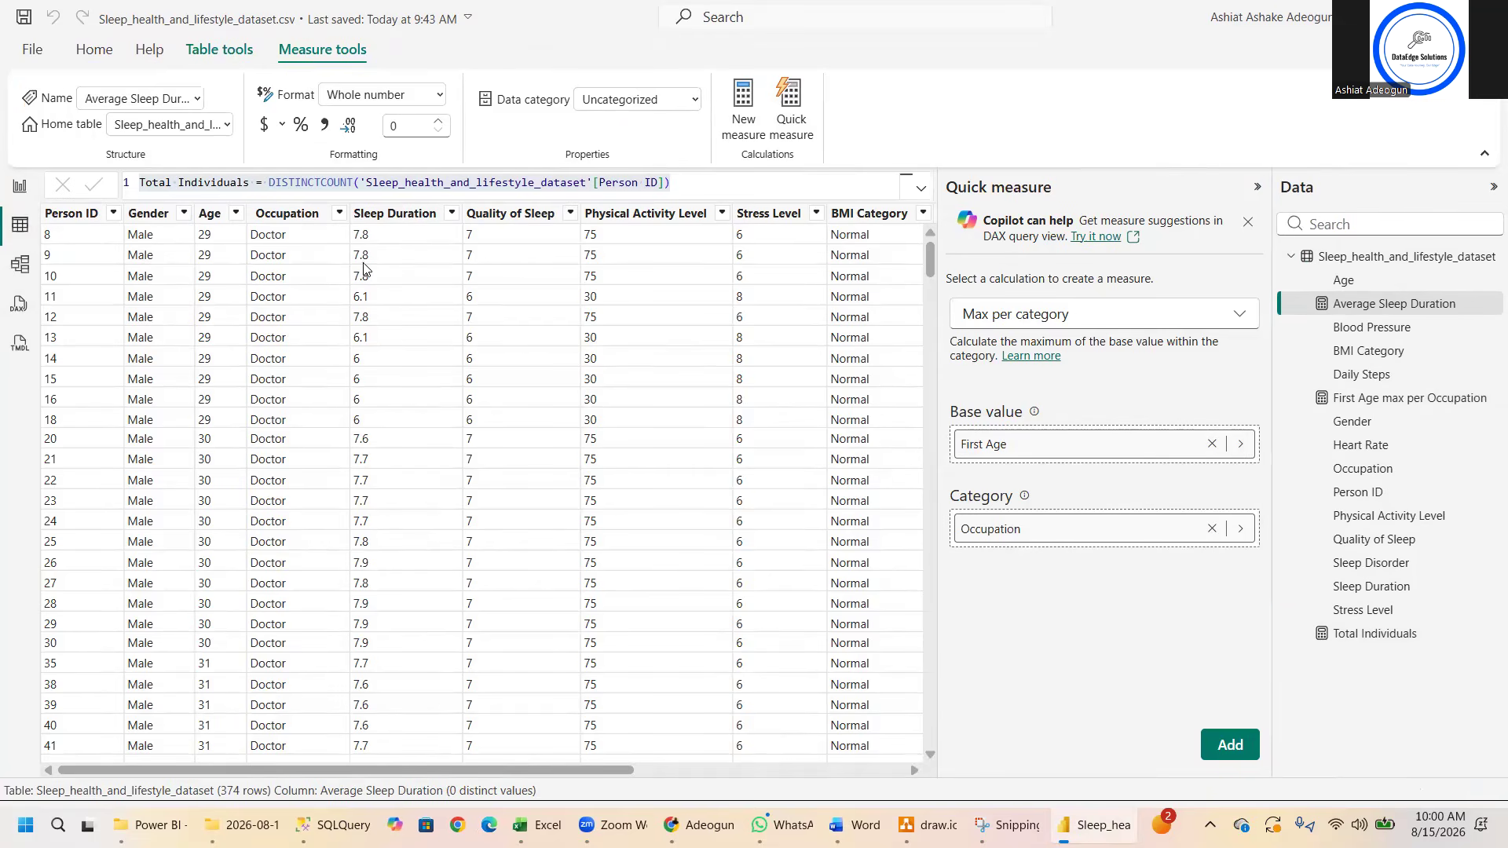
right_click(384, 214)
left_click(375, 212)
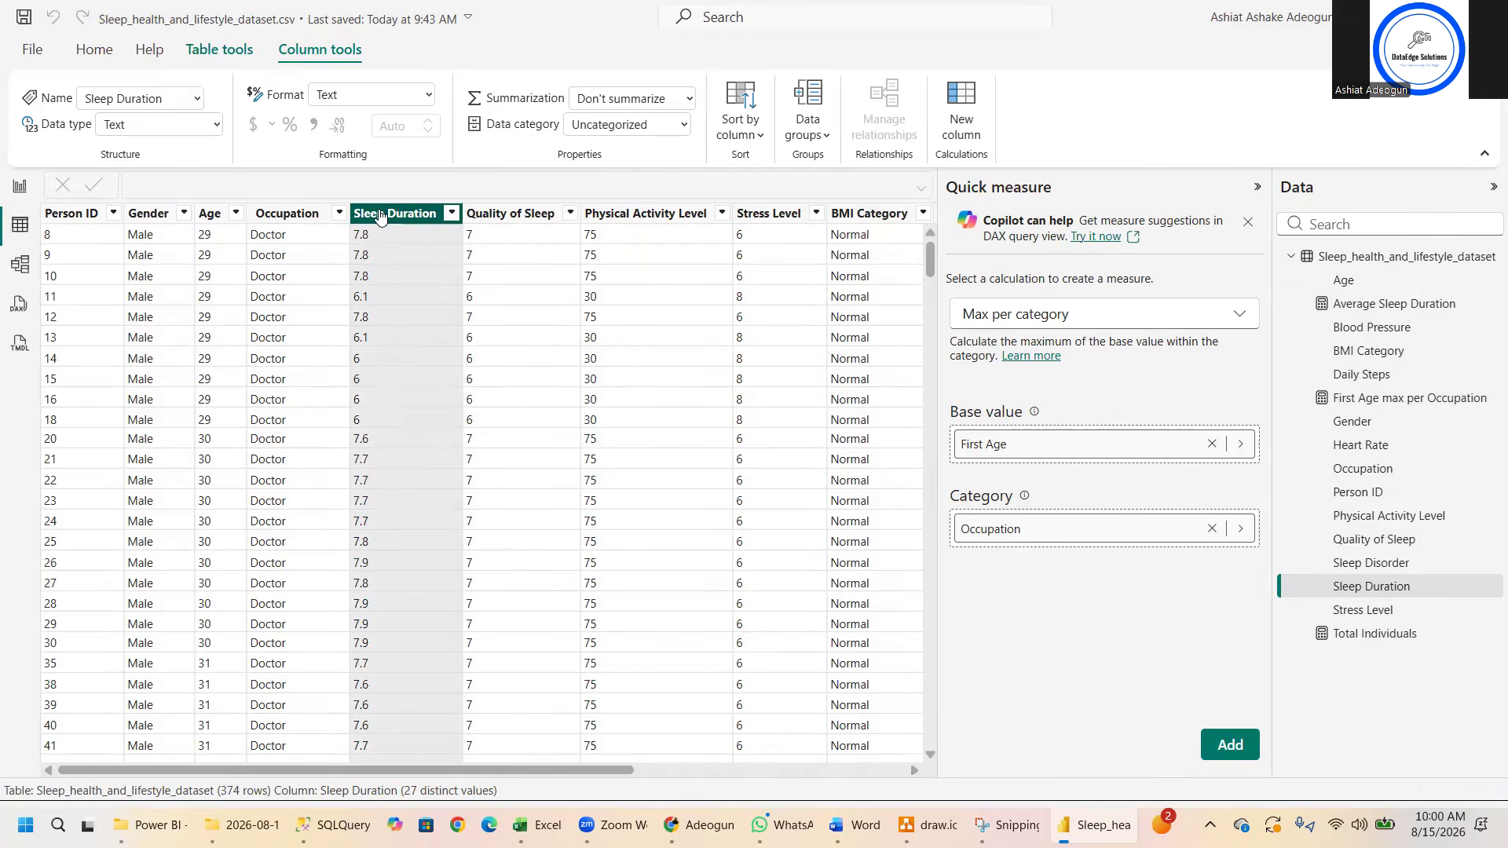
left_click(430, 94)
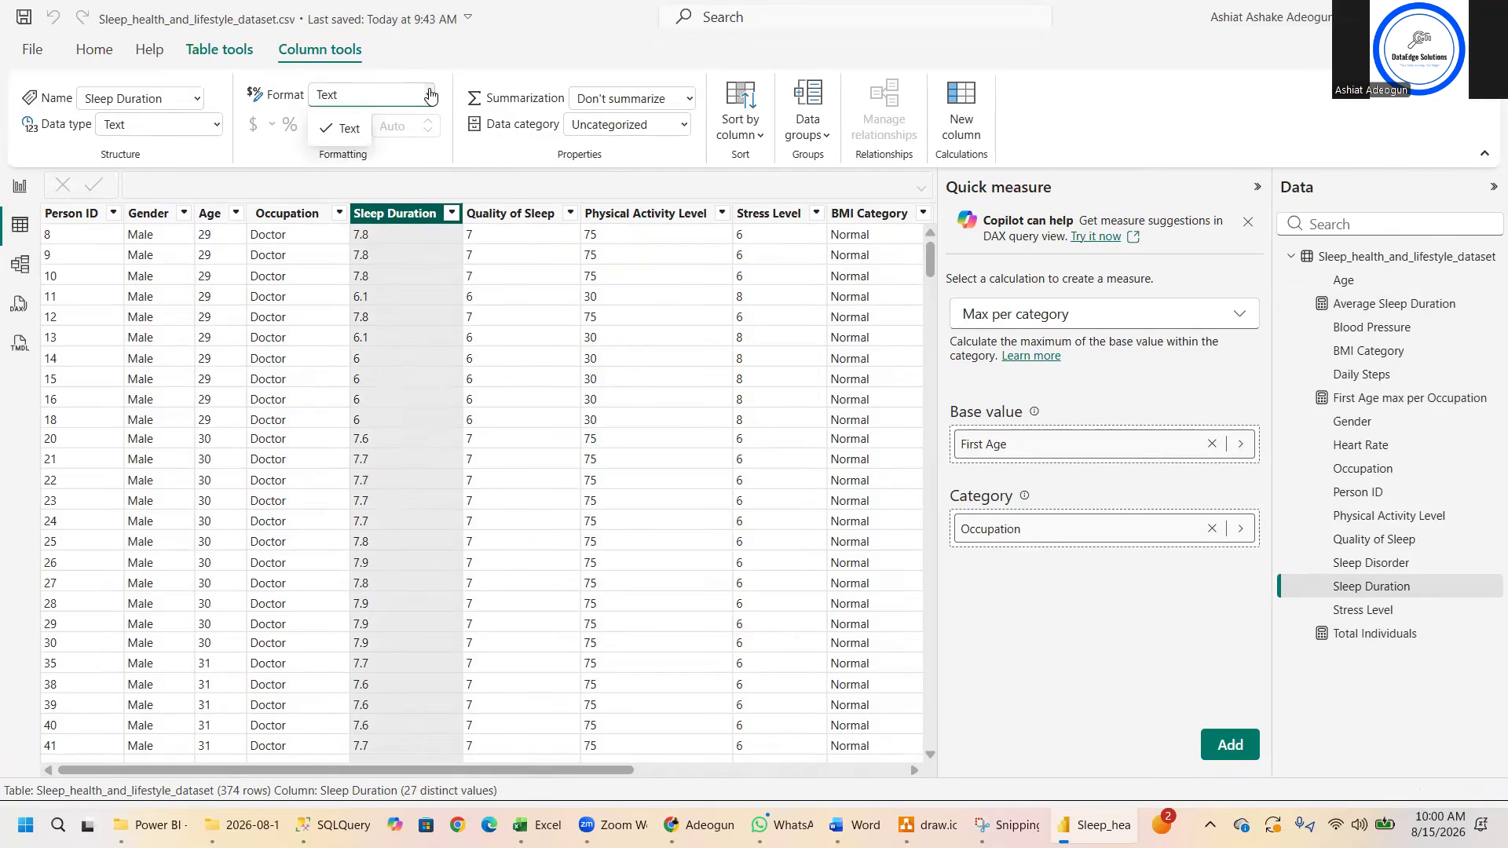
left_click(429, 95)
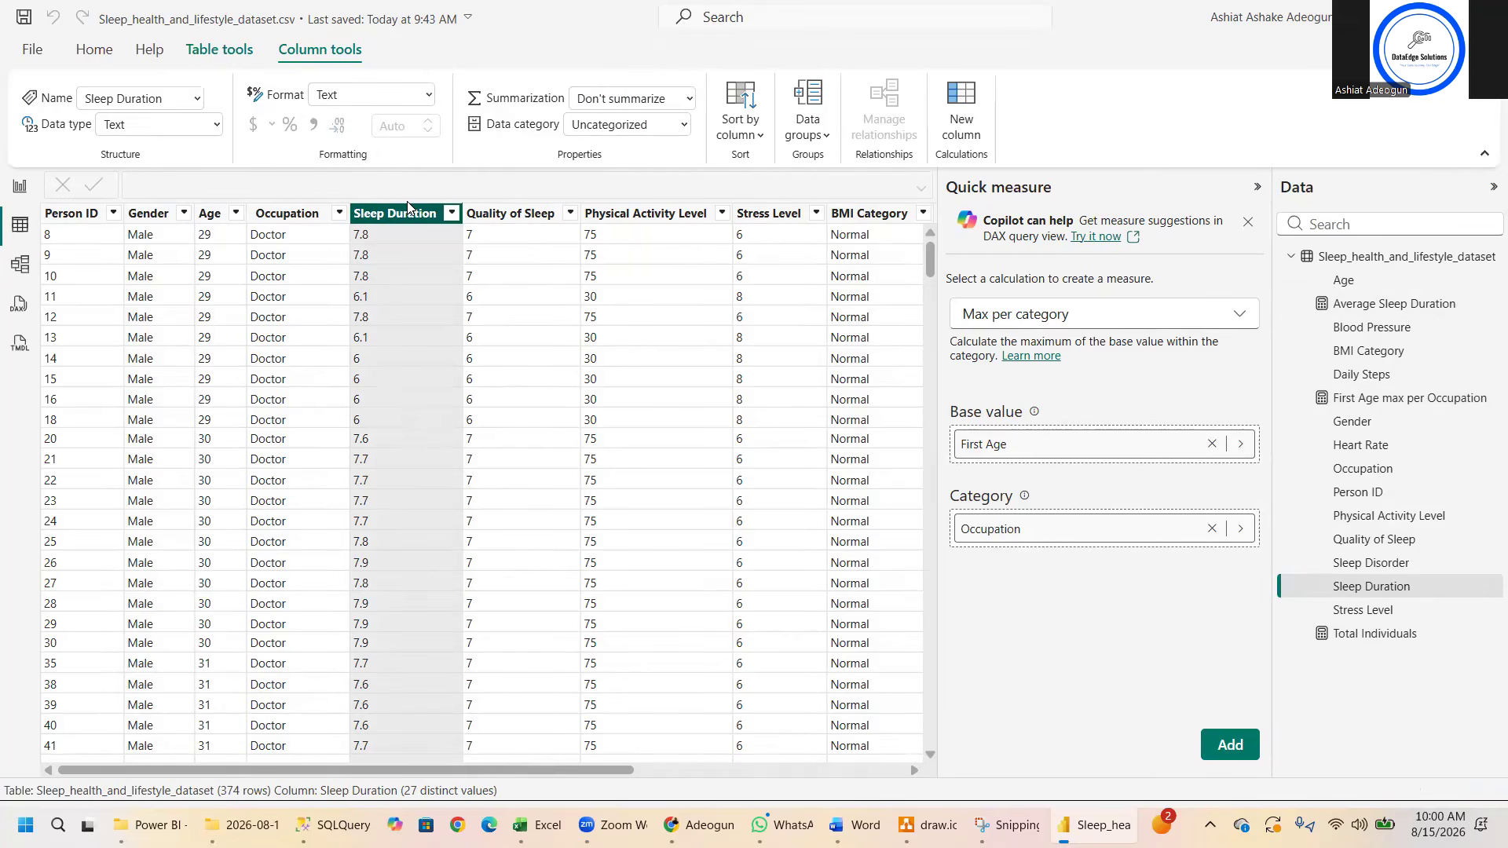
left_click(390, 237)
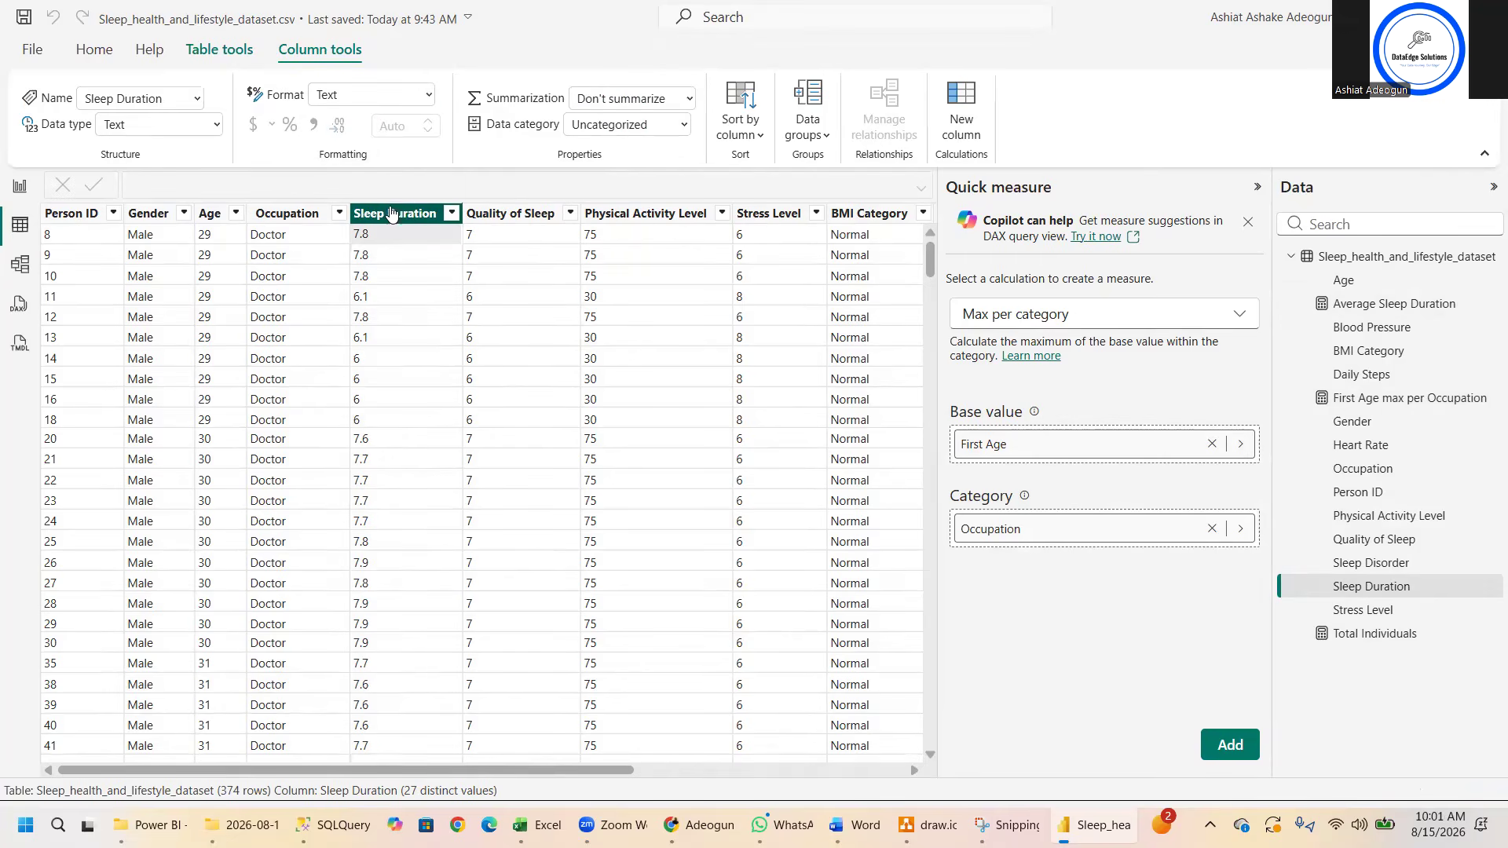
left_click(390, 214)
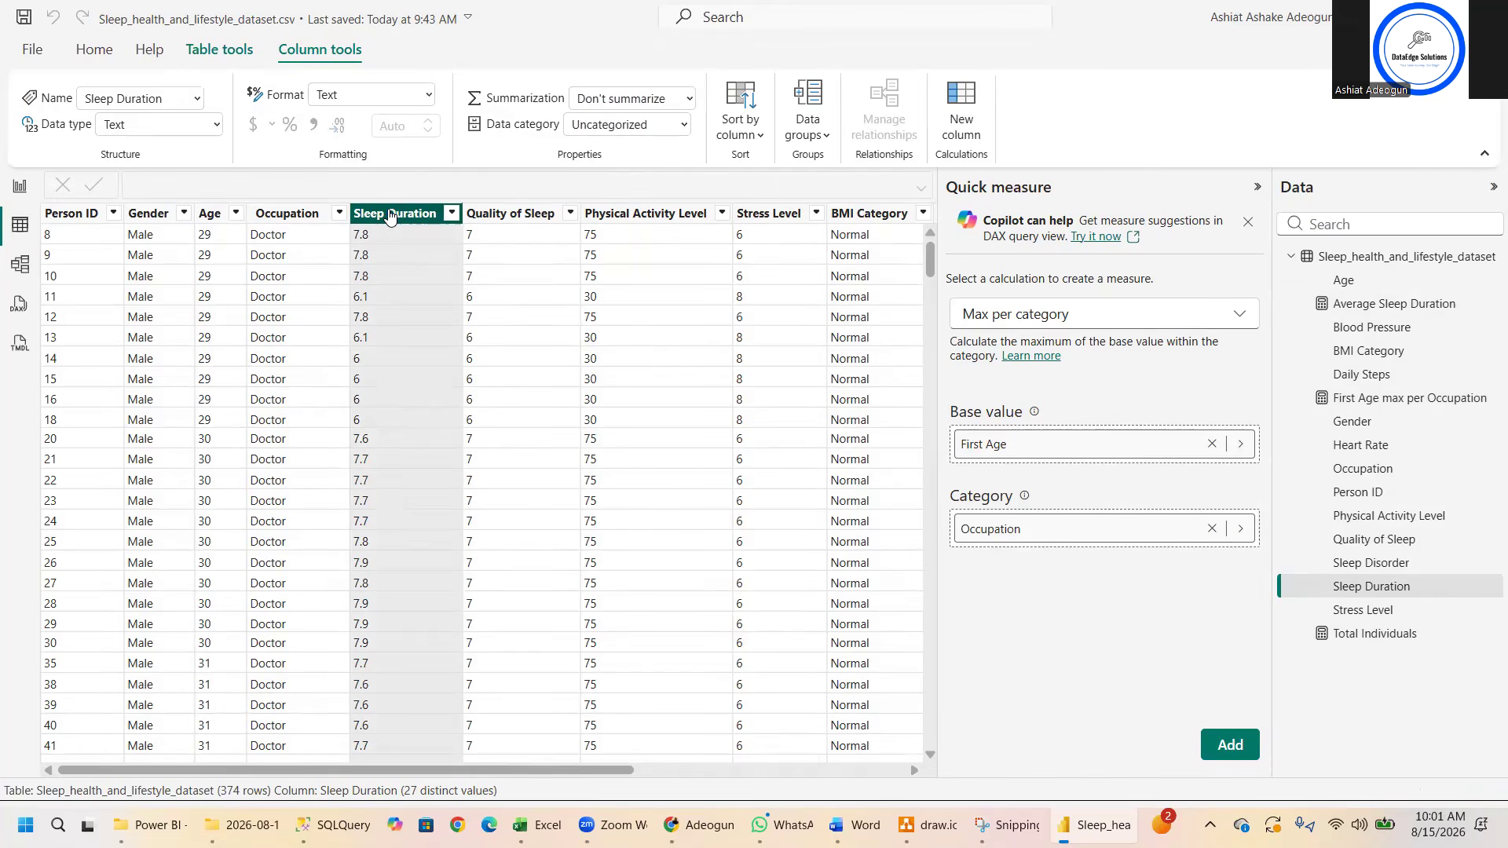
- Set both the data type and the format of the Sleep Duration column to Decimal number, and save the file
left_click(216, 125)
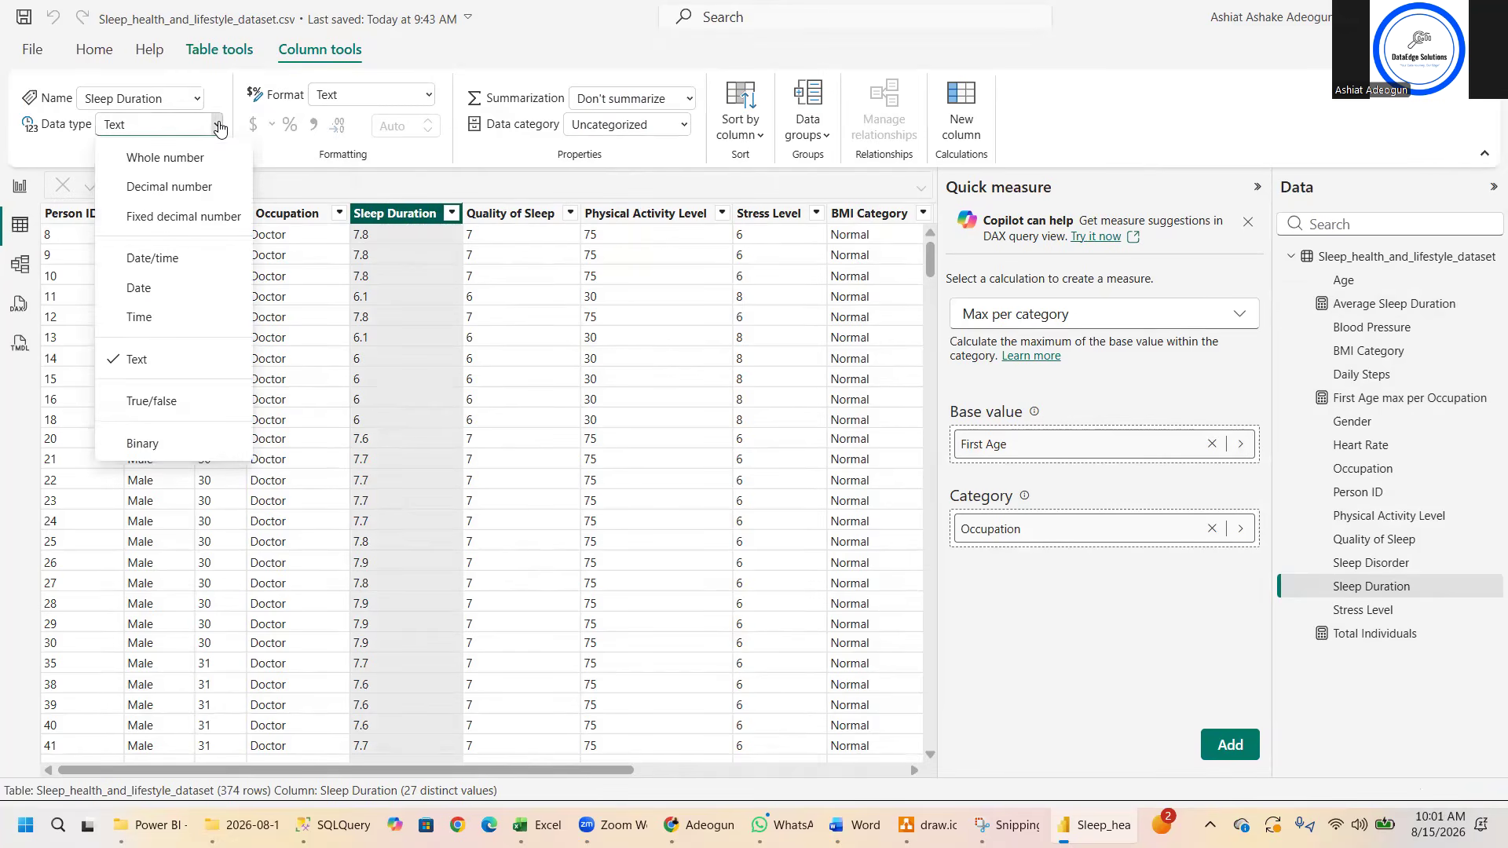
left_click(197, 186)
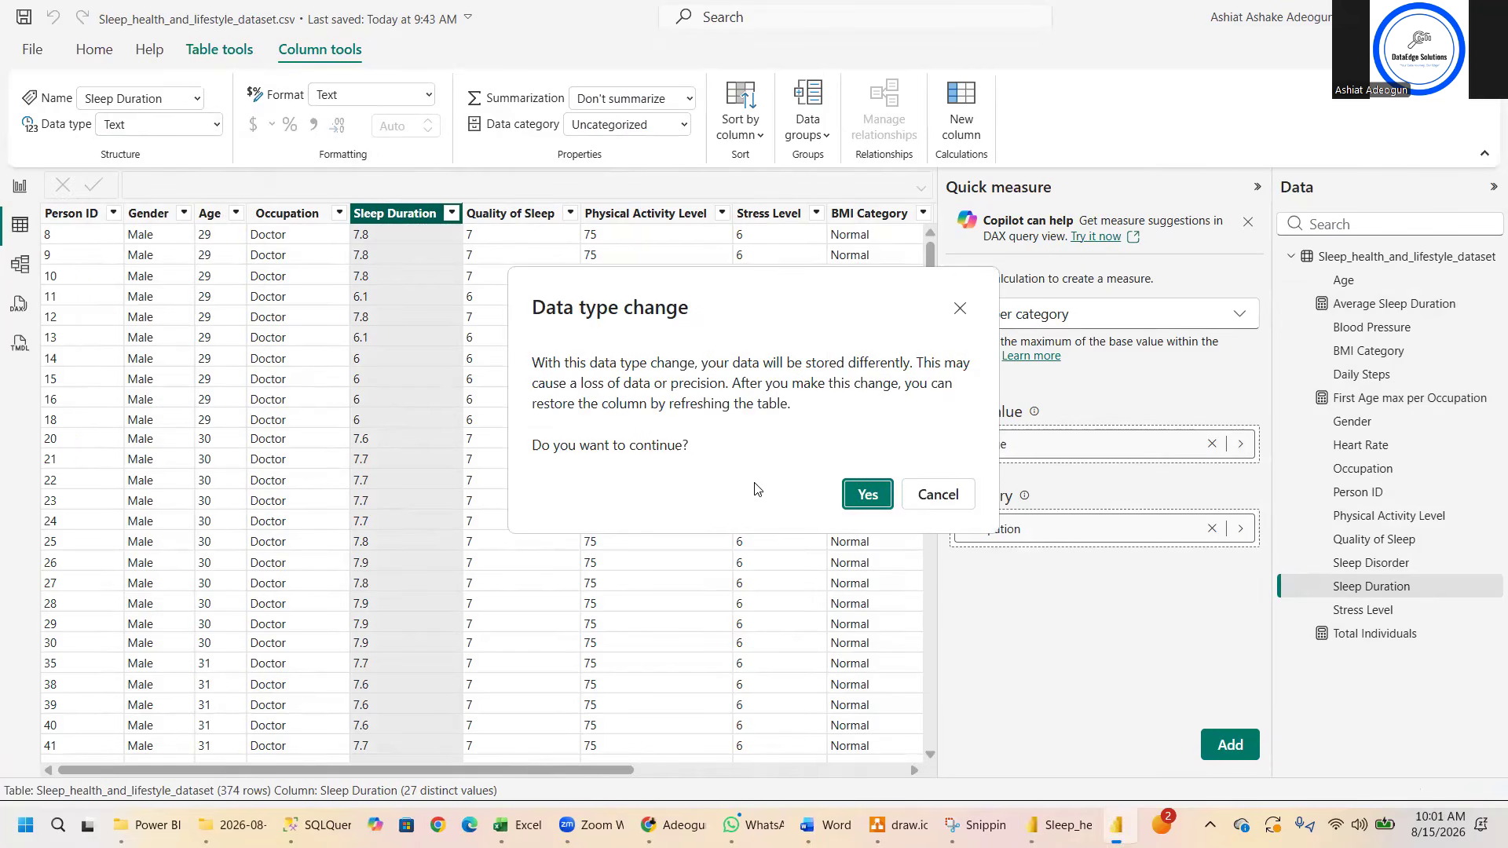
left_click(867, 495)
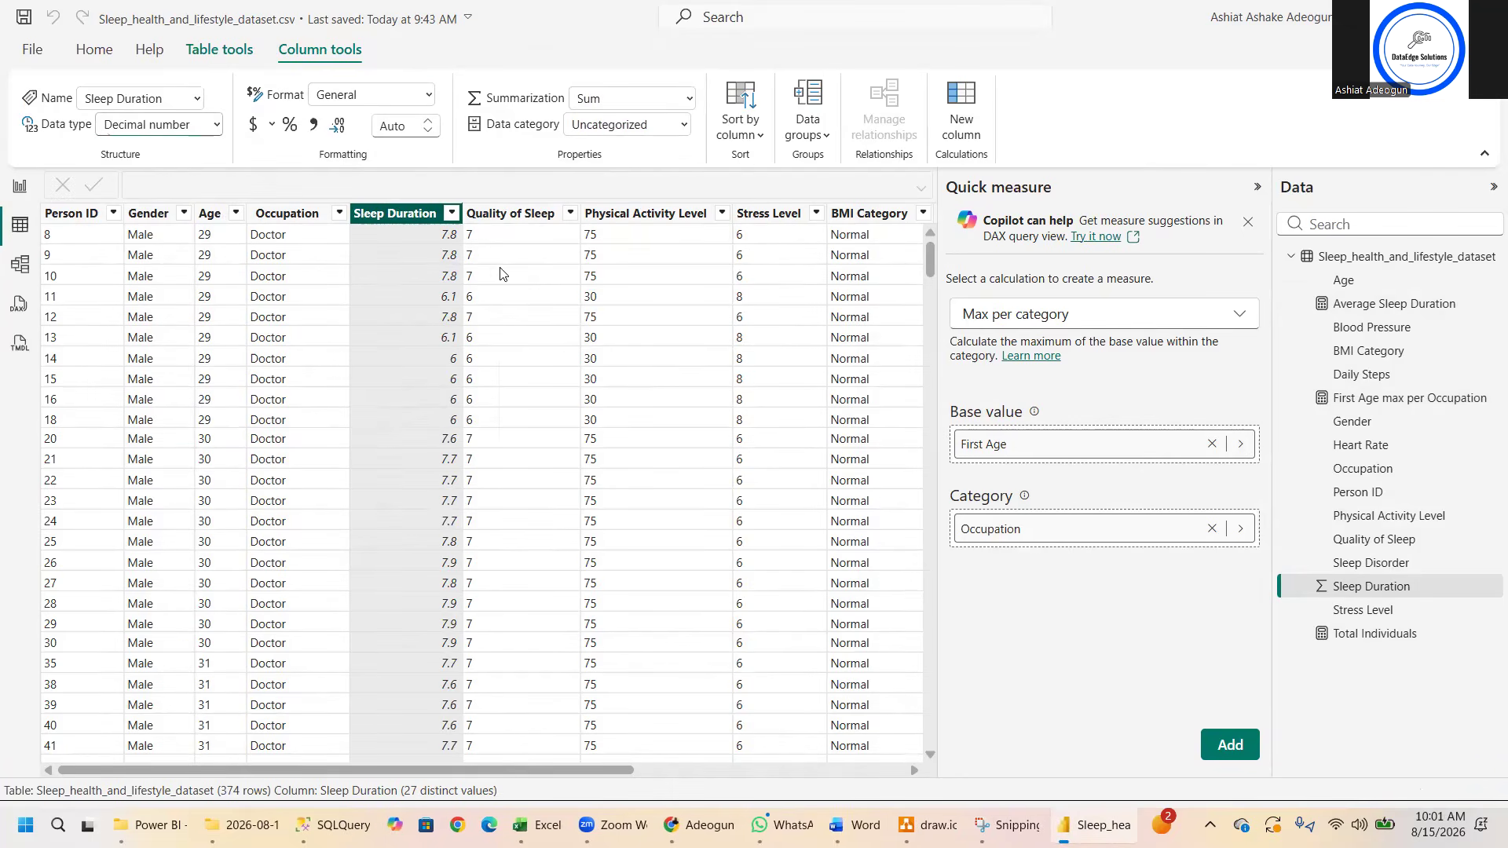
left_click(428, 95)
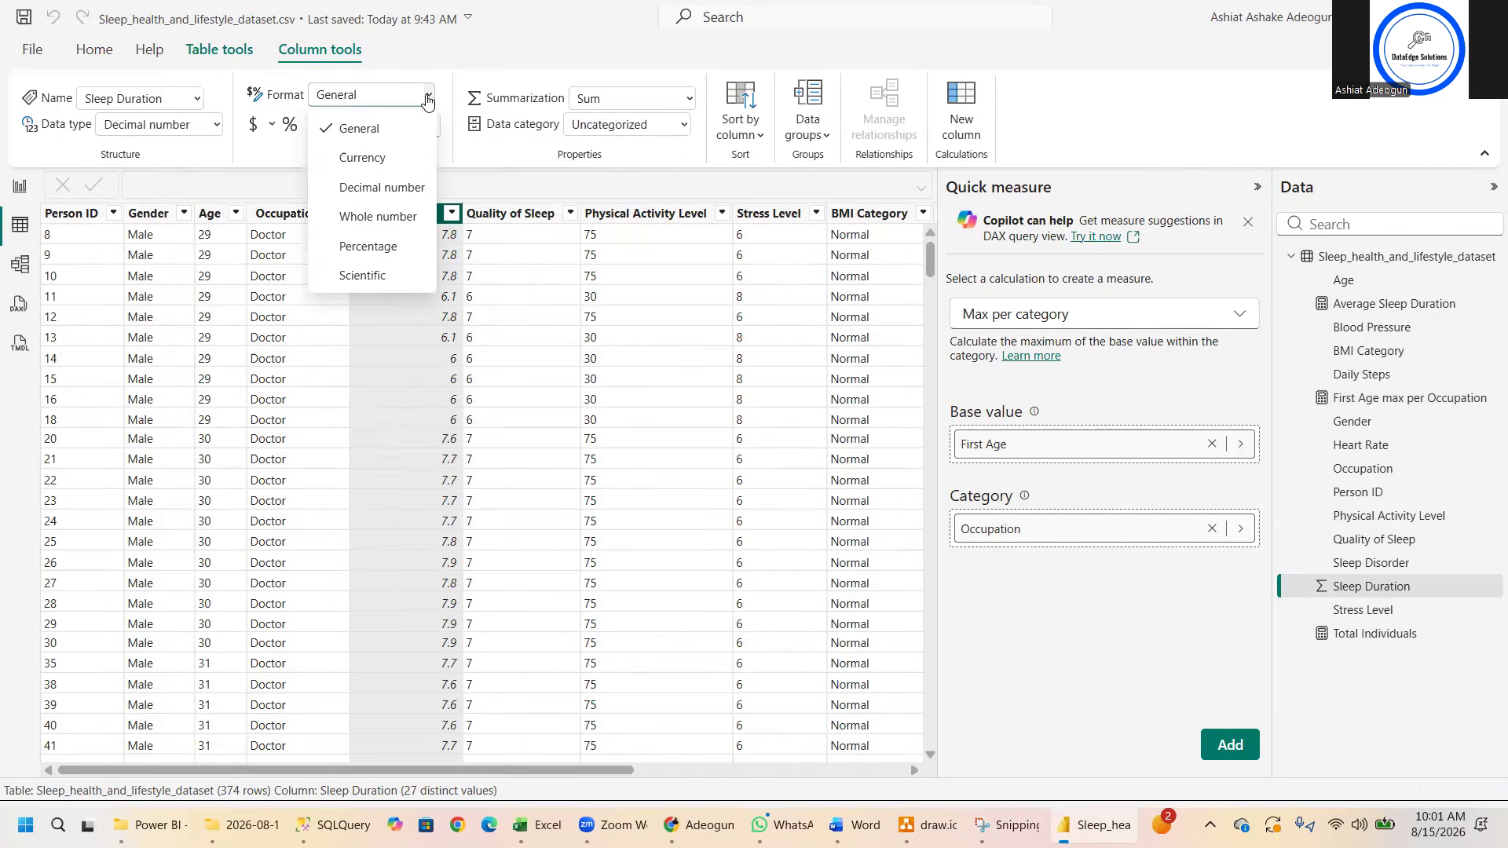
left_click(404, 187)
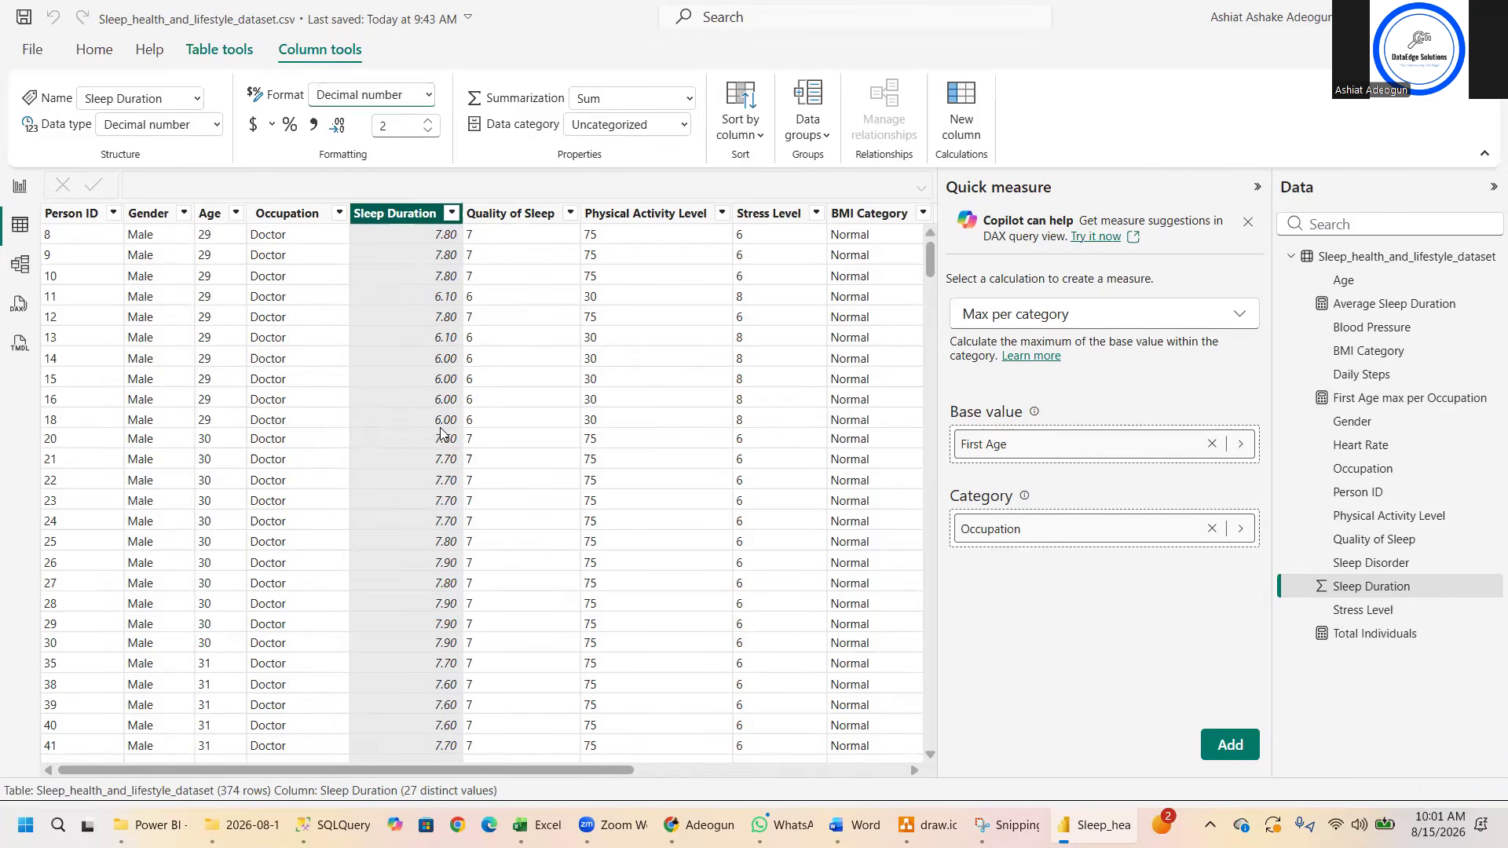
key("ctrl+s")
- Turn the Average Sleep Duration chart on the report page into a card and fit it beside the Total Individuals card
left_click(19, 191)
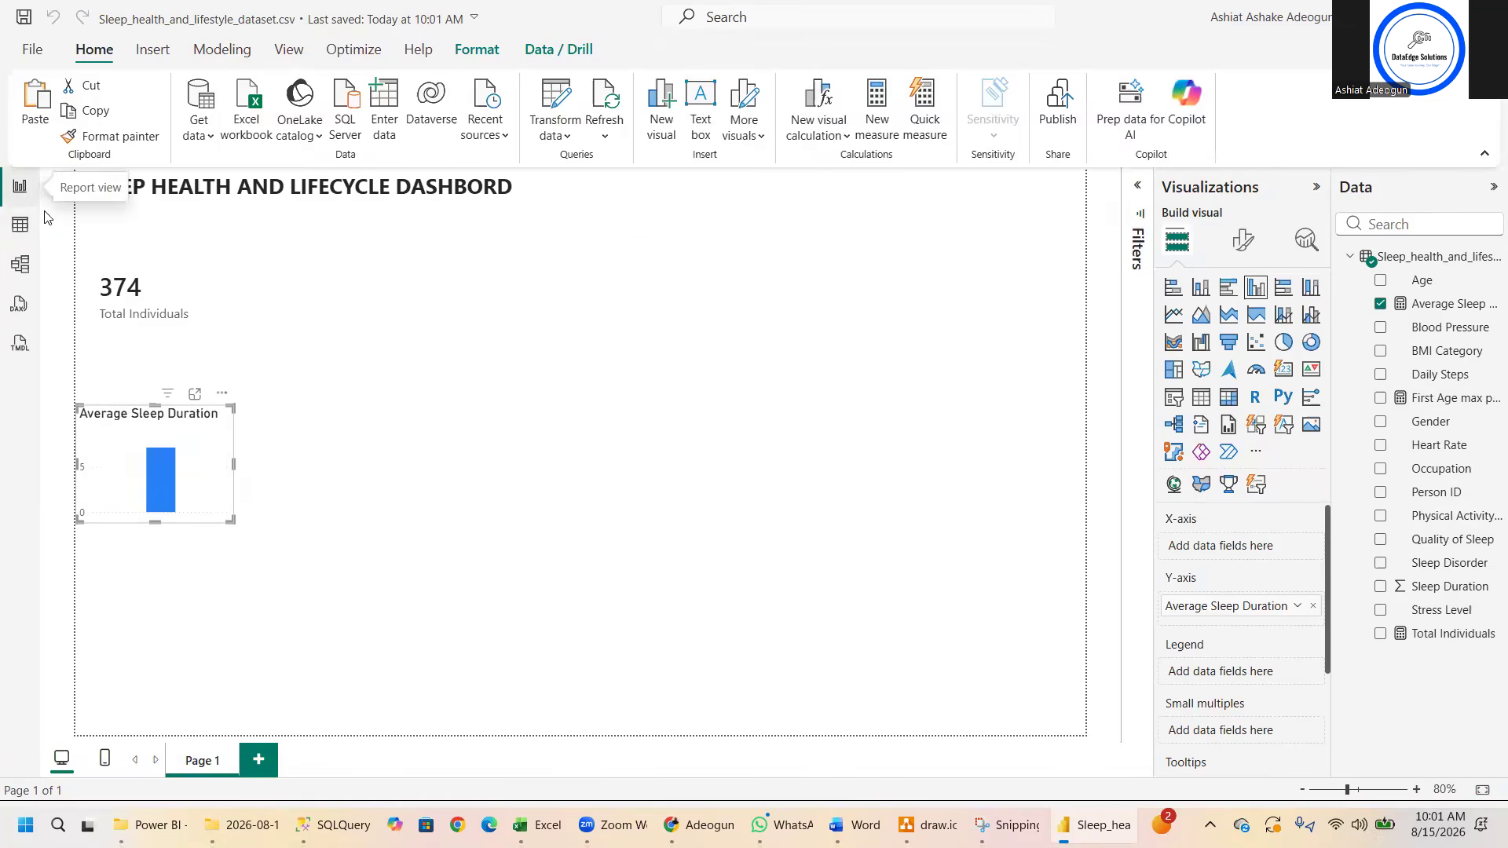
left_click_drag(230, 409, 281, 414)
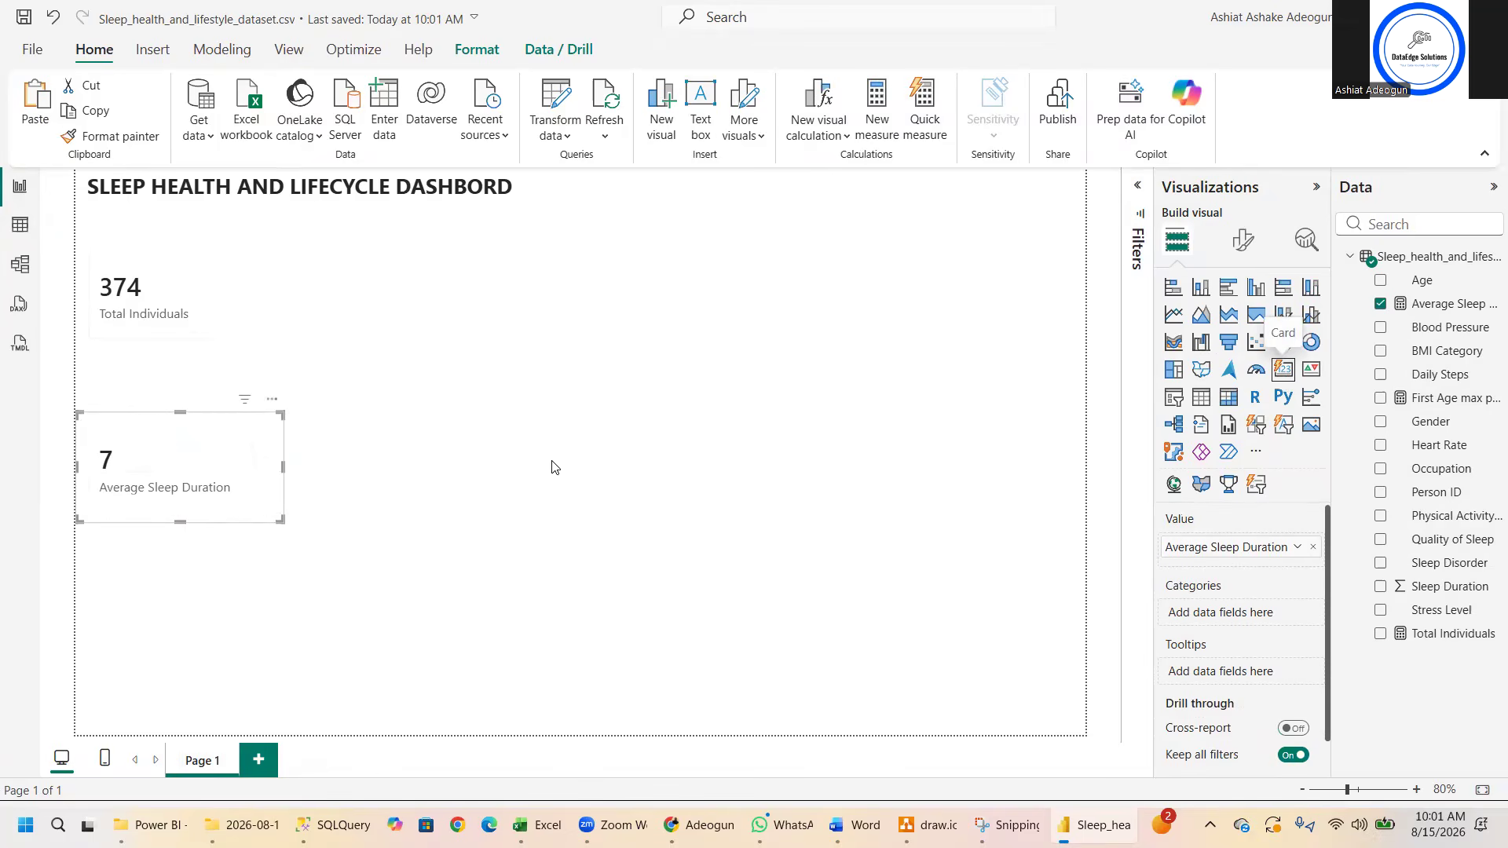
left_click_drag(255, 424, 421, 263)
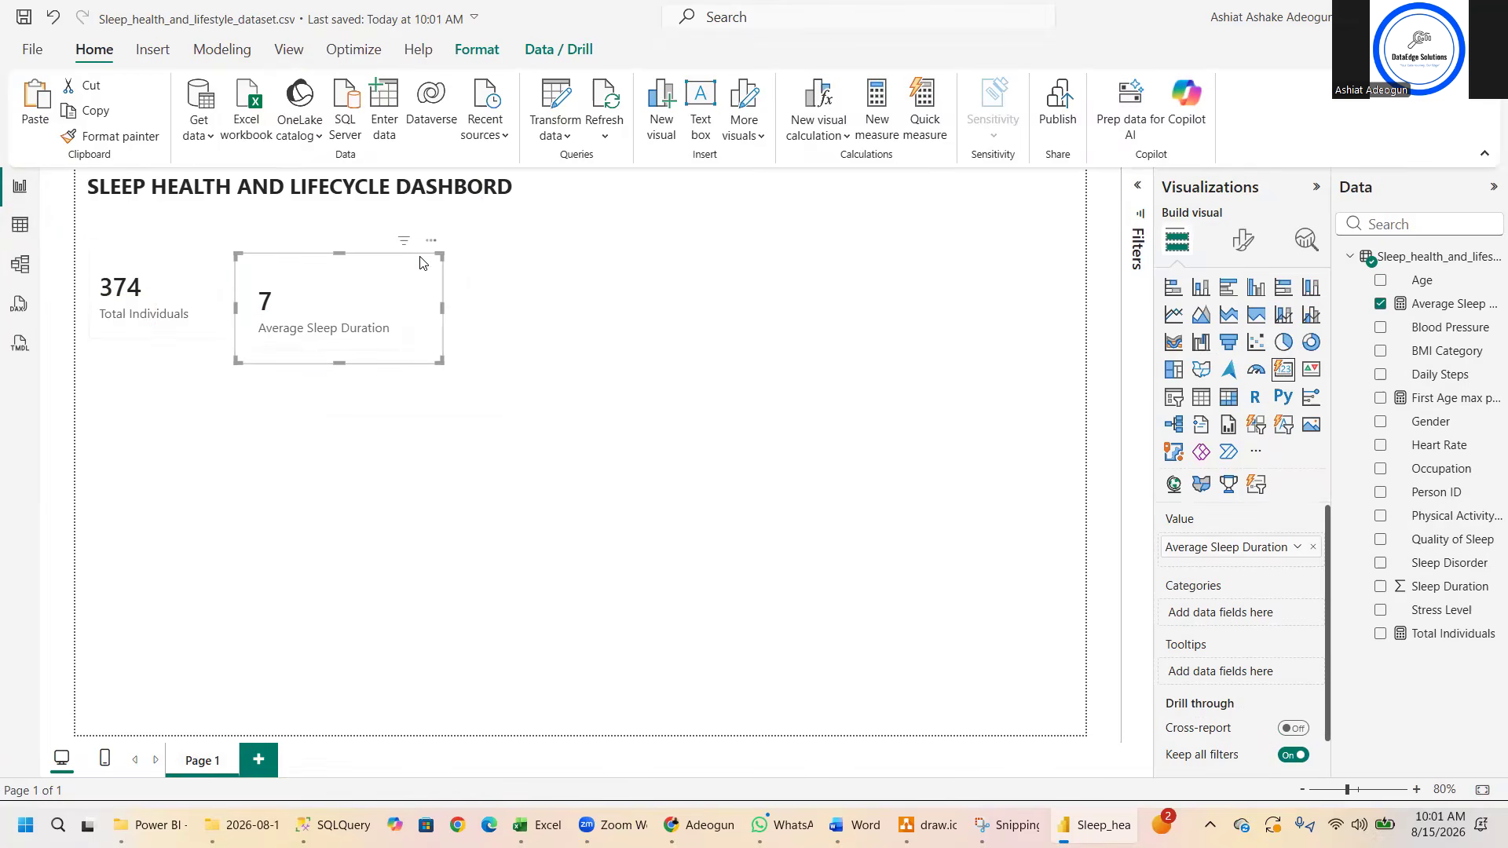
mouse_move(441, 359)
left_mouse_down()
mouse_move(424, 339)
mouse_move(366, 348)
mouse_move(422, 343)
left_mouse_up()
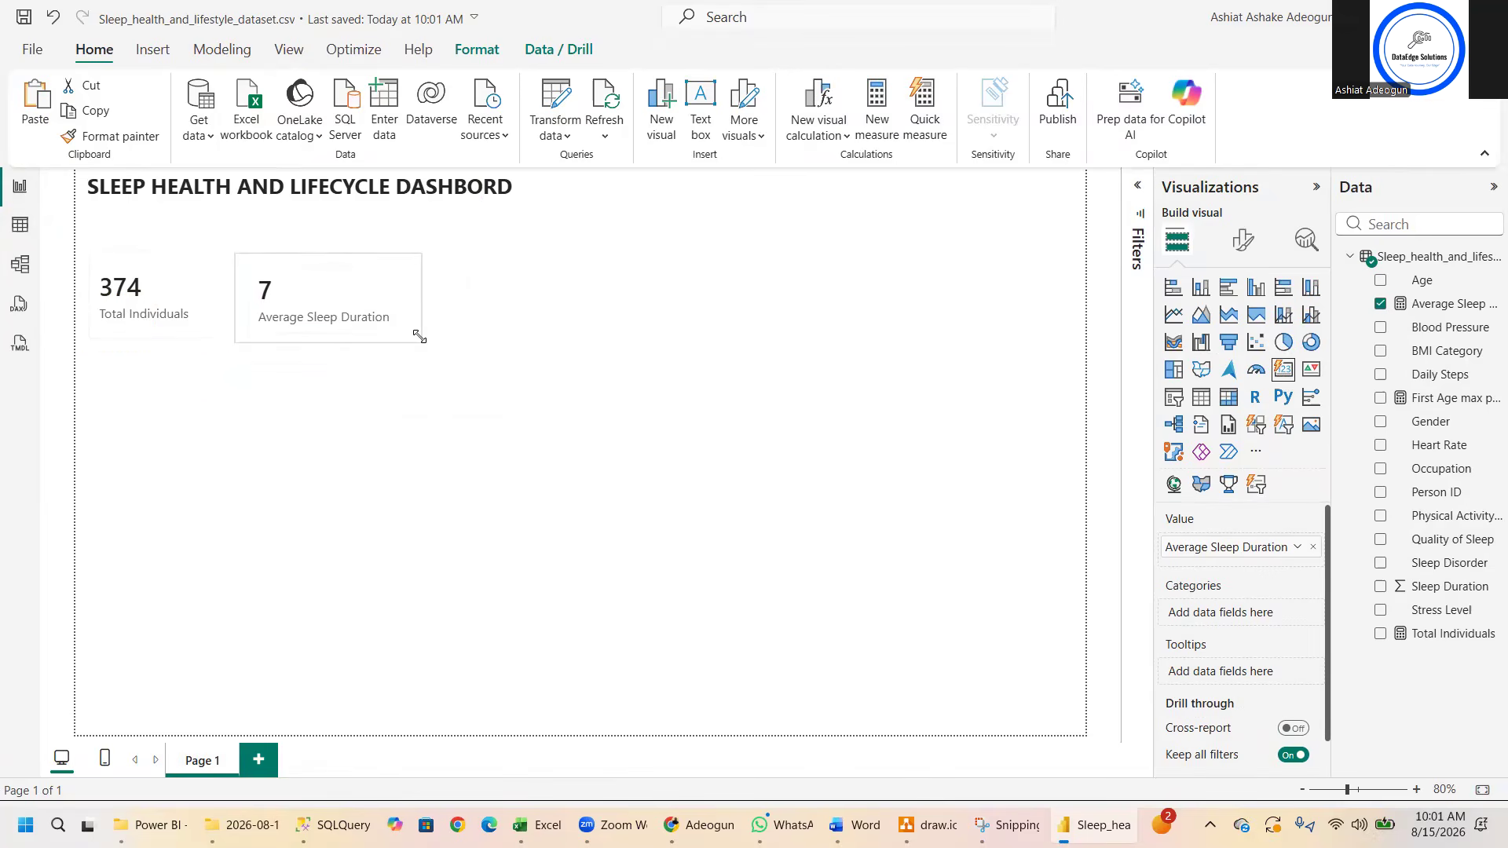
left_click(421, 338)
- In the table view, change the Quality of Sleep column's data type to Whole number and check its available formats
left_click(20, 226)
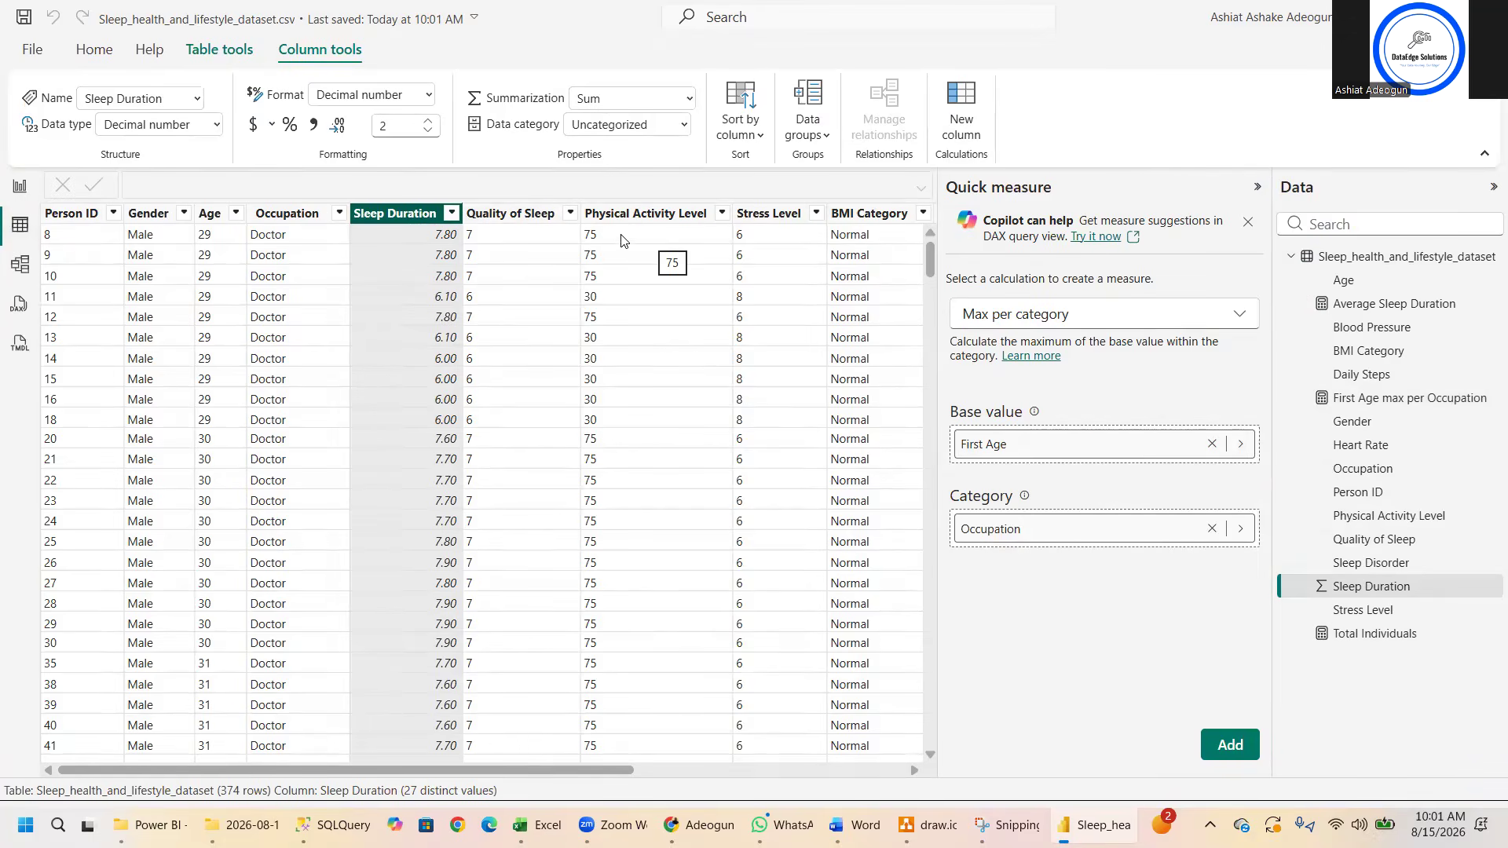
left_click(519, 211)
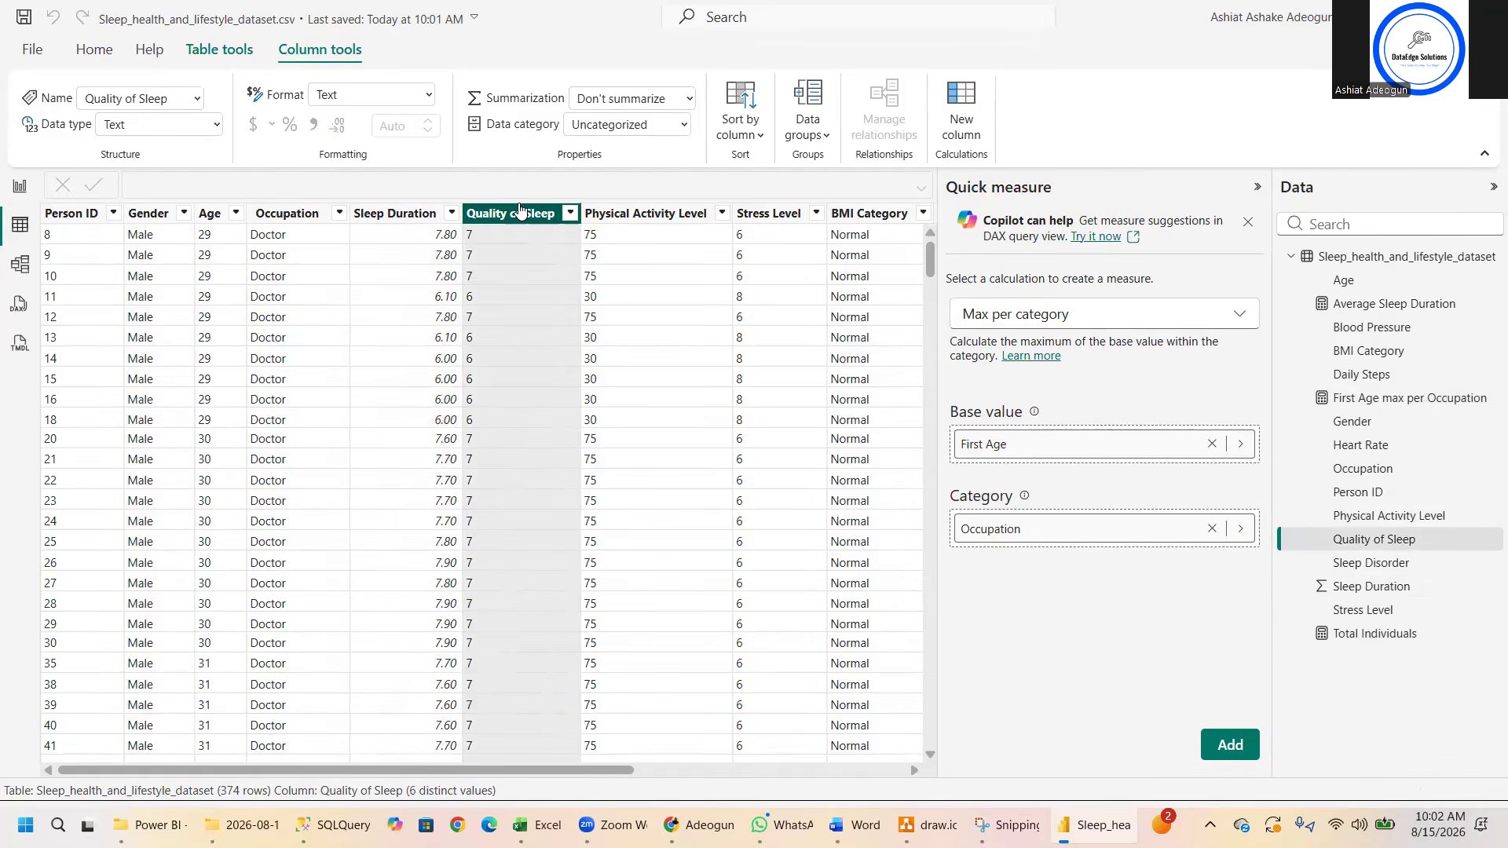
left_click(219, 126)
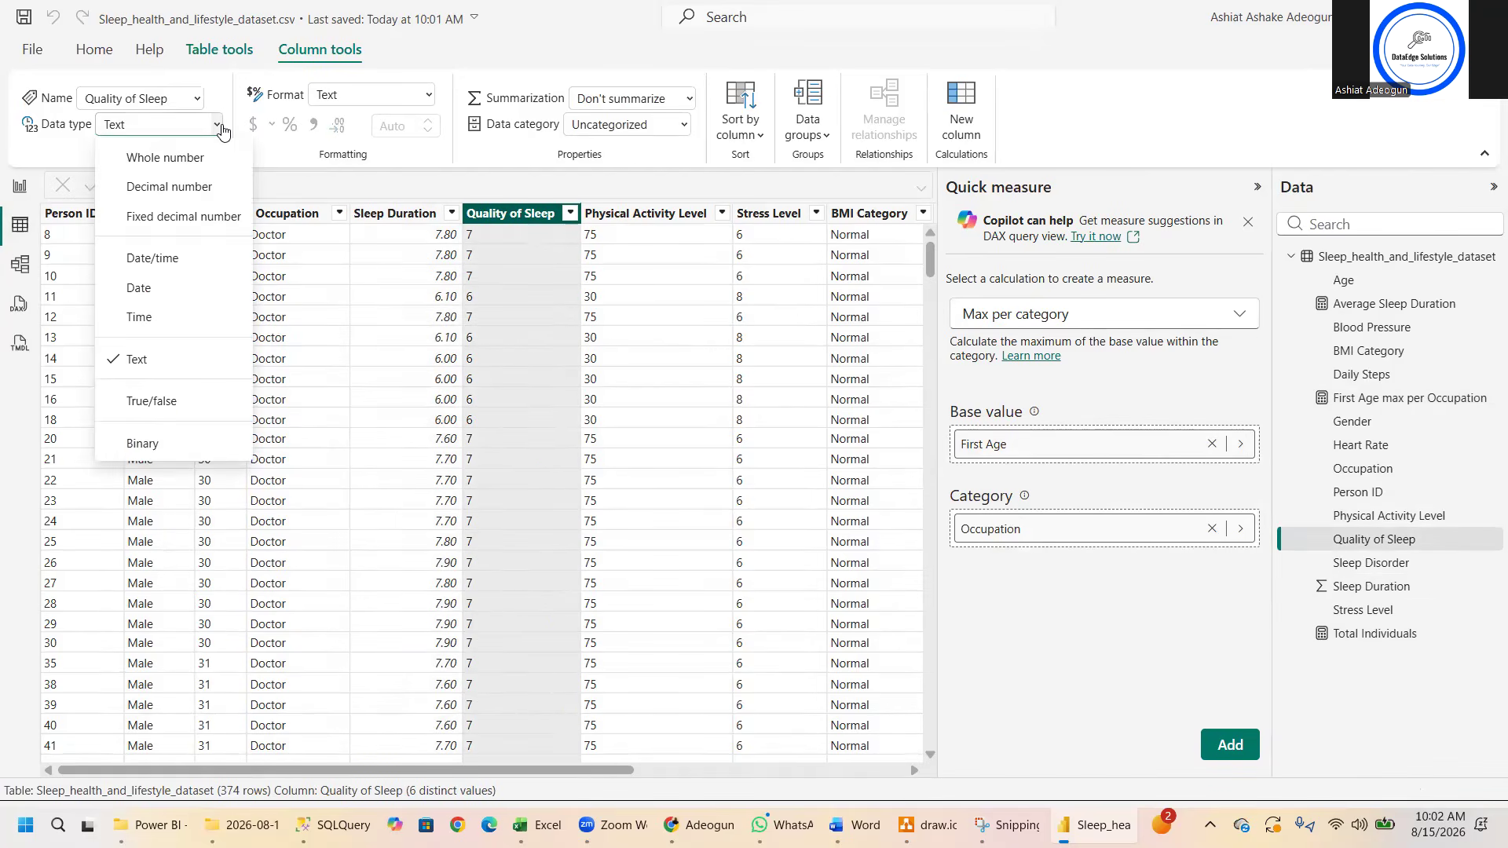
left_click(188, 157)
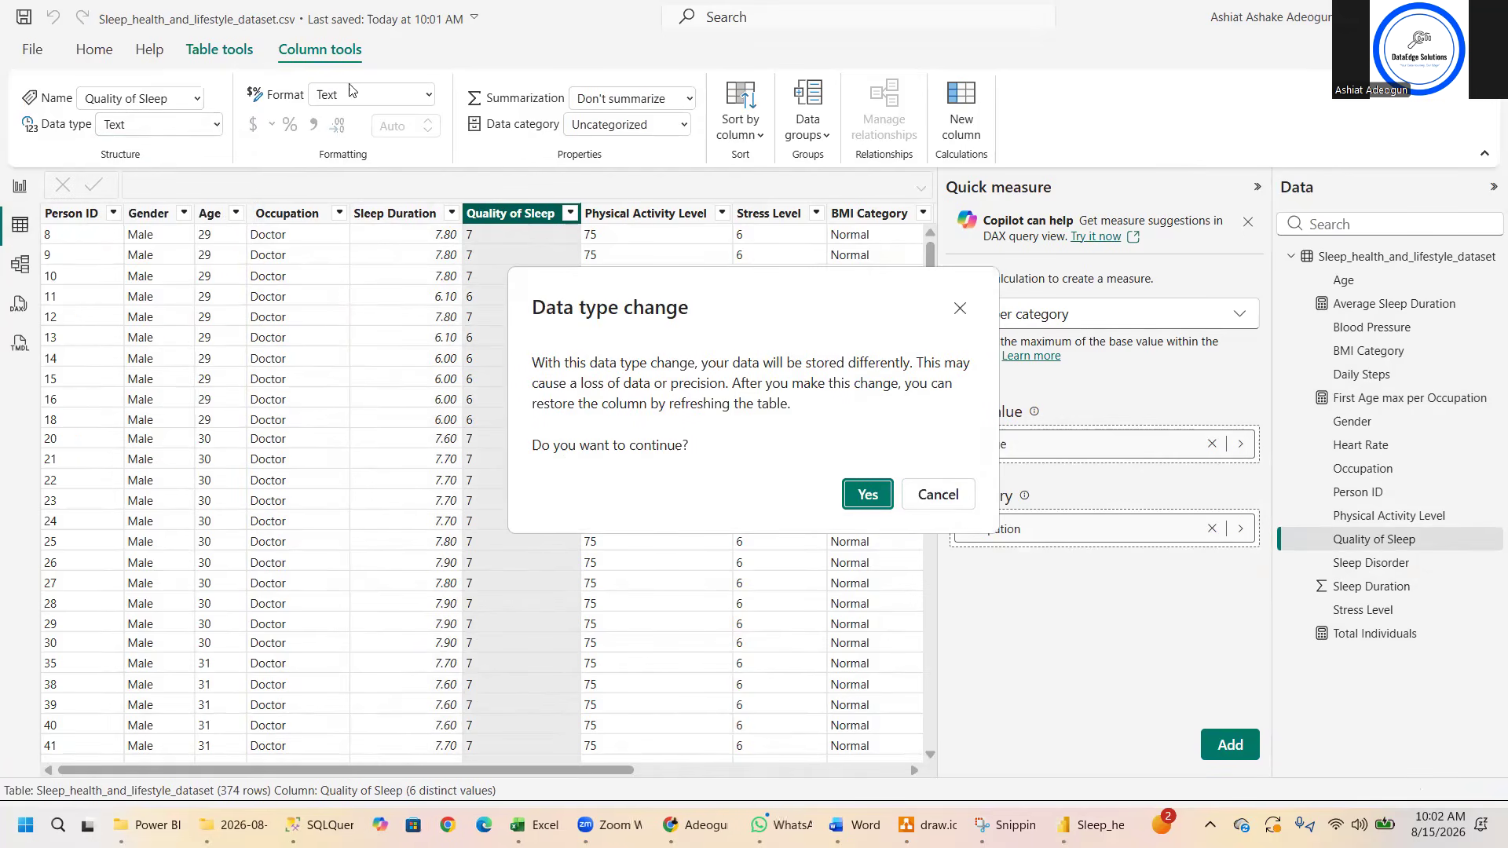
left_click(866, 495)
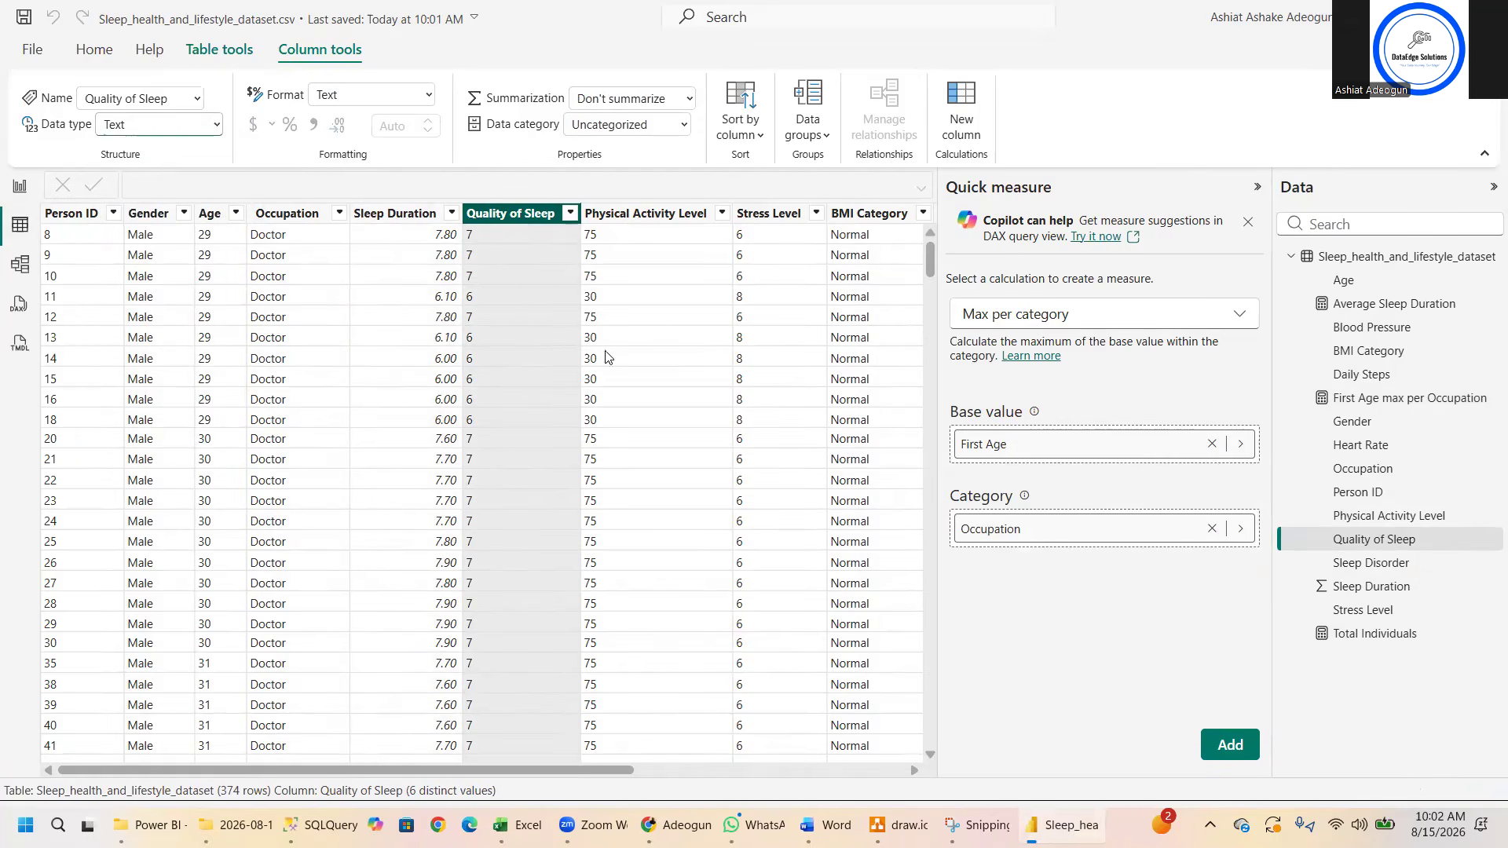
left_click(428, 95)
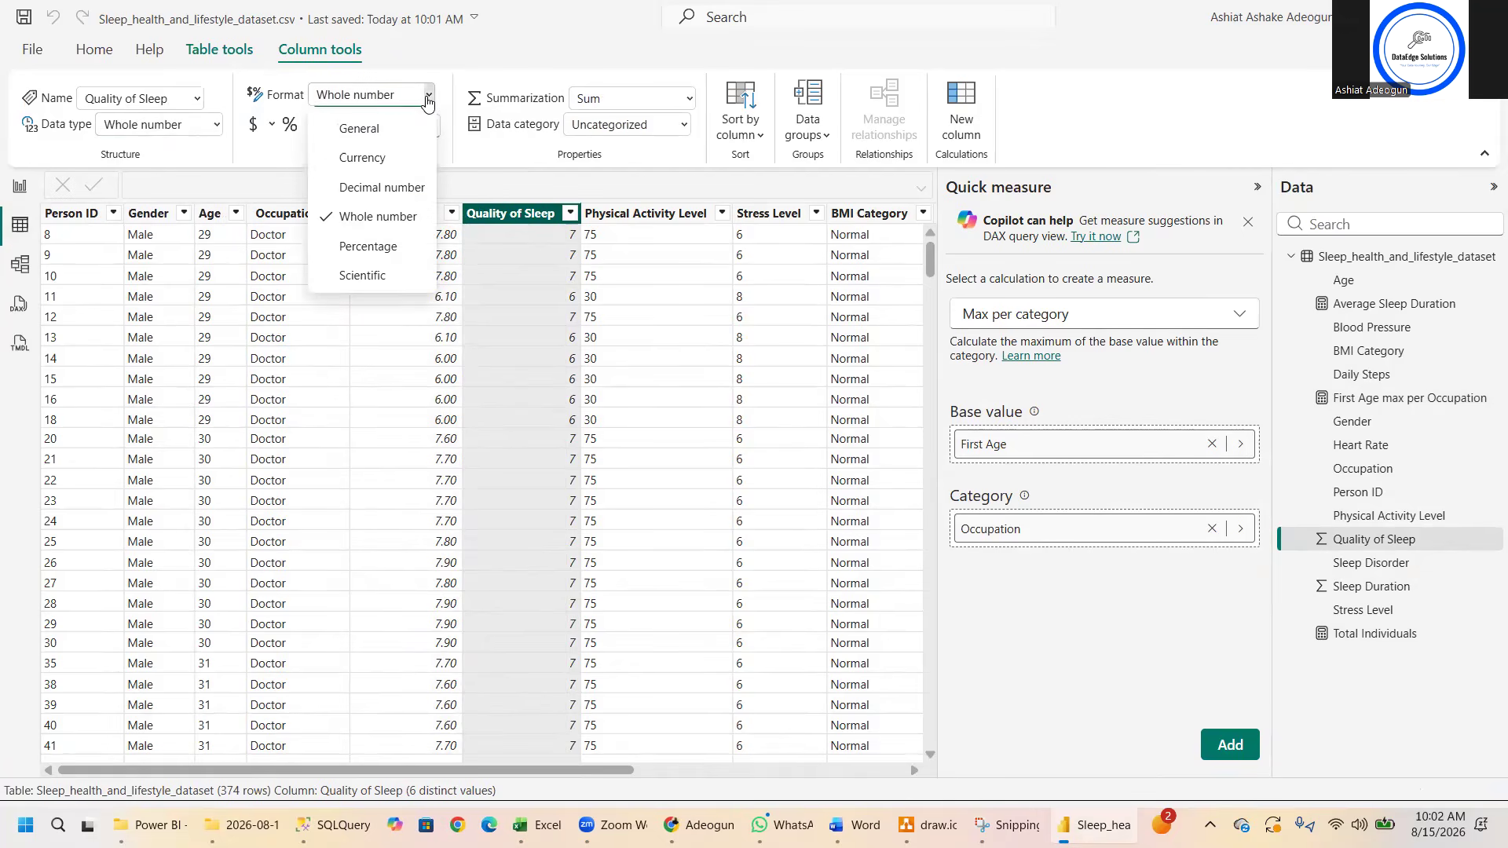
- Change the data type of the Physical Activity Level column to Whole number, accepting the data type change
left_click(672, 217)
left_click(673, 218)
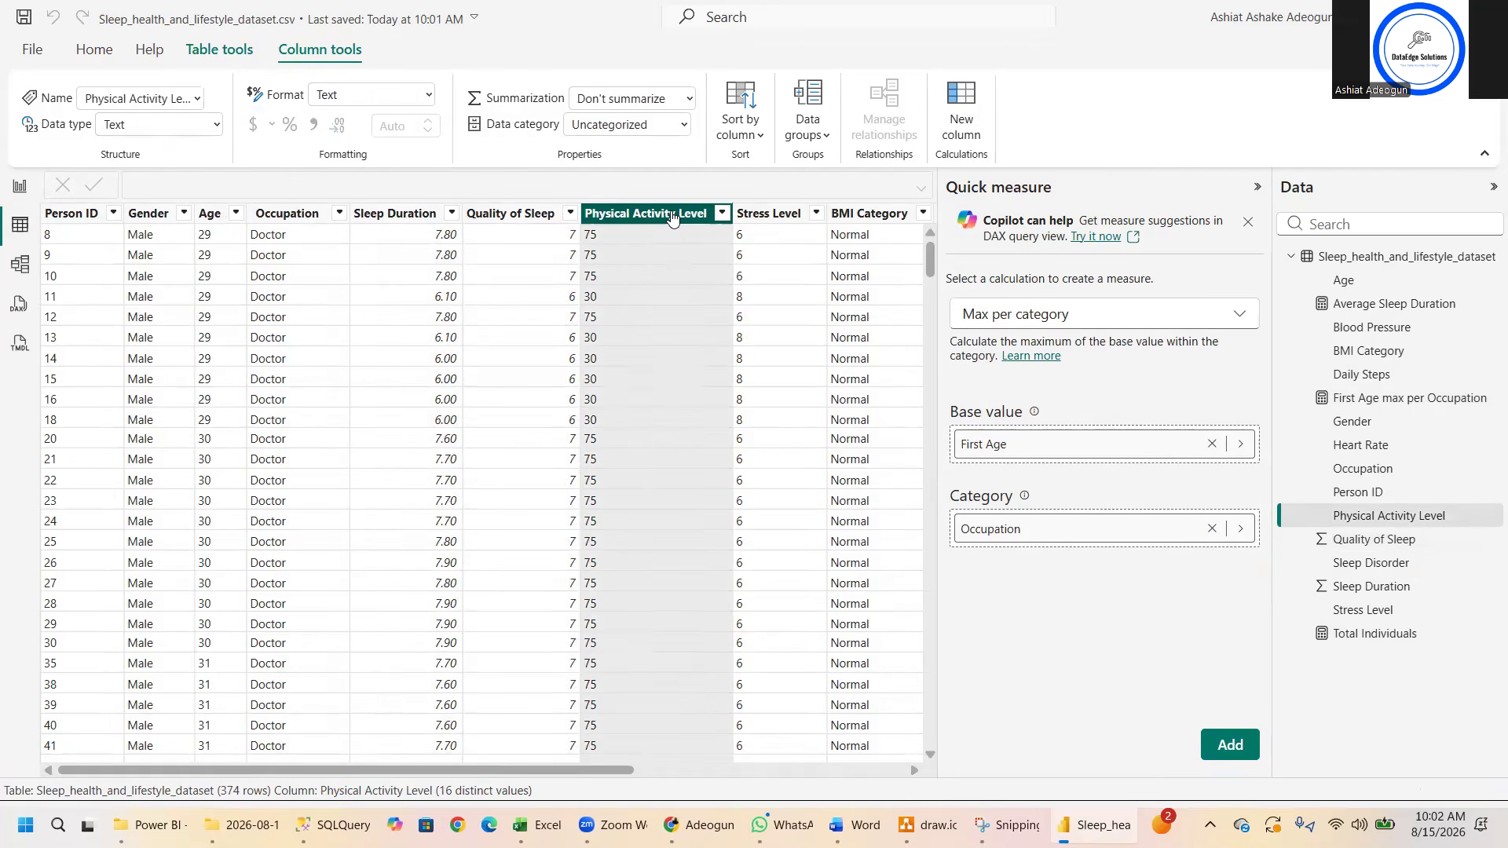
left_click(429, 95)
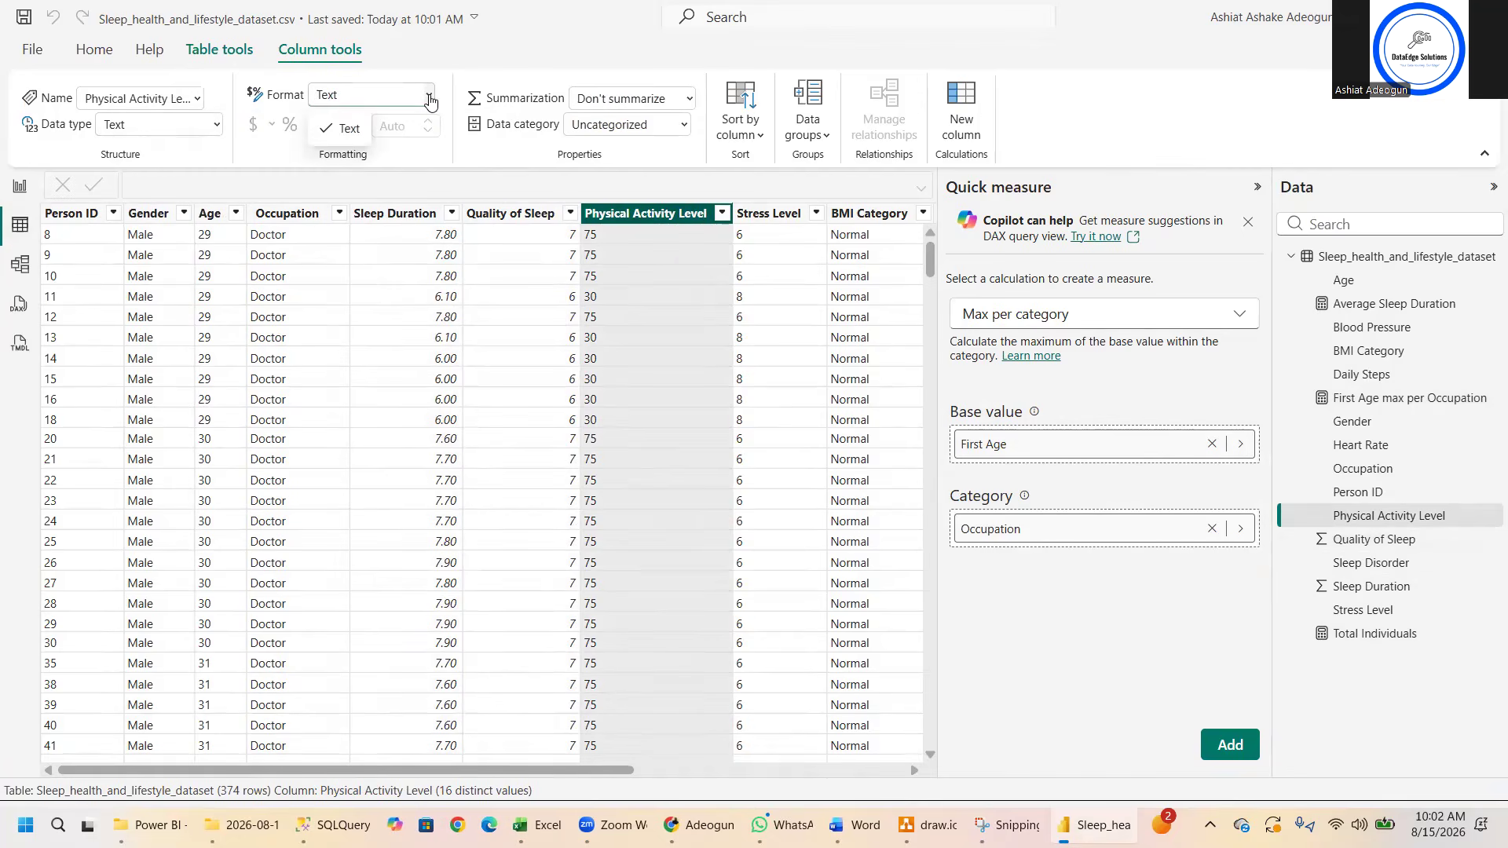
left_click(216, 124)
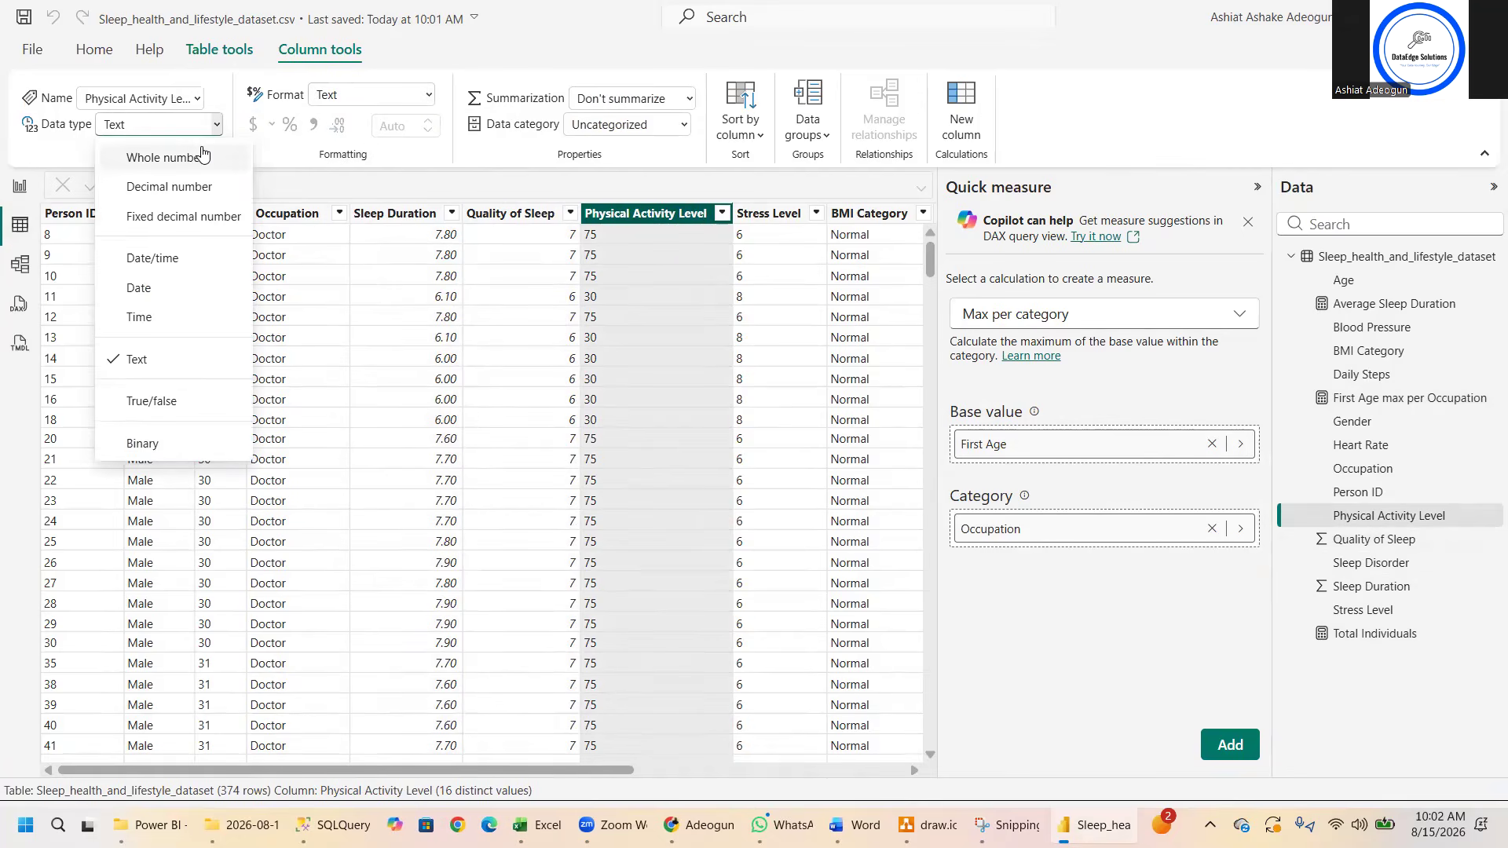
left_click(165, 157)
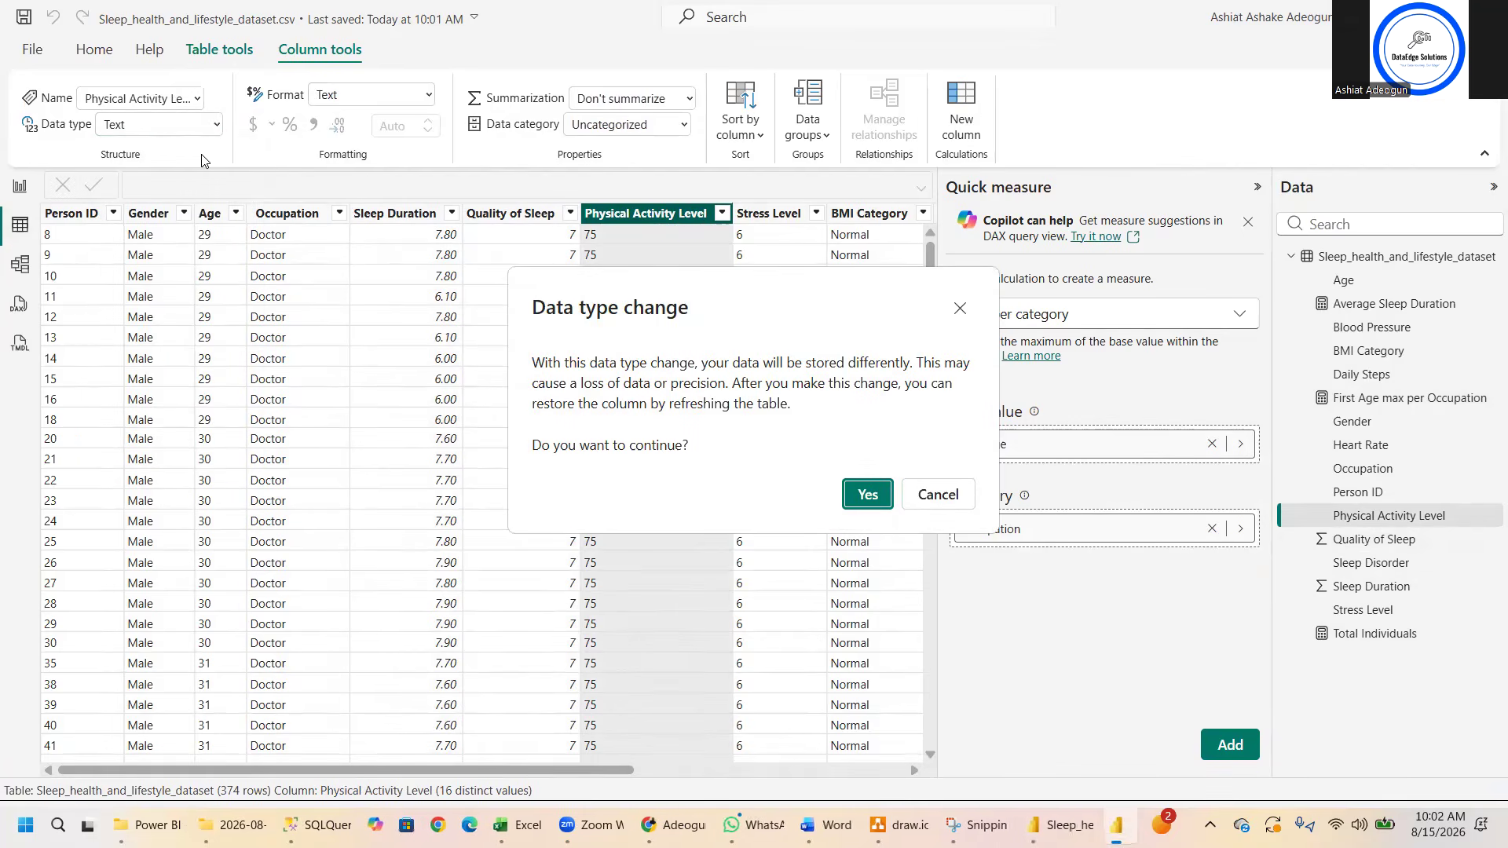
left_click(867, 494)
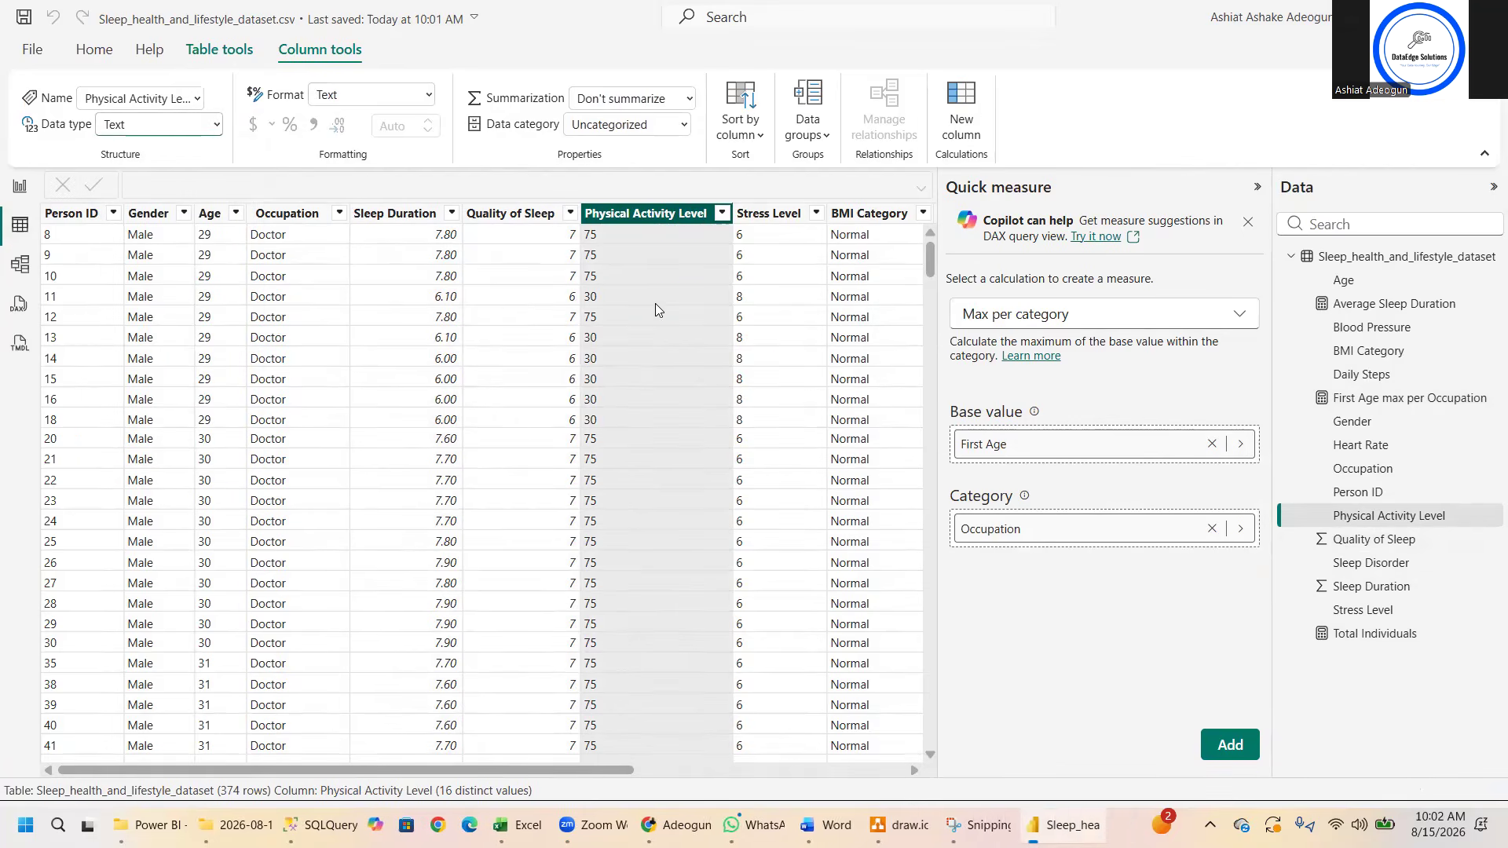
- Change the data type of the Stress Level column to Whole number, accepting the data type change
left_click(772, 208)
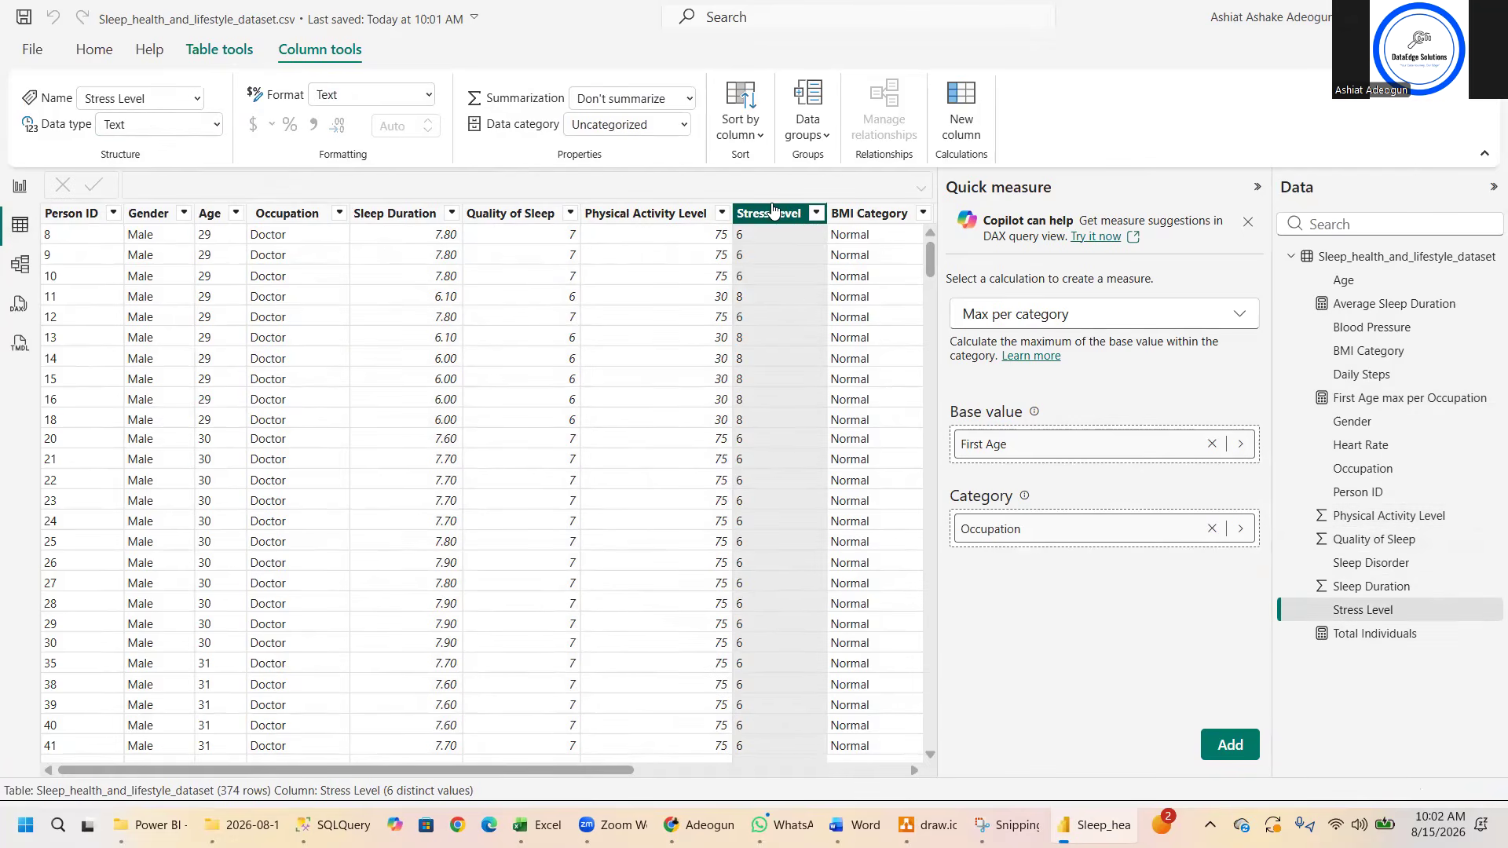
left_click(216, 127)
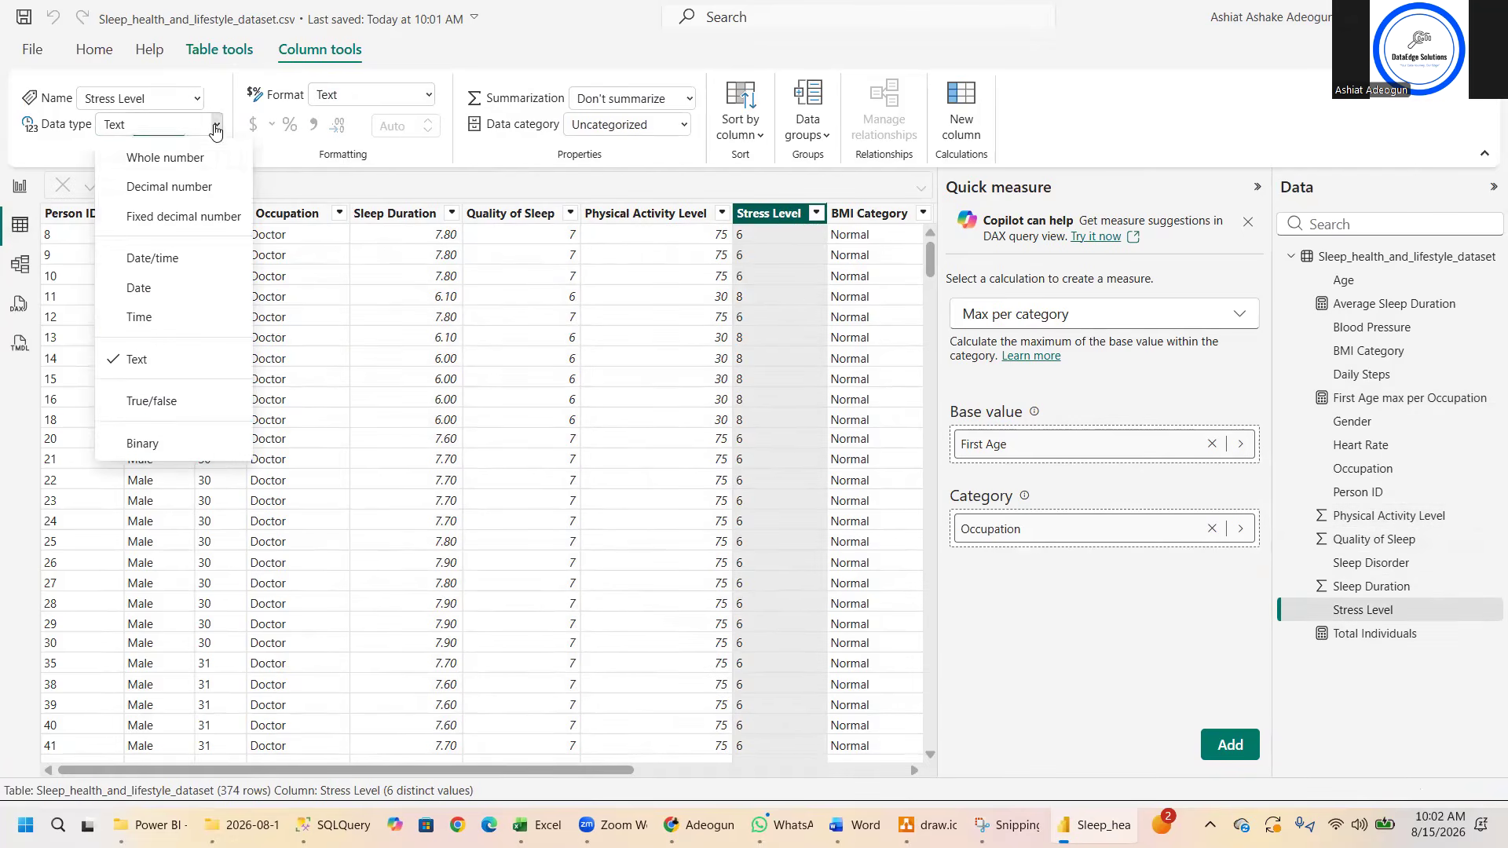
left_click(185, 160)
left_click(867, 493)
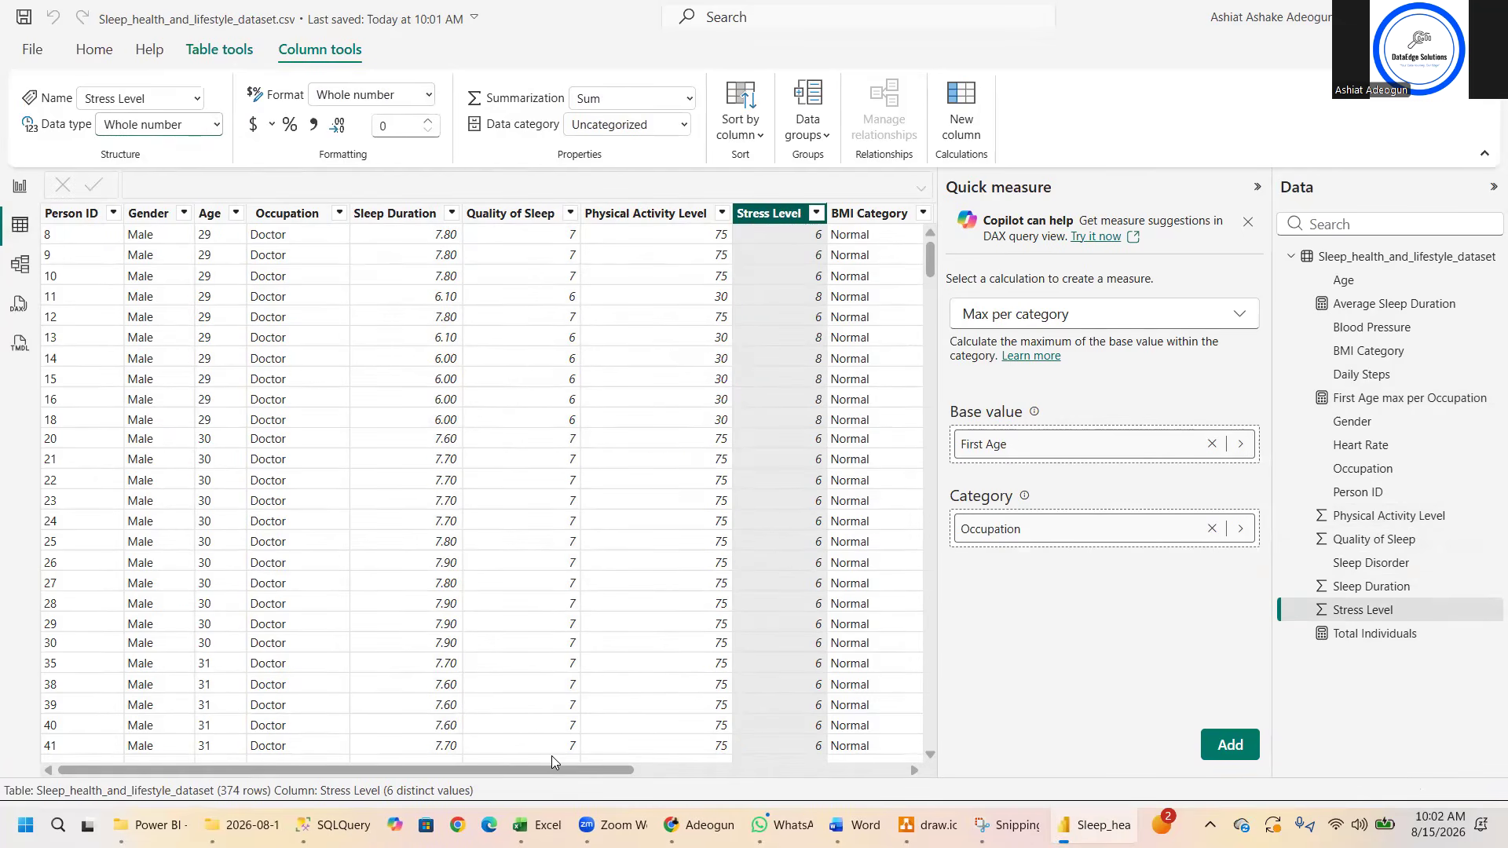
- Change the data type of the Heart Rate column to Whole number, accepting the data type change
left_click_drag(540, 766, 867, 770)
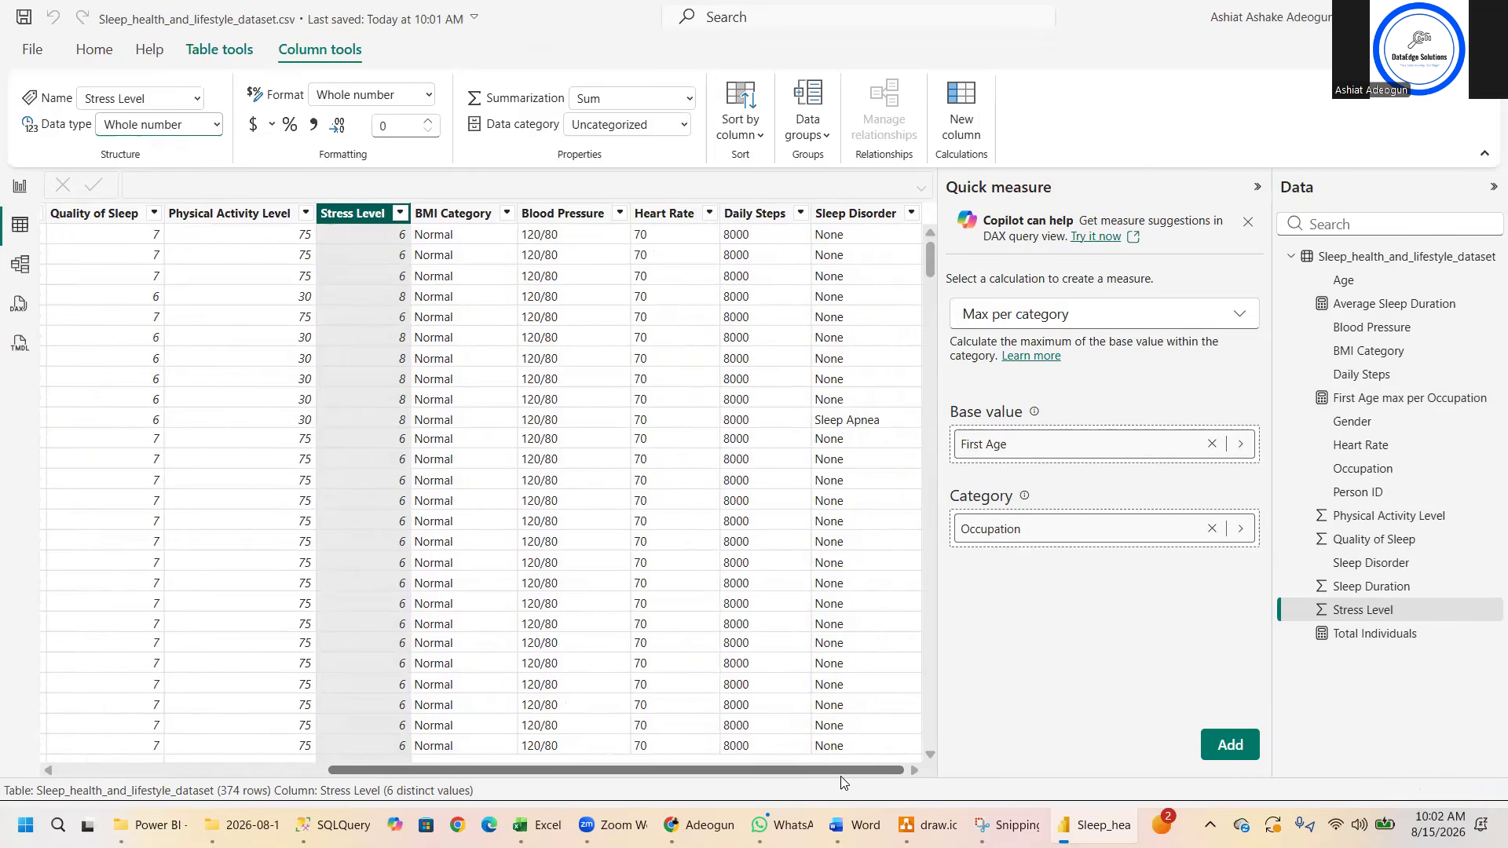
left_click(655, 213)
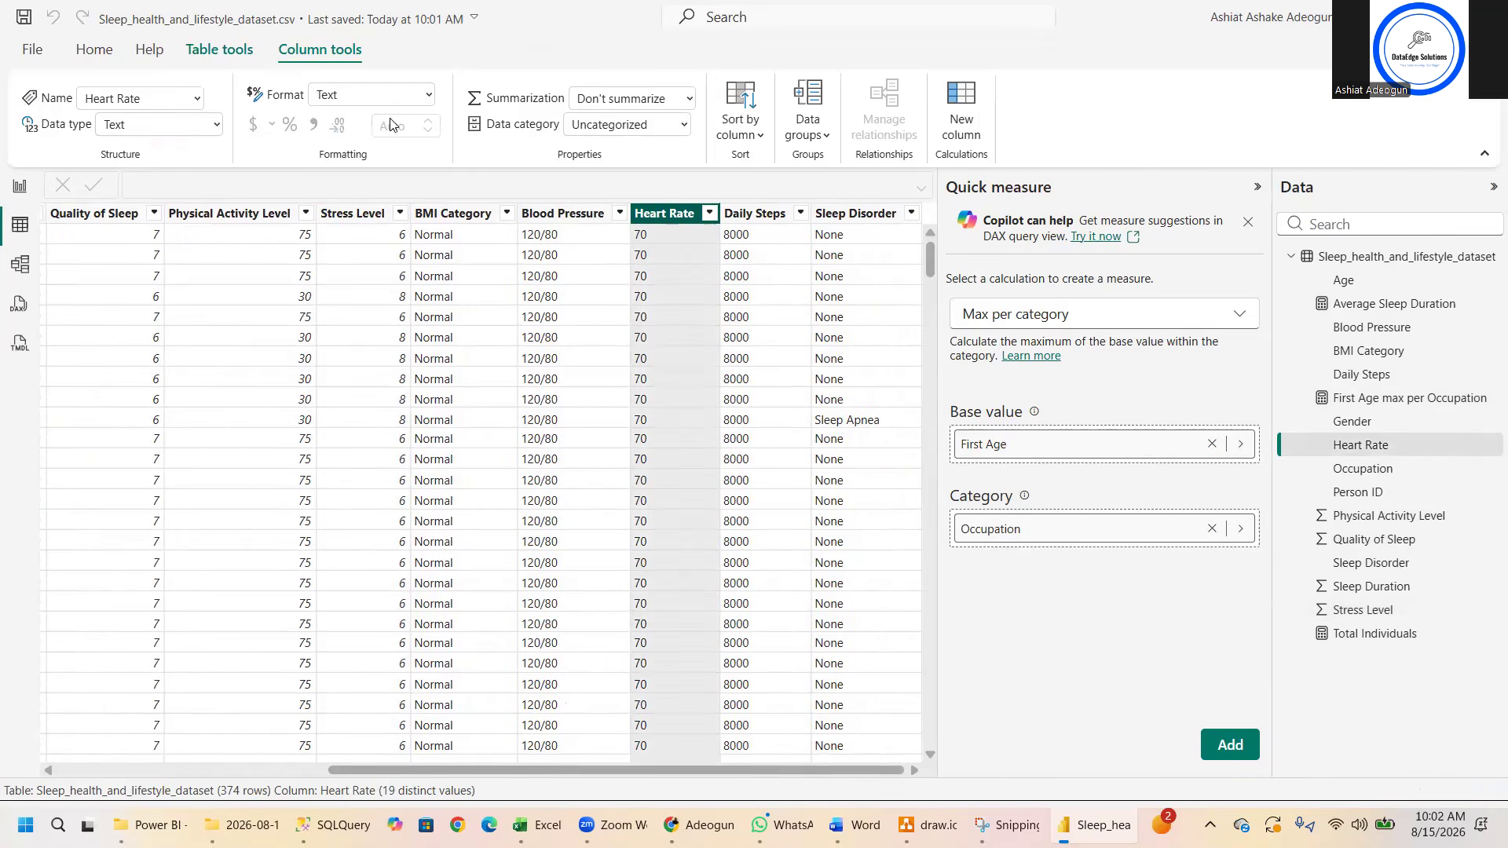
left_click(219, 125)
left_click(159, 152)
left_click(872, 495)
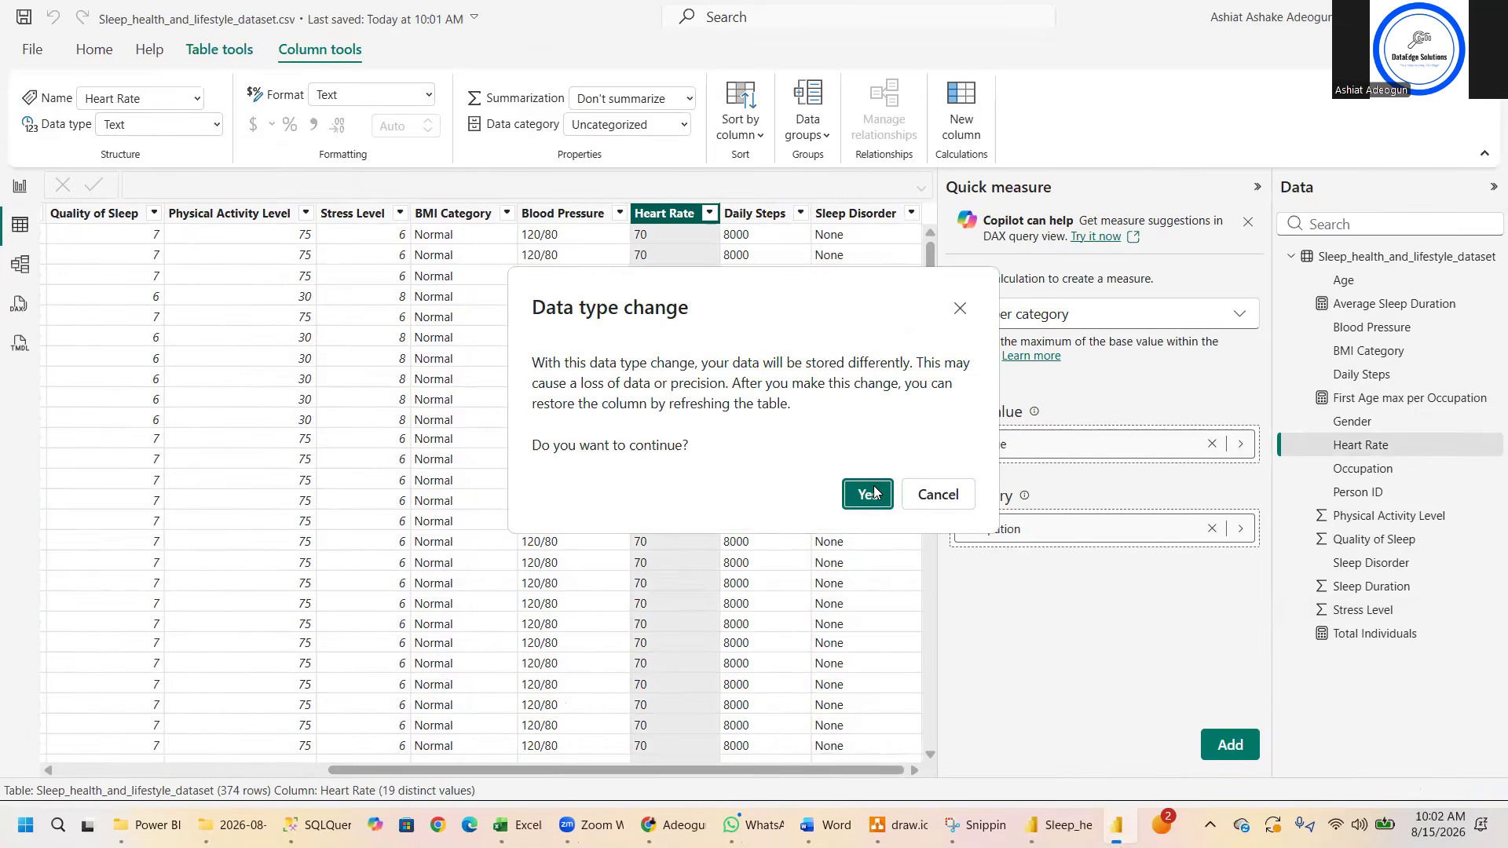
- Change the data type of the Daily Steps column to Whole number, accepting the data type change
left_click(745, 214)
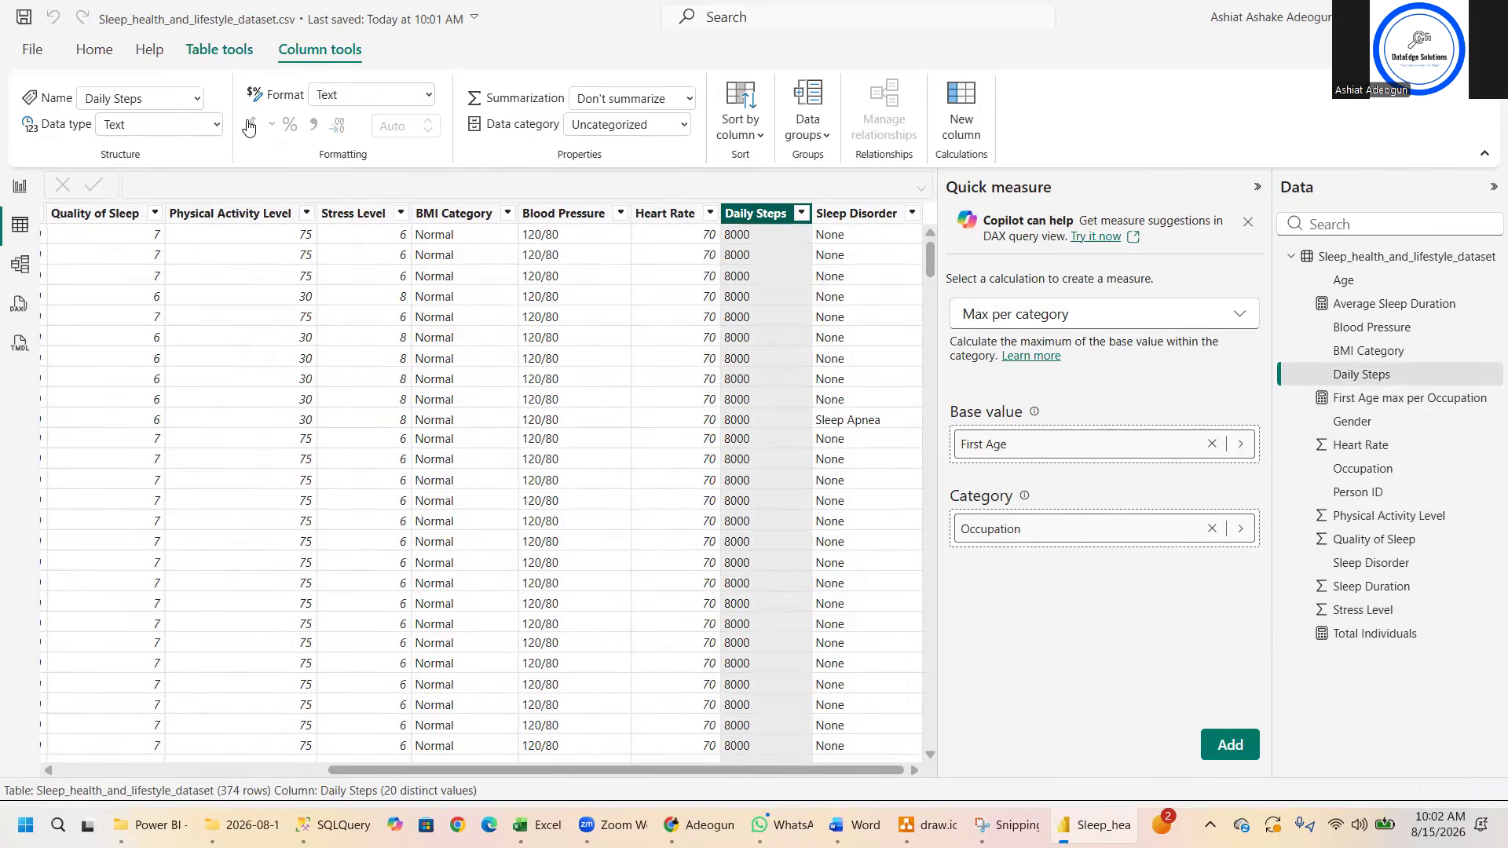
left_click(219, 126)
left_click(162, 154)
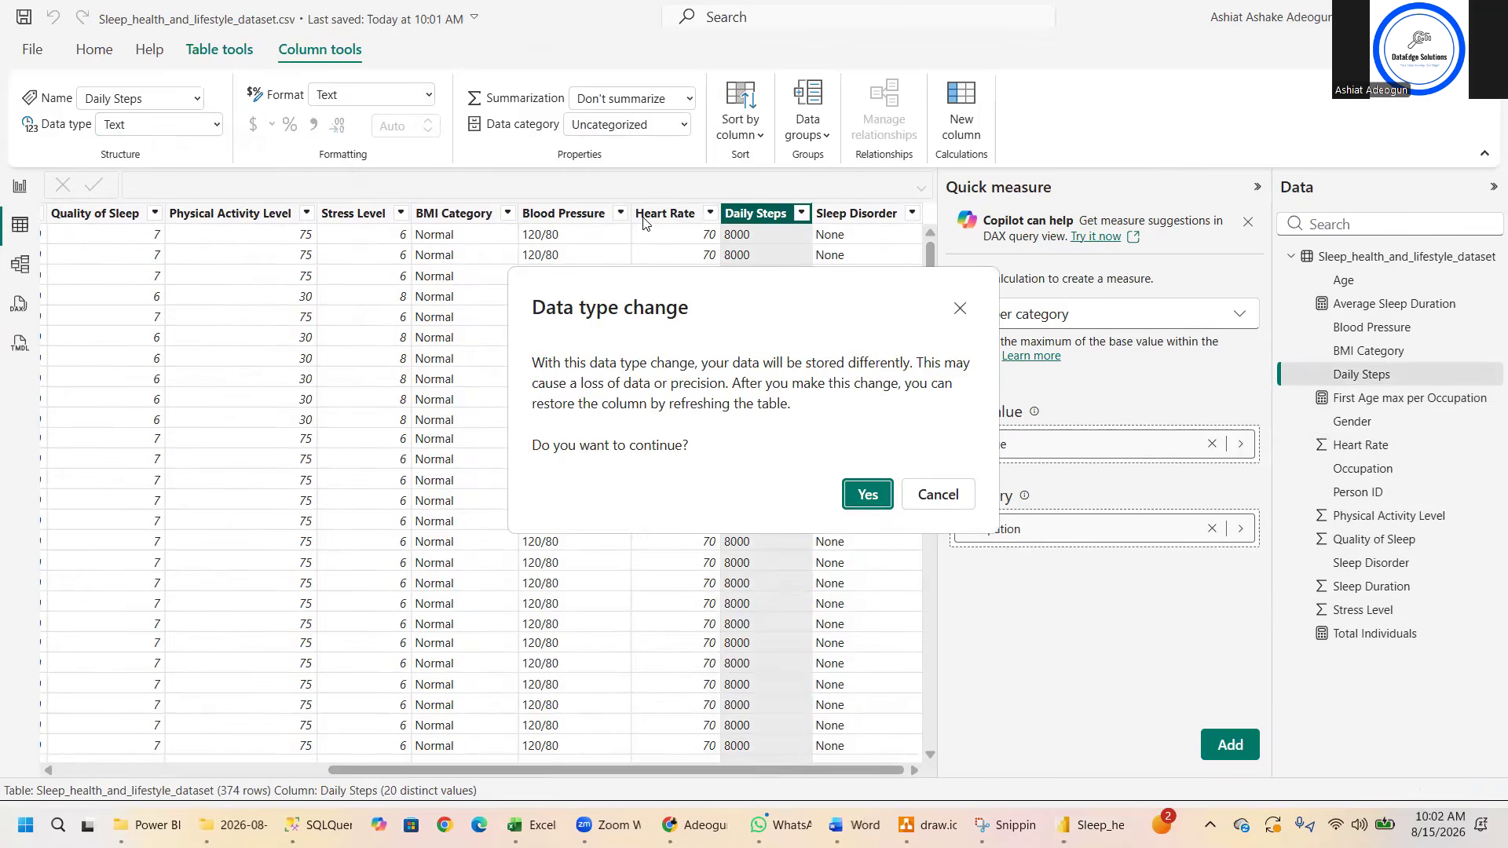
left_click(867, 494)
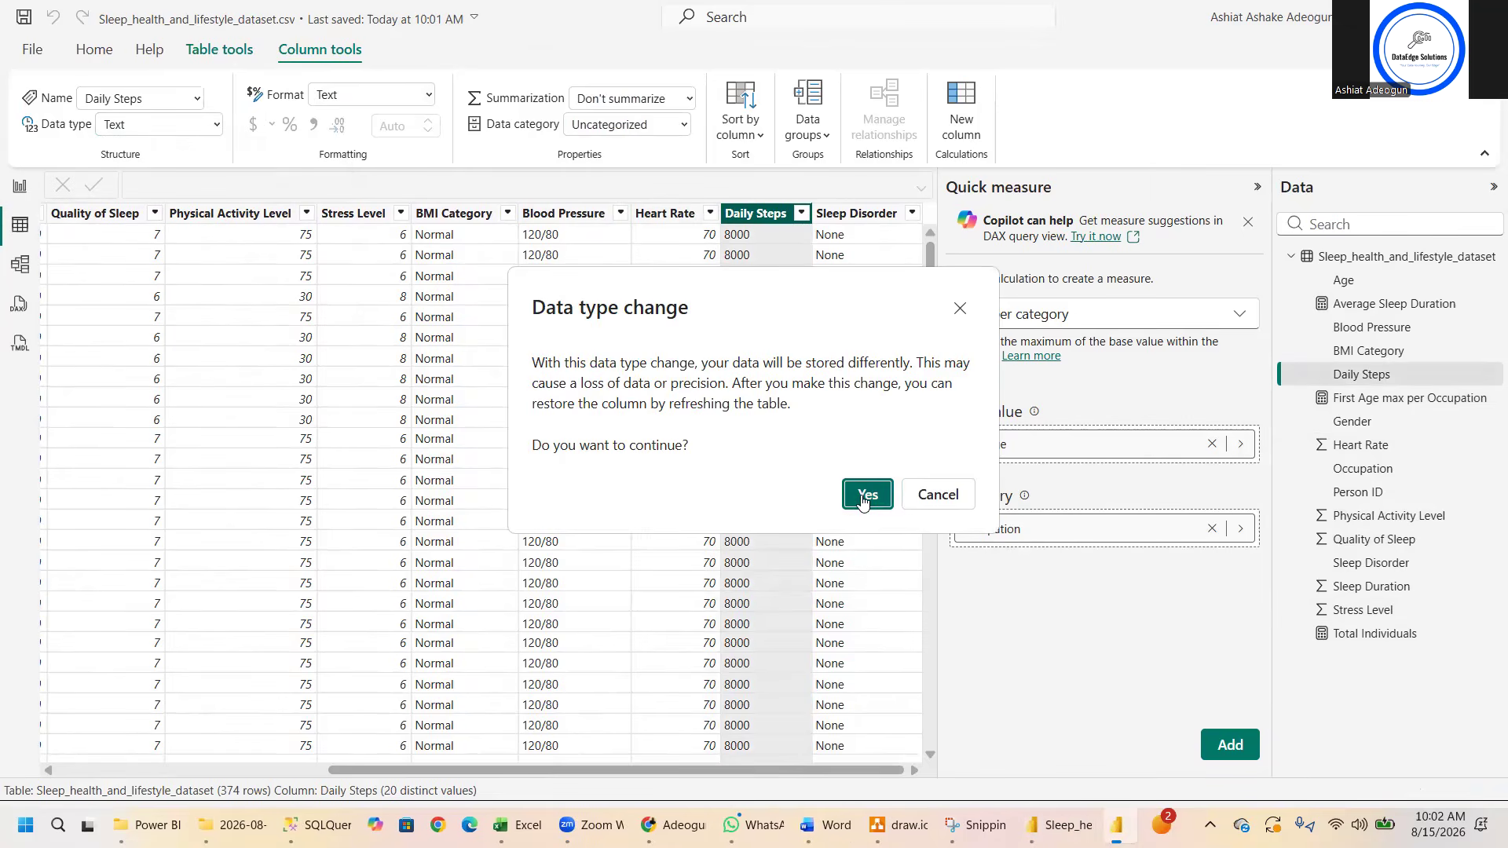
- Try twice to change the data type of the Blood Pressure column to Whole number
left_click(552, 213)
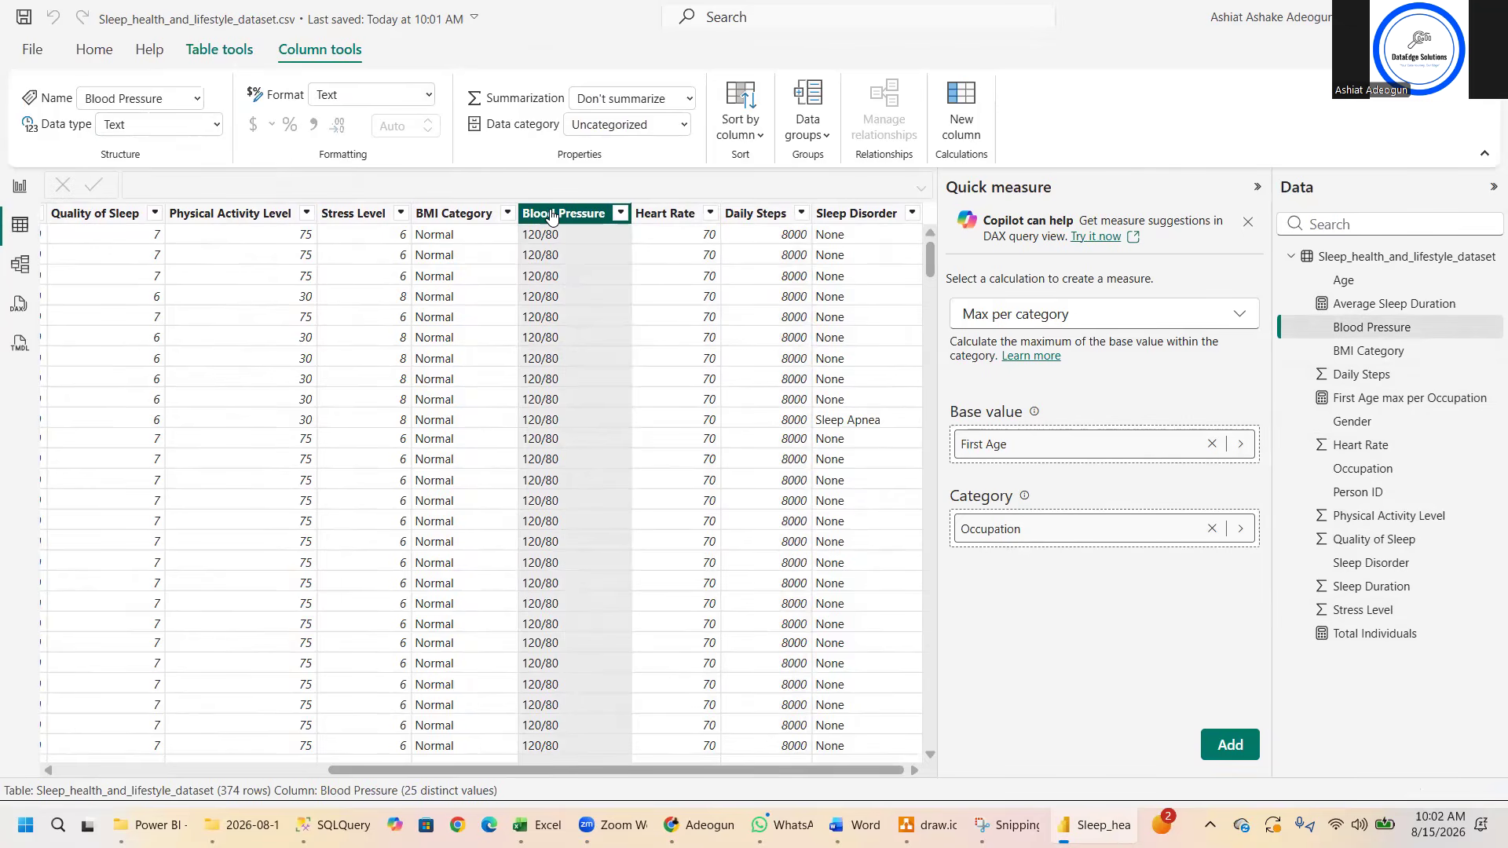
left_click(216, 126)
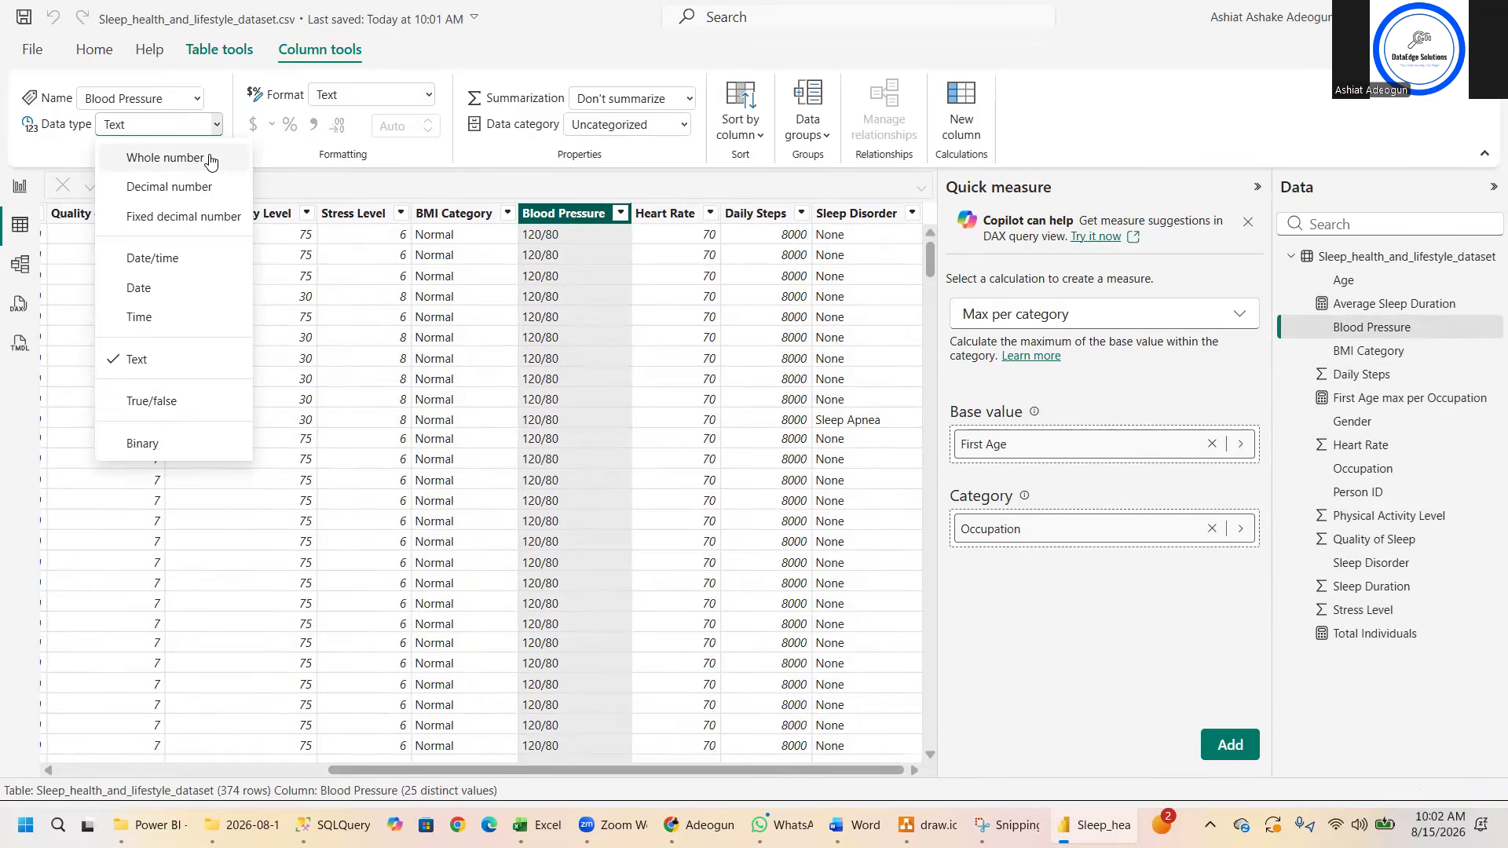
left_click(211, 160)
left_click(864, 496)
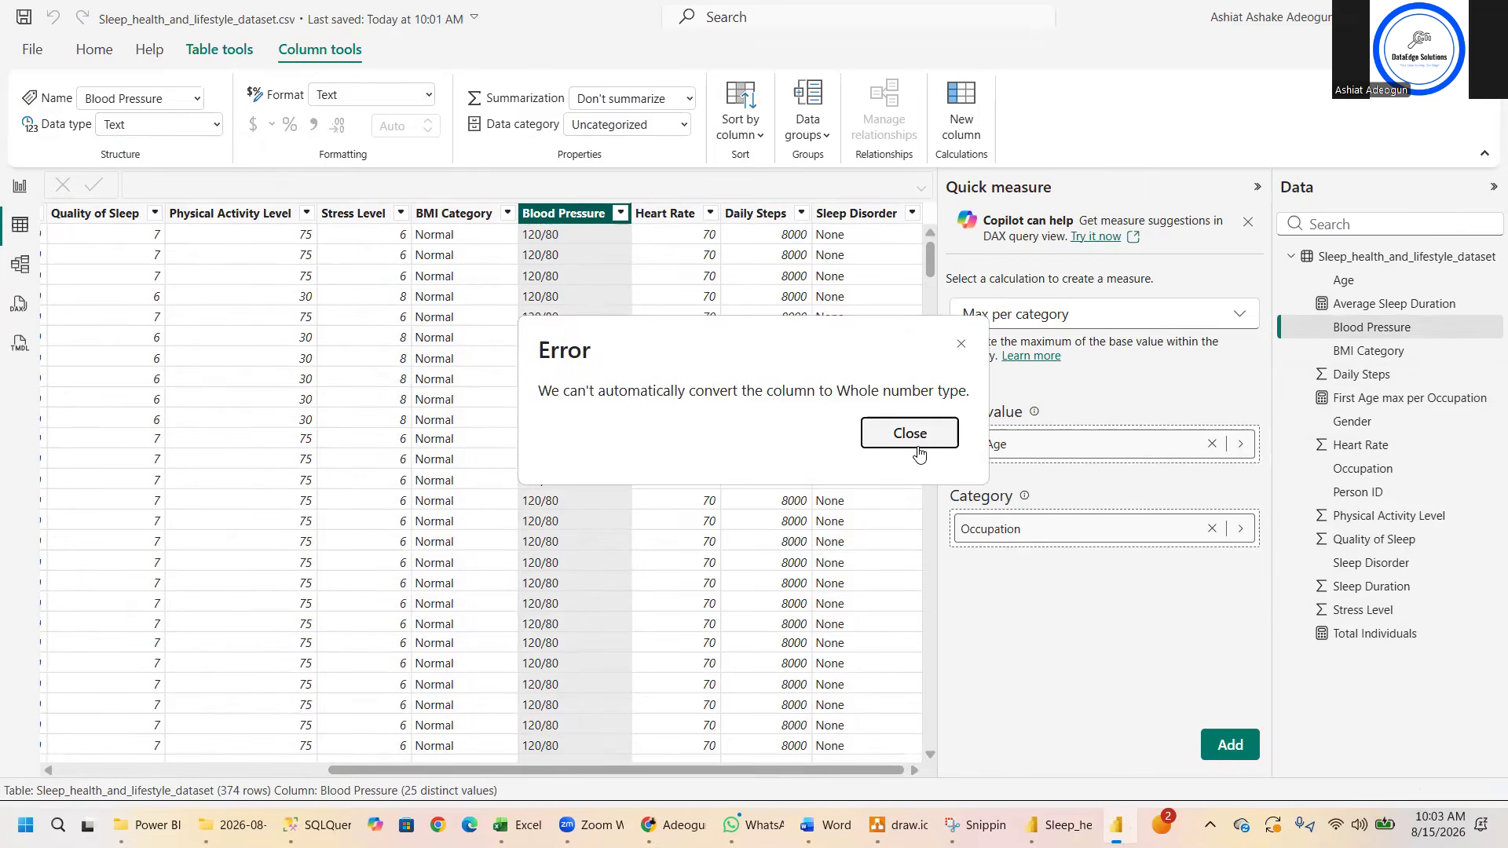
left_click(918, 448)
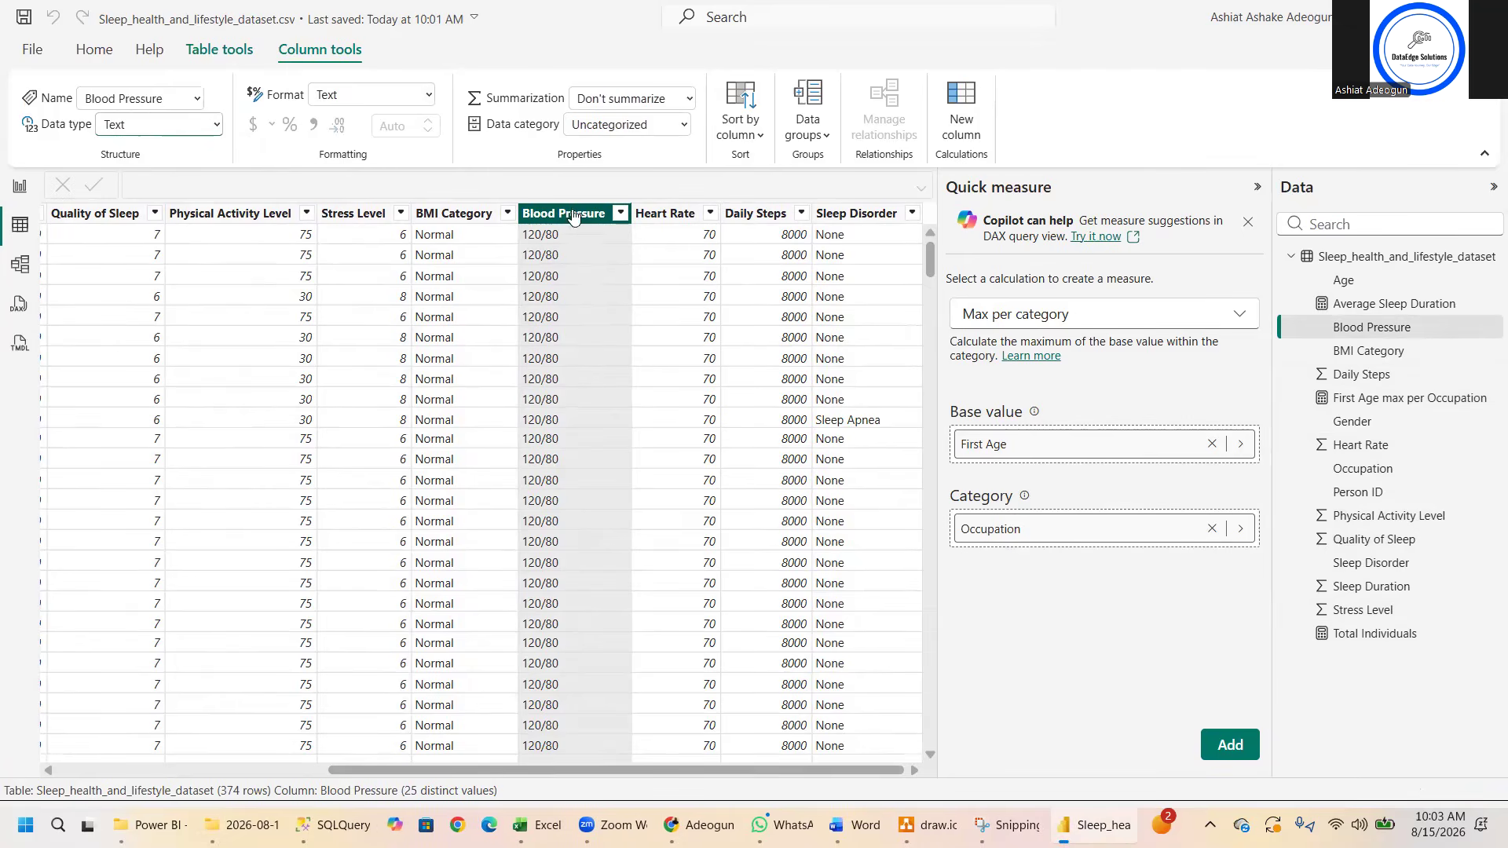
left_click(218, 128)
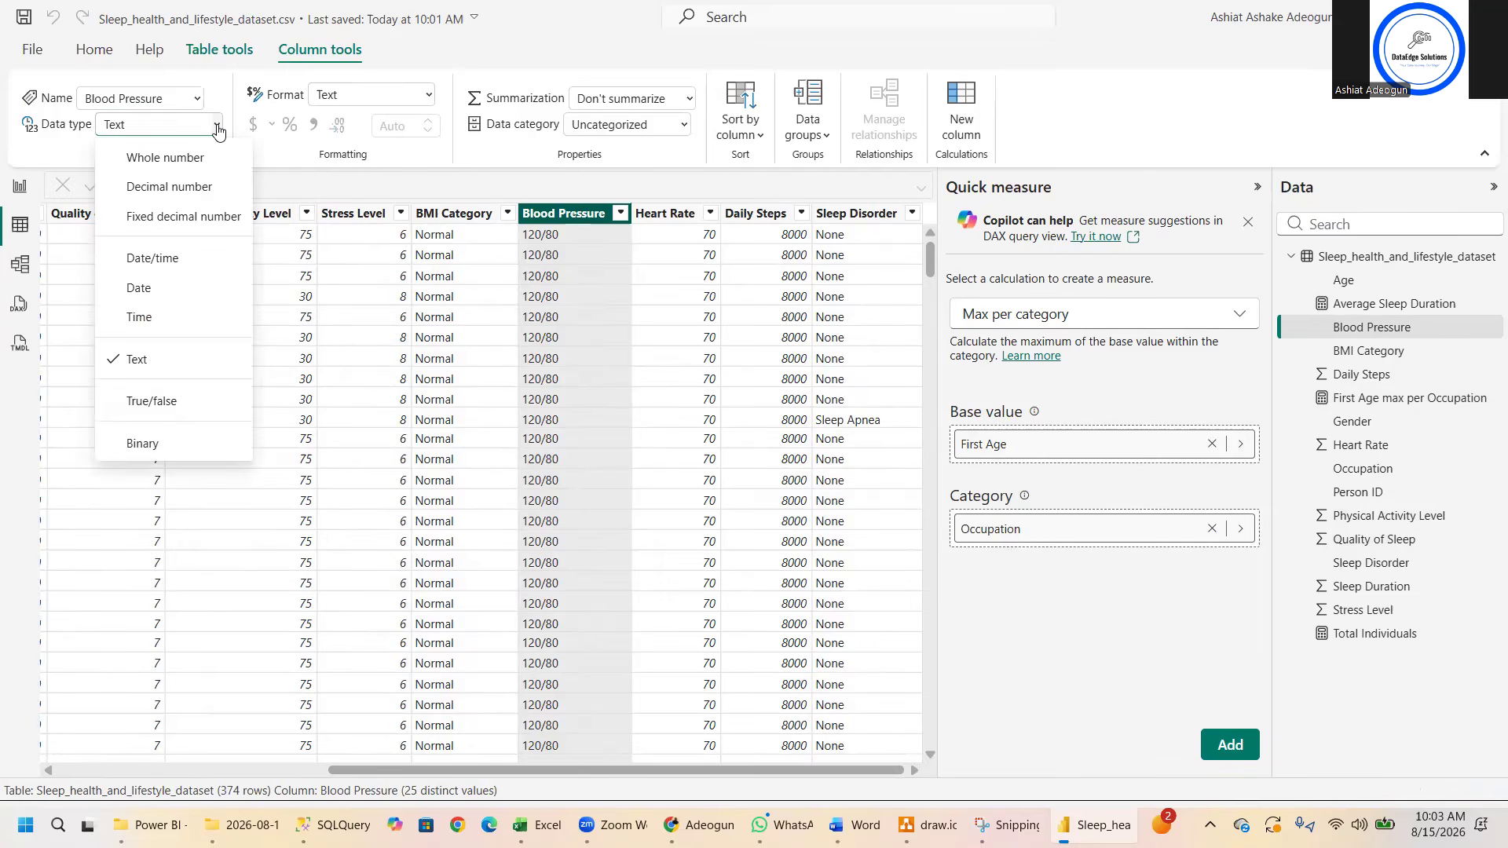
left_click(203, 170)
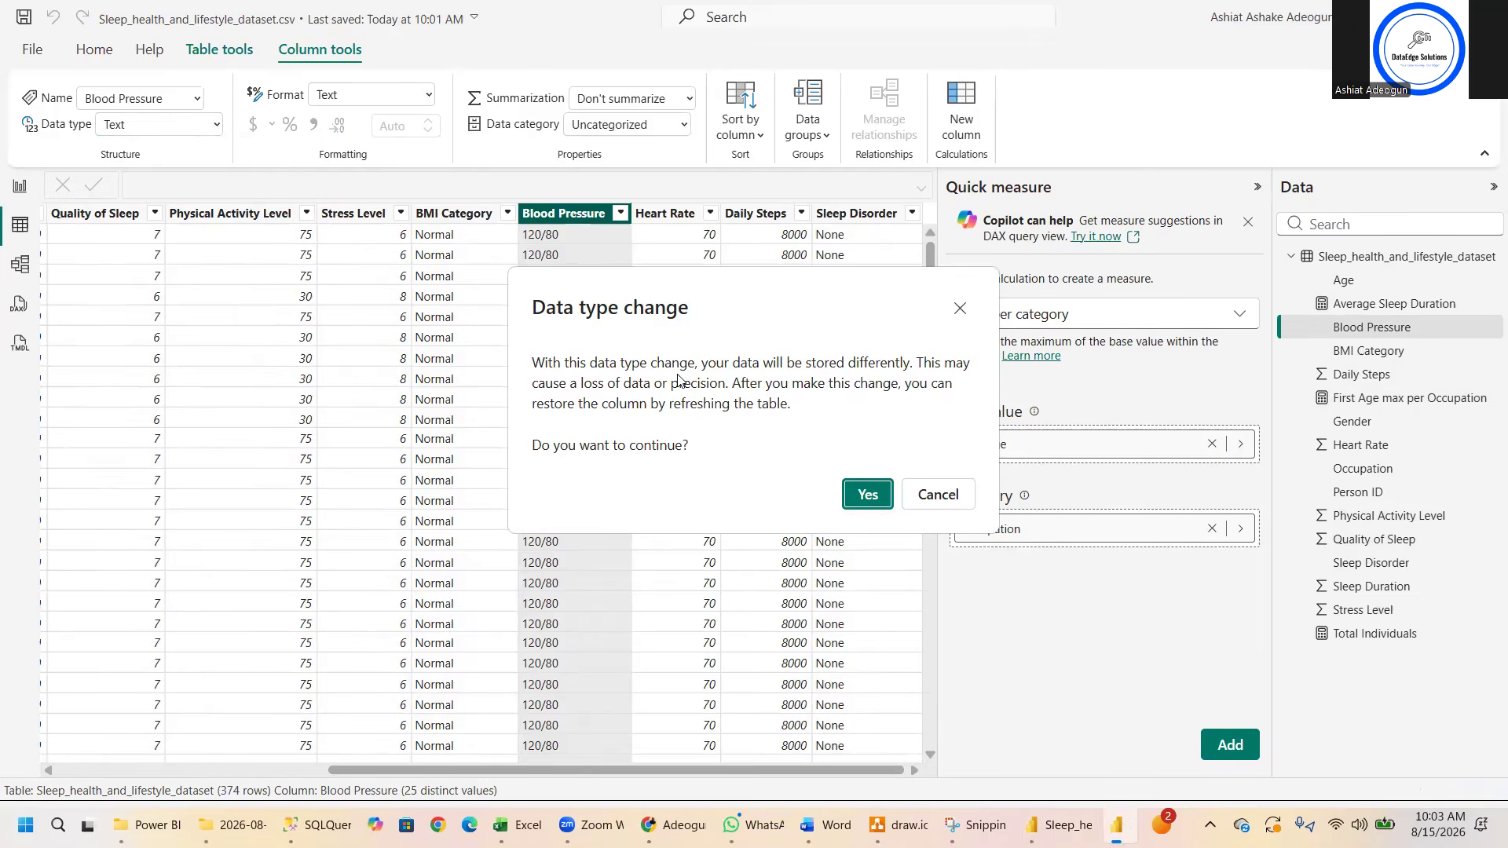
left_click(865, 496)
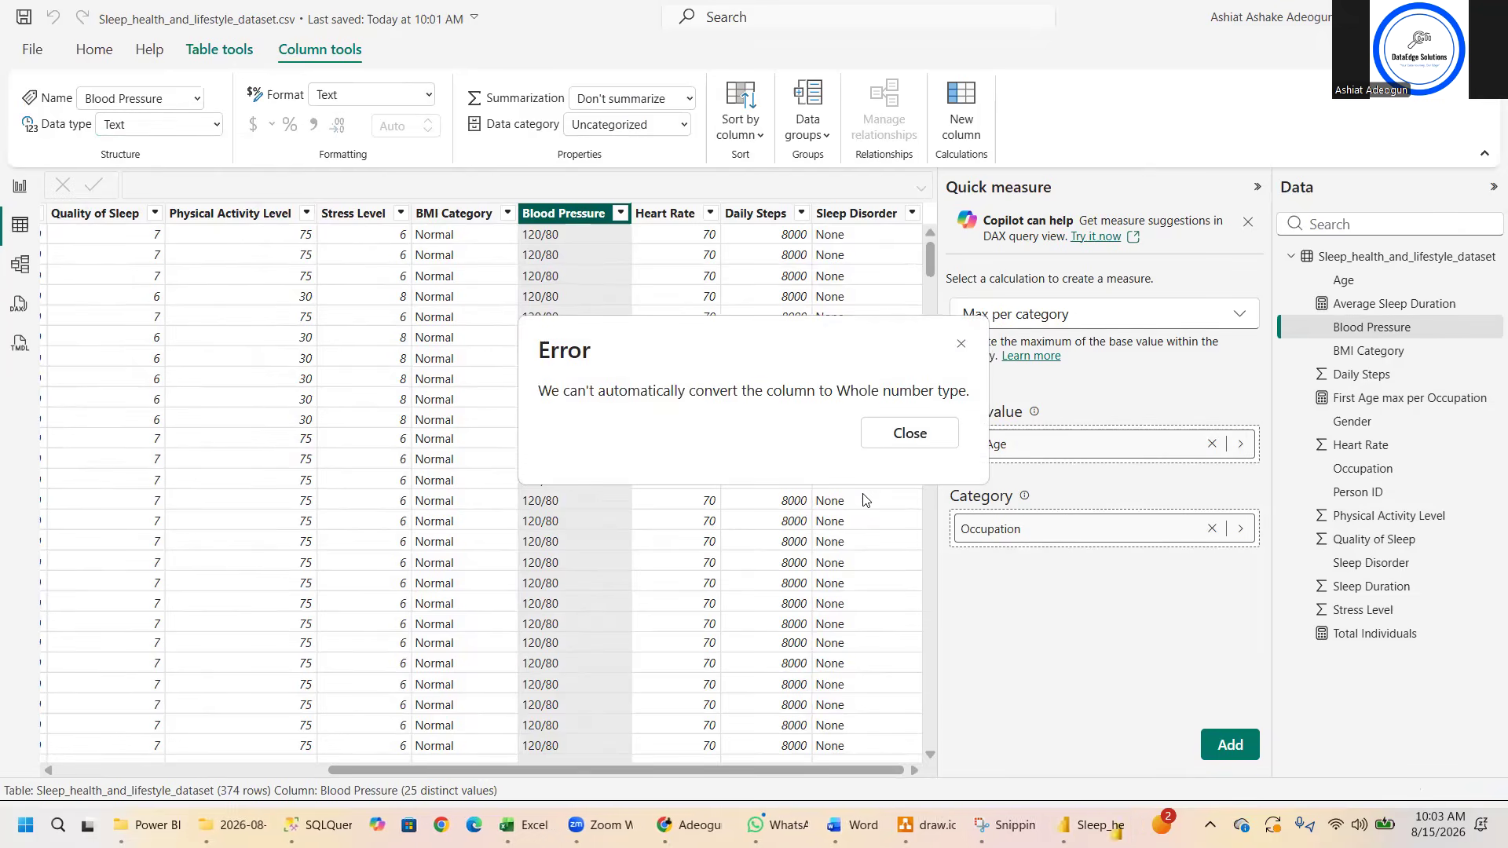
left_click(908, 433)
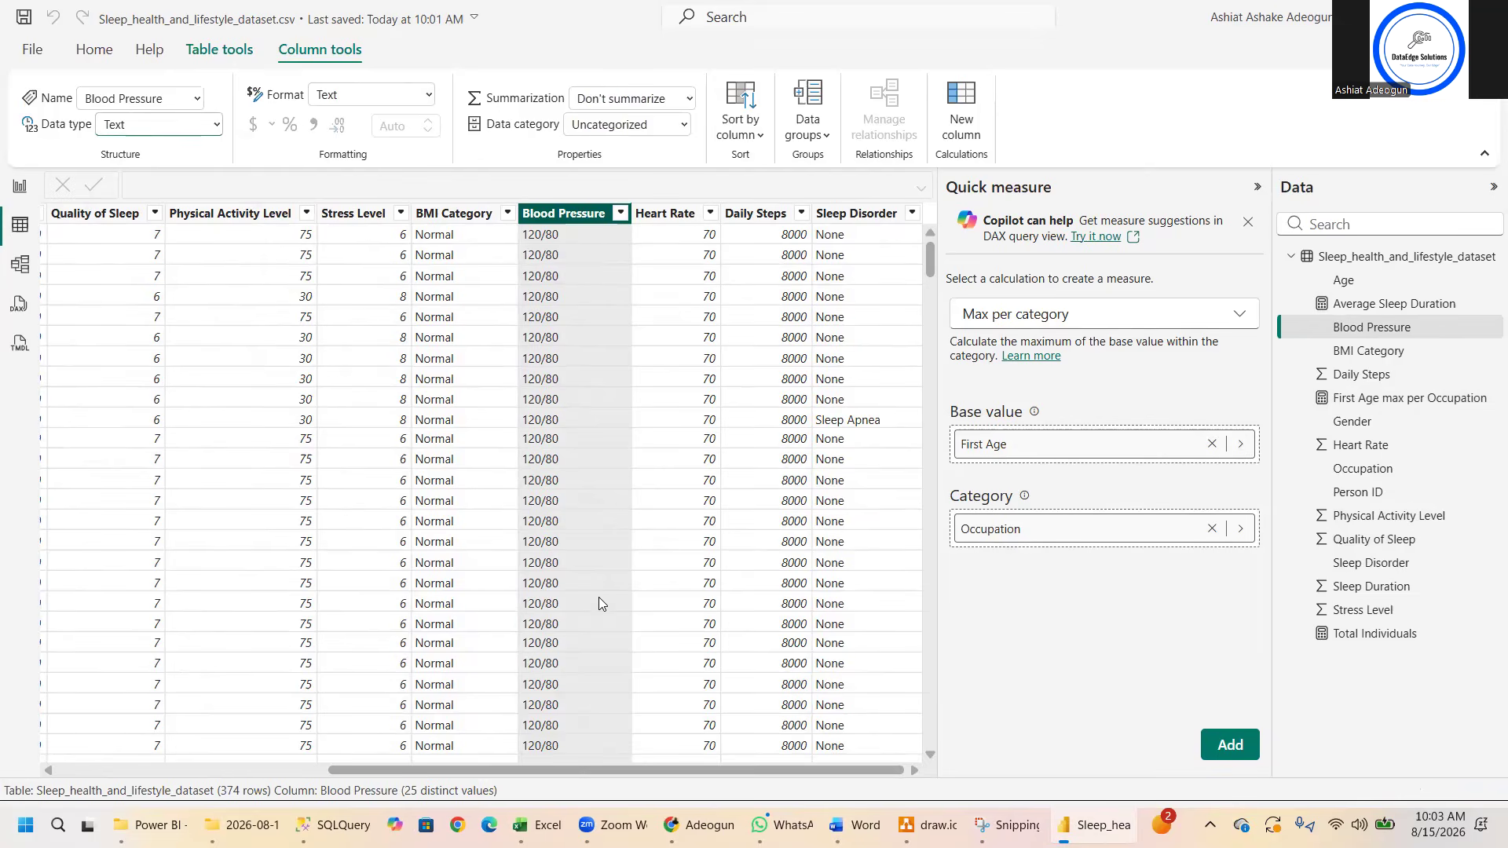
left_click_drag(553, 768, 570, 779)
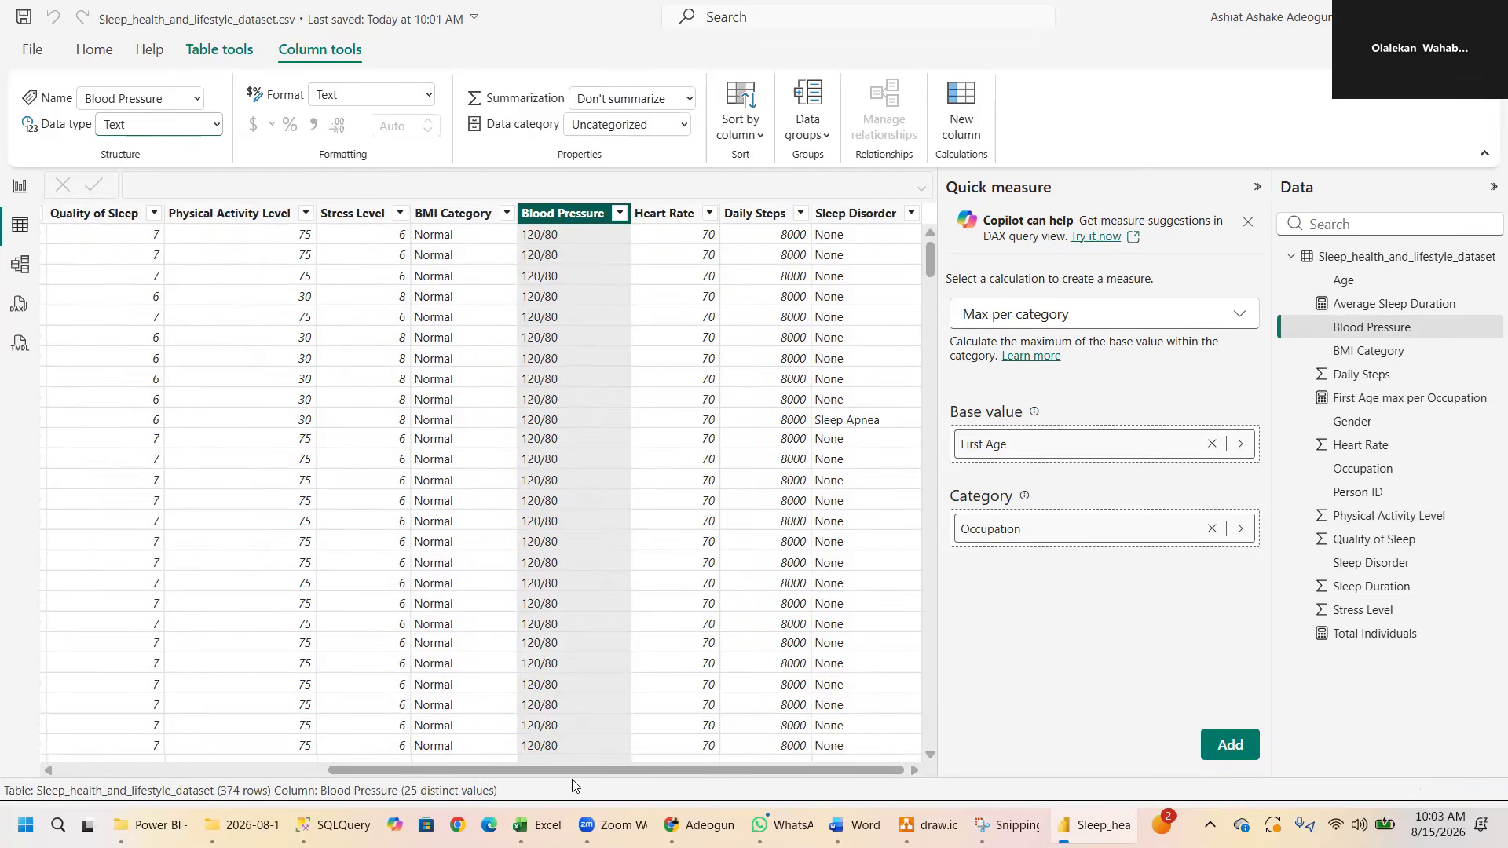
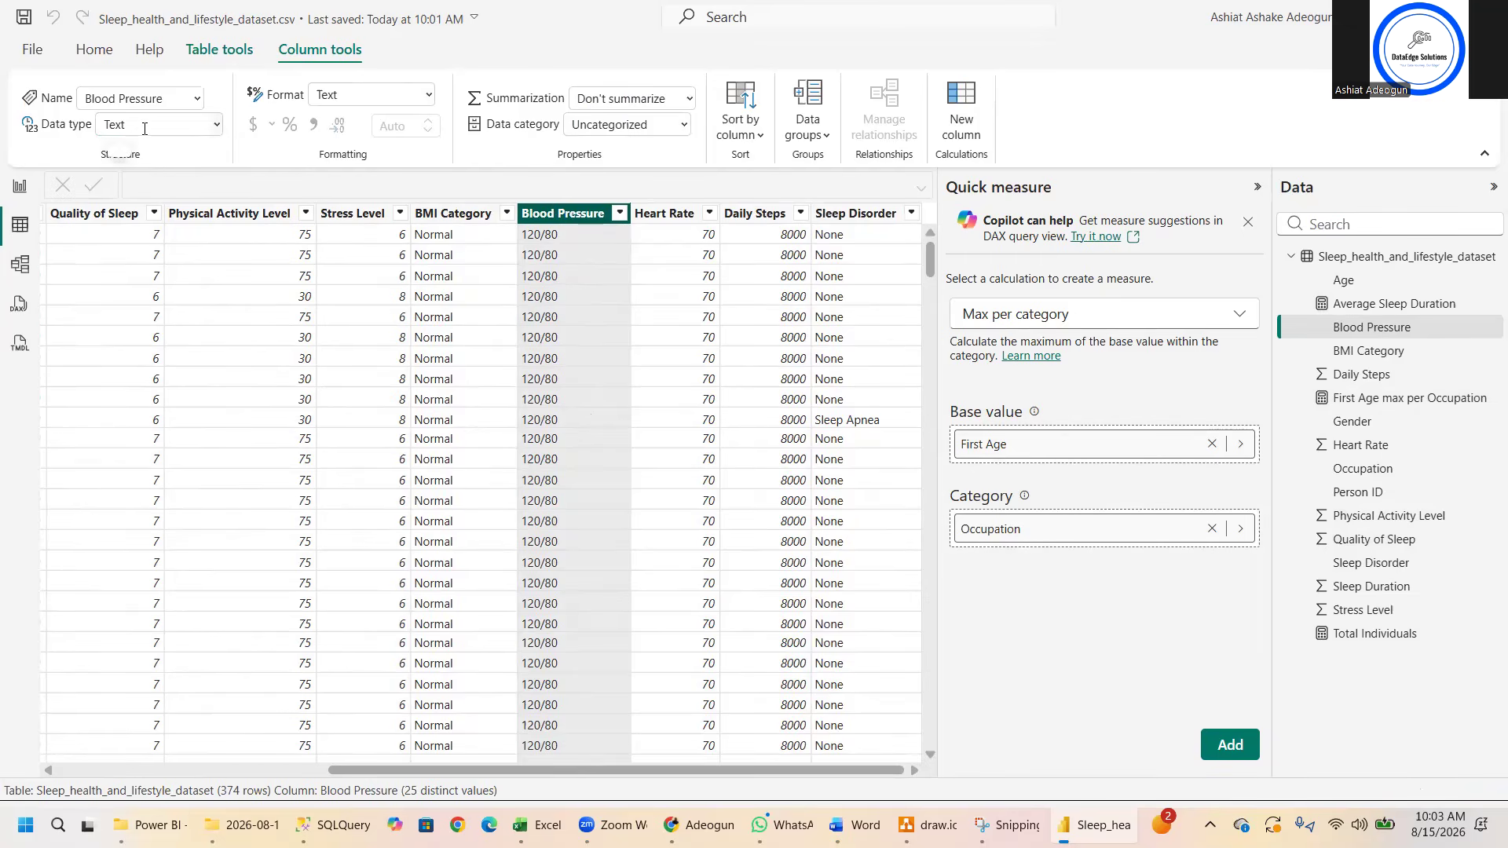
left_click(217, 127)
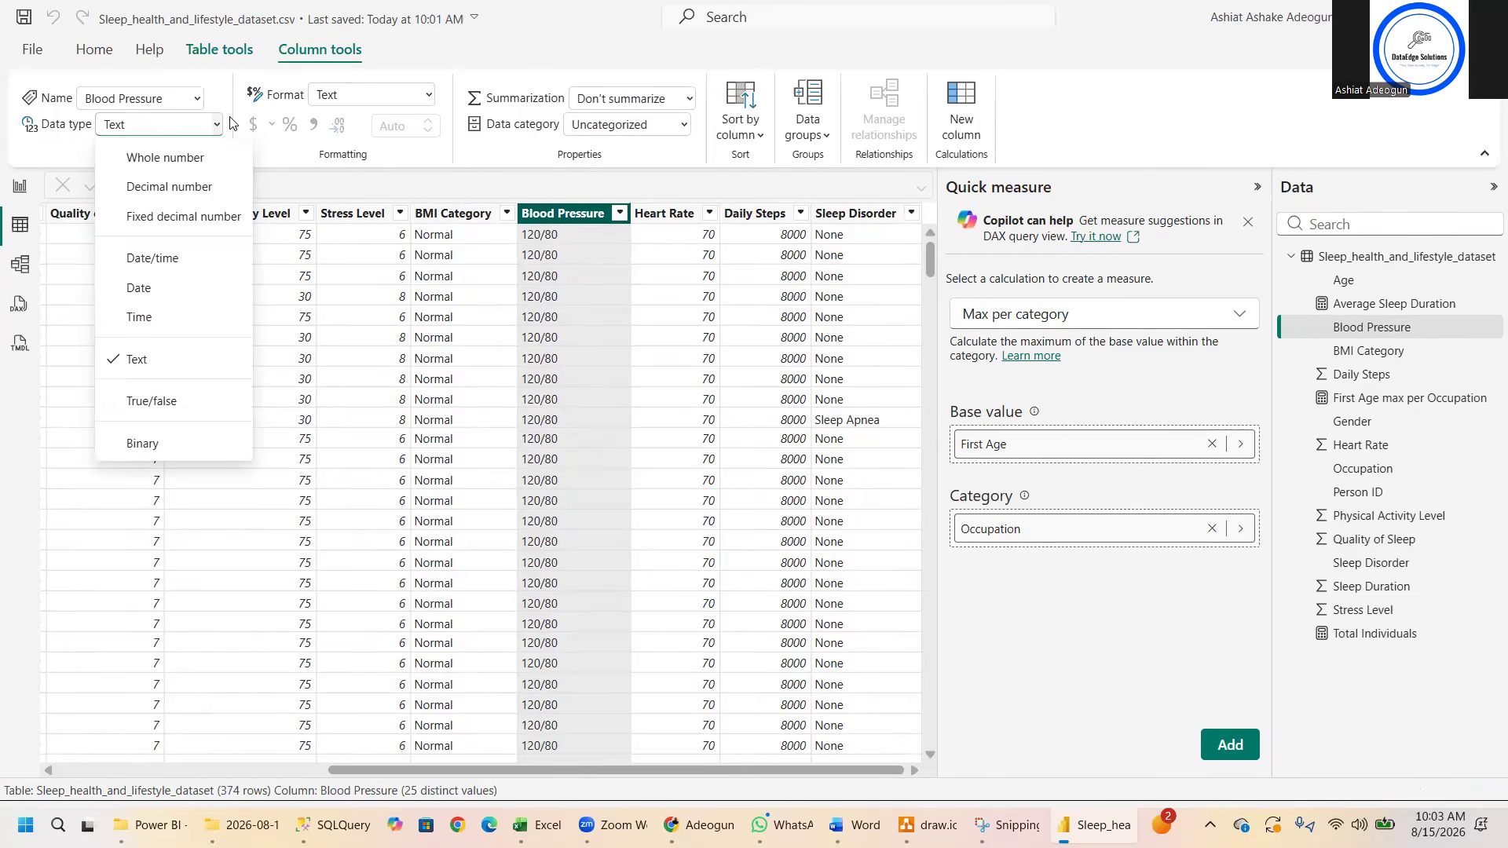
left_click(425, 93)
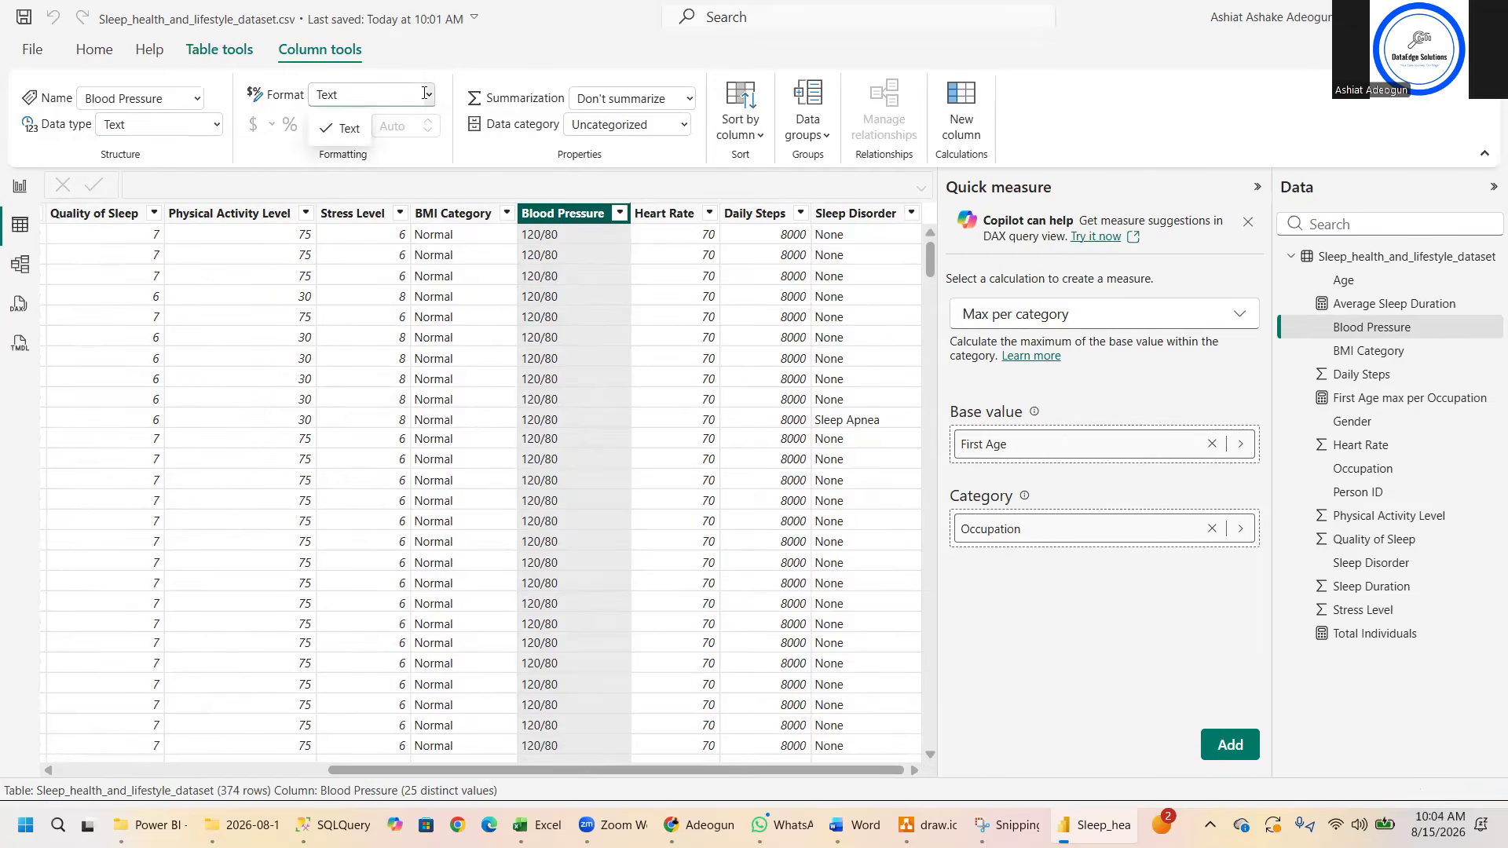
left_click(216, 125)
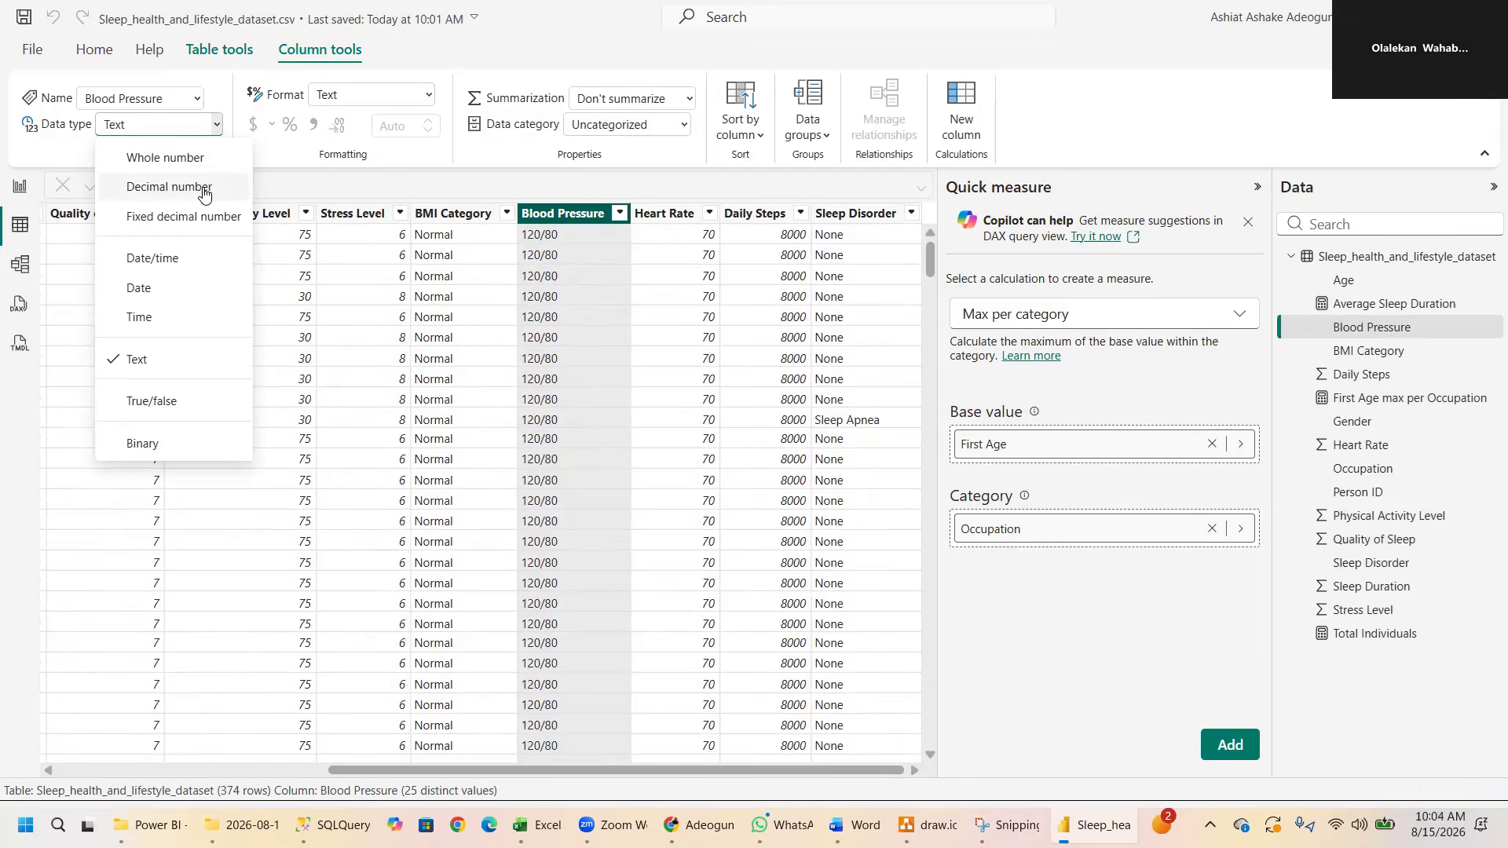
left_click(319, 182)
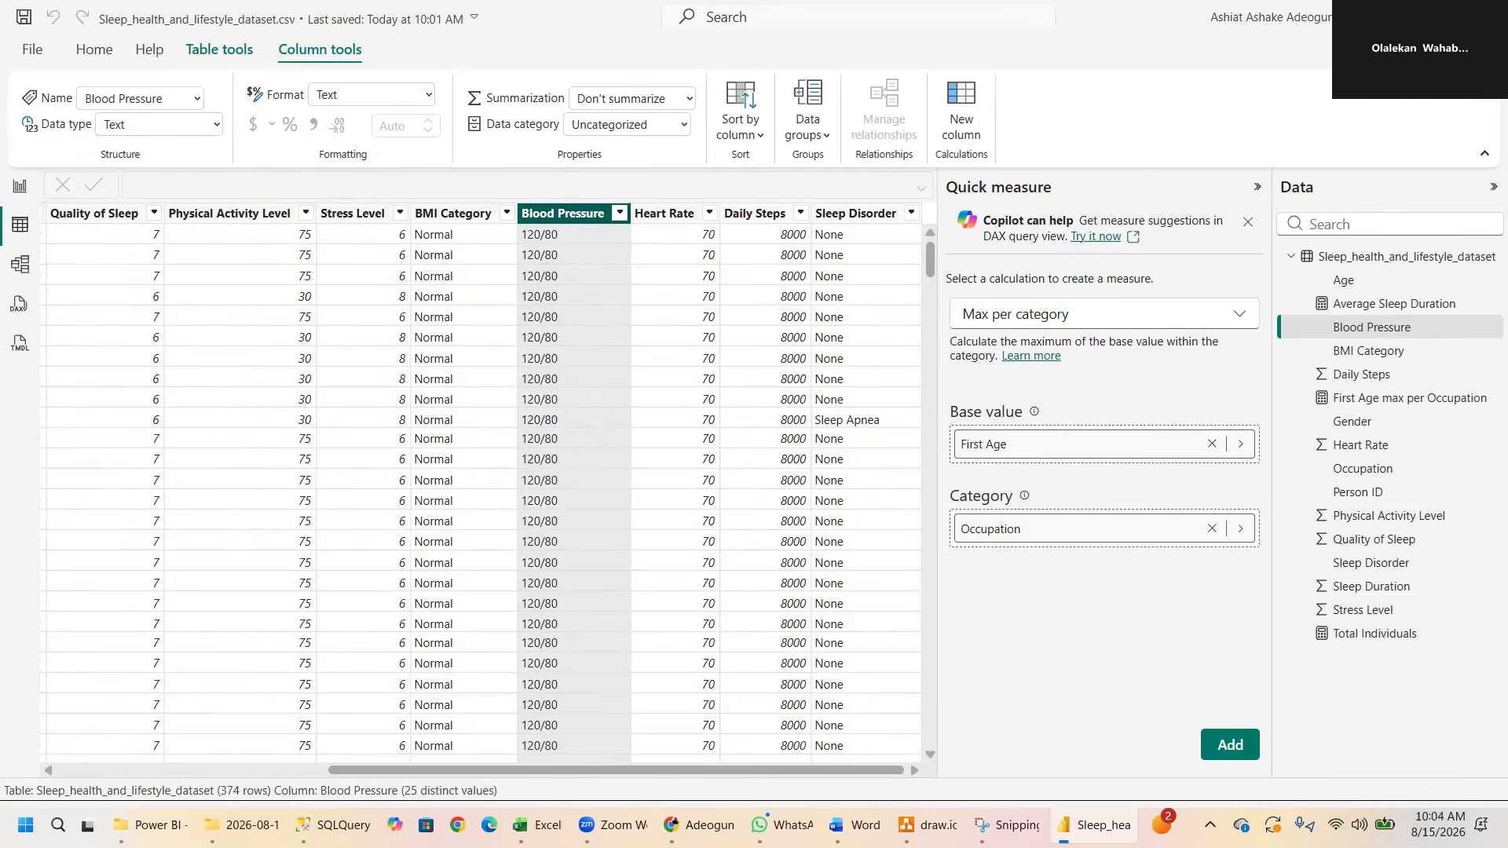
- Start a new measure in the sleep health table in Report view and name it "Average Quality of slepp"
left_click(20, 189)
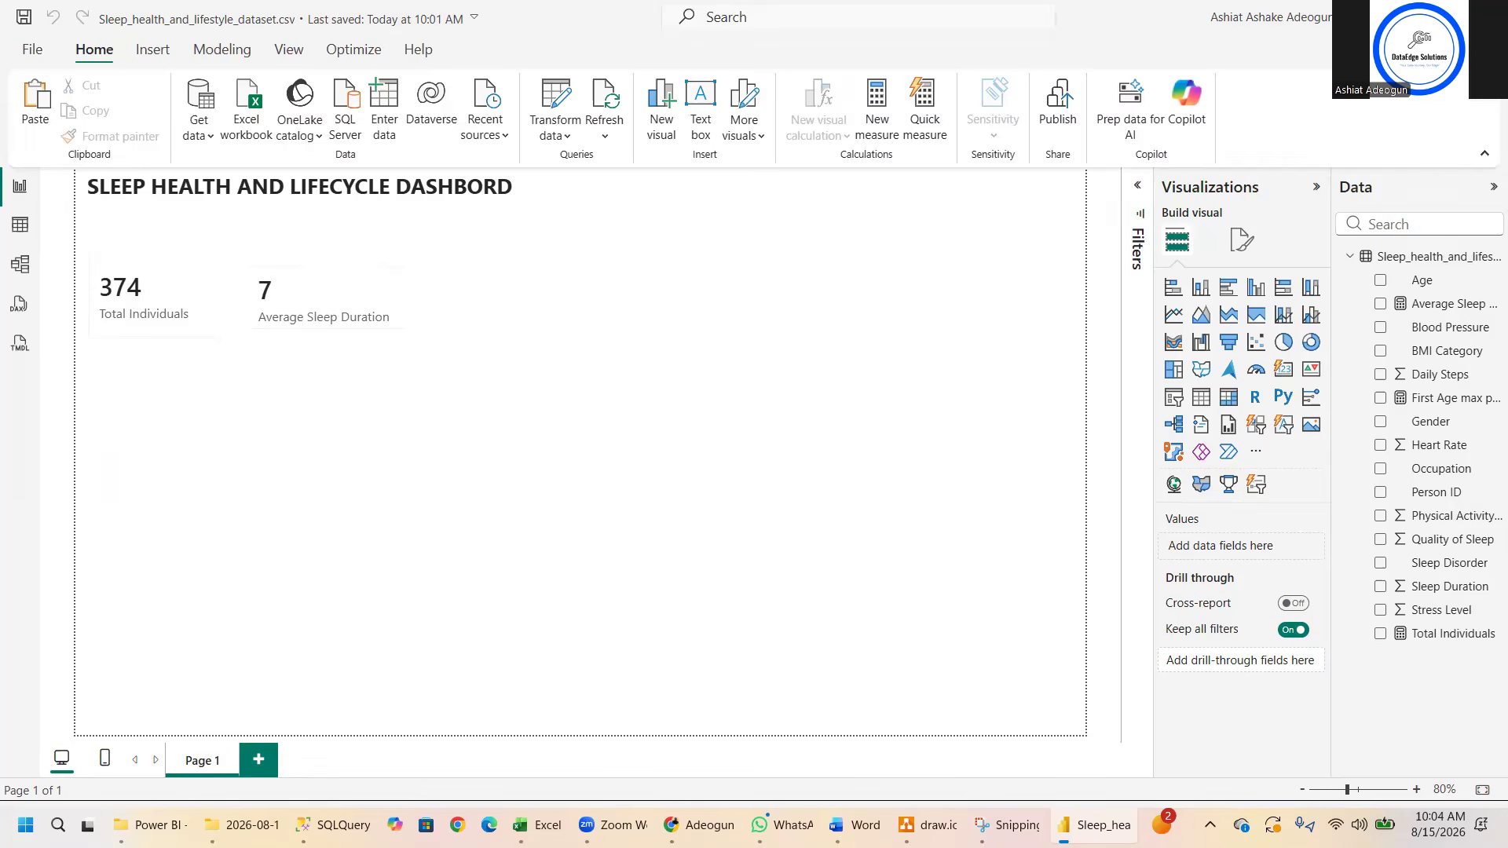
right_click(1414, 261)
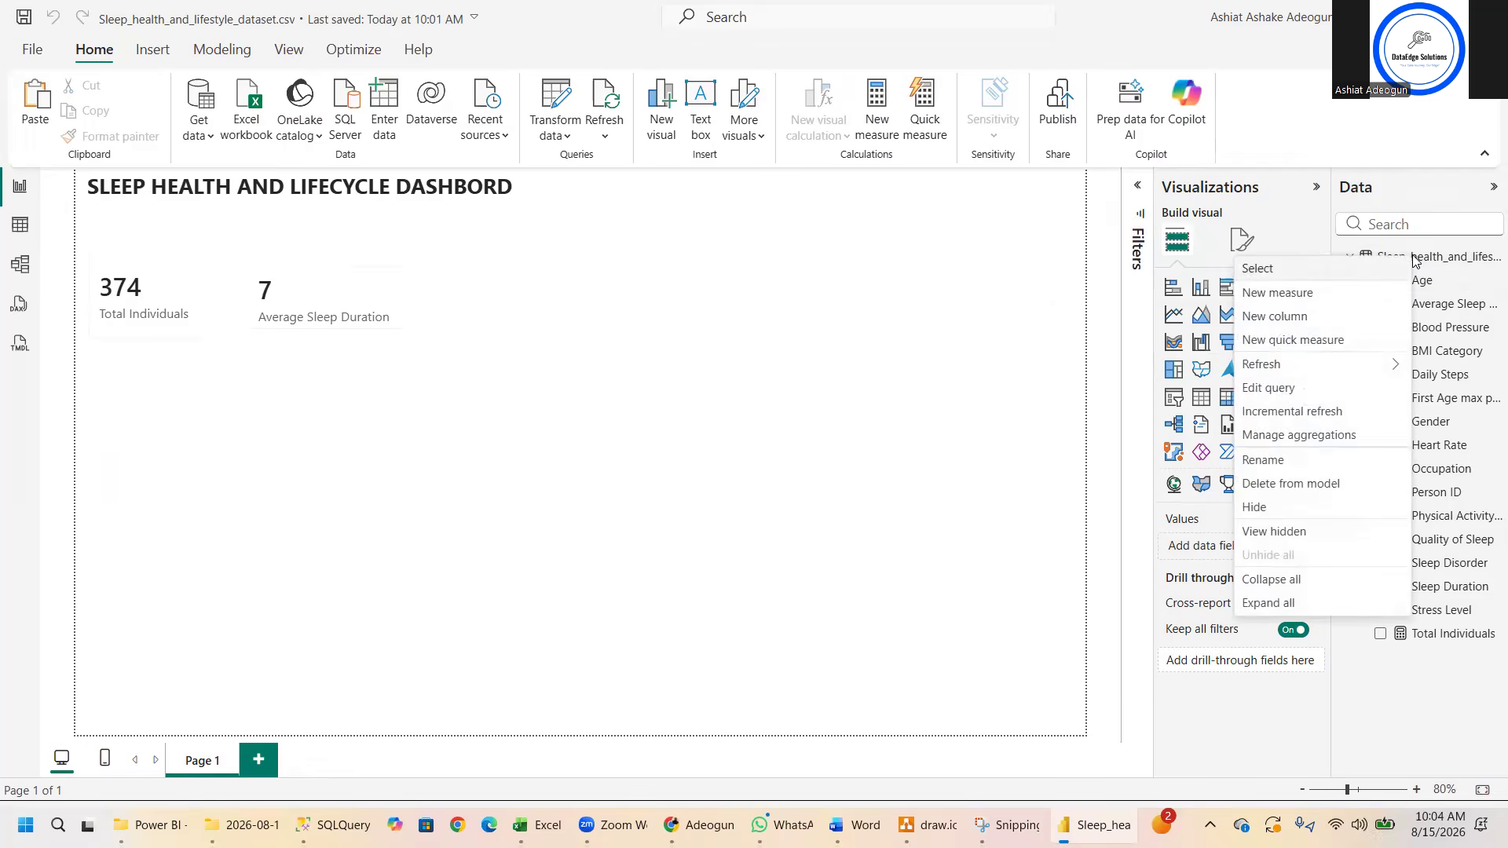
left_click(1352, 300)
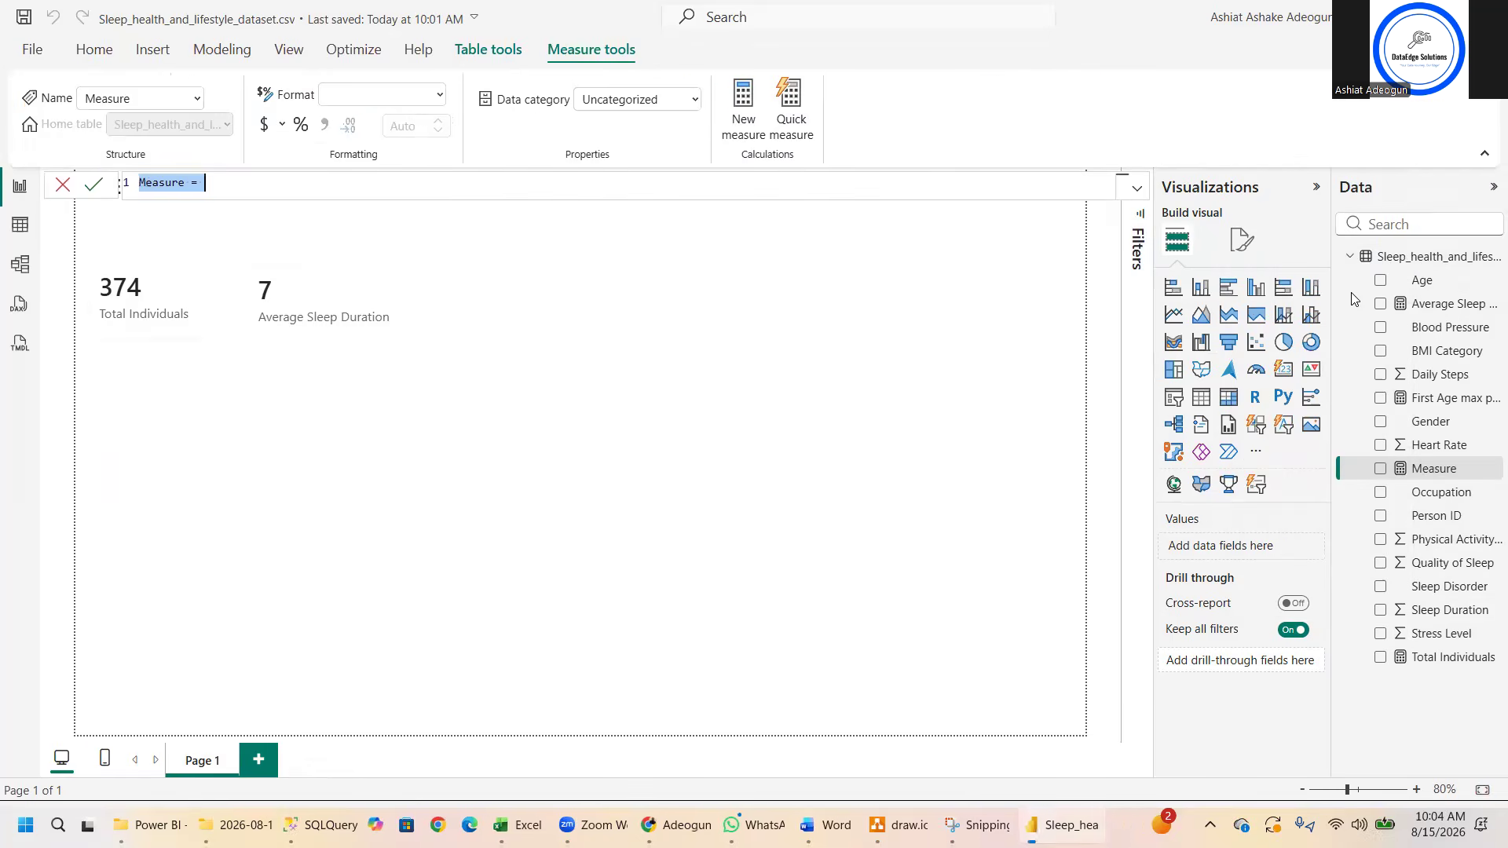
type("Average")
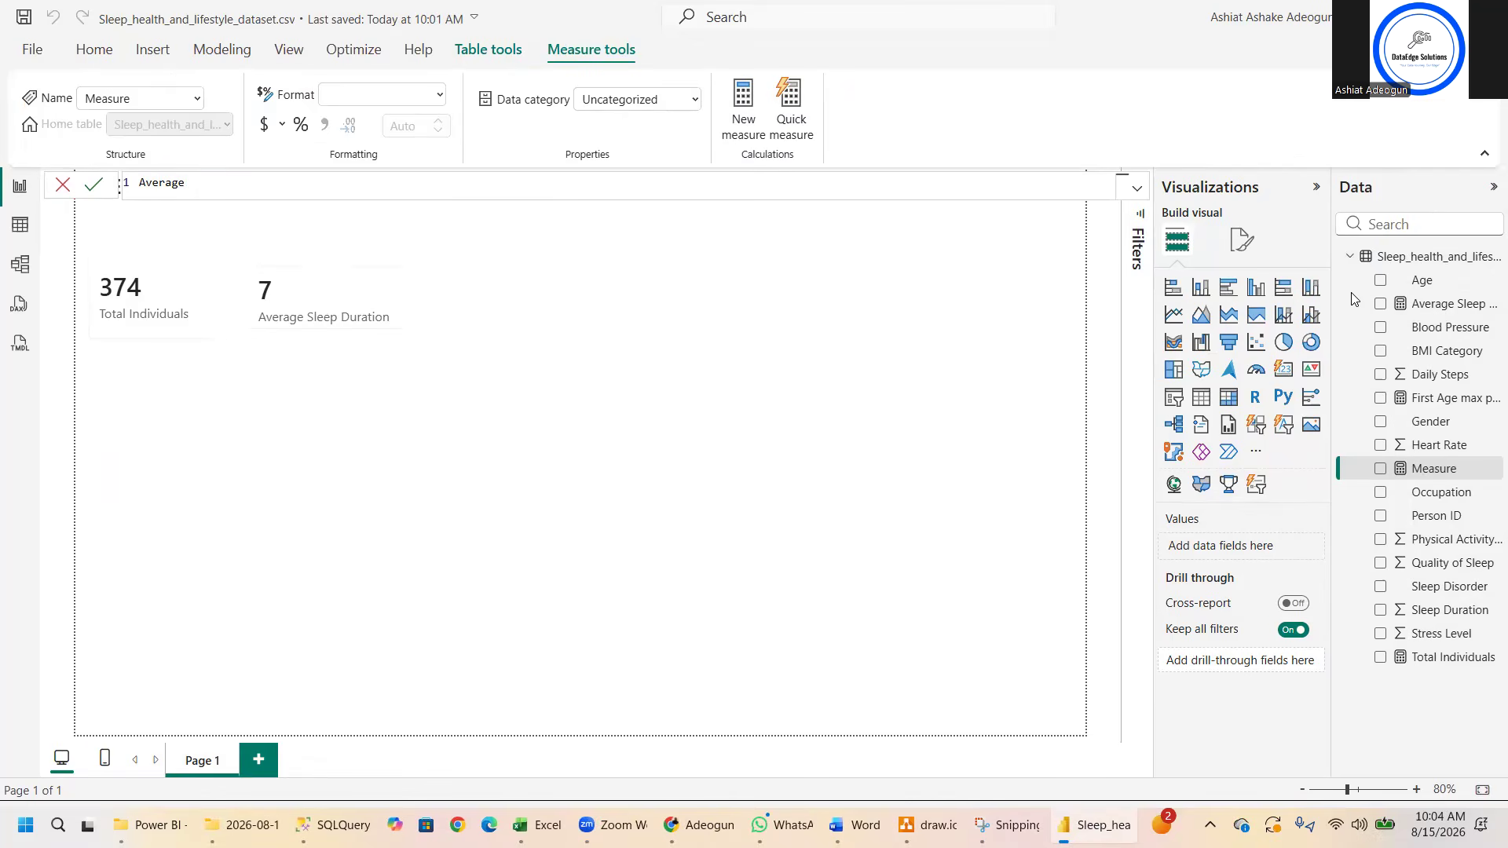
type(" Slee")
key("BackSpace")
key("BackSpace")
key("BackSpace")
type("Quality of slepp = Avera")
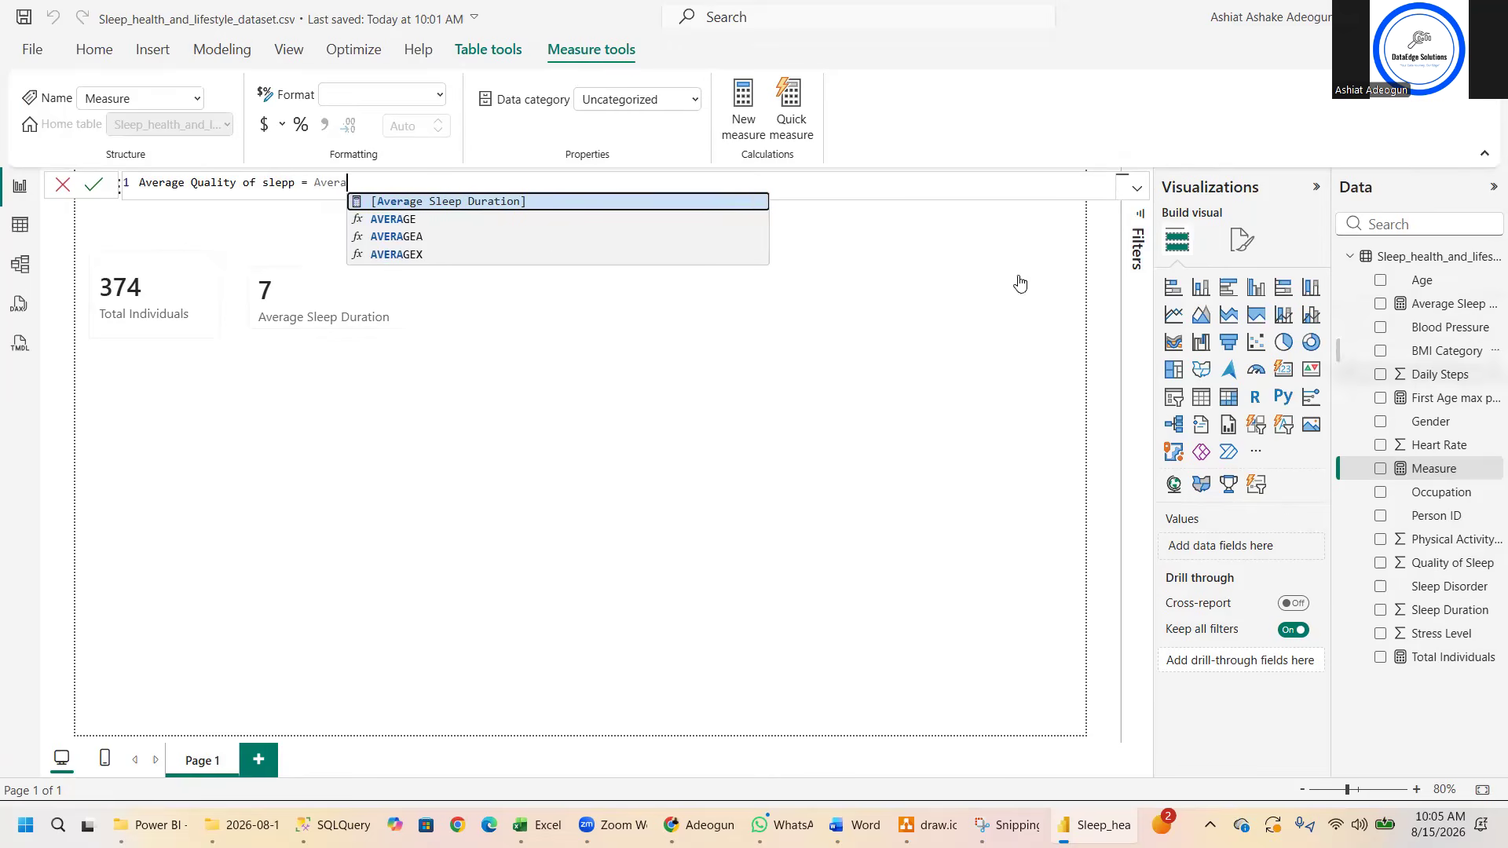
- Define the new measure as the AVERAGE of the Quality of Sleep column in Sleep_health_and_lifestyle_dataset and commit it
left_click(408, 222)
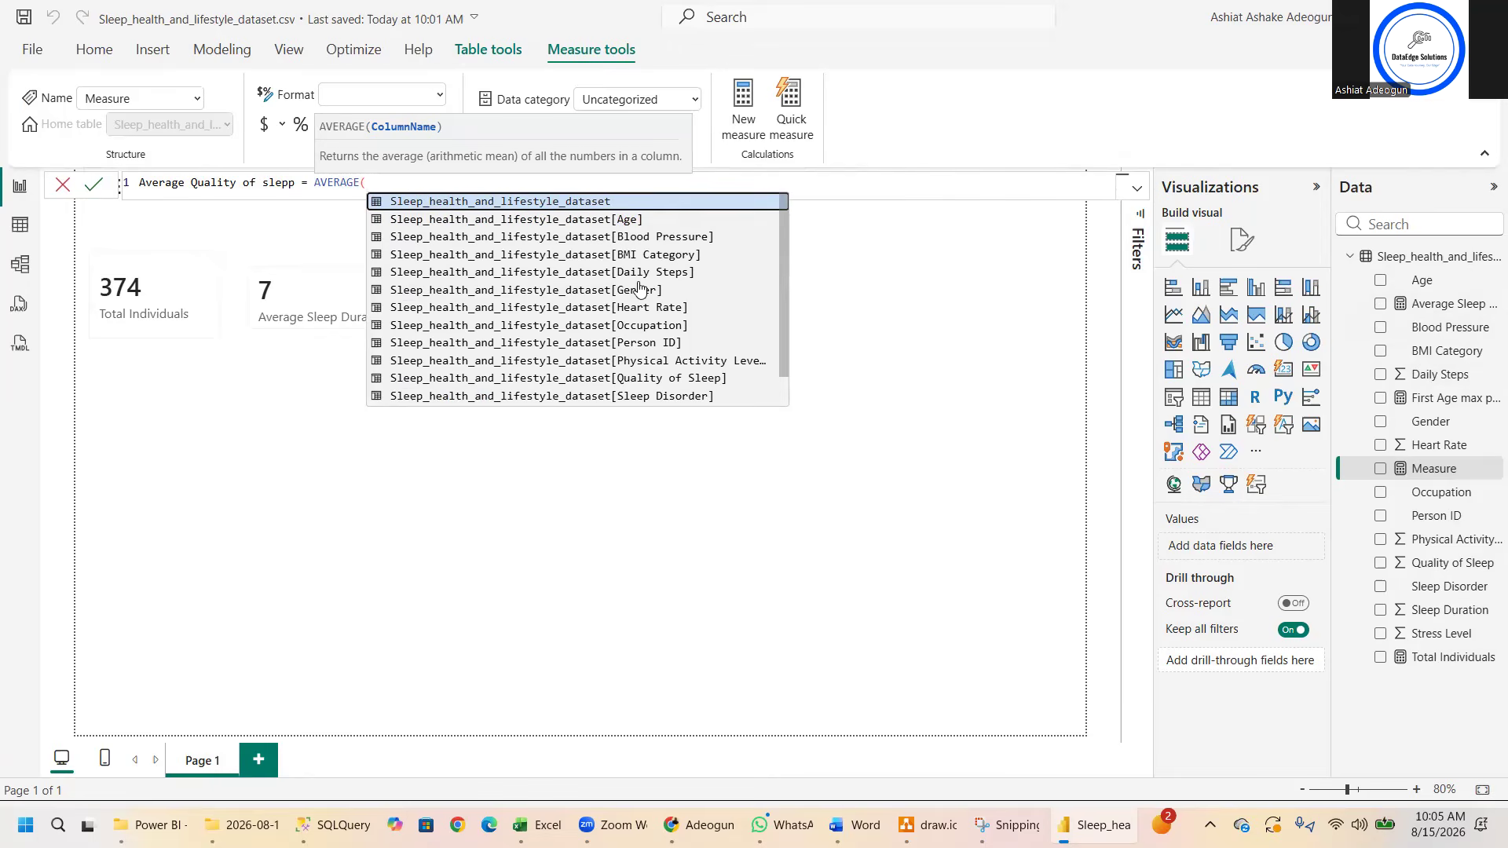
left_click(717, 383)
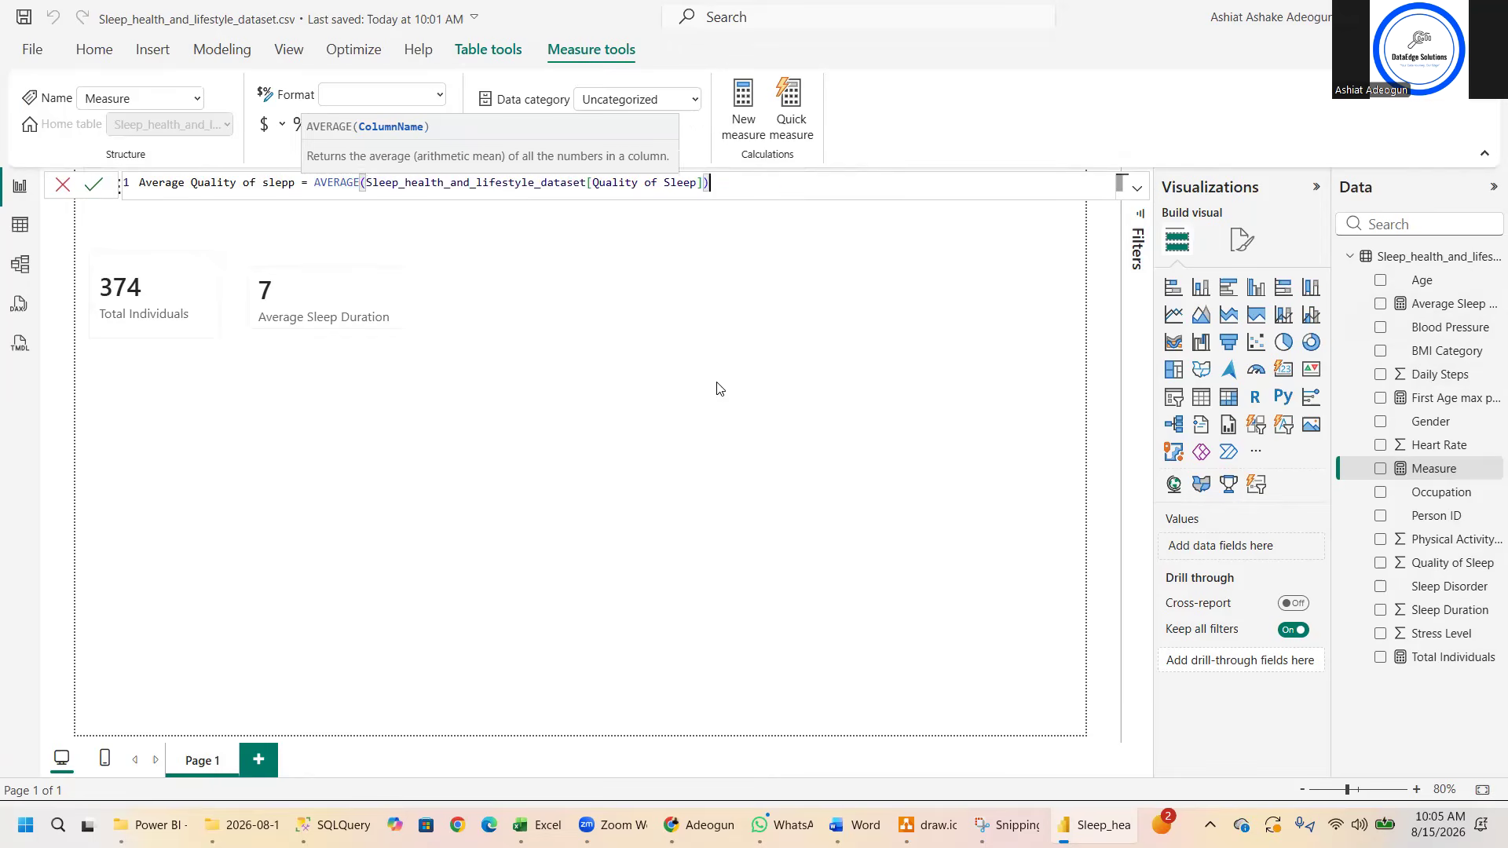
type(")")
key("Return")
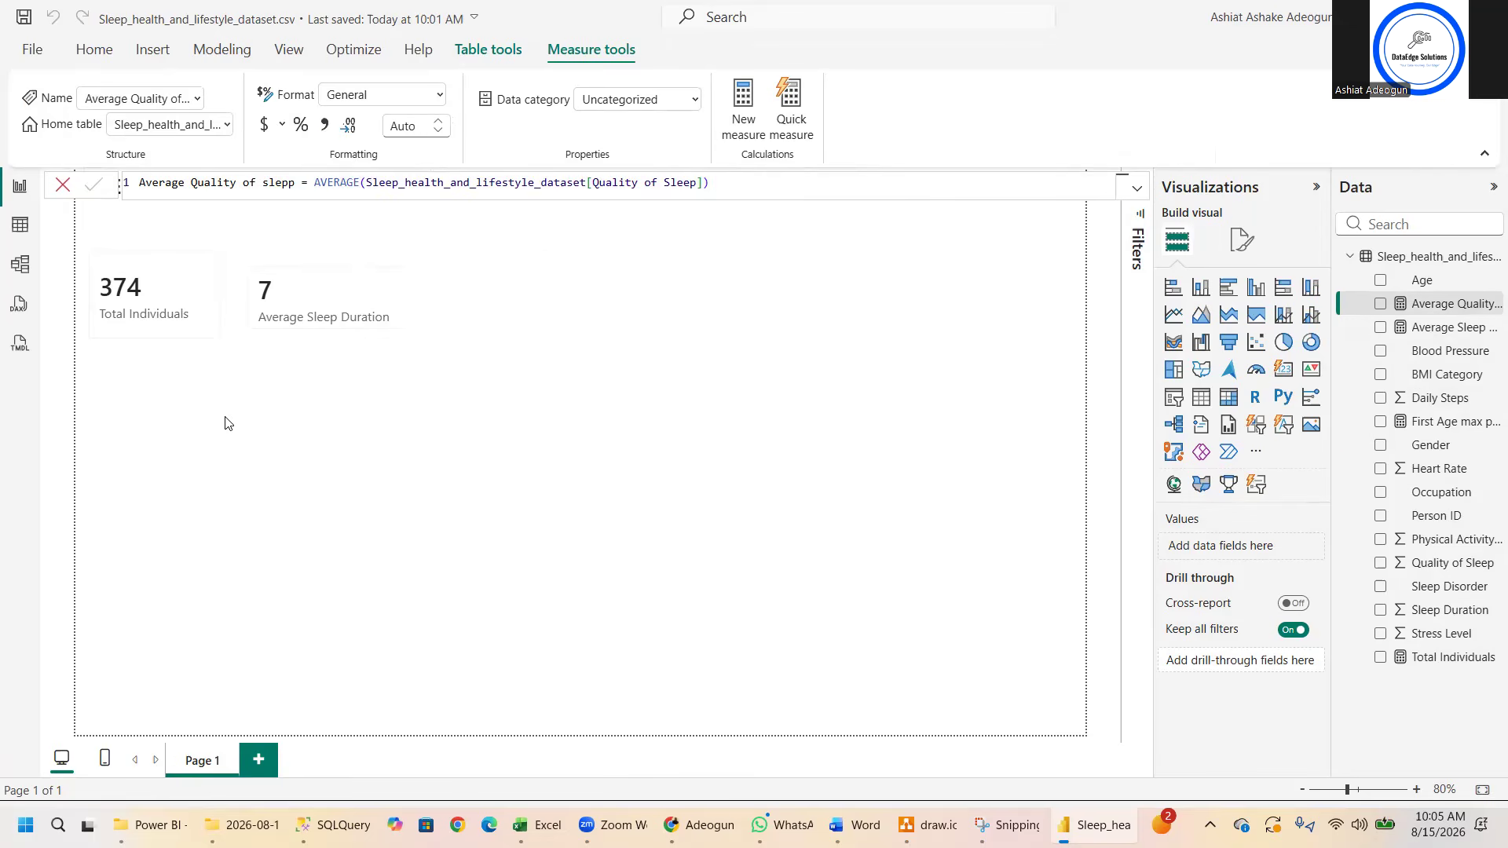
- Add a clustered column chart showing the Average Quality of slepp measure by Occupation
left_click(231, 423)
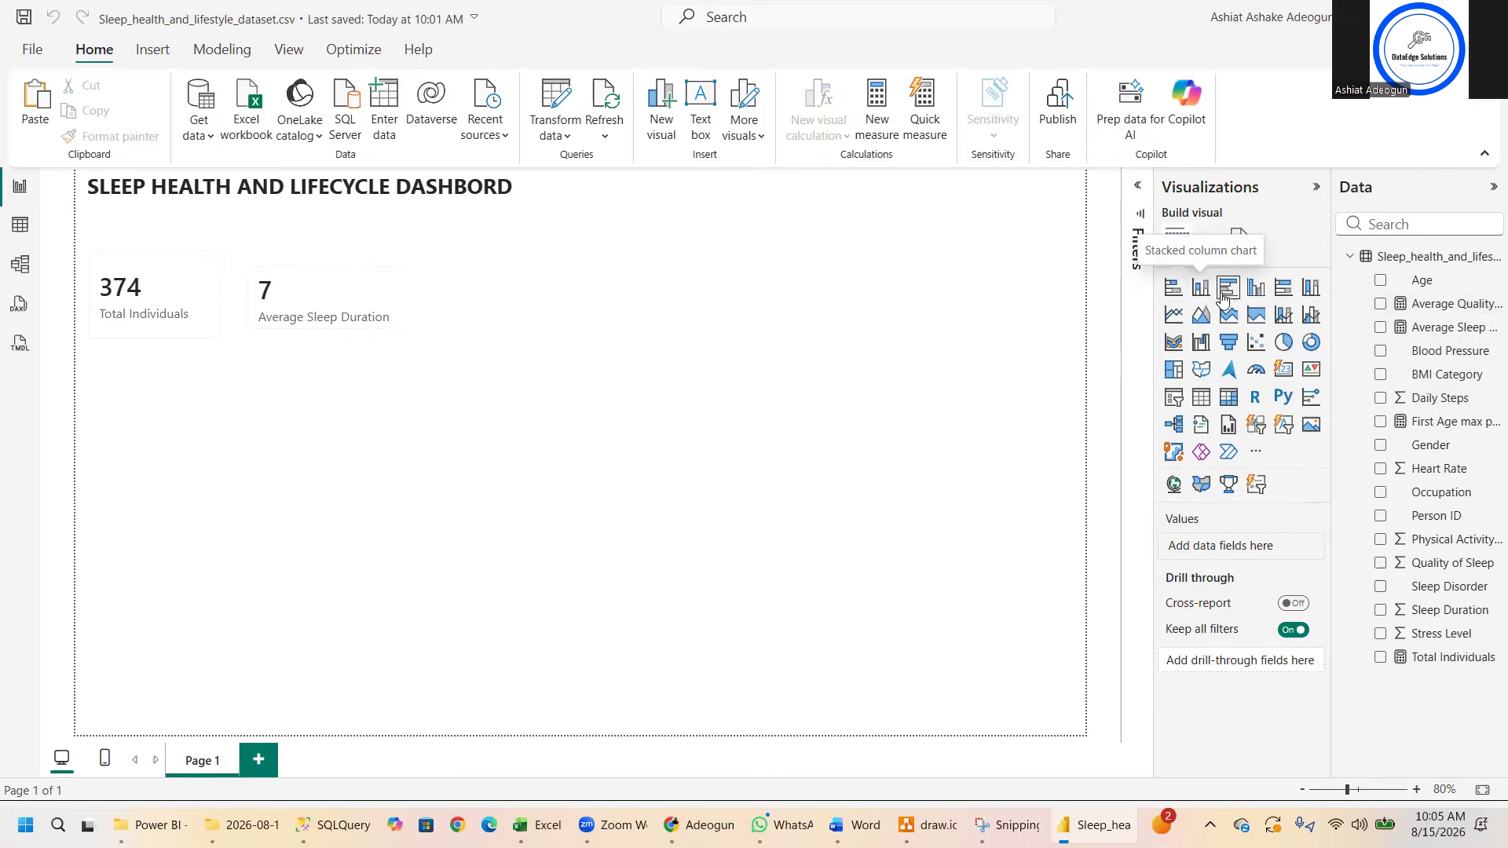
left_click(1255, 289)
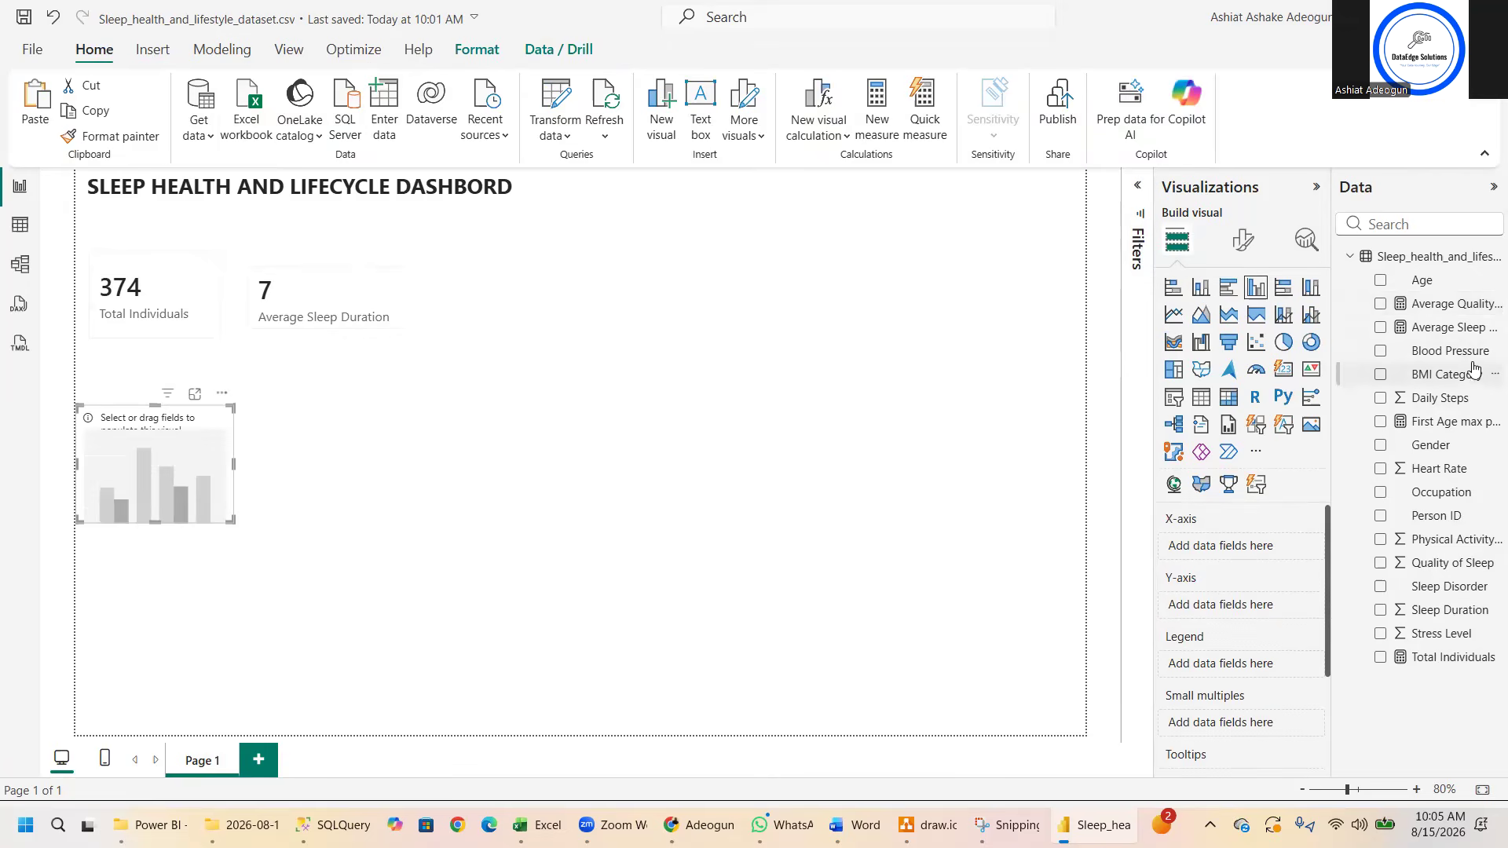
left_click(1381, 305)
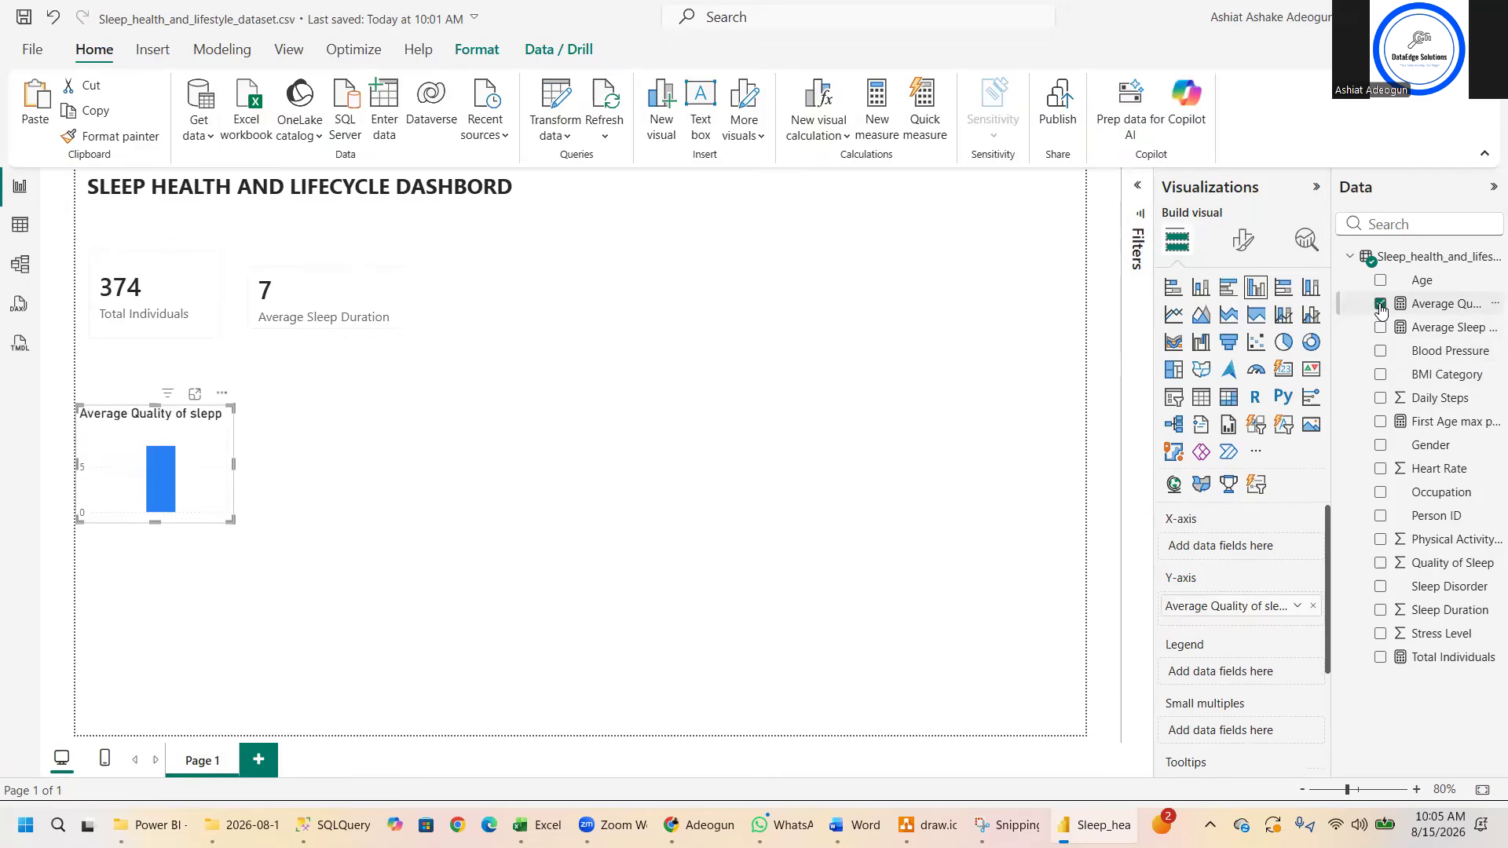
left_click(1380, 492)
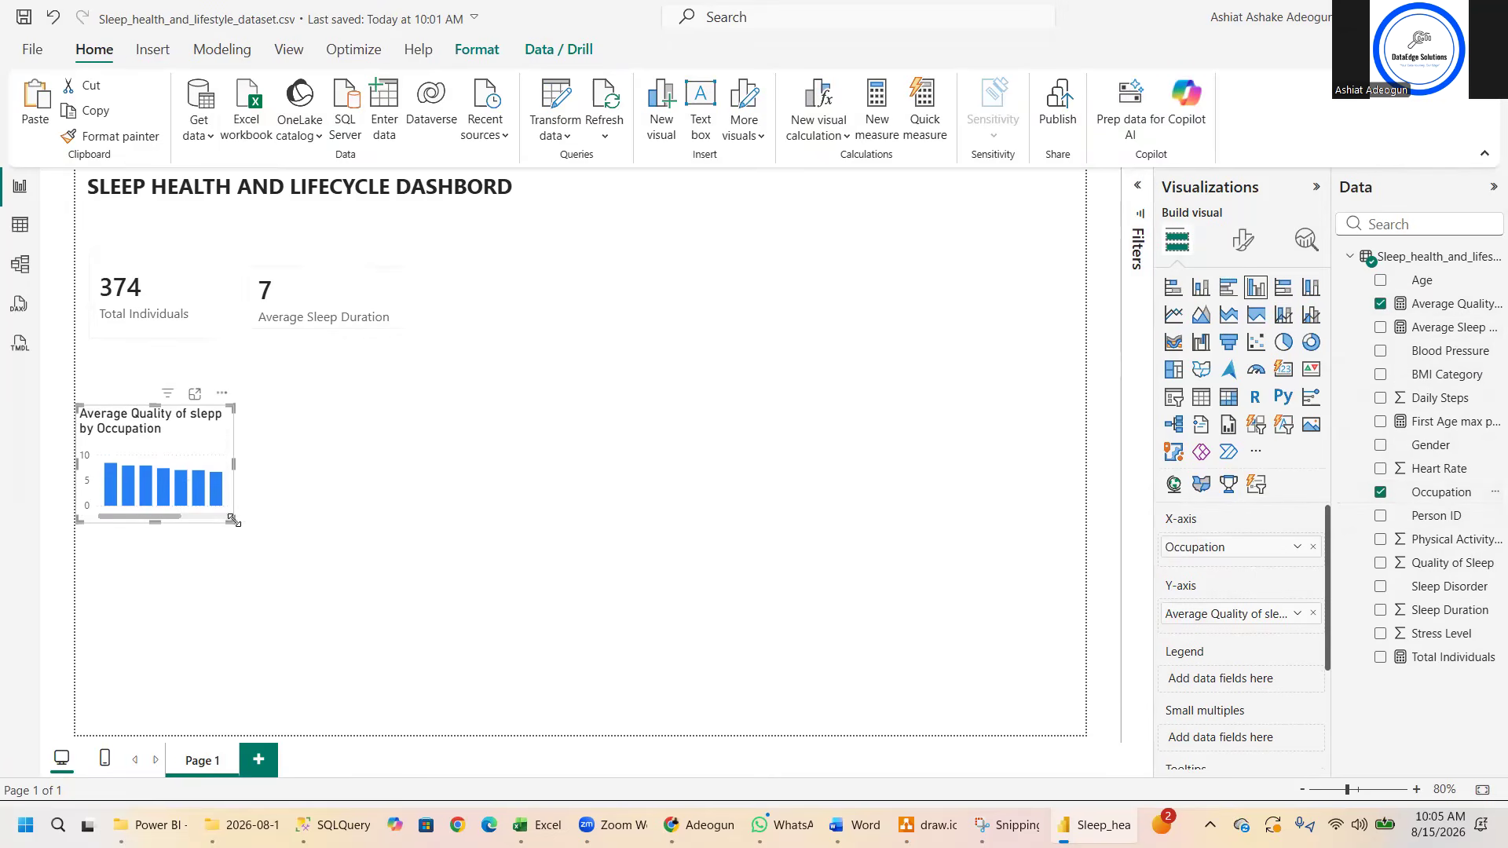
- Enlarge the Average Quality of slepp by Occupation chart and position it just below the two cards
left_click_drag(232, 520, 472, 626)
left_click_drag(349, 415, 346, 372)
left_click_drag(471, 581, 492, 573)
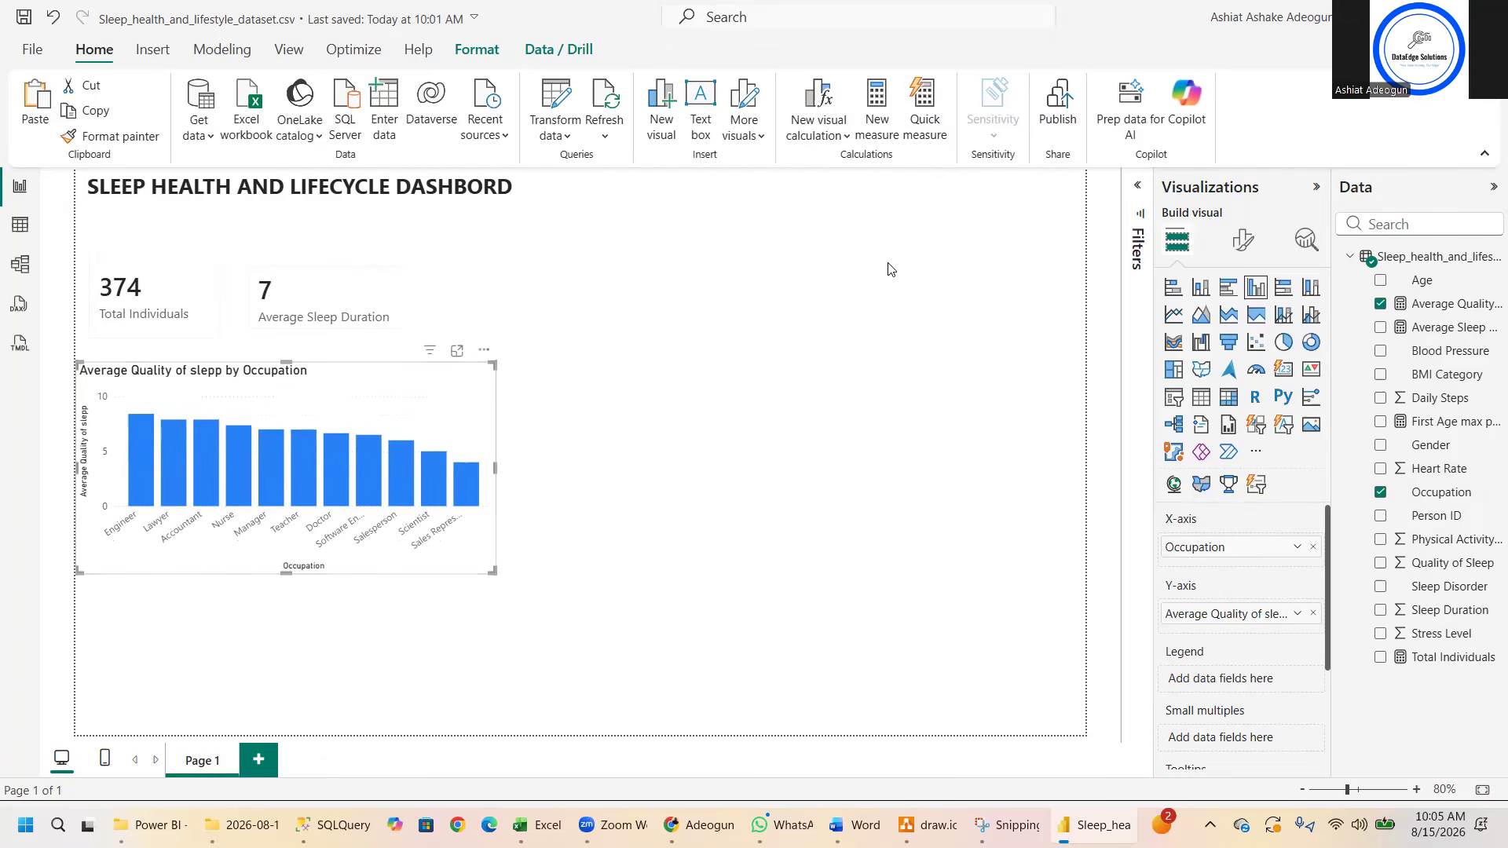
- Create a second column chart of Average Sleep Duration by Occupation, then place it beside the first chart and enlarge it
key("alt+Tab")
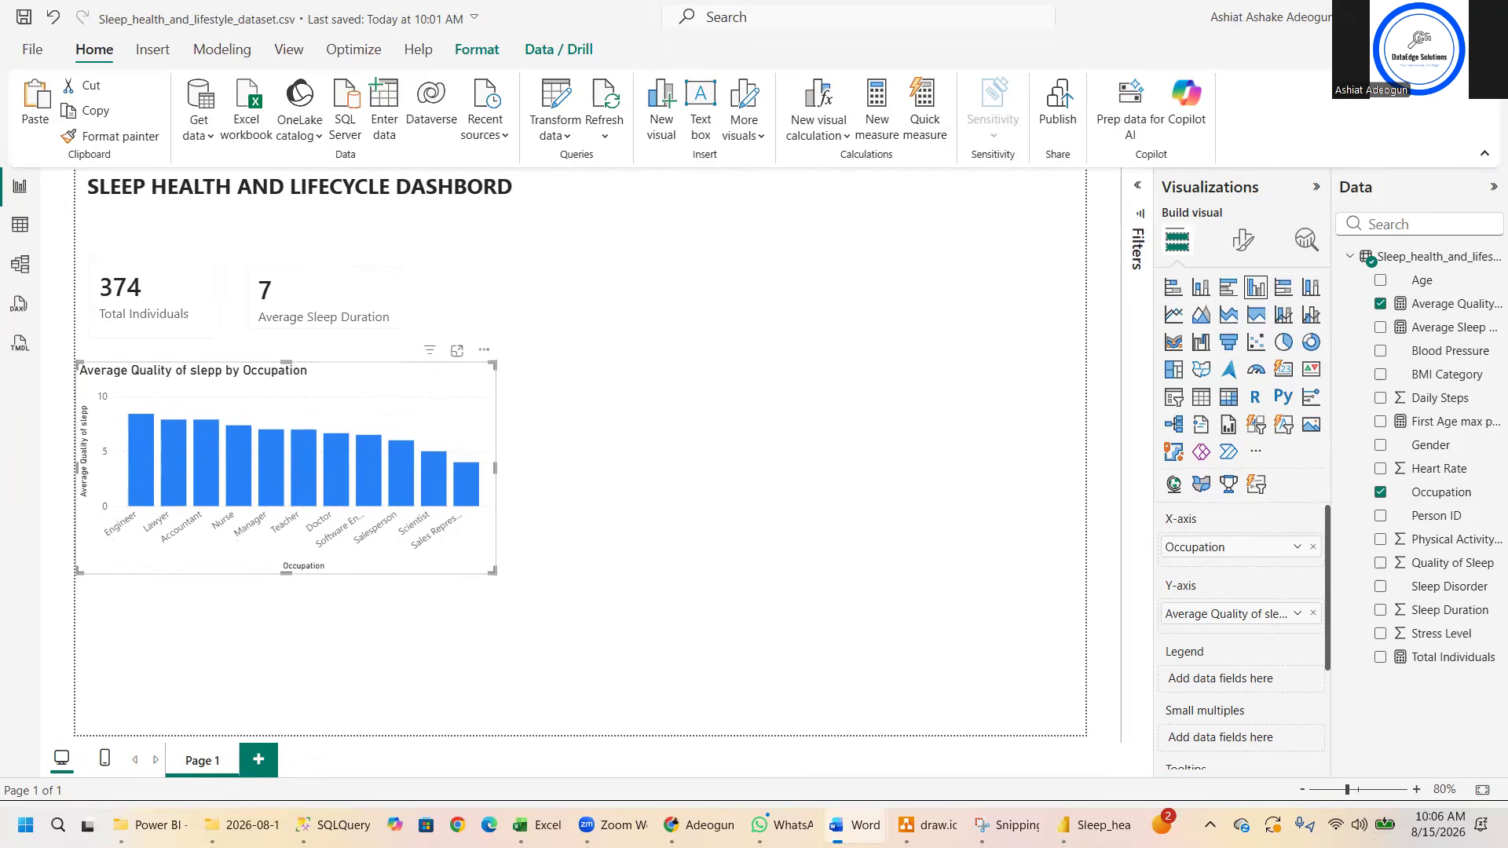
left_click(537, 379)
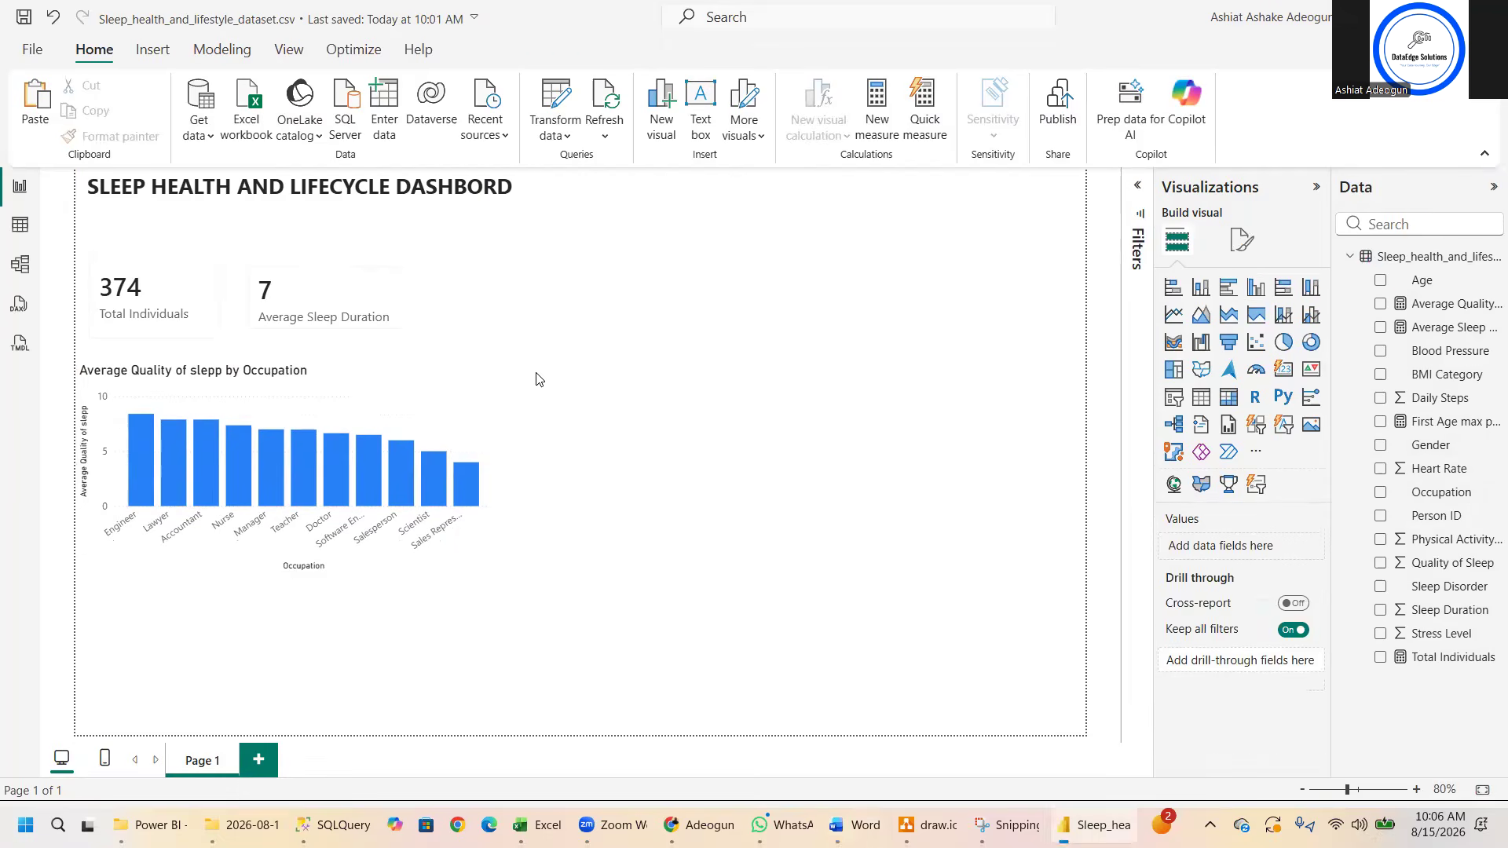
left_click(1381, 328)
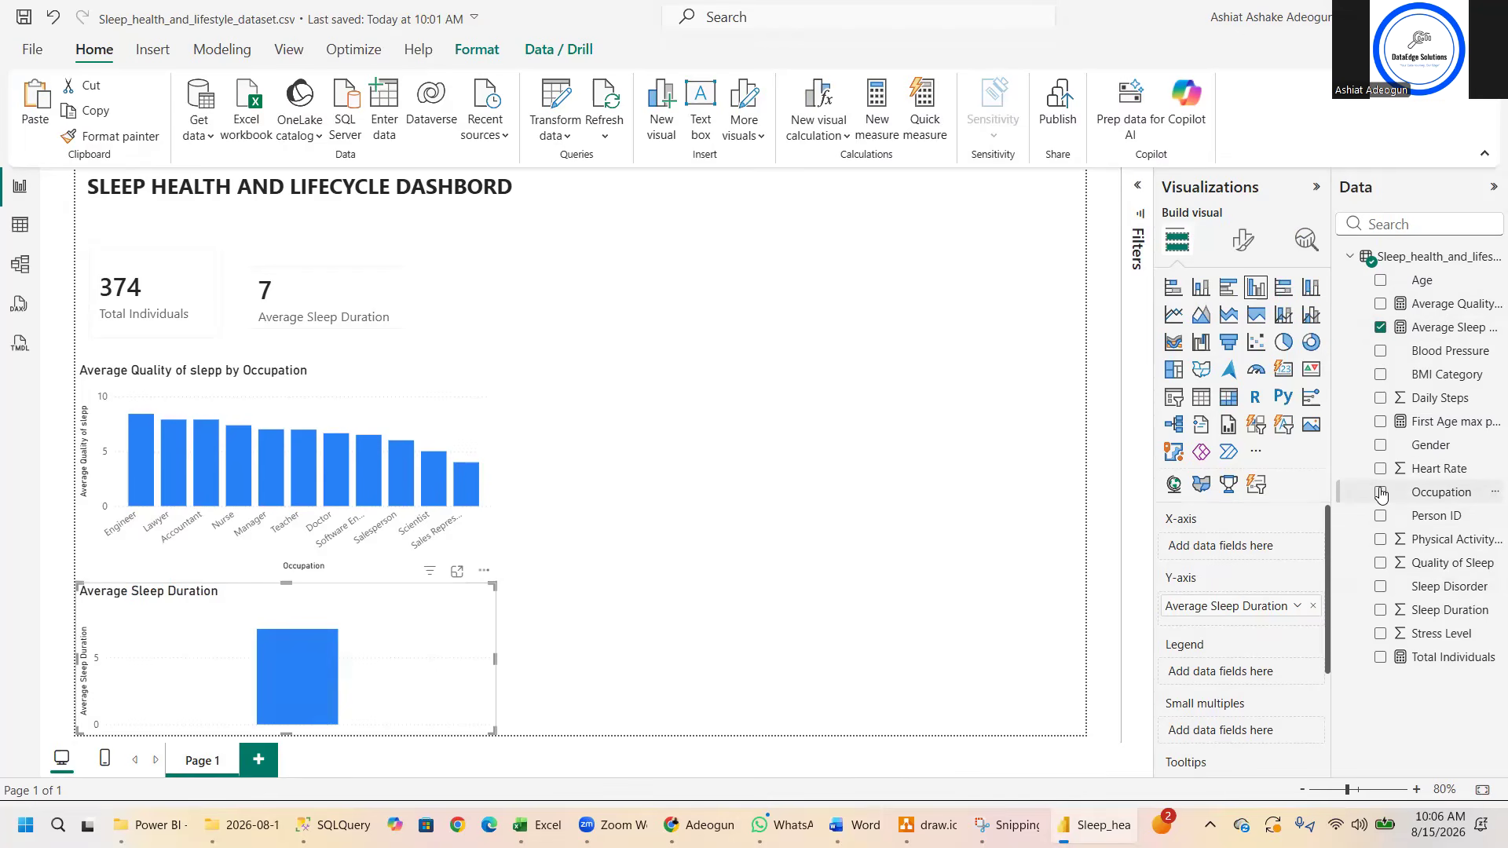
left_click(1380, 492)
left_click_drag(497, 598, 904, 421)
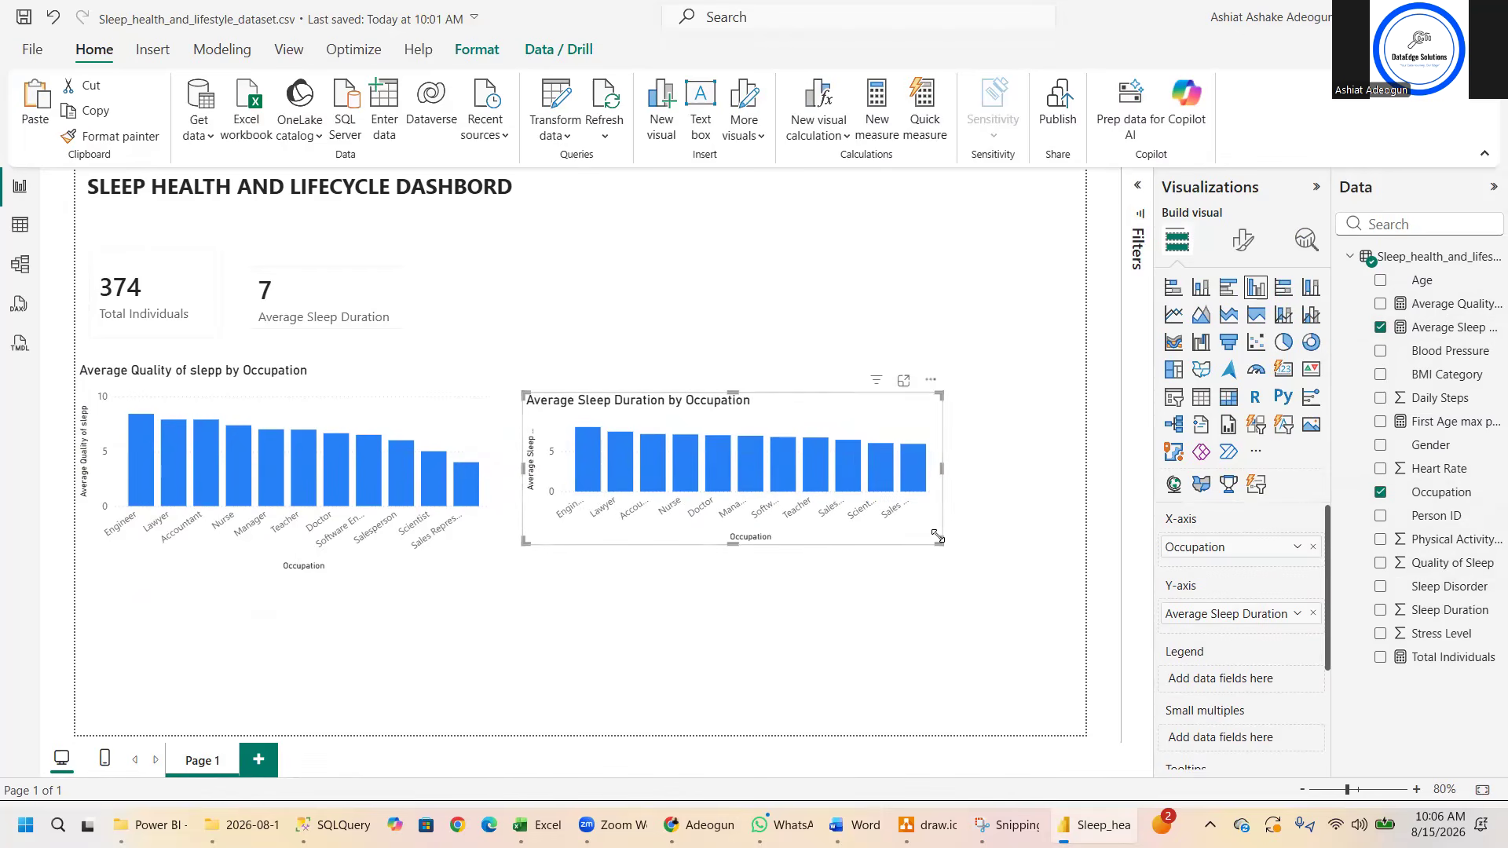
left_click_drag(937, 537, 1030, 571)
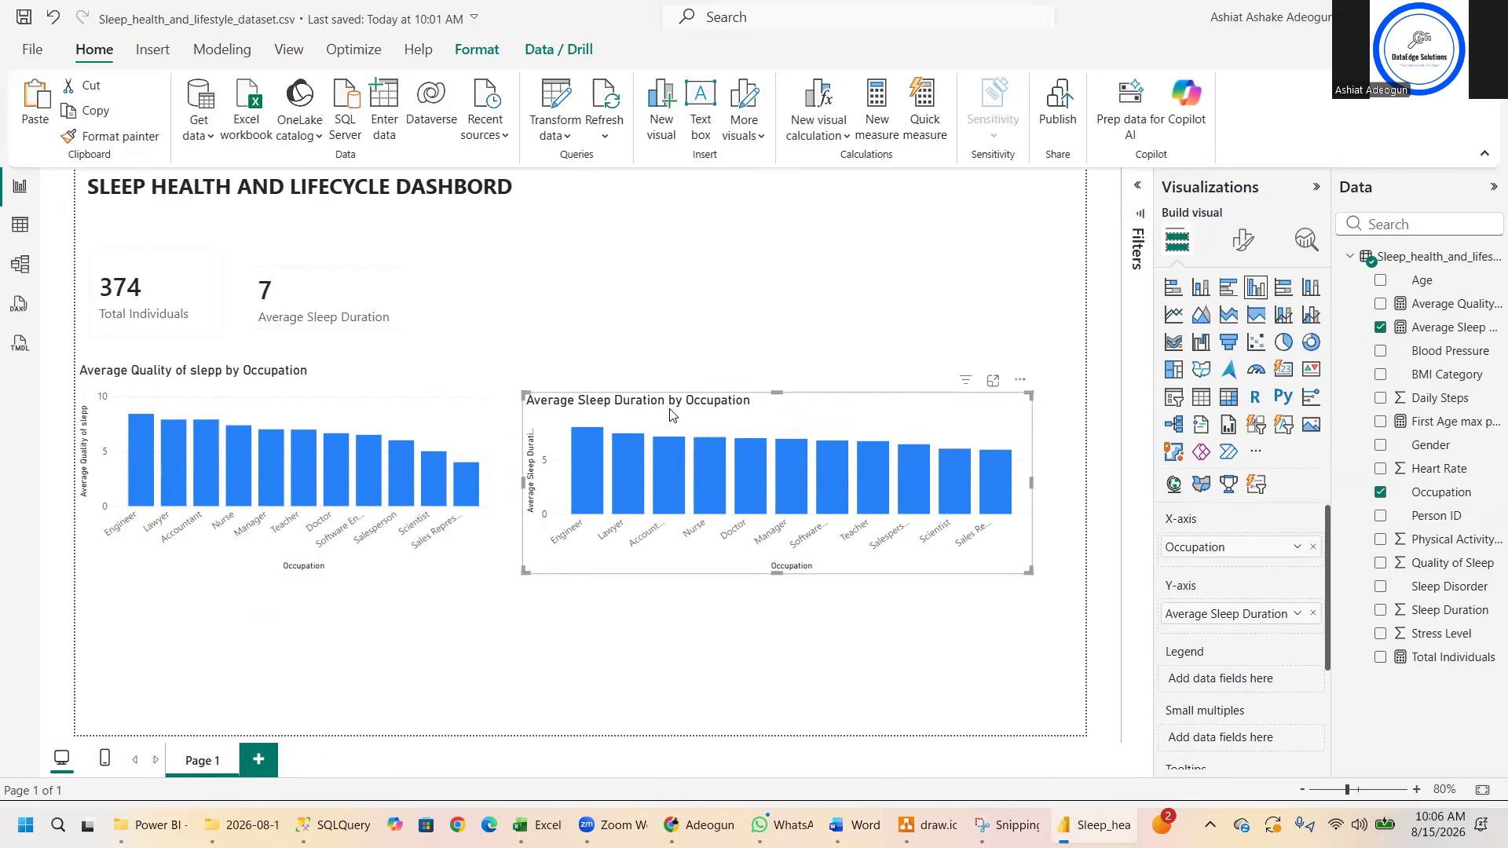
- Check the sort field and sort order options of the Average Sleep Duration by Occupation chart
mouse_move(589, 445)
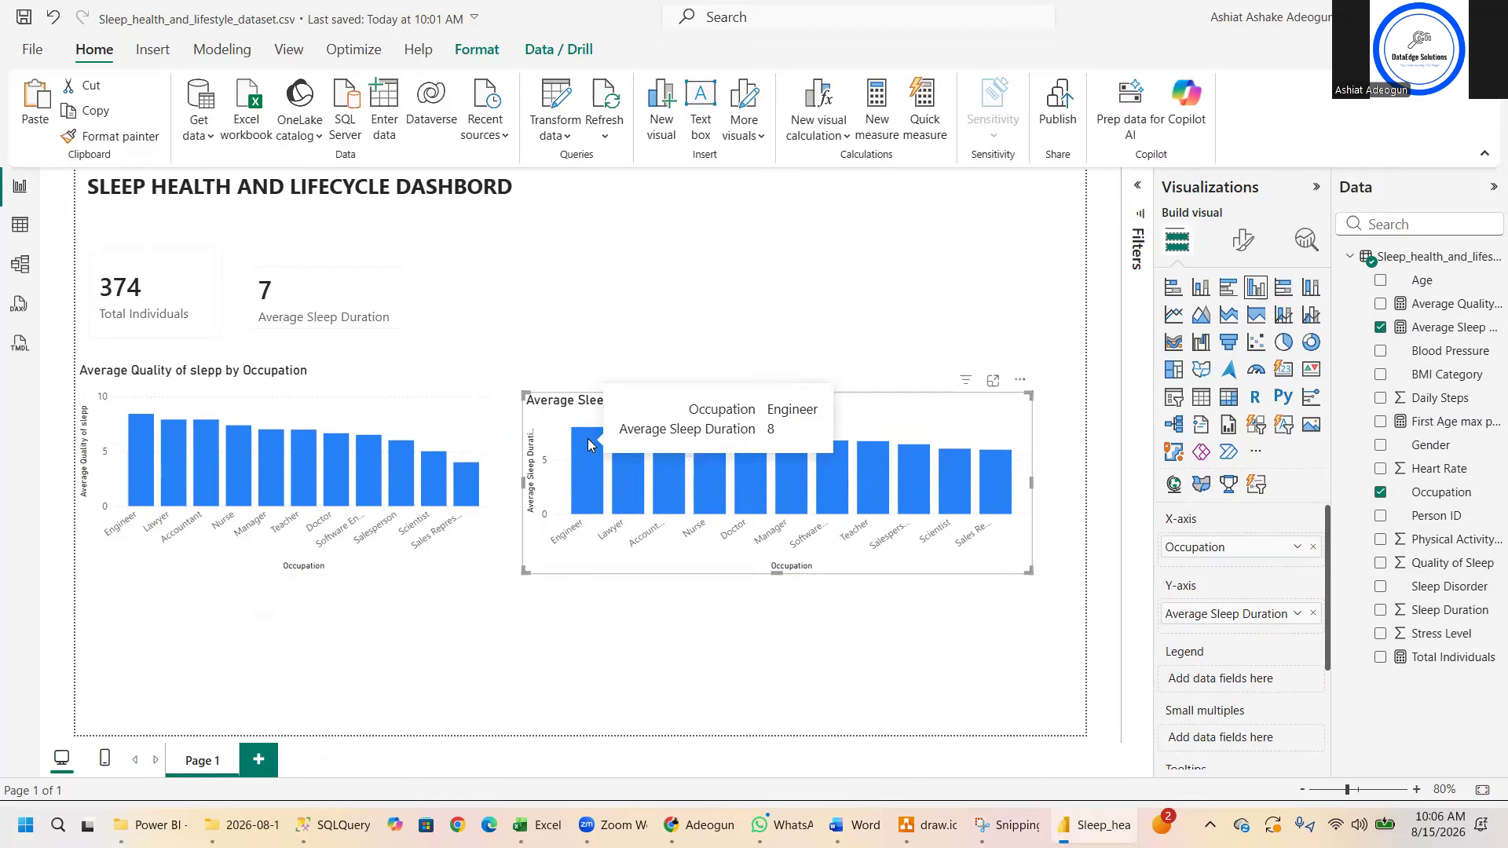
left_click(1019, 382)
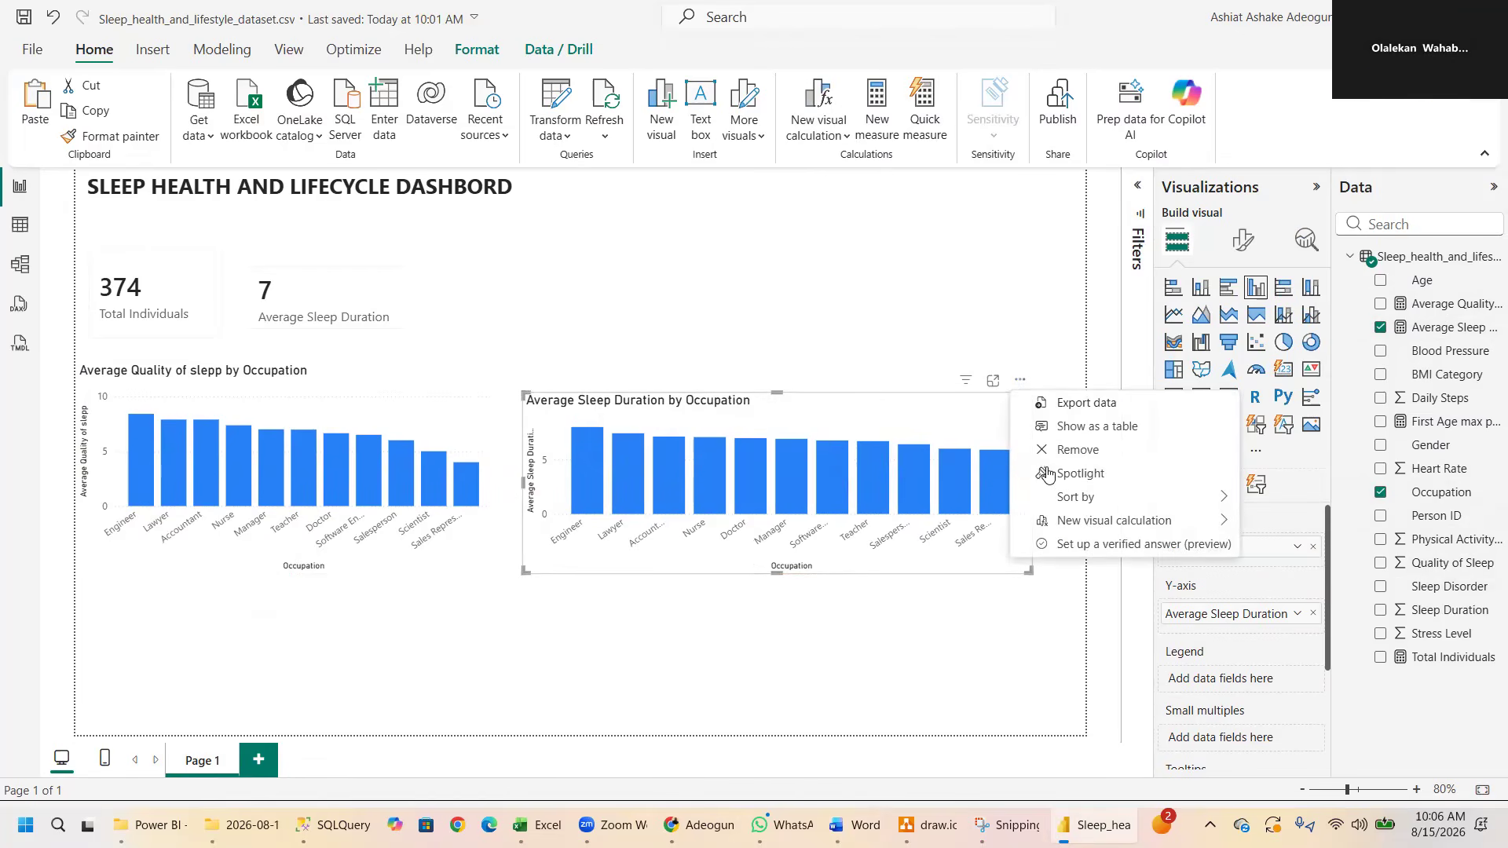
mouse_move(1072, 500)
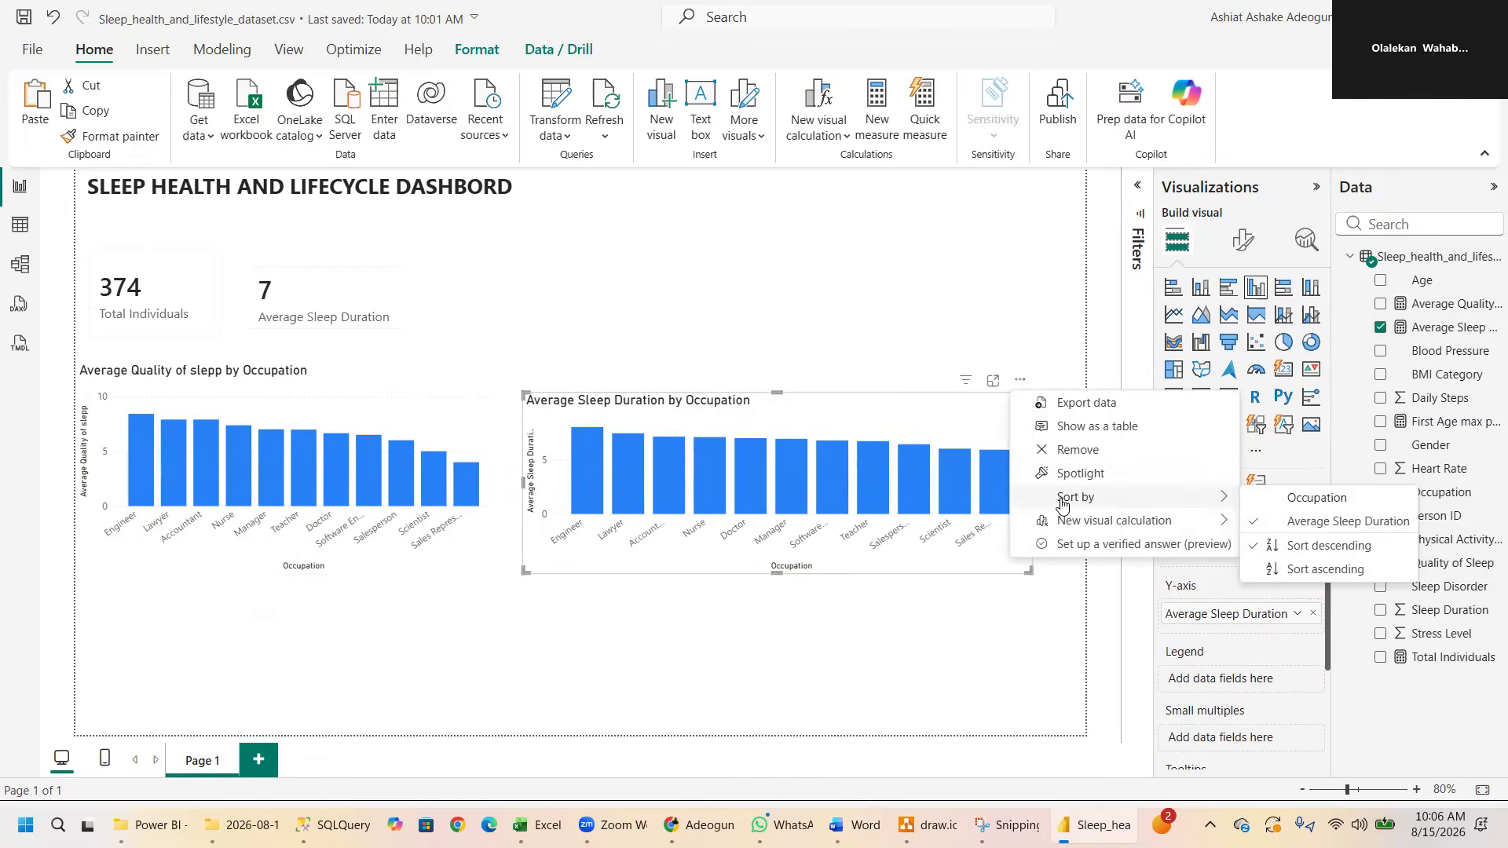
left_click(923, 623)
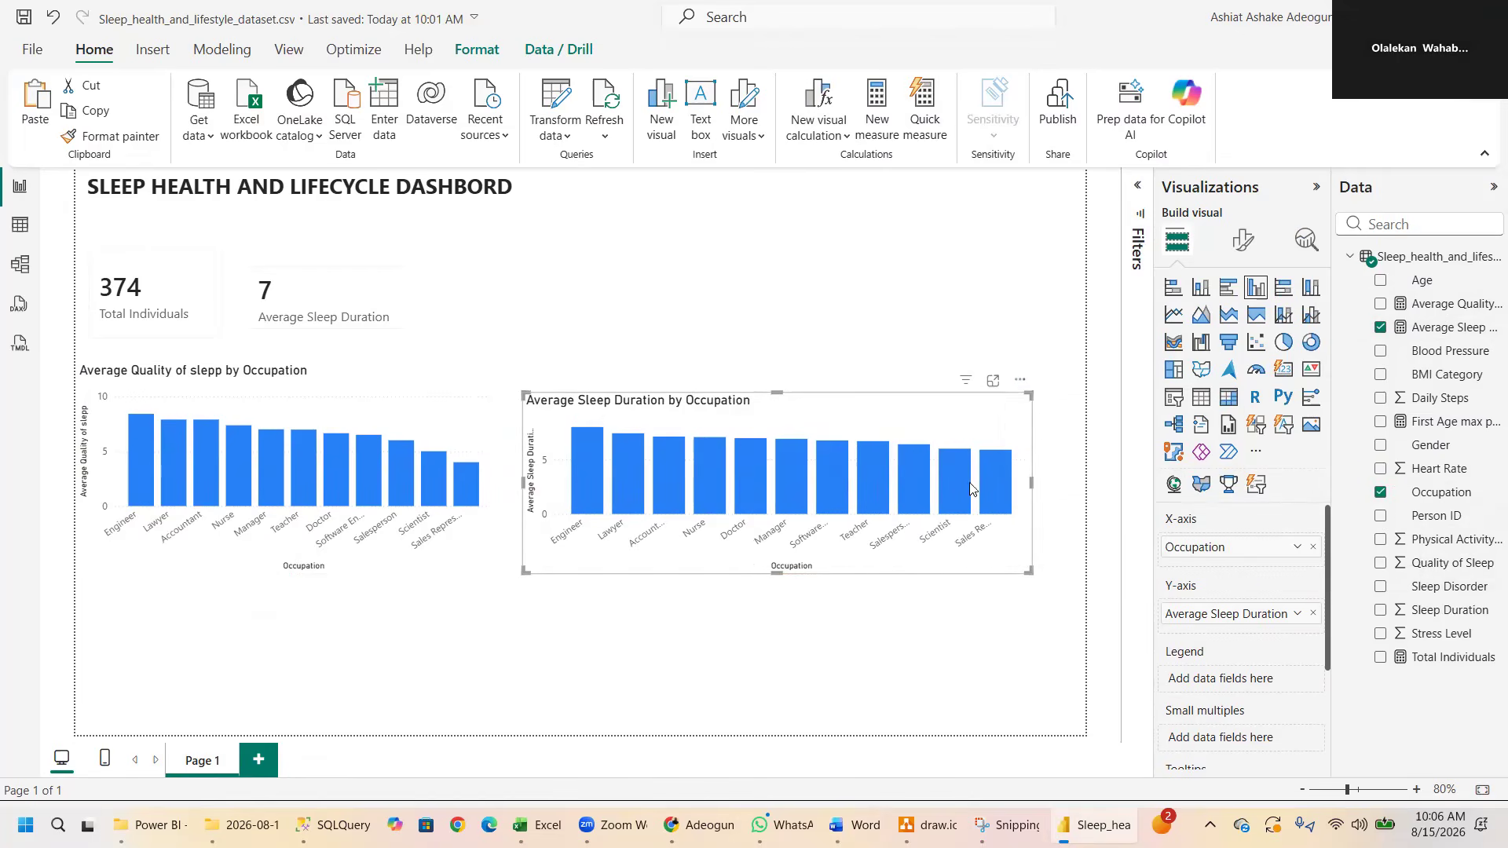
left_click(1020, 382)
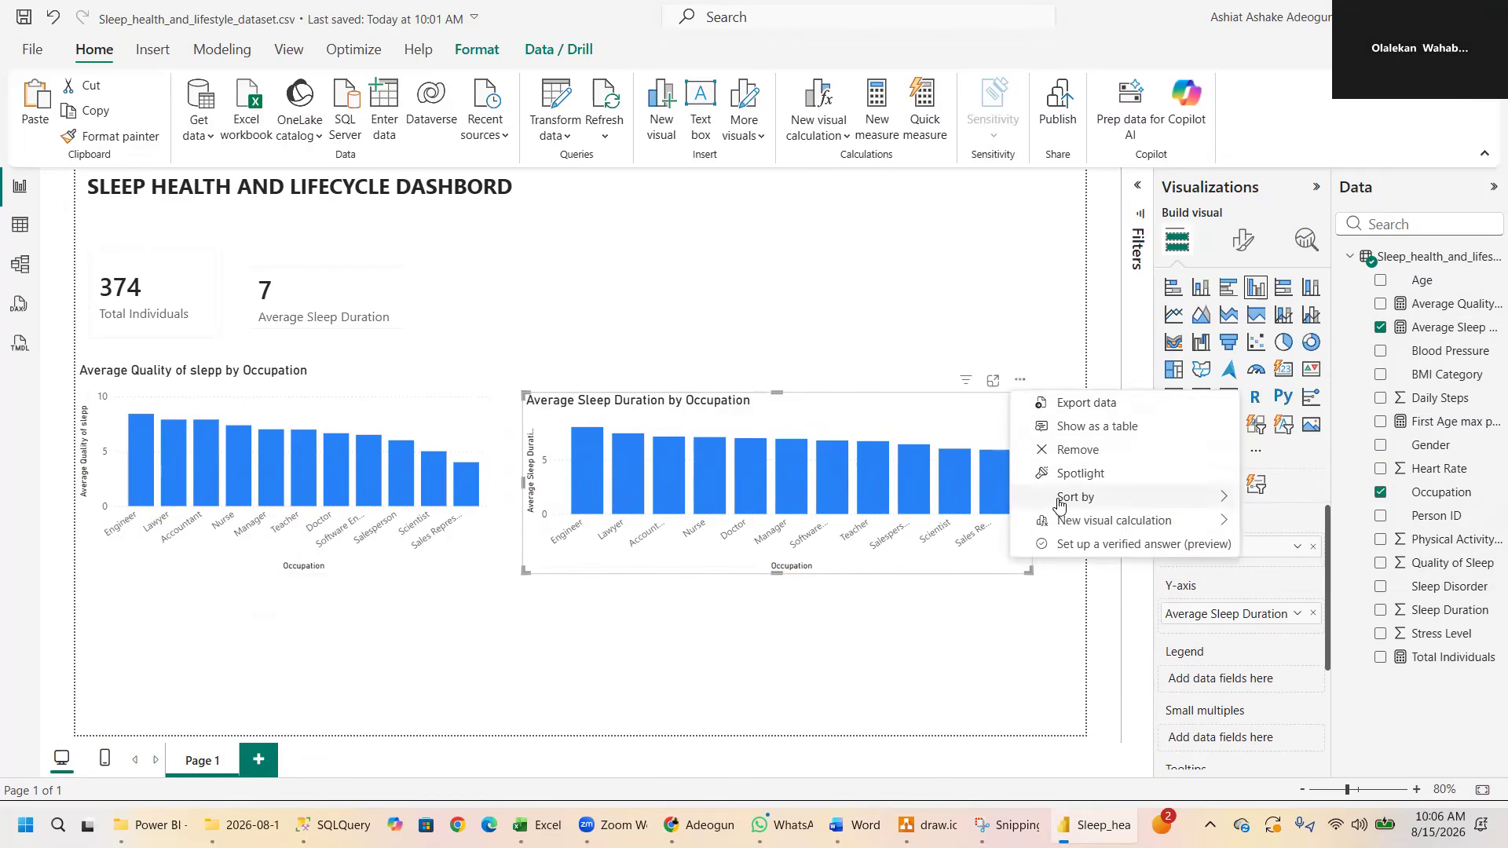
mouse_move(1075, 500)
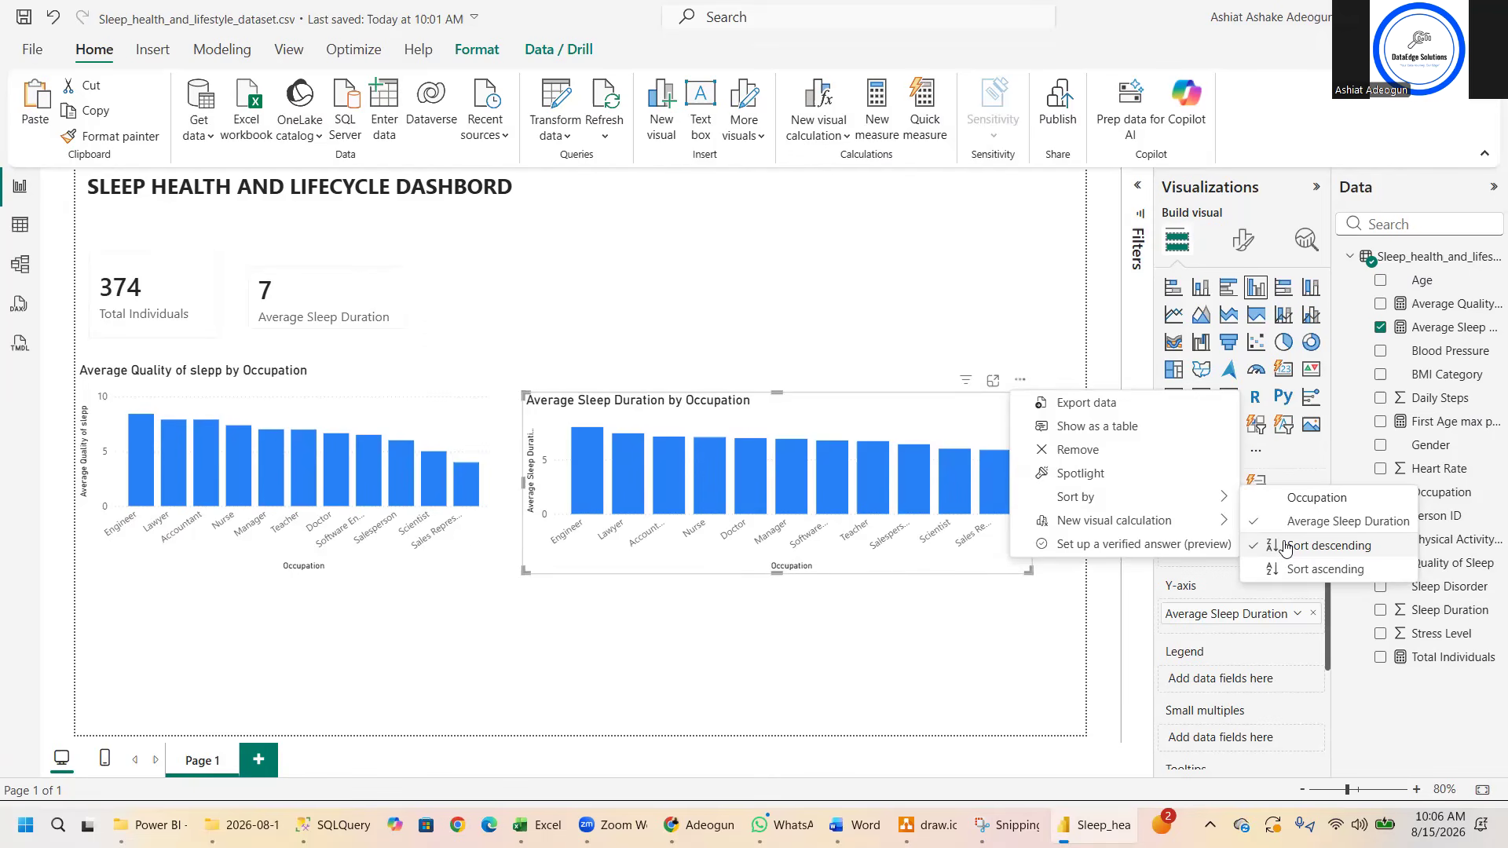
left_click(925, 654)
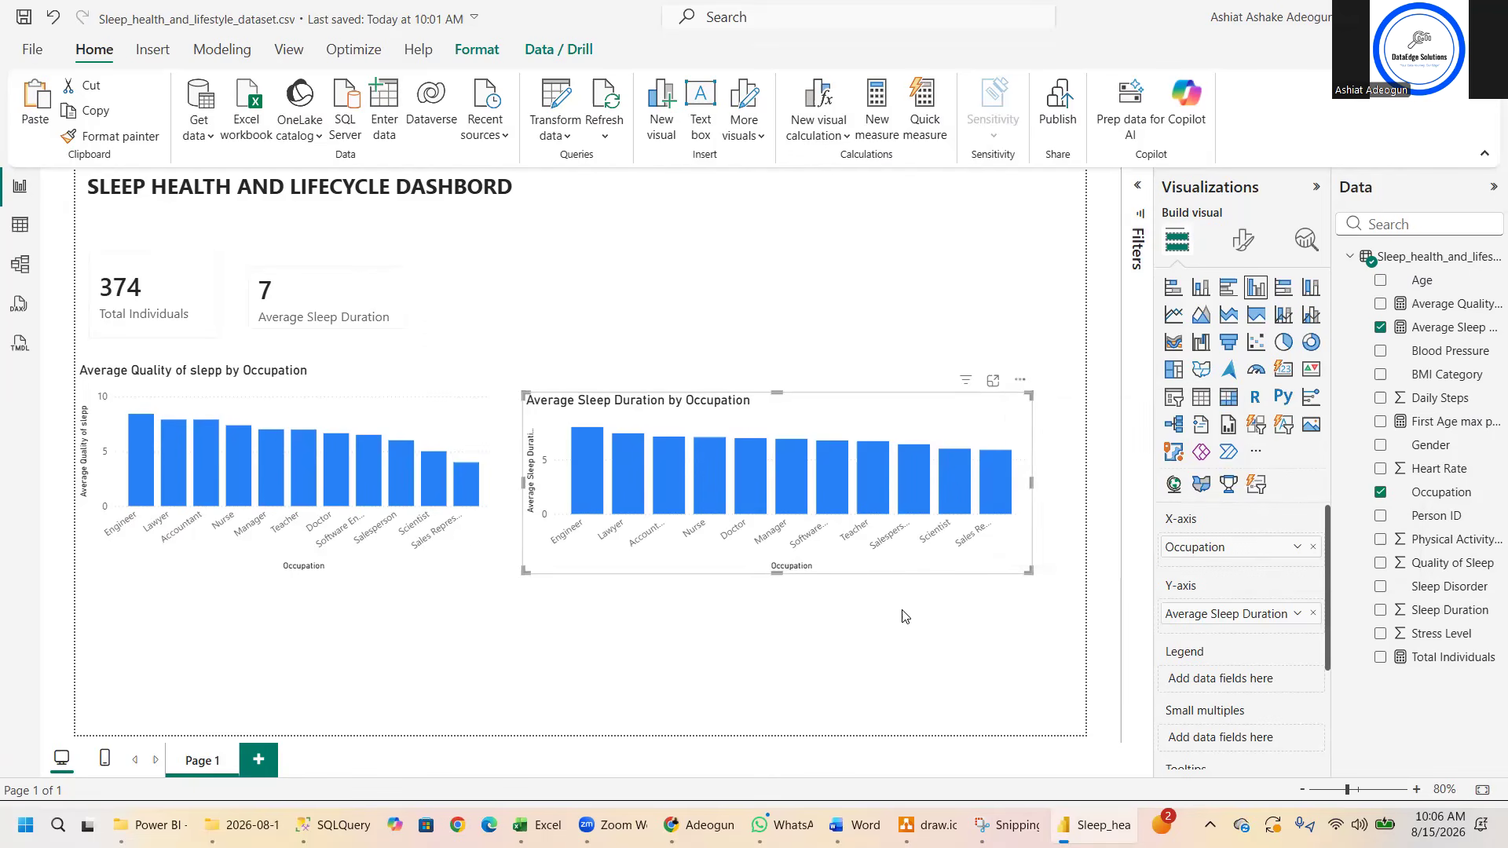
mouse_move(924, 489)
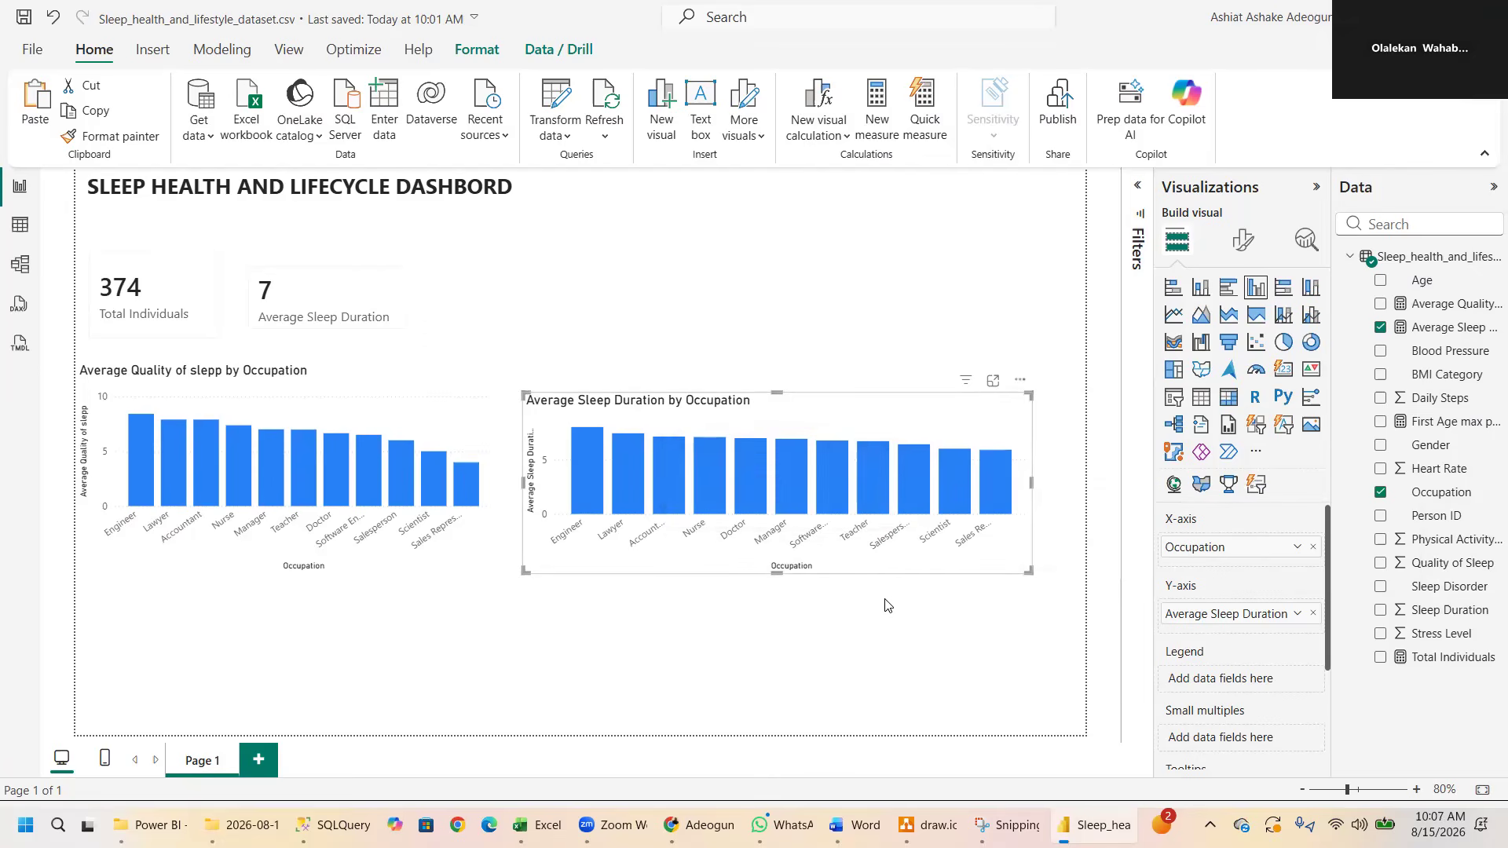
- Copy the full formula of the Average Sleep Duration measure into a new measure in the same table
left_click(1428, 334)
left_click(729, 192)
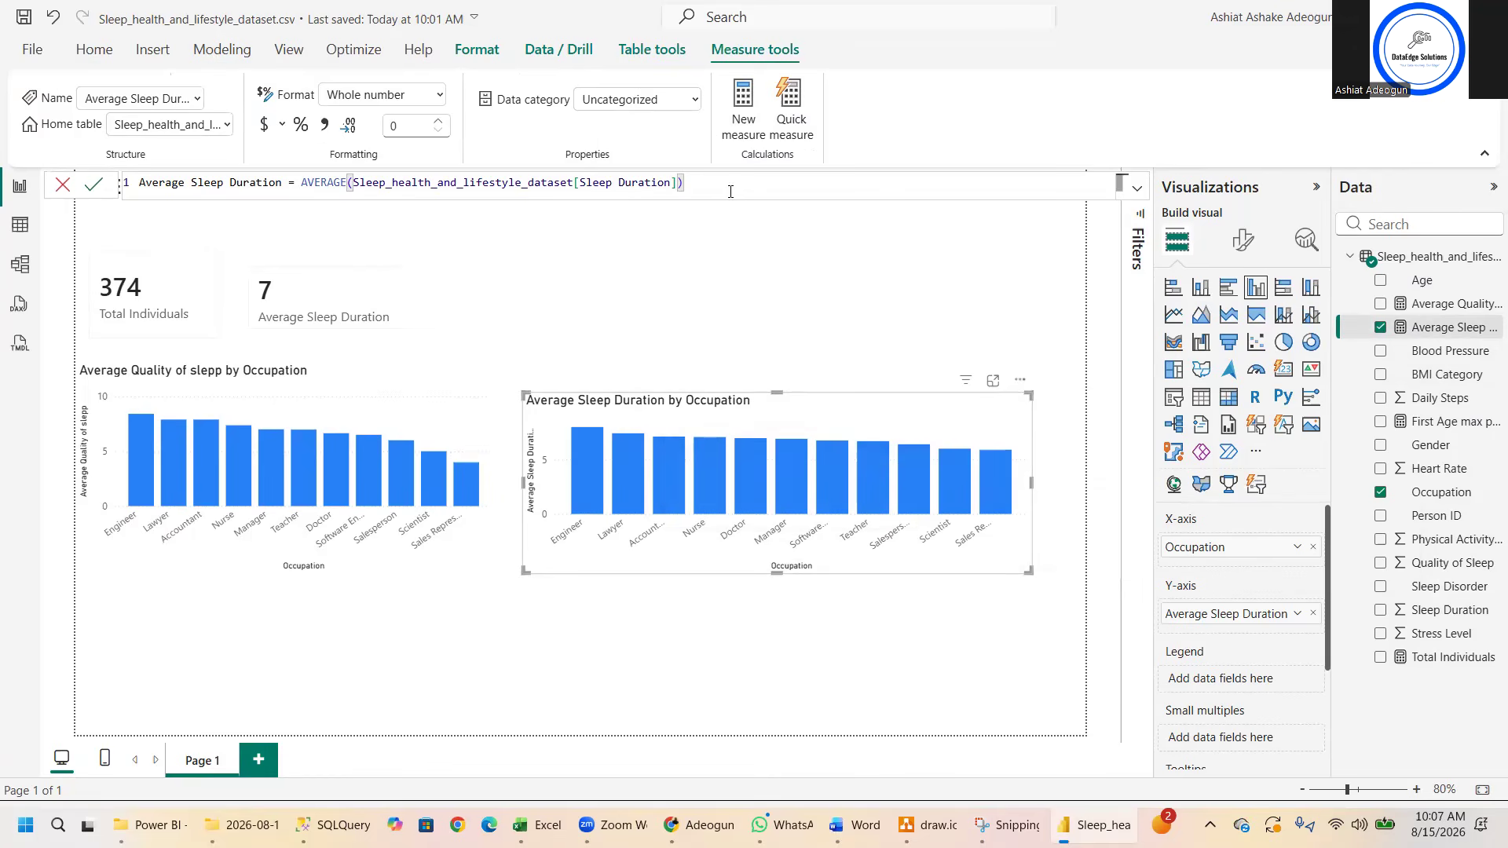
key("ctrl+a")
key("ctrl+c")
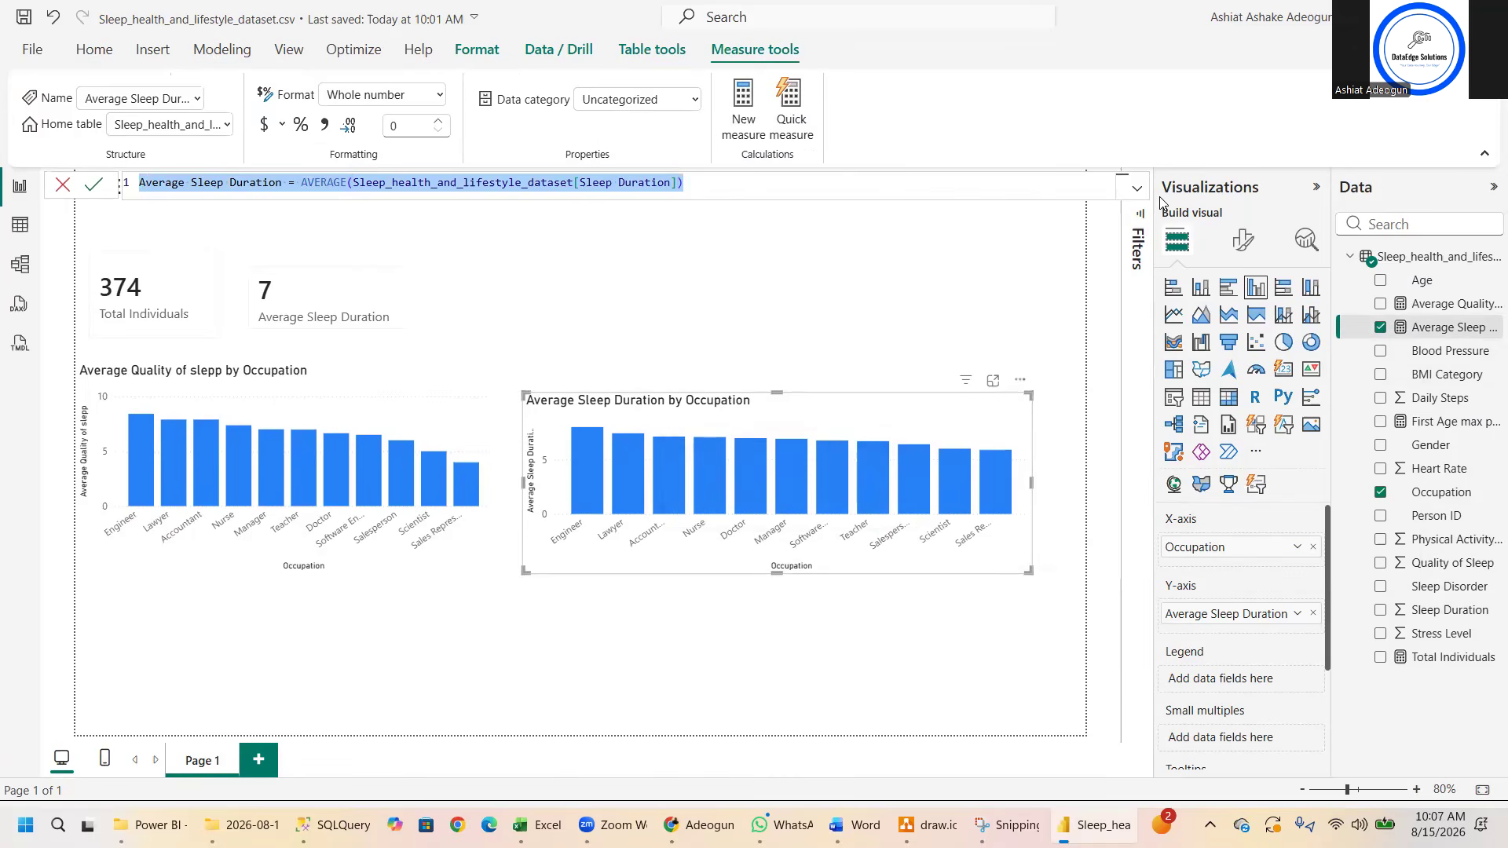
right_click(1414, 263)
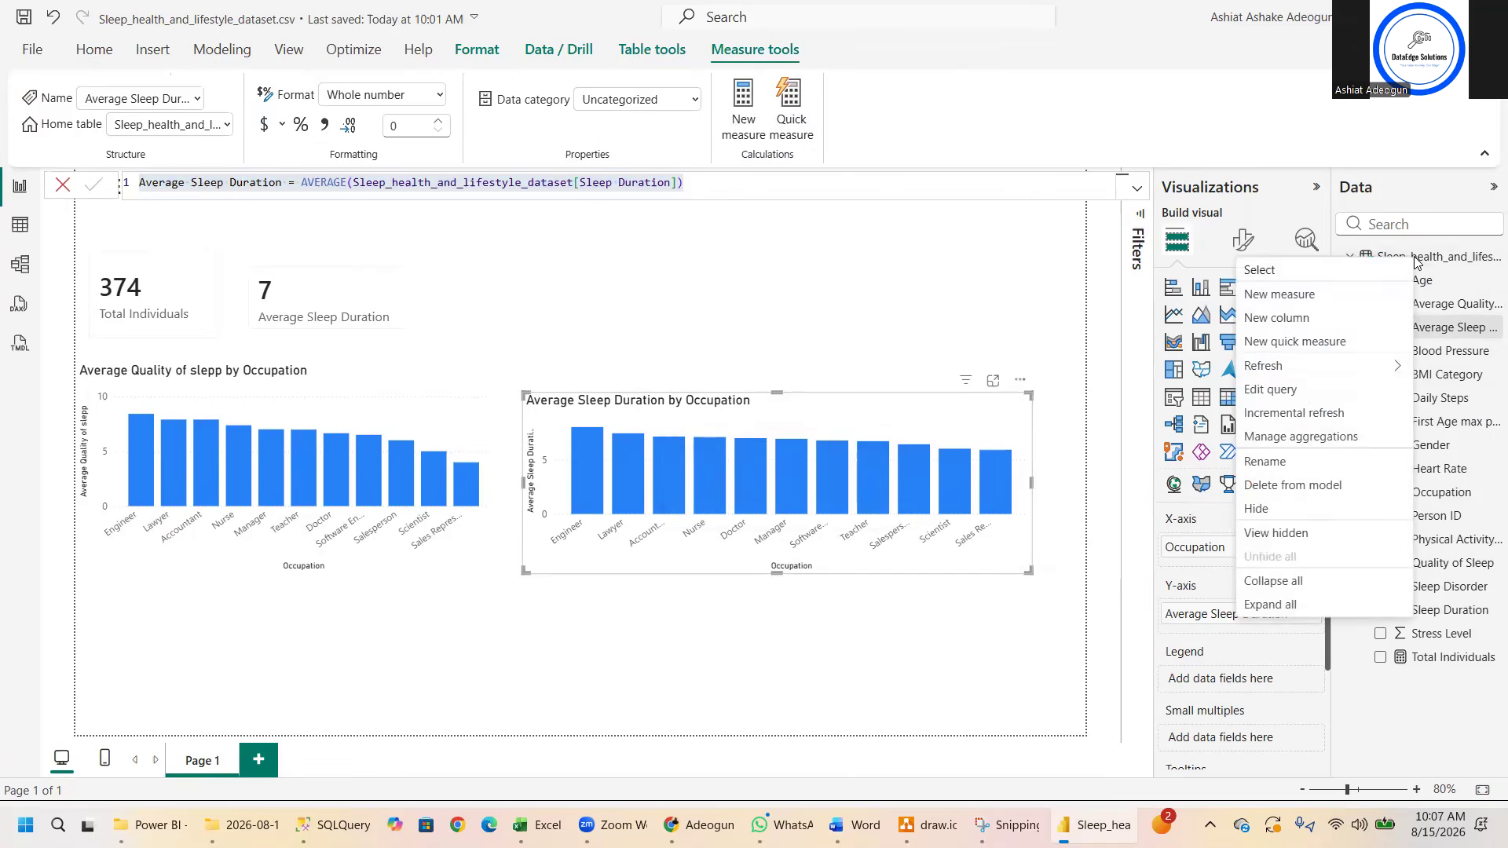
left_click(1310, 302)
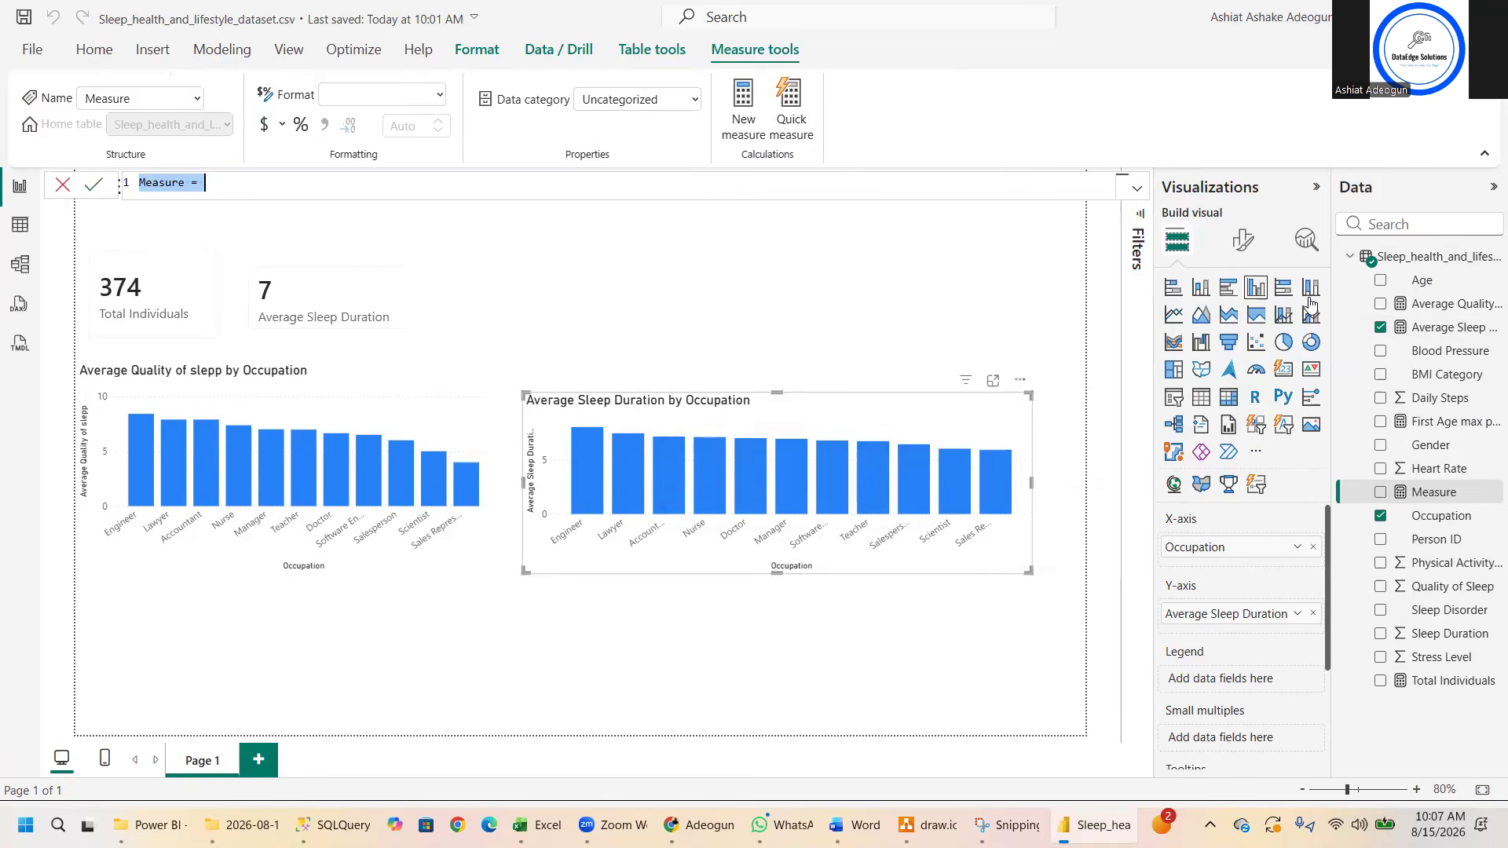
key("ctrl+v")
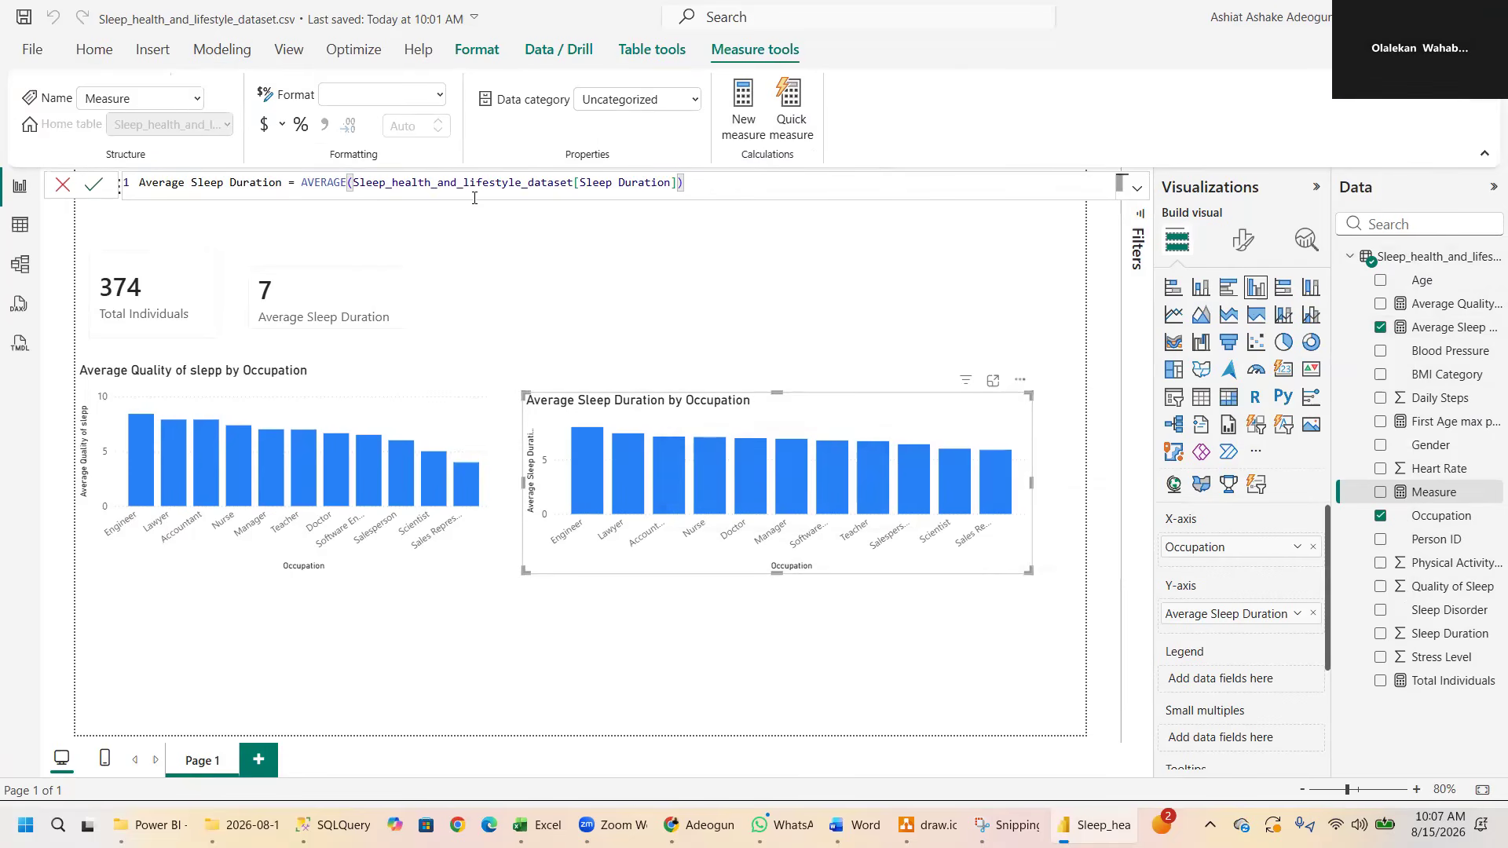
- Add "Highest" in front of the new measure's name so it reads Highest Average Sleep Duration
left_click(192, 180)
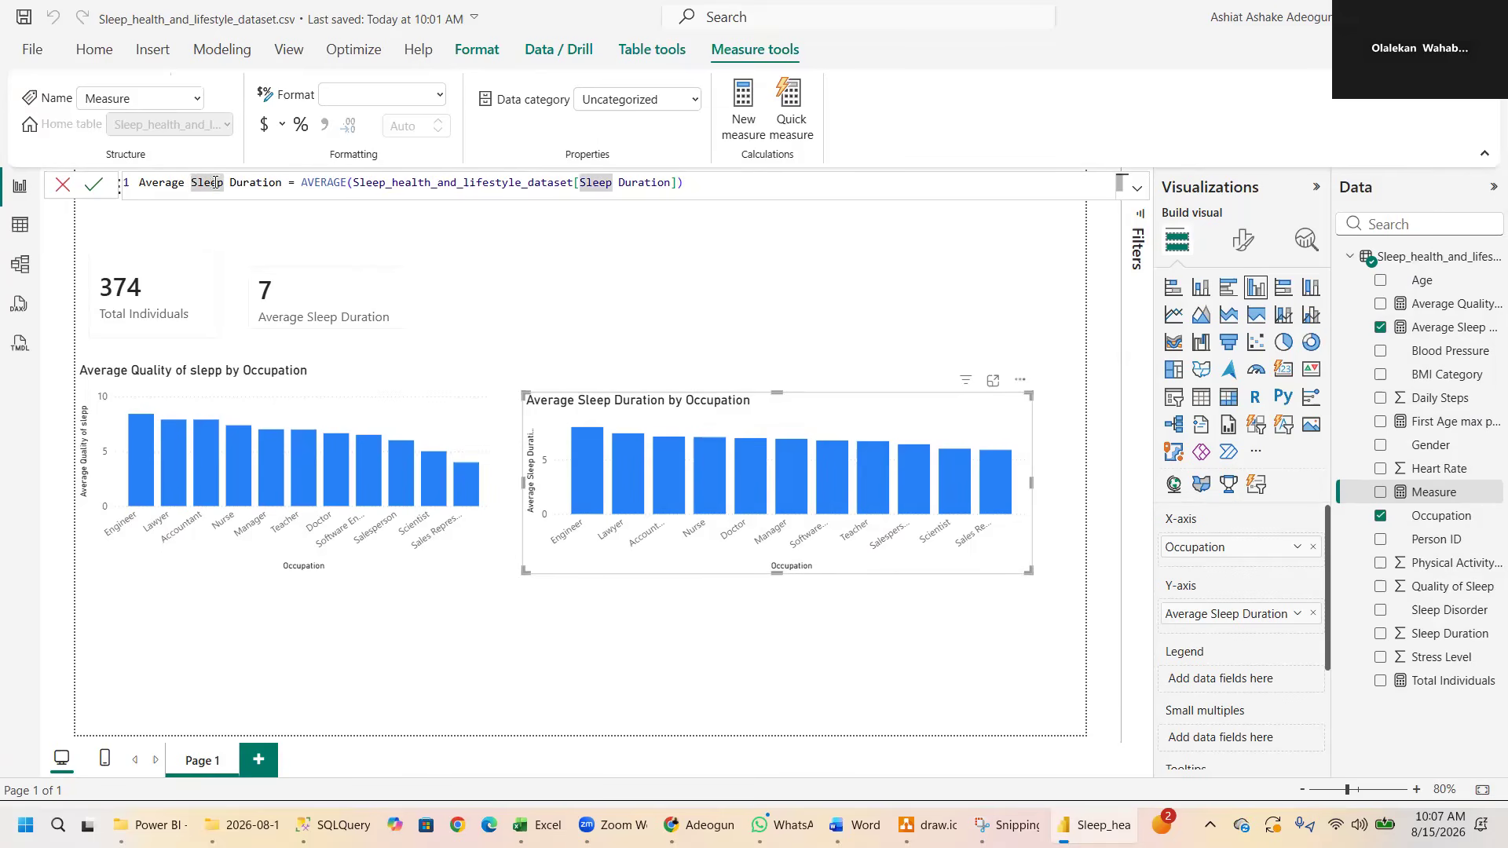
left_click(229, 182)
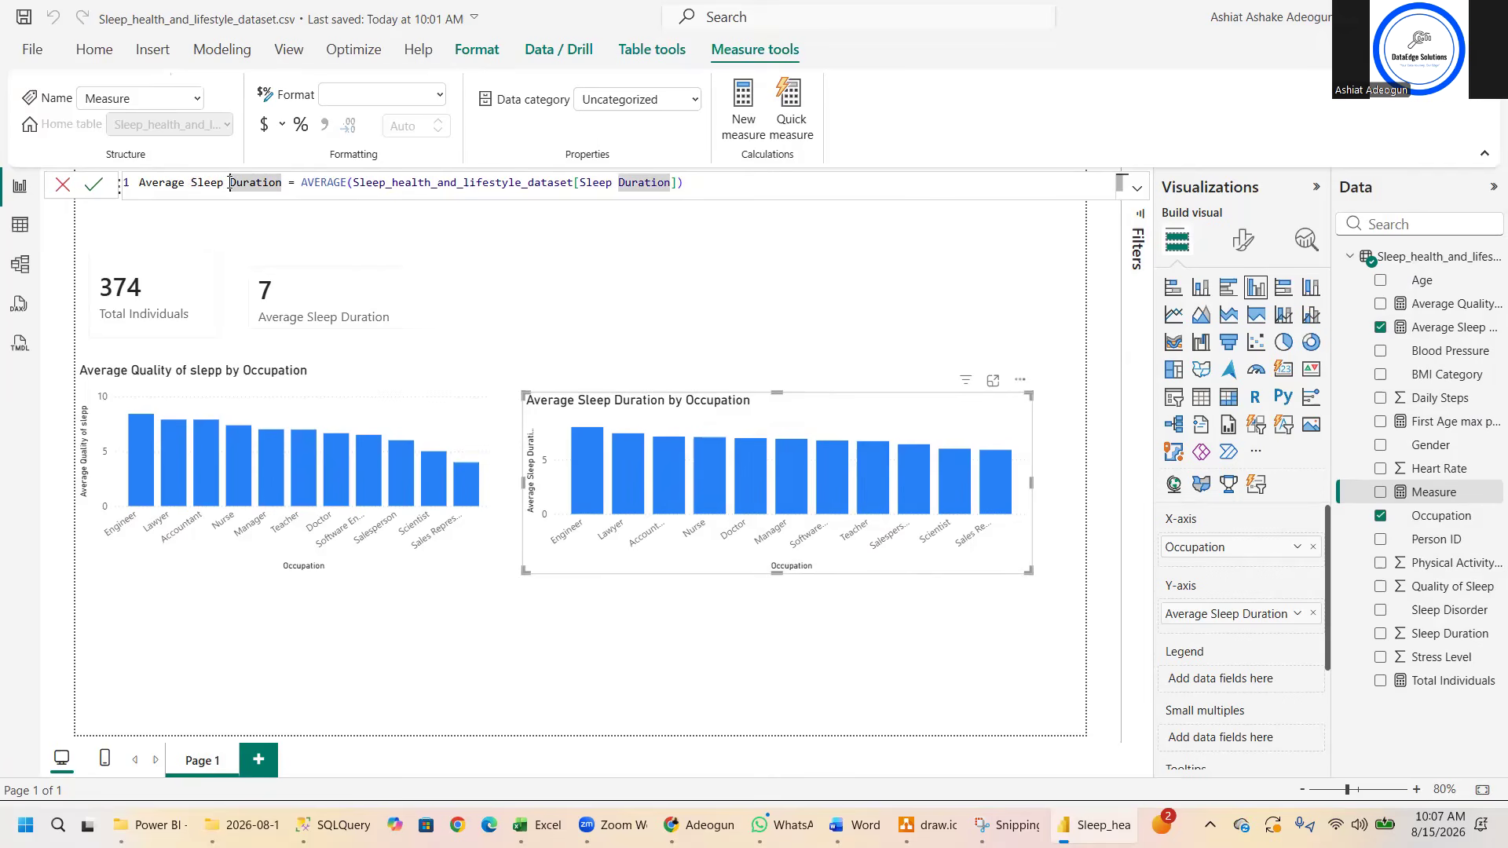
left_click(141, 181)
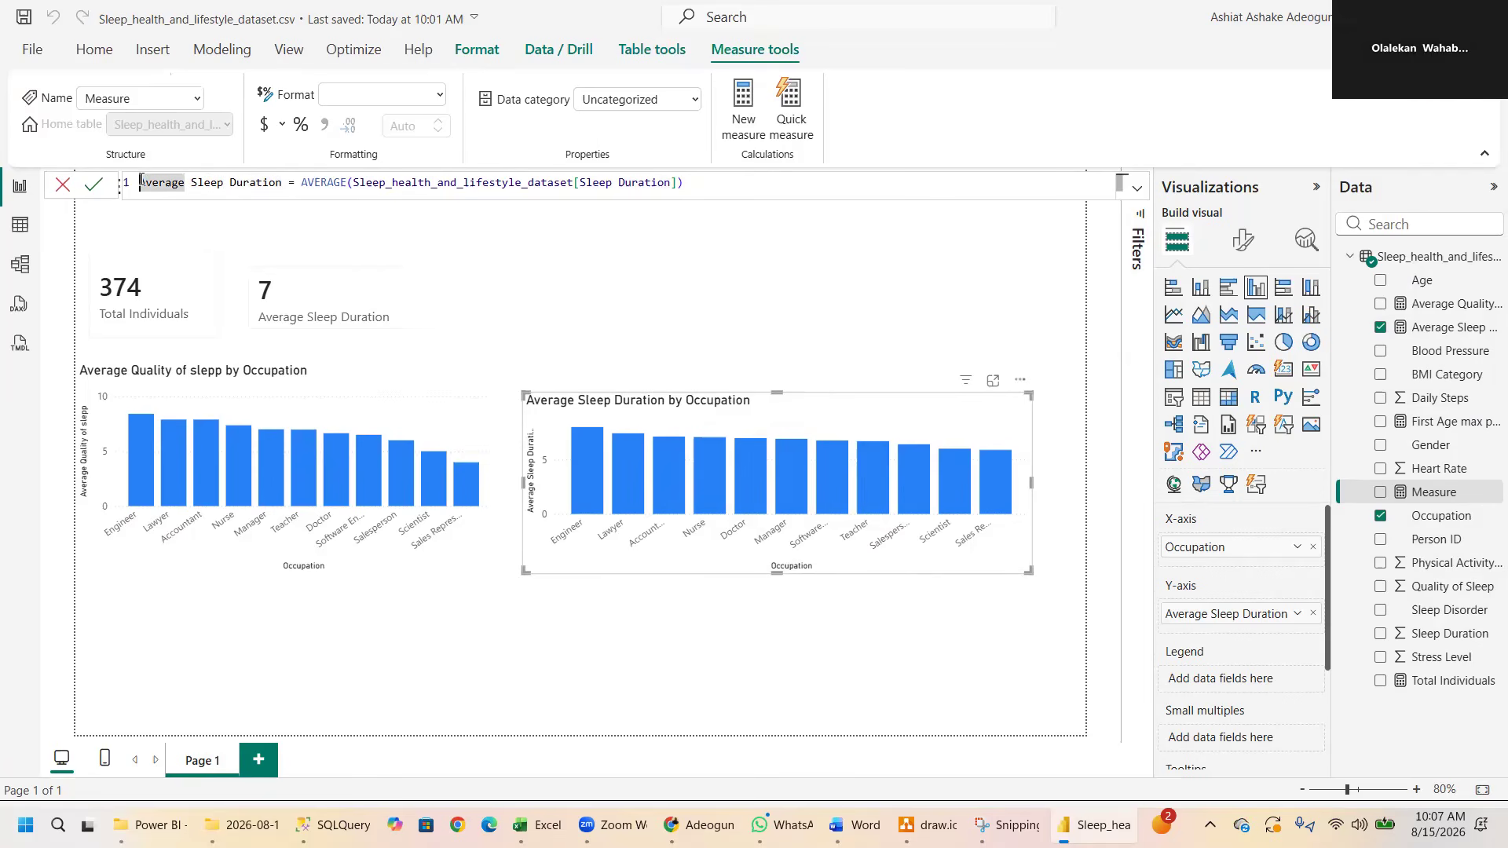
type("Highest")
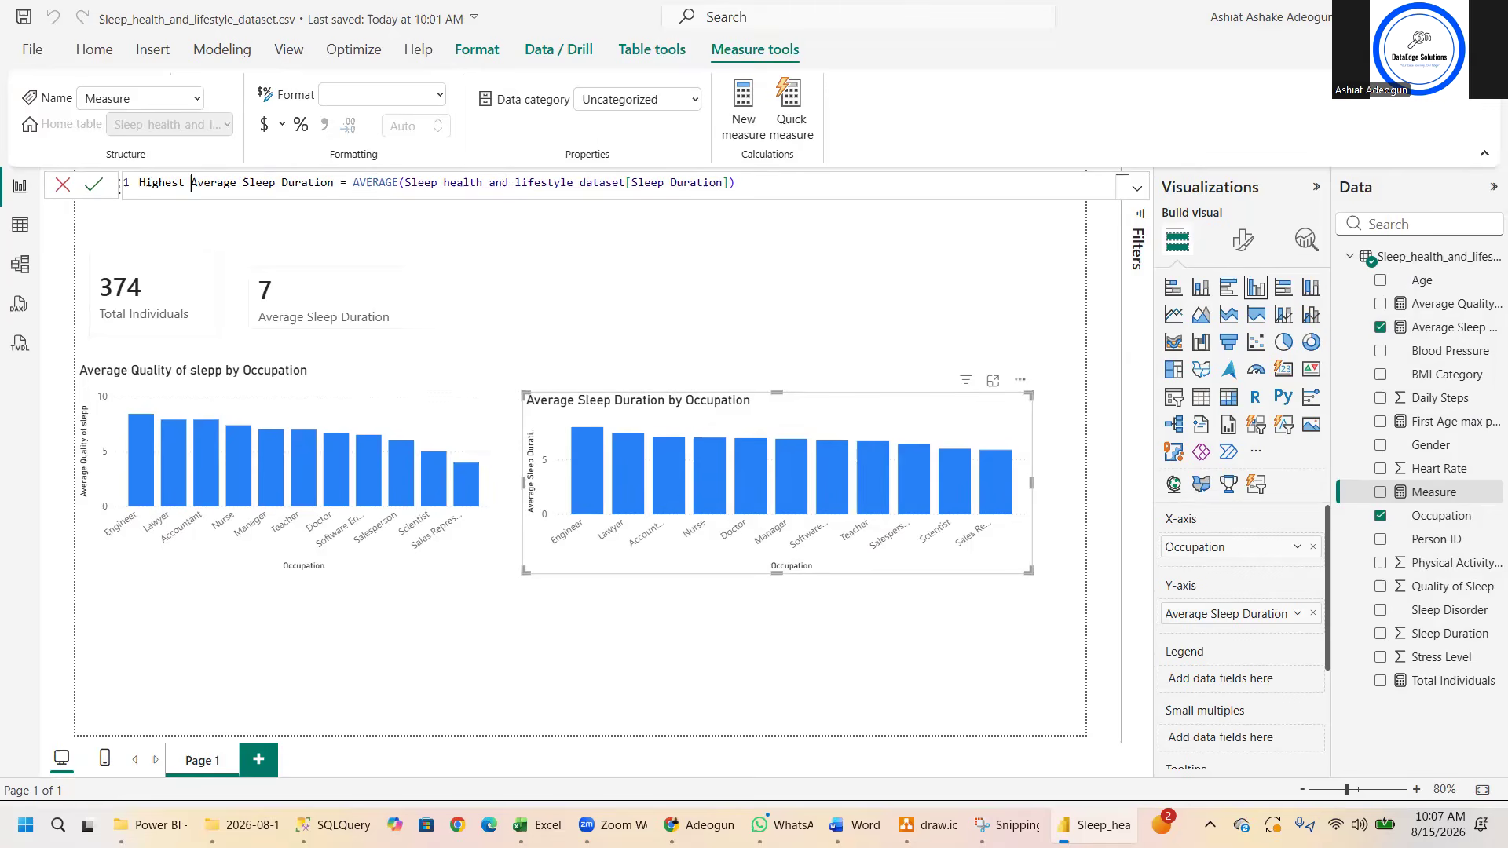
left_click(214, 183)
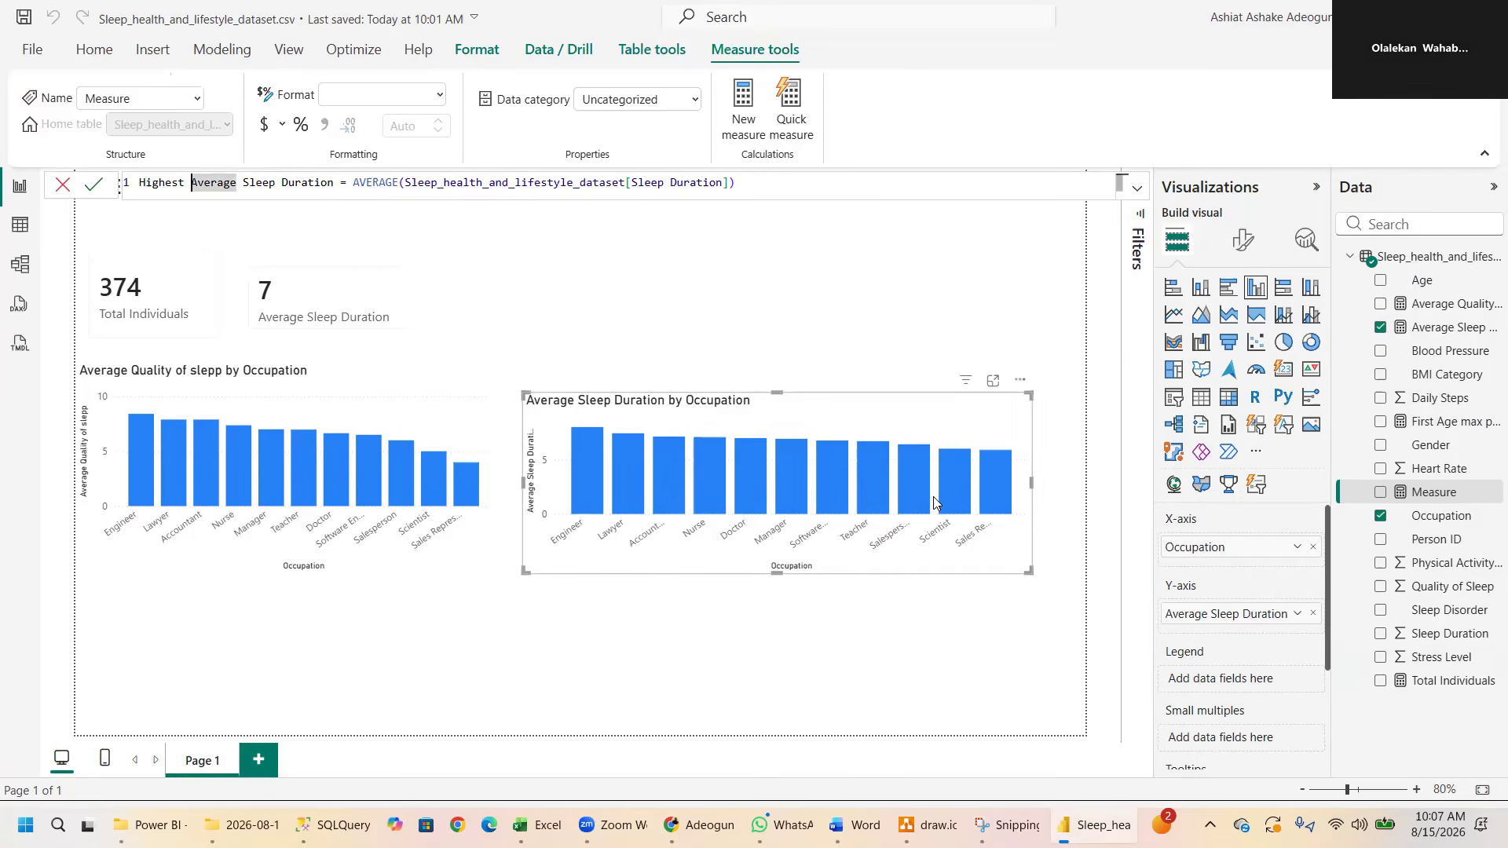
mouse_move(578, 474)
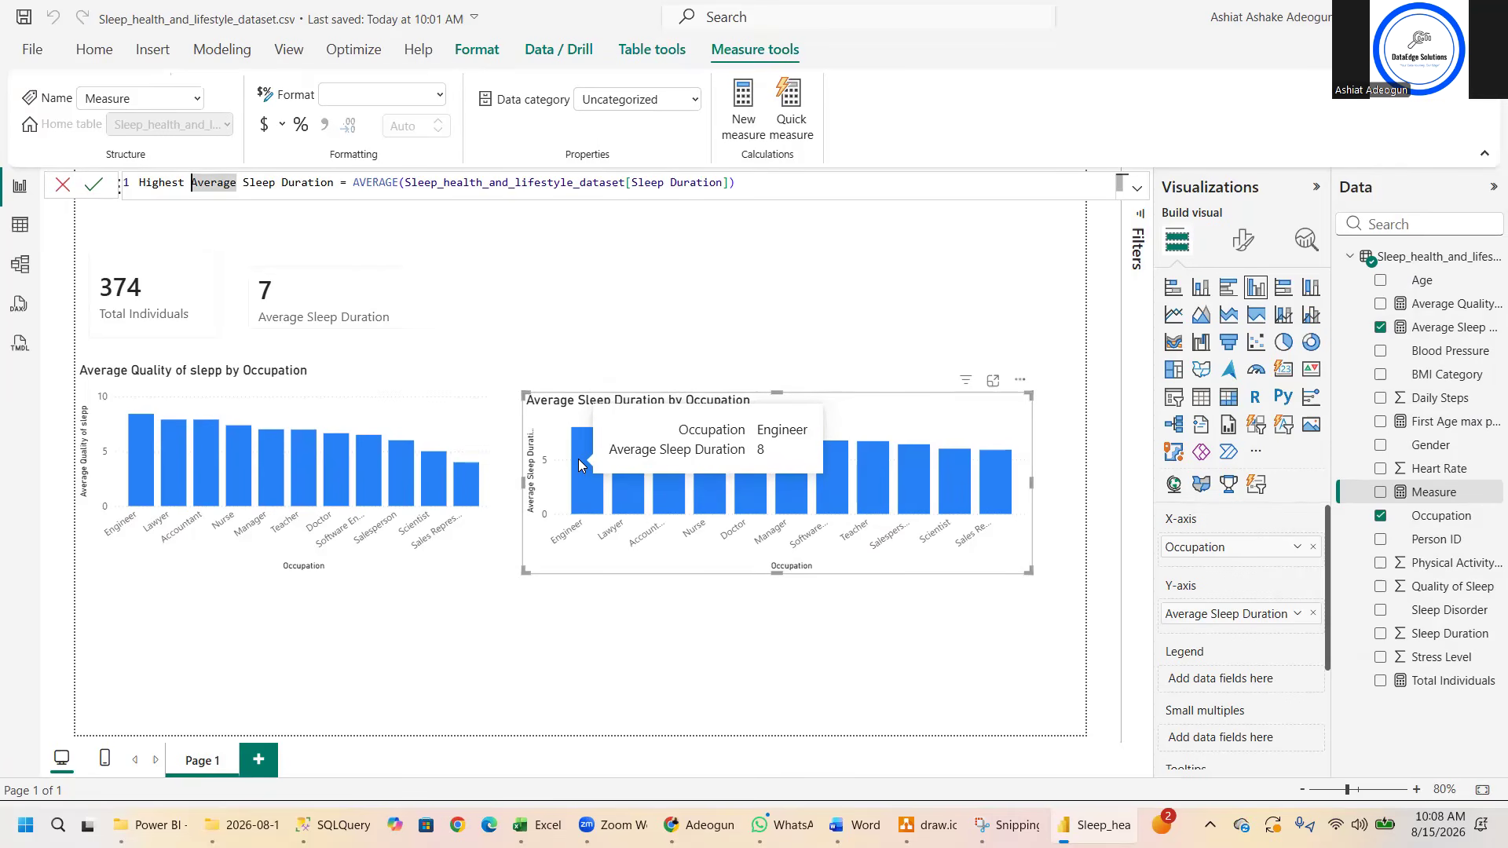
mouse_move(132, 463)
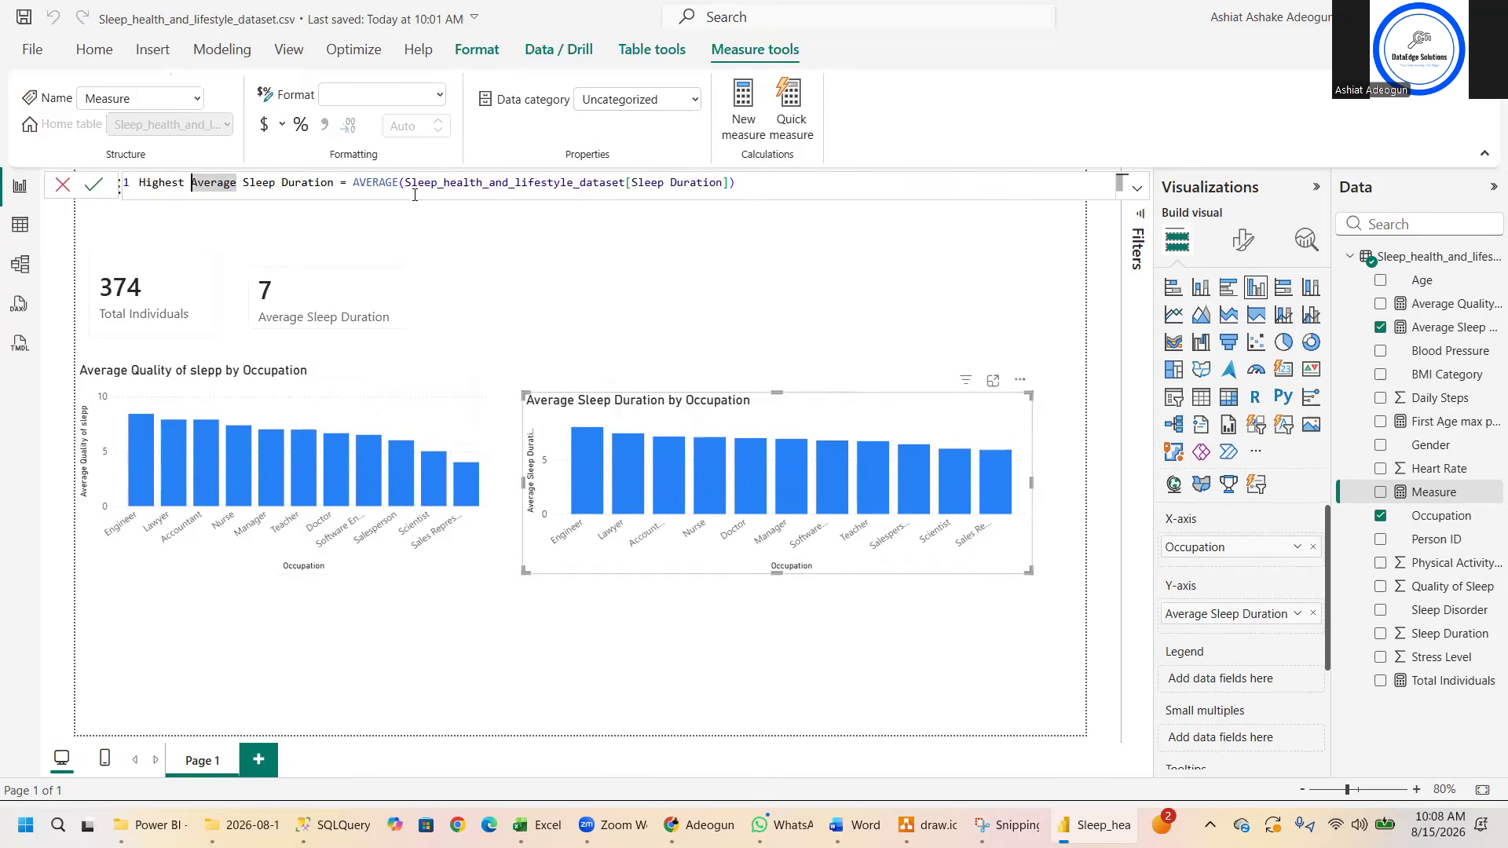
- Replace AVERAGE with MAX in the new measure's formula, remove "Average" from its name and commit it as Highest Sleep Duration
double_click(397, 180)
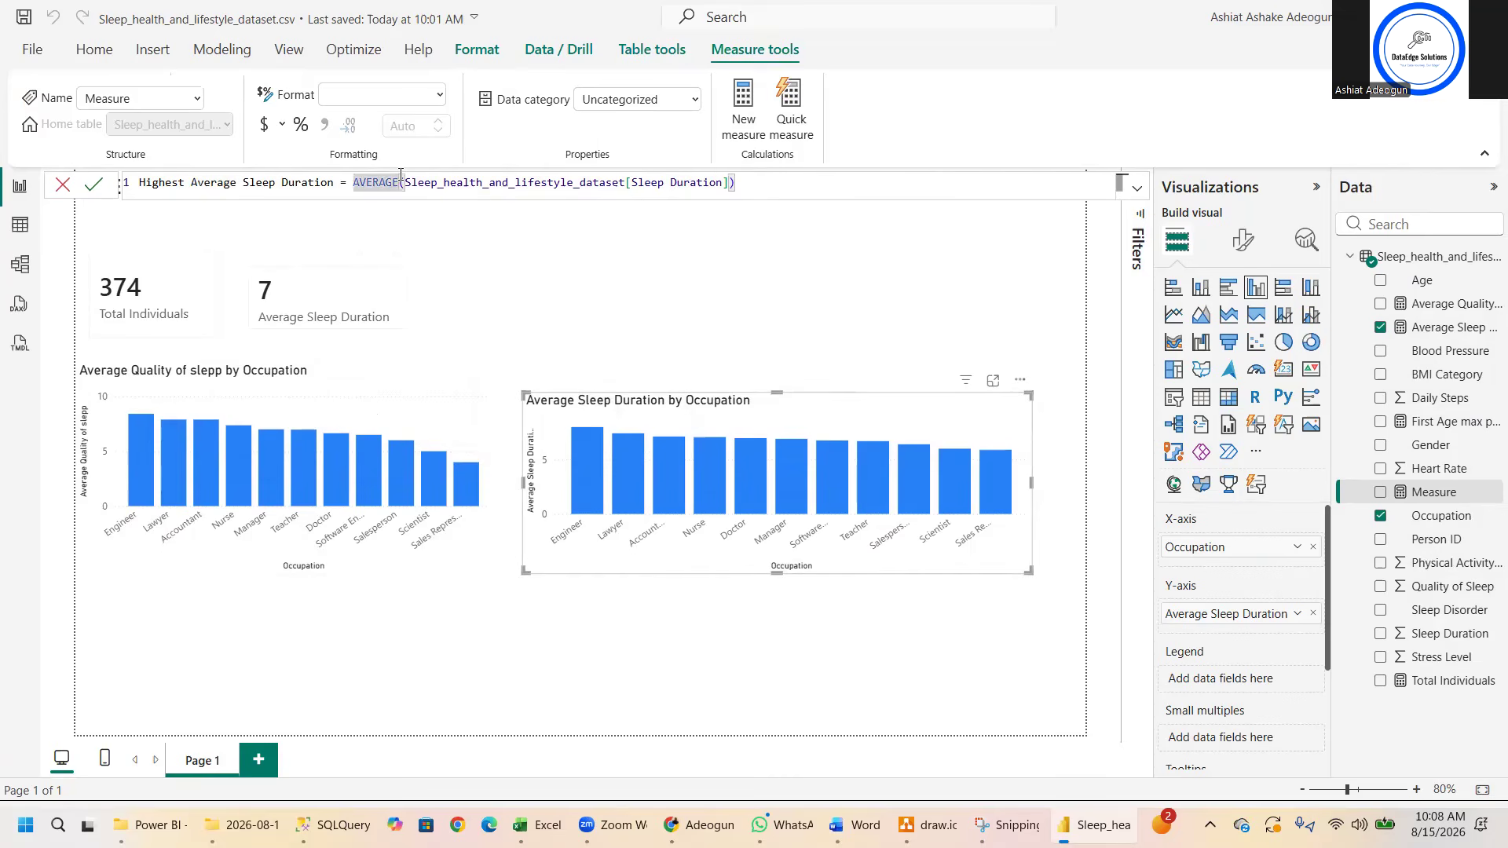
key("BackSpace")
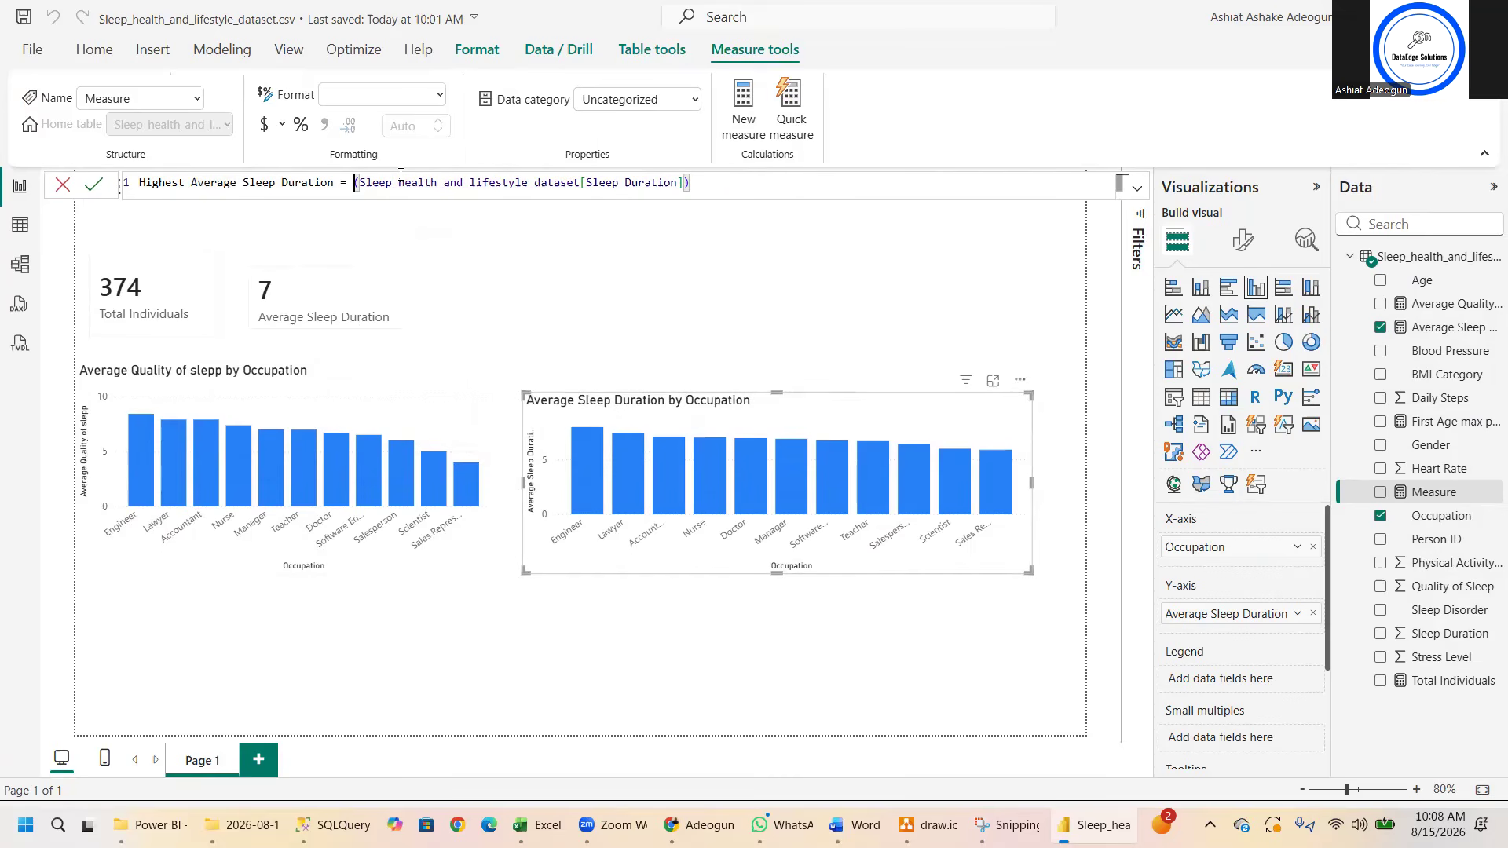
type("MAX")
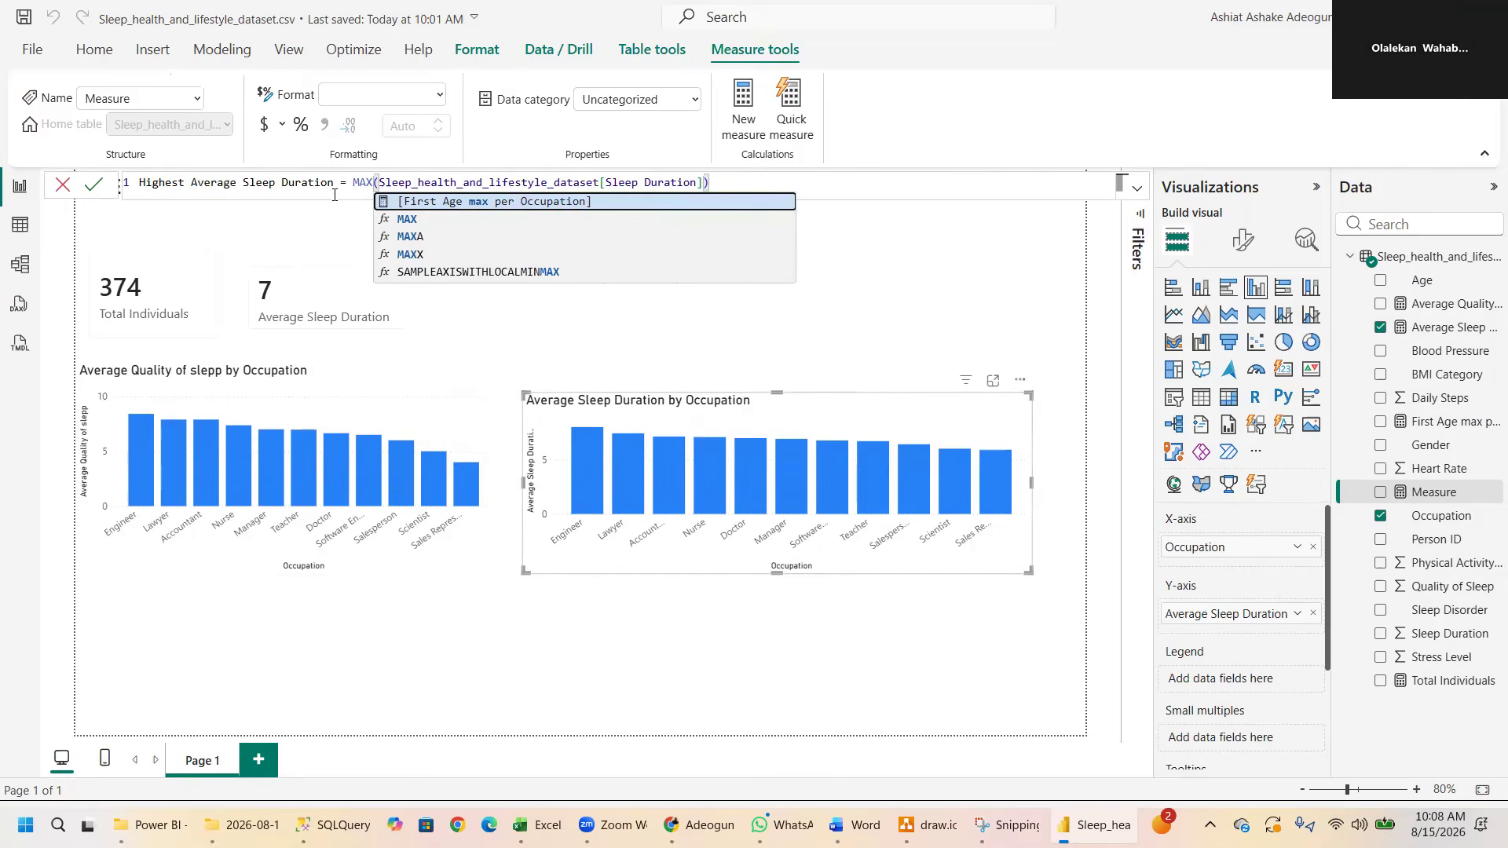
left_click(237, 184)
key("BackSpace")
key("BackSpace")
key("BackSpace")
key("BackSpace")
key("BackSpace")
key("BackSpace")
key("BackSpace")
key("Return")
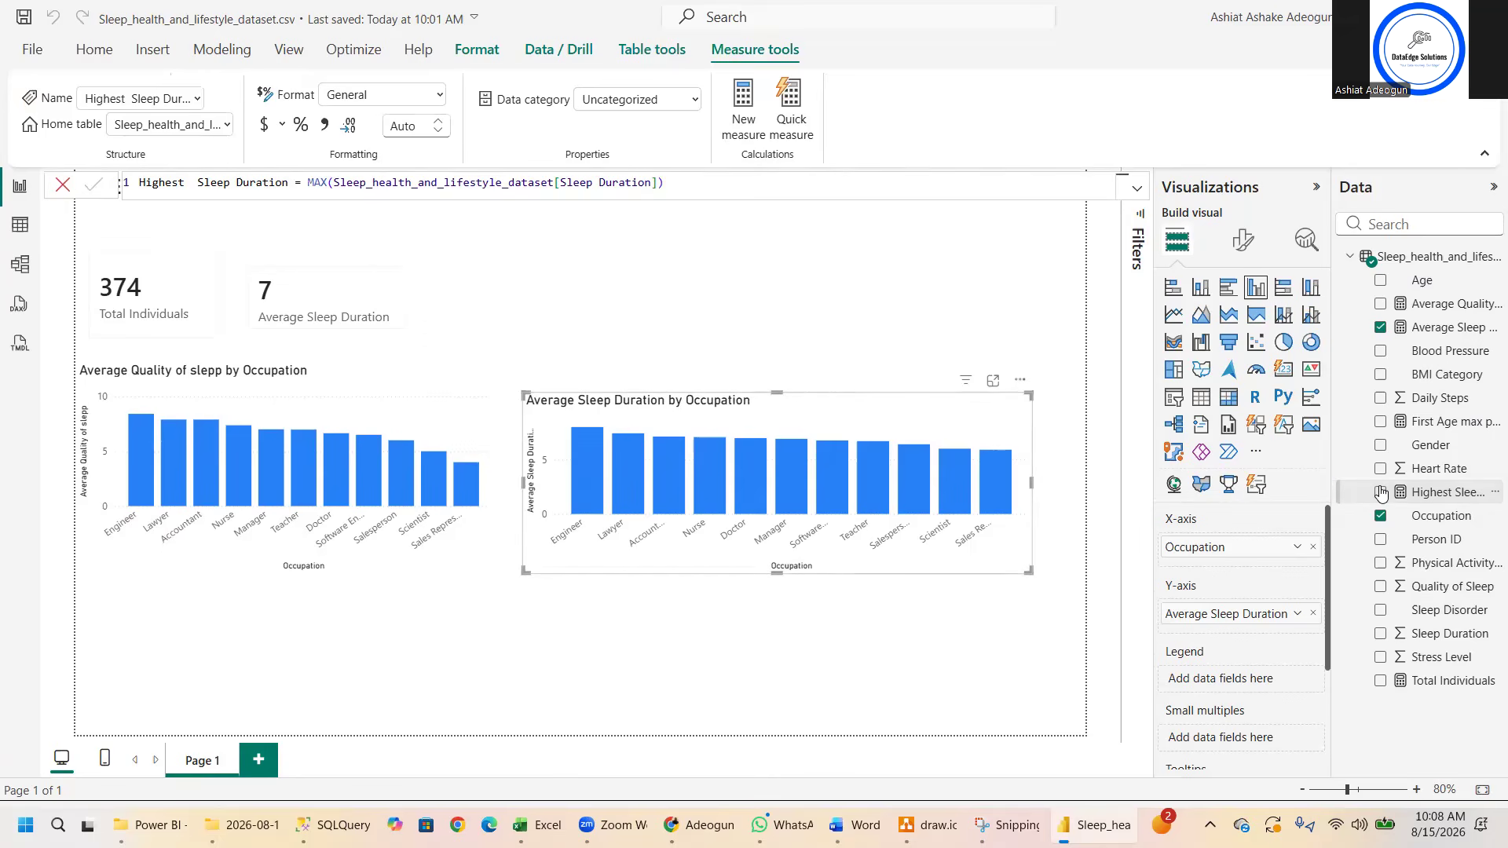
- Replace Average Sleep Duration with the Highest Sleep Duration measure as the Y-axis value of the second column chart
left_click(1312, 620)
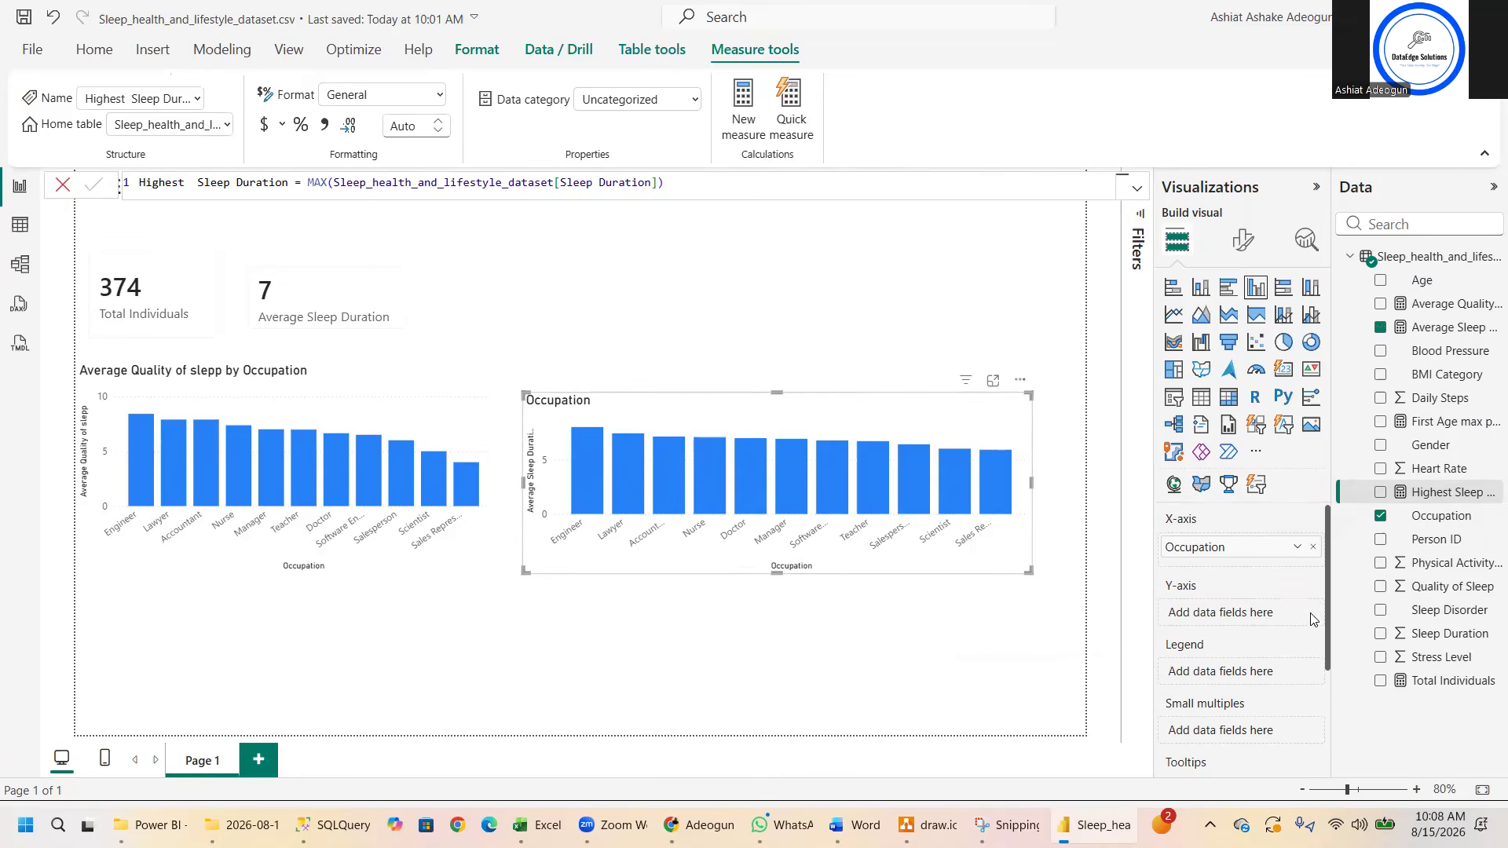
left_click(1380, 492)
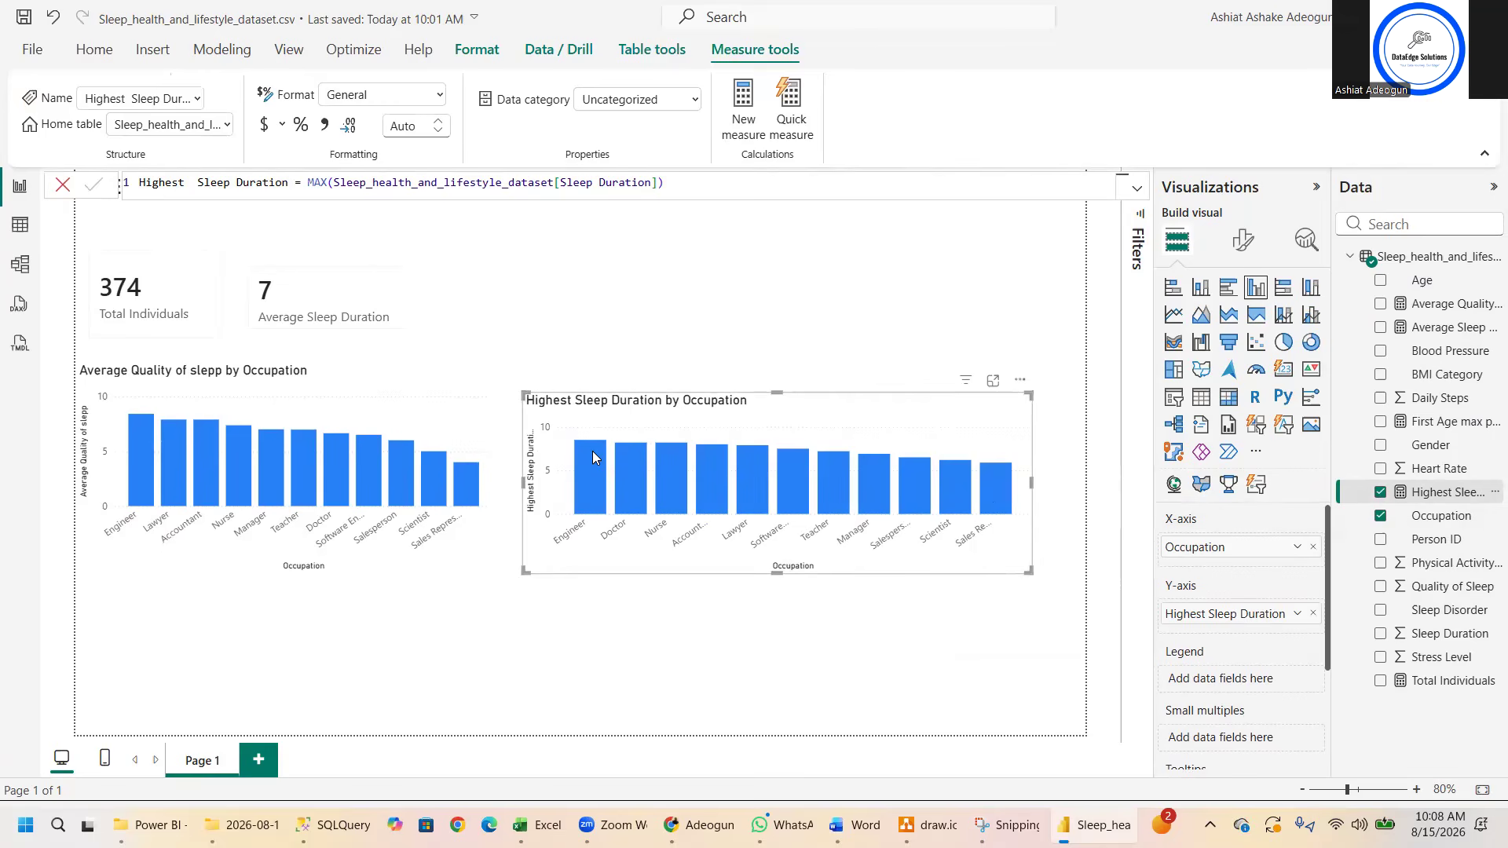
mouse_move(592, 451)
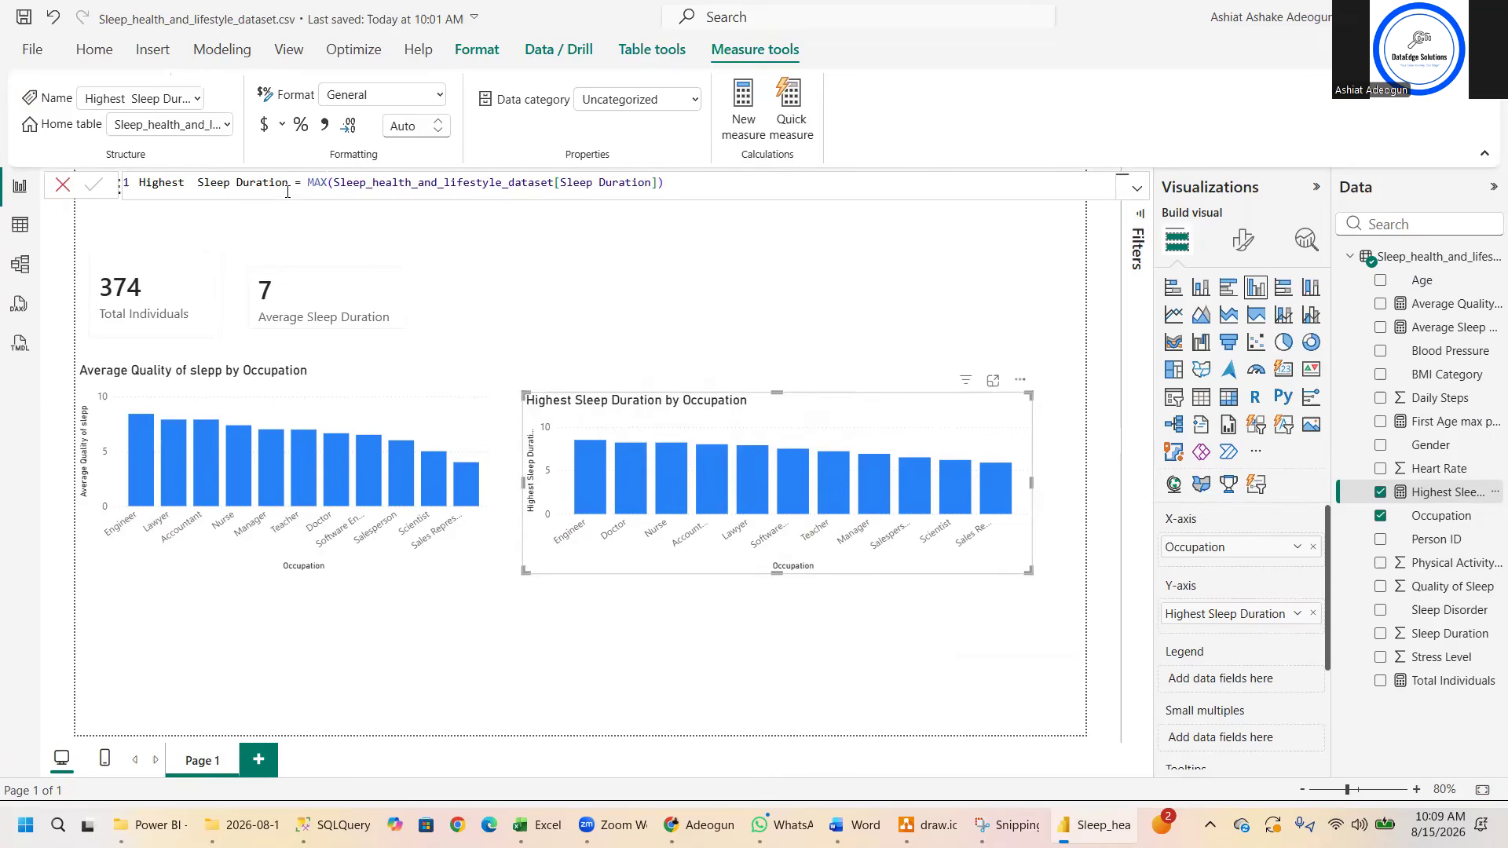
- Review the Highest Sleep Duration measure's name and the Total Individuals measure's formula
left_click_drag(287, 184, 129, 186)
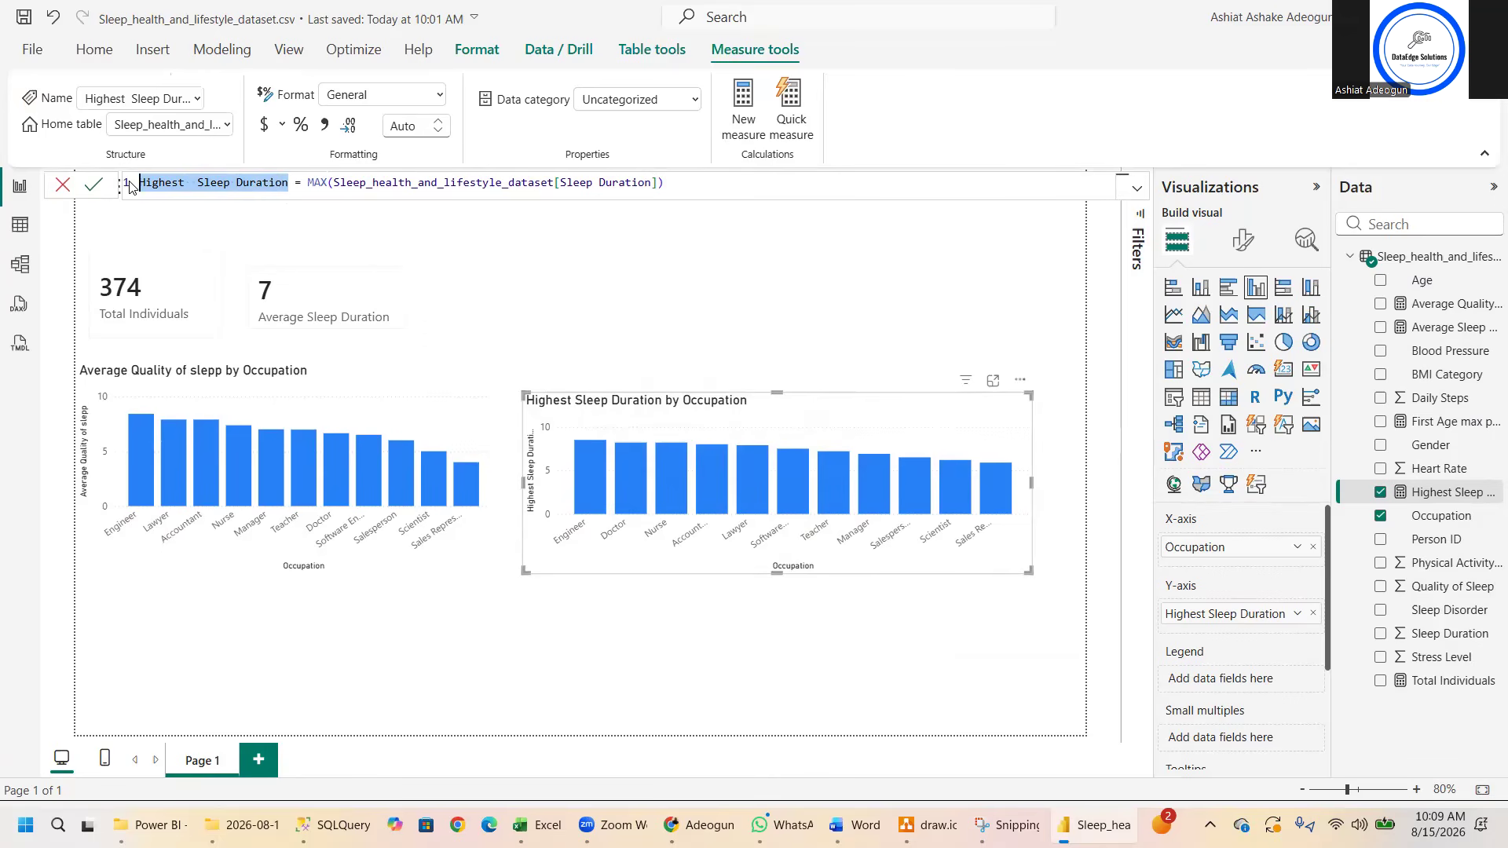
left_click(1448, 682)
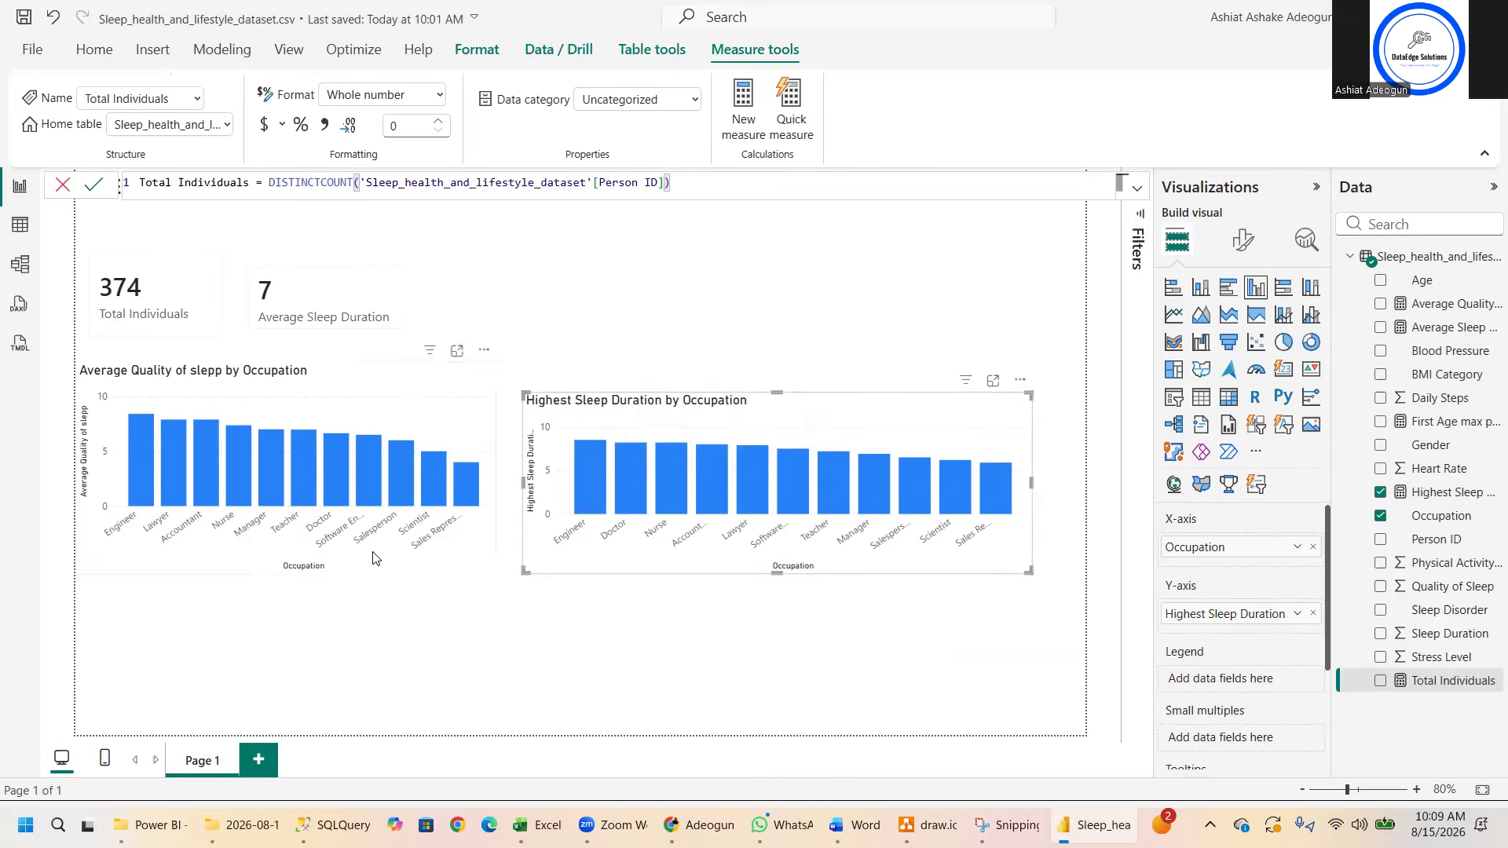
left_click(278, 618)
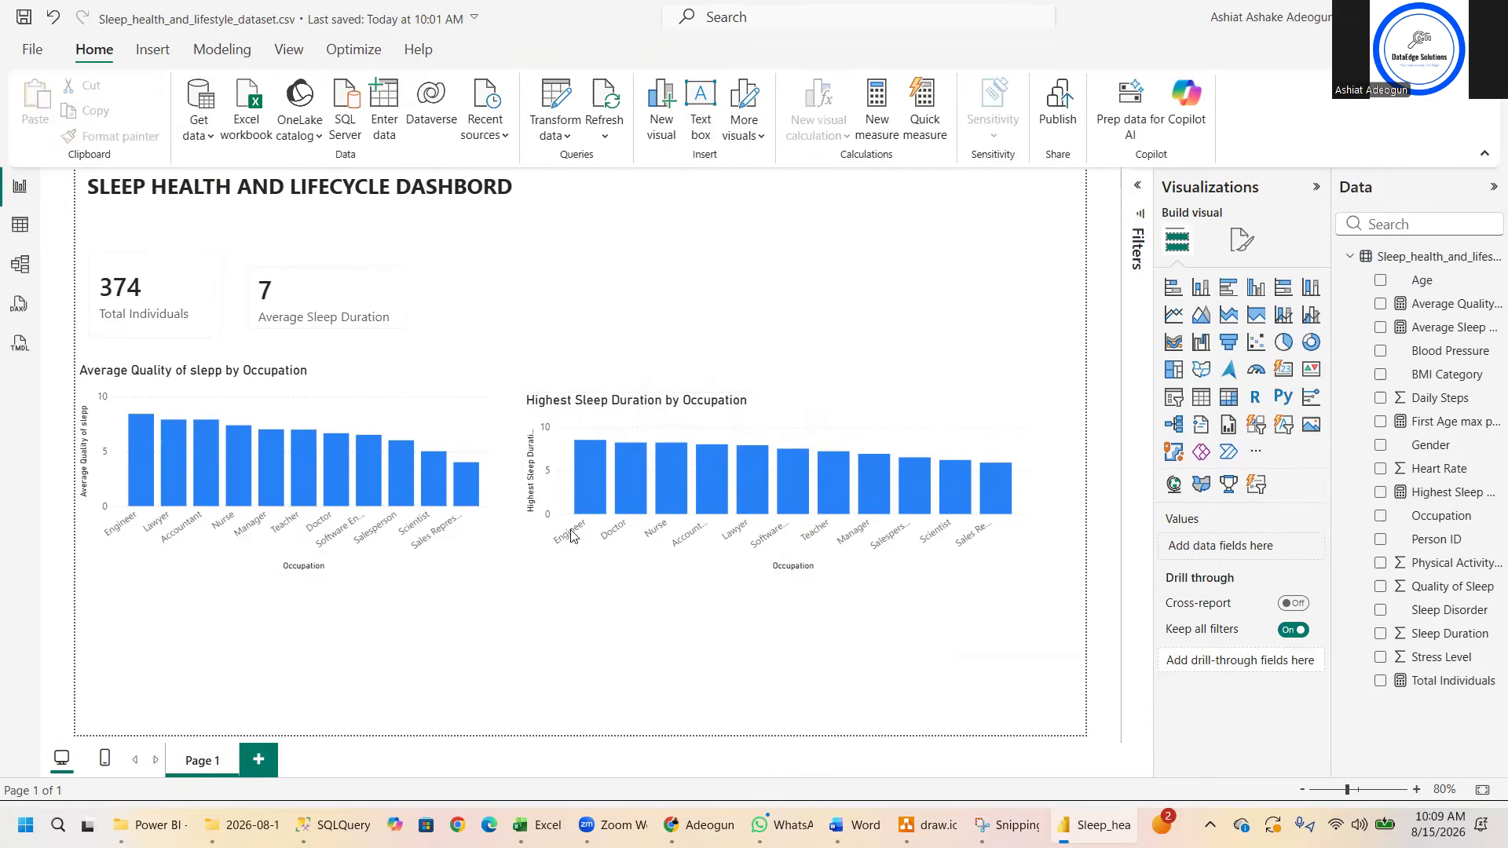
- Narrow both occupation column charts and move the Highest Sleep Duration chart close beside the Average Quality of slepp chart
left_click(752, 479)
left_click(1020, 514)
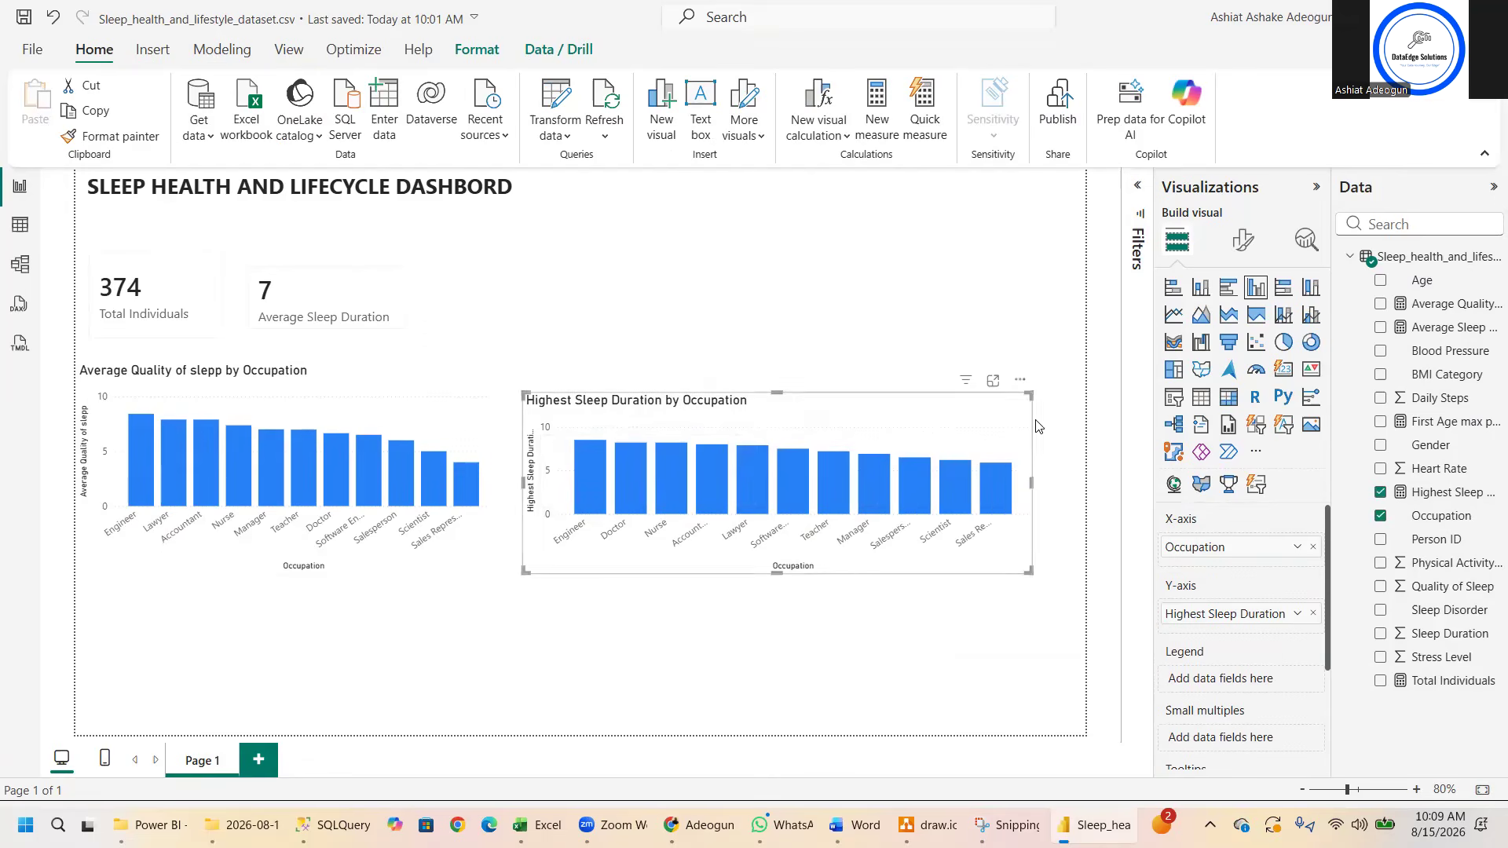
left_click_drag(1028, 392, 780, 386)
left_click(481, 424)
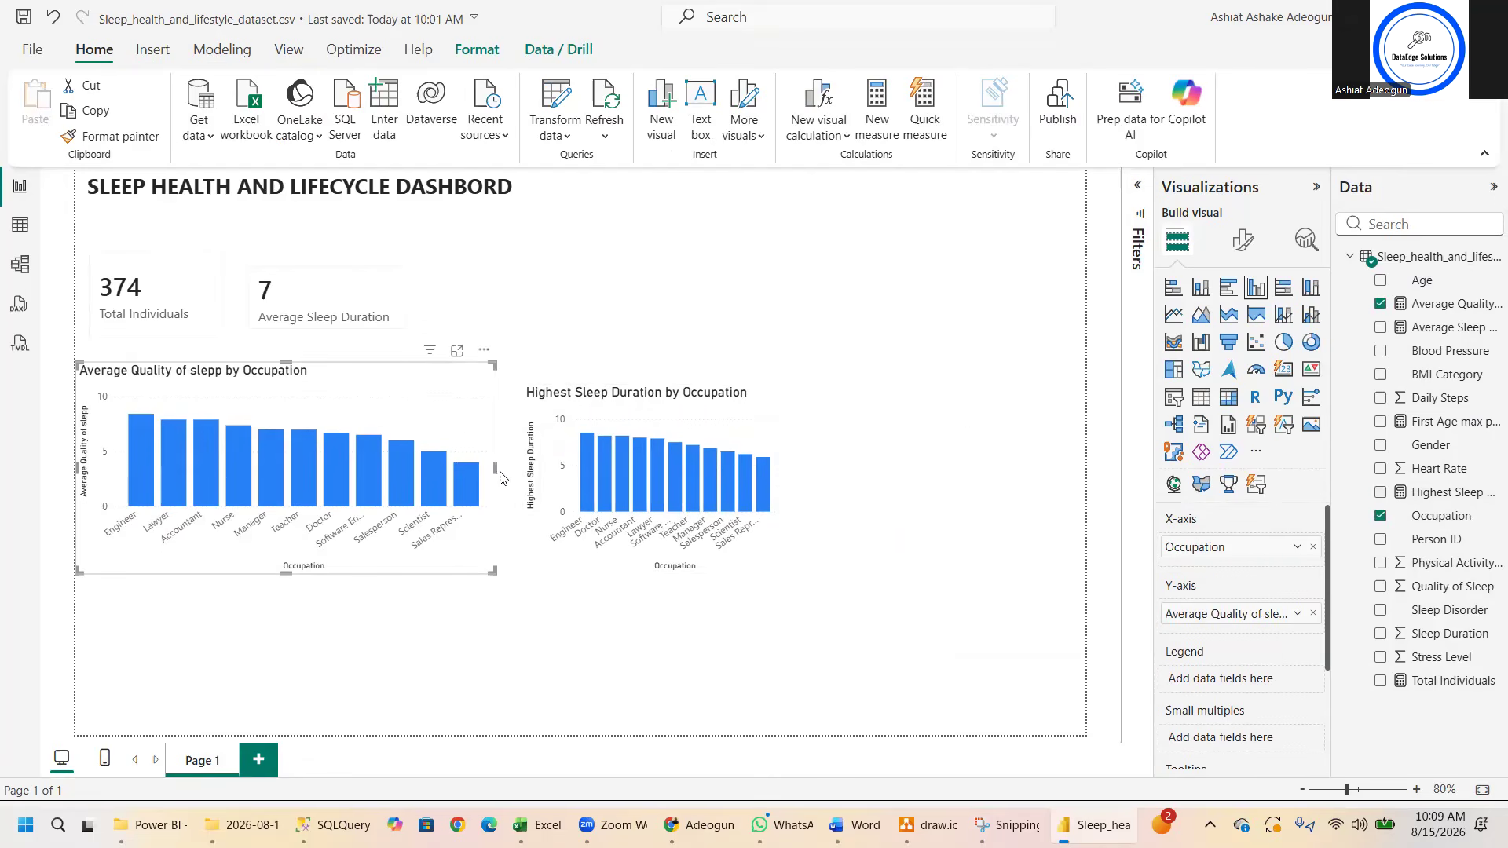
left_click_drag(494, 464, 371, 469)
left_click_drag(595, 418, 471, 410)
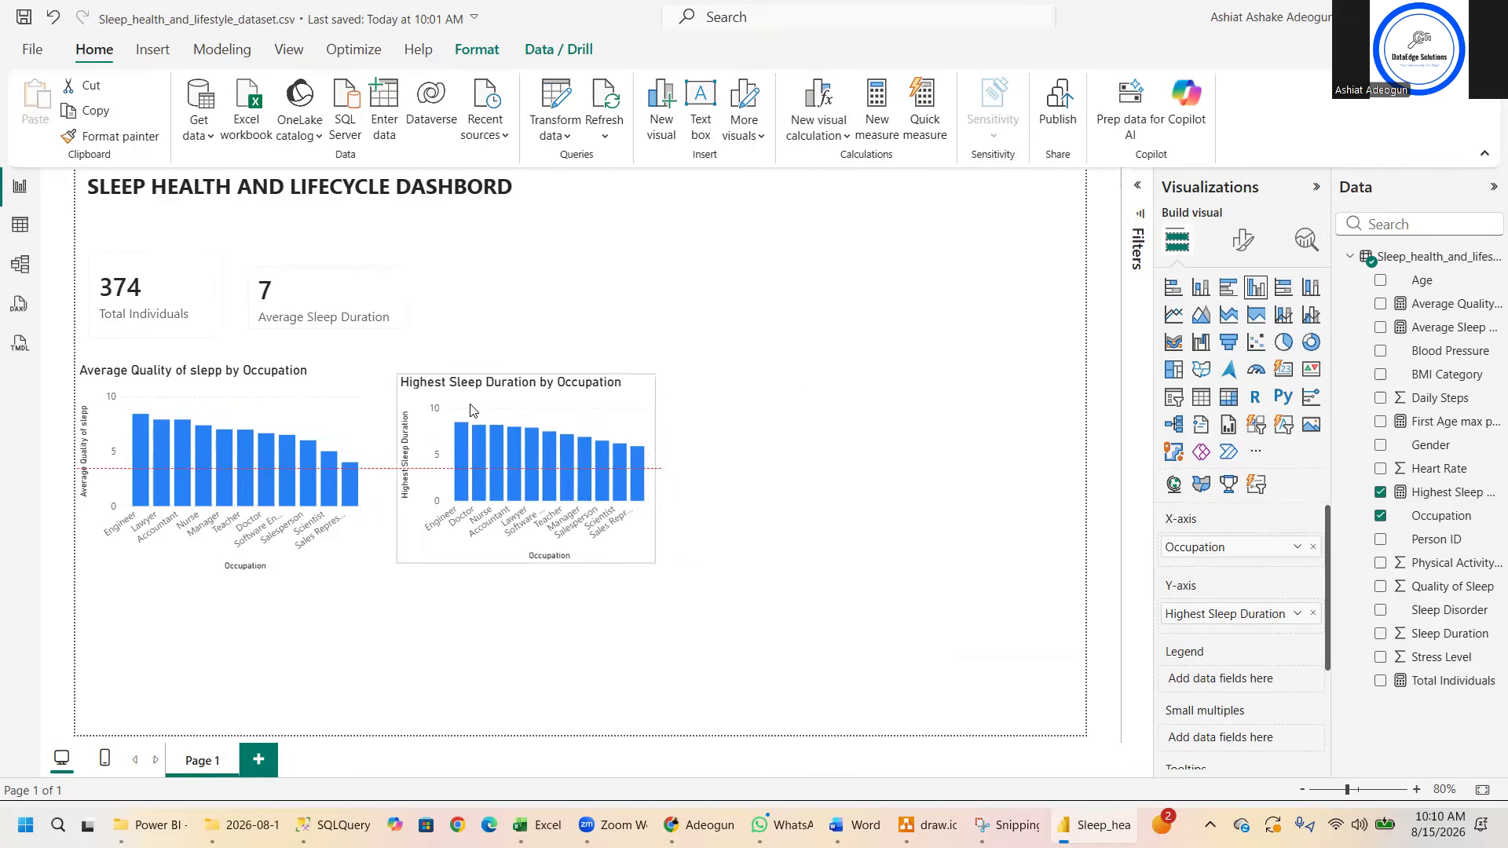
- Create a clustered bar chart of Total Individuals by BMI Category
left_click(755, 424)
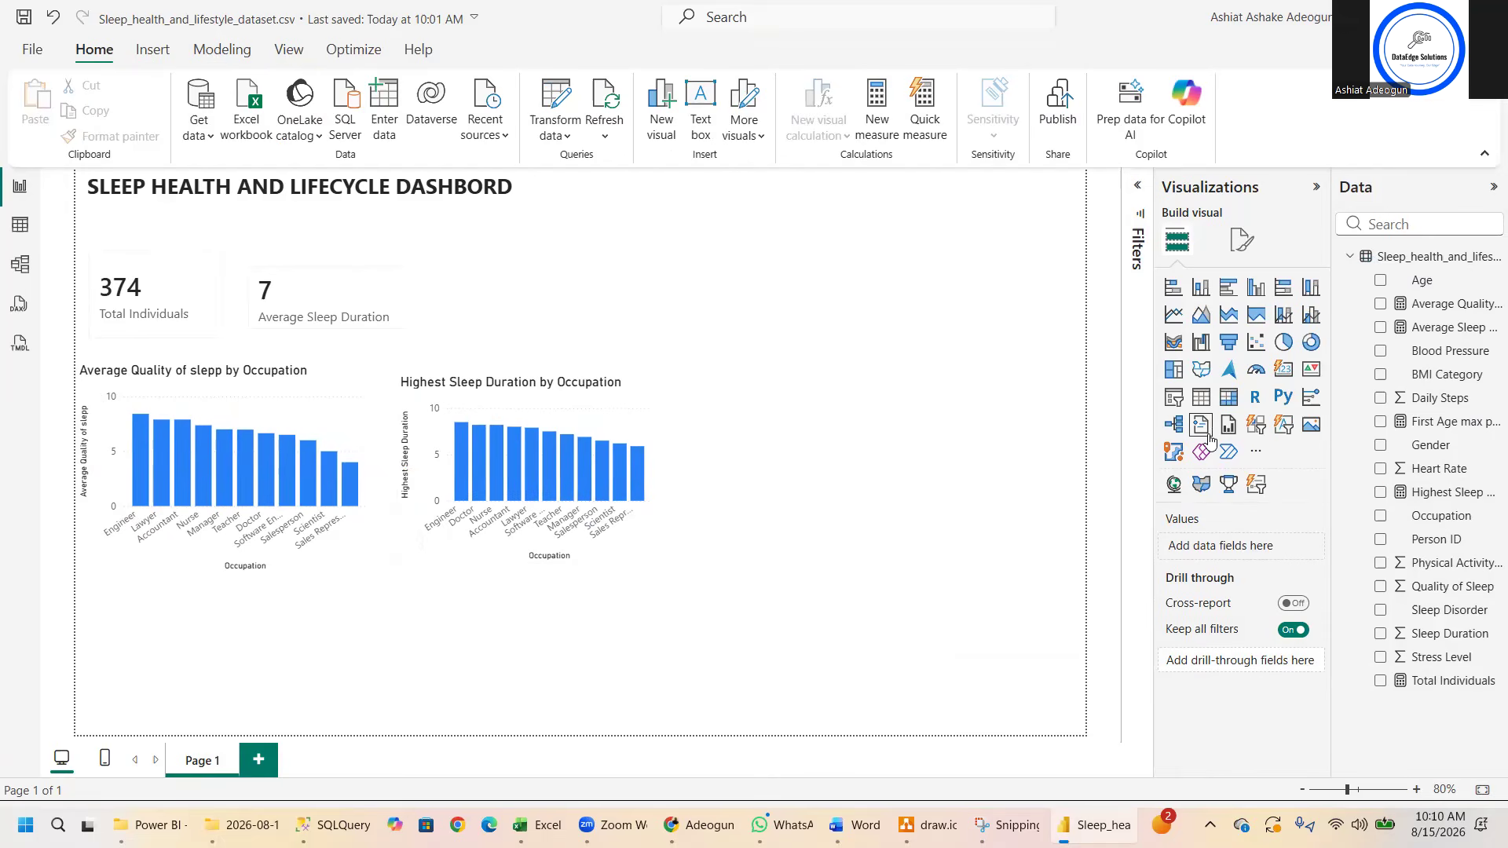
left_click(1228, 287)
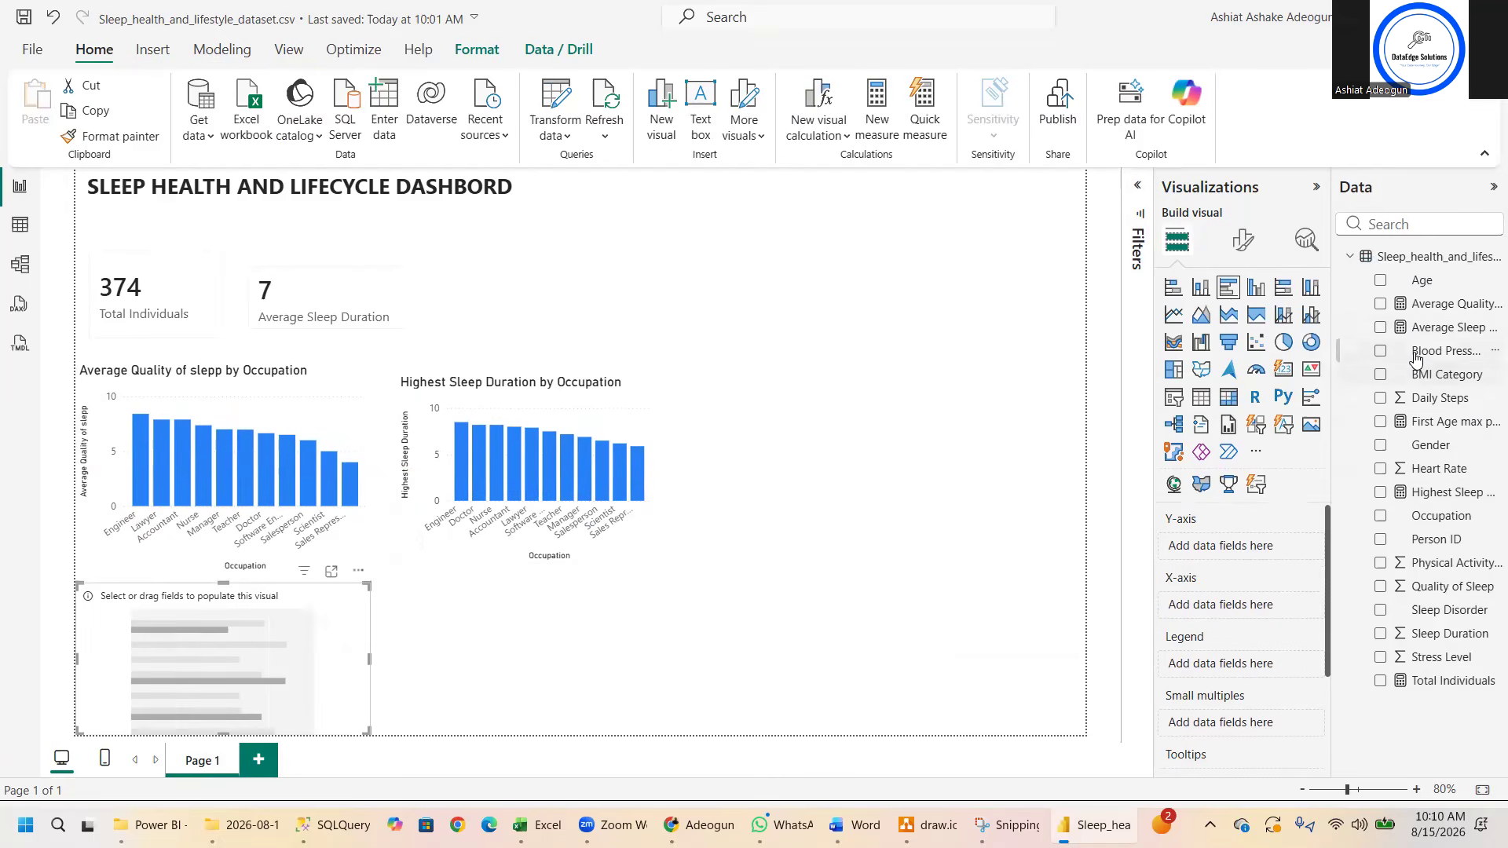
left_click(1381, 374)
left_click(1380, 682)
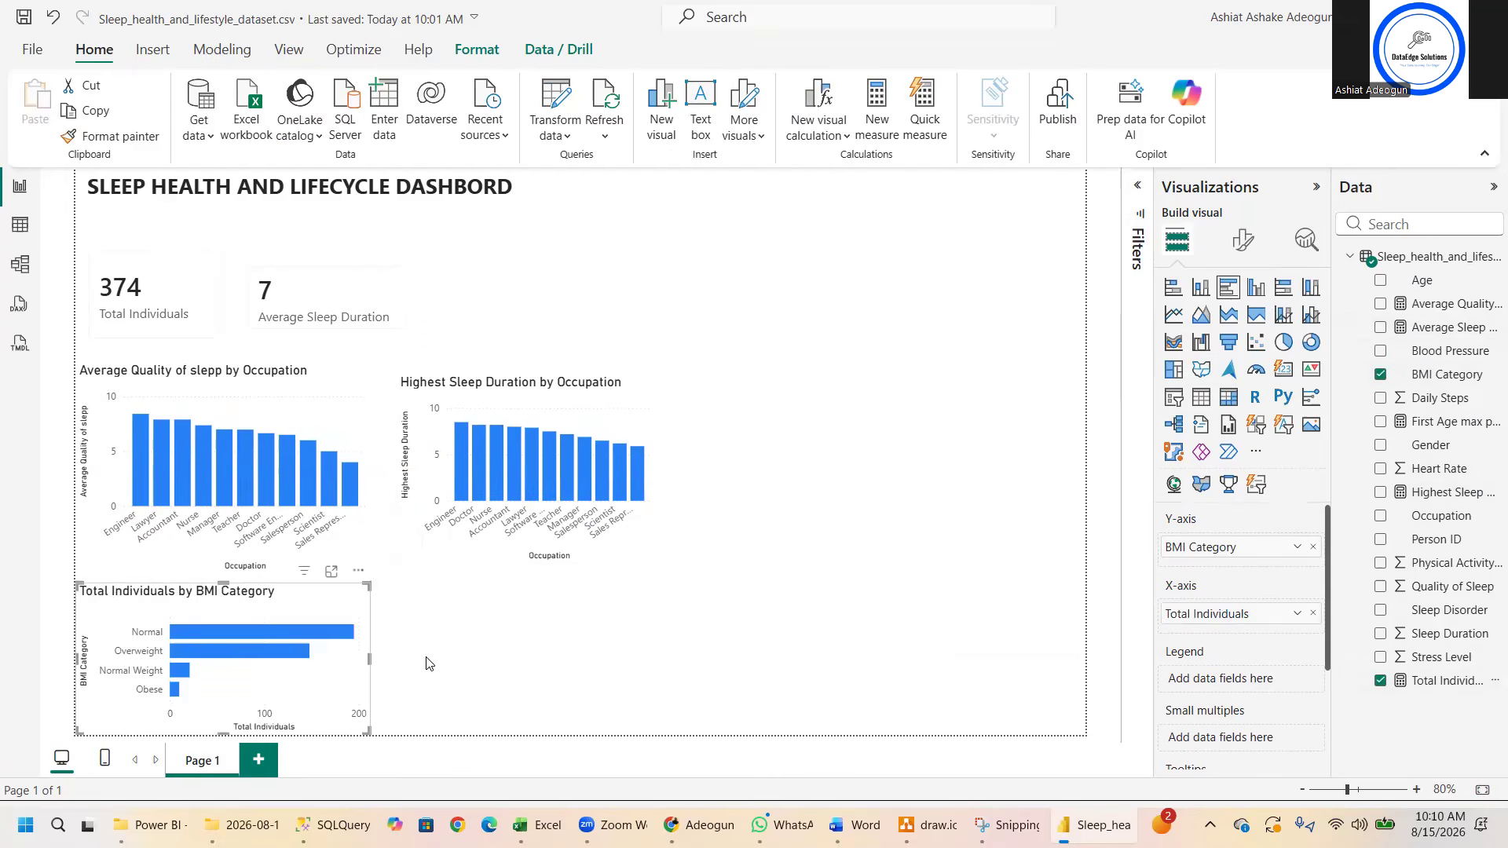
- Place the Total Individuals by BMI Category chart beside the Highest Sleep Duration chart and widen it to the page's edge
left_click_drag(235, 597, 557, 539)
left_click_drag(778, 503, 956, 420)
left_click_drag(1001, 541, 1083, 561)
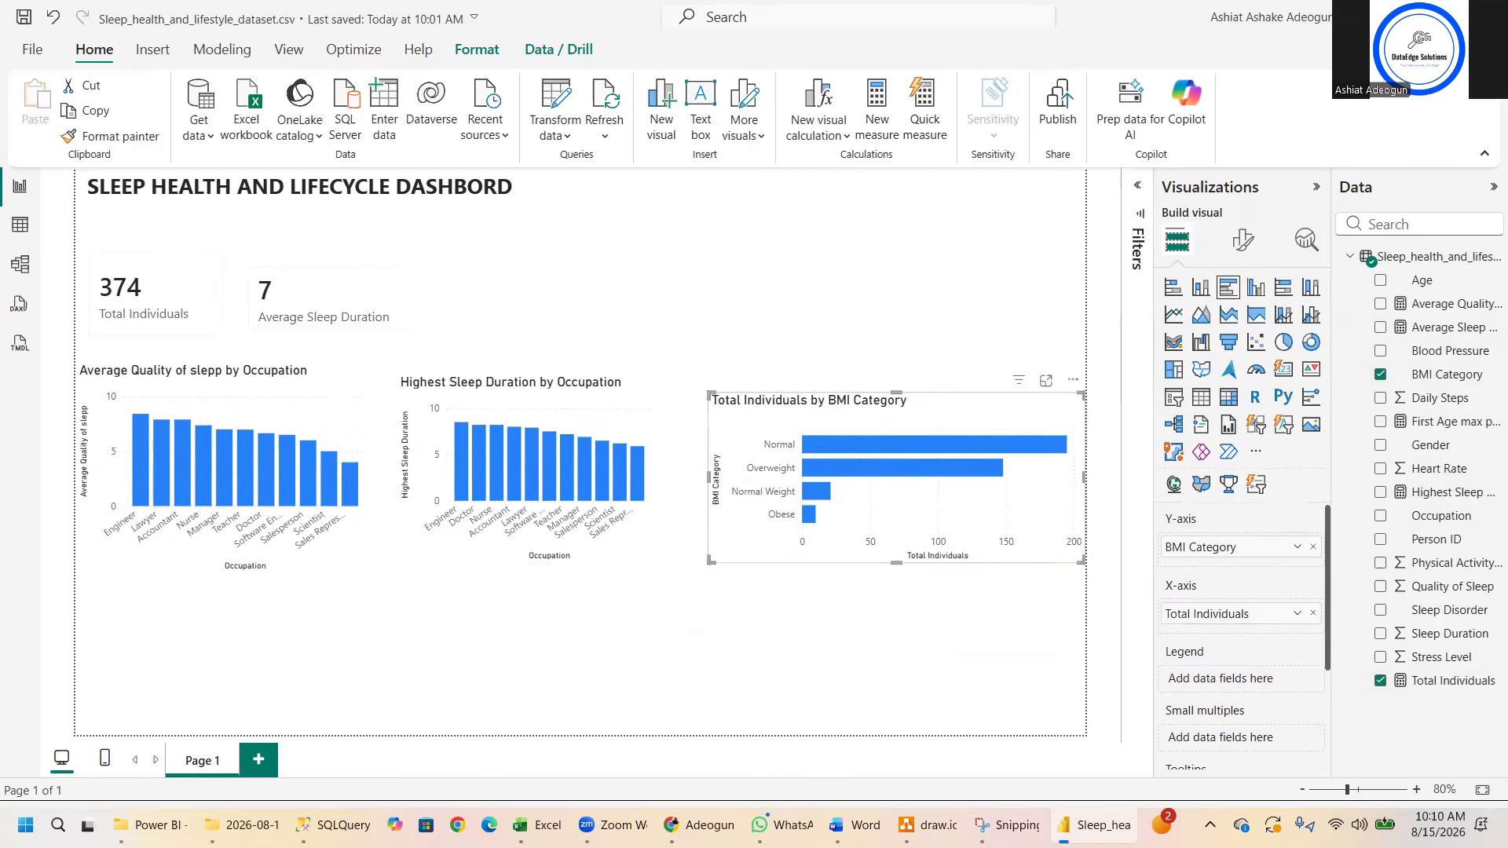
- Switch to Word and read the next question in the Power_BI_Practice_Questions_Sleep_Health_Dataset document
key("alt+Tab")
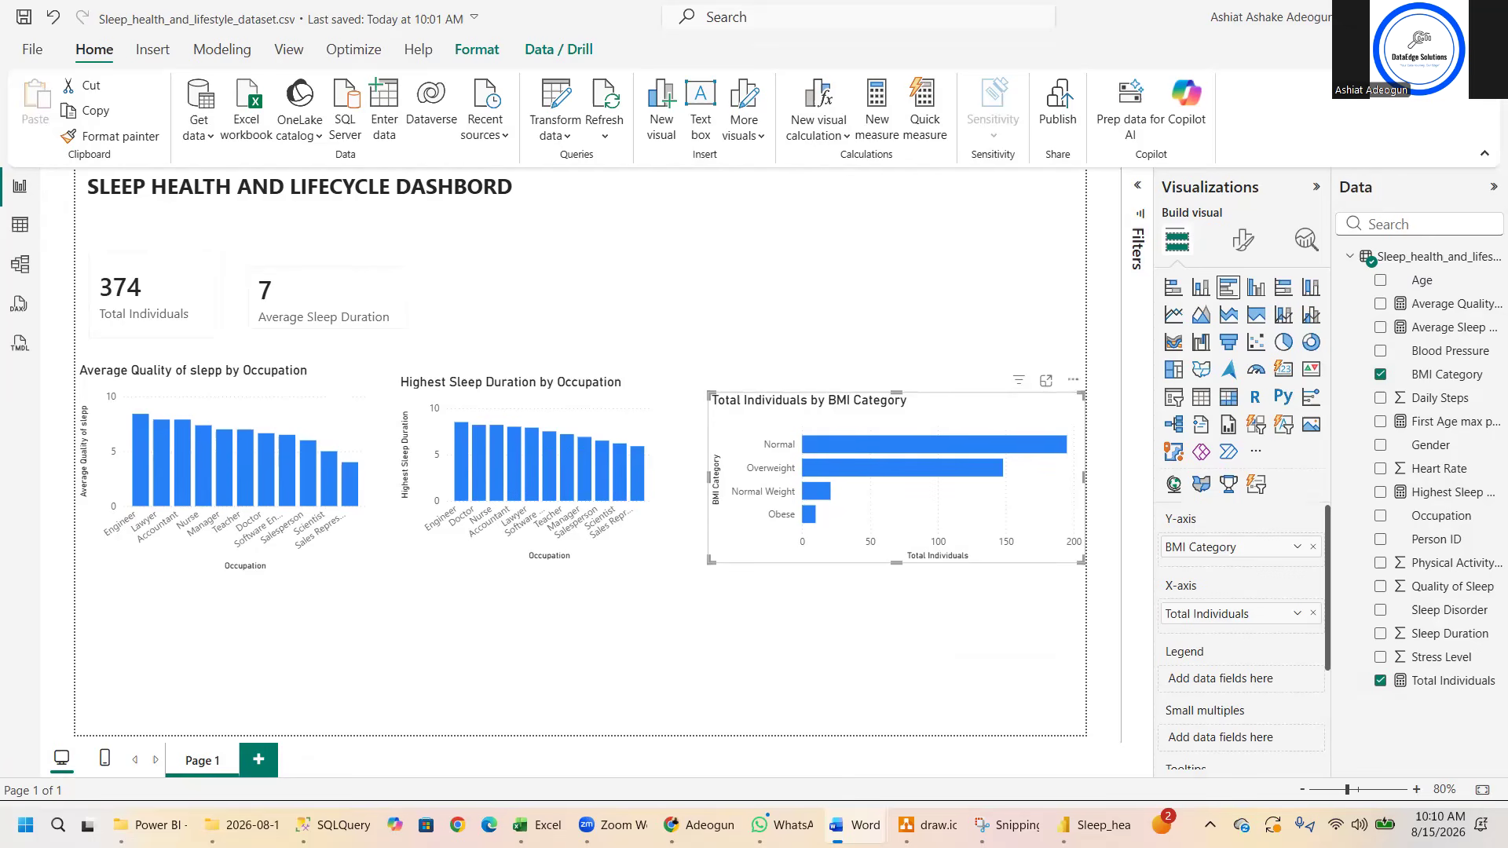
left_click(206, 625)
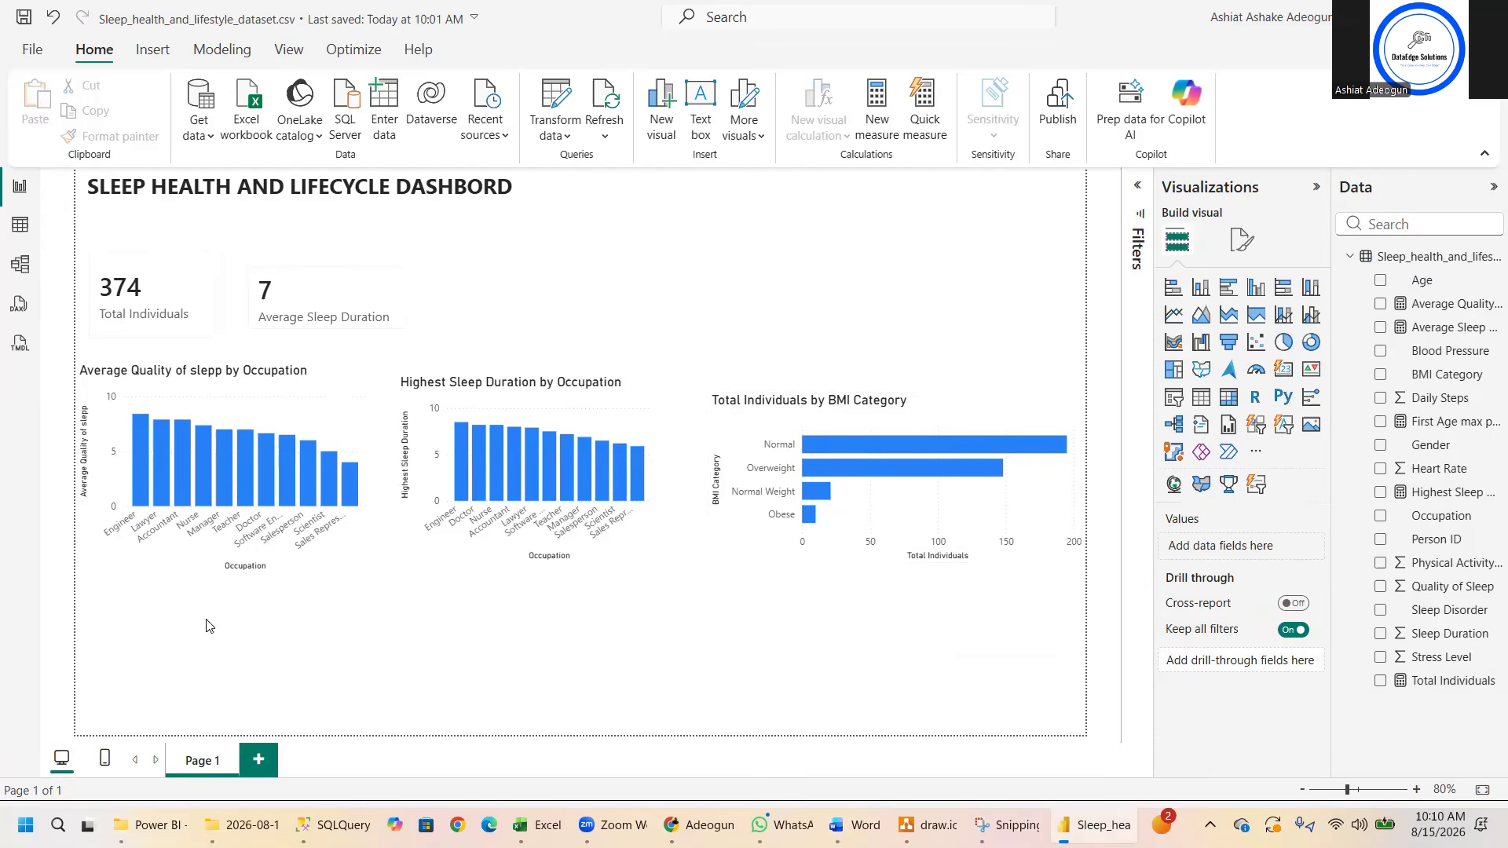
mouse_move(617, 825)
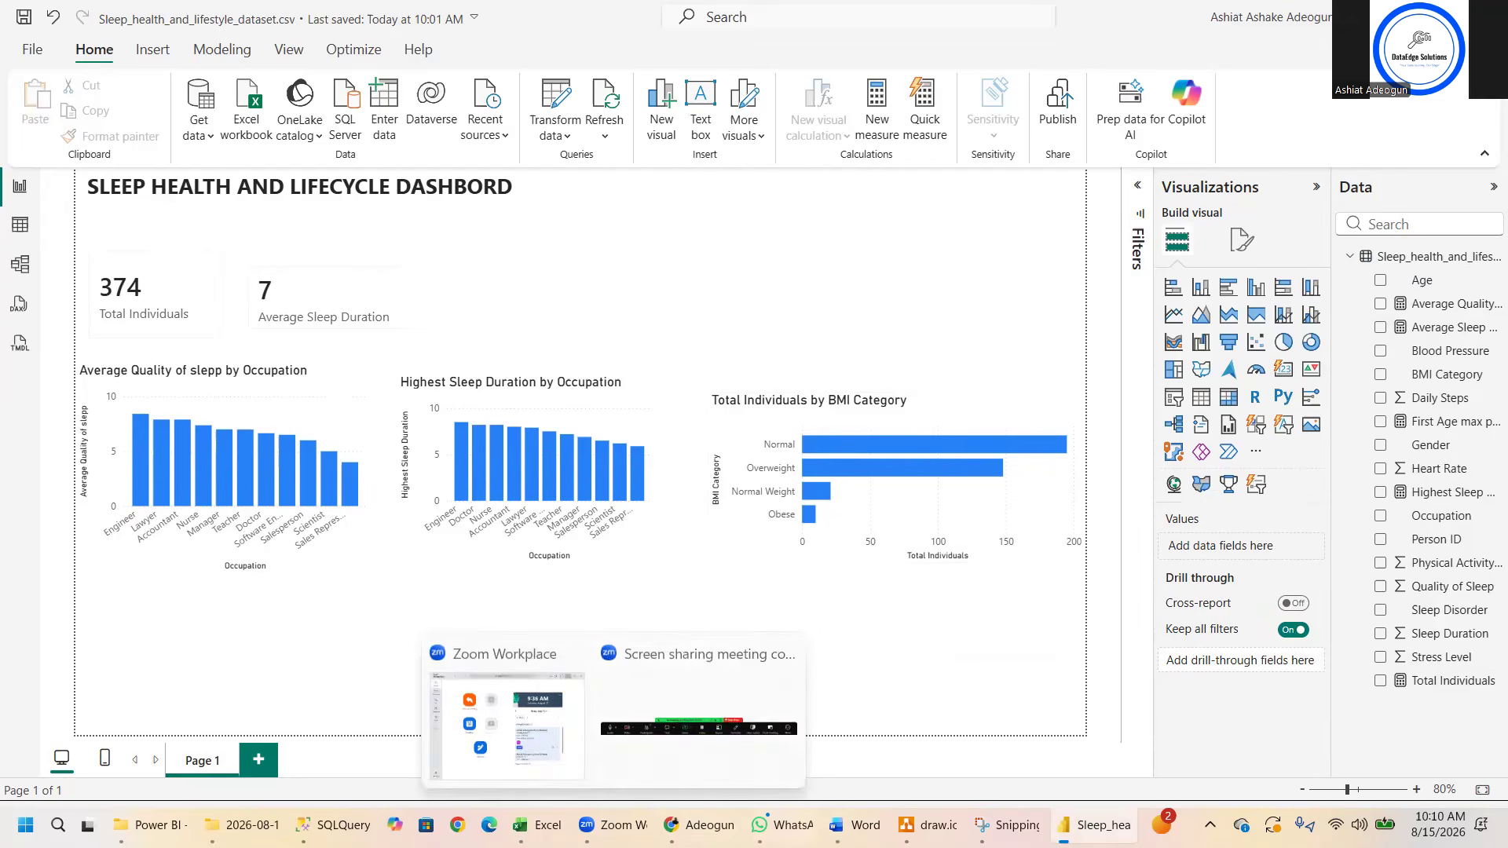
mouse_move(836, 825)
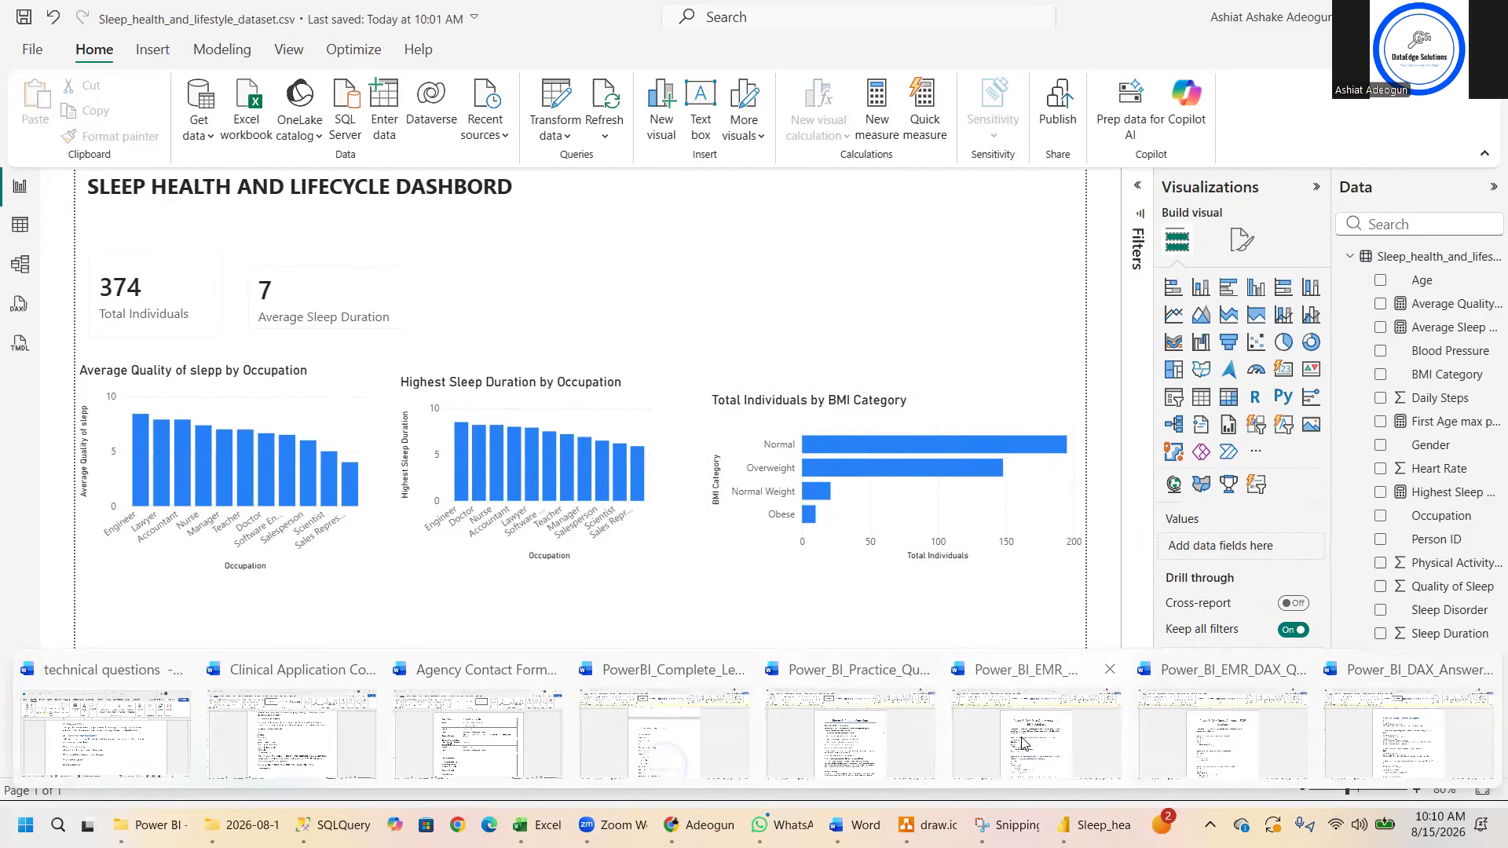
left_click(858, 729)
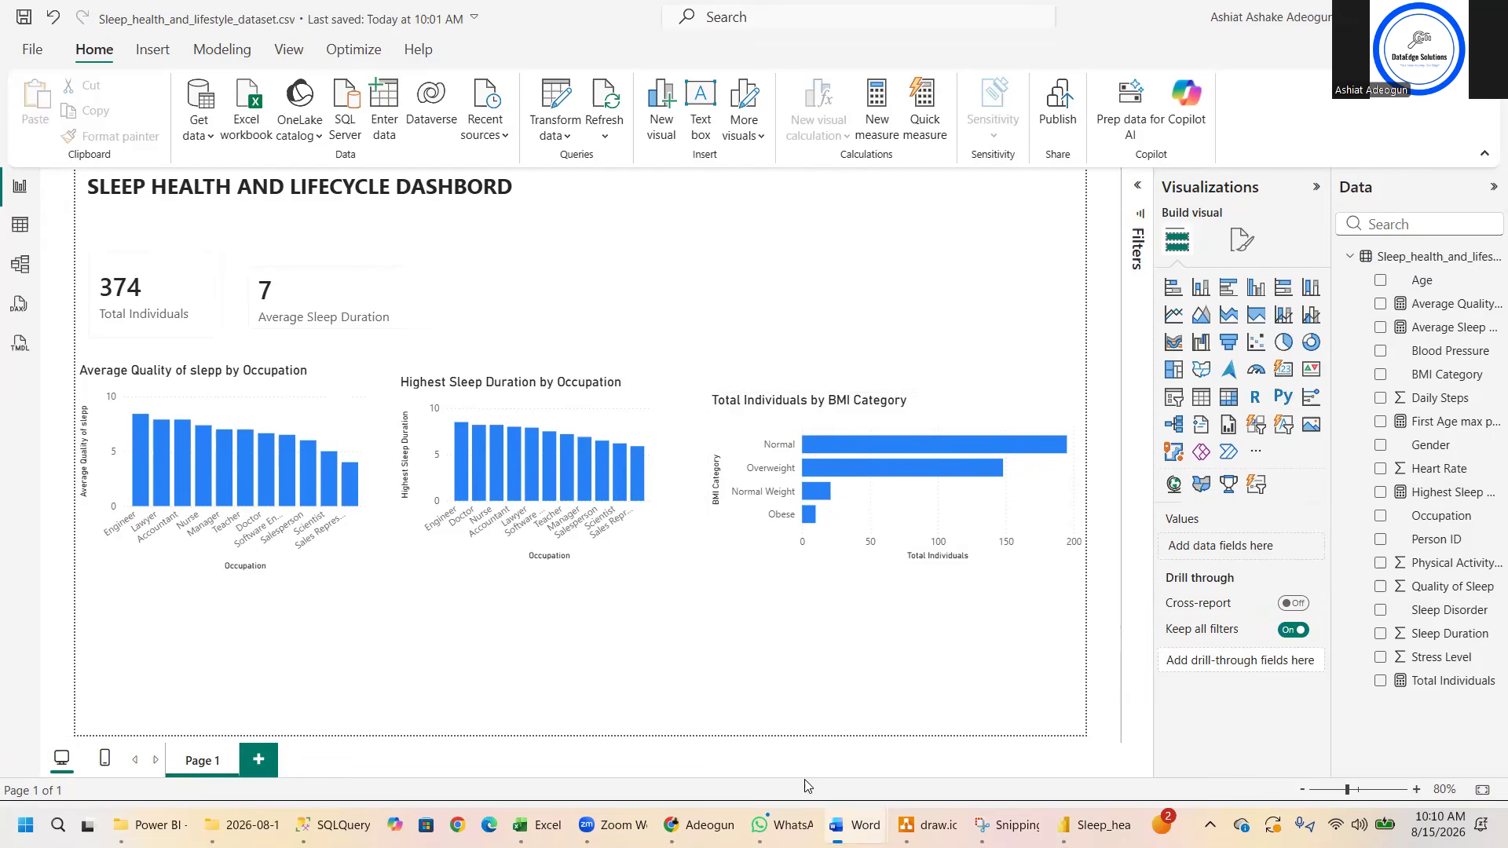
mouse_move(838, 820)
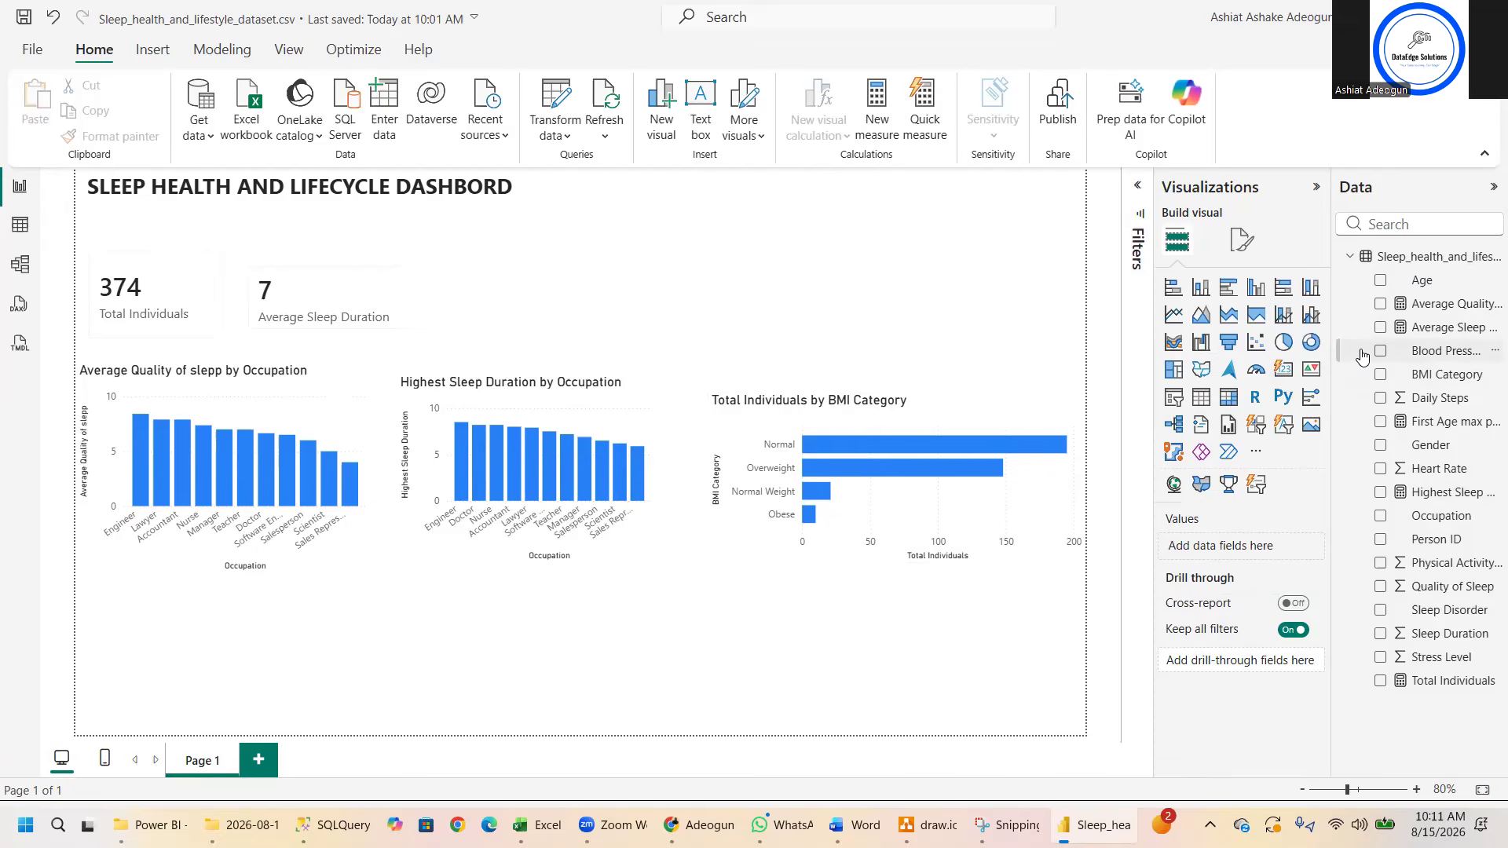
- Create the measure Average Step = AVERAGE(Sleep_health_and_lifestyle_dataset[Daily Steps]) in the Sleep_health_and_lifestyle_dataset table
right_click(1395, 259)
left_click(1311, 295)
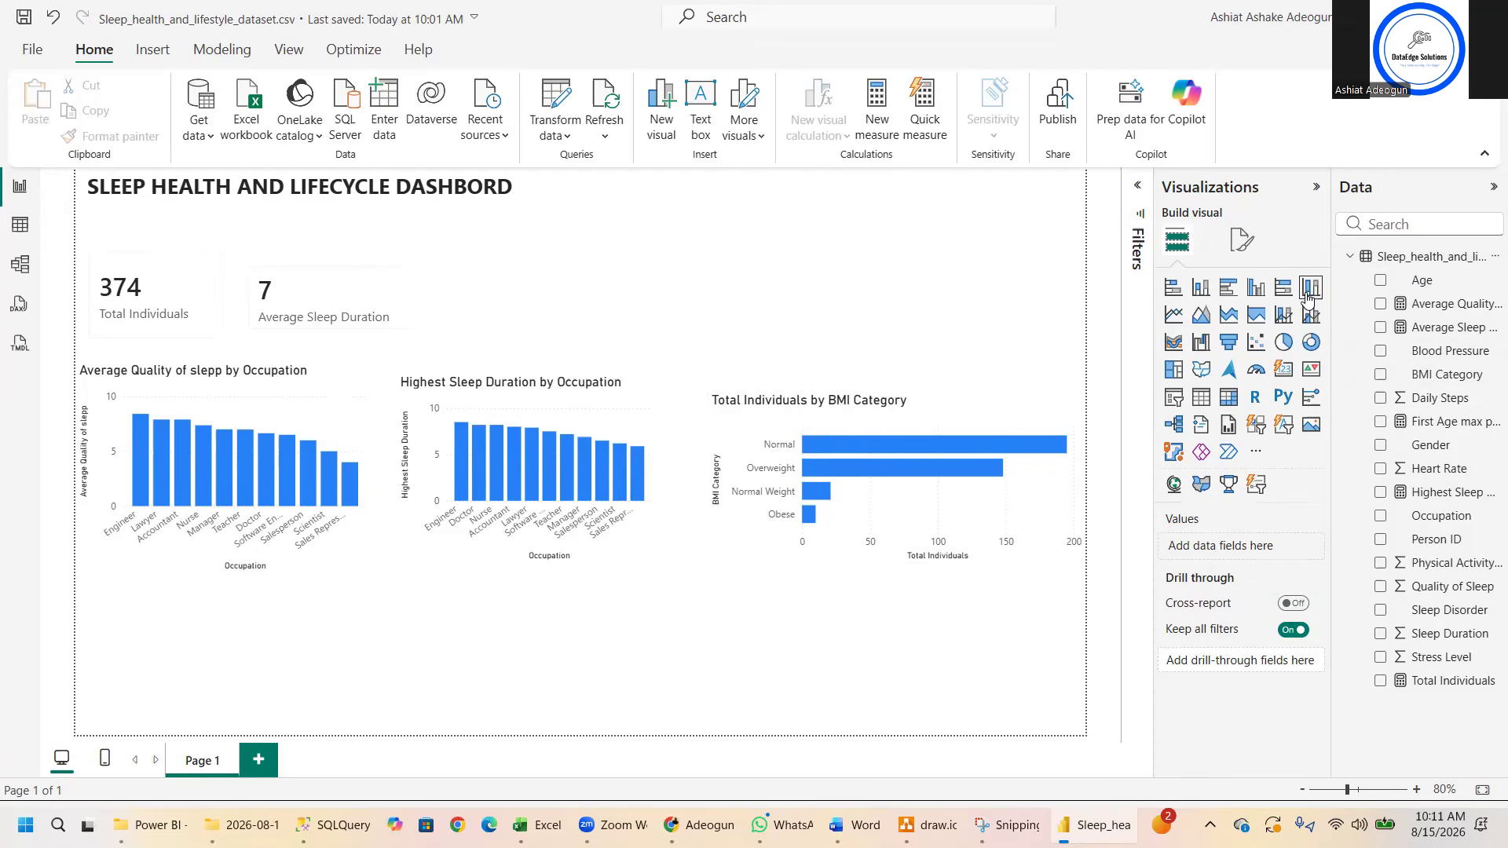
type("Average ")
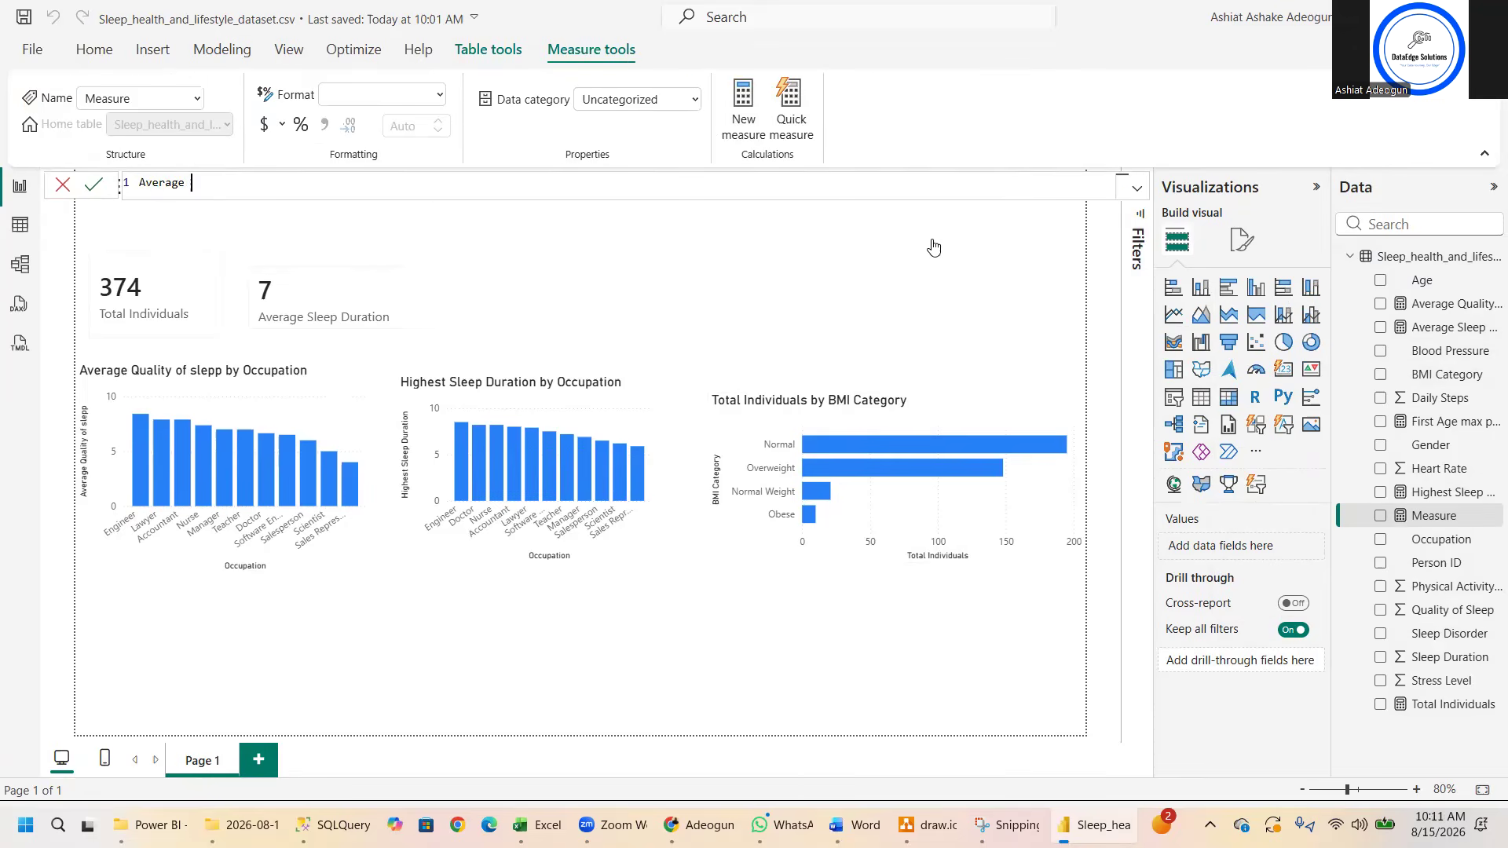
type("Step = Average")
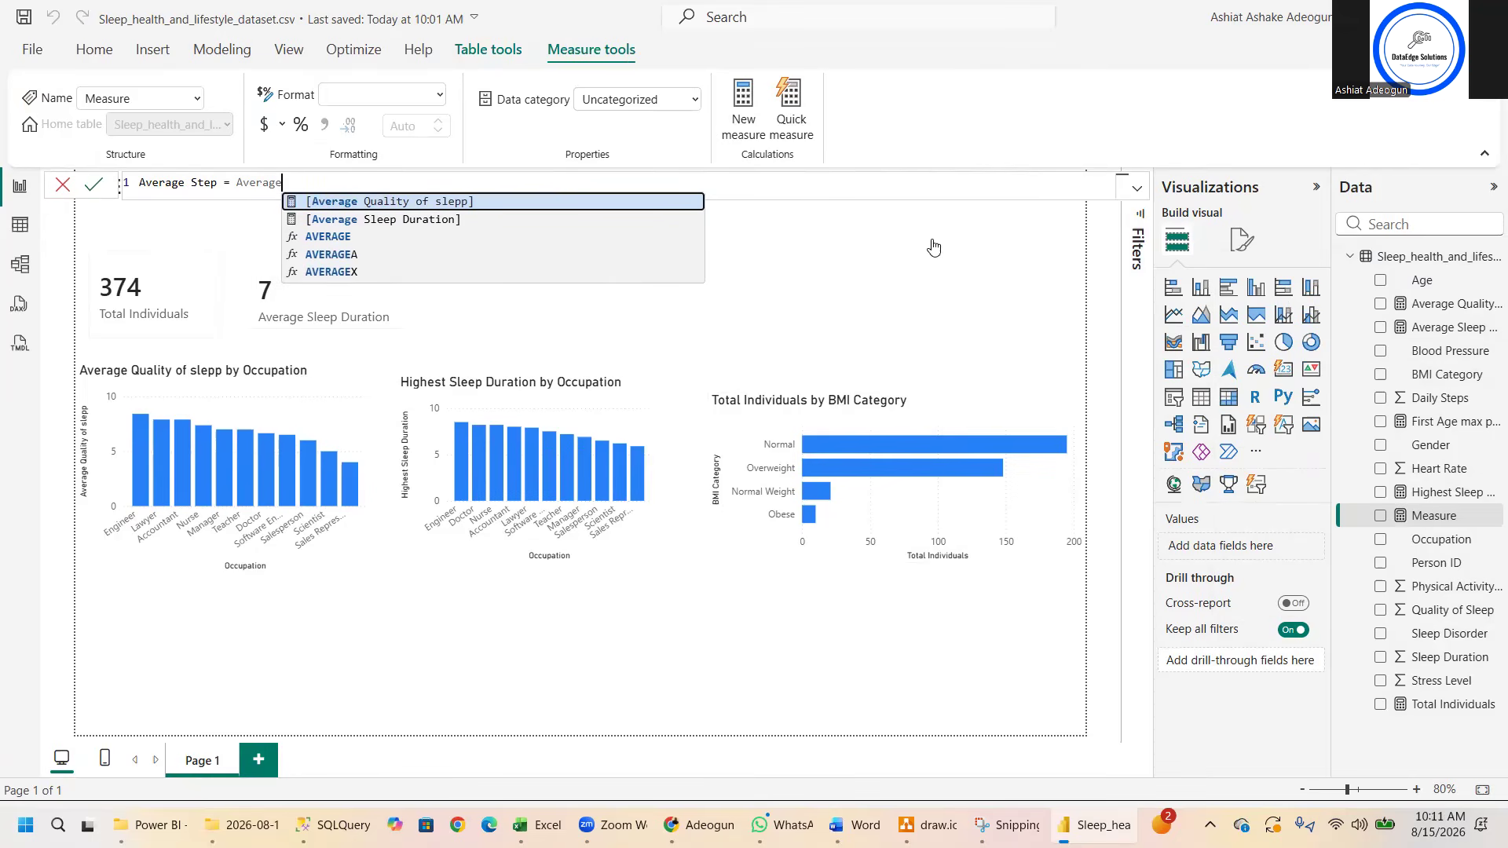
left_click(335, 237)
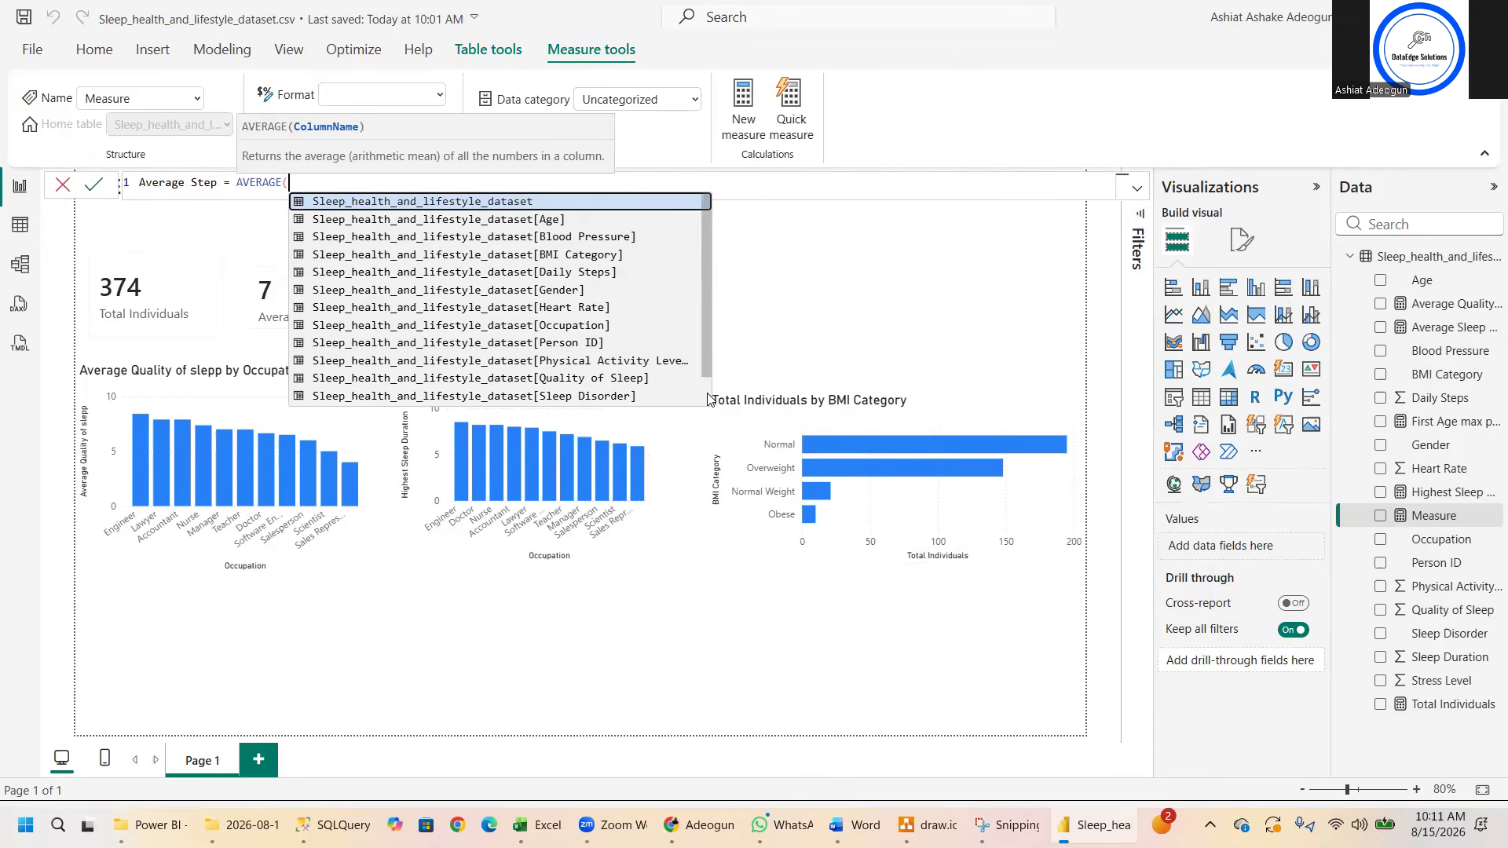
scroll(707, 399, "down", 1)
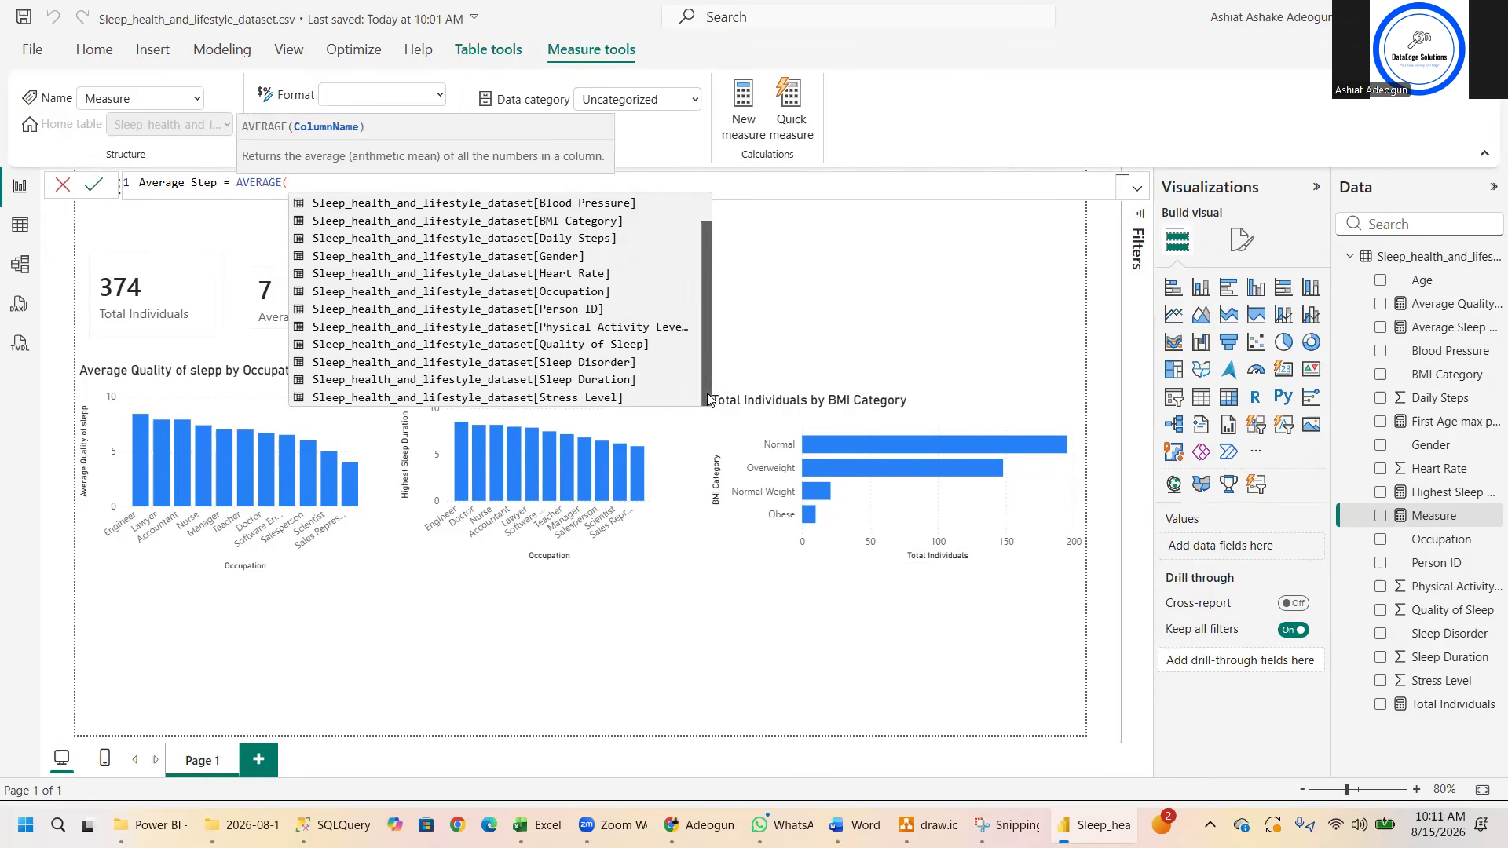
left_click(588, 239)
type(")")
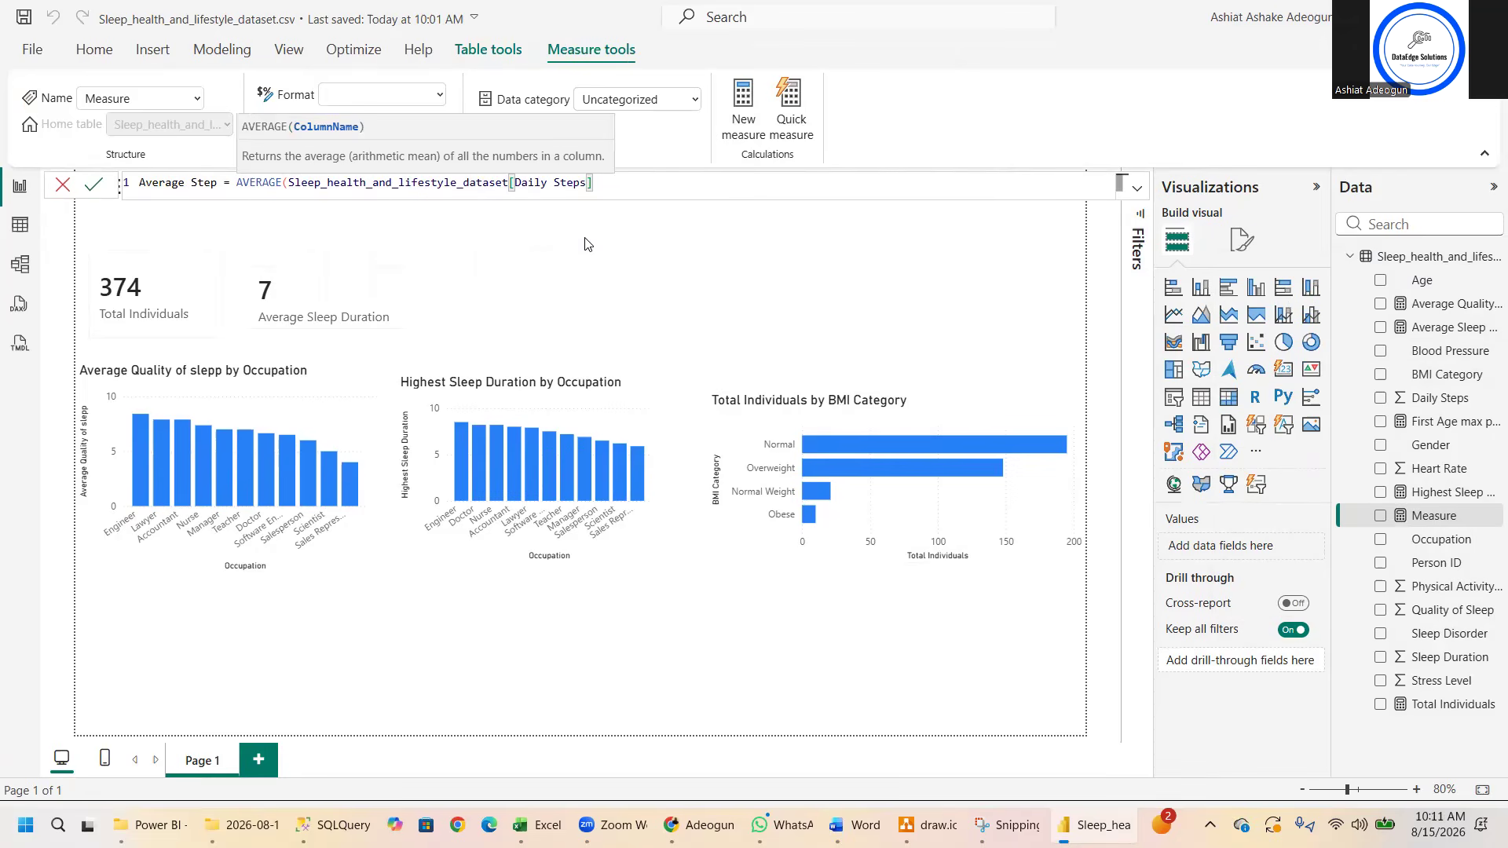
key("Return")
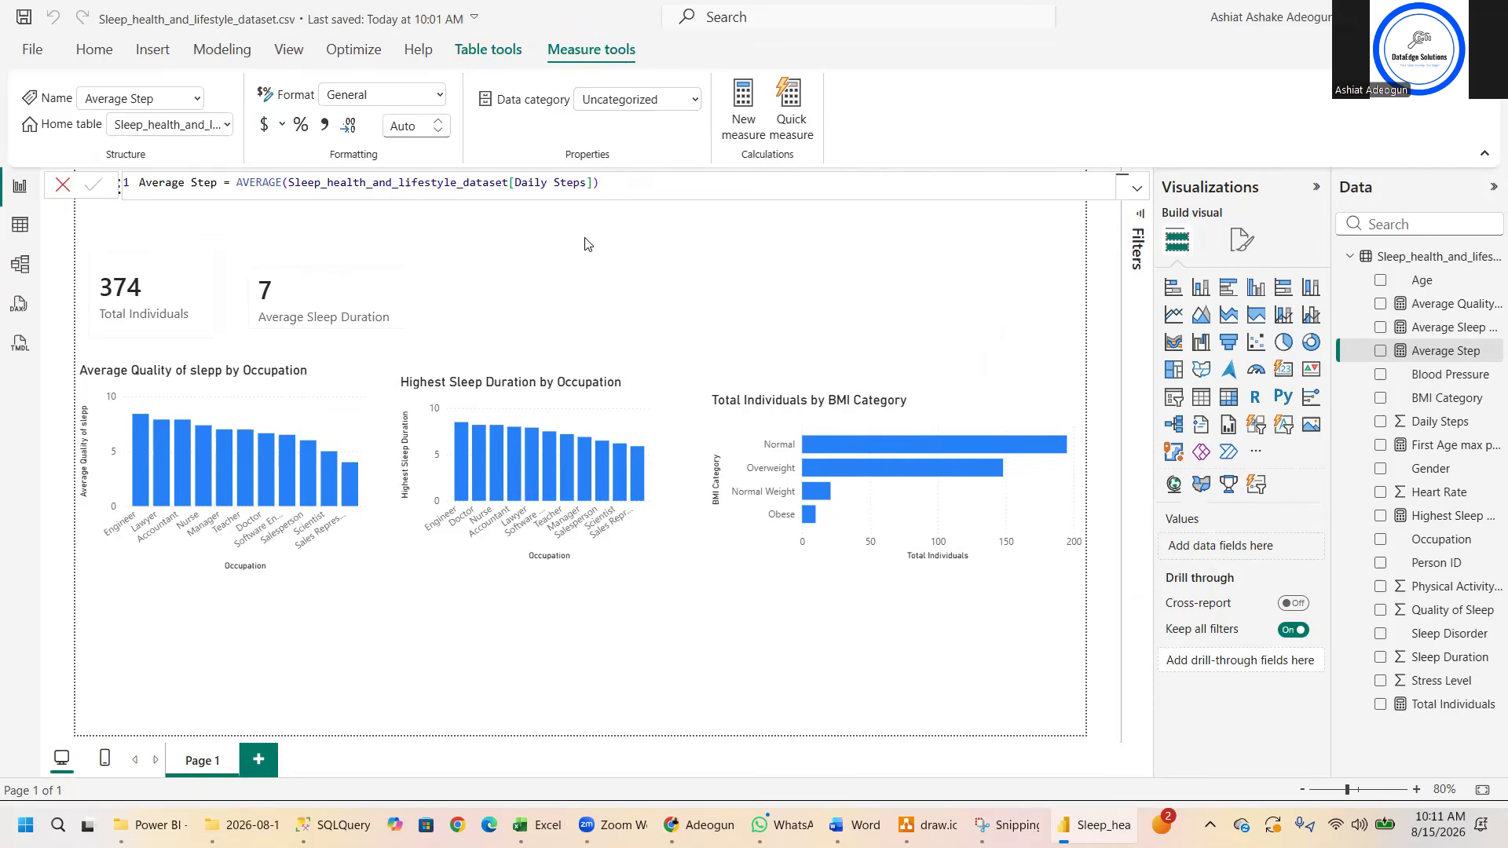
- Create a clustered bar chart of Average Step by BMI Category below the Average Quality of slepp chart and enlarge it slightly
left_click(271, 641)
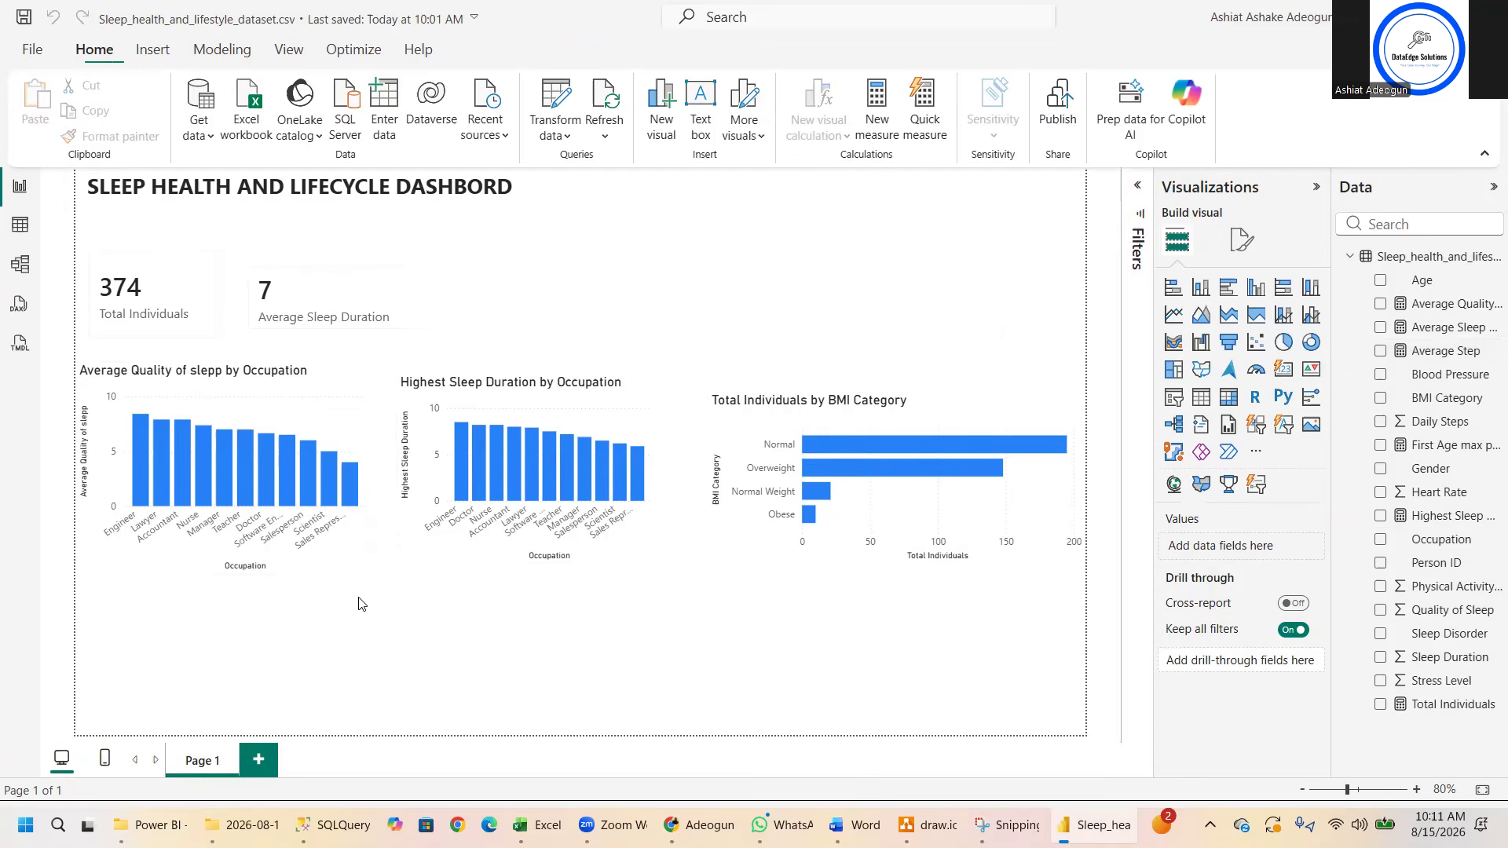
left_click(1229, 287)
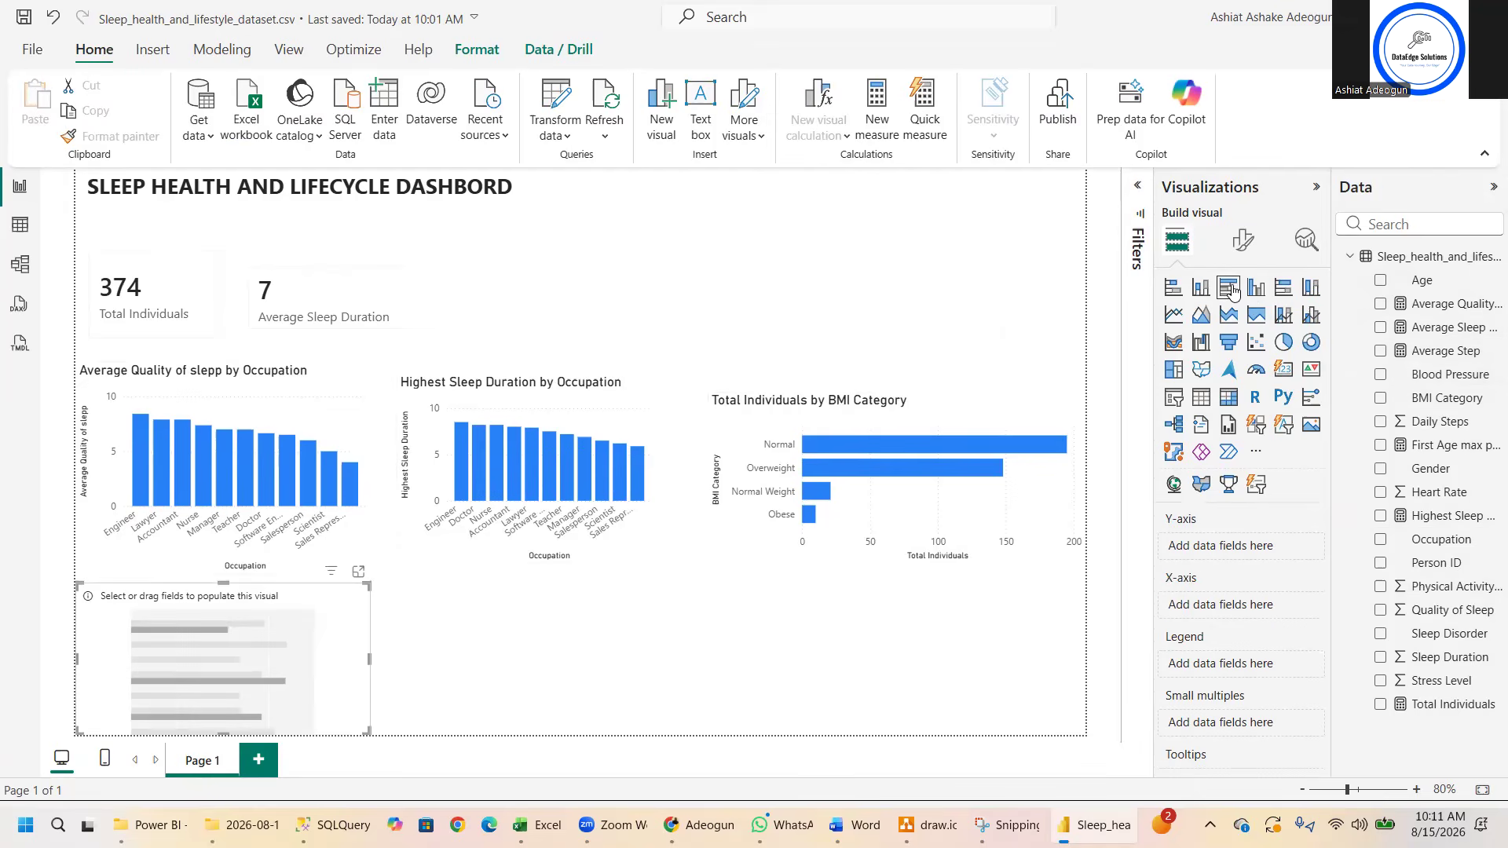
left_click(1382, 399)
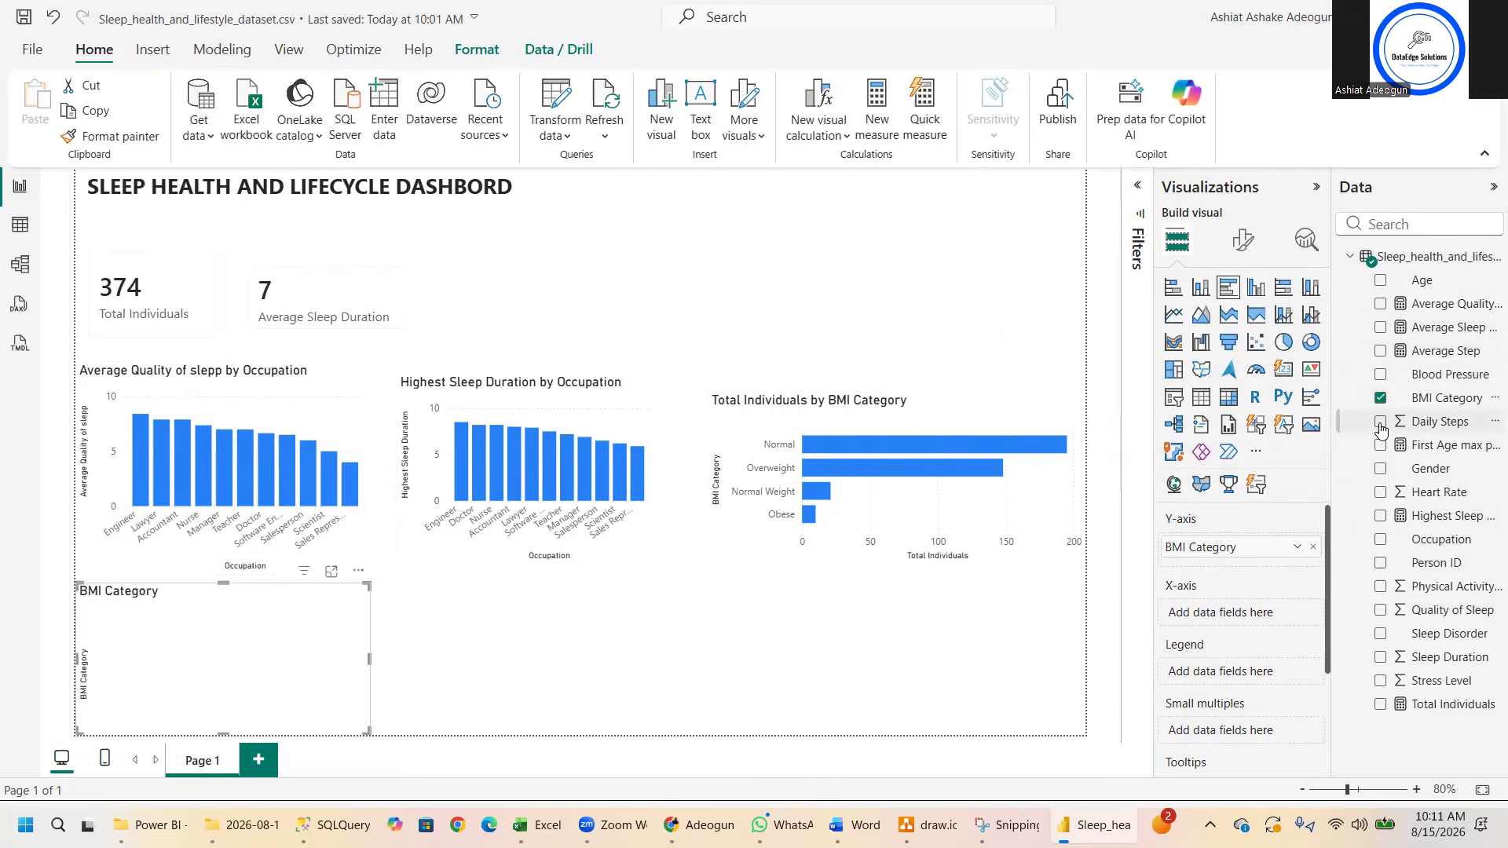
left_click(1382, 351)
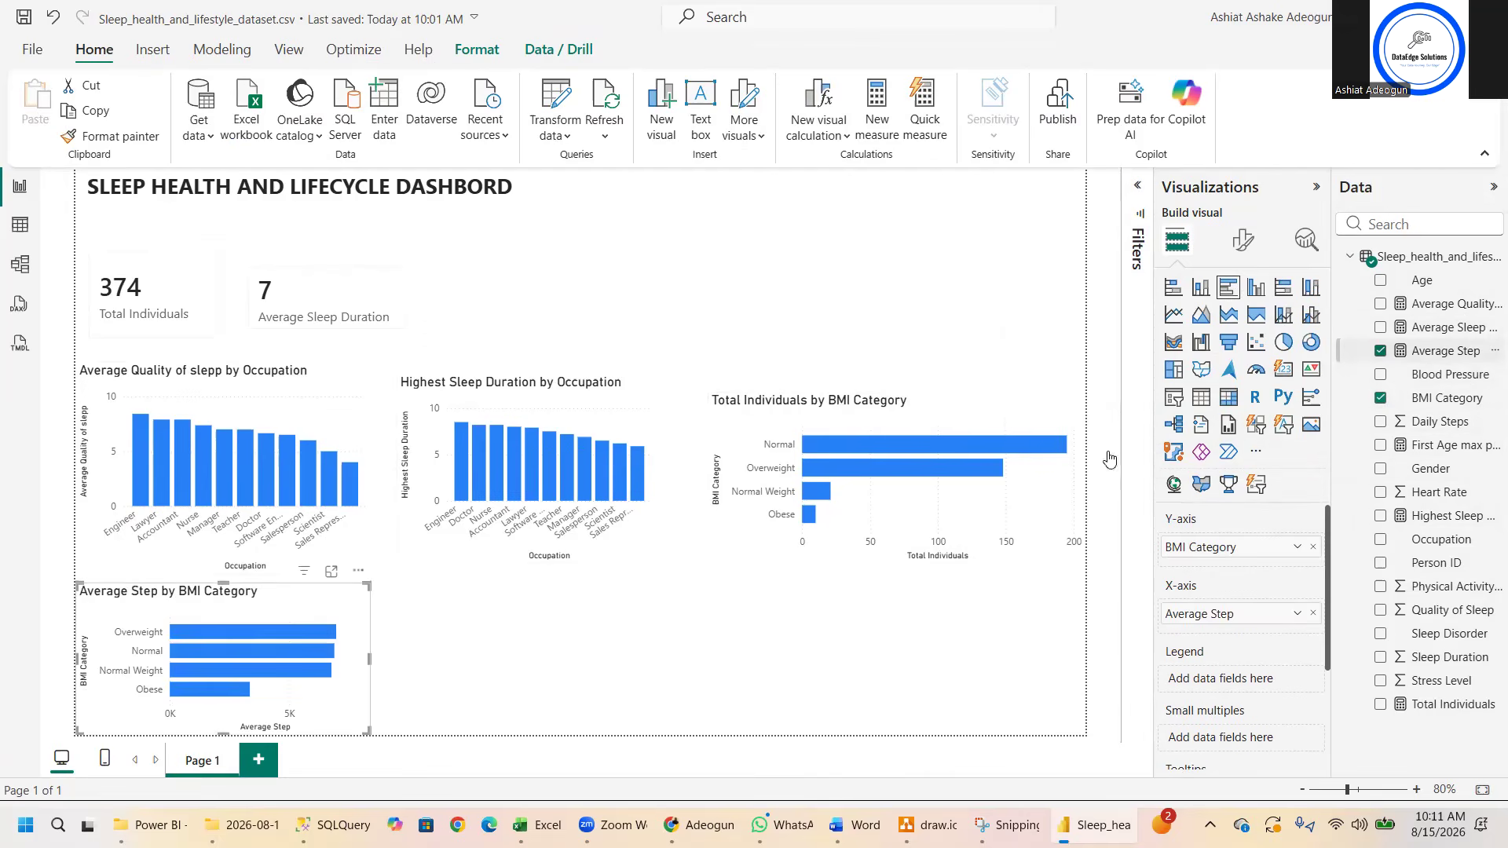
left_click_drag(368, 585, 386, 578)
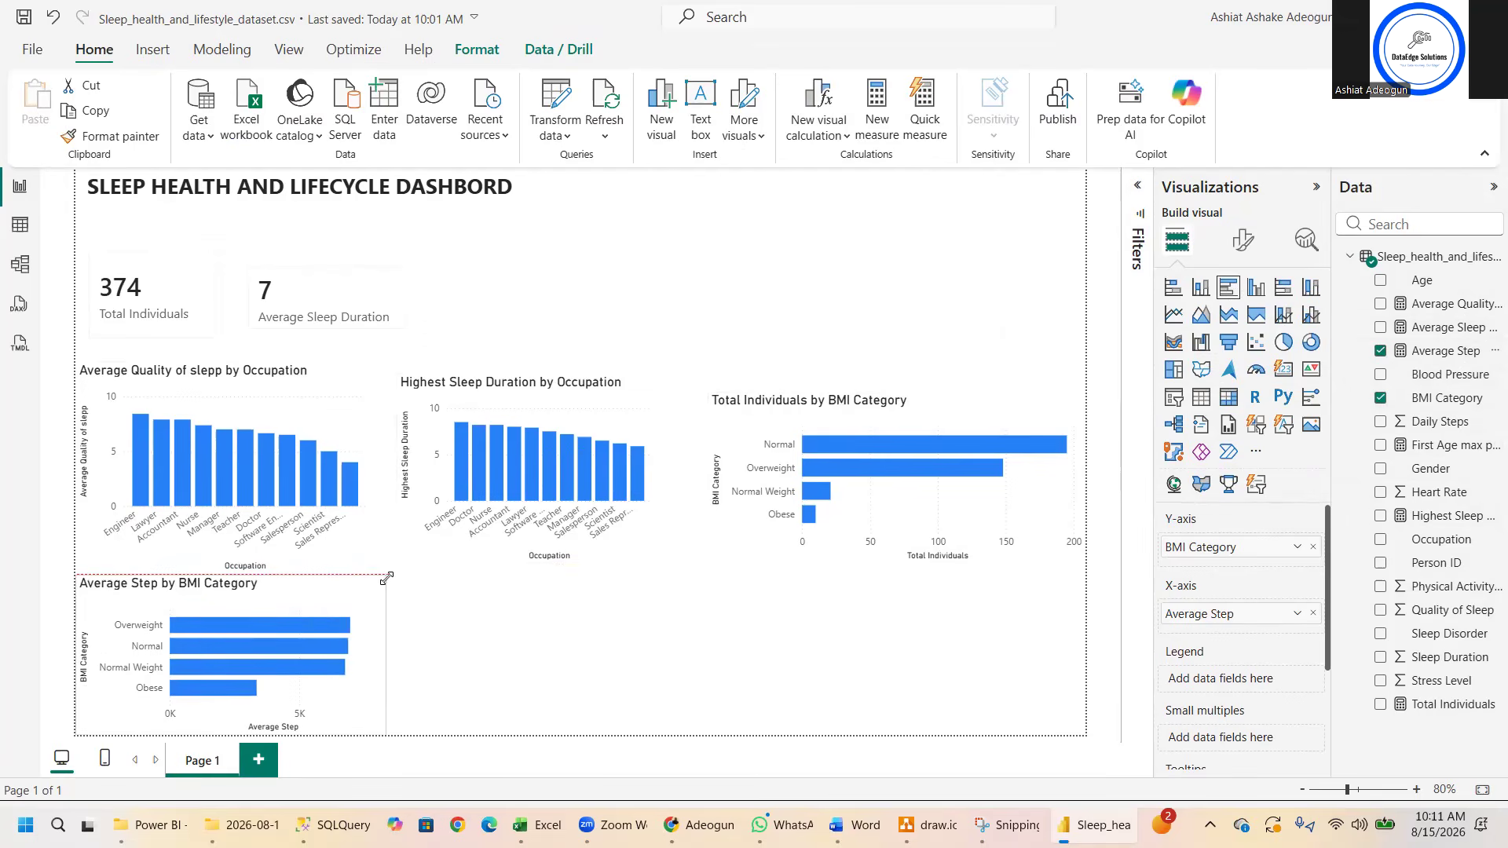
left_click(495, 639)
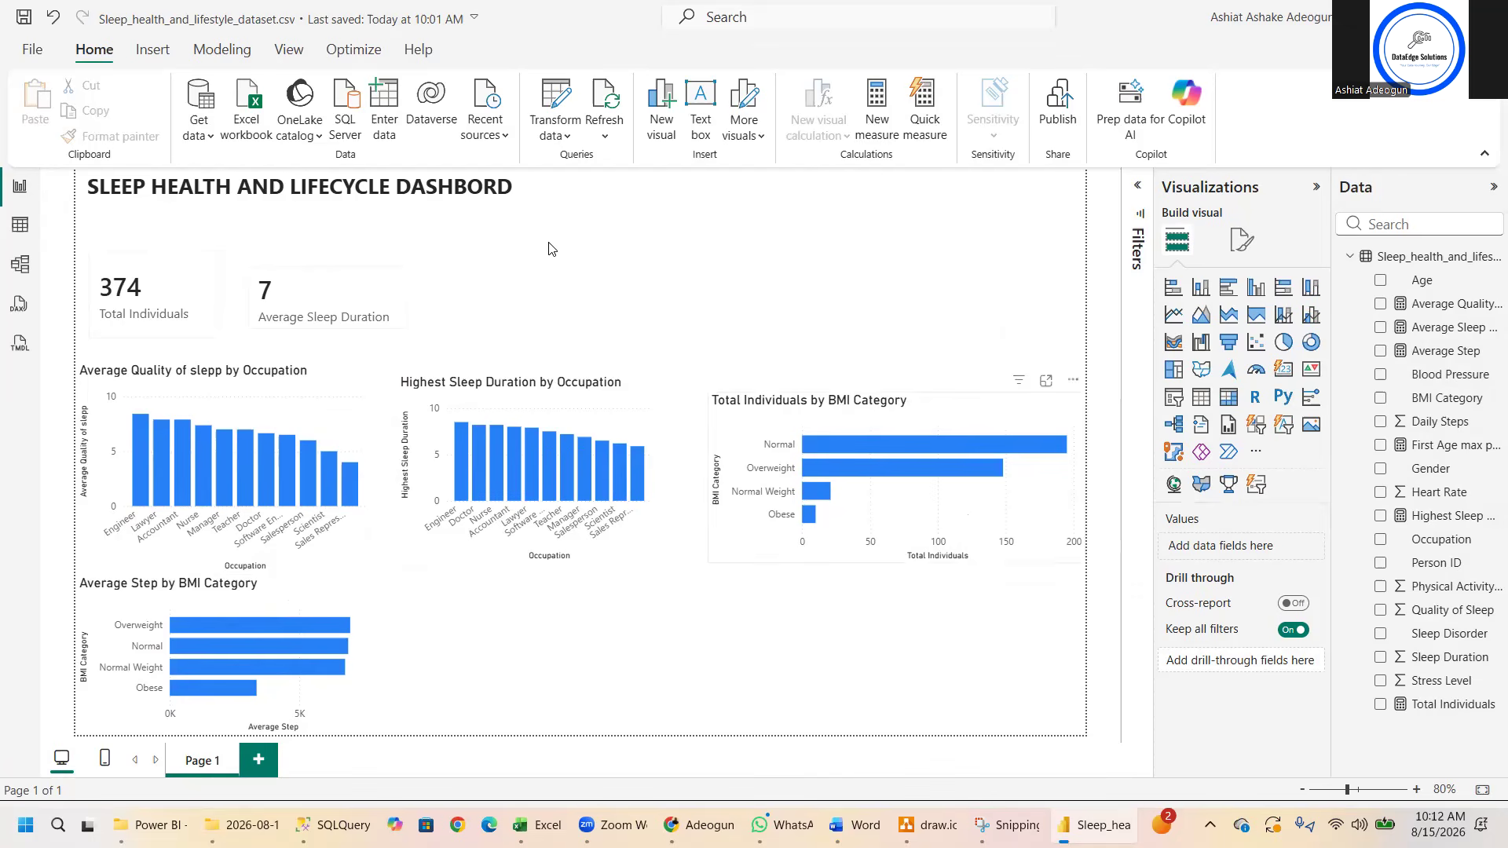
- Create the measure Average Stress = AVERAGE(Sleep_health_and_lifestyle_dataset[Stress Level]) in the Sleep_health_and_lifestyle_dataset table
right_click(1402, 253)
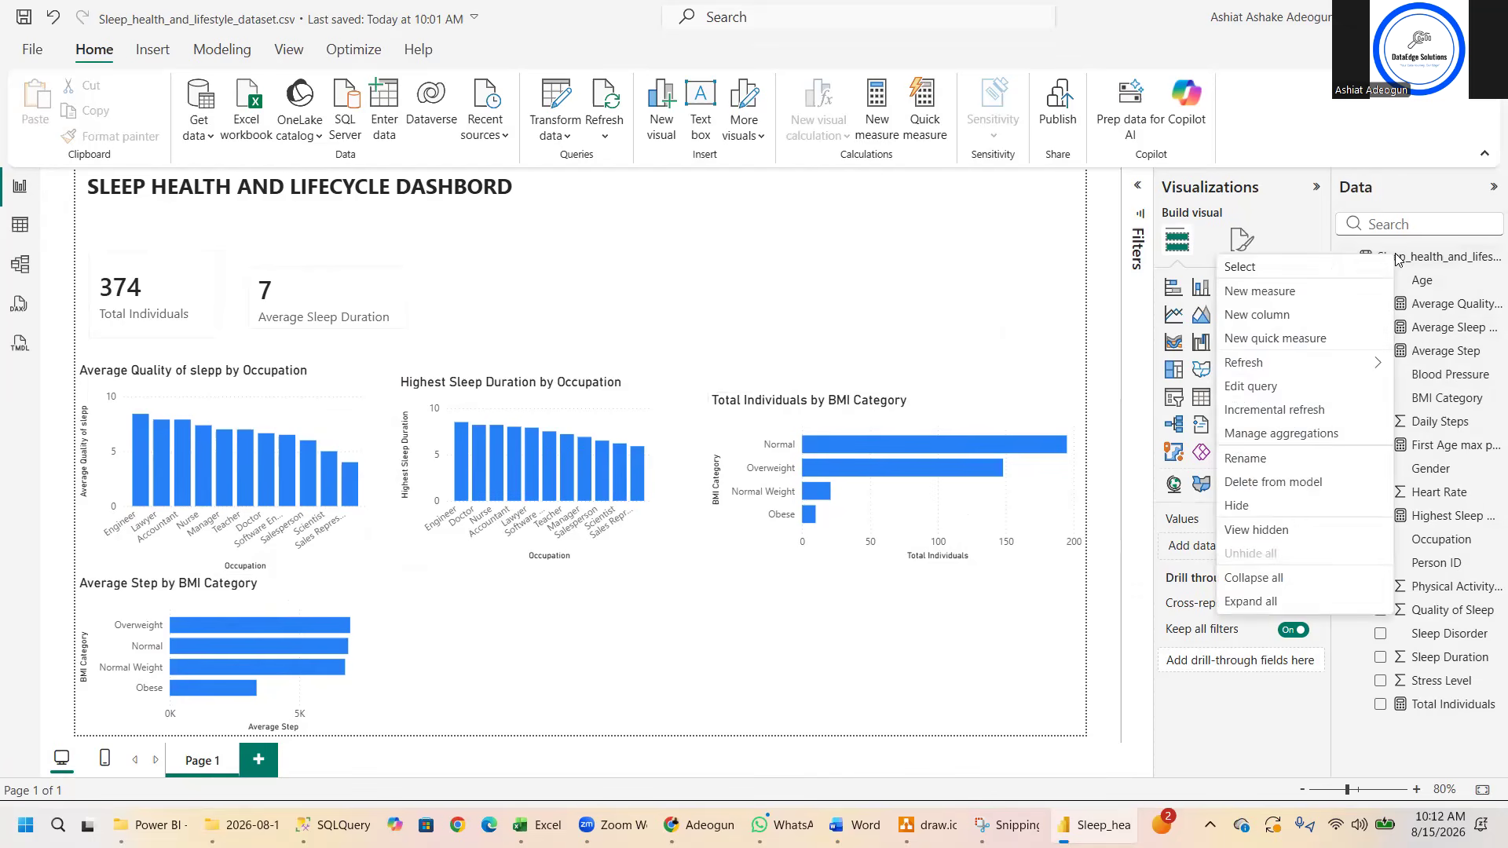
left_click(1292, 294)
type("Average Stress")
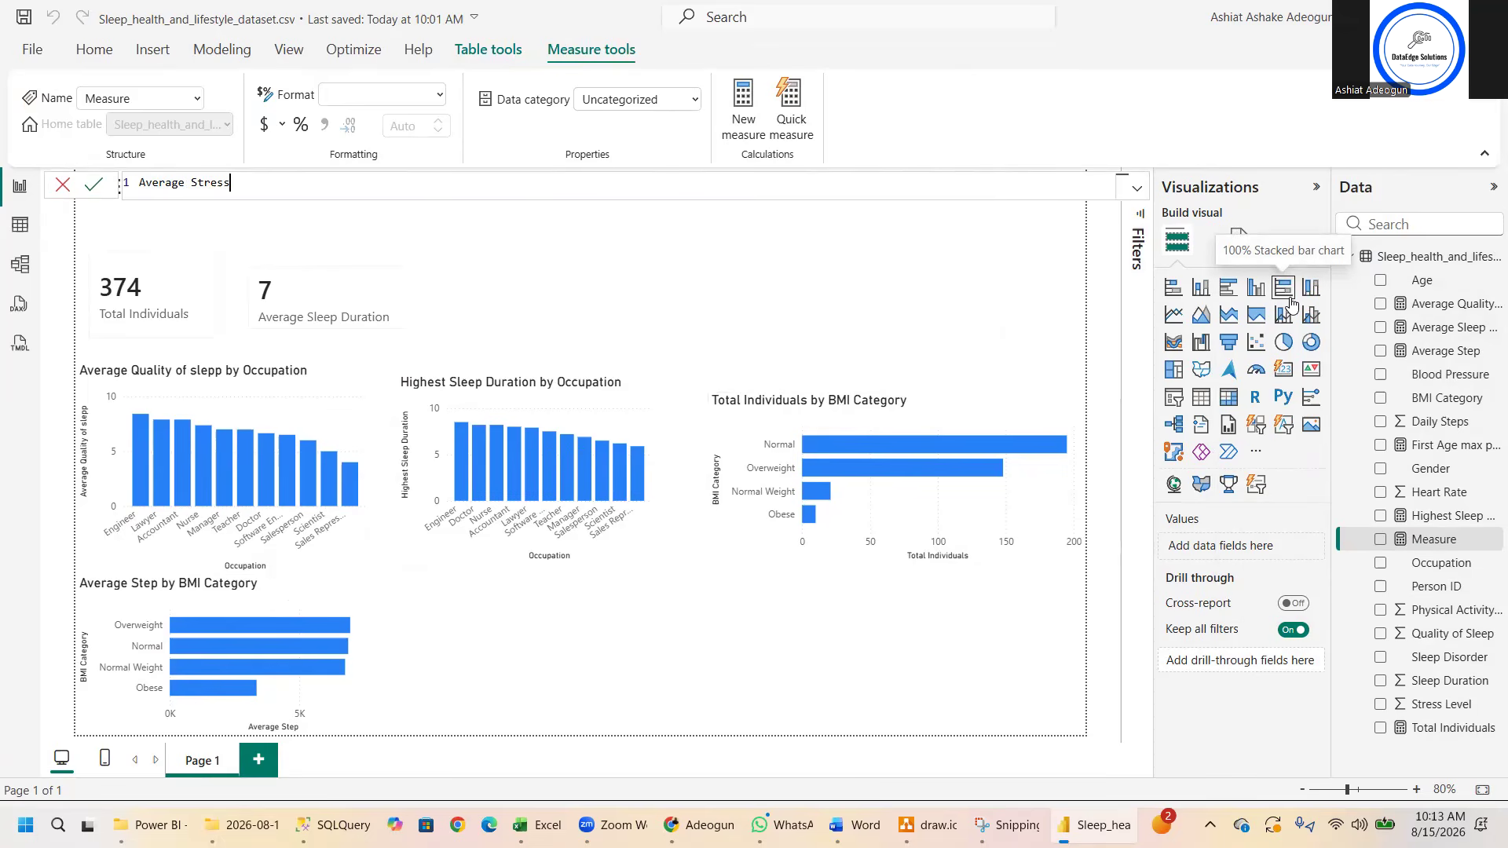
type(" = Aver")
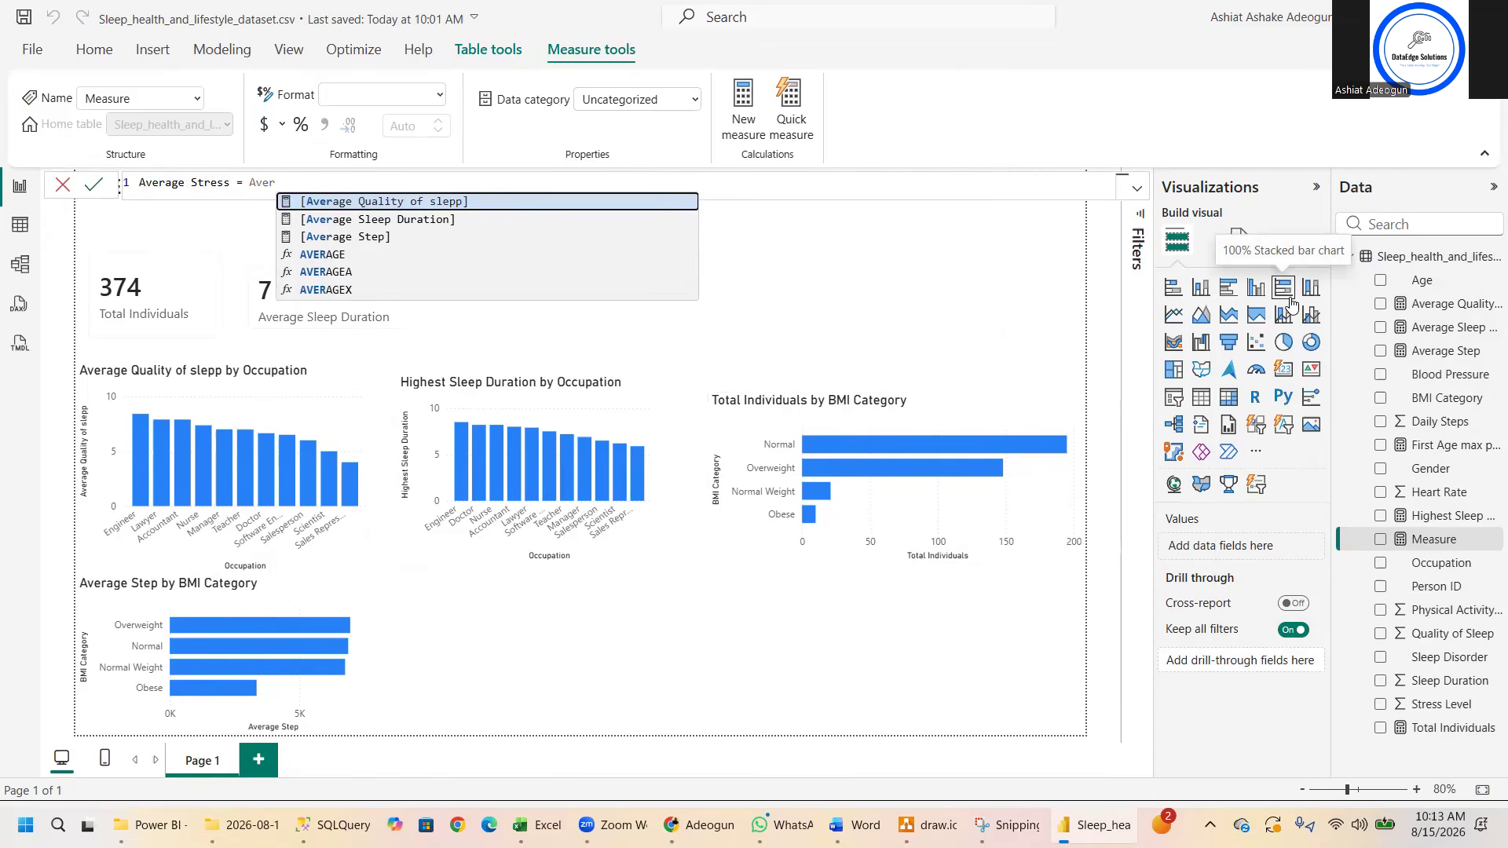
left_click(366, 255)
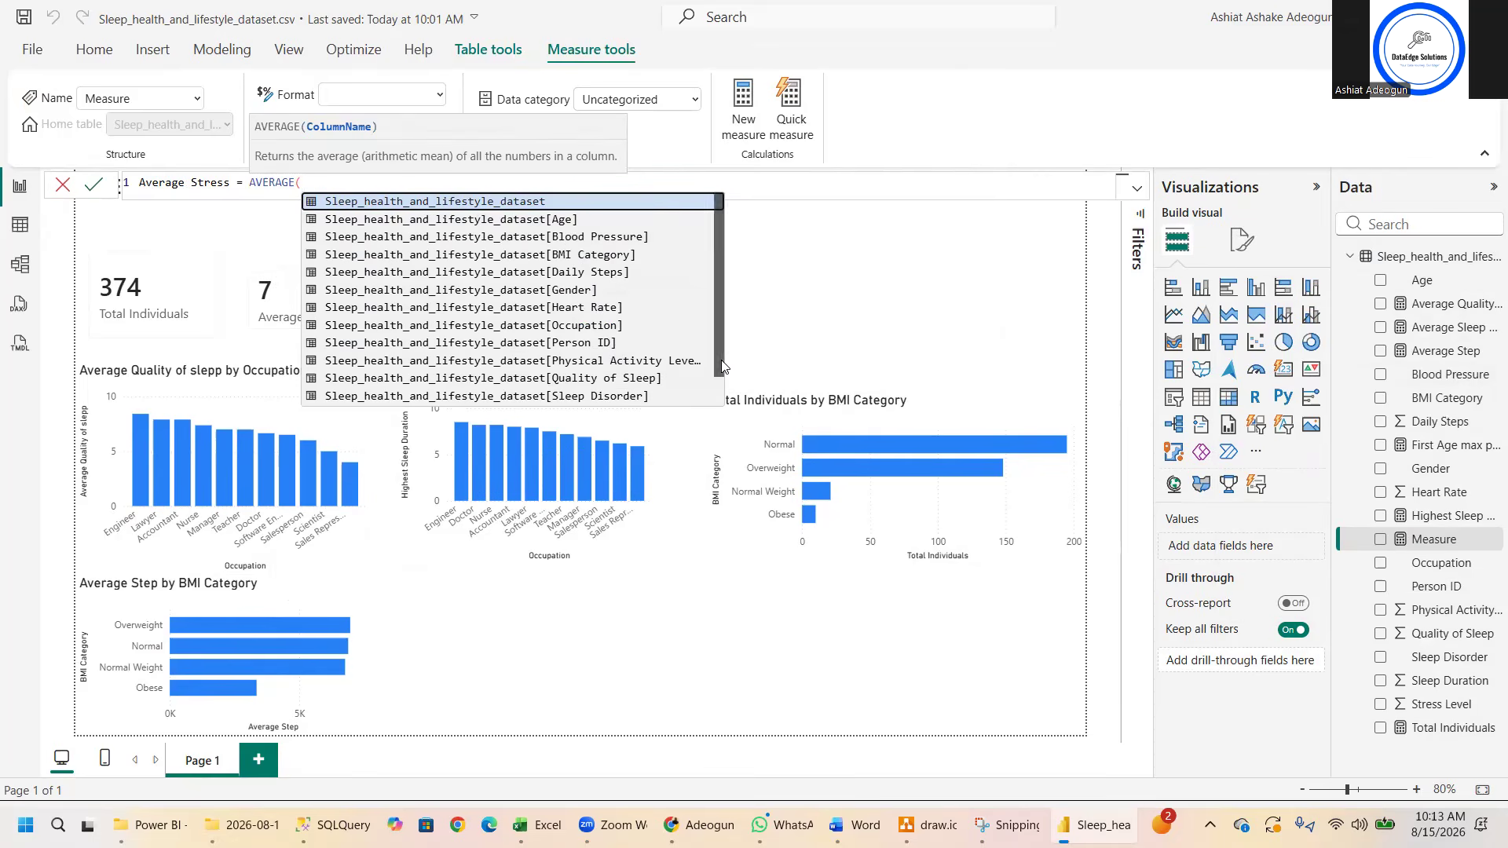
scroll(722, 366, "down", 1)
left_click(621, 399)
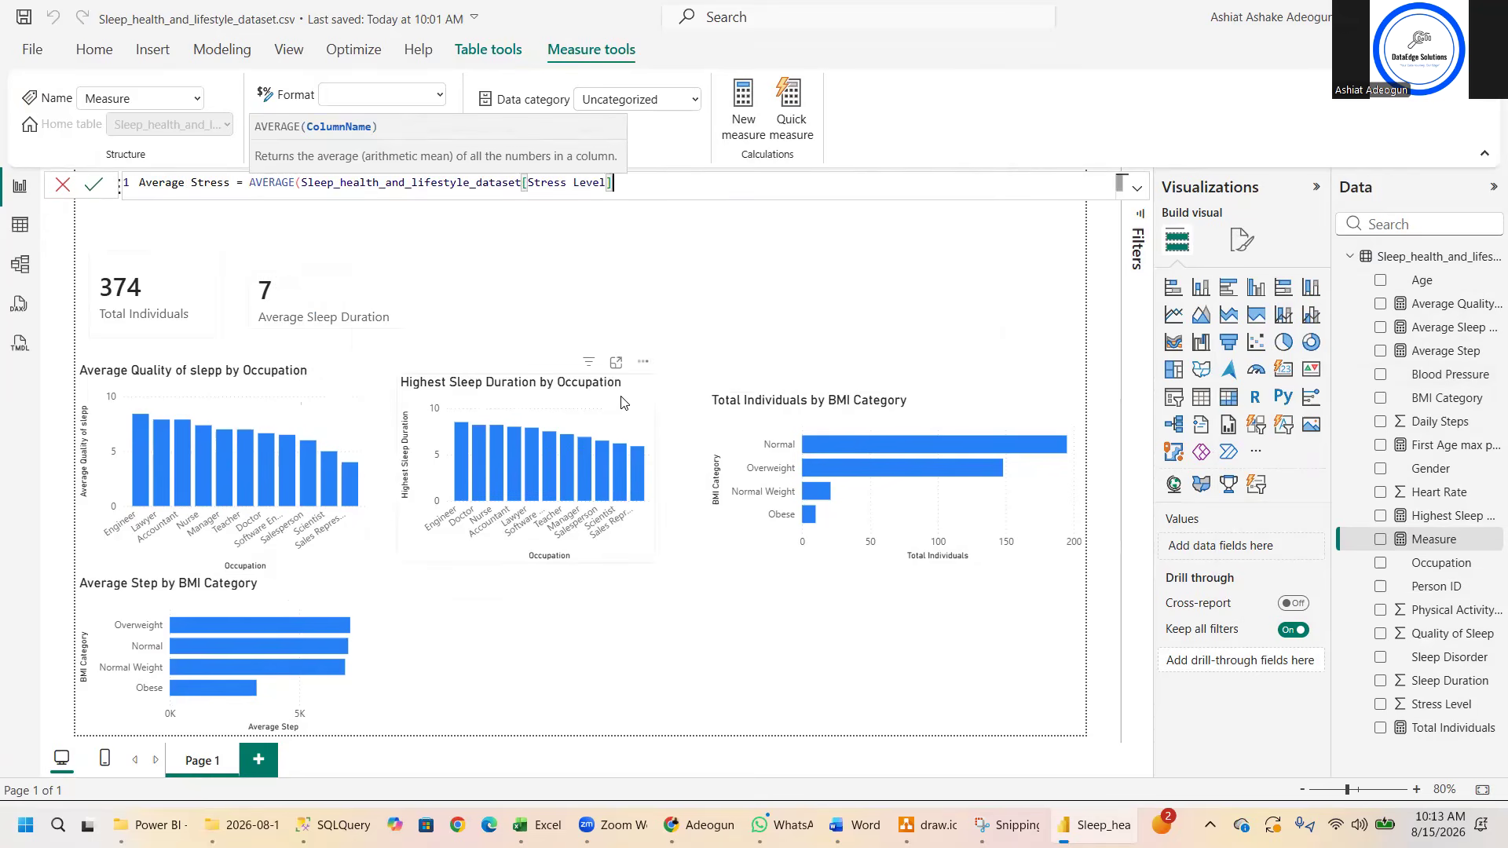
type(")")
key("Return")
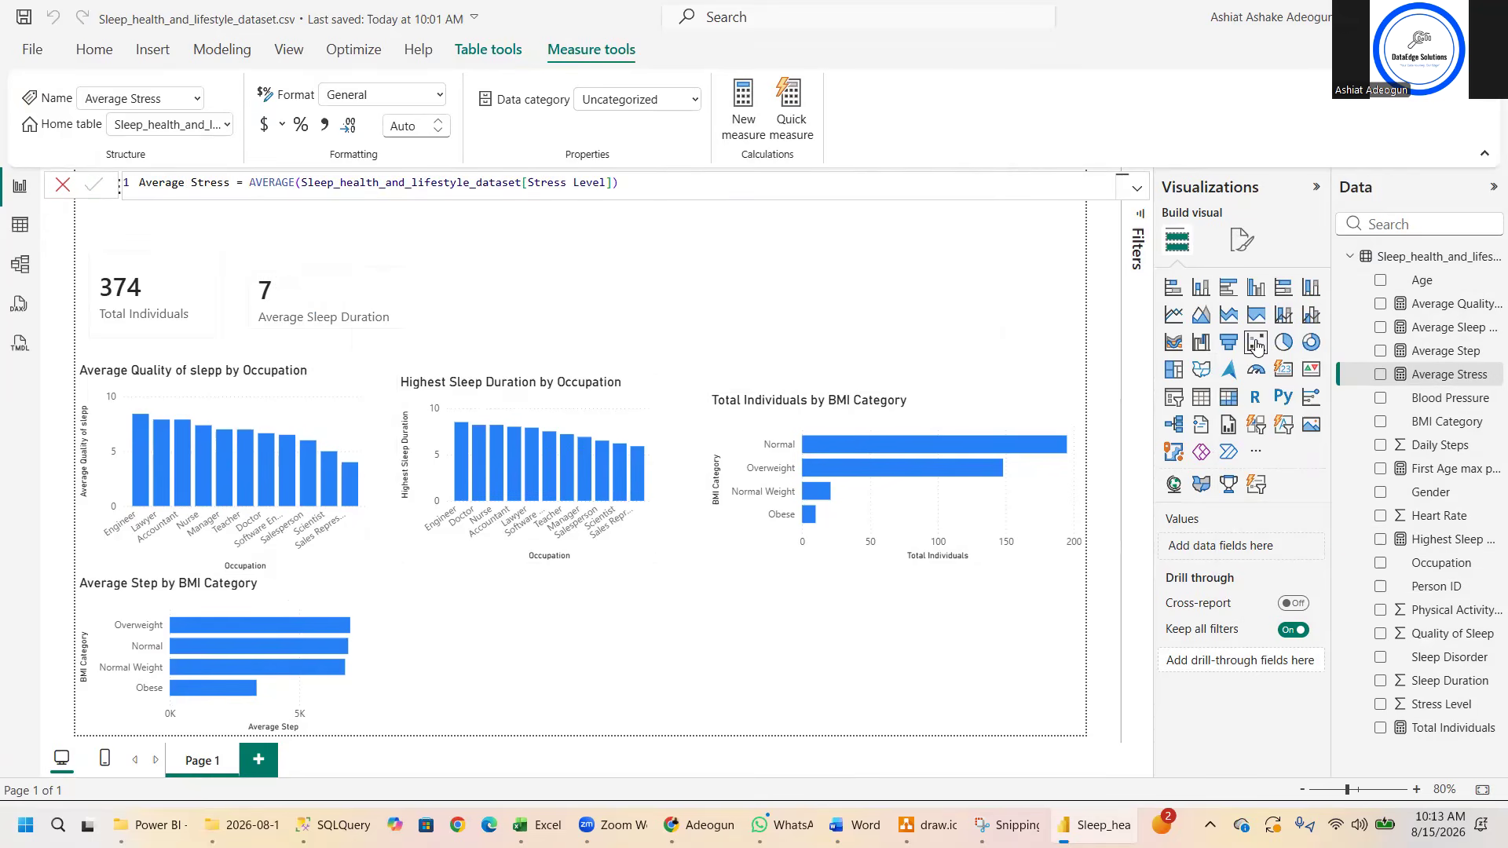
- Create a scatter chart beside the Average Step chart with Average Stress on the X axis and Average Quality of slepp on the Y axis
left_click(1255, 344)
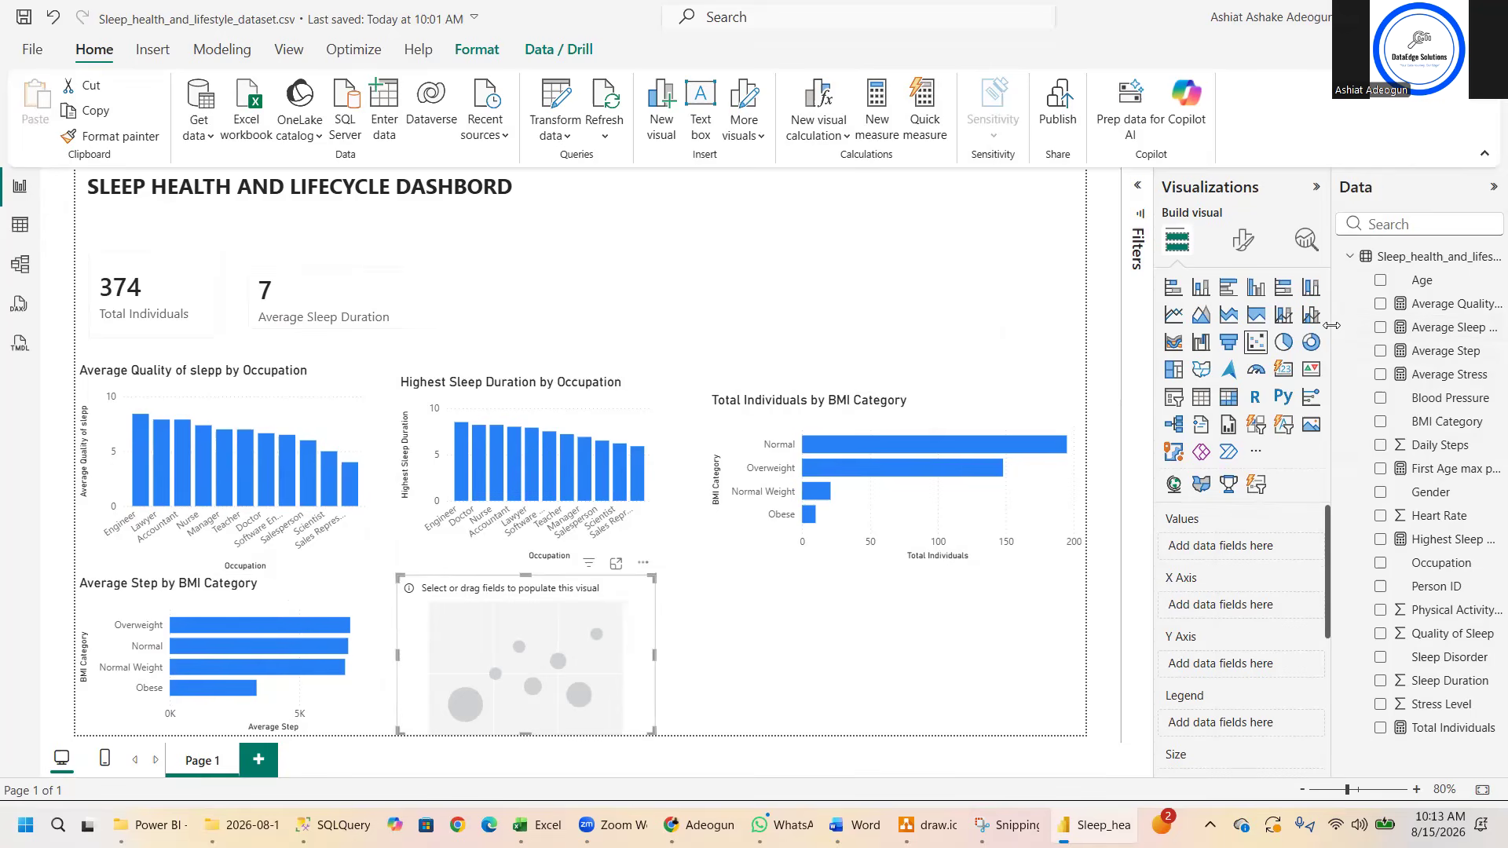
left_click_drag(1331, 325, 1144, 326)
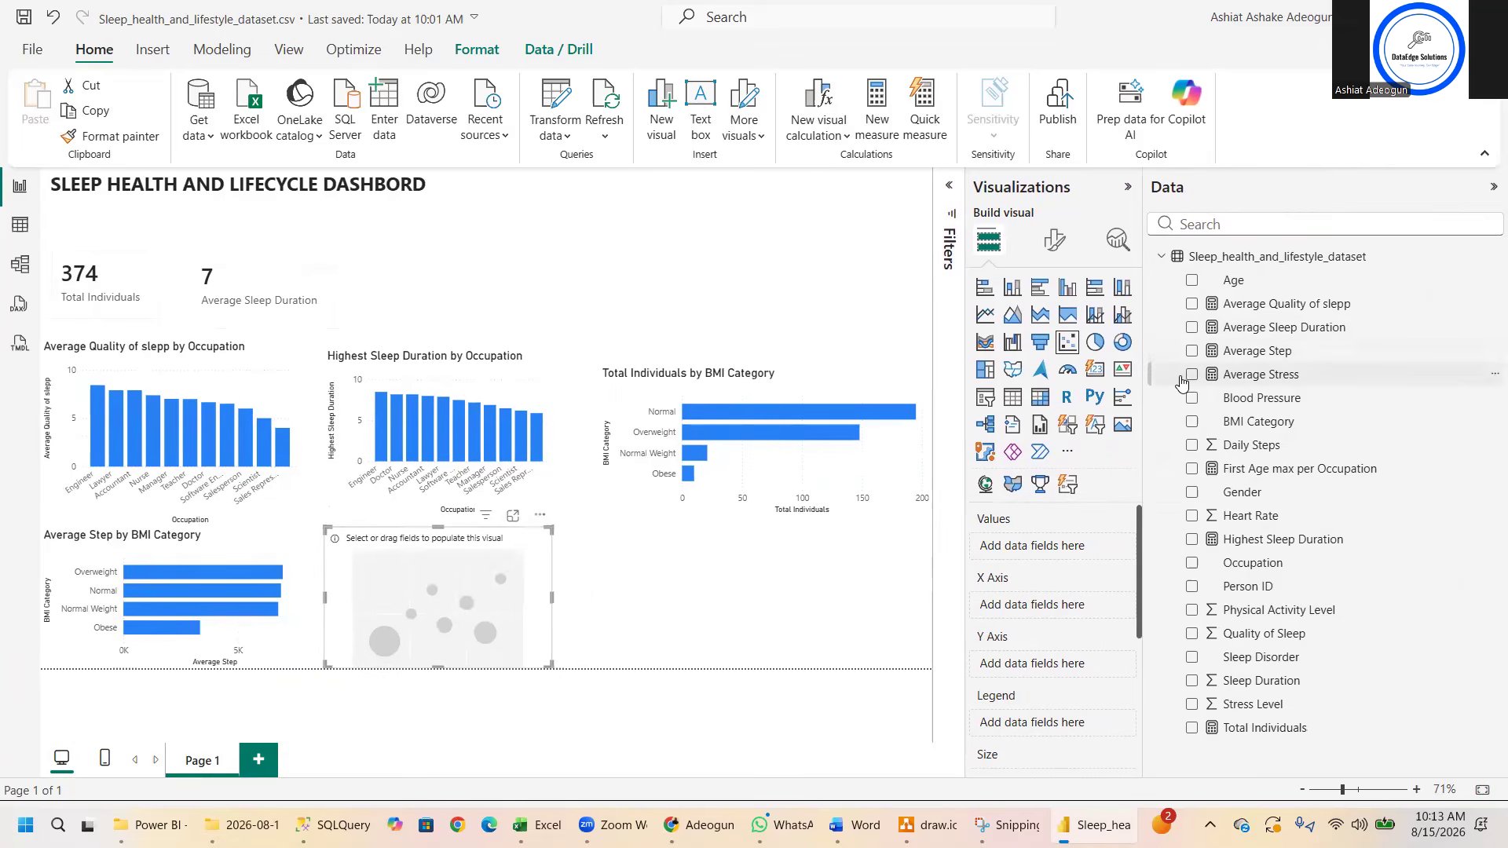
left_click(1192, 375)
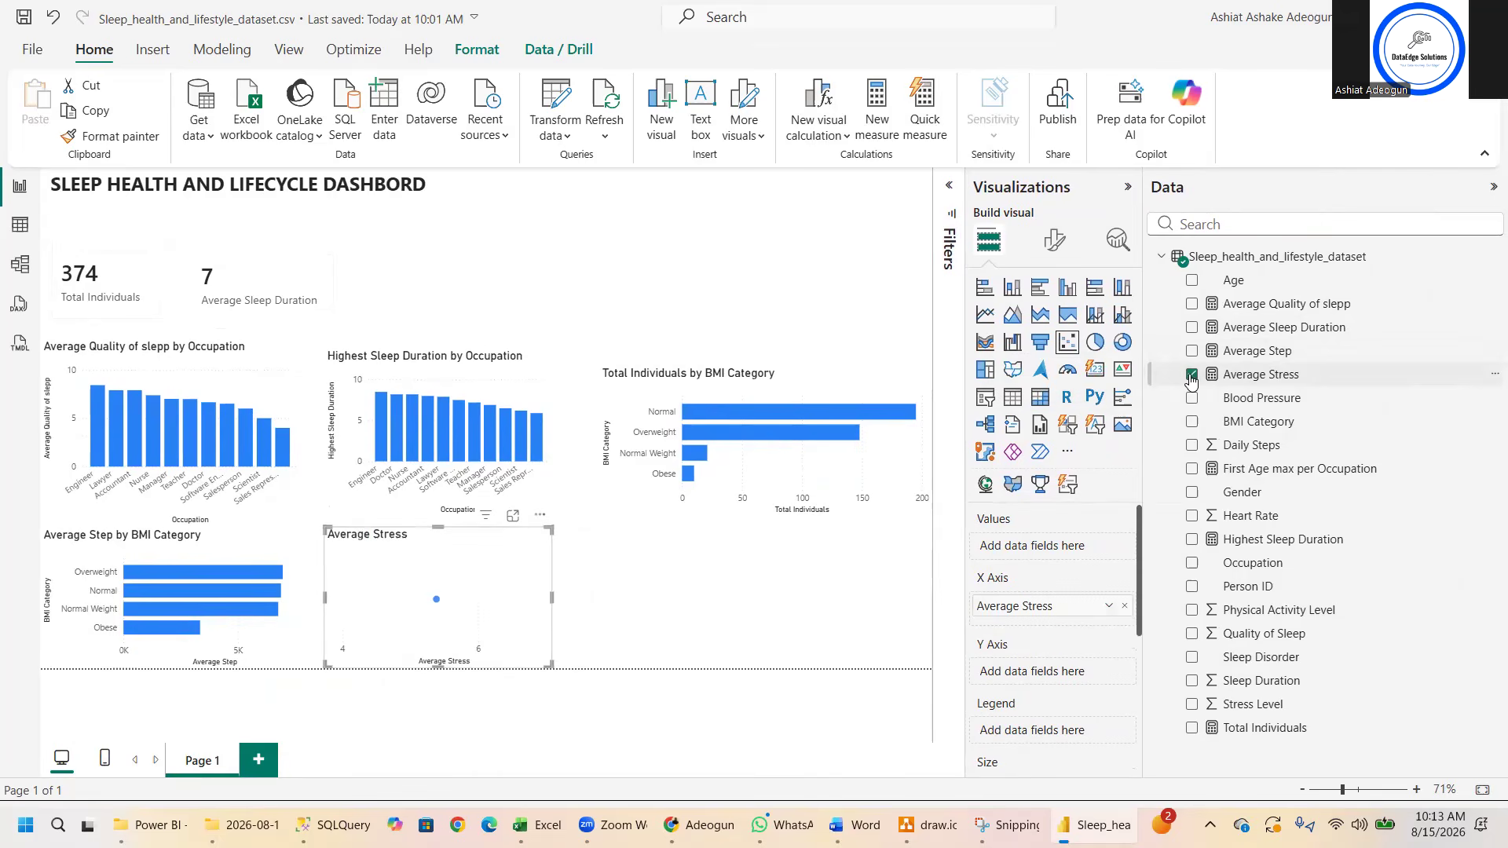
left_click(1192, 304)
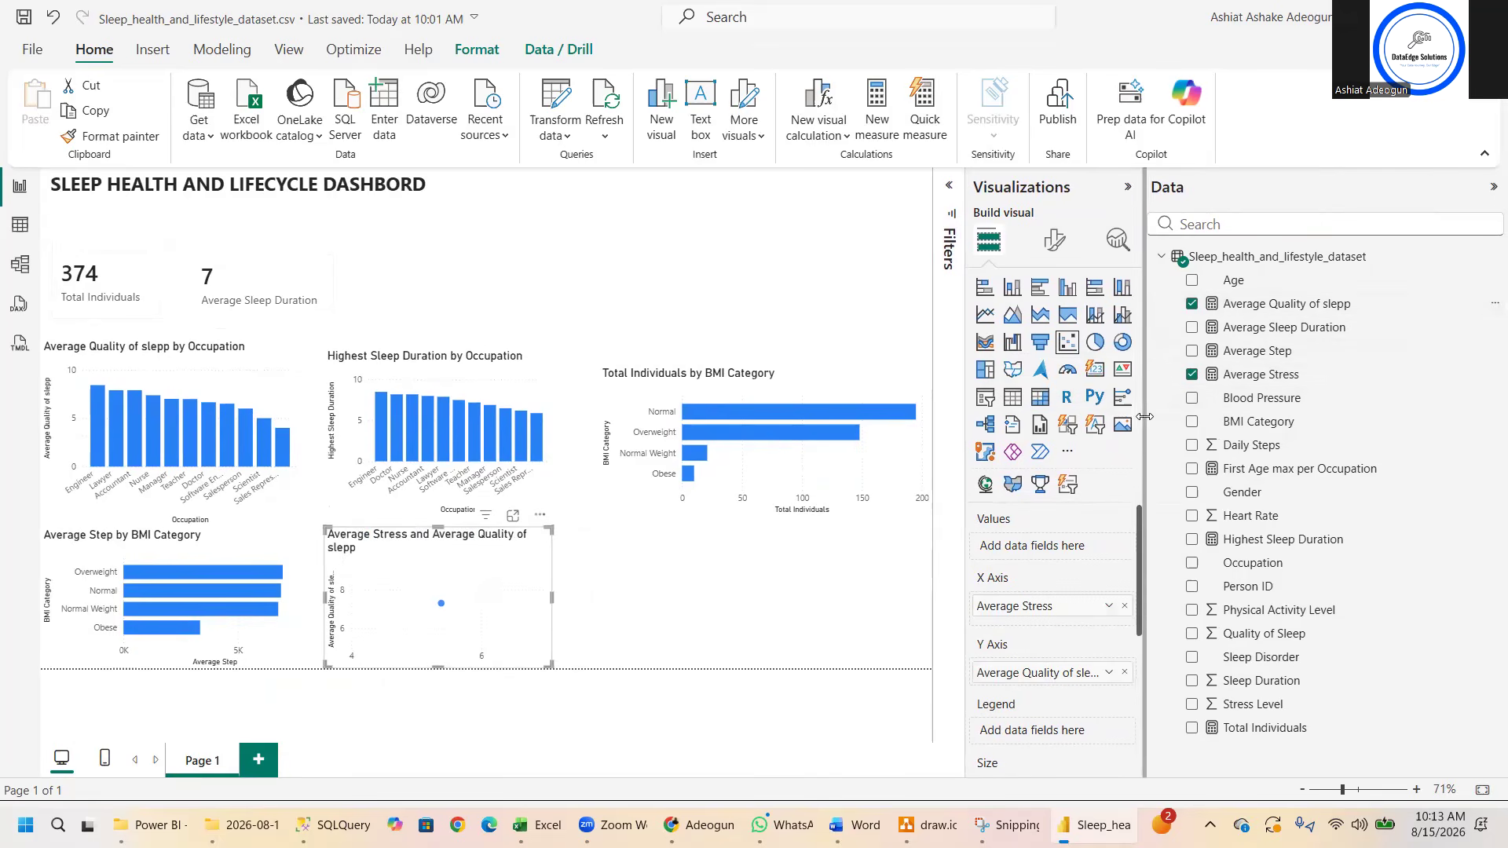
left_click_drag(1145, 416, 1277, 416)
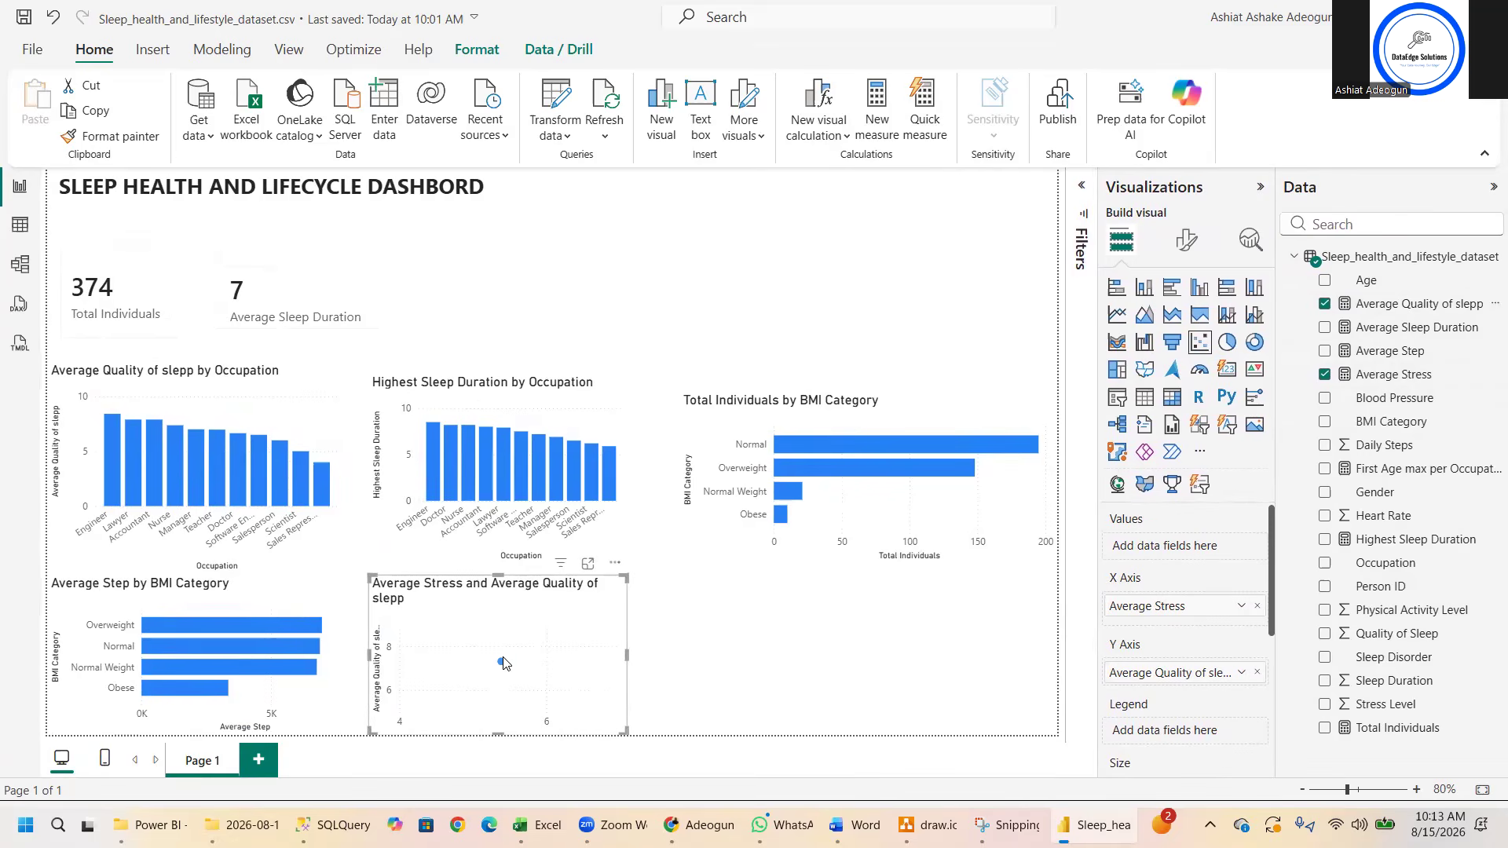
mouse_move(501, 668)
- Try replacing the scatter chart's measures with the Quality of Sleep column on the X axis and the Stress Level column on the Y axis
left_click(1257, 674)
left_click(1257, 606)
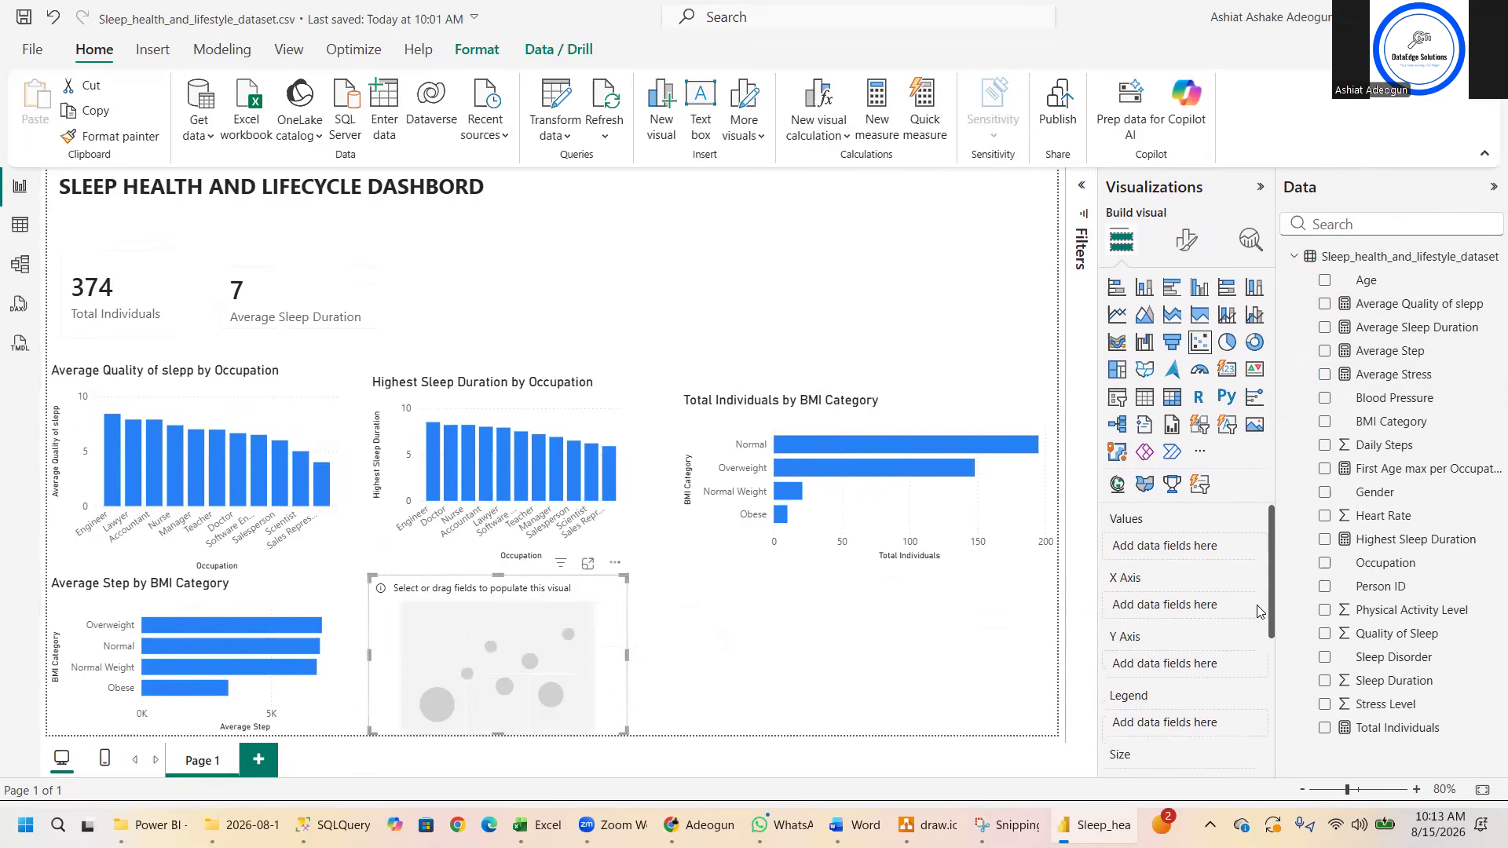
left_click(1325, 634)
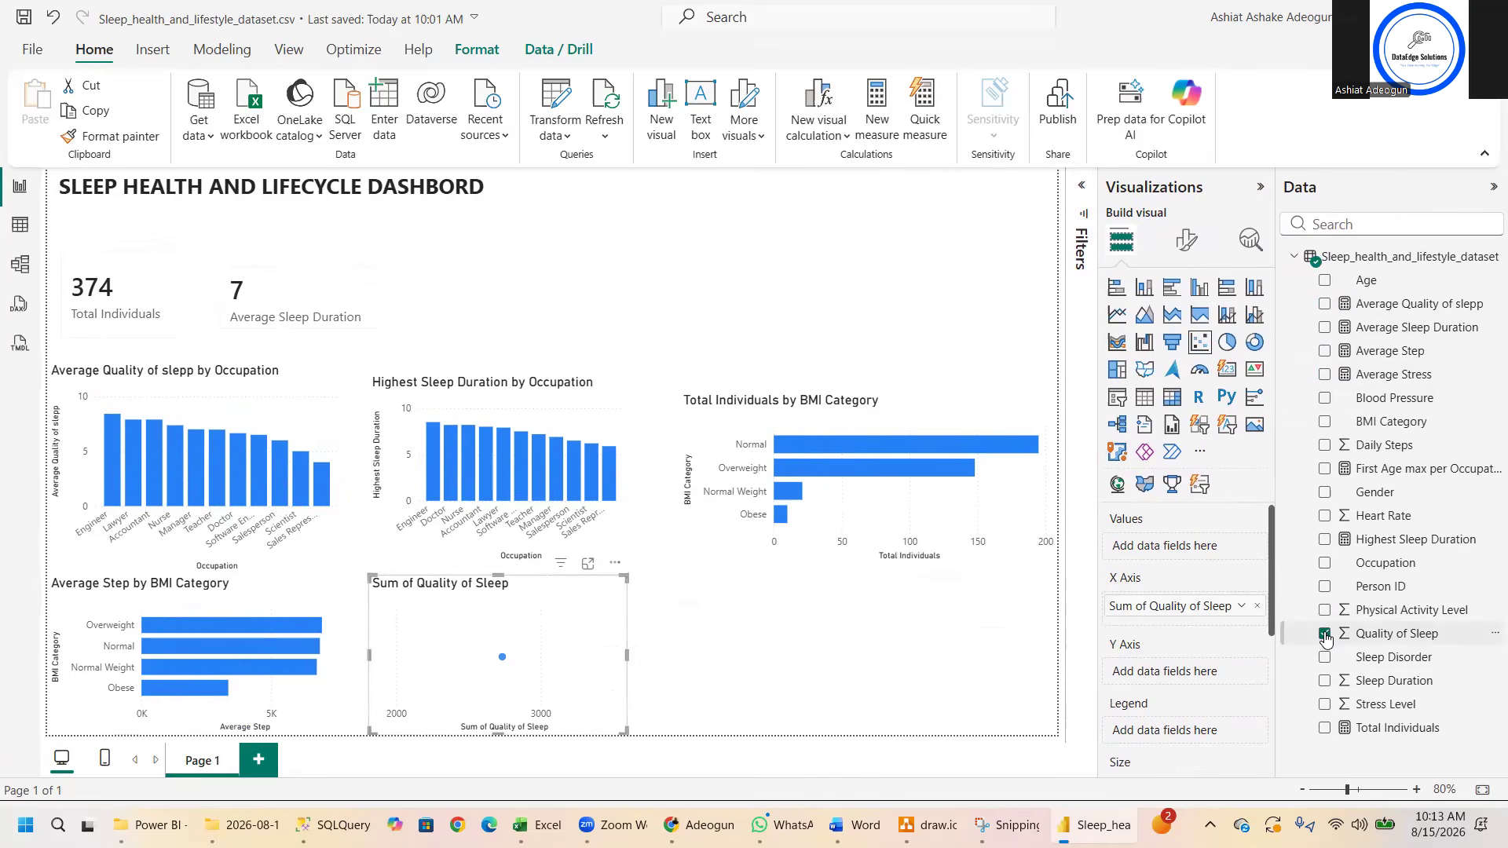
left_click(1325, 705)
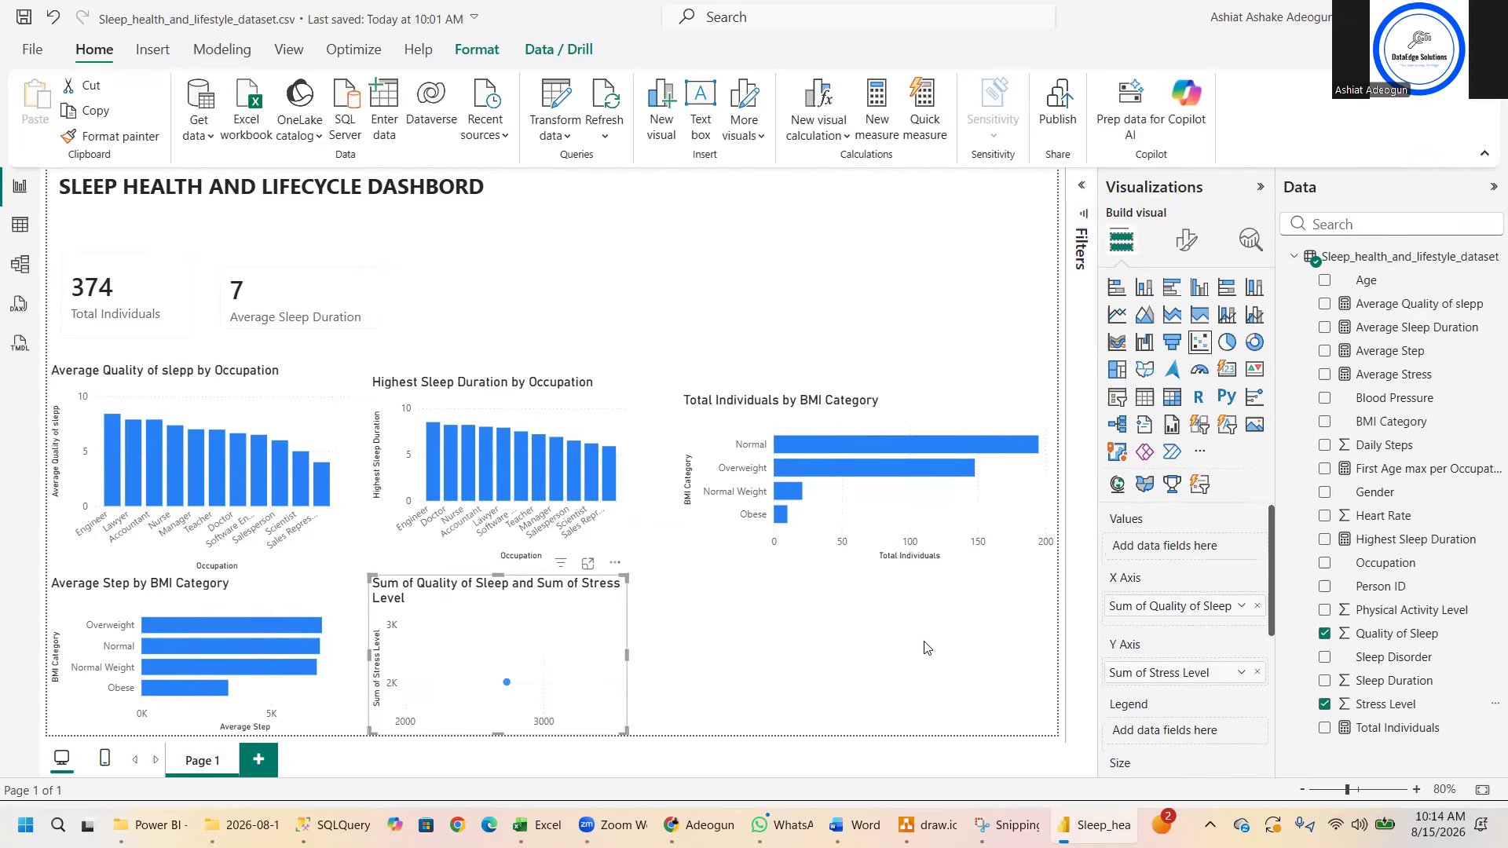
- Replace the scatter chart's summed fields with Average Quality of slepp on the X axis and Average Stress on the Y axis
left_click(1257, 673)
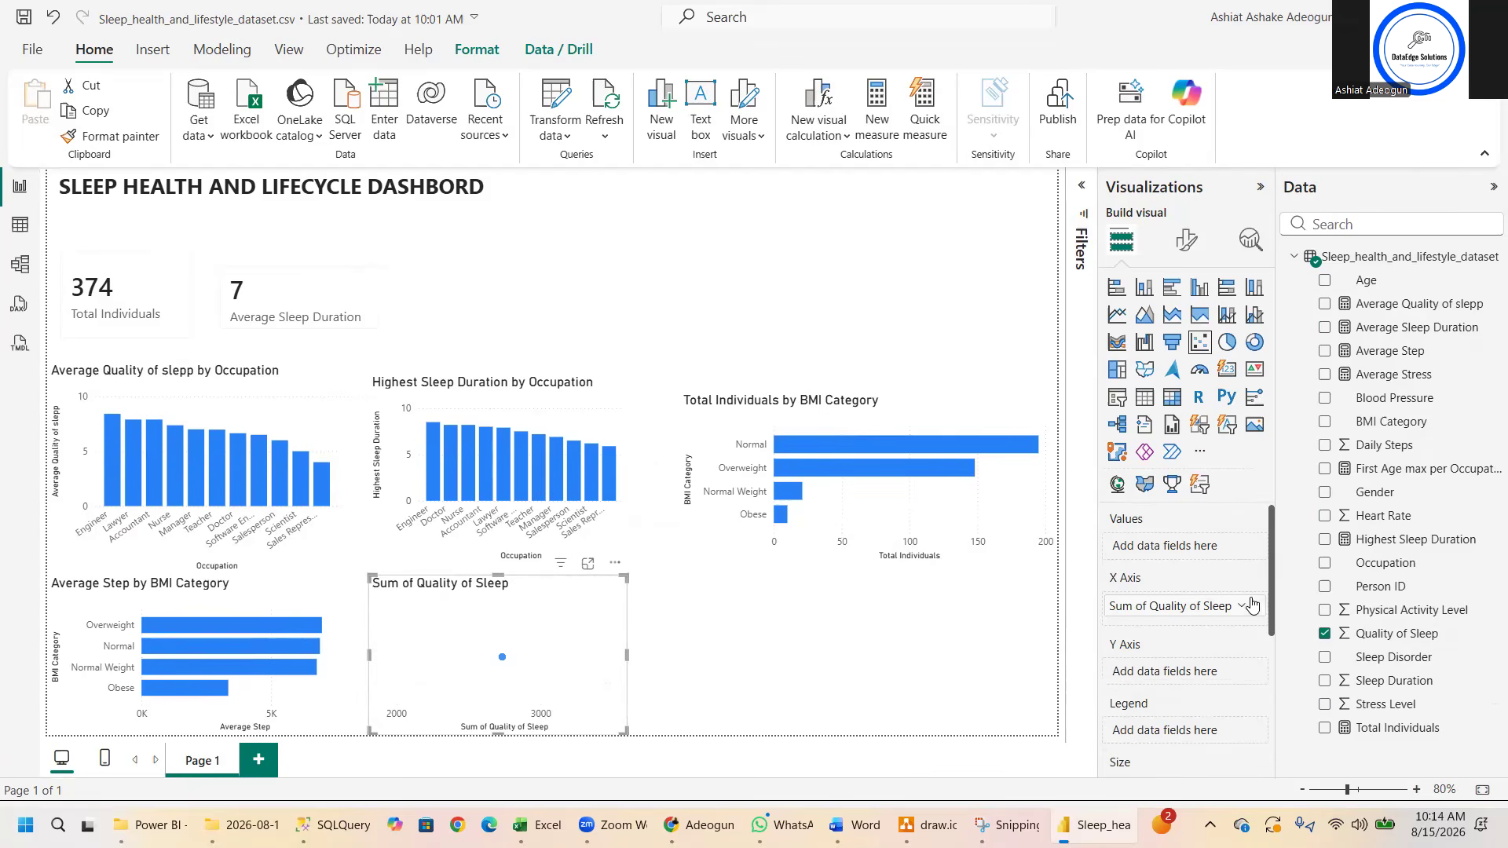
left_click(1257, 605)
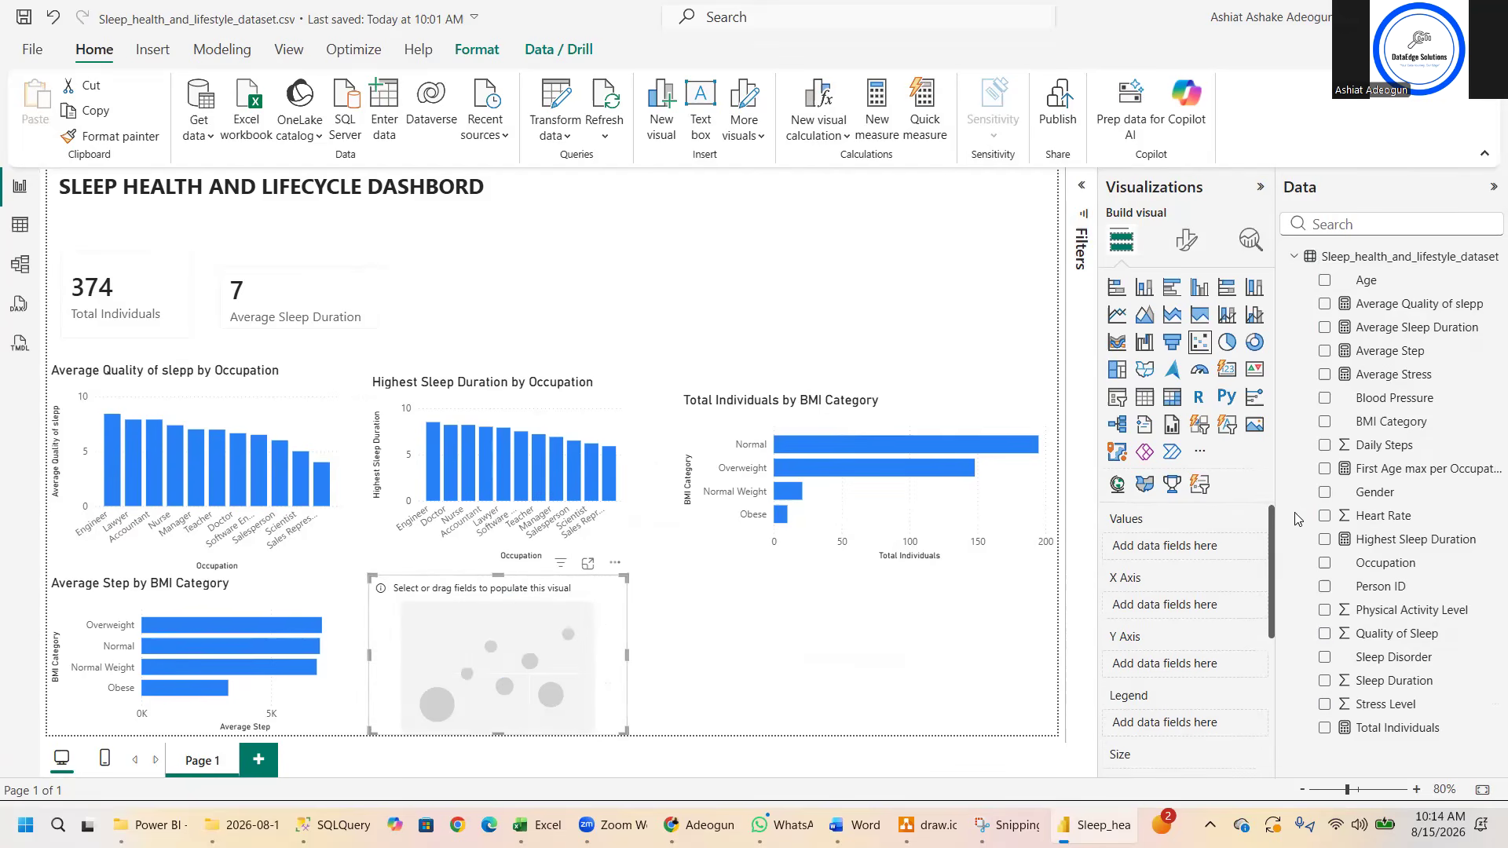
left_click(1326, 304)
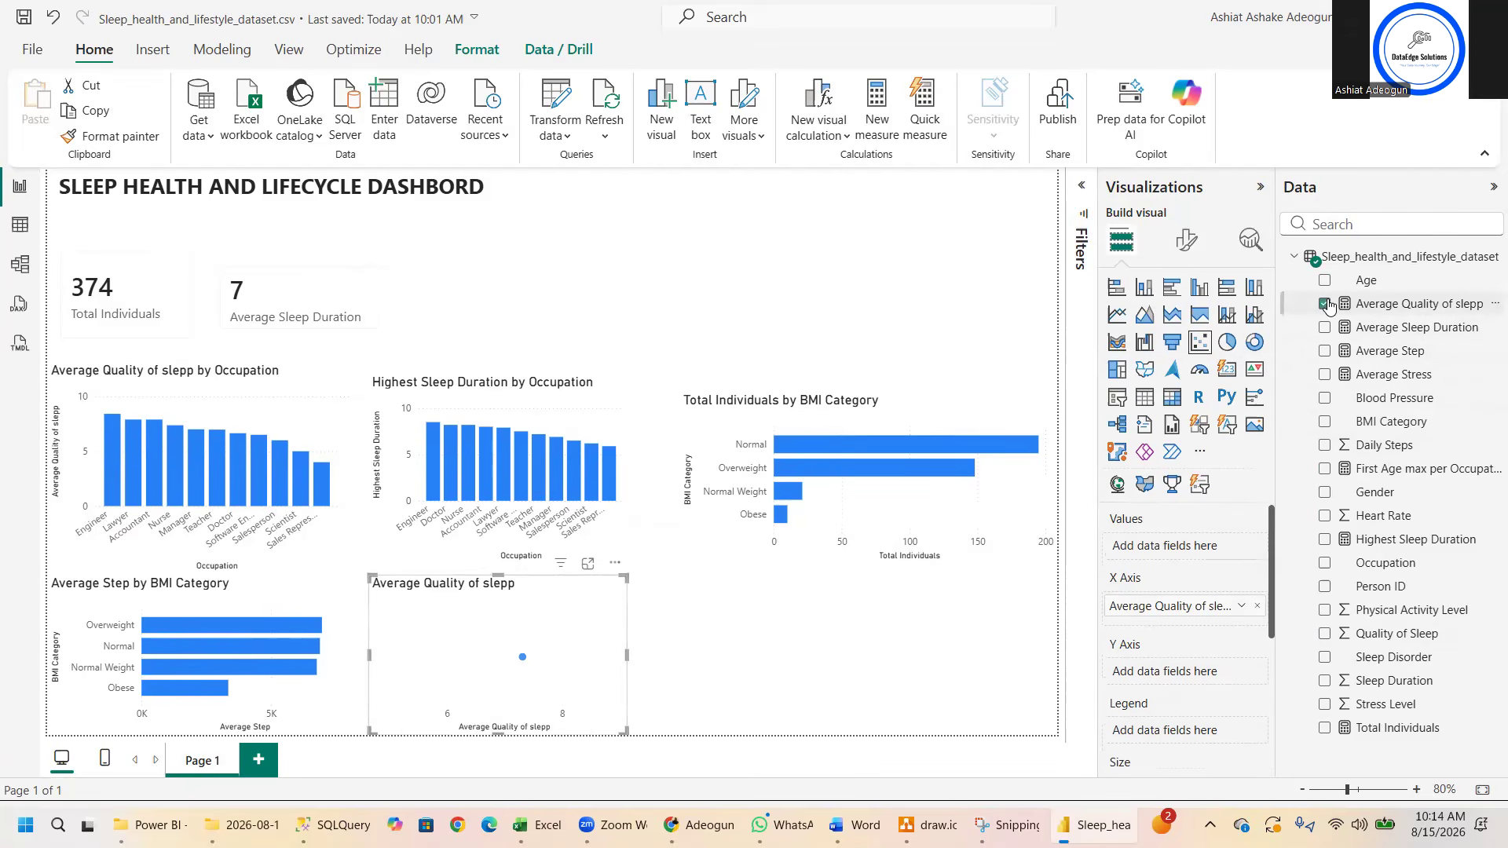
left_click(1326, 376)
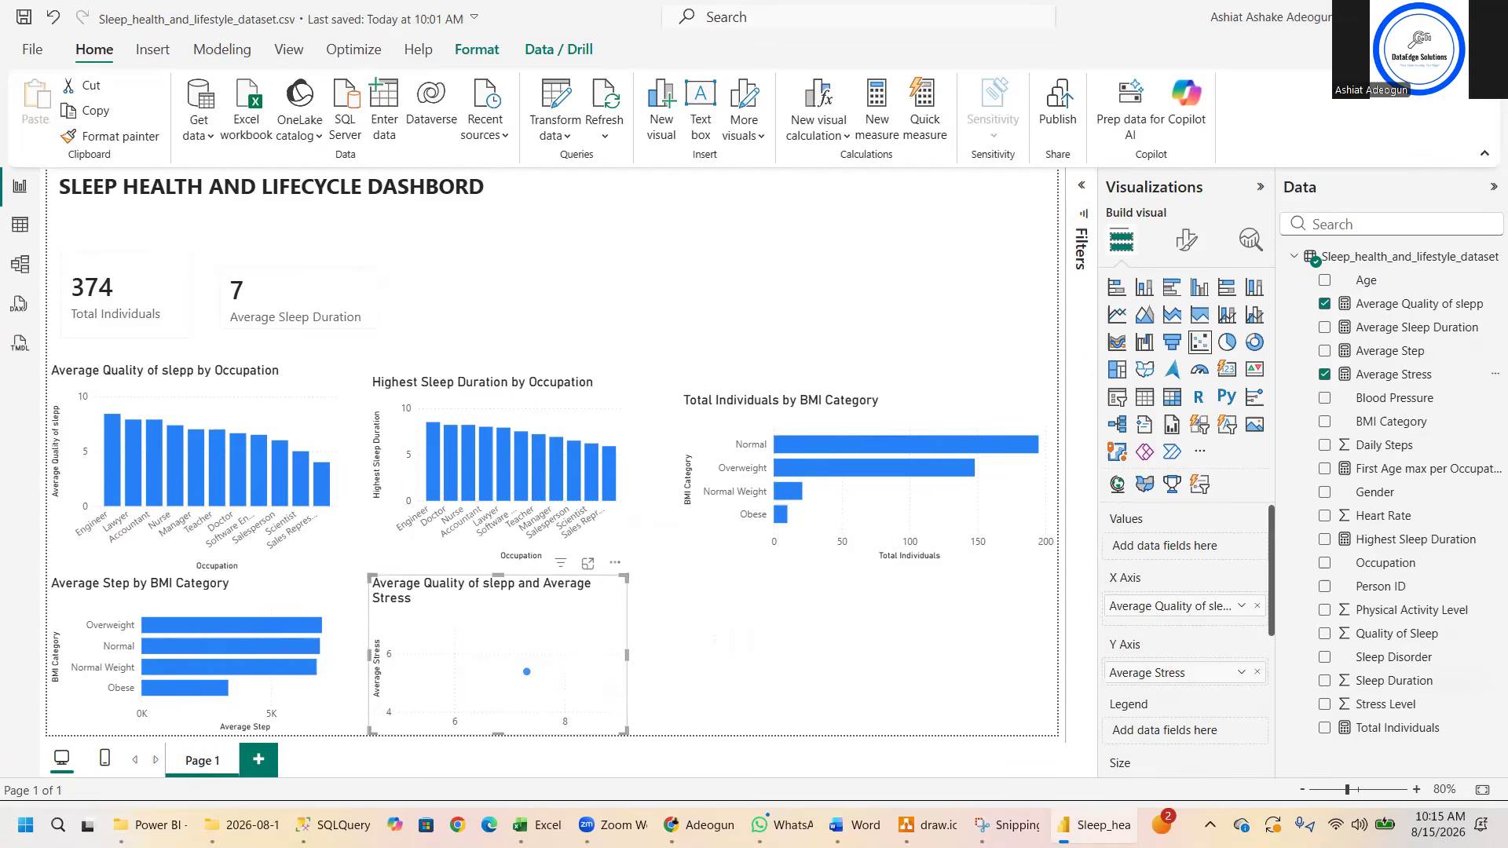
- Correct the spelling in the sleep quality measure's name so it reads Average Quality of sleep
right_click(1402, 308)
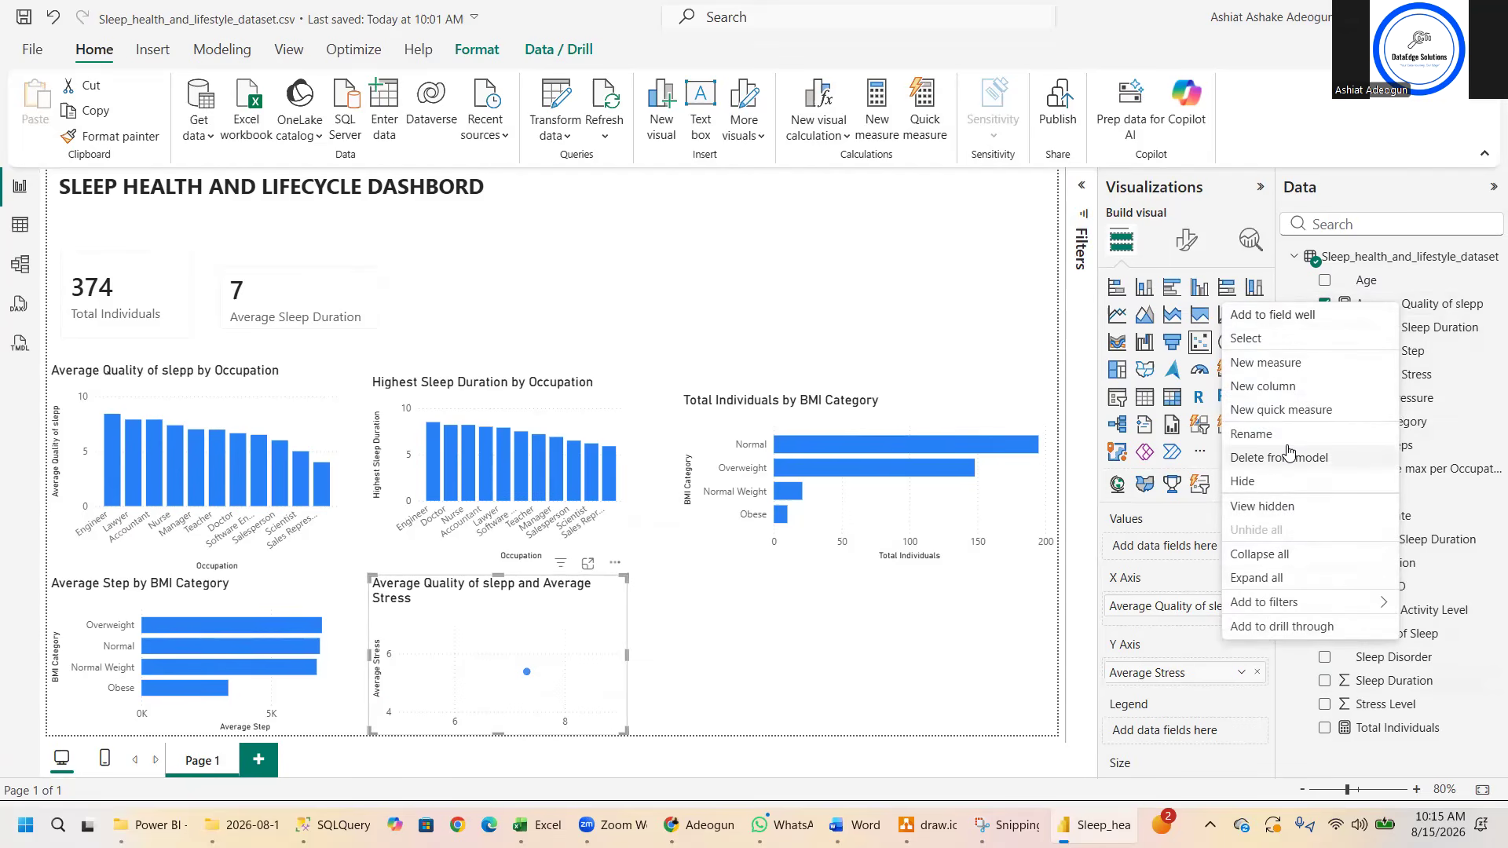
left_click(1257, 434)
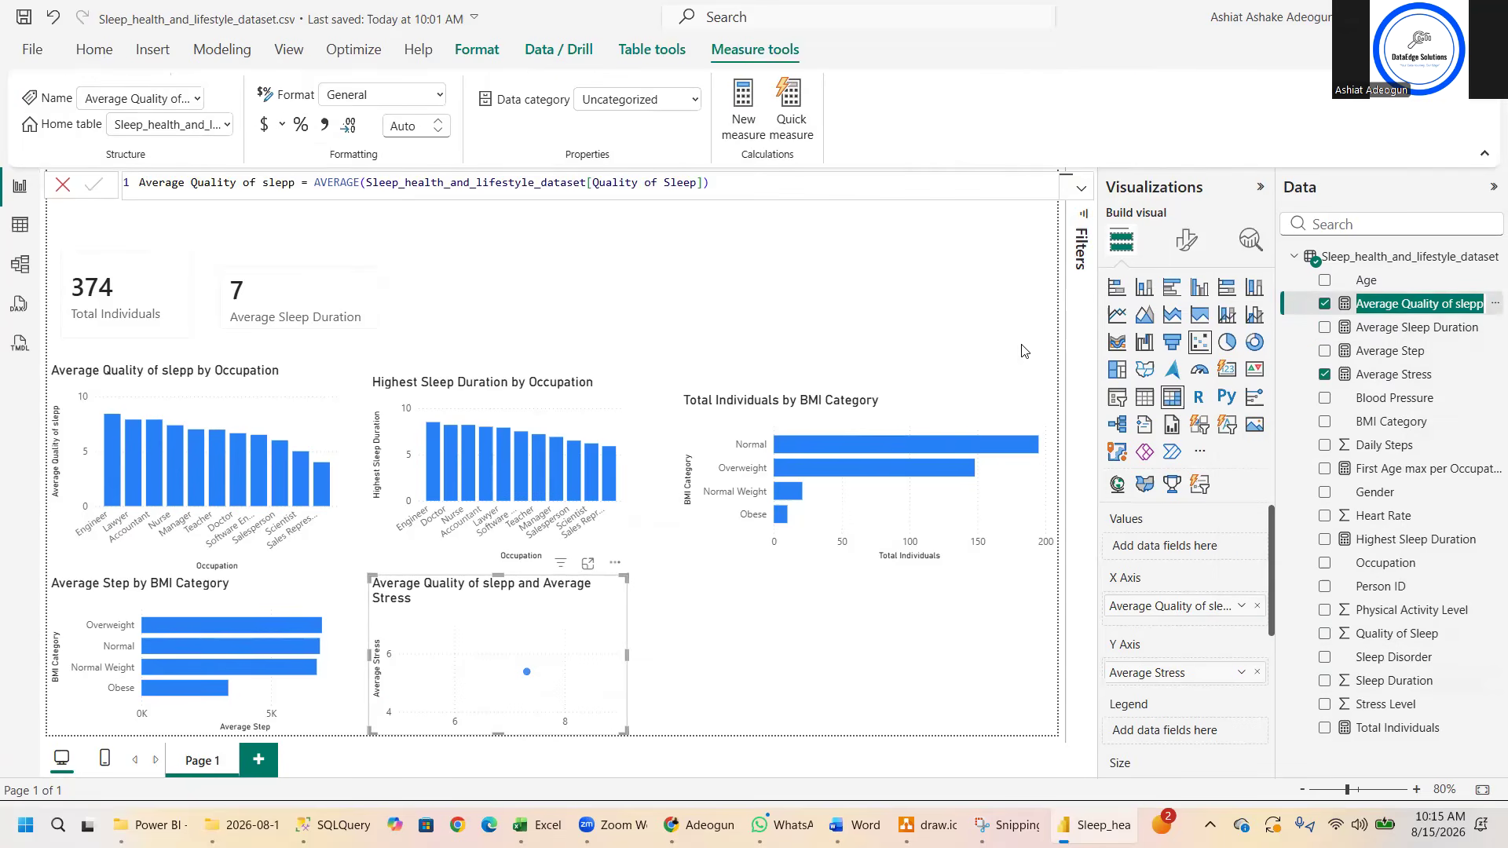
left_click(285, 181)
double_click(287, 183)
type("sleep")
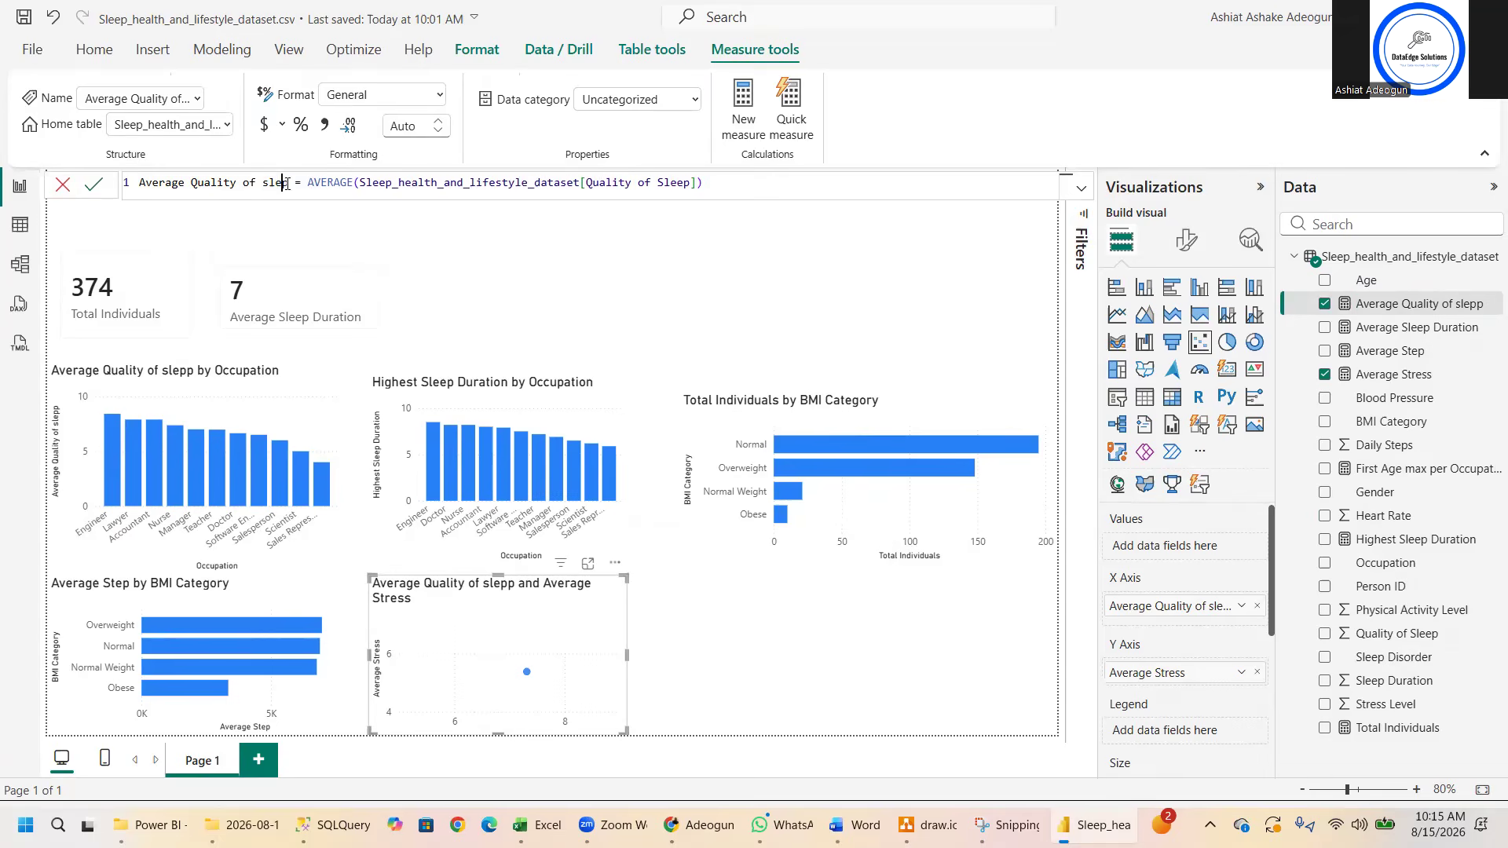
key("Return")
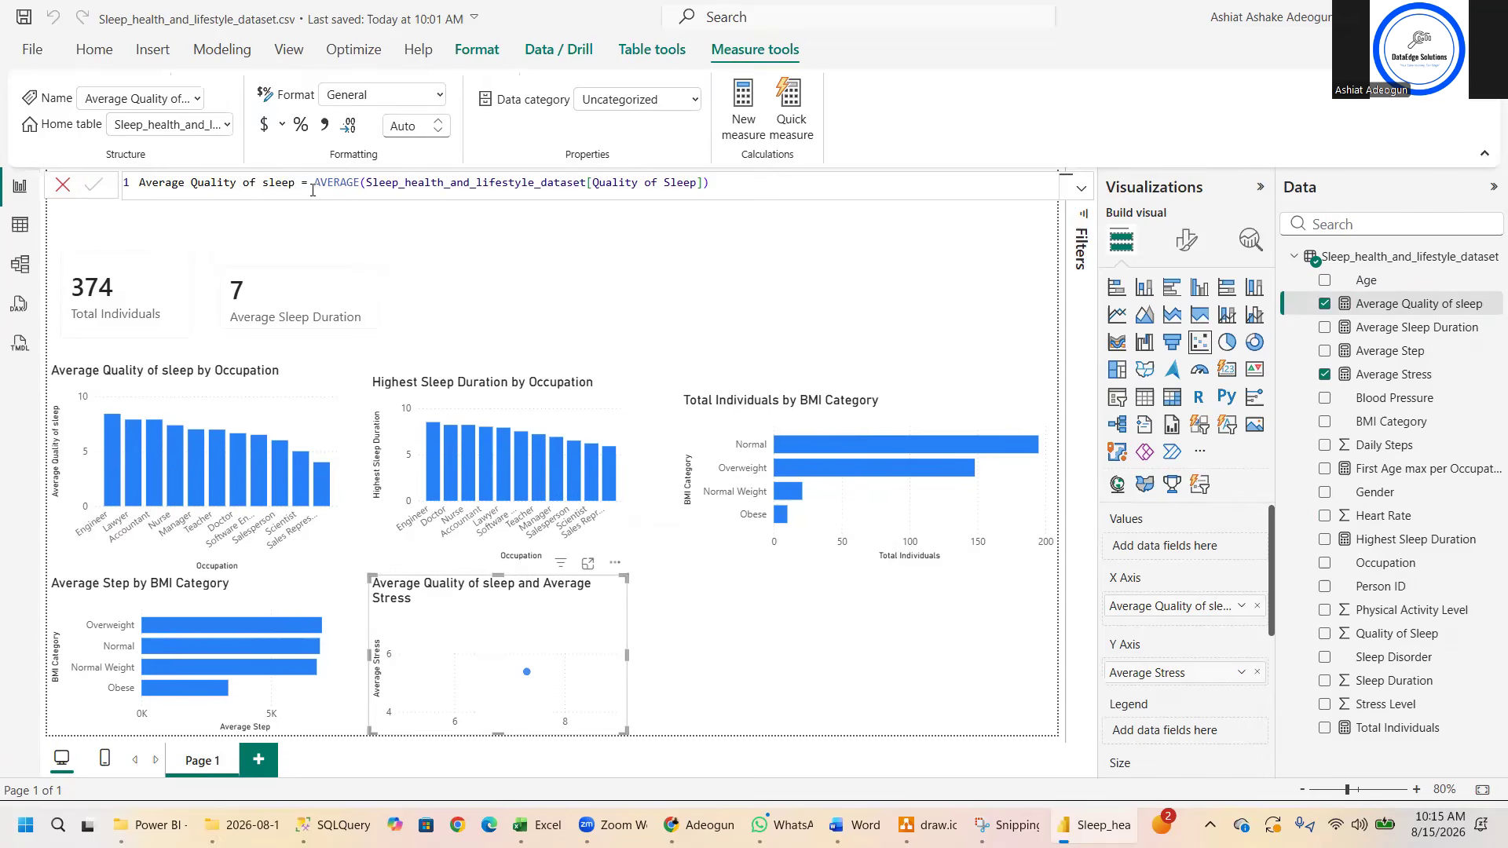
- Try showing Average Quality of sleep and Average Stress as a line chart instead of the scatter chart
left_click(723, 647)
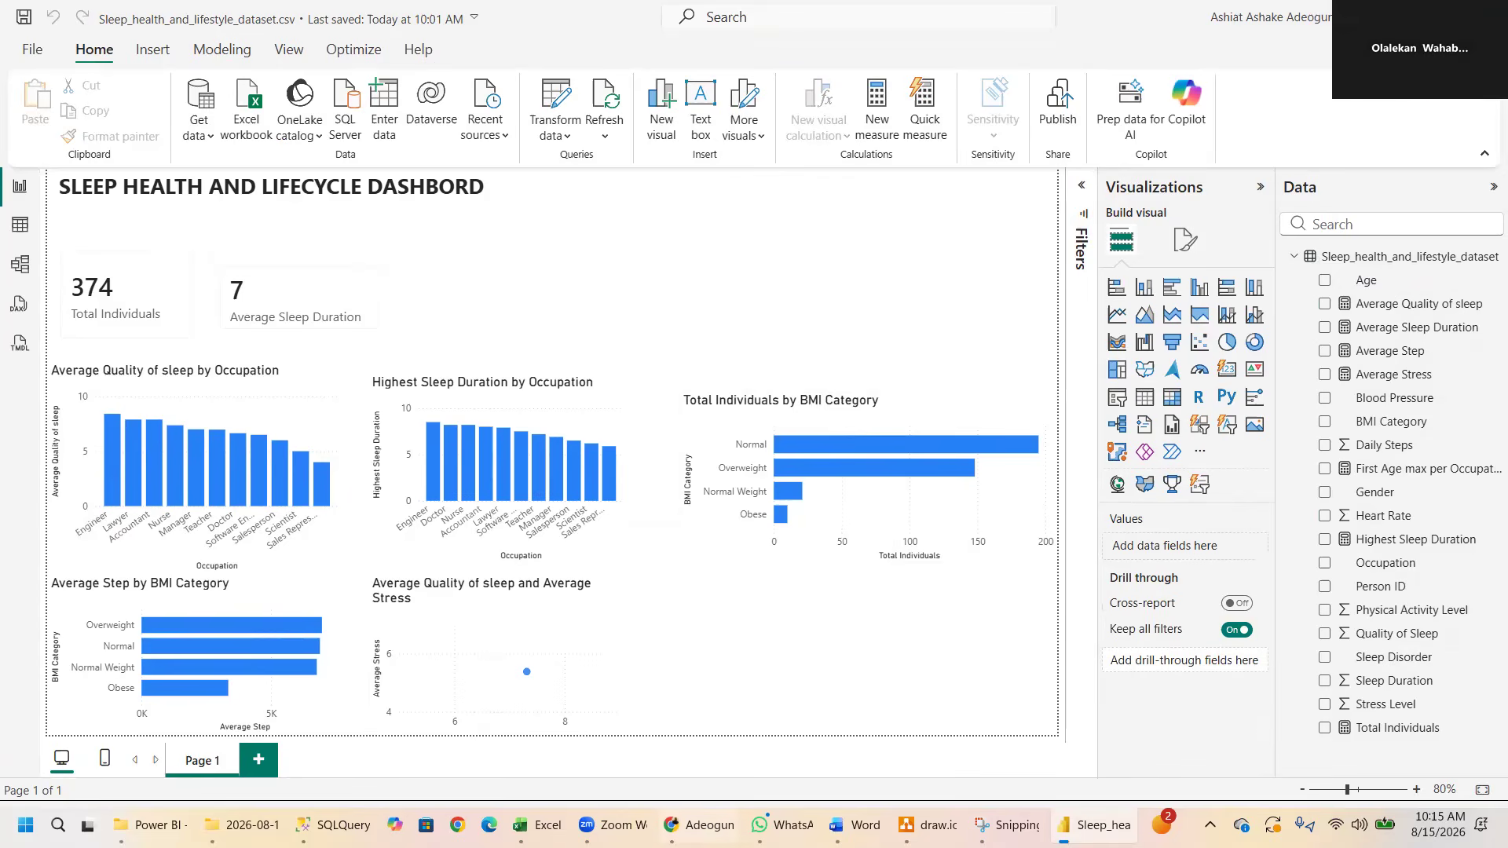
mouse_move(527, 676)
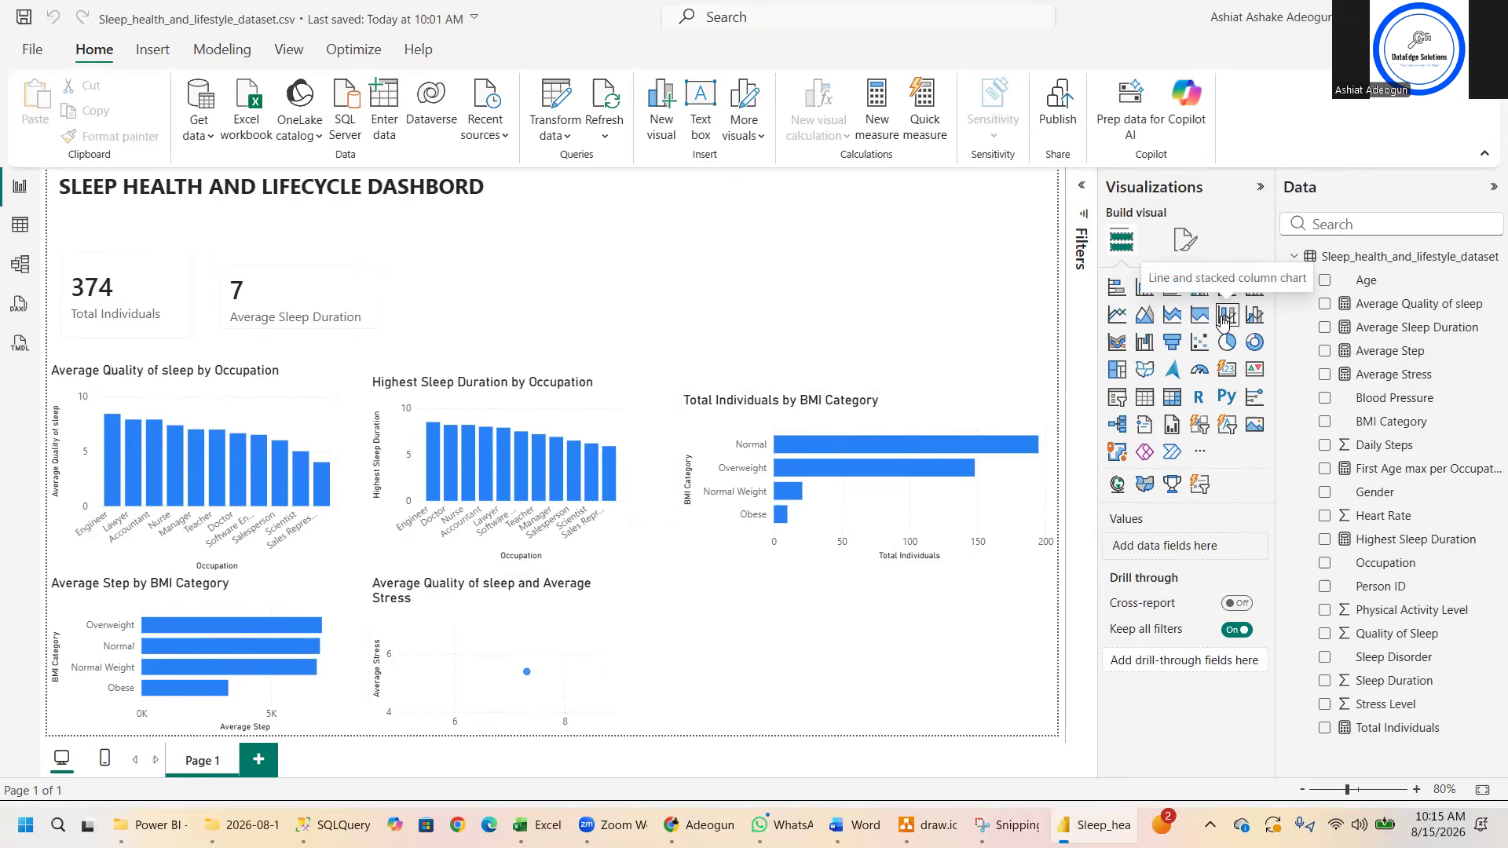
left_click(1119, 317)
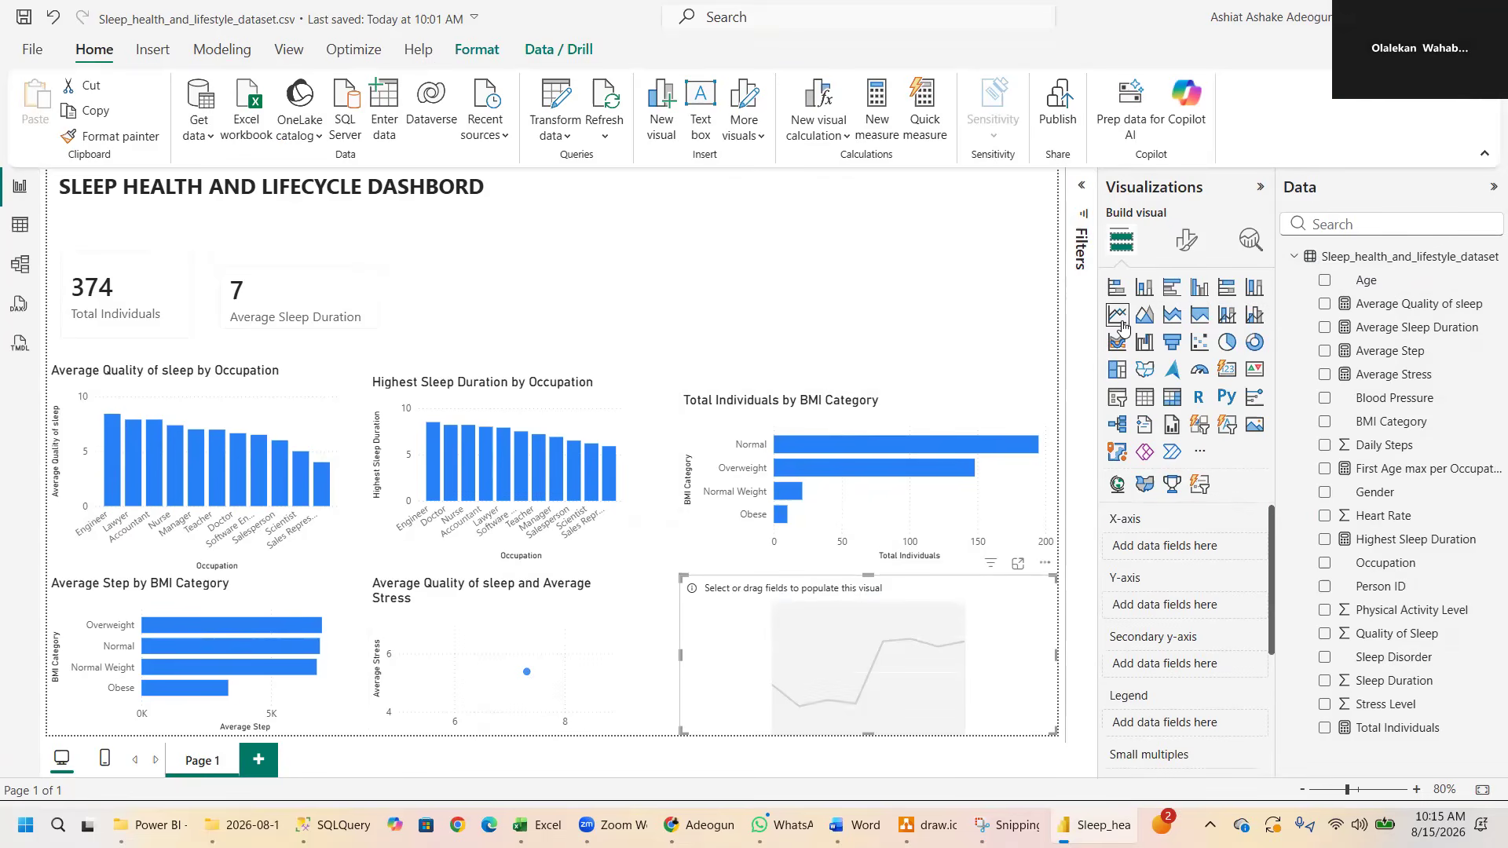
left_click(517, 644)
left_click(1117, 314)
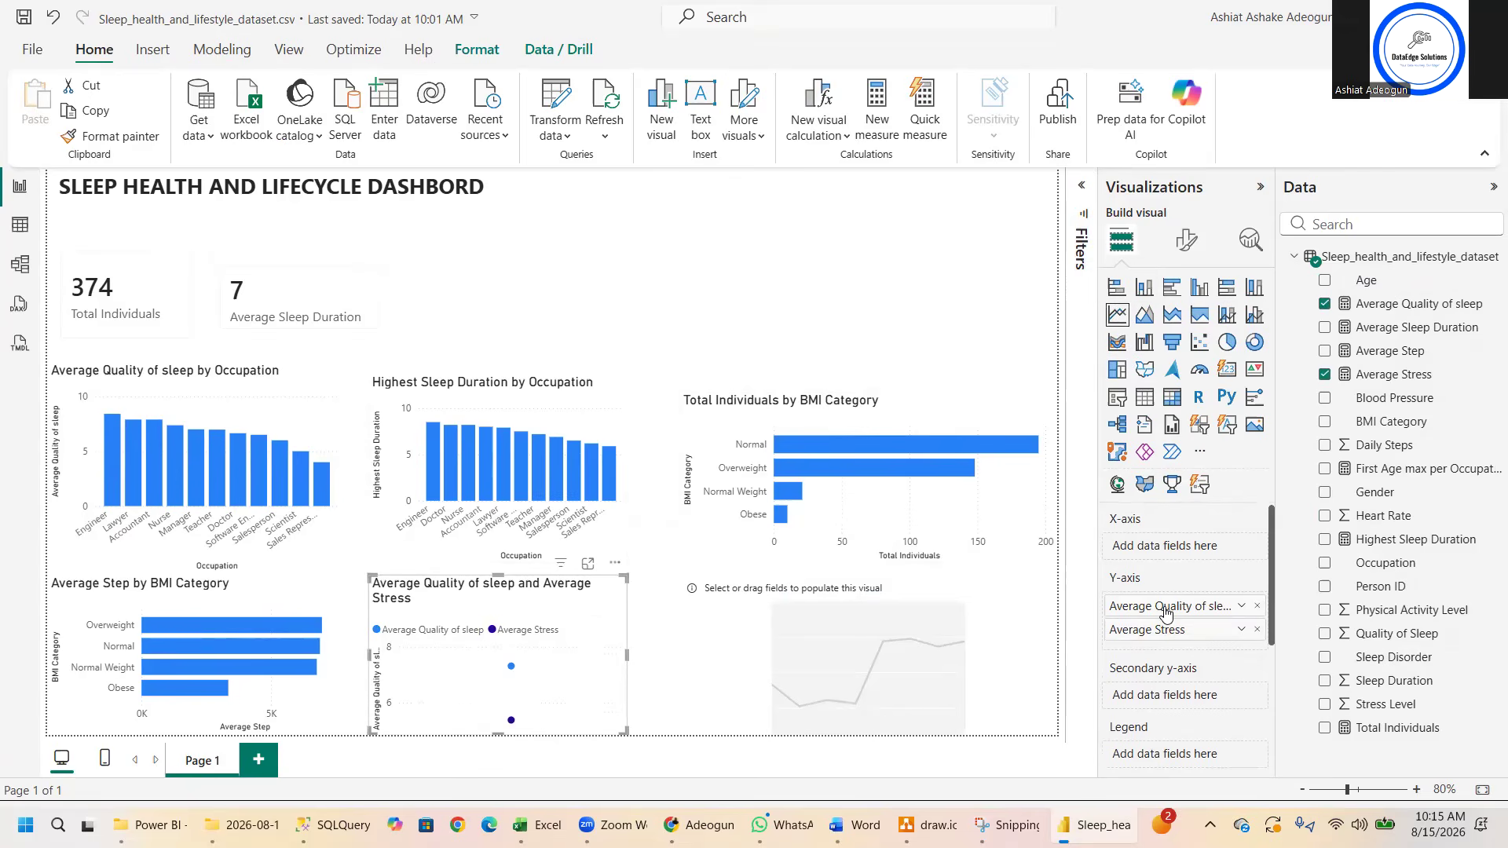
left_click_drag(1166, 613, 1149, 551)
left_click_drag(1137, 630, 1153, 550)
- Delete the empty line chart and change the sleep quality and stress visual back to a scatter chart
left_click(938, 618)
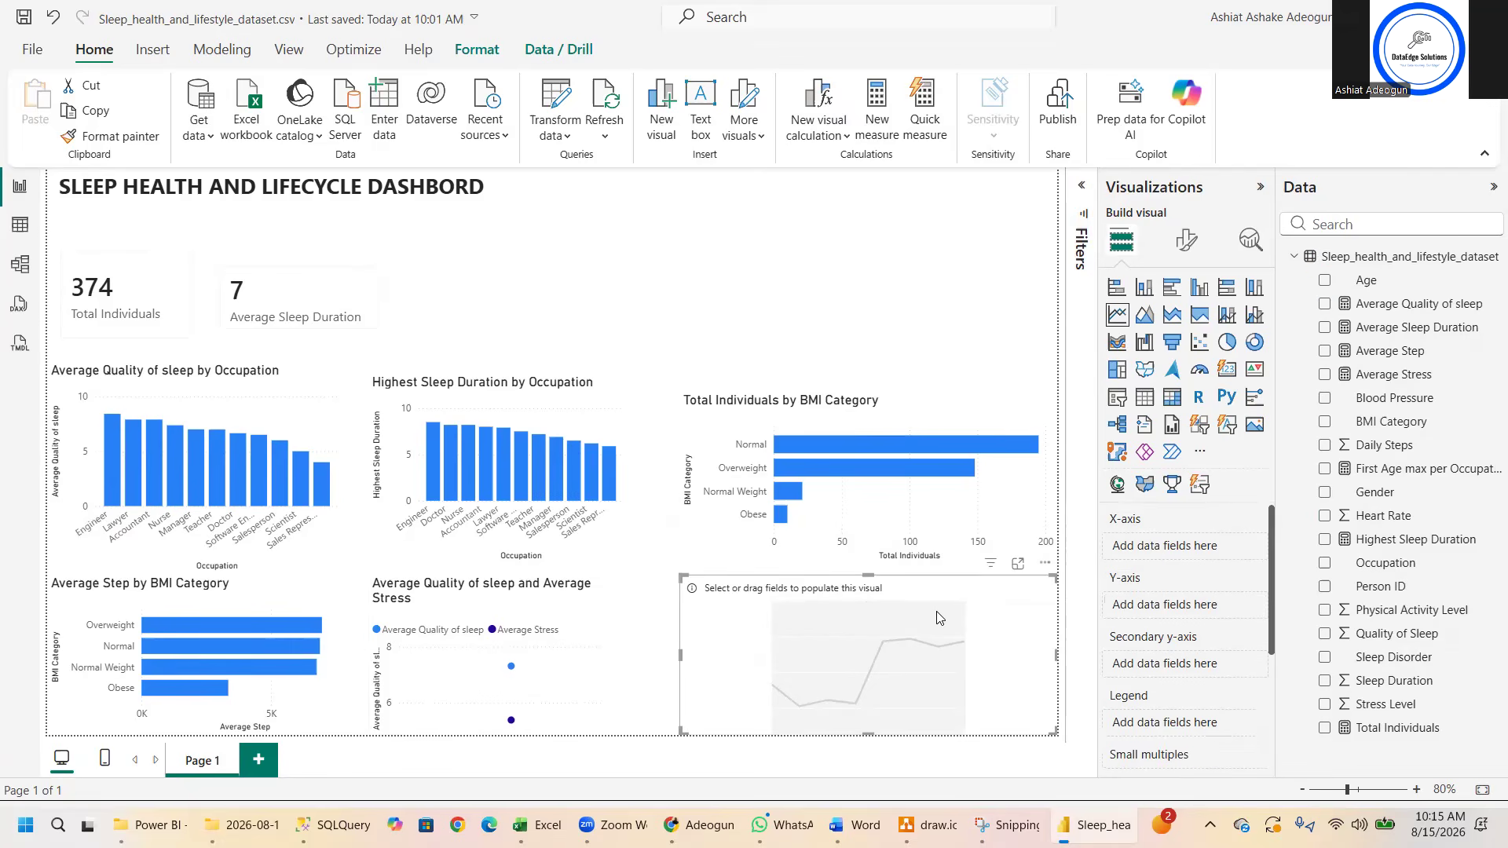
key("Delete")
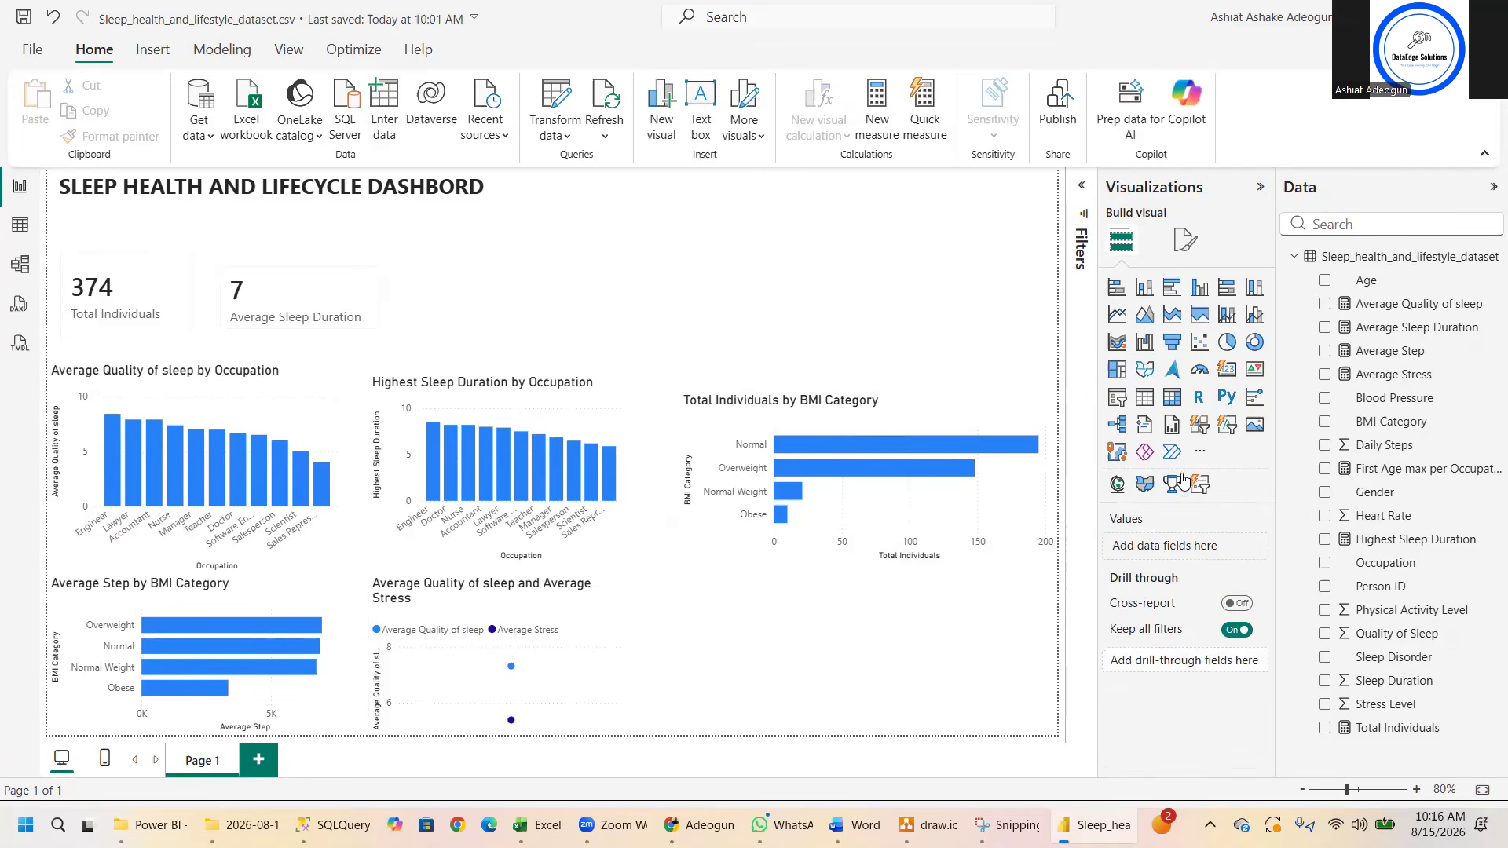
left_click(514, 672)
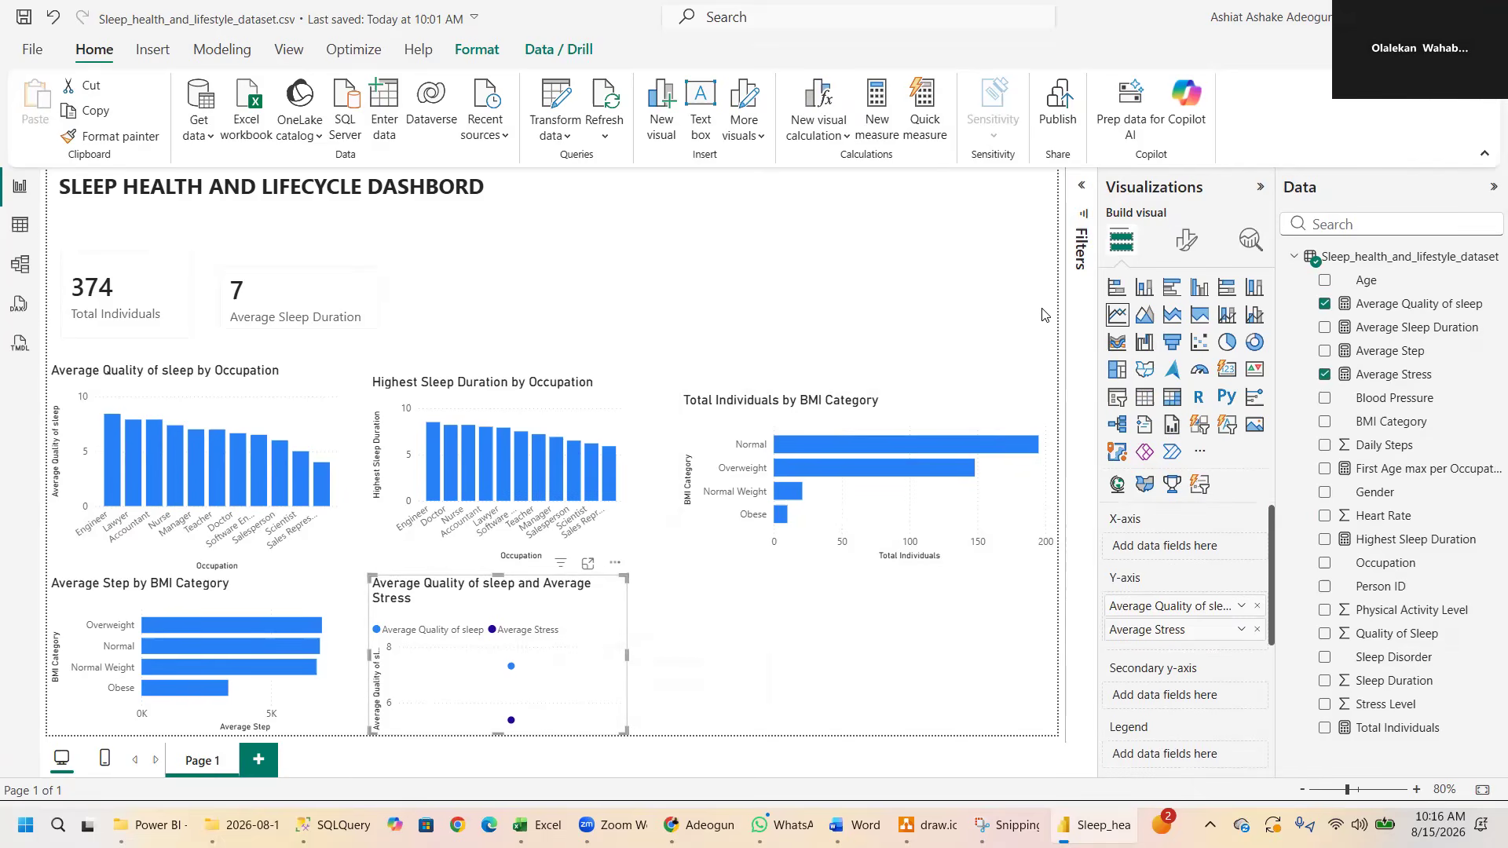
left_click(1200, 344)
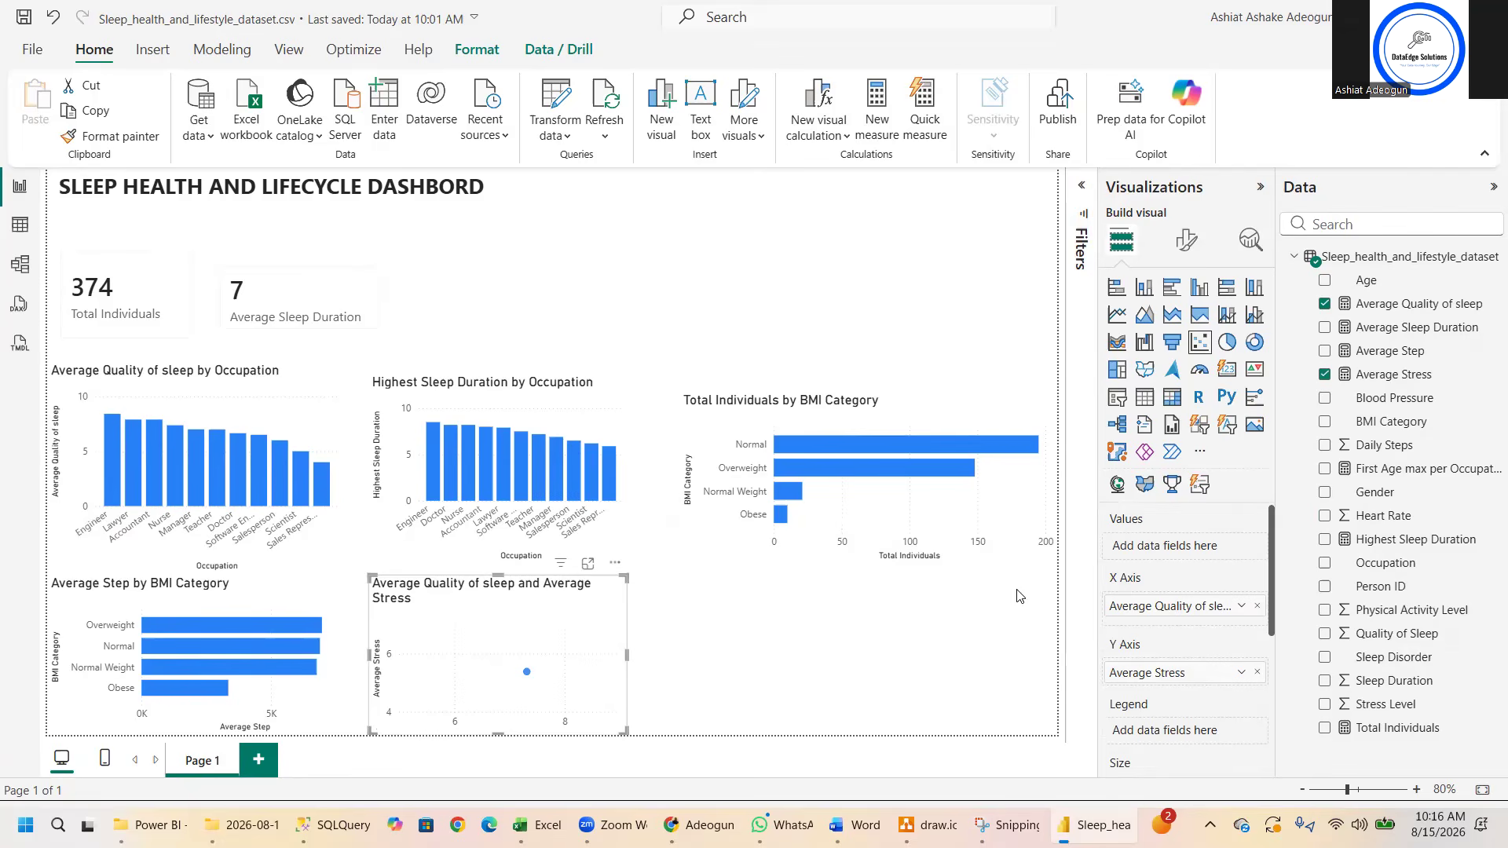
- Create a clustered bar chart beside the scatter chart with Occupation on the Y-axis and Average Stress on the X-axis
left_click(709, 631)
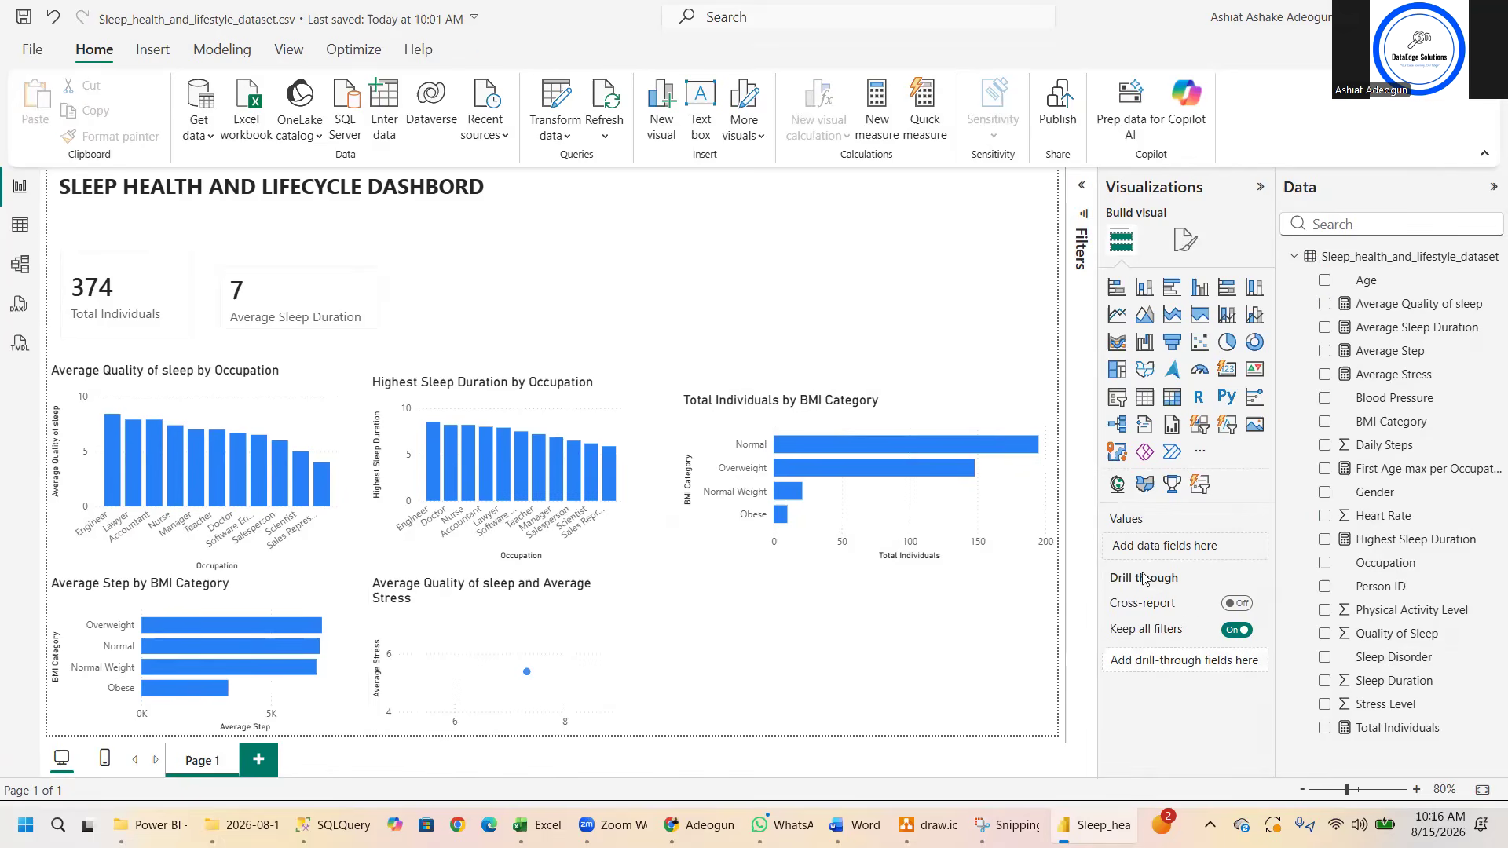
left_click(1384, 564)
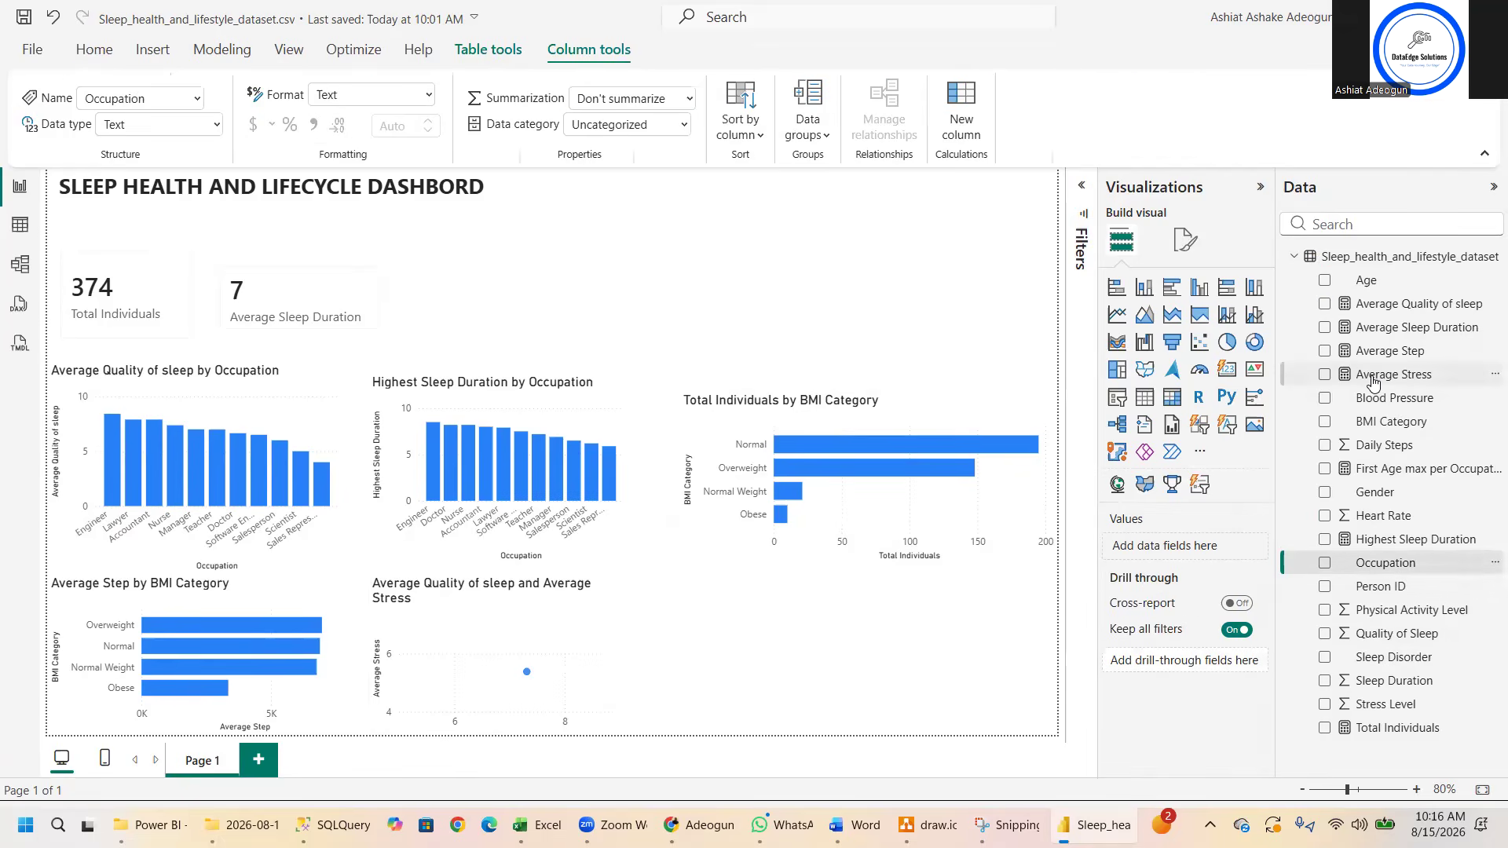
left_click(1373, 383)
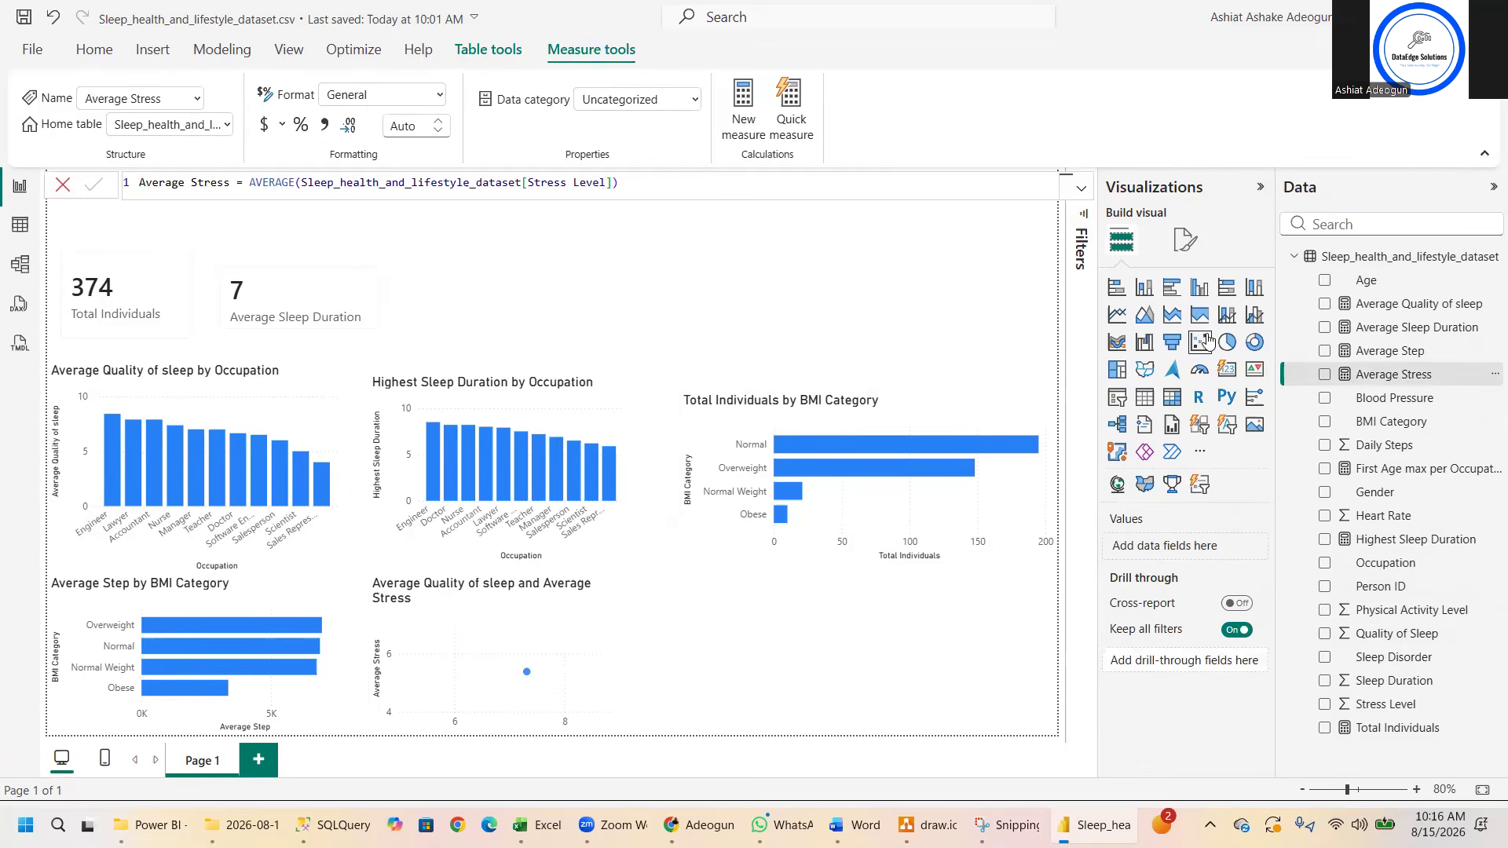
left_click(1172, 287)
left_click(1325, 374)
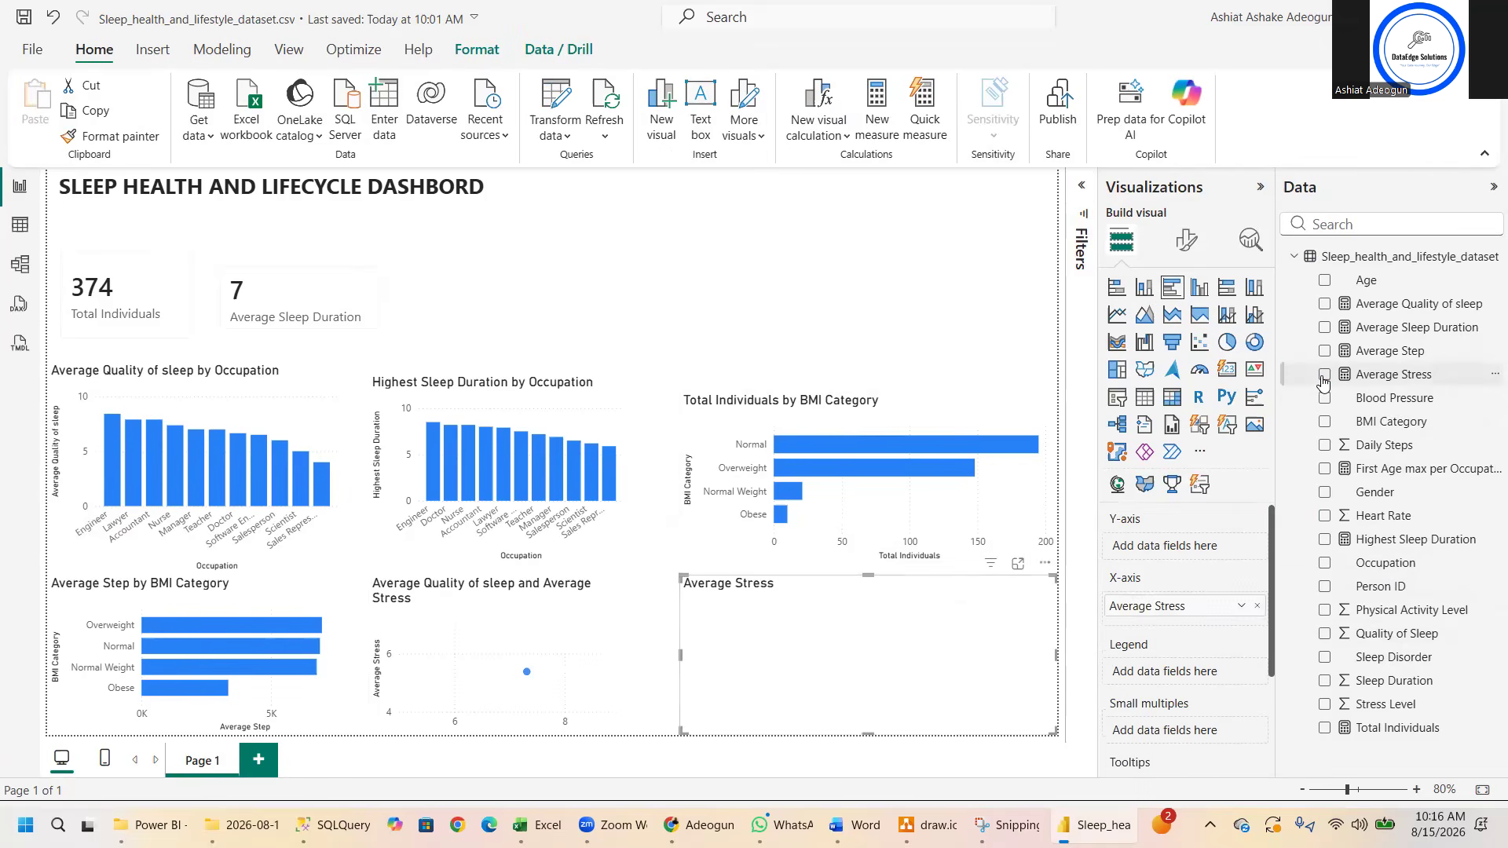
left_click(1325, 563)
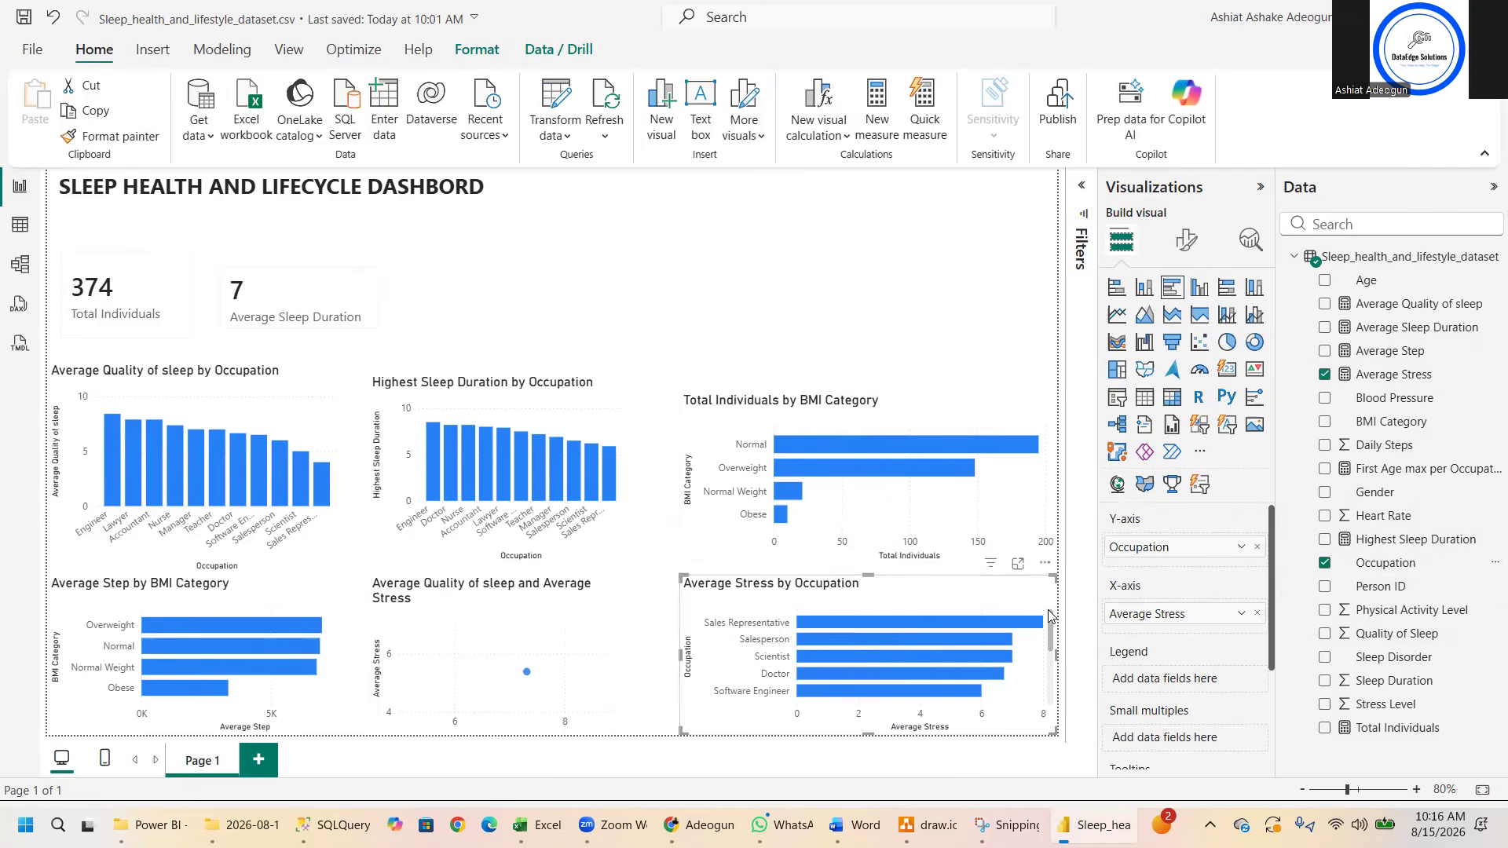
- Shrink the Average Stress by Occupation chart and place it directly beside the scatter chart
left_click_drag(1055, 576, 855, 591)
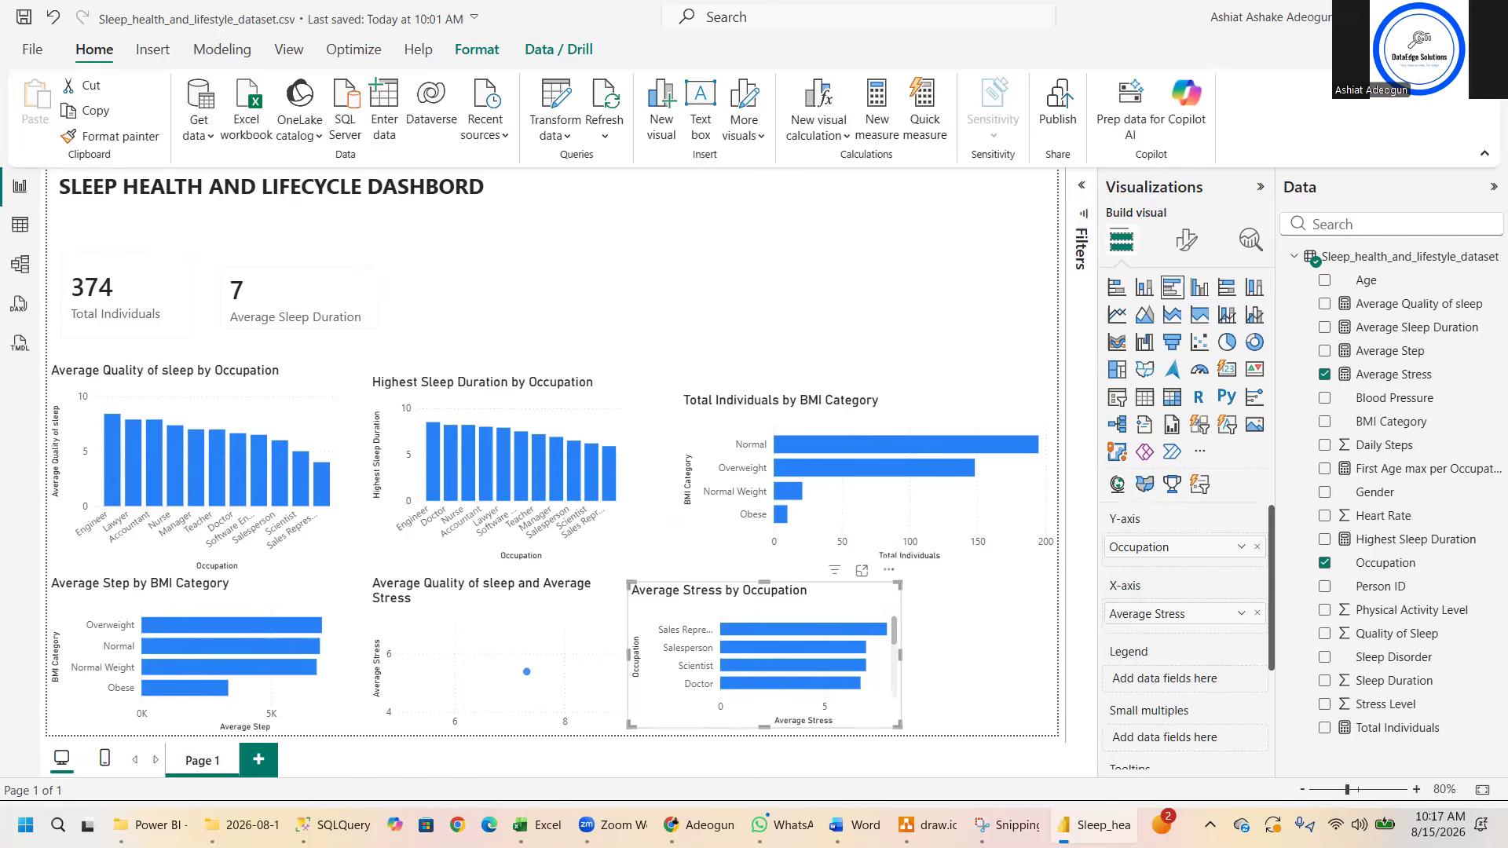
key("alt+Tab")
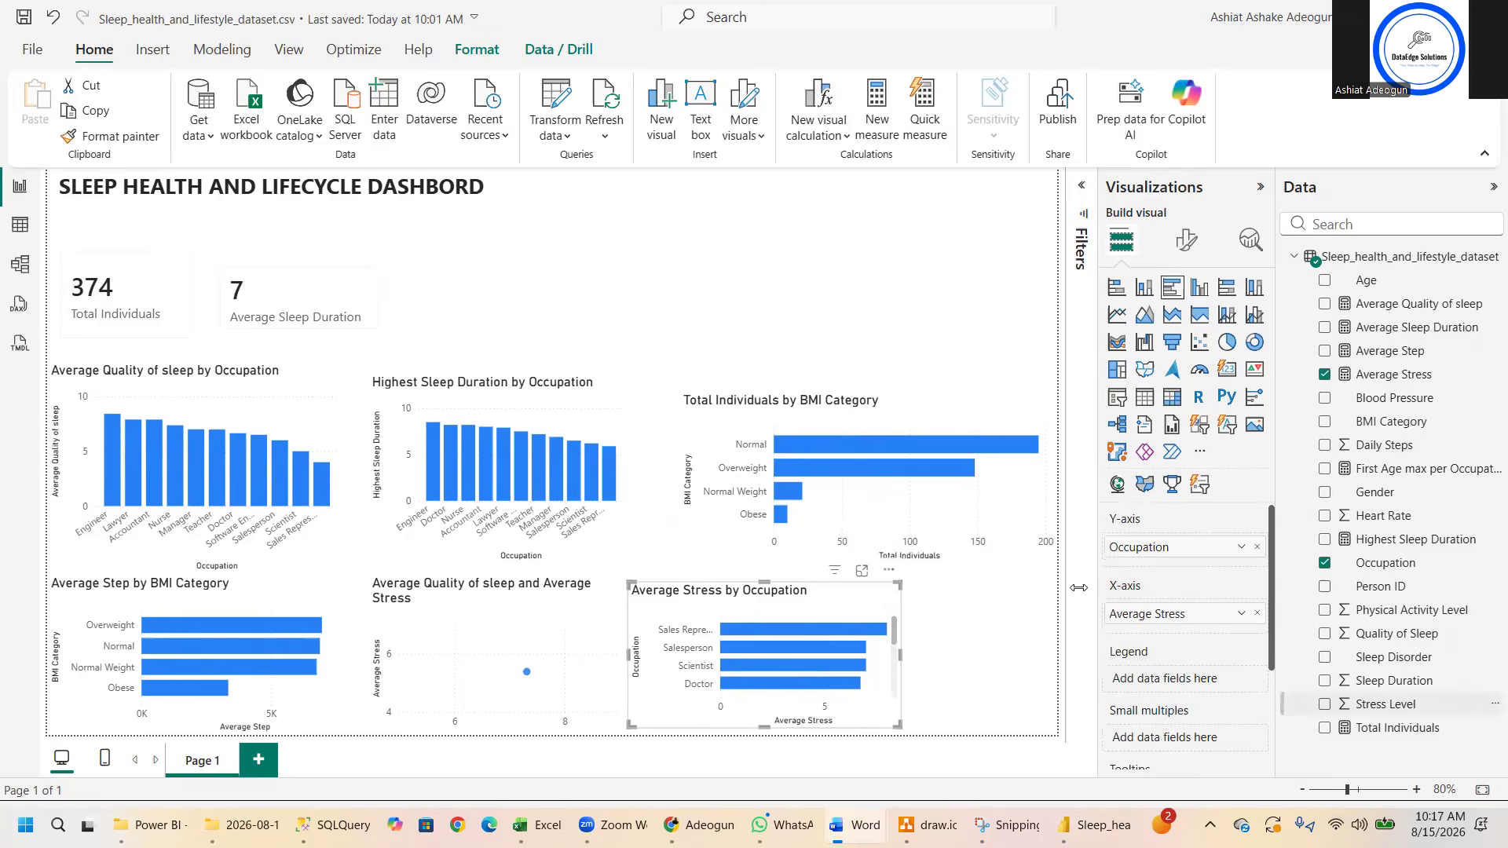
left_click_drag(898, 582, 866, 564)
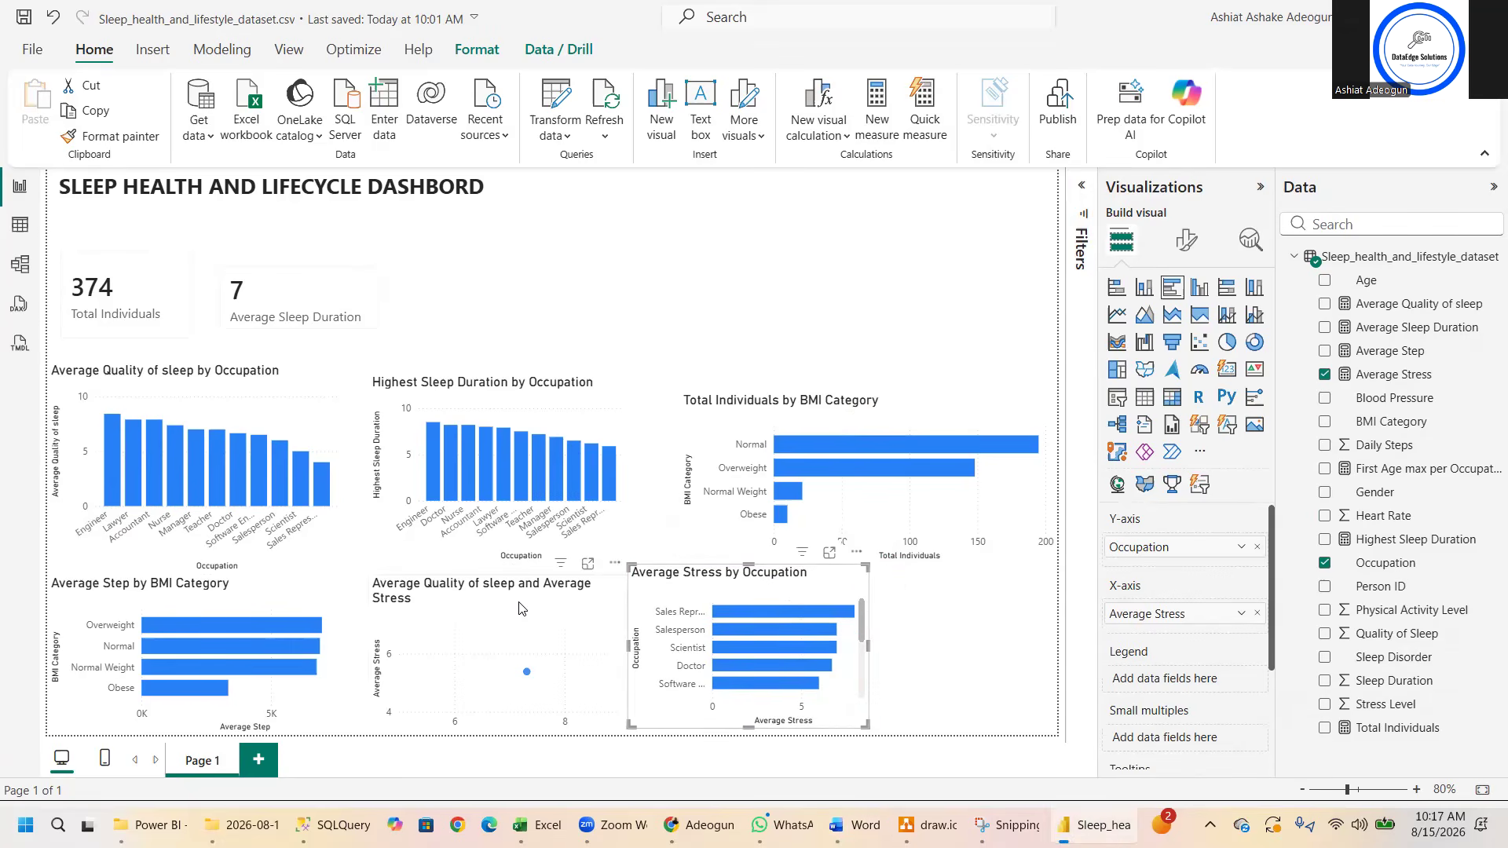
- Narrow the scatter chart, place it closer to the Average Step chart, and move the Average Stress by Occupation chart up against it
left_click(566, 593)
left_click_drag(623, 578, 504, 589)
left_click_drag(668, 596, 594, 591)
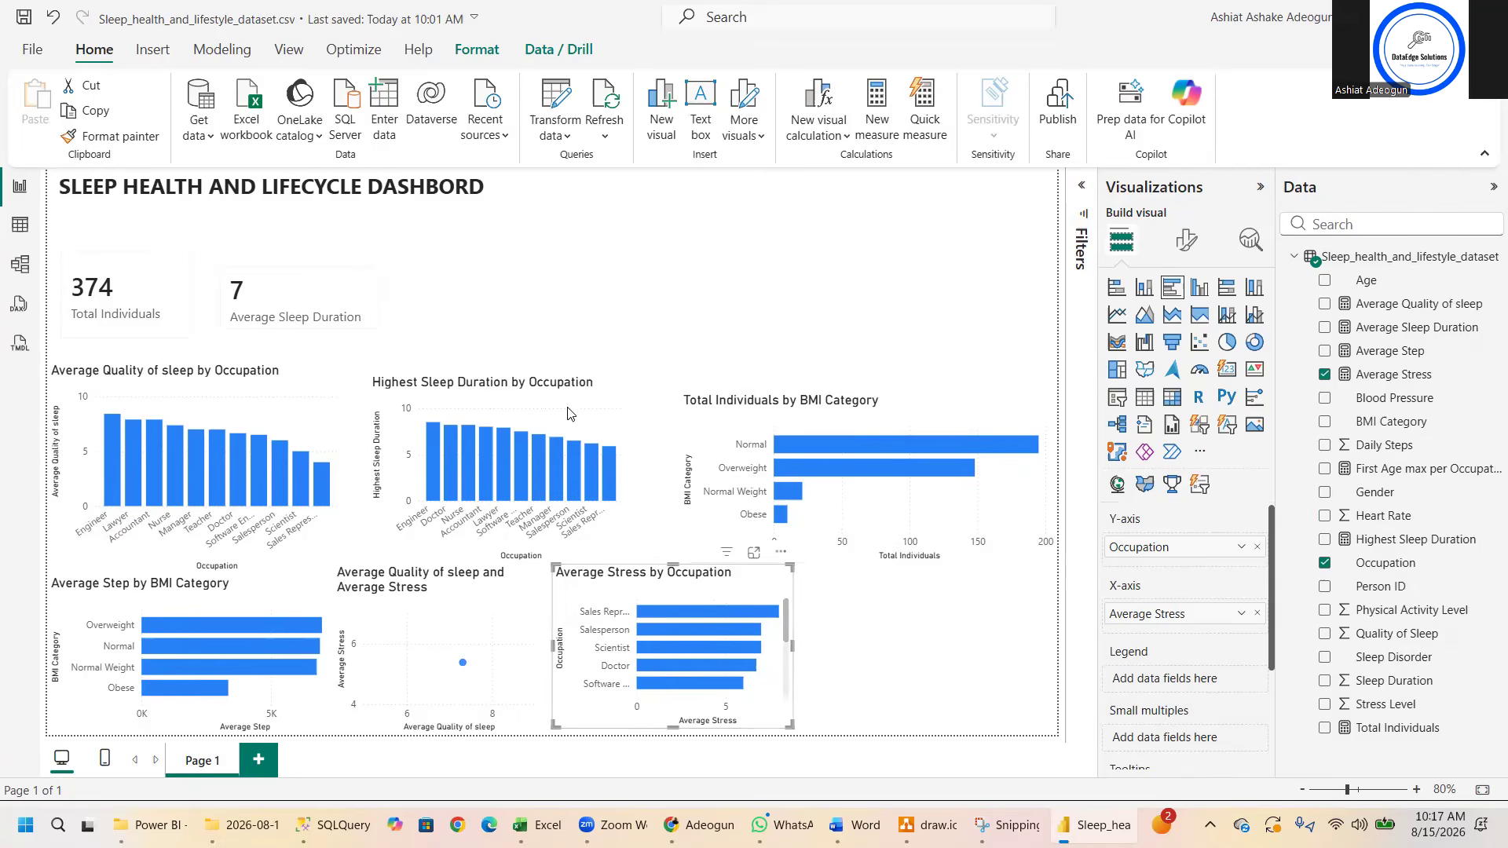